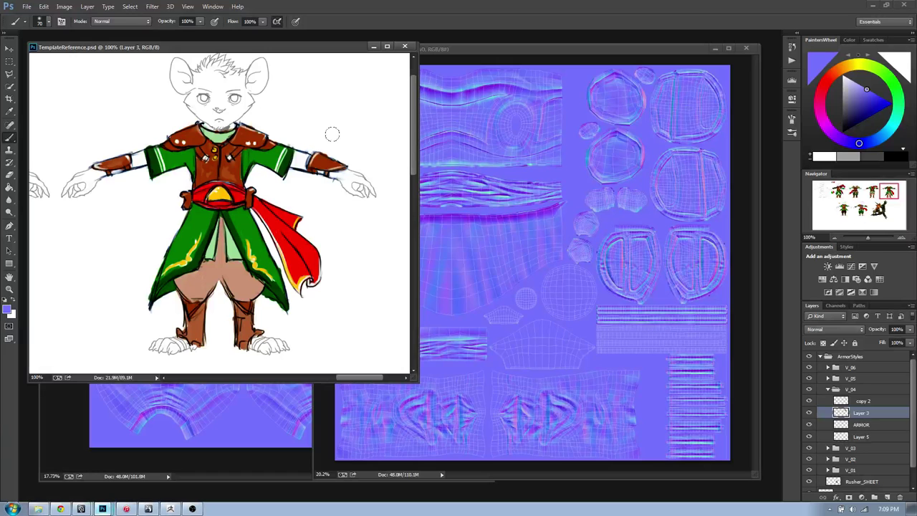
- Arrange the chest and legs texture windows side by side and bring the TemplateReference.psd character drawing to the front
{"action": "left_click_drag", "start_coordinate": [529, 55], "coordinate": [539, 58]}
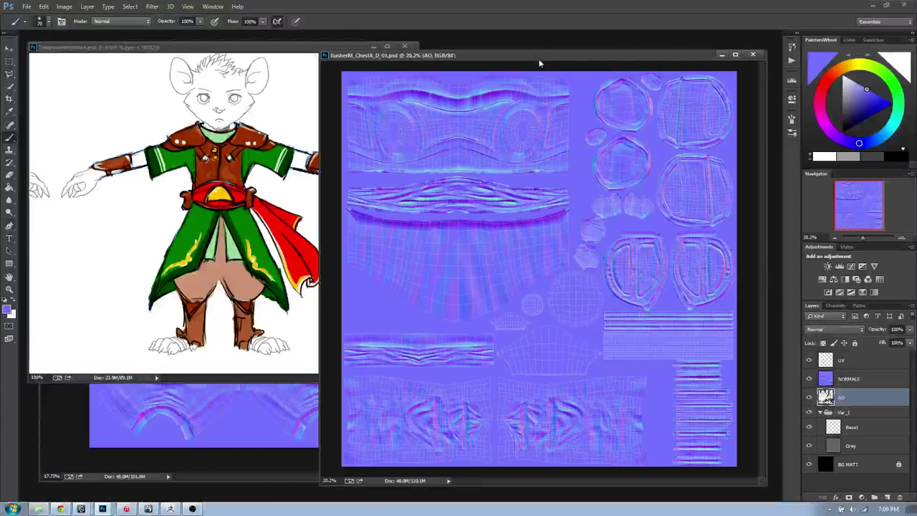
{"action": "left_click", "coordinate": [258, 468]}
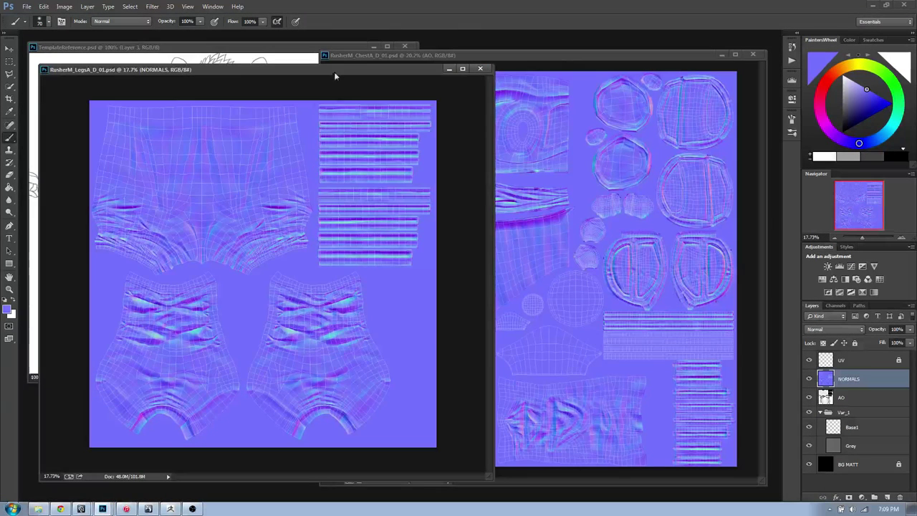
{"action": "left_click_drag", "start_coordinate": [335, 73], "coordinate": [324, 86]}
{"action": "left_click_drag", "start_coordinate": [490, 77], "coordinate": [409, 110]}
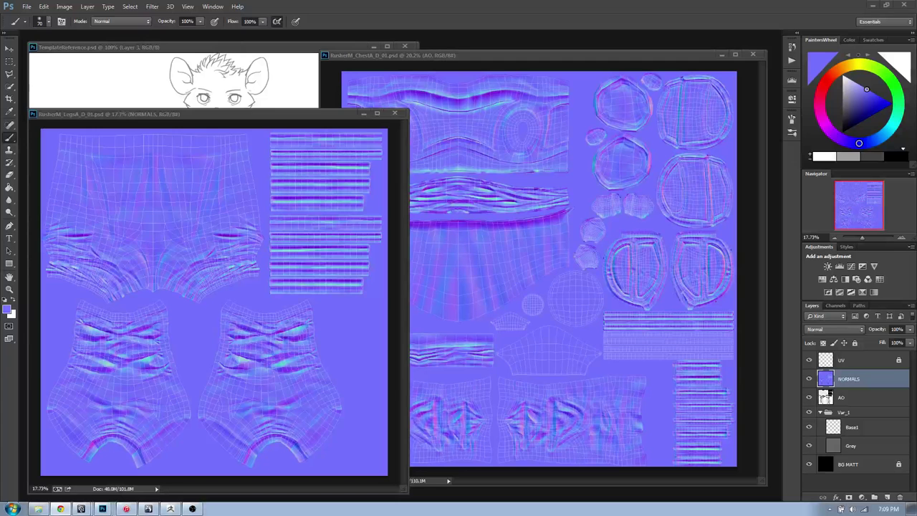
{"action": "left_click", "coordinate": [234, 51]}
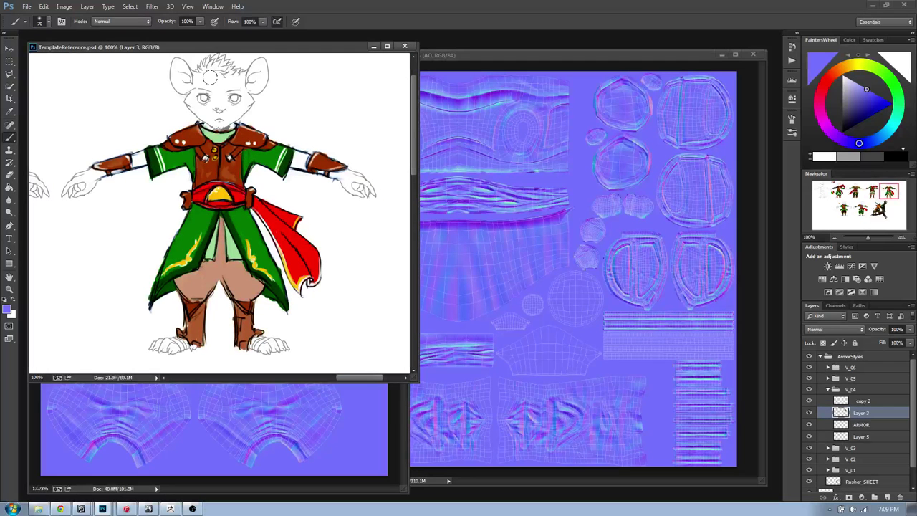
{"action": "left_click_drag", "start_coordinate": [215, 172], "coordinate": [222, 182]}
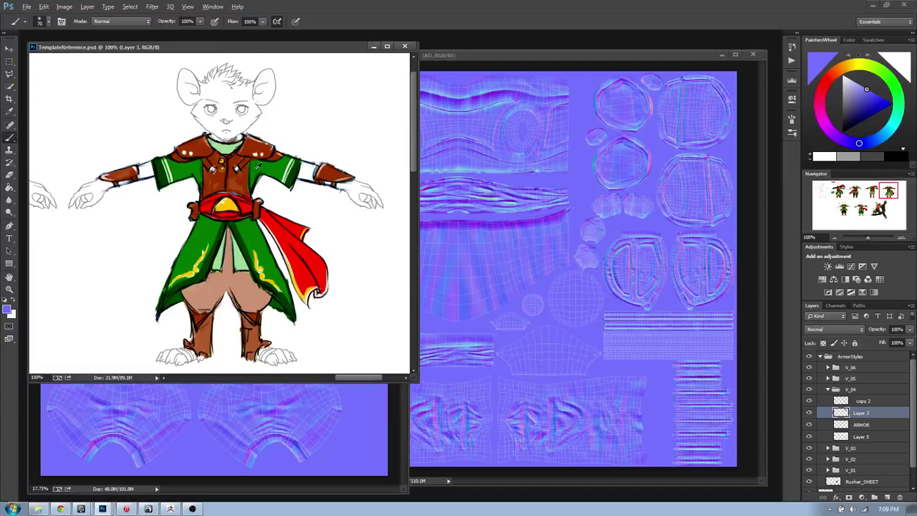
- Sample the yellow of the chest buttons and the green of the sleeve, and choose the 60 px brush preset
{"action": "left_click", "coordinate": [222, 170], "text": "alt"}
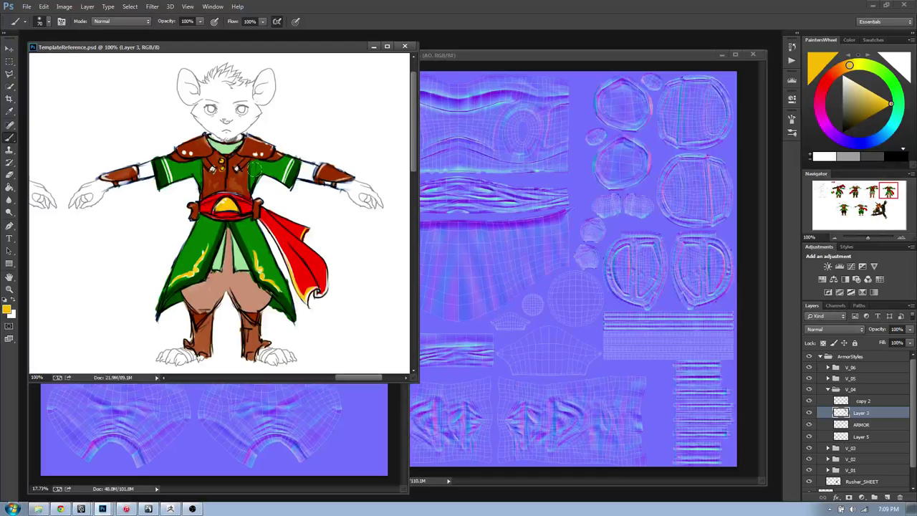
{"action": "left_click", "coordinate": [277, 172], "text": "alt"}
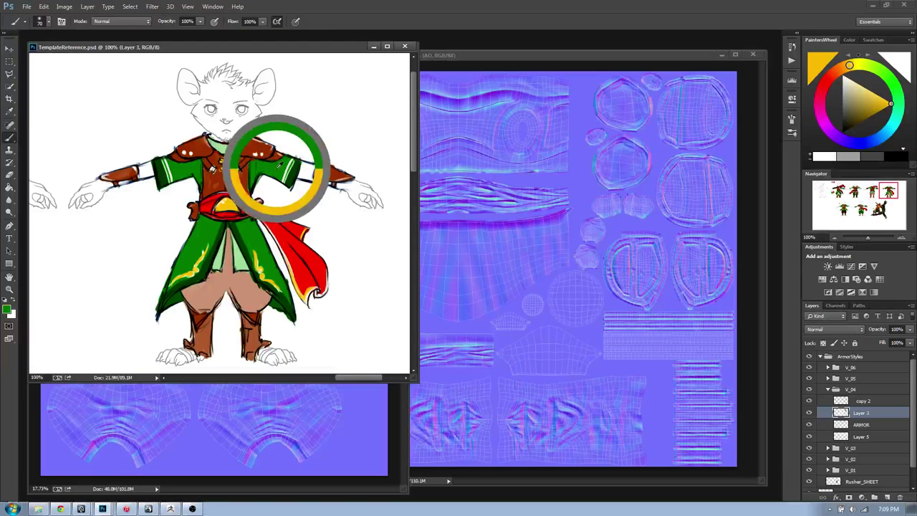
{"action": "right_click", "coordinate": [227, 109]}
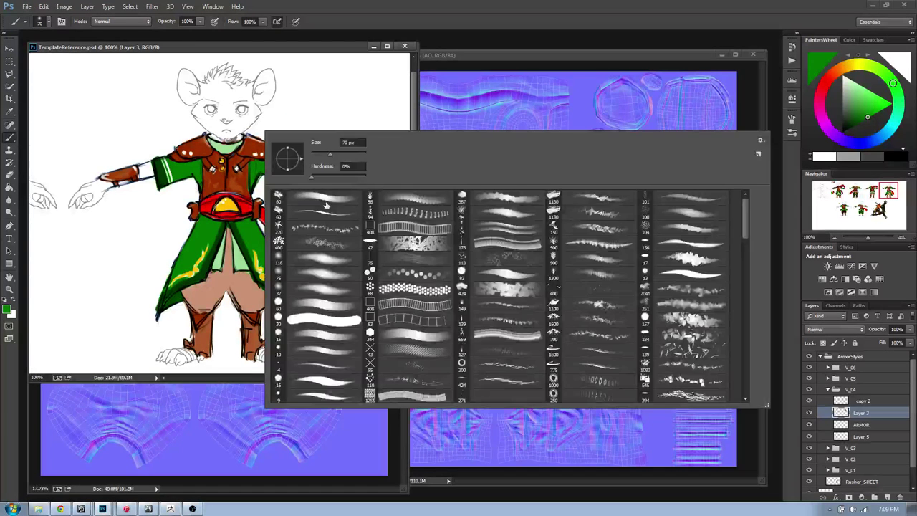
{"action": "left_click", "coordinate": [326, 206]}
{"action": "left_click_drag", "start_coordinate": [331, 103], "coordinate": [303, 95]}
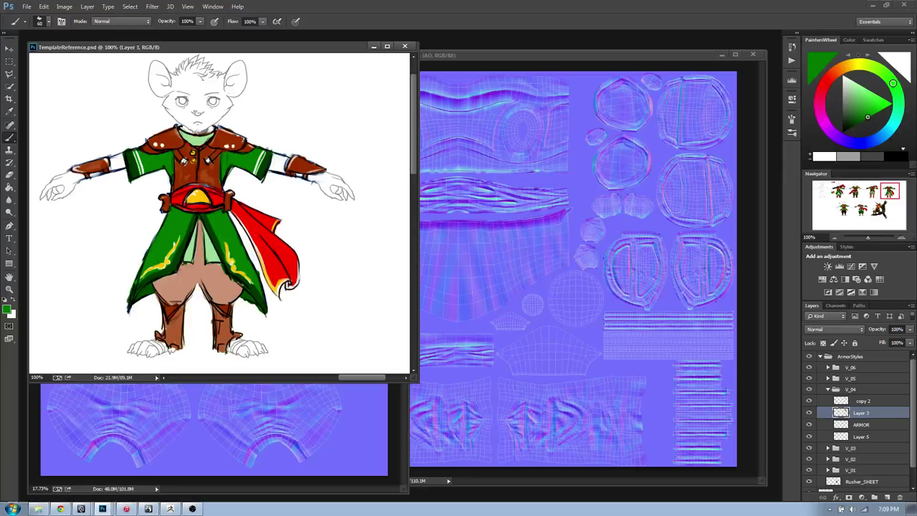
- Bring the RusherM_LegsA_D_01.psd texture in front of the reference drawing, beside the chest texture
{"action": "key", "text": "alt+Tab"}
{"action": "left_click_drag", "start_coordinate": [313, 201], "coordinate": [334, 198]}
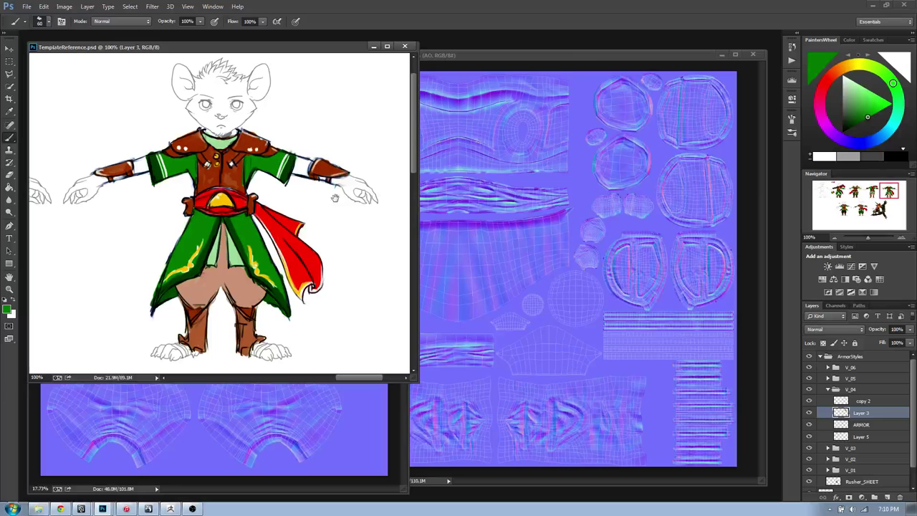
{"action": "left_click", "coordinate": [572, 67]}
{"action": "left_click", "coordinate": [208, 443]}
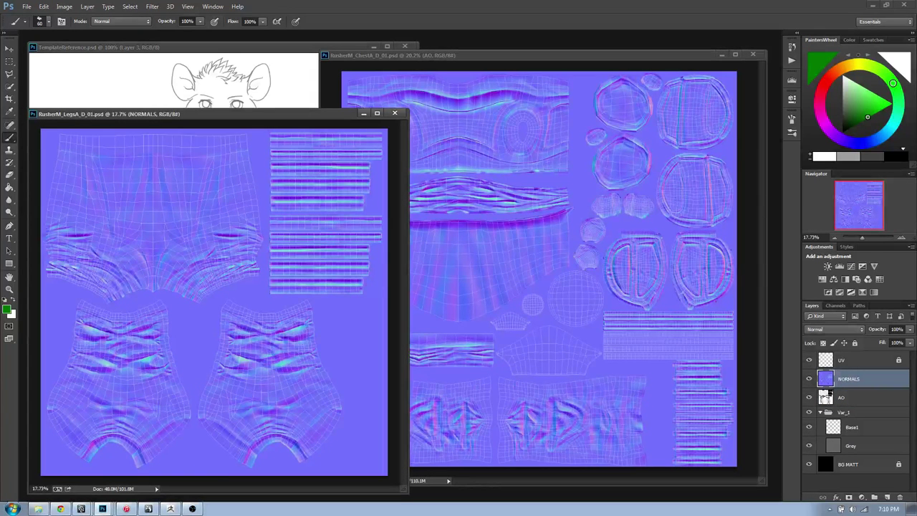
- Switch to Maya and inspect the belt armor and the upper and lower shoulder pad meshes on the character
{"action": "key", "text": "alt+Tab"}
{"action": "key", "text": "Tab"}
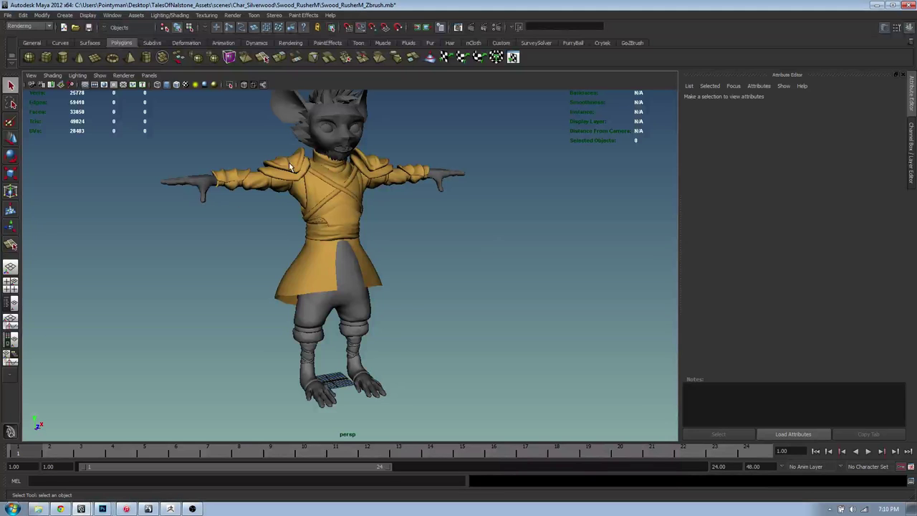
{"action": "left_click", "coordinate": [323, 213]}
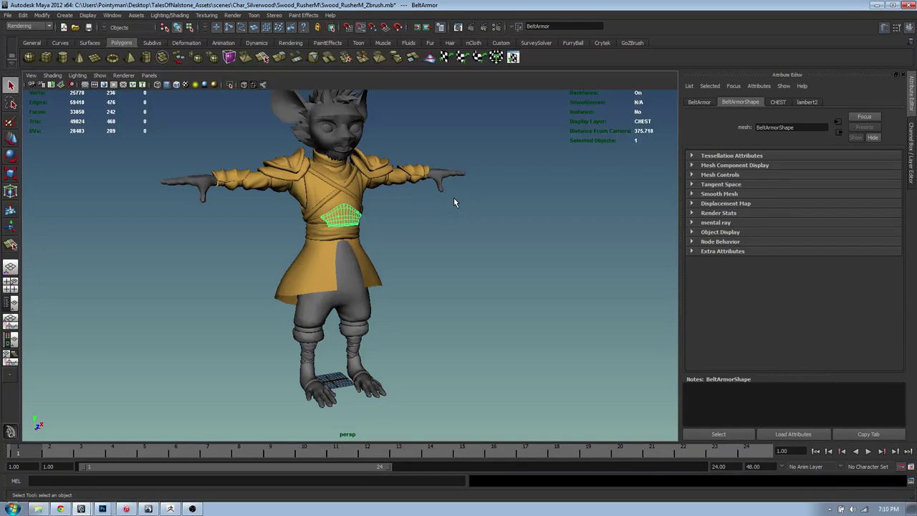
{"action": "left_click_drag", "start_coordinate": [453, 197], "coordinate": [439, 204], "text": "alt"}
{"action": "left_click", "coordinate": [385, 172]}
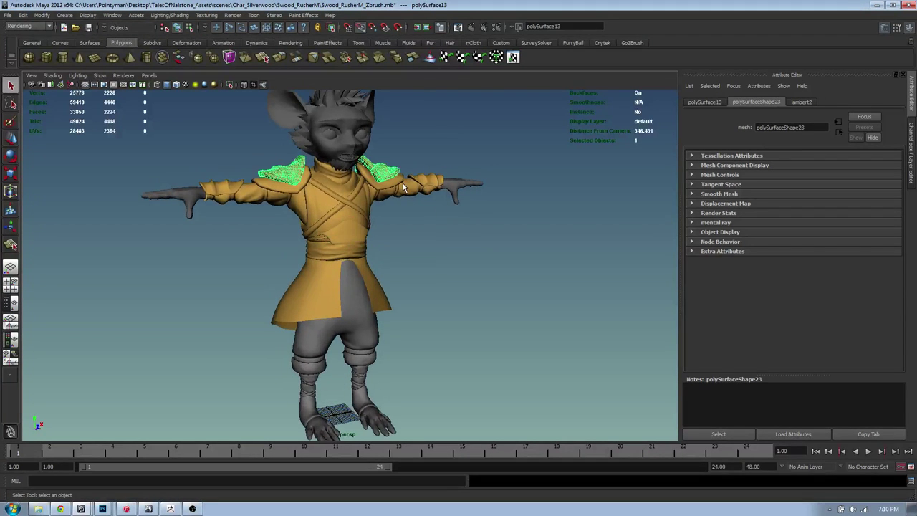
{"action": "left_click", "coordinate": [399, 186]}
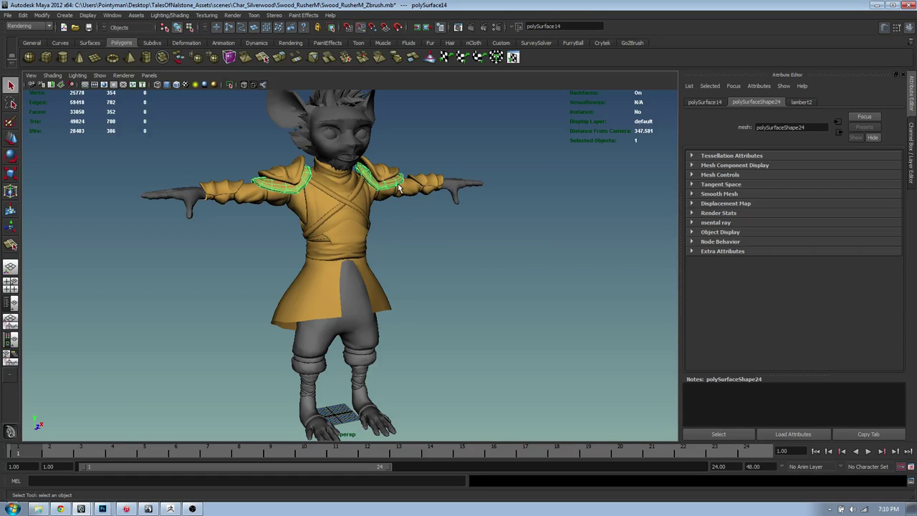
- Switch to ZBrush and examine the sculpted trousers from several angles, restricting rotation to the Y axis
{"action": "key", "text": "alt+Tab"}
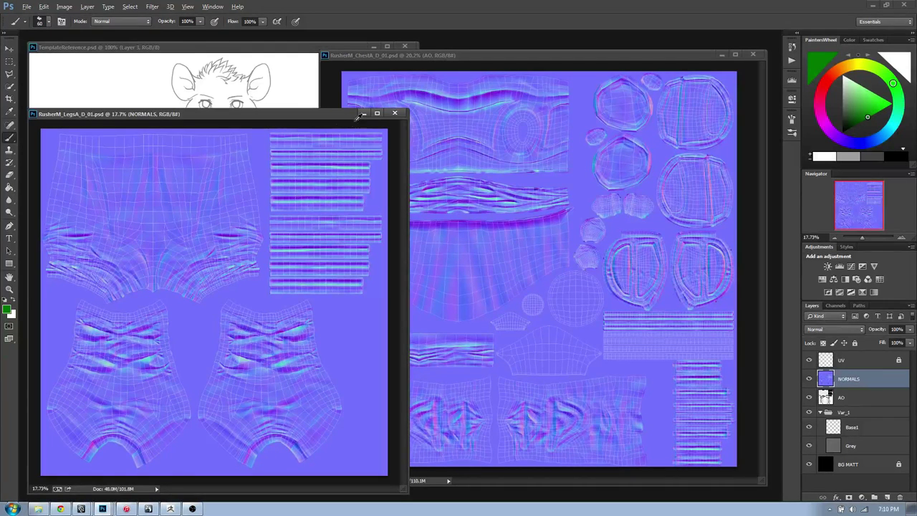
{"action": "key", "text": "alt"}
{"action": "key", "text": "alt+Tab"}
{"action": "key", "text": "alt+shift+Tab"}
{"action": "key", "text": "alt+shift+Tab"}
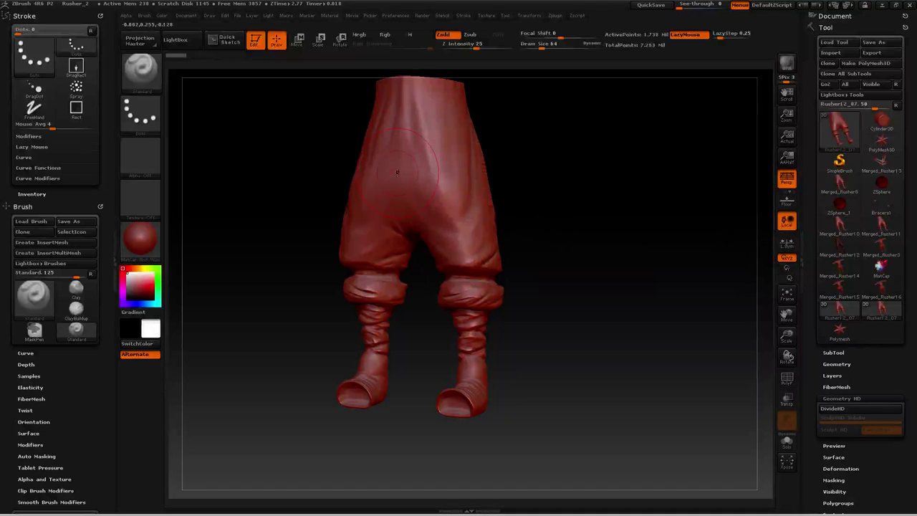
{"action": "mouse_move", "coordinate": [480, 262]}
{"action": "right_mouse_down"}
{"action": "mouse_move", "coordinate": [450, 260]}
{"action": "mouse_move", "coordinate": [459, 247]}
{"action": "mouse_move", "coordinate": [462, 283]}
{"action": "mouse_move", "coordinate": [476, 270]}
{"action": "right_mouse_up"}
{"action": "left_click_drag", "start_coordinate": [477, 269], "coordinate": [440, 304], "text": "shift"}
{"action": "left_click", "coordinate": [787, 268]}
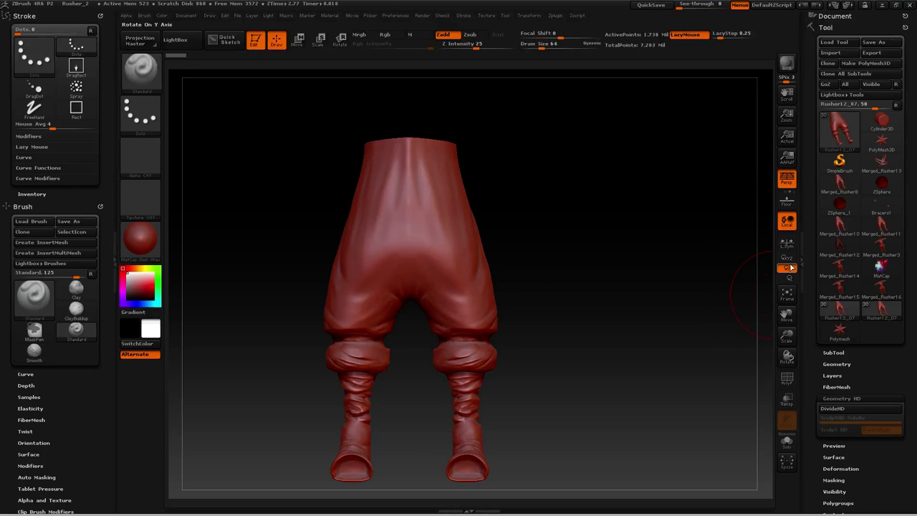
{"action": "mouse_move", "coordinate": [493, 316]}
{"action": "left_mouse_down"}
{"action": "mouse_move", "coordinate": [474, 220]}
{"action": "mouse_move", "coordinate": [512, 227]}
{"action": "left_mouse_up"}
- Try a few Clay brush strokes on the thighs of the sculpted trousers
{"action": "key", "text": "b"}
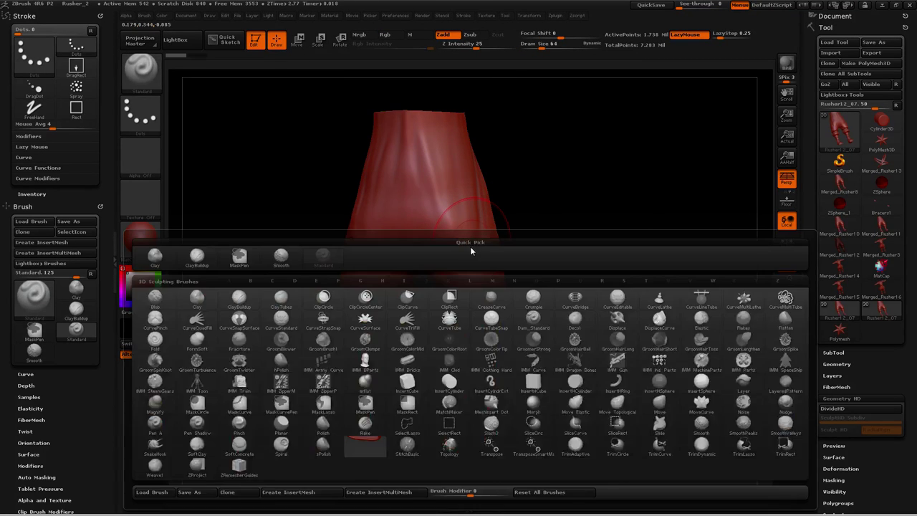
{"action": "key", "text": "c"}
{"action": "key", "text": "l"}
{"action": "key", "text": "s"}
{"action": "left_click_drag", "start_coordinate": [462, 250], "coordinate": [450, 283]}
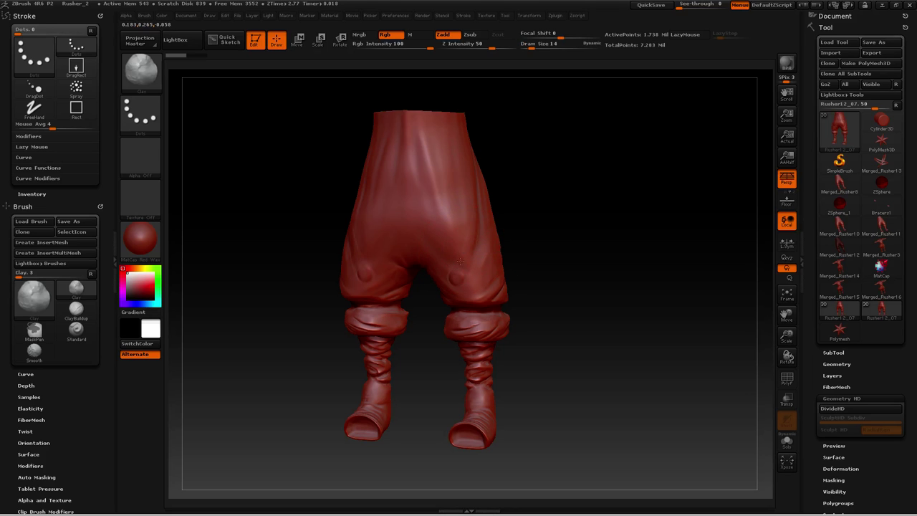
{"action": "left_click_drag", "start_coordinate": [468, 202], "coordinate": [460, 238]}
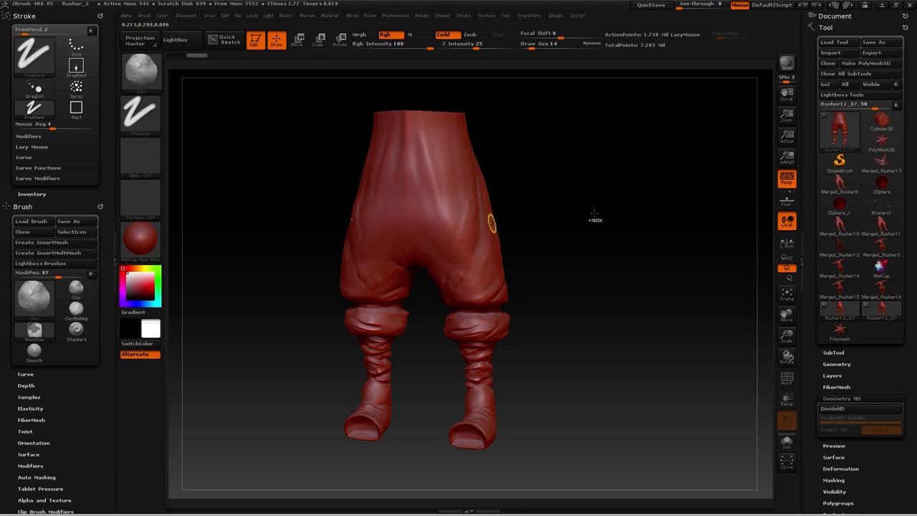
- Select the low-poly trousers subtool Rusher12_01 and show the high-poly subtool Rusher12_07 together with it
{"action": "left_click", "coordinate": [834, 353]}
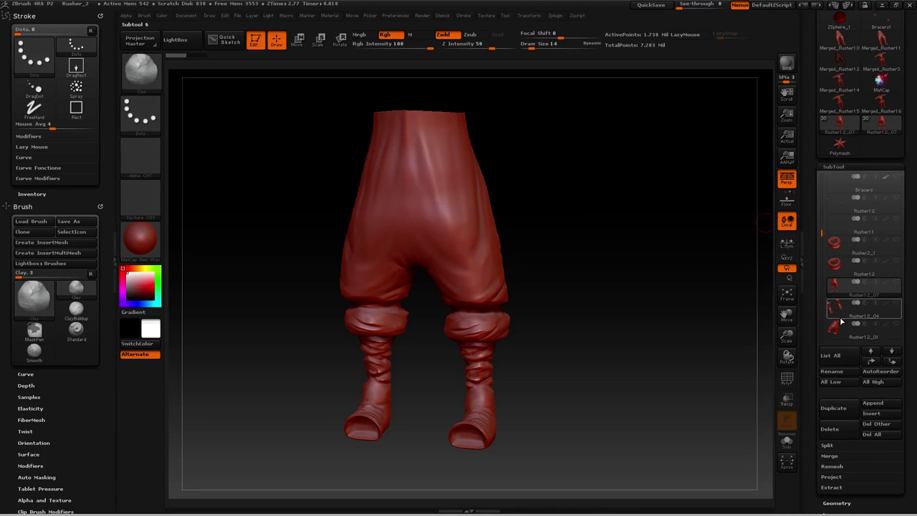
{"action": "left_click", "coordinate": [843, 328]}
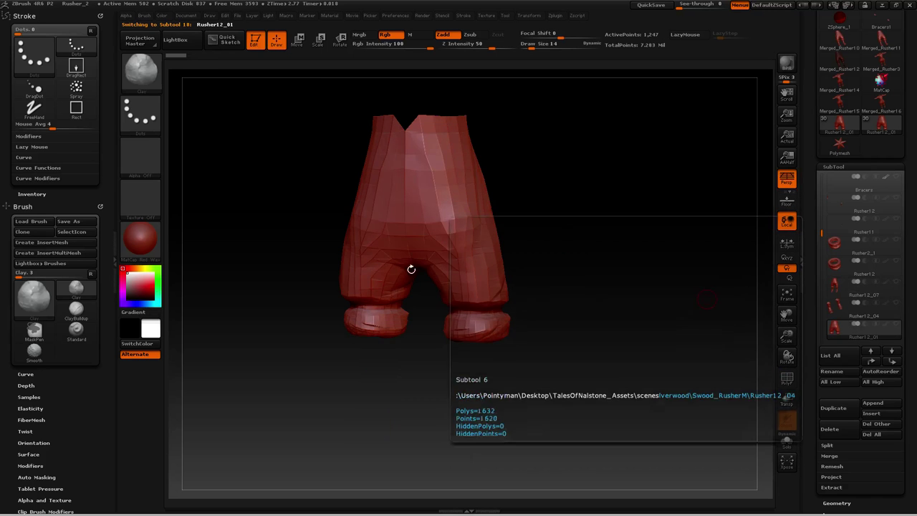
{"action": "left_click_drag", "start_coordinate": [412, 270], "coordinate": [360, 221]}
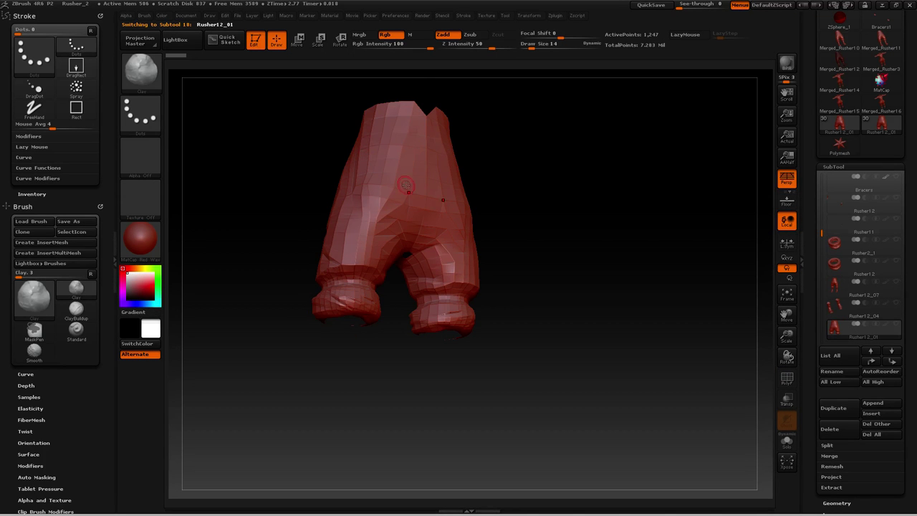
{"action": "right_click_drag", "start_coordinate": [414, 169], "coordinate": [411, 195], "text": "alt"}
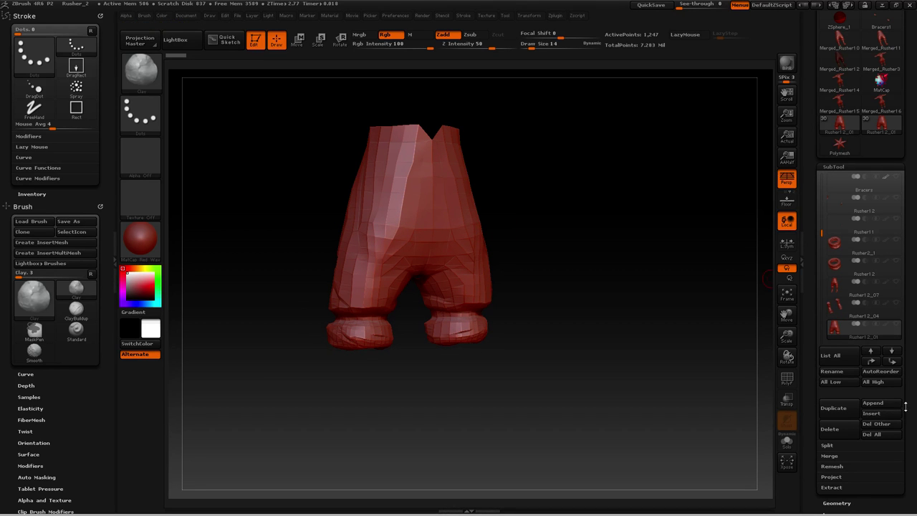
{"action": "left_click_drag", "start_coordinate": [906, 407], "coordinate": [900, 510]}
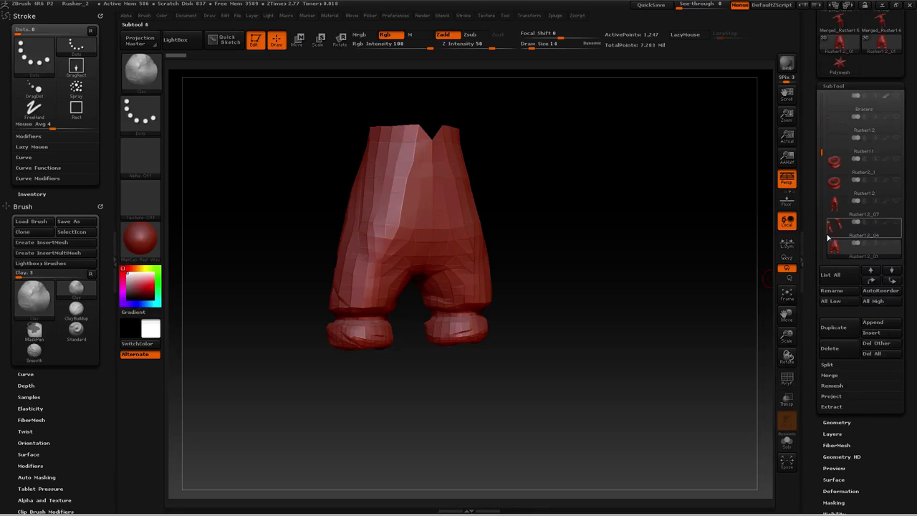
{"action": "left_click", "coordinate": [895, 202]}
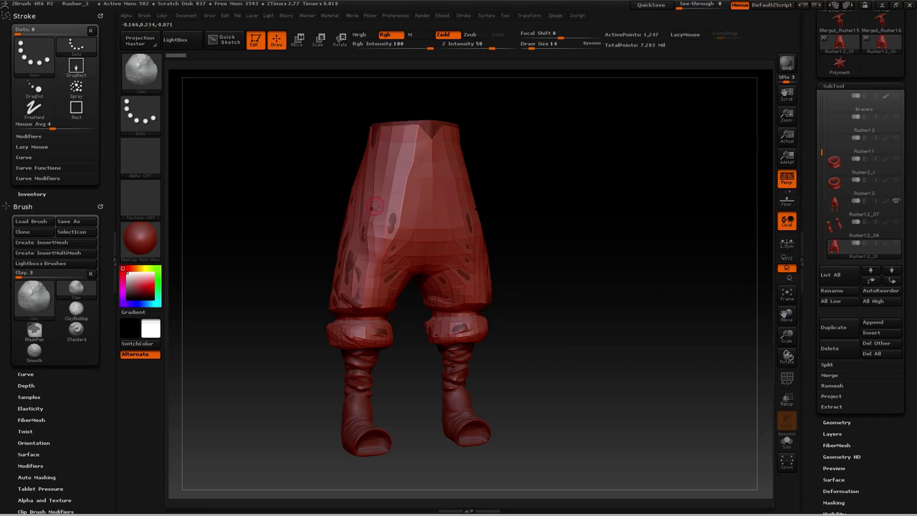
- Look up the Normal Map settings for the low-poly trousers subtool
{"action": "left_click_drag", "start_coordinate": [910, 372], "coordinate": [915, 347]}
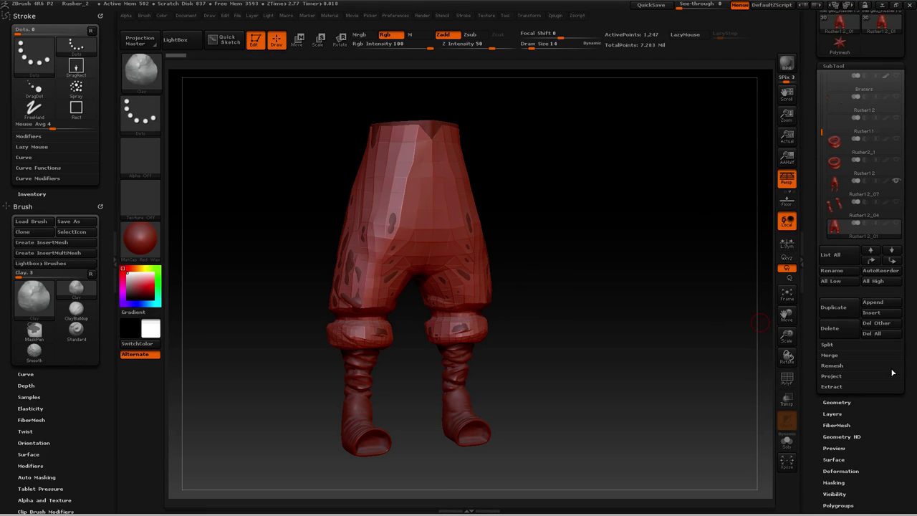
{"action": "left_click_drag", "start_coordinate": [885, 436], "coordinate": [830, 388]}
{"action": "left_click", "coordinate": [835, 387]}
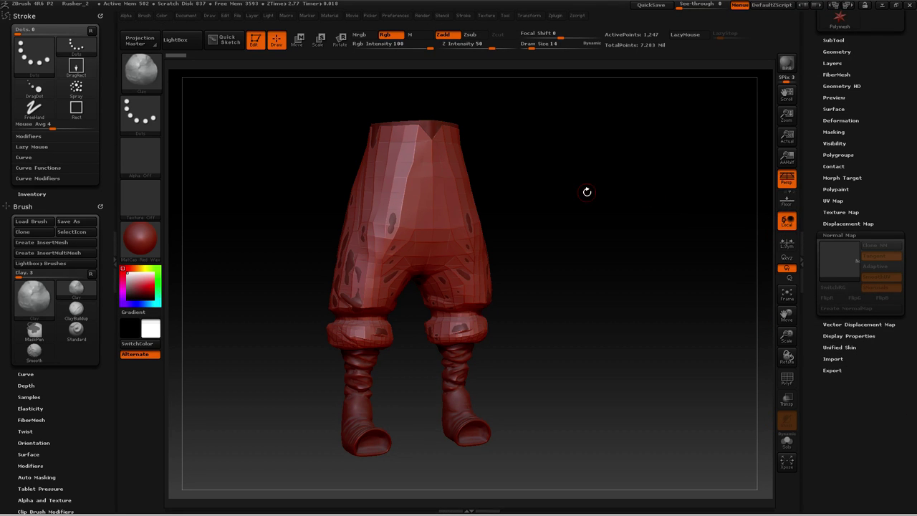
{"action": "left_click_drag", "start_coordinate": [842, 316], "coordinate": [842, 407]}
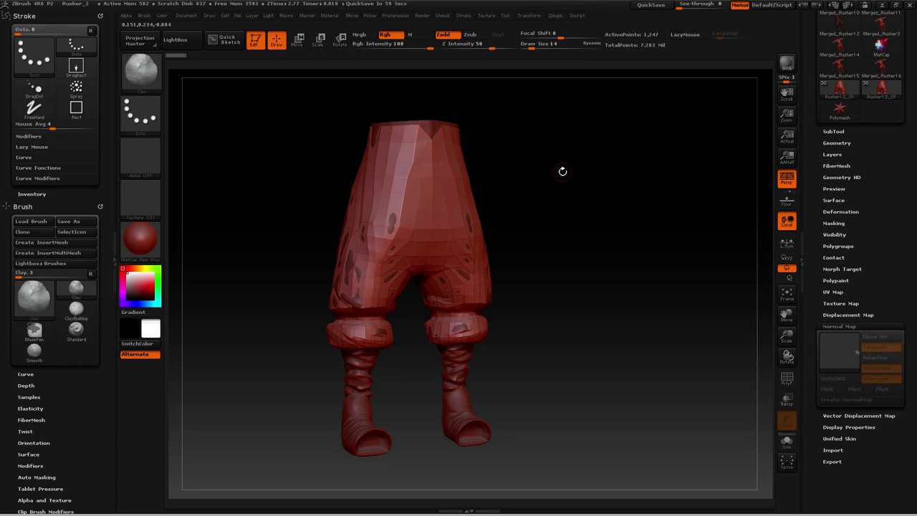
{"action": "left_click_drag", "start_coordinate": [834, 237], "coordinate": [834, 458]}
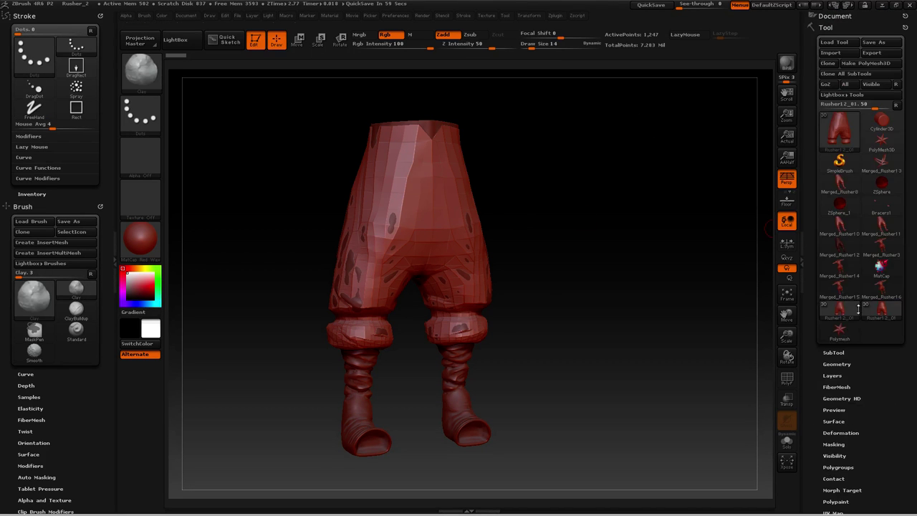
- Switch to Mudbox and examine the sculpted chest armor model from different distances and angles
{"action": "key", "text": "alt+Tab"}
{"action": "left_click", "coordinate": [412, 276]}
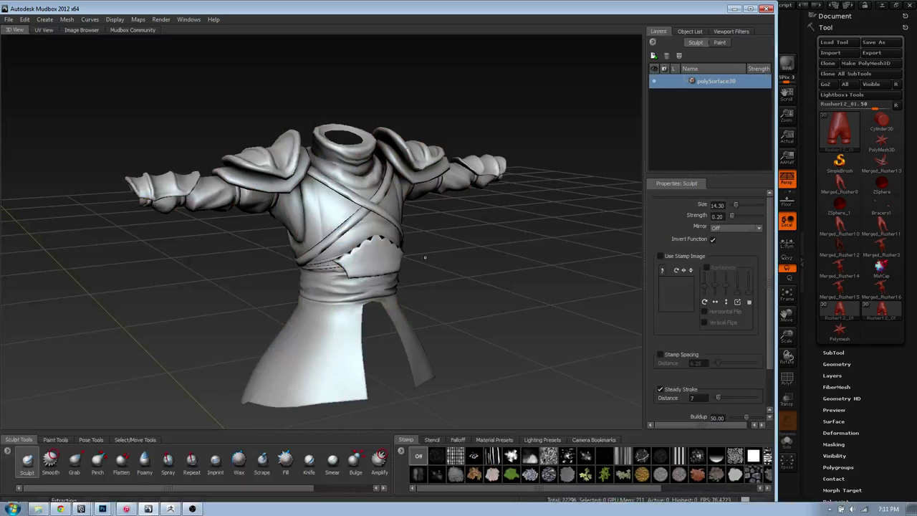
{"action": "right_click_drag", "start_coordinate": [387, 281], "coordinate": [354, 247], "text": "alt"}
{"action": "middle_click_drag", "start_coordinate": [354, 248], "coordinate": [346, 176], "text": "alt"}
{"action": "left_click_drag", "start_coordinate": [337, 179], "coordinate": [457, 178], "text": "alt"}
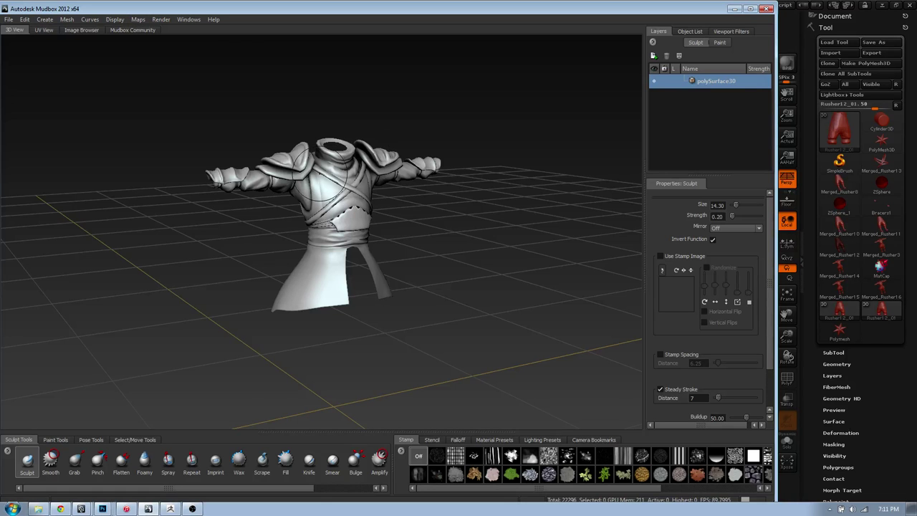
{"action": "middle_click_drag", "start_coordinate": [319, 176], "coordinate": [326, 224], "text": "alt"}
{"action": "right_click_drag", "start_coordinate": [326, 224], "coordinate": [345, 231], "text": "alt"}
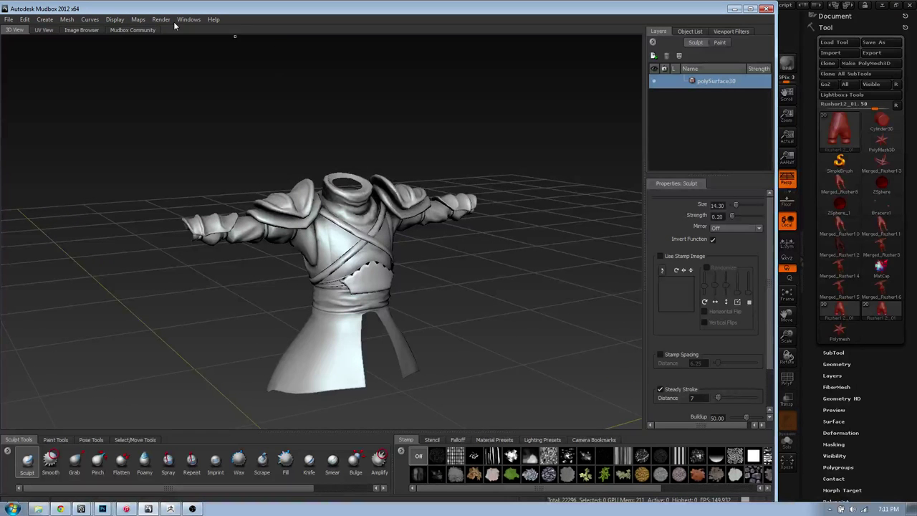
- Start a new texture map extraction operation for a Normal Map and pick polySurface30 as both its target and source model
{"action": "left_click", "coordinate": [140, 21]}
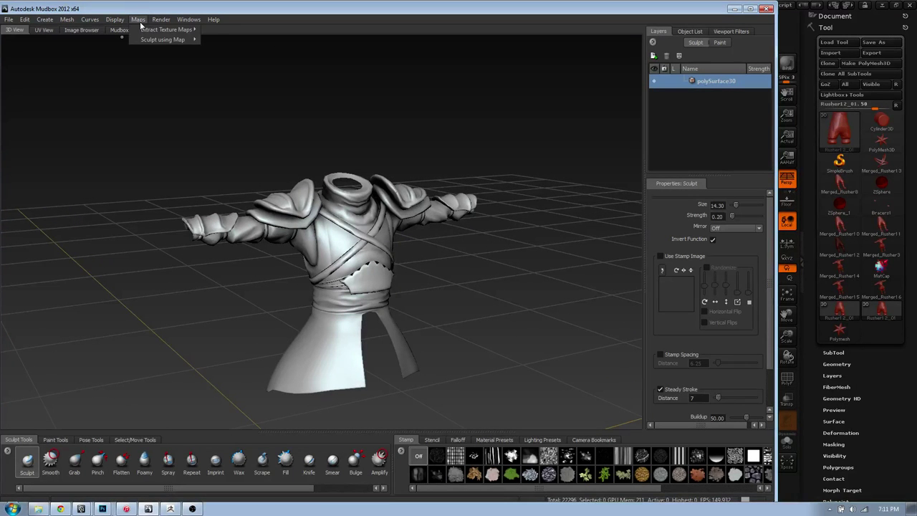
{"action": "mouse_move", "coordinate": [140, 27]}
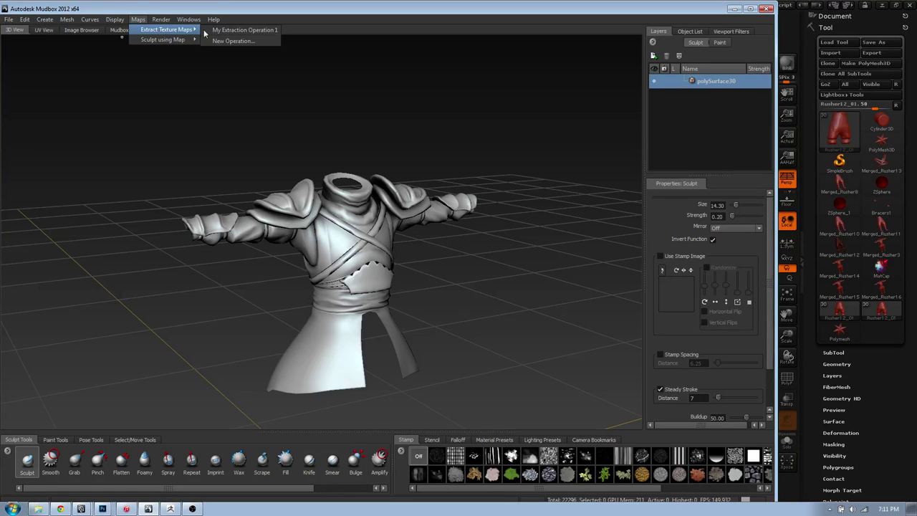
{"action": "left_click", "coordinate": [230, 41]}
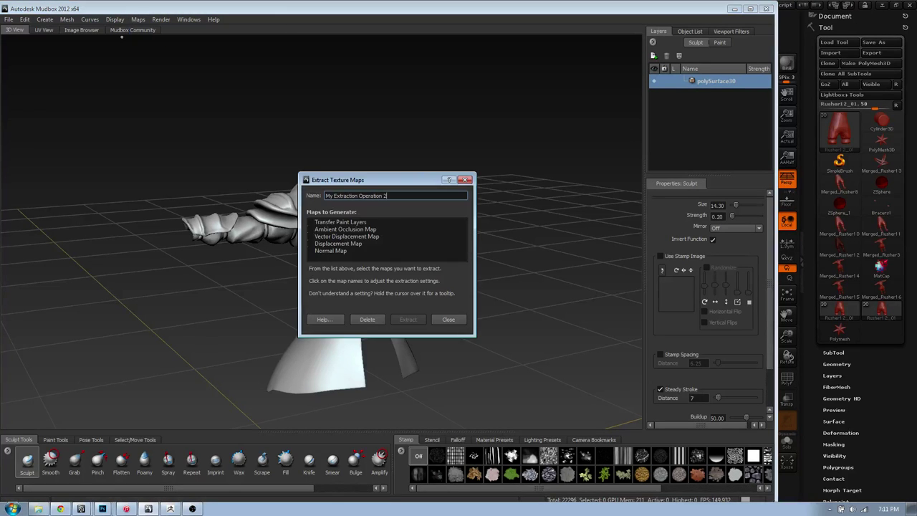
{"action": "left_click", "coordinate": [318, 250]}
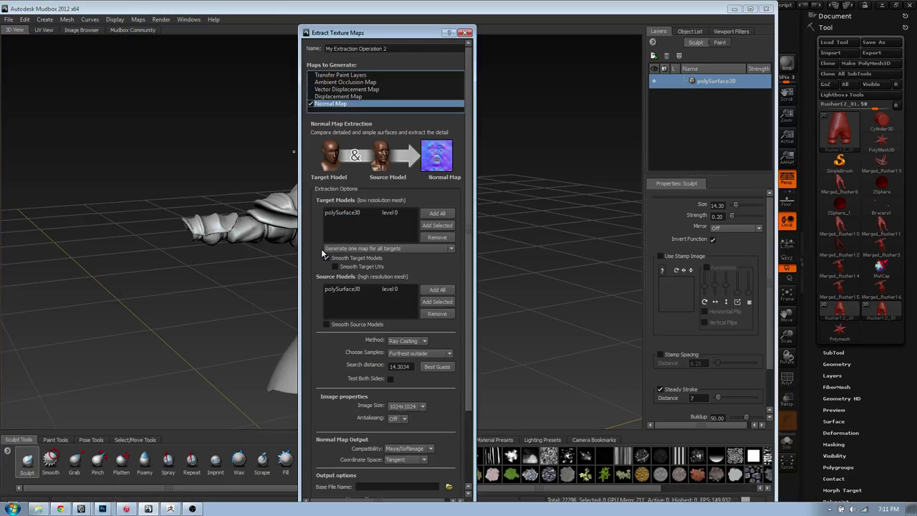
{"action": "left_click", "coordinate": [351, 214]}
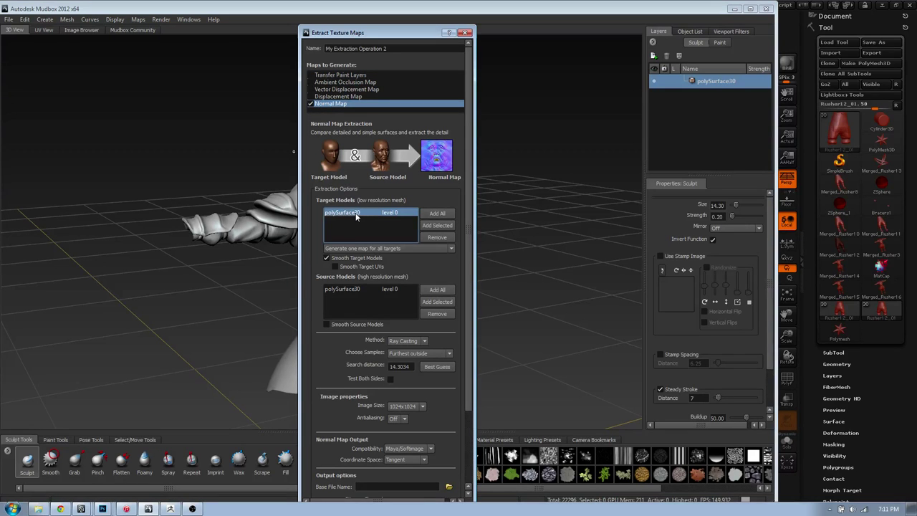
{"action": "left_click", "coordinate": [351, 290]}
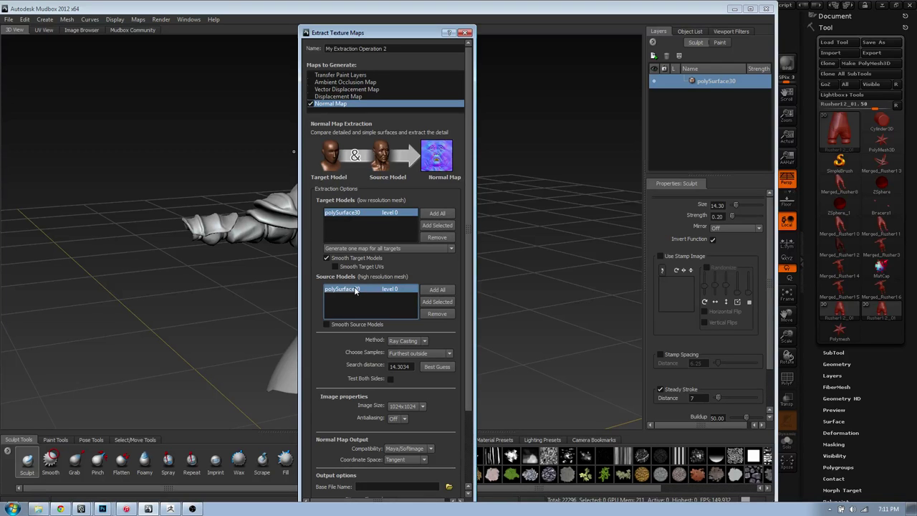
- Review the normal map extraction's method and output settings, close them without extracting, and keep Mudbox open with the scene unsaved
{"action": "scroll", "coordinate": [370, 244], "scroll_direction": "down", "scroll_amount": 2}
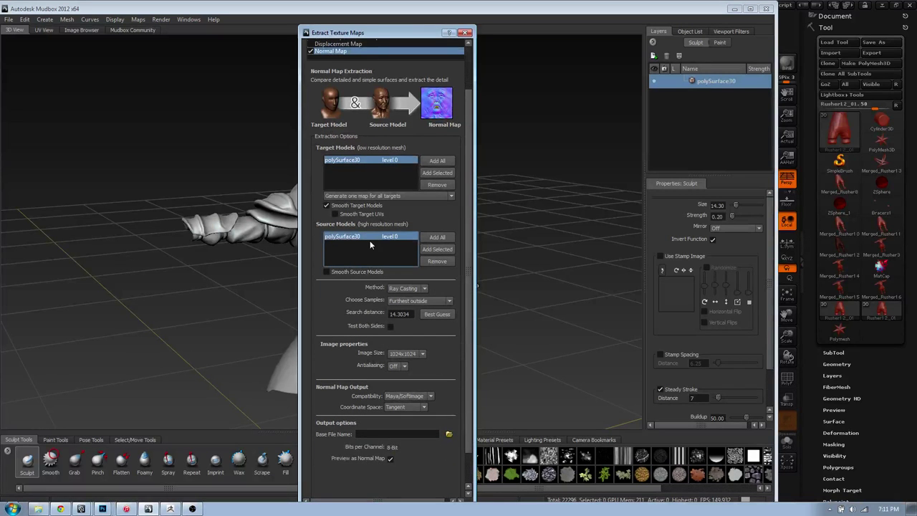
{"action": "left_click", "coordinate": [422, 290]}
{"action": "left_click", "coordinate": [421, 290]}
{"action": "left_click", "coordinate": [351, 237]}
{"action": "scroll", "coordinate": [466, 427], "scroll_direction": "down", "scroll_amount": 2}
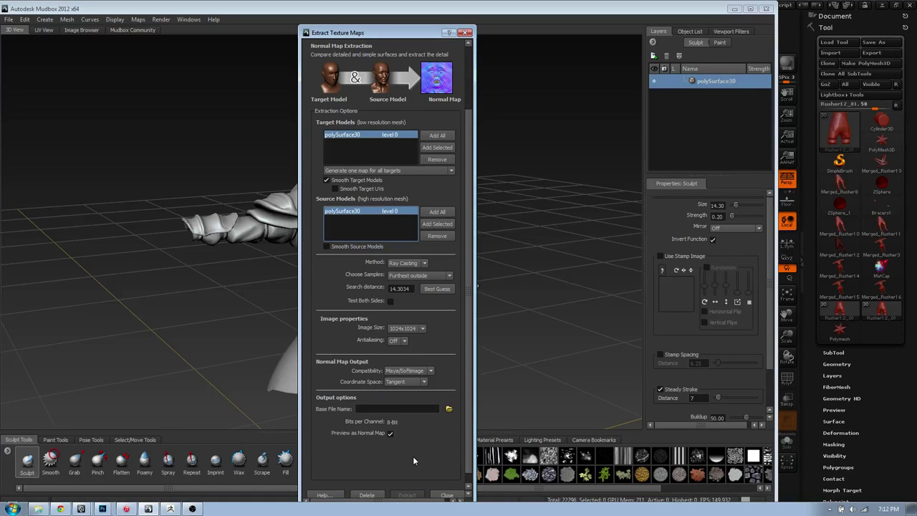
{"action": "left_click", "coordinate": [466, 32]}
{"action": "left_click", "coordinate": [766, 10]}
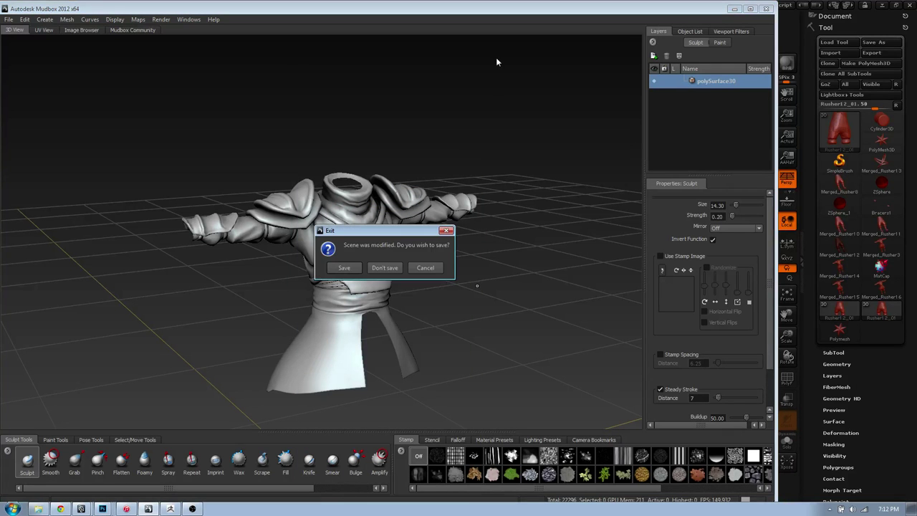
{"action": "left_click", "coordinate": [425, 266]}
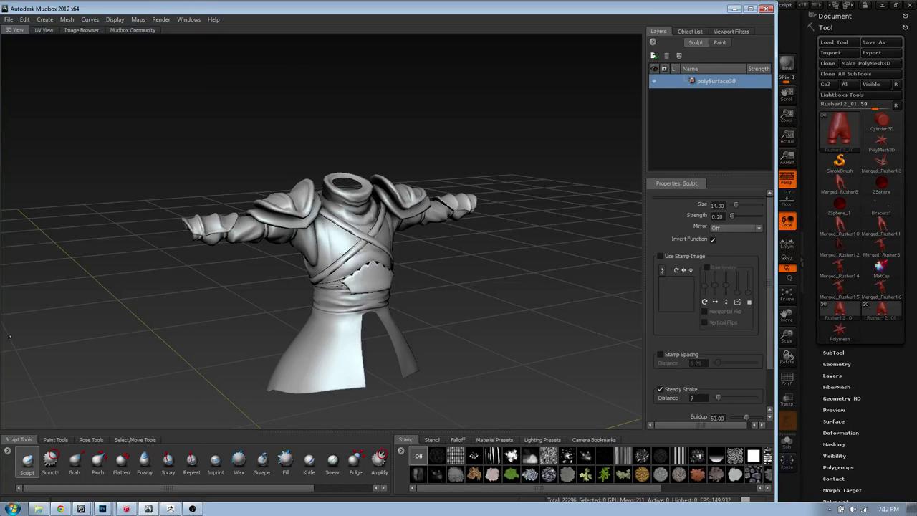
- Bring the Quixel website in Chrome into view and look over the Quixel SUITE product overview
{"action": "left_click", "coordinate": [15, 508]}
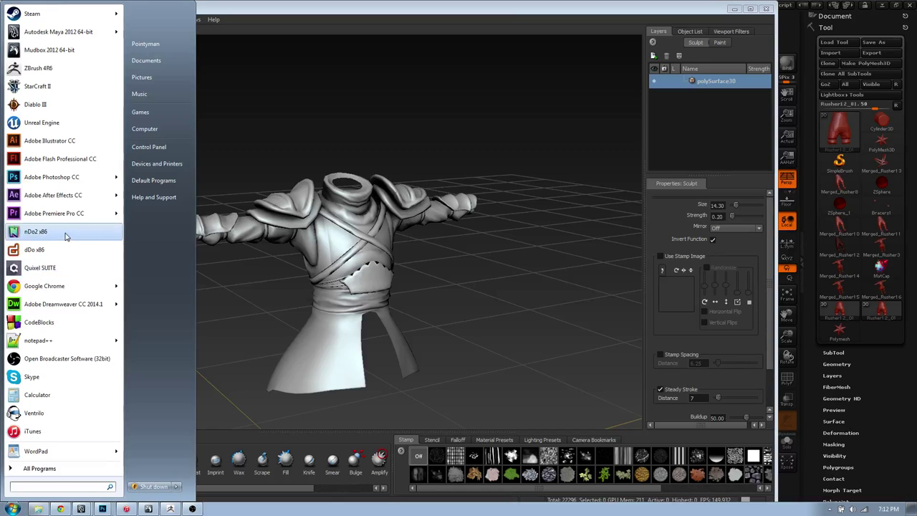
{"action": "left_click", "coordinate": [569, 313]}
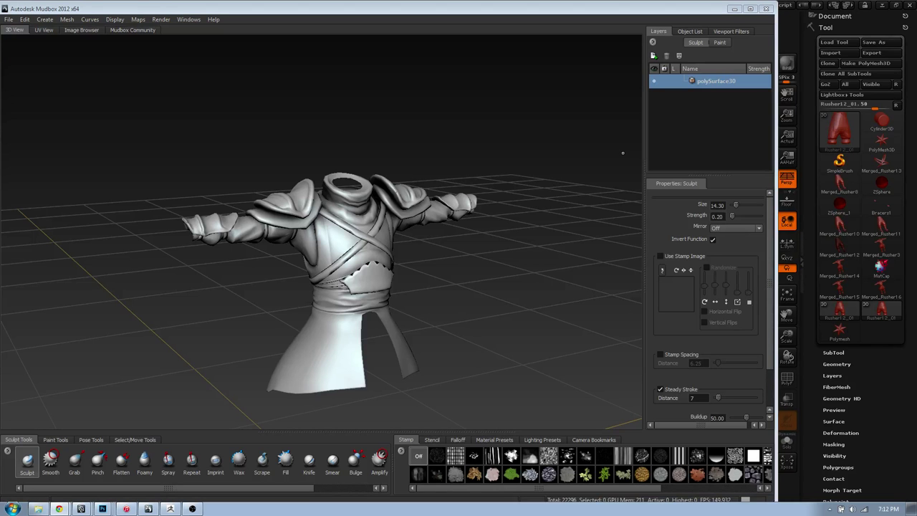
{"action": "left_click_drag", "start_coordinate": [916, 48], "coordinate": [397, 37]}
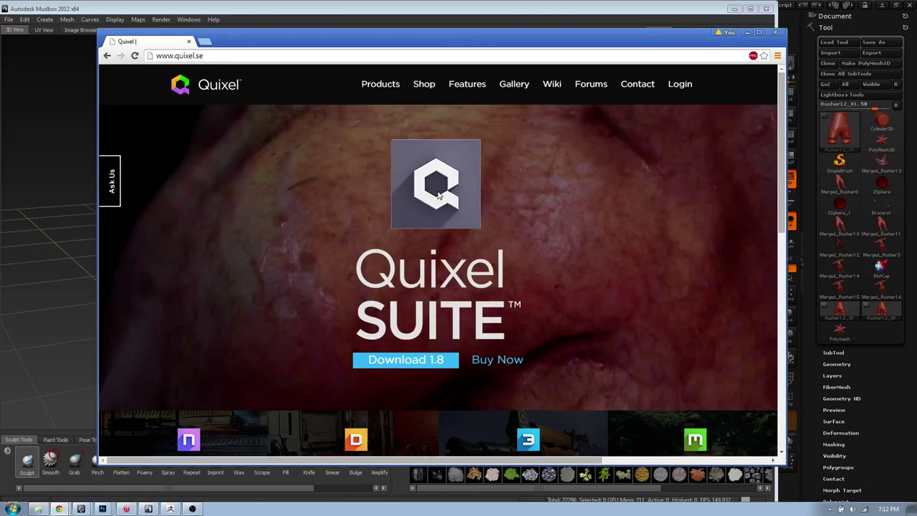
{"action": "scroll", "coordinate": [458, 195], "scroll_direction": "down", "scroll_amount": 3}
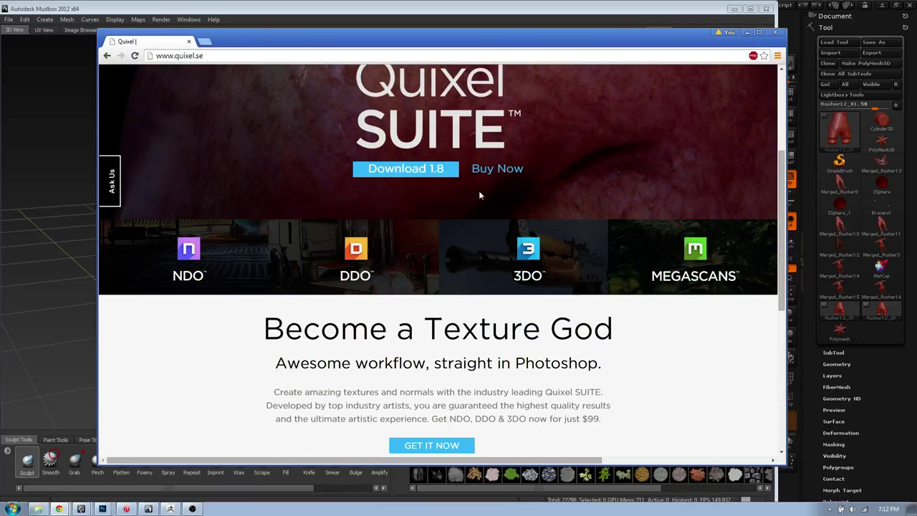
{"action": "scroll", "coordinate": [415, 235], "scroll_direction": "up", "scroll_amount": 2}
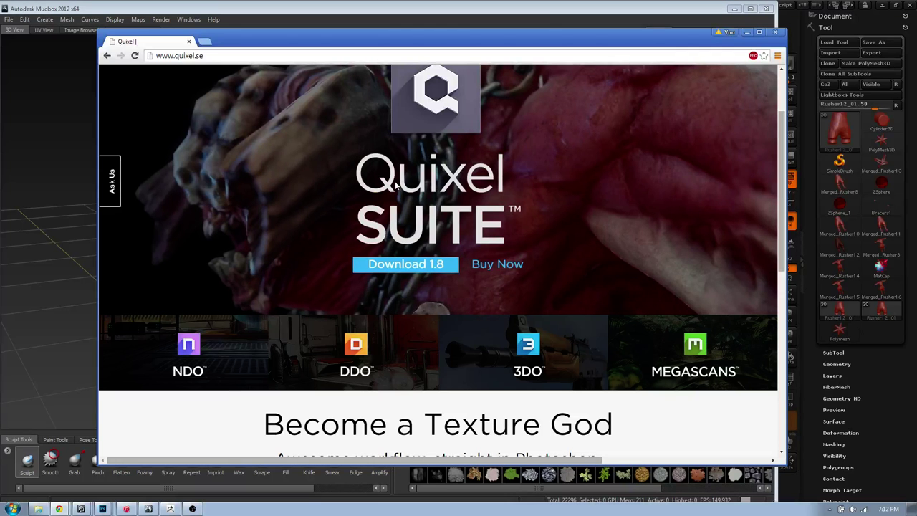
{"action": "scroll", "coordinate": [395, 186], "scroll_direction": "up", "scroll_amount": 1}
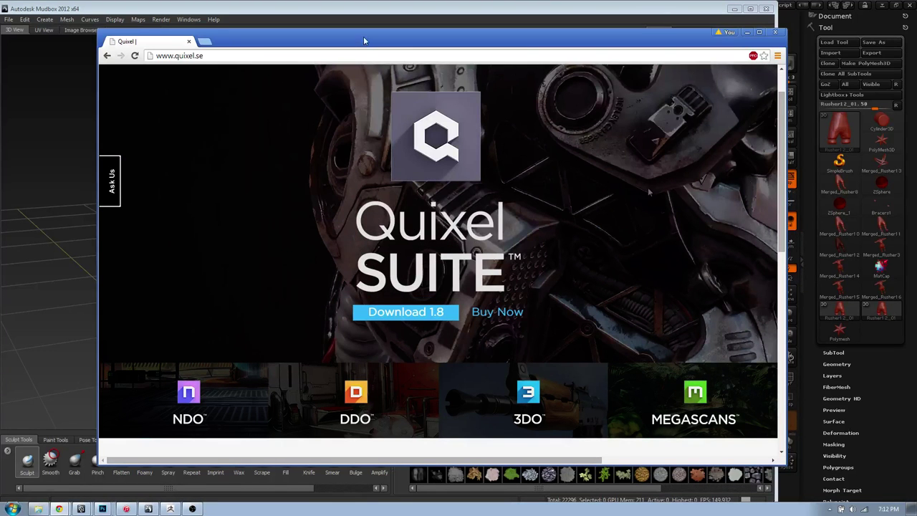
{"action": "left_click_drag", "start_coordinate": [364, 41], "coordinate": [334, 41]}
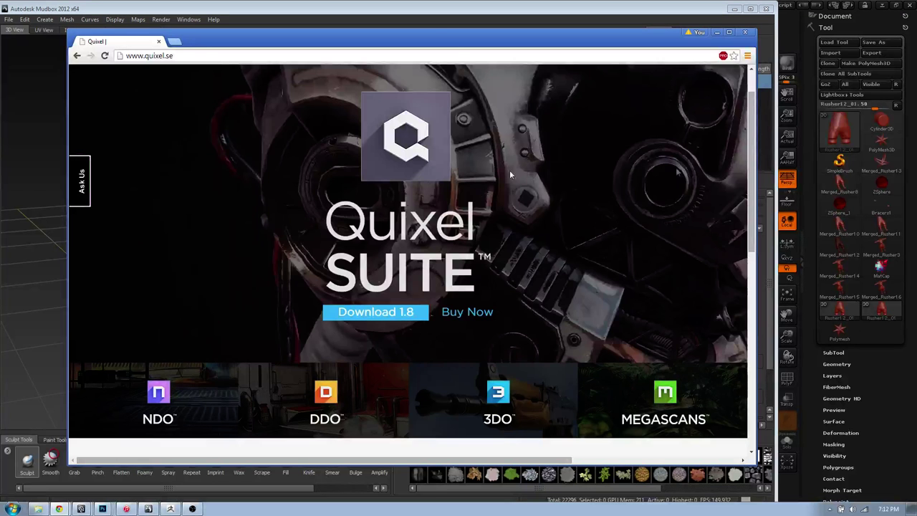
{"action": "scroll", "coordinate": [504, 180], "scroll_direction": "up", "scroll_amount": 1}
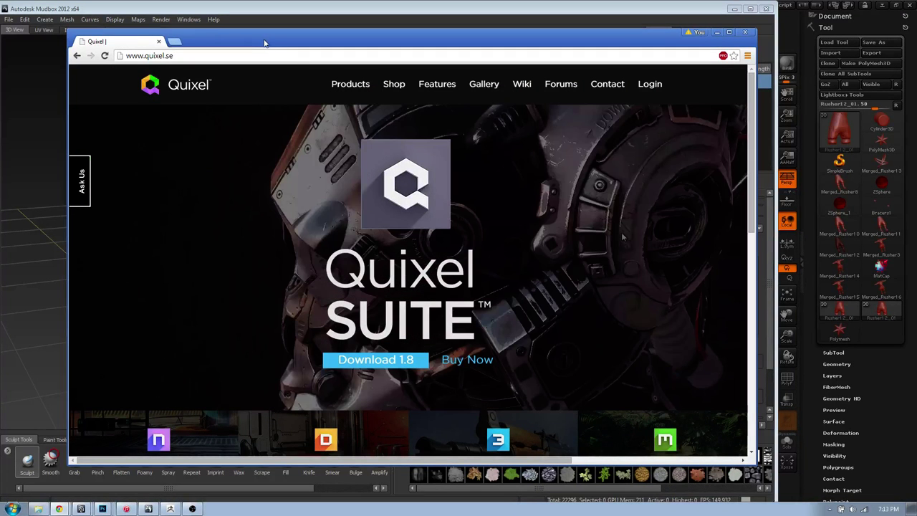
- Switch to Photoshop and bring the TemplateReference.psd document to the front
{"action": "key", "text": "alt+Tab"}
{"action": "key", "text": "alt+Tab"}
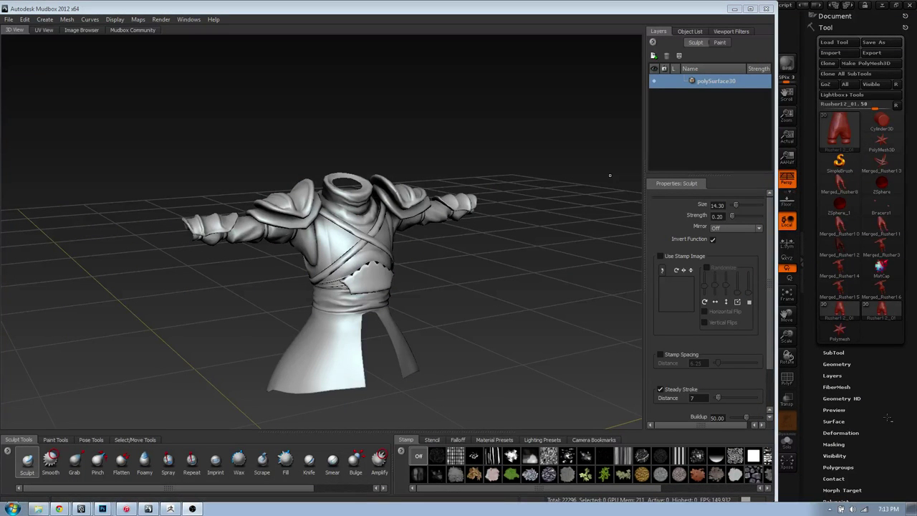
{"action": "key", "text": "alt+Tab"}
{"action": "key", "text": "alt+Tab"}
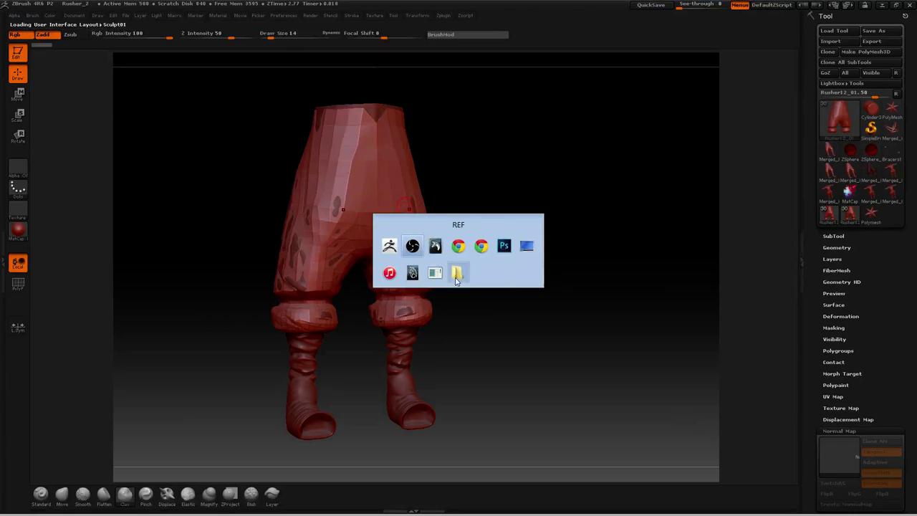
{"action": "key", "text": "alt+Tab"}
{"action": "key", "text": "alt+Tab"}
{"action": "key", "text": "alt+Tab"}
{"action": "key", "text": "alt+Tab"}
{"action": "key", "text": "alt+Tab"}
{"action": "key", "text": "alt+Tab"}
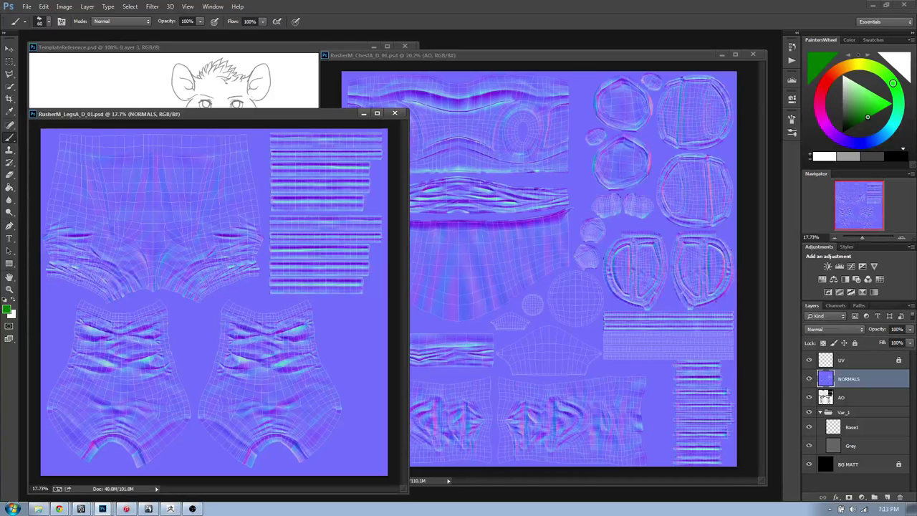
{"action": "key", "text": "alt+Tab"}
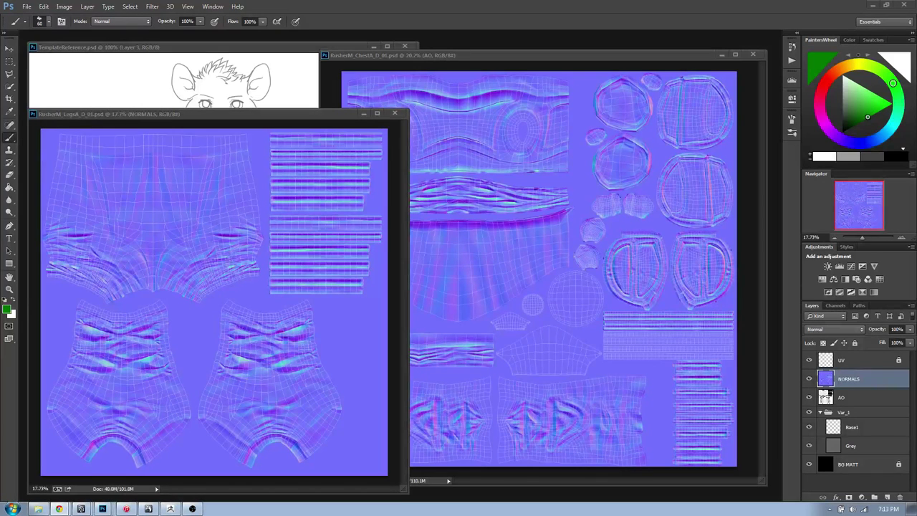
{"action": "key", "text": "ctrl+Tab"}
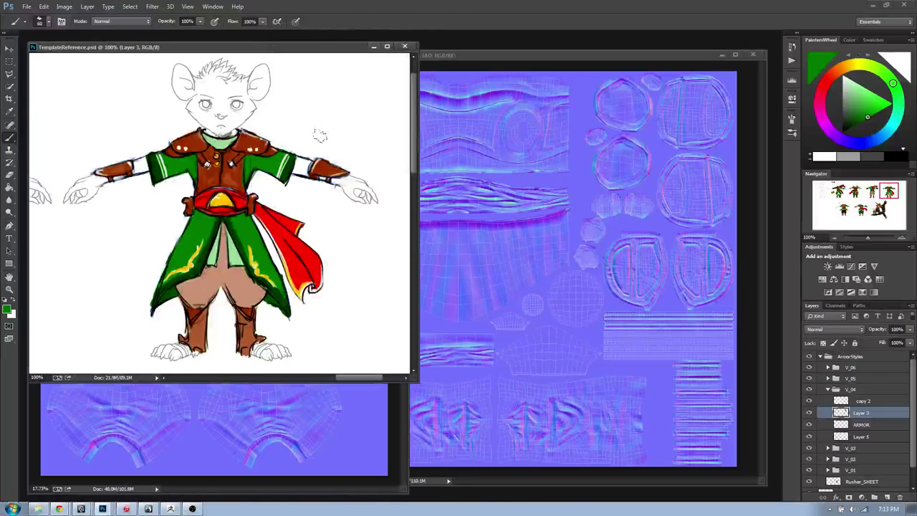
- Sketch small green arrow strokes with the Brush tool on Layer 3, beside the reference character's head
{"action": "key", "text": "v"}
{"action": "key", "text": "b"}
{"action": "mouse_move", "coordinate": [350, 125]}
{"action": "left_mouse_down"}
{"action": "mouse_move", "coordinate": [336, 104]}
{"action": "mouse_move", "coordinate": [362, 144]}
{"action": "left_mouse_up"}
{"action": "key", "text": "ctrl+z"}
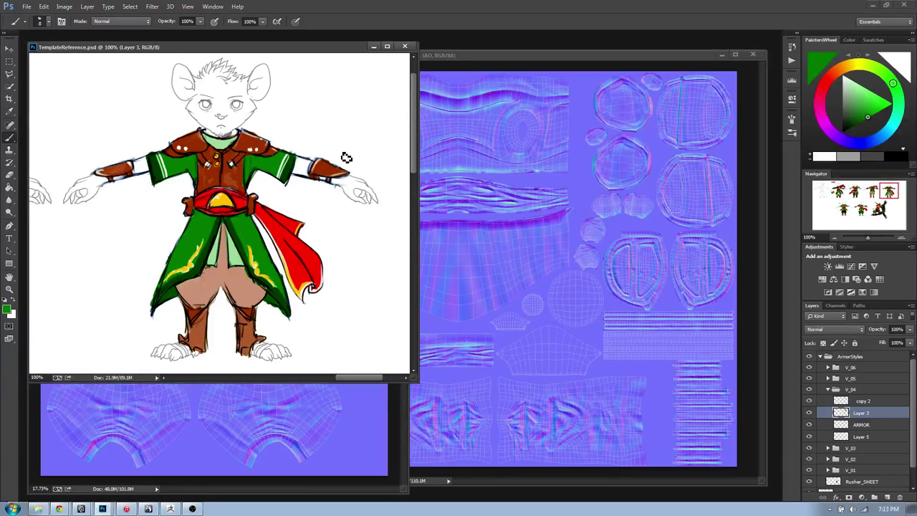
{"action": "left_click_drag", "start_coordinate": [338, 95], "coordinate": [301, 122]}
{"action": "left_click_drag", "start_coordinate": [297, 97], "coordinate": [300, 113]}
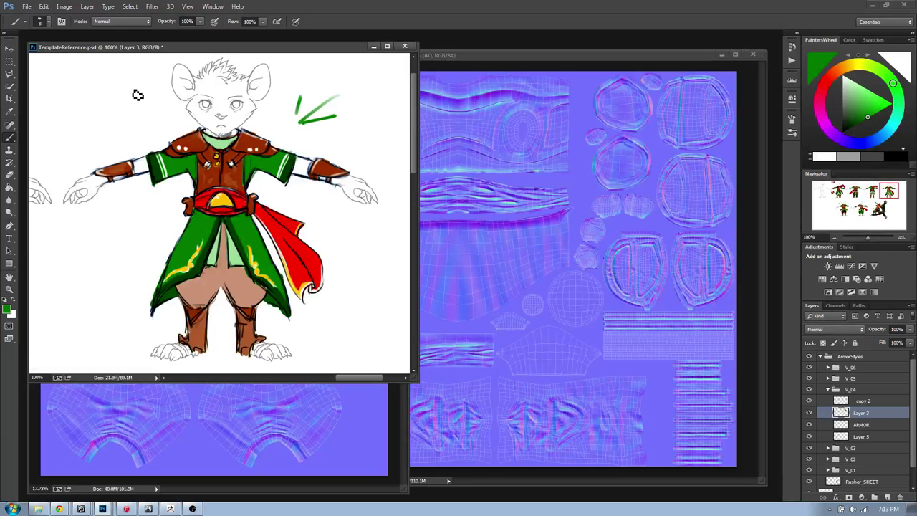
- Reposition the view of the character reference and bring the RusherM_LegsA_D_01.psd texture document to the front
{"action": "key", "text": "alt+Tab"}
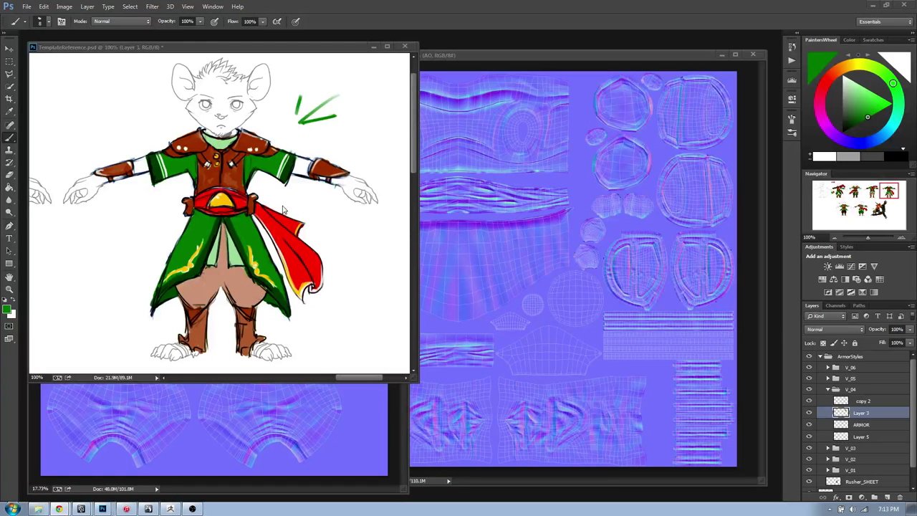
{"action": "left_click", "coordinate": [313, 108]}
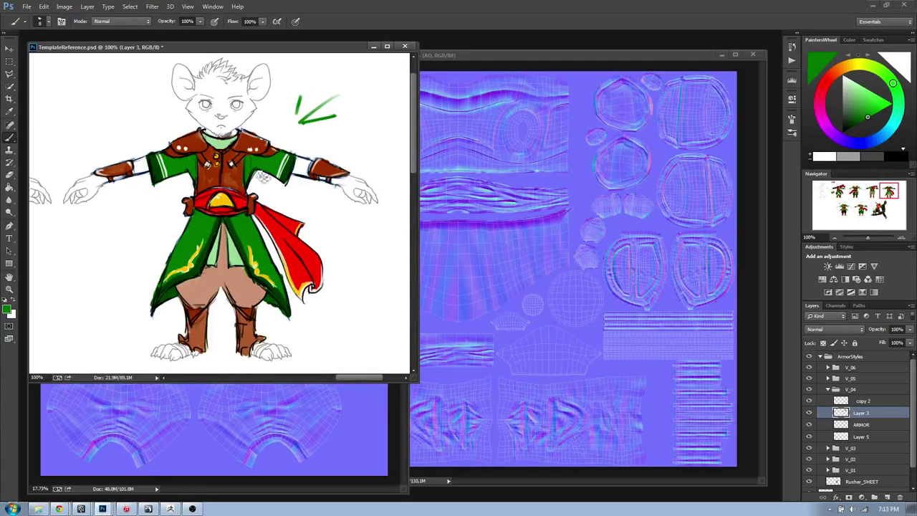
{"action": "mouse_move", "coordinate": [281, 200]}
{"action": "left_mouse_down"}
{"action": "mouse_move", "coordinate": [223, 231]}
{"action": "mouse_move", "coordinate": [239, 189]}
{"action": "left_mouse_up"}
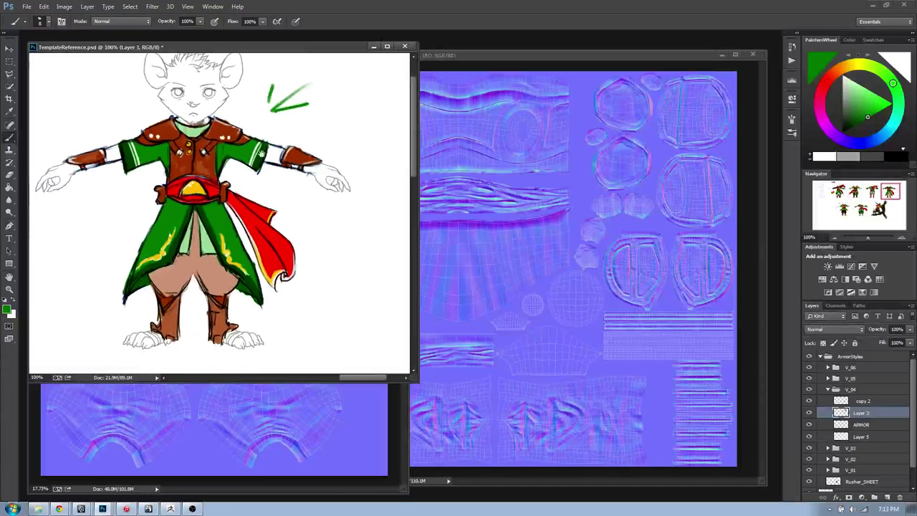
{"action": "left_click", "coordinate": [563, 50]}
{"action": "left_click", "coordinate": [189, 484]}
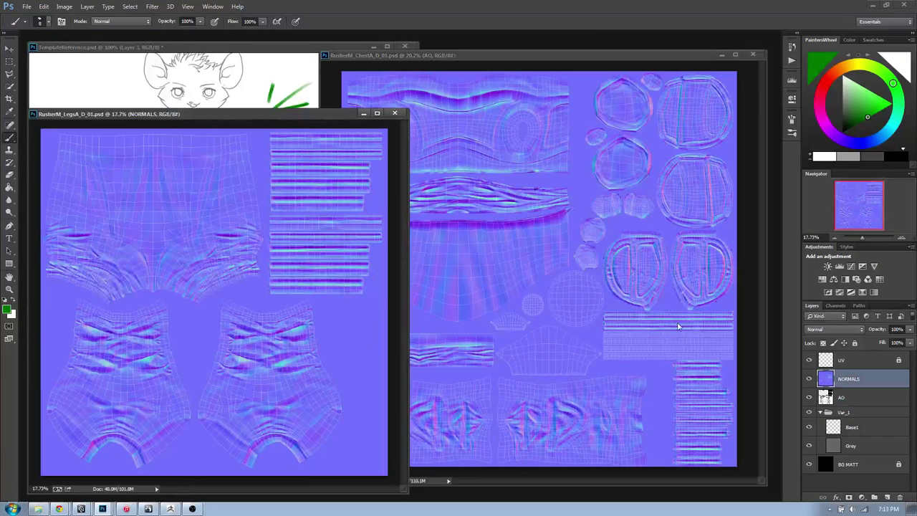
- Hide the NORMALS layer in the legs texture document and select the AO layer
{"action": "left_click", "coordinate": [809, 379]}
{"action": "left_click", "coordinate": [809, 379]}
{"action": "left_click", "coordinate": [809, 379]}
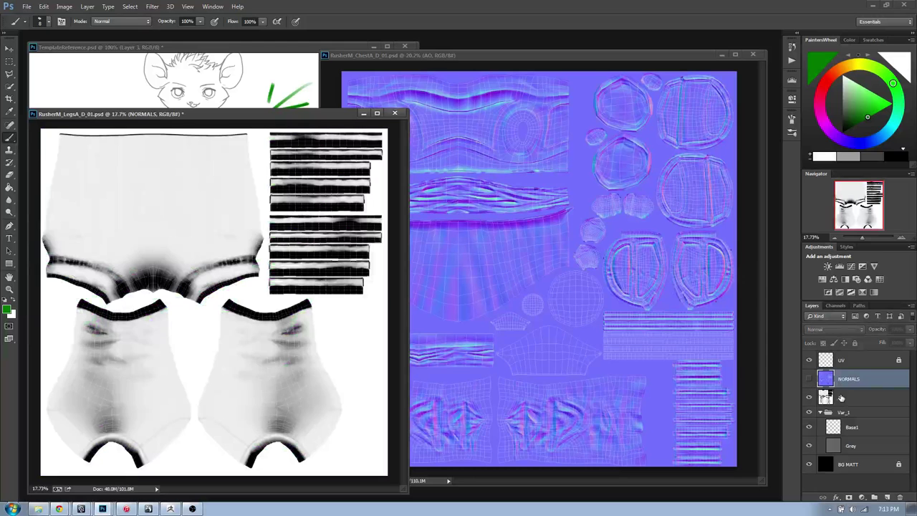
{"action": "left_click", "coordinate": [842, 397]}
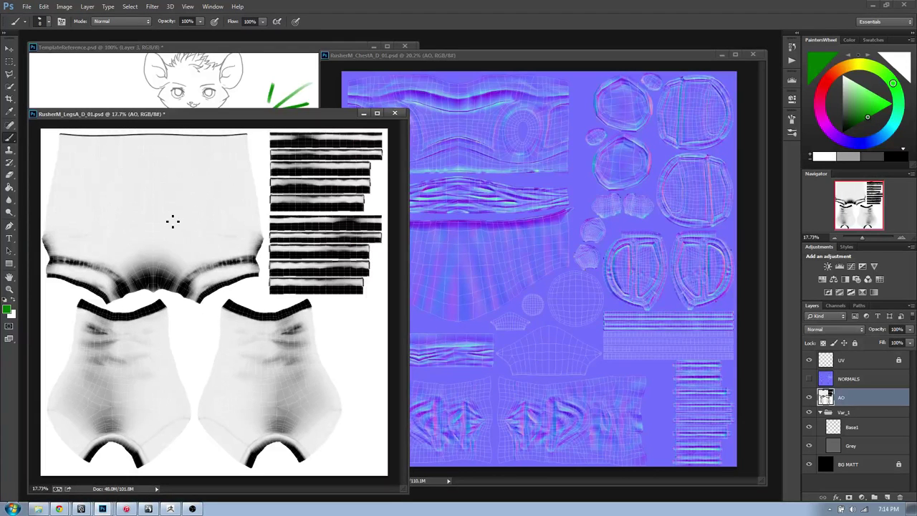
- Switch to Maya with the Swood_RusherM_Zbrush.mb character scene
{"action": "key", "text": "alt+Tab"}
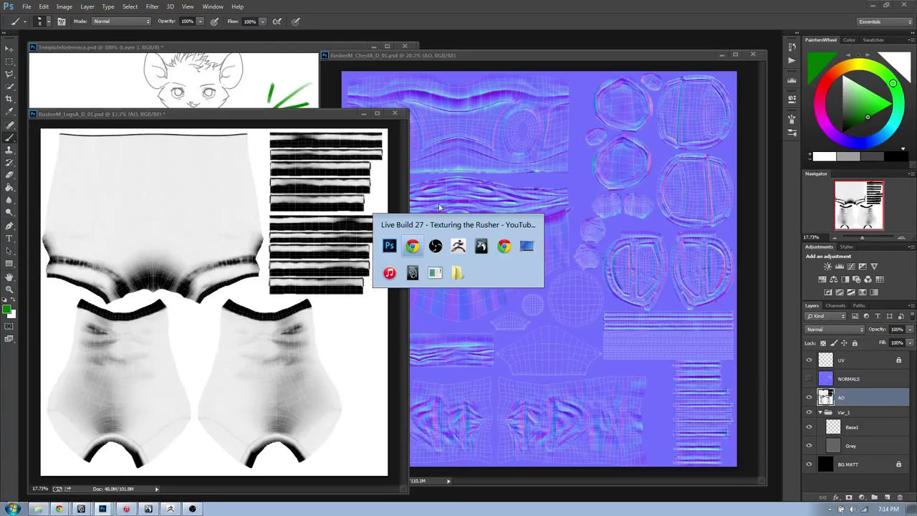
{"action": "key", "text": "Tab"}
{"action": "key", "text": "Tab"}
{"action": "key", "text": "Tab"}
{"action": "key", "text": "shift+Tab"}
{"action": "key", "text": "shift+Tab"}
{"action": "key", "text": "shift+Tab"}
{"action": "key", "text": "Tab"}
{"action": "key", "text": "Tab"}
{"action": "key", "text": "Tab"}
{"action": "left_click", "coordinate": [412, 266]}
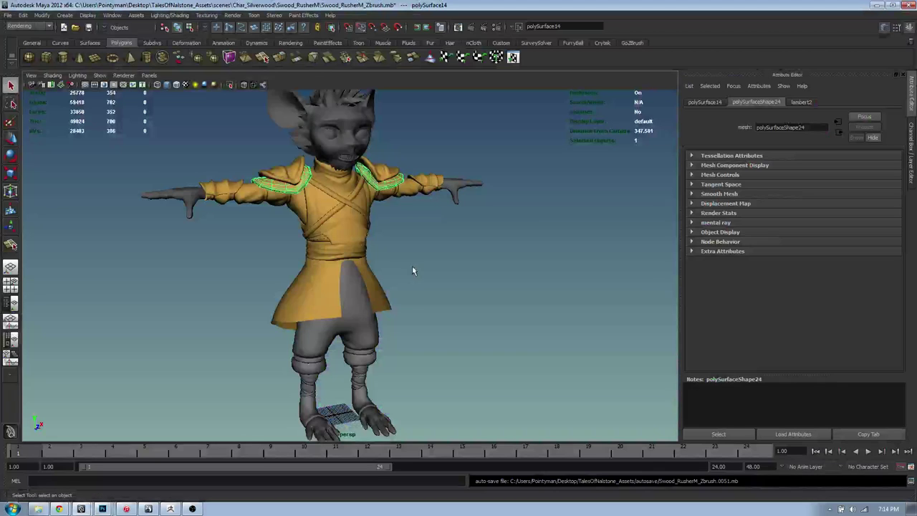
- Select the band around the character's knees and set the viewport lighting to Use No Lights
{"action": "right_click_drag", "start_coordinate": [313, 327], "coordinate": [405, 387], "text": "alt"}
{"action": "middle_click_drag", "start_coordinate": [405, 387], "coordinate": [412, 307], "text": "alt"}
{"action": "left_click", "coordinate": [379, 324]}
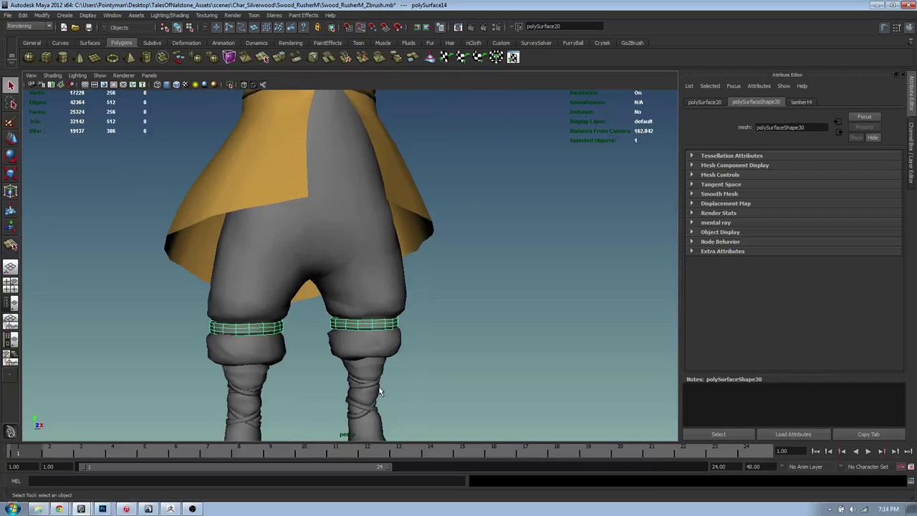
{"action": "middle_click_drag", "start_coordinate": [370, 380], "coordinate": [395, 333], "text": "alt"}
{"action": "left_click", "coordinate": [75, 78]}
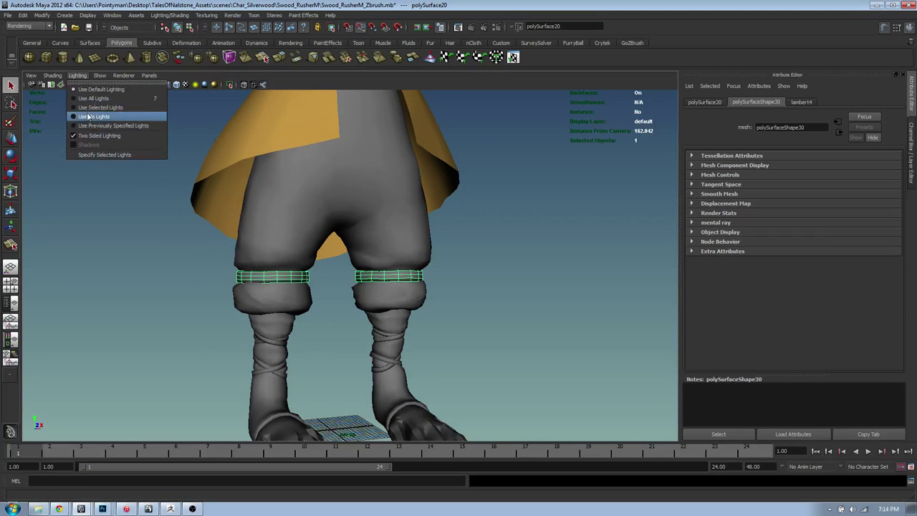
{"action": "left_click", "coordinate": [84, 119]}
- Select the Chest mesh and graph the connections of its lambert2 material in the Hypershade work area
{"action": "scroll", "coordinate": [358, 301], "scroll_direction": "down", "scroll_amount": 5}
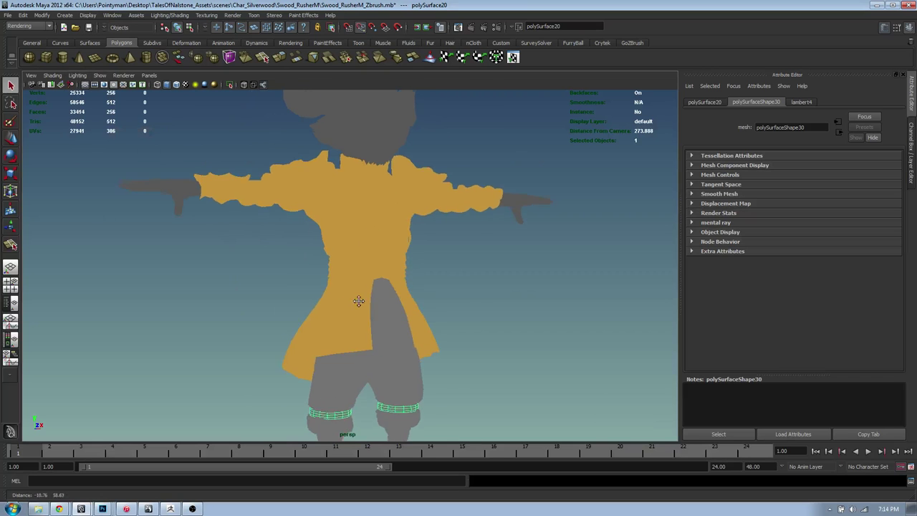
{"action": "left_click", "coordinate": [481, 301]}
{"action": "left_click", "coordinate": [338, 179]}
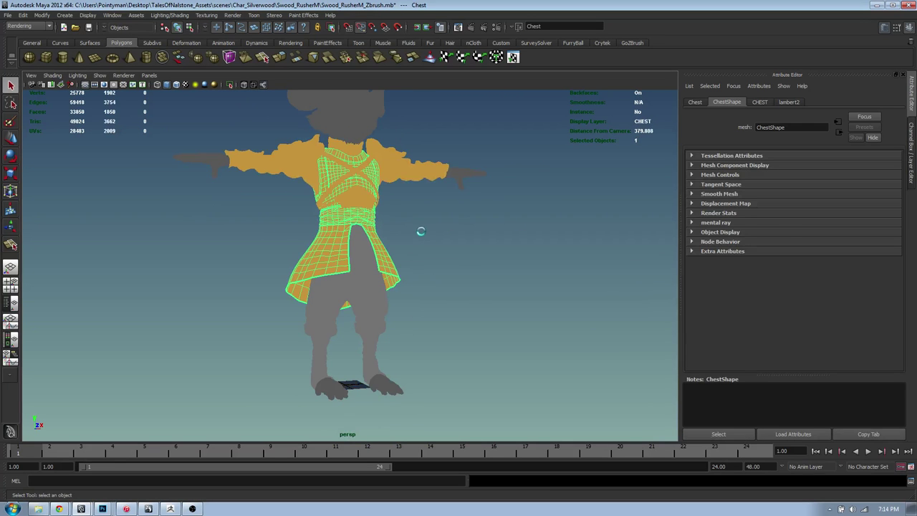
{"action": "left_click", "coordinate": [682, 215]}
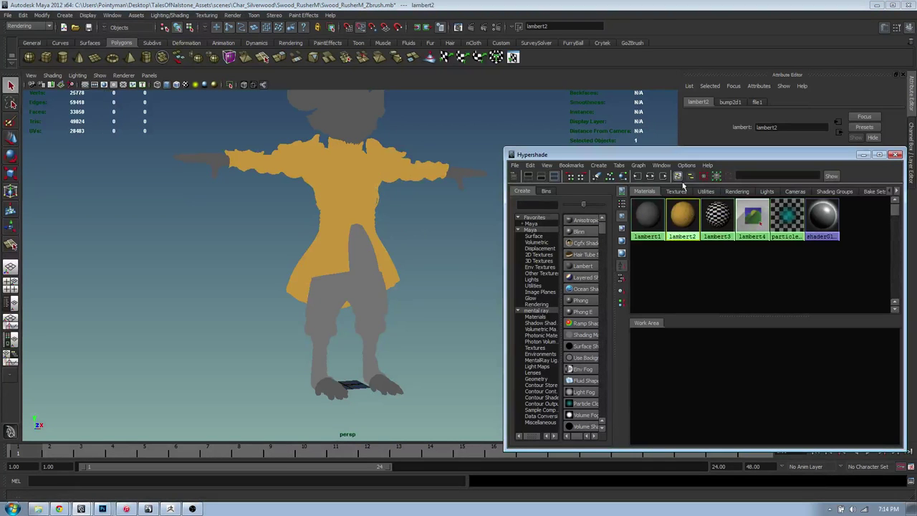
{"action": "left_click", "coordinate": [655, 177]}
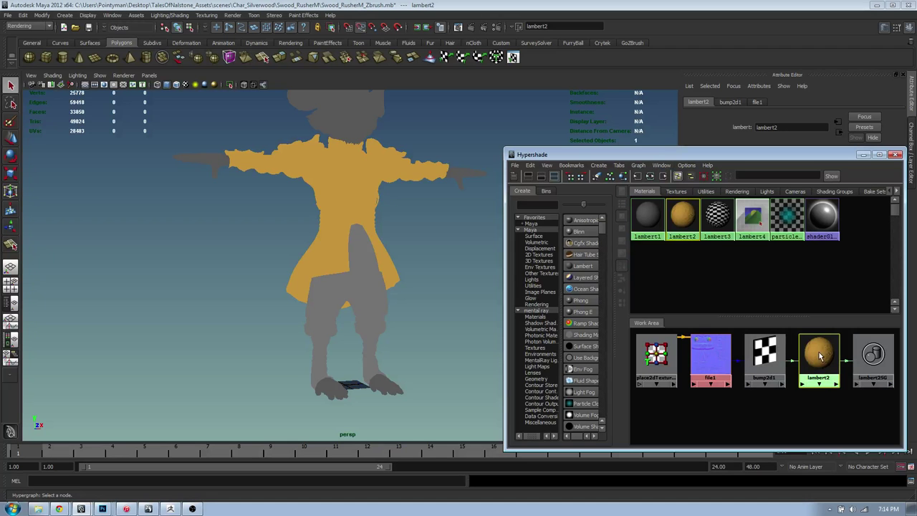
{"action": "left_click_drag", "start_coordinate": [645, 154], "coordinate": [454, 153]}
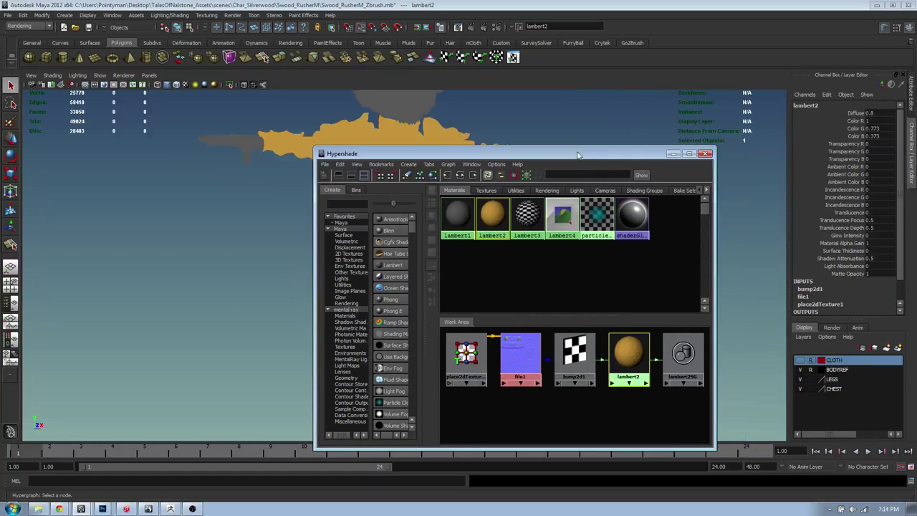
{"action": "left_click", "coordinate": [884, 211]}
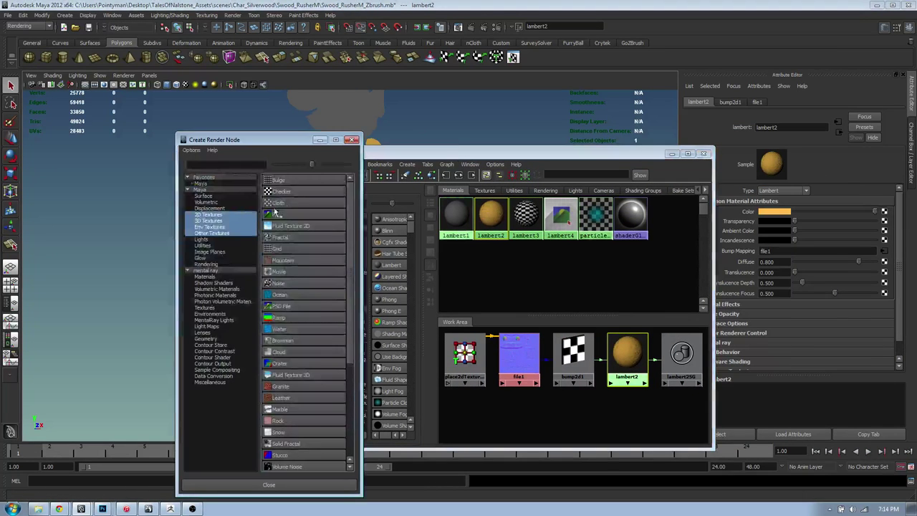
{"action": "left_click", "coordinate": [269, 195]}
{"action": "key", "text": "ctrl+z"}
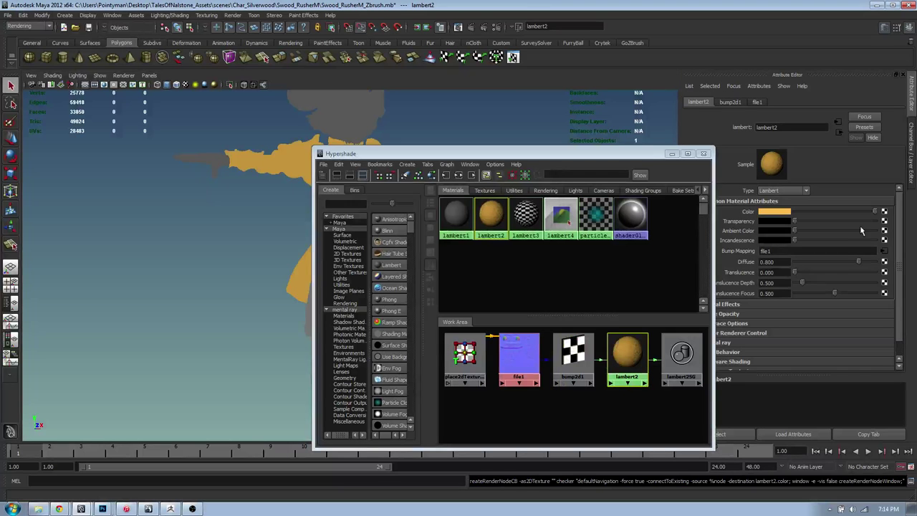
- Map a File texture to the lambert2 color and load AO.png from the Swood_RusherM folder as its image
{"action": "left_click", "coordinate": [886, 212]}
{"action": "left_click", "coordinate": [277, 218]}
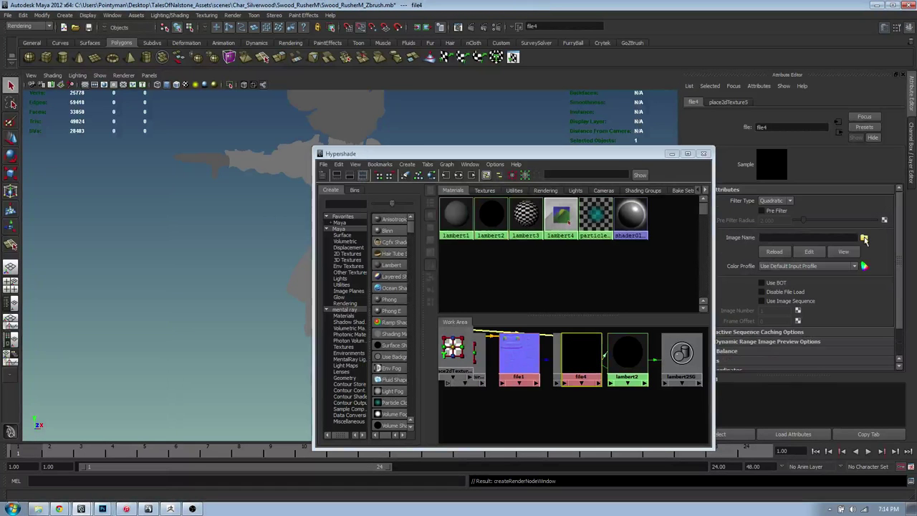
{"action": "left_click", "coordinate": [864, 238]}
{"action": "left_click", "coordinate": [377, 79]}
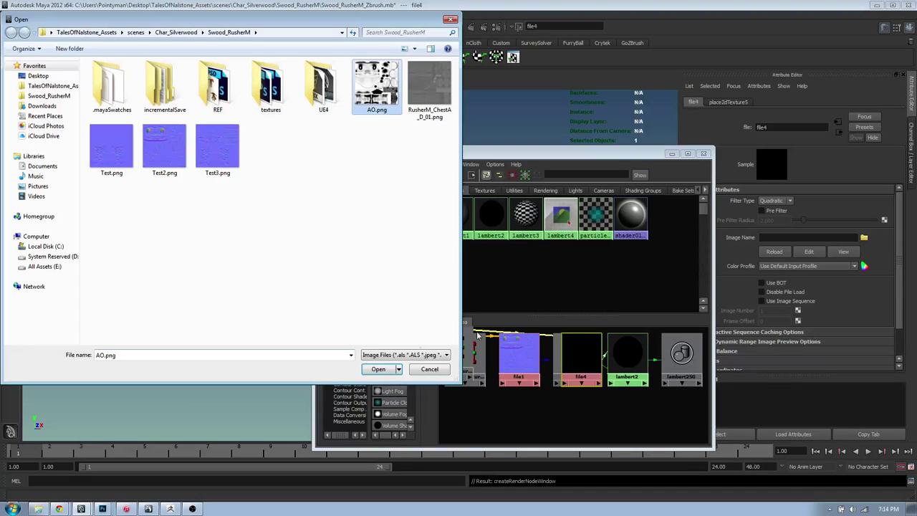
{"action": "left_click", "coordinate": [378, 370]}
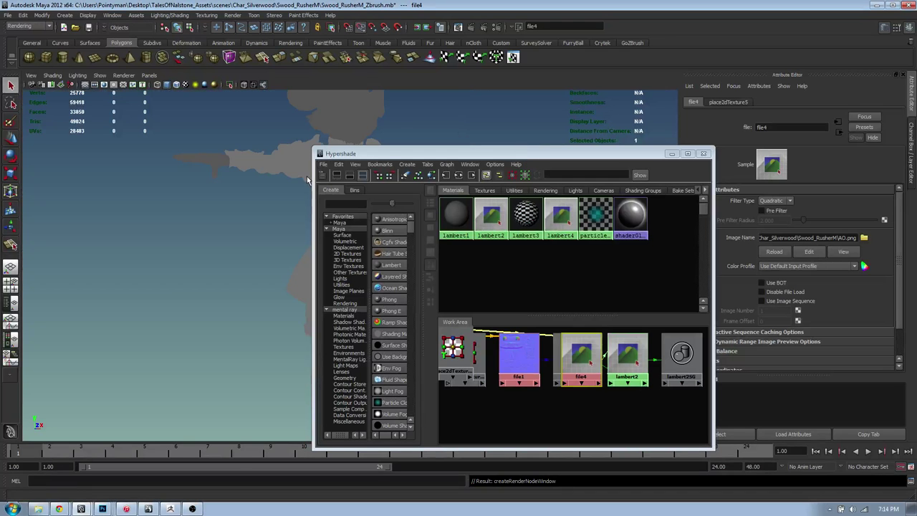
- Move the Hypershade window clear of the character and refresh the lambert2 material's sample swatch
{"action": "left_click_drag", "start_coordinate": [374, 155], "coordinate": [434, 215]}
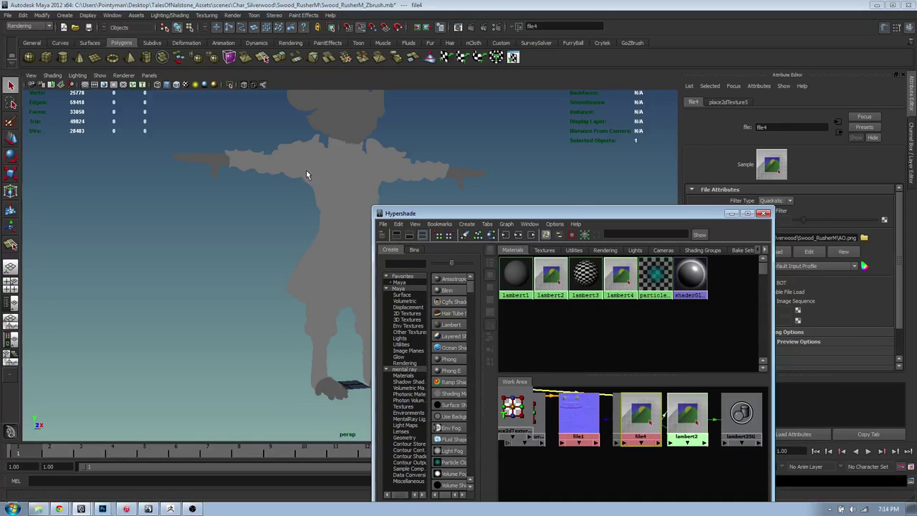
{"action": "left_click_drag", "start_coordinate": [308, 174], "coordinate": [359, 193], "text": "alt"}
{"action": "left_click", "coordinate": [370, 211]}
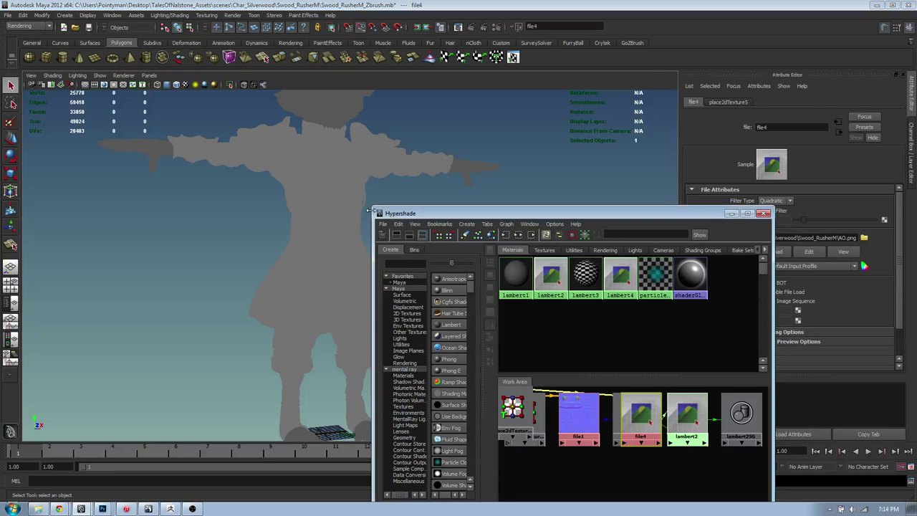
{"action": "left_click", "coordinate": [336, 179]}
{"action": "left_click_drag", "start_coordinate": [393, 189], "coordinate": [430, 192], "text": "alt"}
{"action": "left_click", "coordinate": [687, 423]}
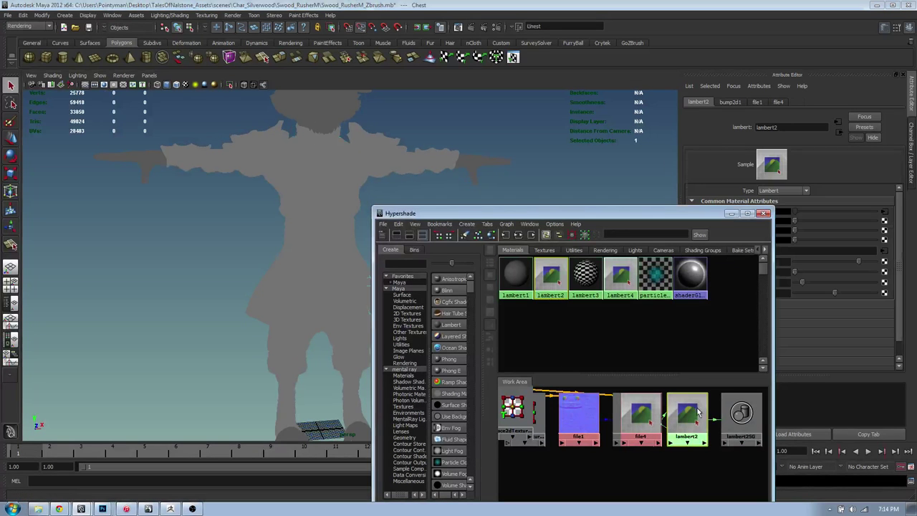
{"action": "left_click", "coordinate": [779, 168]}
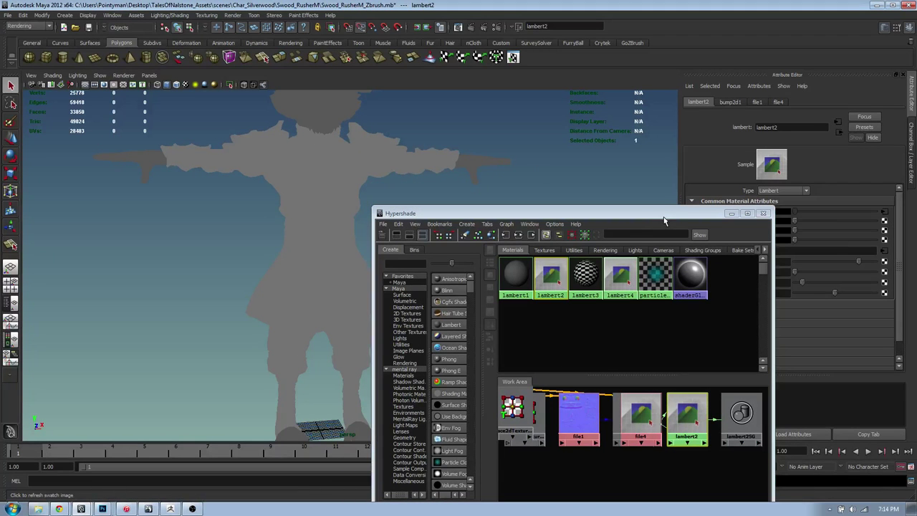
- Deselect the armor meshes, turn on textured display in the viewport and set its lighting to Use No Lights
{"action": "left_click", "coordinate": [296, 167]}
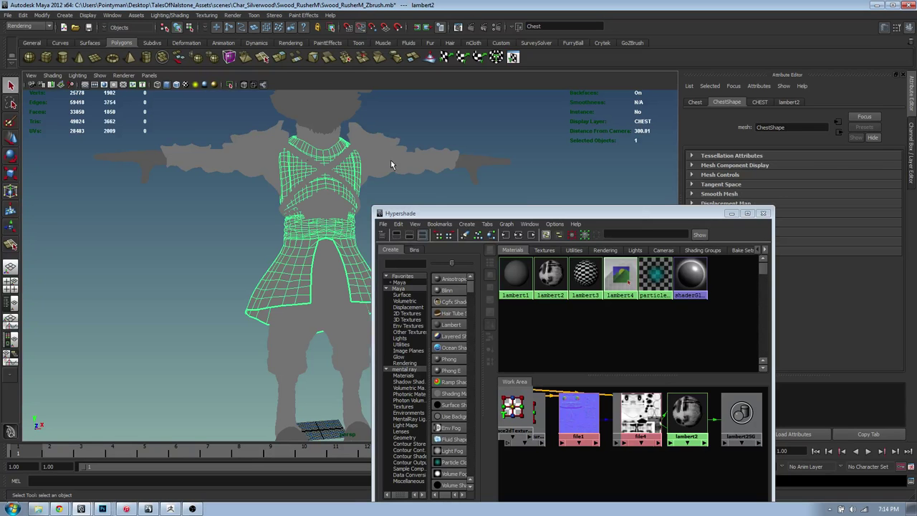
{"action": "left_click", "coordinate": [254, 167]}
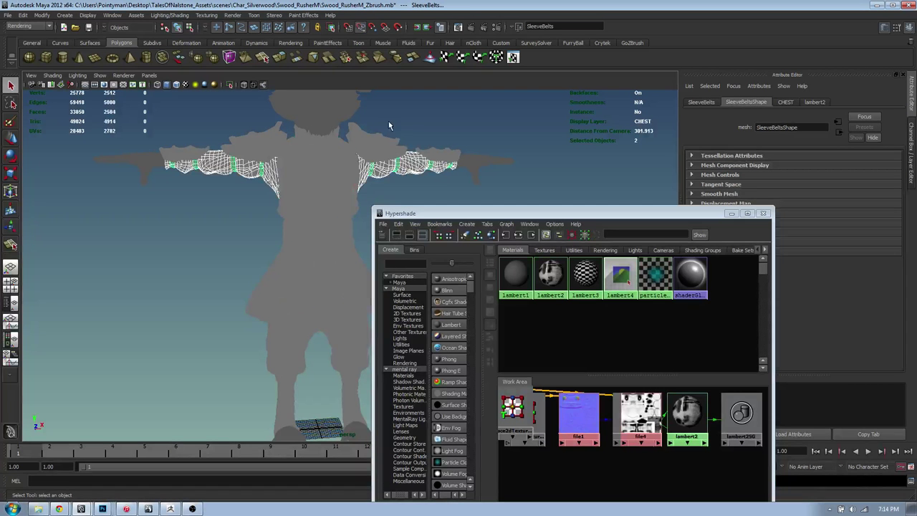
{"action": "left_click", "coordinate": [422, 130]}
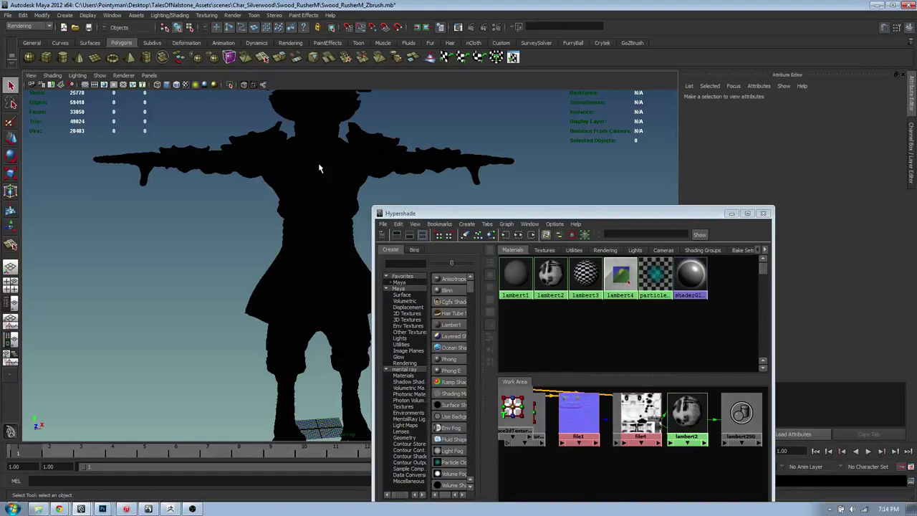
{"action": "key", "text": "6"}
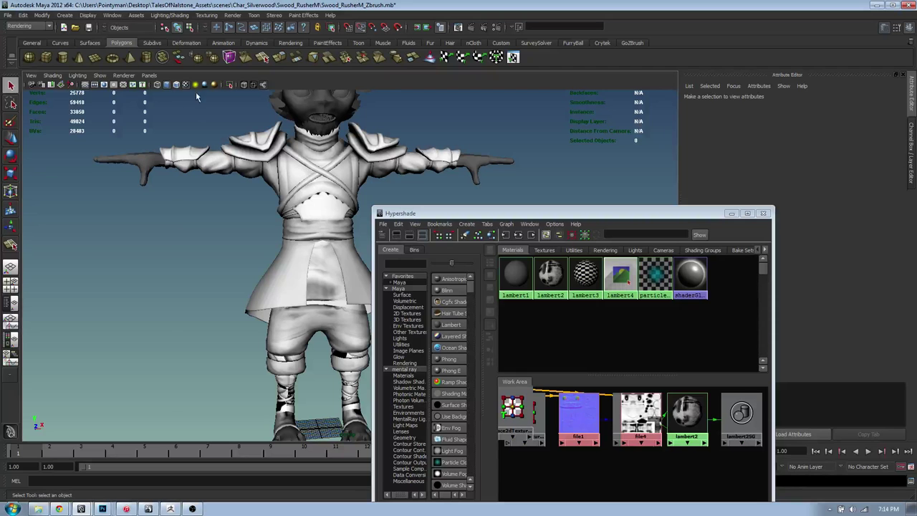
{"action": "left_click", "coordinate": [100, 75]}
{"action": "mouse_move", "coordinate": [81, 78]}
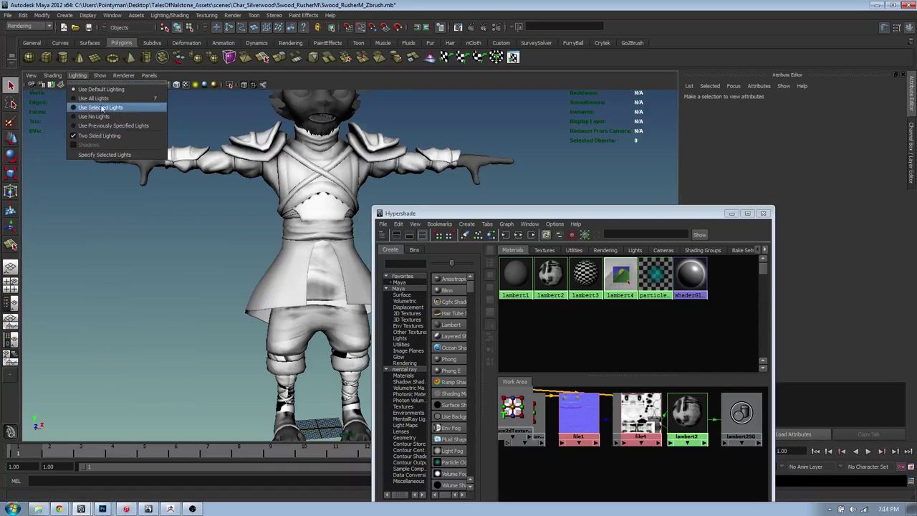
{"action": "left_click", "coordinate": [96, 117]}
- Examine the AO texture on the character's leg pieces, chest, shoulder pads and sleeves from closer angles
{"action": "left_click_drag", "start_coordinate": [256, 337], "coordinate": [342, 349]}
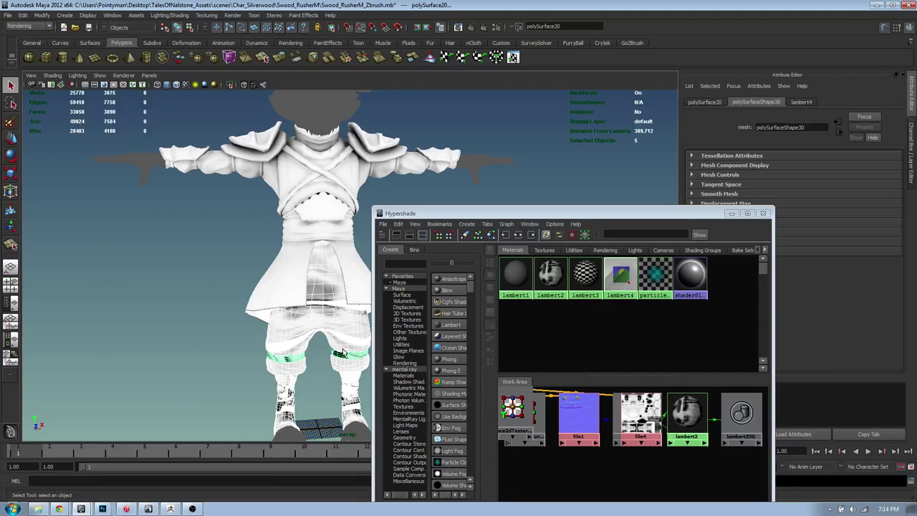
{"action": "left_click_drag", "start_coordinate": [321, 194], "coordinate": [356, 187], "text": "alt"}
{"action": "right_click_drag", "start_coordinate": [356, 184], "coordinate": [404, 154], "text": "alt"}
{"action": "middle_click_drag", "start_coordinate": [406, 154], "coordinate": [386, 170], "text": "alt"}
{"action": "left_click", "coordinate": [235, 190]}
{"action": "left_click_drag", "start_coordinate": [235, 188], "coordinate": [254, 192], "text": "alt"}
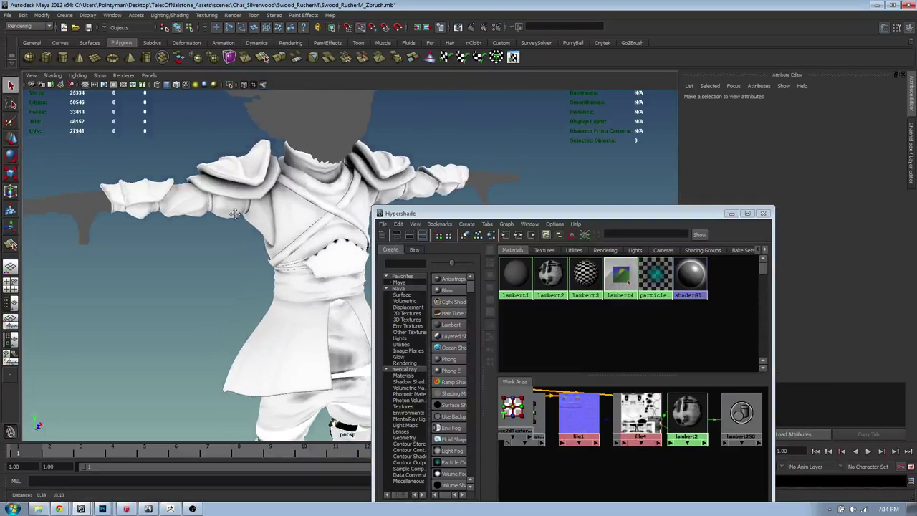
{"action": "right_click_drag", "start_coordinate": [254, 192], "coordinate": [334, 205], "text": "alt"}
{"action": "left_click_drag", "start_coordinate": [208, 188], "coordinate": [245, 188], "text": "alt"}
{"action": "middle_click_drag", "start_coordinate": [245, 188], "coordinate": [303, 201], "text": "alt"}
{"action": "left_click_drag", "start_coordinate": [303, 201], "coordinate": [162, 179], "text": "alt"}
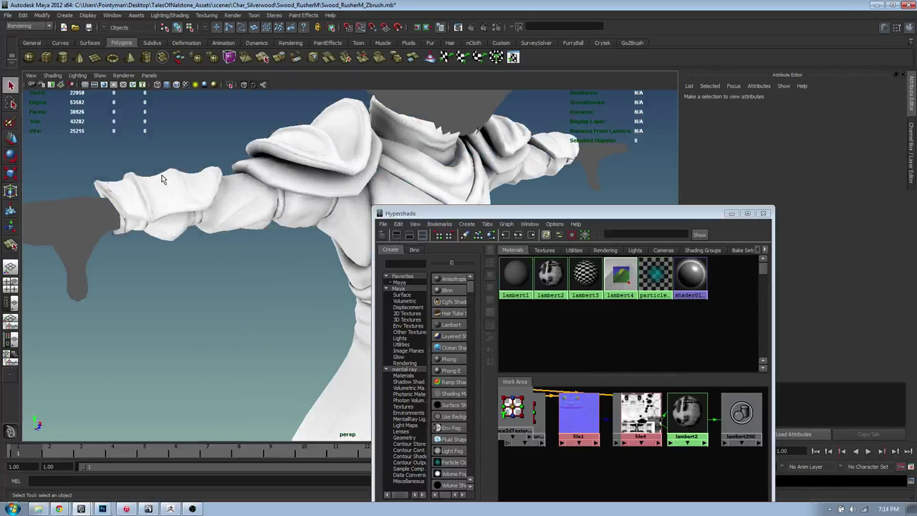
- Move the lower shoulder pads and the sleeves away from the body to expose the dark AO shading beneath
{"action": "left_click", "coordinate": [323, 148]}
{"action": "left_click", "coordinate": [290, 172]}
{"action": "key", "text": "w"}
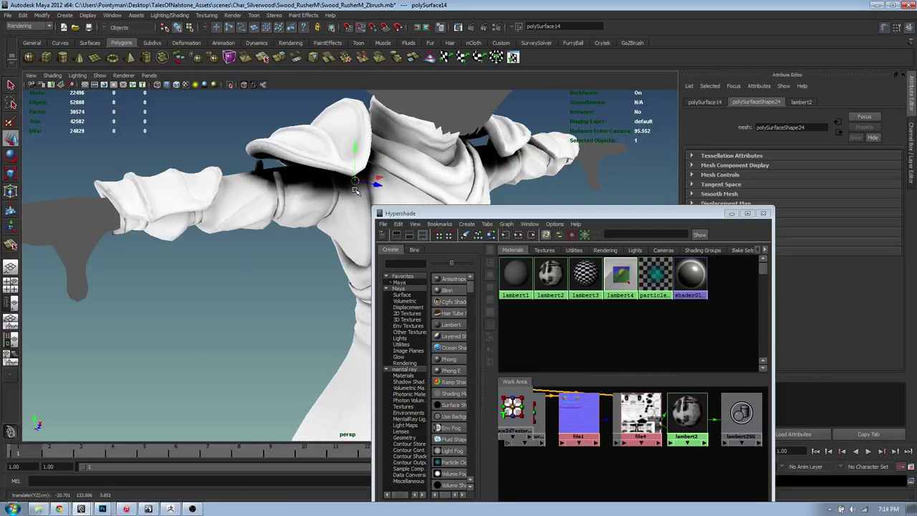
{"action": "left_click", "coordinate": [324, 195]}
{"action": "left_click", "coordinate": [290, 181]}
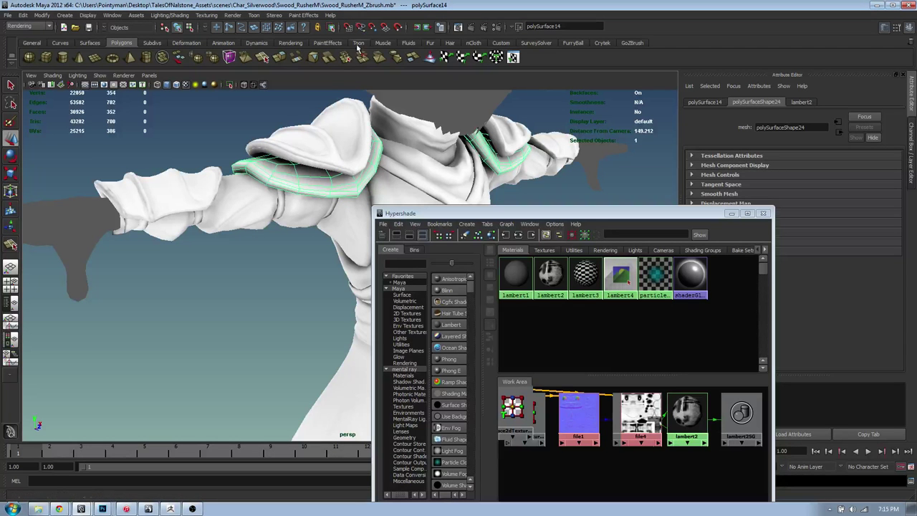
{"action": "middle_click_drag", "start_coordinate": [324, 165], "coordinate": [216, 122]}
{"action": "left_click", "coordinate": [312, 176]}
{"action": "left_click_drag", "start_coordinate": [313, 175], "coordinate": [228, 245], "text": "alt"}
- Undo the moves of the shoulder pads and sleeves
{"action": "key", "text": "ctrl+z"}
{"action": "key", "text": "ctrl+z"}
{"action": "key", "text": "ctrl+z"}
{"action": "key", "text": "ctrl+z"}
{"action": "key", "text": "ctrl+z"}
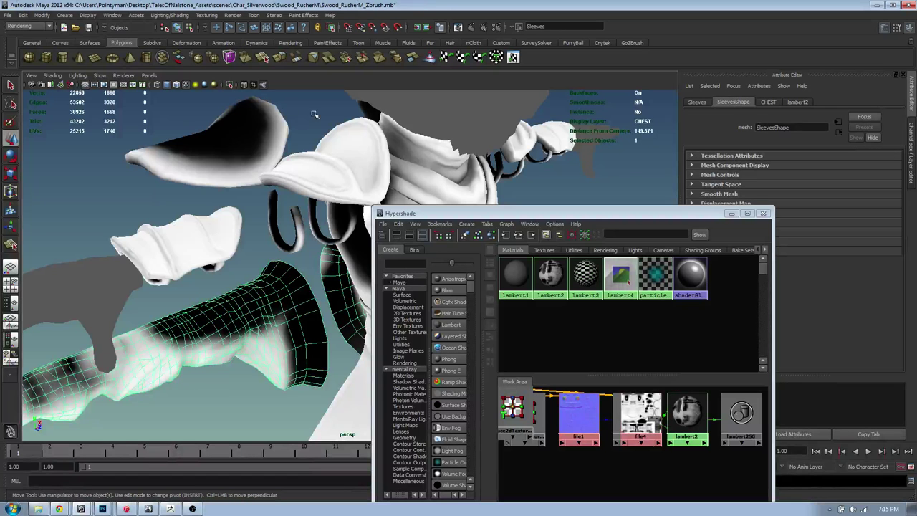
- Switch to Photoshop, view the TemplateReference.psd character design and bring the RusherM_ChestA_D_01.psd texture document to the front
{"action": "key", "text": "alt+Tab"}
{"action": "left_click", "coordinate": [412, 246]}
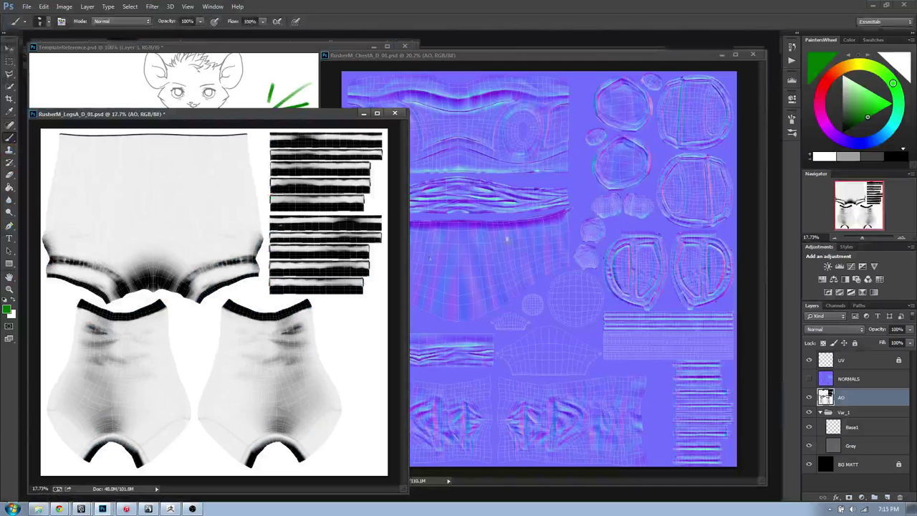
{"action": "left_click", "coordinate": [526, 59]}
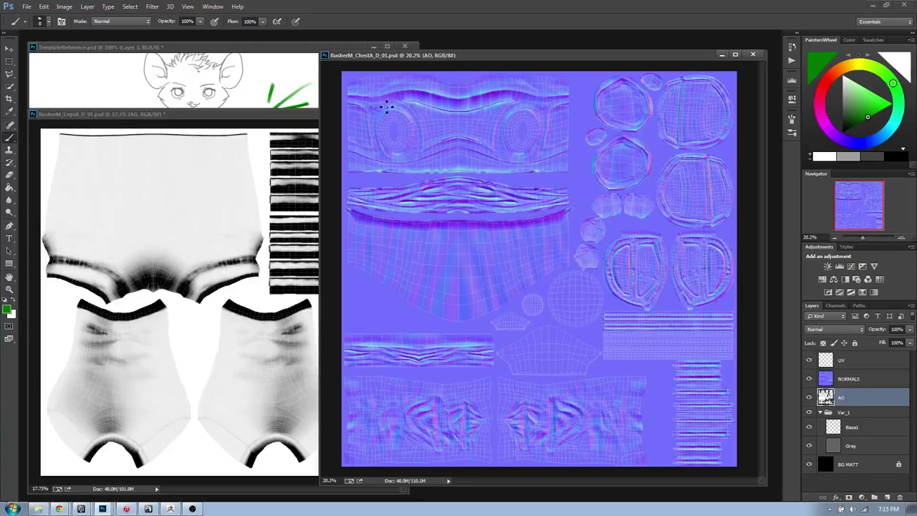
{"action": "left_click", "coordinate": [182, 71]}
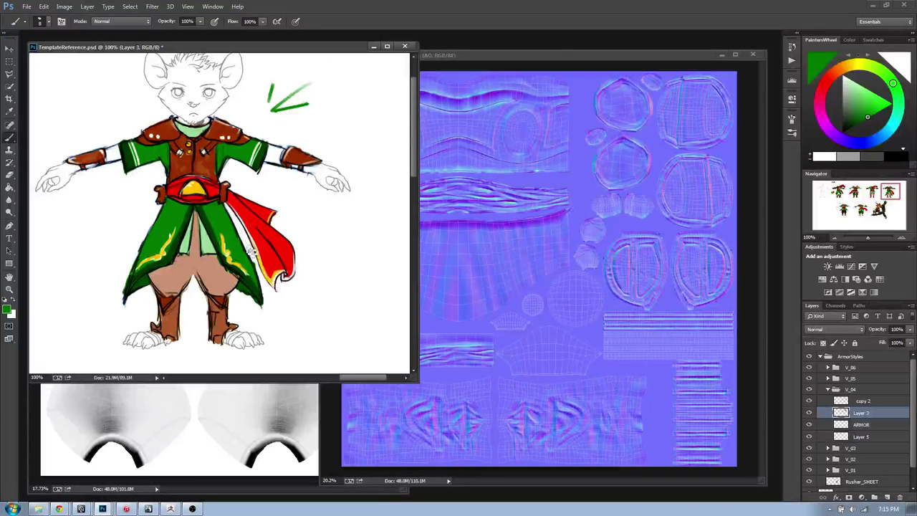
{"action": "left_click", "coordinate": [583, 86]}
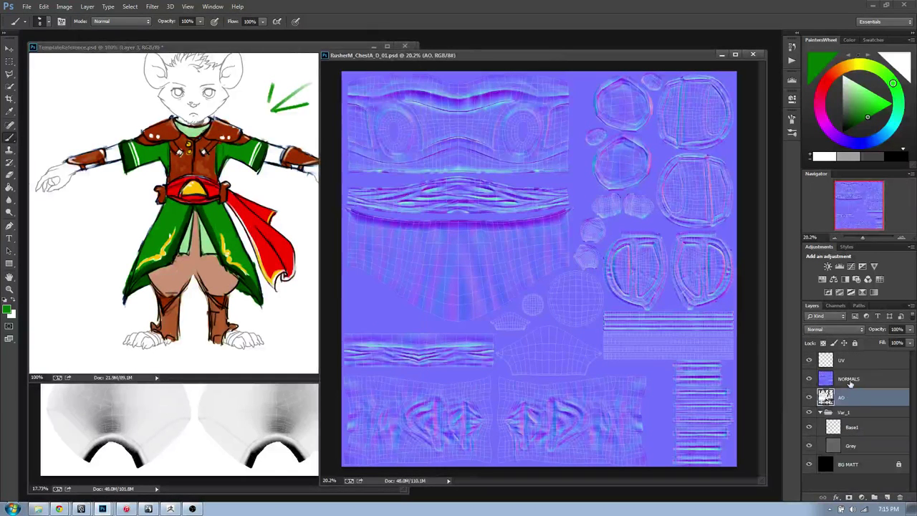
- Hide the NORMALS and AO layers in the chest texture document and select the Base1 layer
{"action": "left_click", "coordinate": [809, 379]}
{"action": "left_click", "coordinate": [809, 395]}
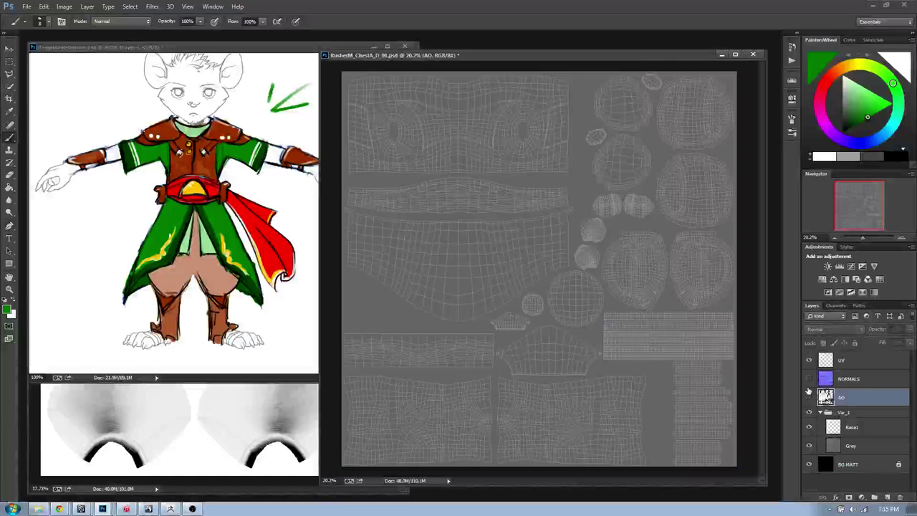
{"action": "left_click", "coordinate": [860, 428]}
- Compare the chest's AO and NORMALS maps by toggling their visibility, leaving NORMALS shown and AO hidden
{"action": "left_click", "coordinate": [809, 379]}
{"action": "left_click", "coordinate": [809, 379]}
{"action": "left_click", "coordinate": [809, 397]}
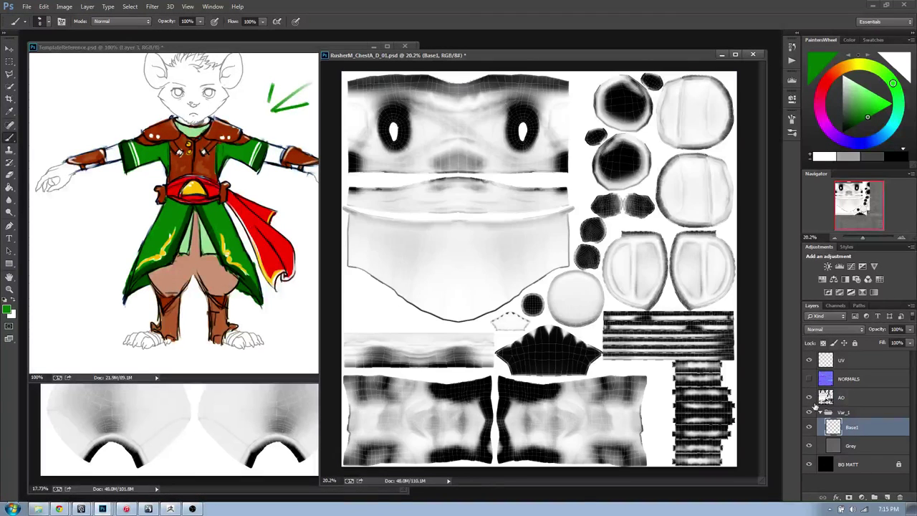
{"action": "left_click", "coordinate": [809, 396]}
{"action": "left_click", "coordinate": [809, 379]}
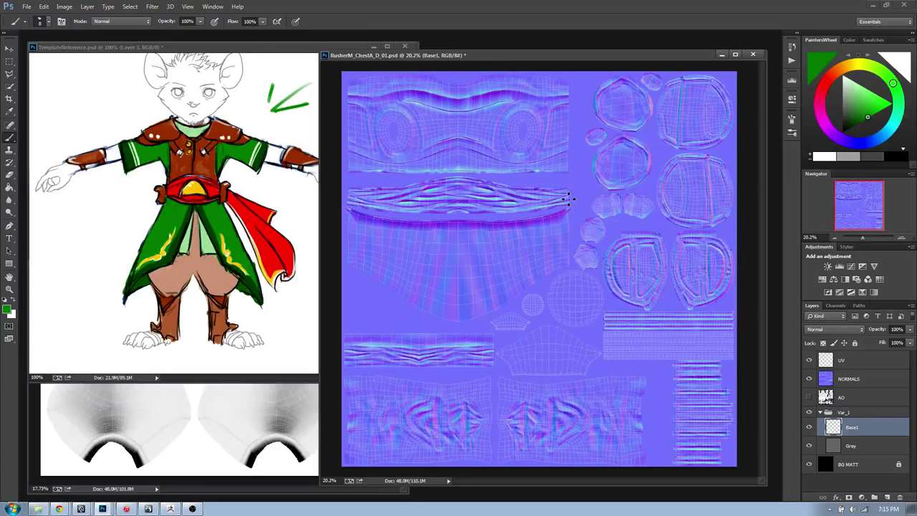
- Launch Quixel SUITE
{"action": "left_click", "coordinate": [12, 509]}
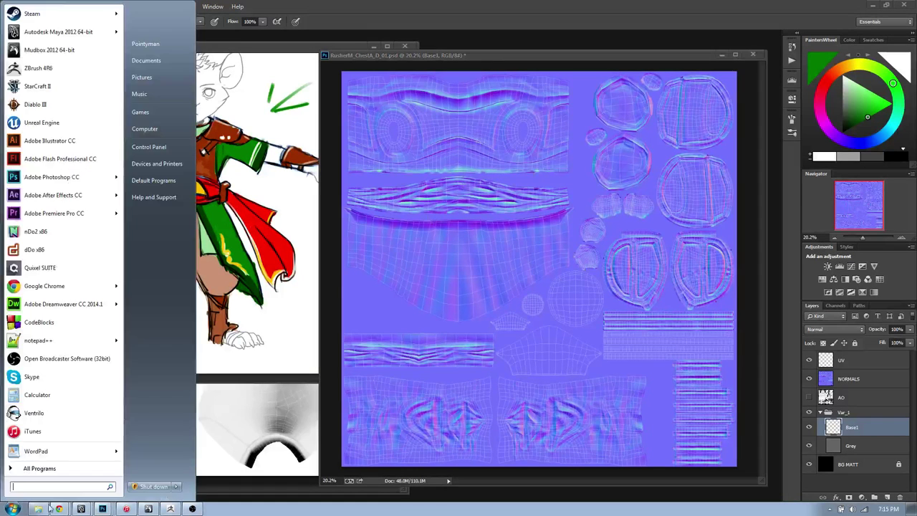
{"action": "left_click", "coordinate": [100, 268]}
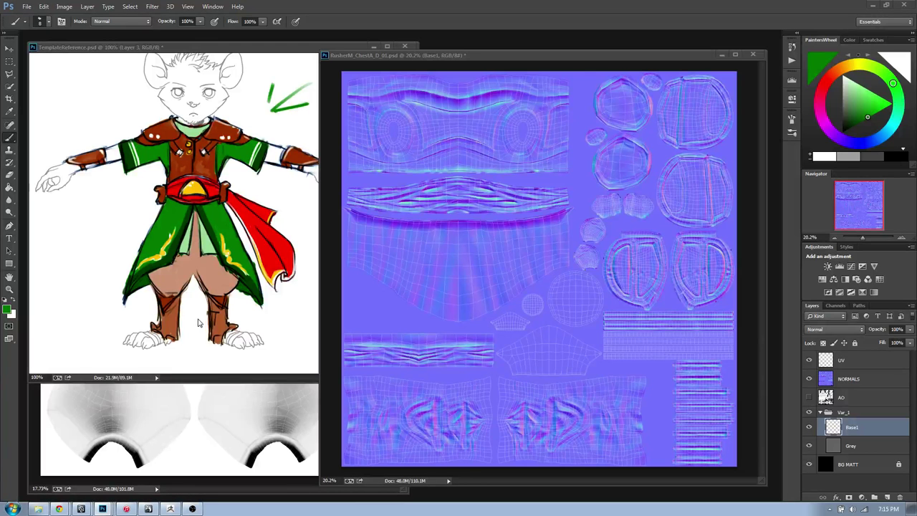
- Reposition the chest texture document over the reference, hide its NORMALS layer, and bring TemplateReference.psd to the front
{"action": "left_click", "coordinate": [495, 57]}
{"action": "left_click_drag", "start_coordinate": [507, 51], "coordinate": [424, 45]}
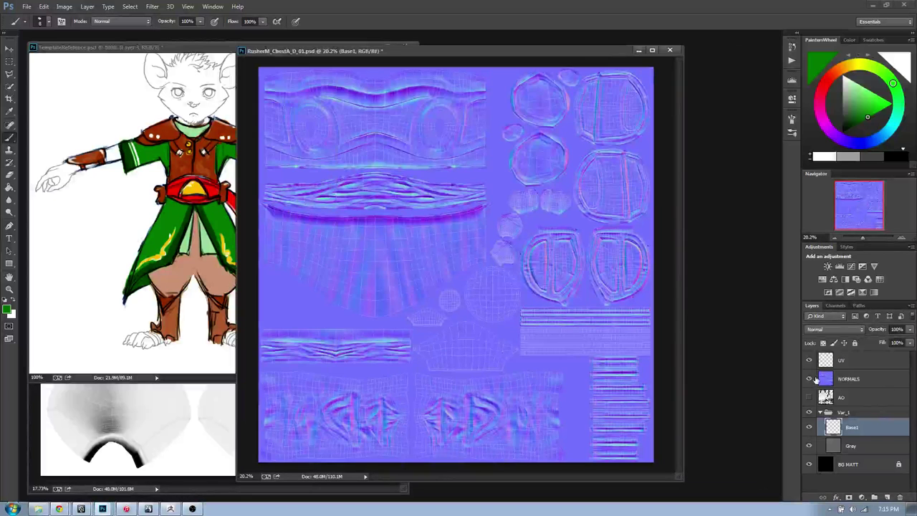
{"action": "left_click", "coordinate": [810, 378]}
{"action": "left_click", "coordinate": [196, 53]}
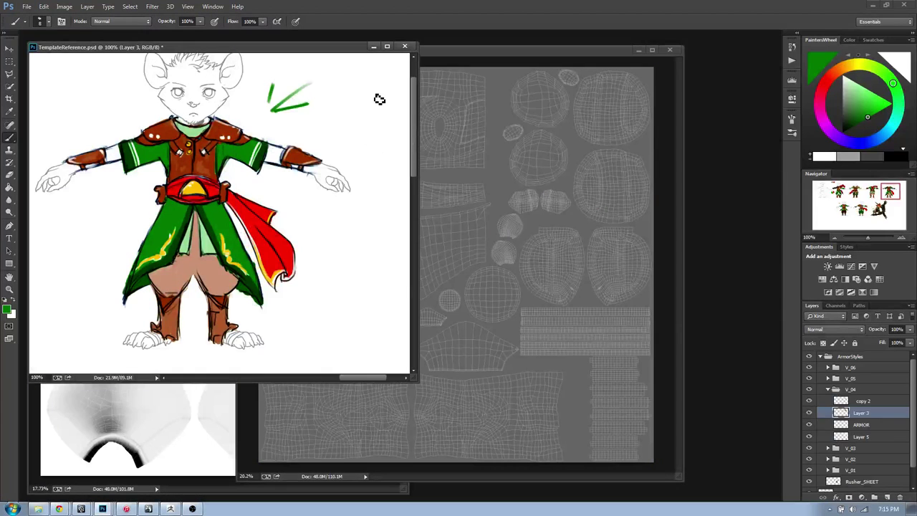
- Switch to Maya and move the Hypershade window off the model to view the character's whole torso
{"action": "key", "text": "alt+Tab"}
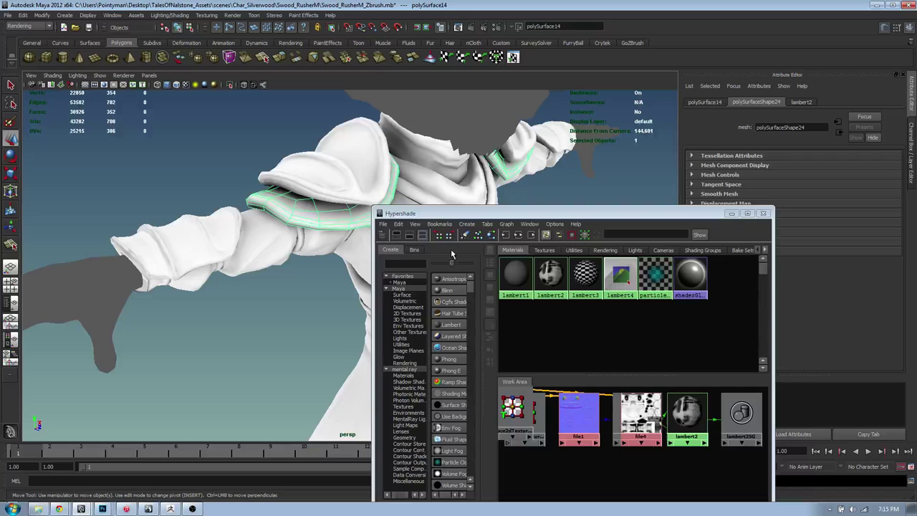
{"action": "left_click_drag", "start_coordinate": [435, 217], "coordinate": [688, 188]}
{"action": "left_click_drag", "start_coordinate": [435, 244], "coordinate": [398, 223], "text": "alt"}
{"action": "right_click_drag", "start_coordinate": [398, 224], "coordinate": [371, 220], "text": "alt"}
{"action": "middle_click_drag", "start_coordinate": [371, 221], "coordinate": [373, 259], "text": "alt"}
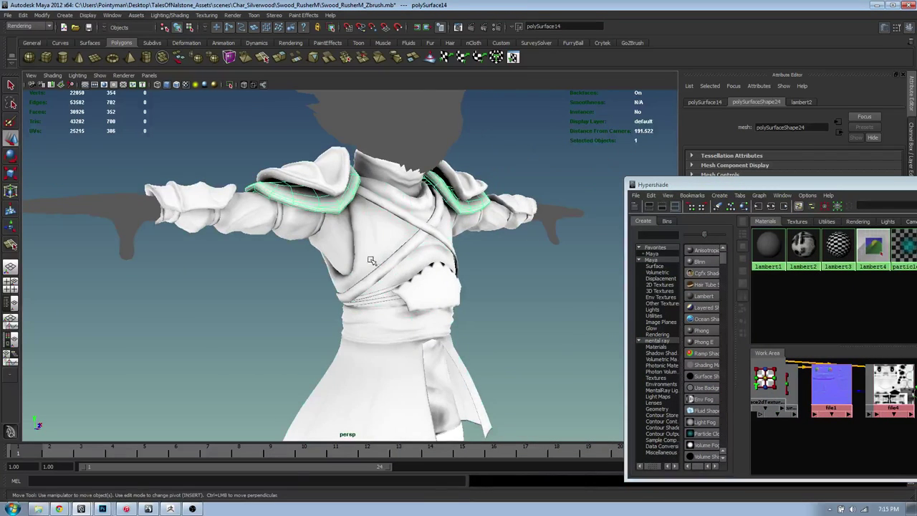
- Select the Chest mesh, move it off the body to show it separately, and undo the move
{"action": "left_click", "coordinate": [376, 258]}
{"action": "left_click_drag", "start_coordinate": [391, 312], "coordinate": [283, 315], "text": "alt"}
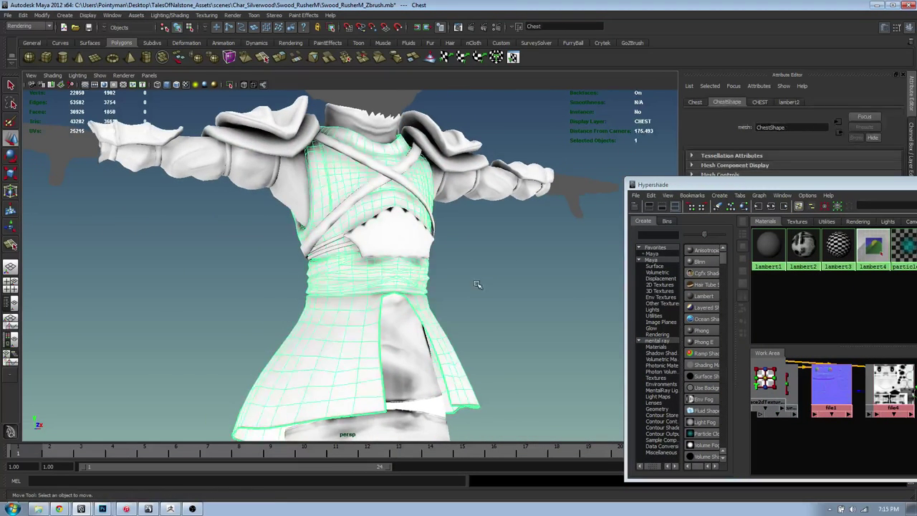
{"action": "middle_click_drag", "start_coordinate": [461, 301], "coordinate": [289, 286]}
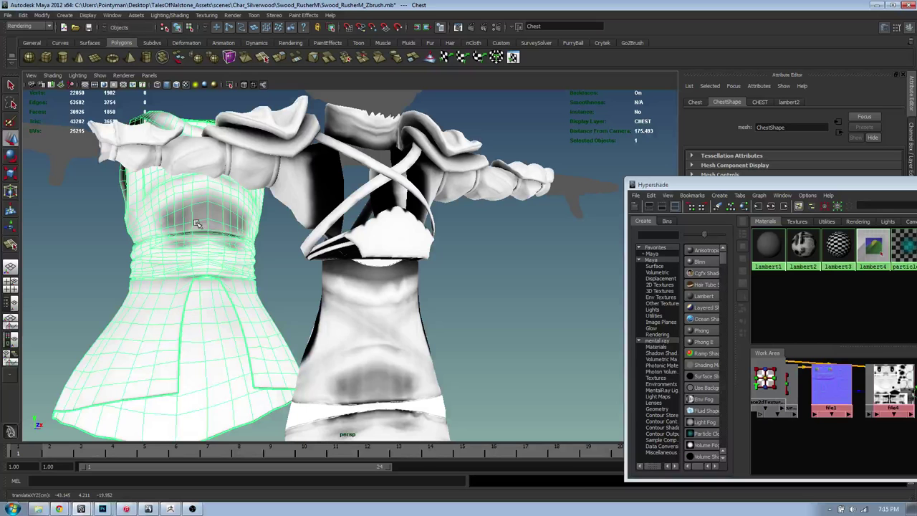
{"action": "key", "text": "ctrl+z"}
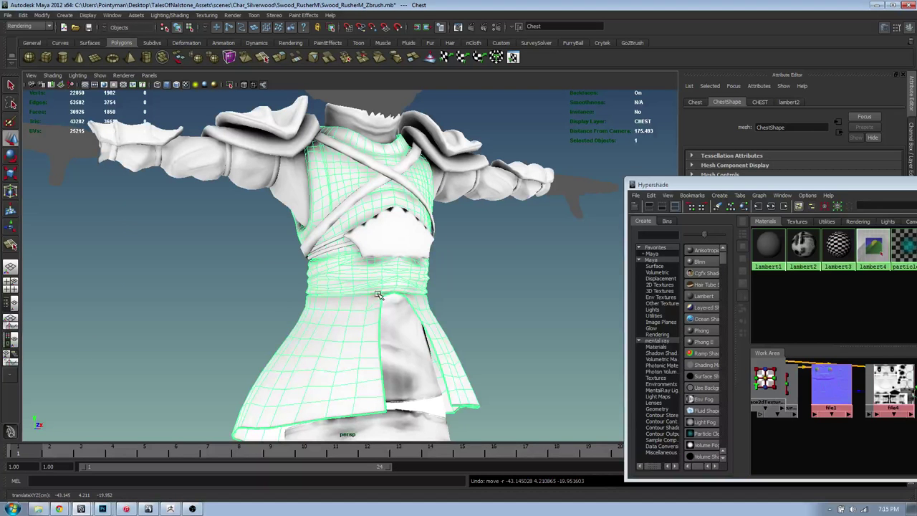
- Compare the chest's UV layout in Photoshop with the Chest mesh in Maya, activating the Rectangular Marquee tool in Photoshop
{"action": "key", "text": "alt+Tab"}
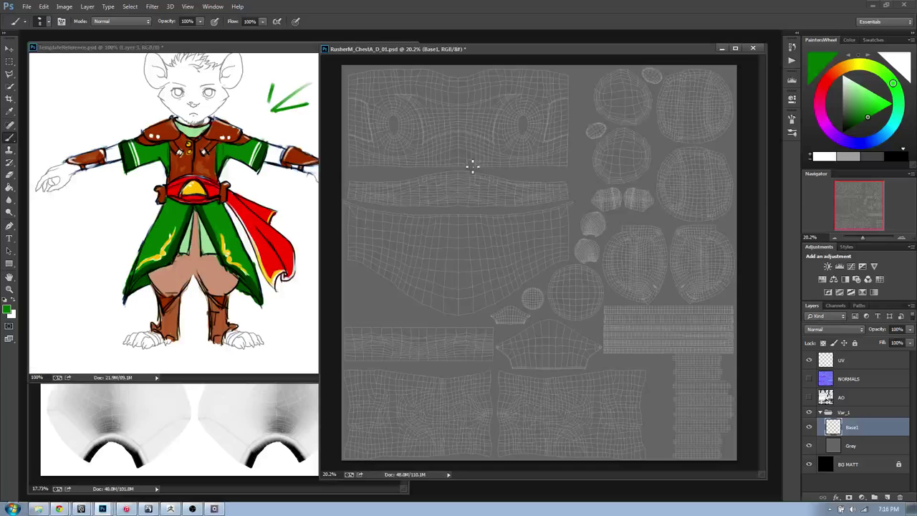
{"action": "key", "text": "alt"}
{"action": "key", "text": "m"}
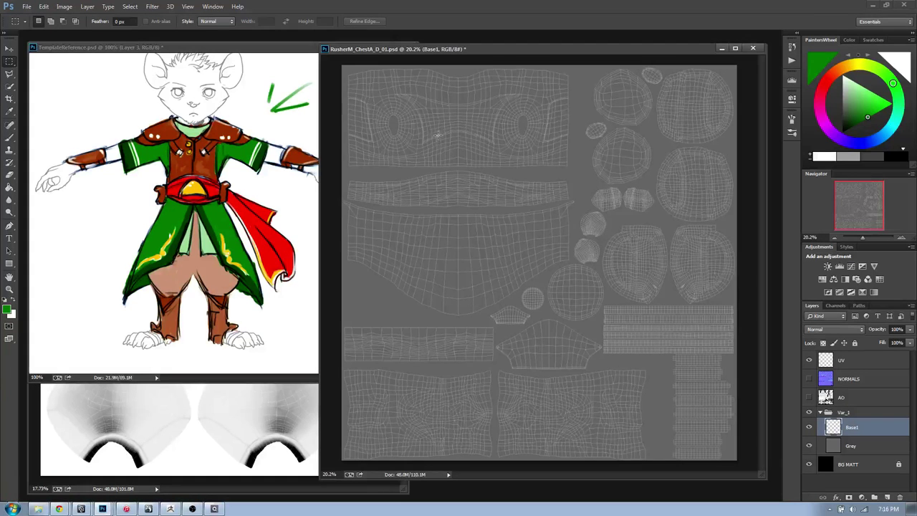
{"action": "key", "text": "alt+Tab"}
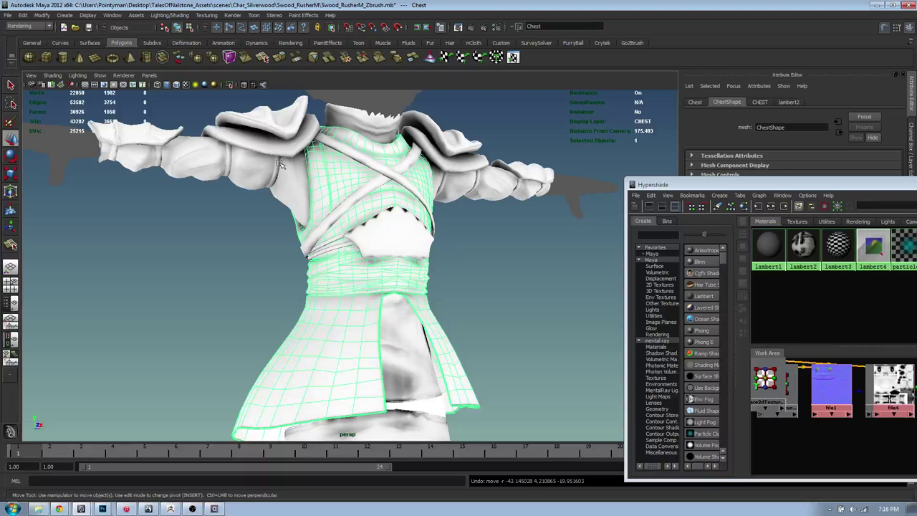
{"action": "left_click_drag", "start_coordinate": [321, 188], "coordinate": [350, 261], "text": "alt"}
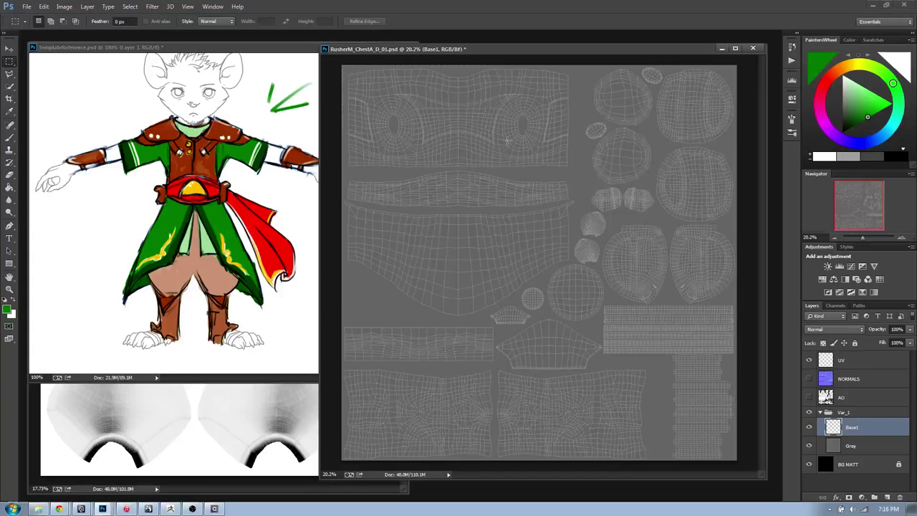
- Return to Photoshop and make a rectangular selection around the upper chest UV shell
{"action": "left_click_drag", "start_coordinate": [575, 169], "coordinate": [572, 168]}
{"action": "left_click_drag", "start_coordinate": [440, 169], "coordinate": [596, 322], "text": "ctrl"}
- Duplicate the UV layer and merge the copy with the original to strengthen the wireframe lines
{"action": "left_click", "coordinate": [837, 364]}
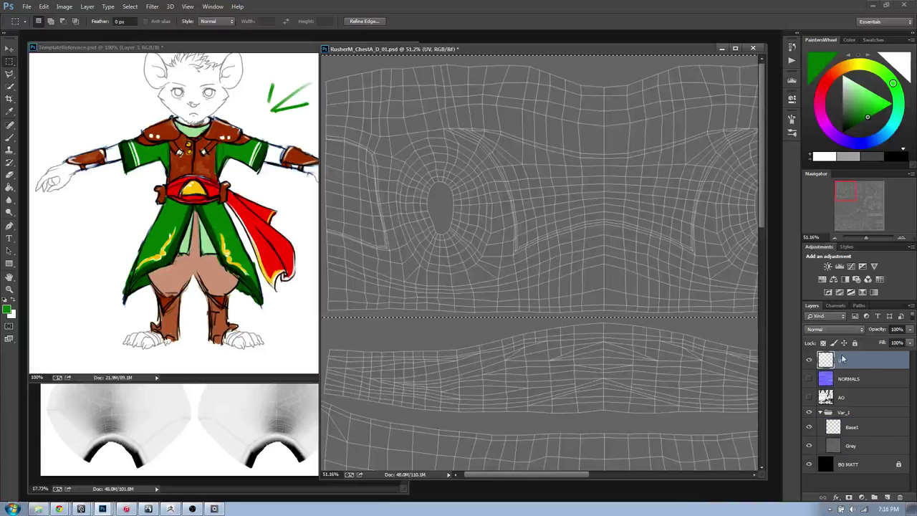
{"action": "right_click", "coordinate": [845, 360]}
{"action": "left_click", "coordinate": [894, 377]}
{"action": "left_click_drag", "start_coordinate": [894, 377], "coordinate": [887, 496]}
{"action": "left_click_drag", "start_coordinate": [862, 363], "coordinate": [862, 382]}
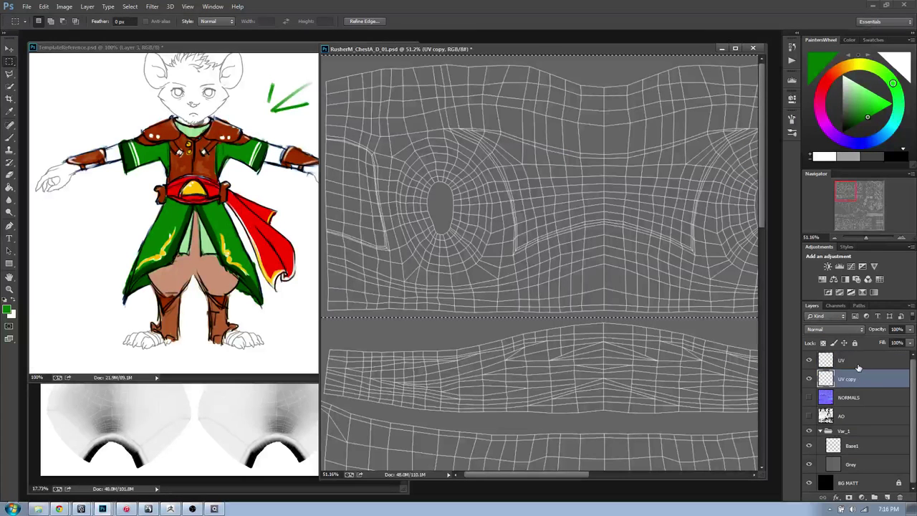
{"action": "left_click", "coordinate": [860, 367], "text": "shift"}
{"action": "key", "text": "ctrl+e"}
- Duplicate the merged UV layer again and merge both layers to brighten the wireframe further
{"action": "right_click", "coordinate": [851, 366]}
{"action": "left_click", "coordinate": [738, 140]}
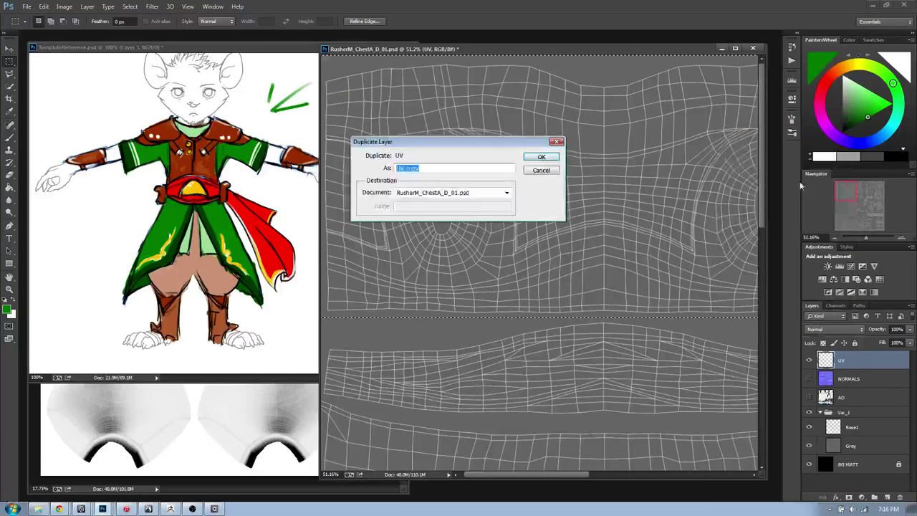
{"action": "key", "text": "Return"}
{"action": "left_click_drag", "start_coordinate": [851, 367], "coordinate": [861, 384]}
{"action": "left_click", "coordinate": [859, 367], "text": "shift"}
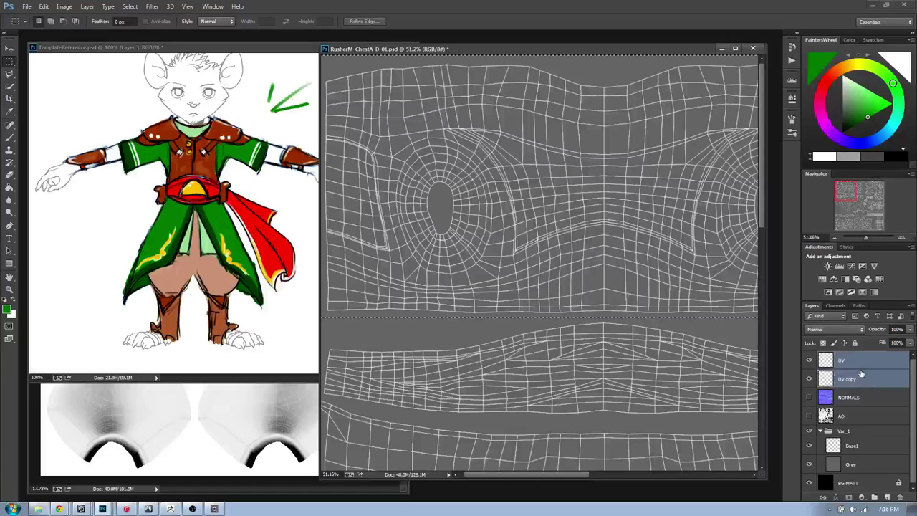
{"action": "key", "text": "ctrl+e"}
- Lock the UV layer completely and make Base1 the active layer
{"action": "left_click", "coordinate": [855, 343]}
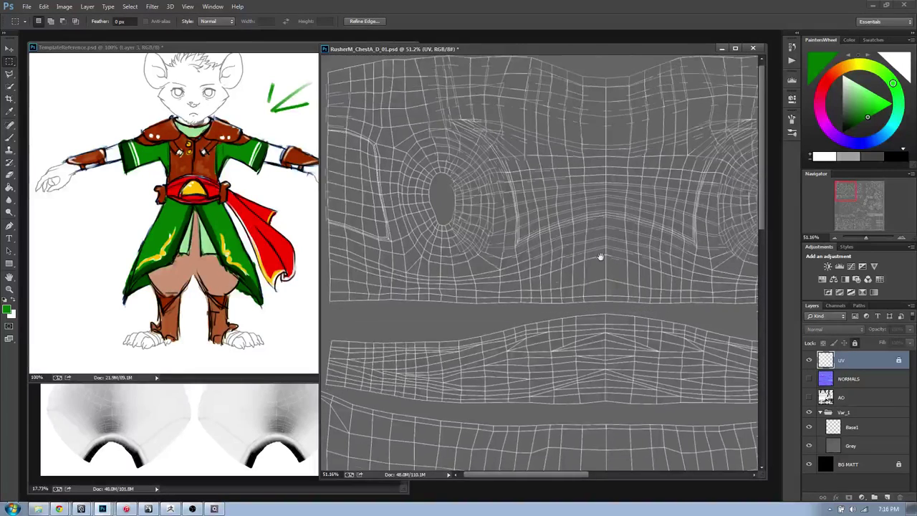
{"action": "left_click", "coordinate": [851, 398]}
{"action": "left_click", "coordinate": [852, 446]}
{"action": "left_click", "coordinate": [852, 428]}
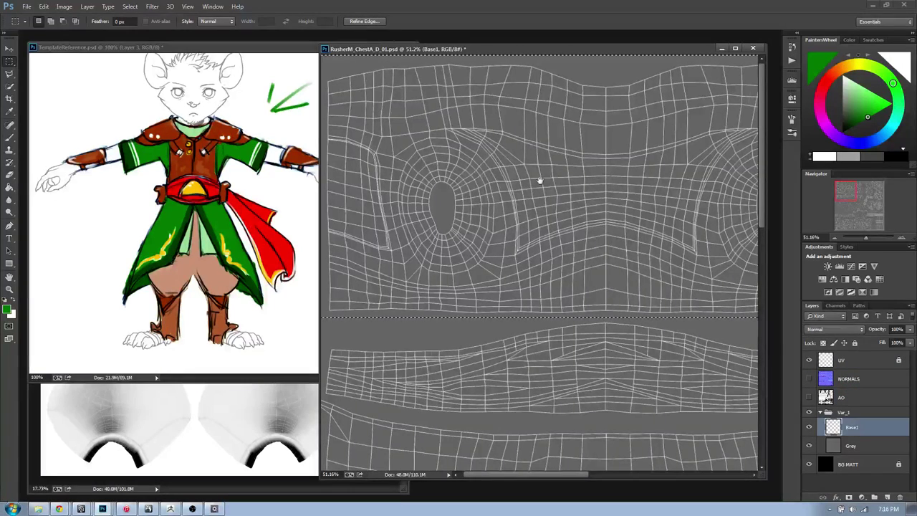
- Sample the reddish-brown of the reference's leather vest and fill the selected chest area on Base1 with it
{"action": "scroll", "coordinate": [564, 197], "scroll_direction": "down", "scroll_amount": 6, "text": "alt"}
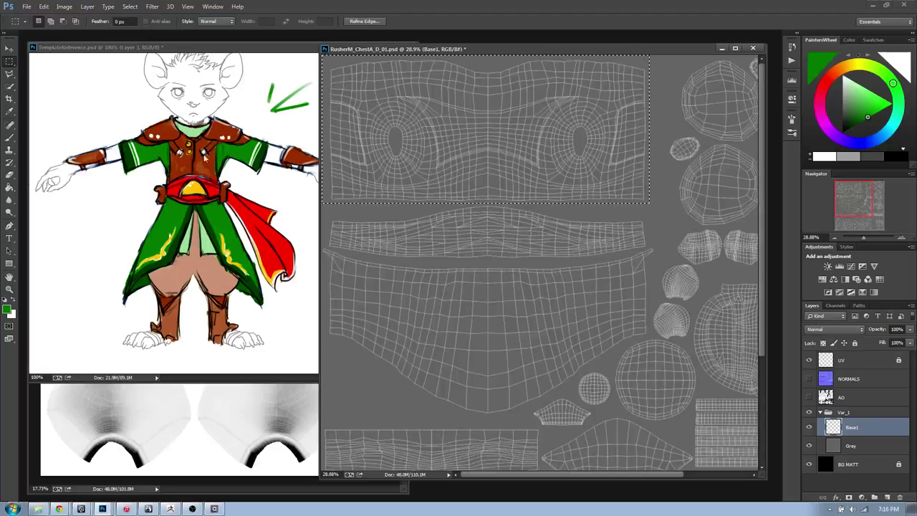
{"action": "key", "text": "g"}
{"action": "left_click", "coordinate": [212, 161], "text": "alt"}
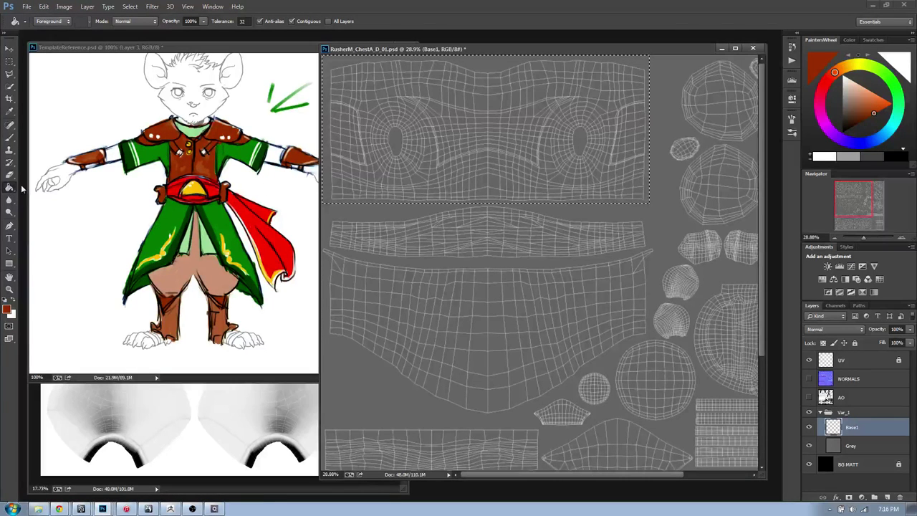
{"action": "left_click", "coordinate": [516, 136]}
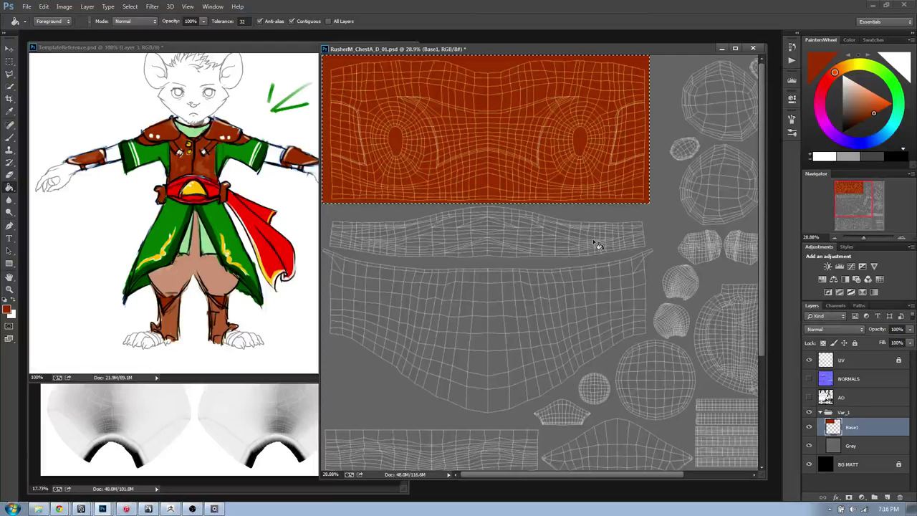
- Clear the chest selection and make a rectangular selection around the waist strip directly below the filled area
{"action": "left_click_drag", "start_coordinate": [557, 251], "coordinate": [555, 248]}
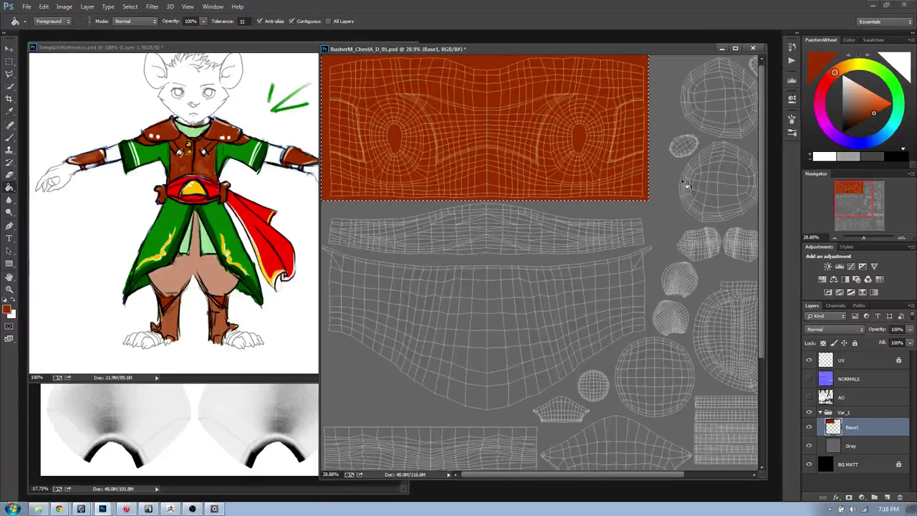
{"action": "key", "text": "l"}
{"action": "key", "text": "ctrl+d"}
{"action": "key", "text": "m"}
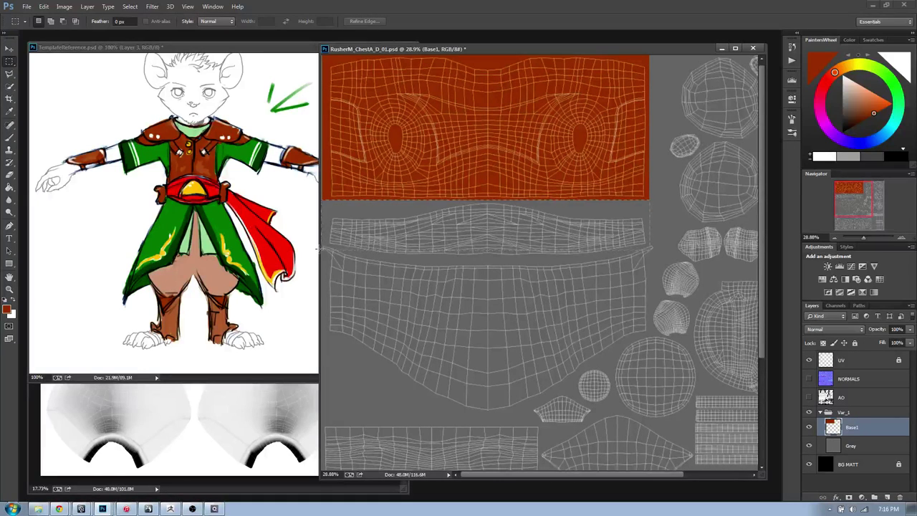
{"action": "left_click_drag", "start_coordinate": [319, 246], "coordinate": [319, 243]}
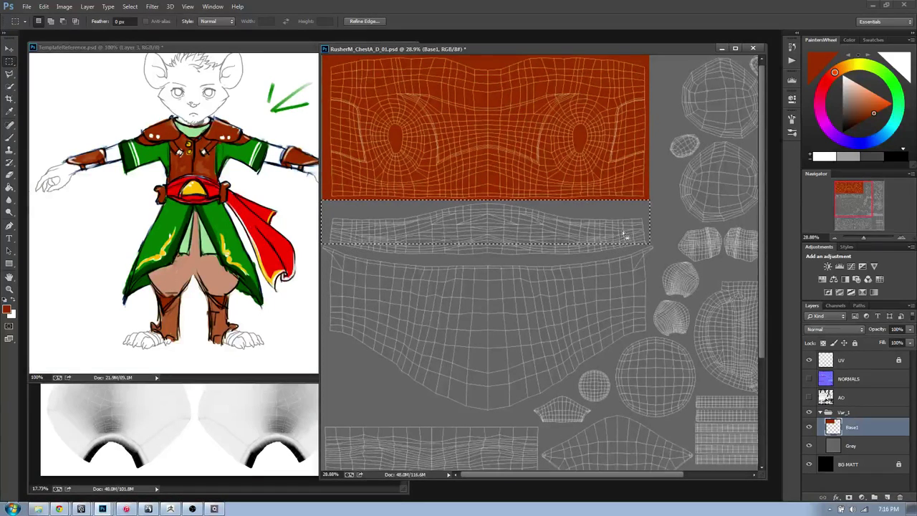
- Extend the waist strip selection with the Polygonal Lasso along the gap above the skirt's UV shell
{"action": "scroll", "coordinate": [524, 256], "scroll_direction": "up", "scroll_amount": 5, "text": "alt"}
{"action": "mouse_move", "coordinate": [518, 258]}
{"action": "left_mouse_down"}
{"action": "mouse_move", "coordinate": [493, 252]}
{"action": "mouse_move", "coordinate": [604, 253]}
{"action": "mouse_move", "coordinate": [637, 267]}
{"action": "left_mouse_up"}
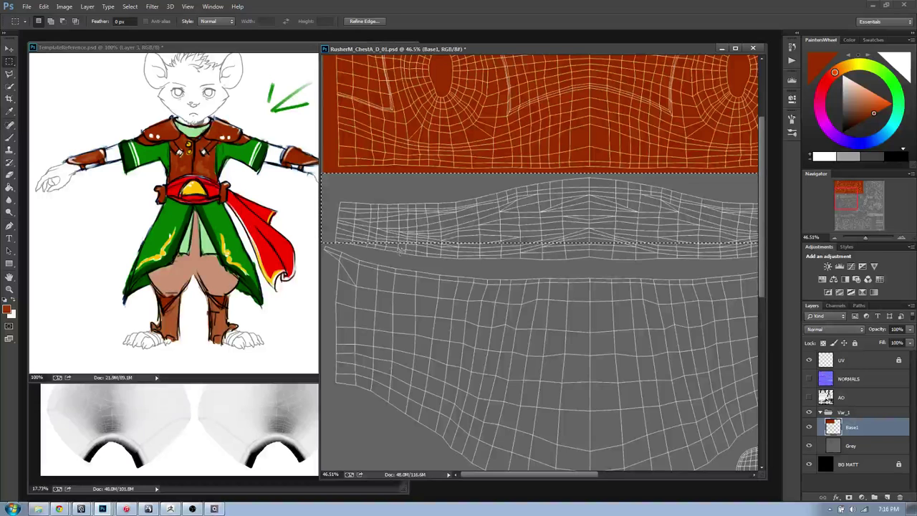
{"action": "key", "text": "l"}
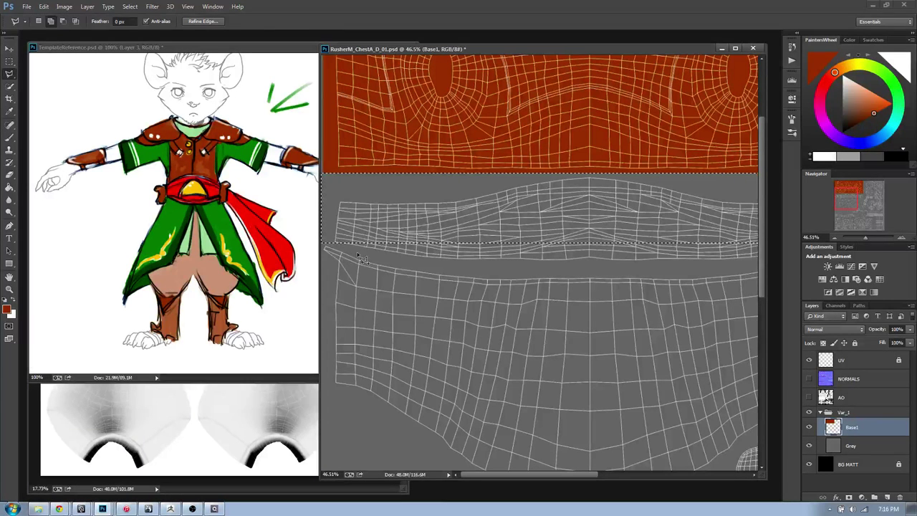
{"action": "key", "text": "Escape"}
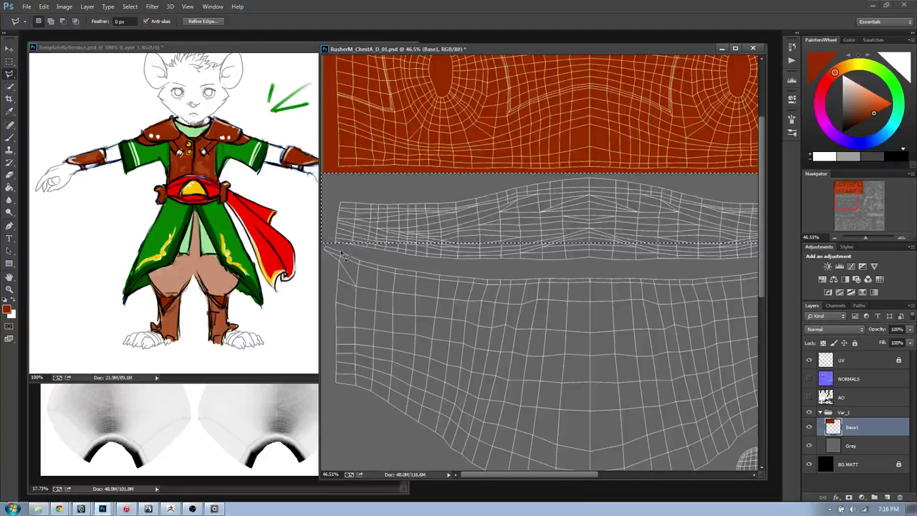
{"action": "key", "text": "ctrl+d"}
{"action": "left_click", "coordinate": [325, 248]}
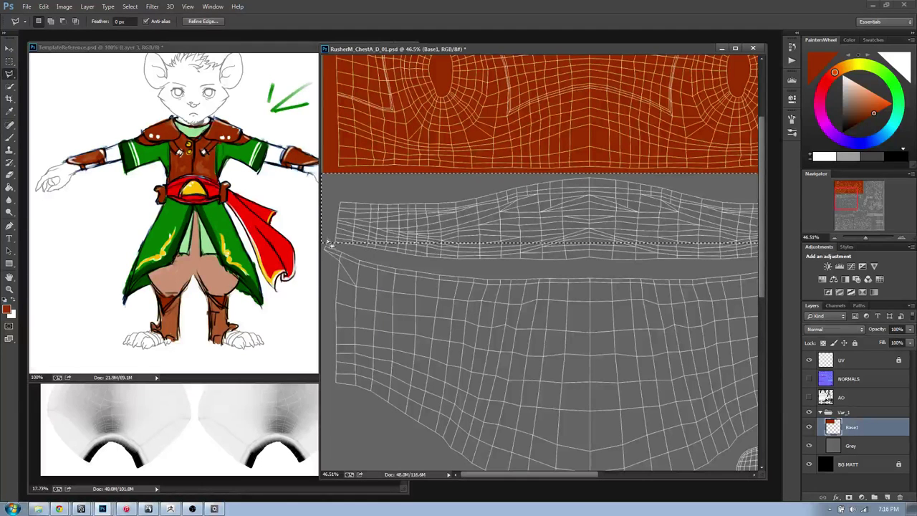
{"action": "left_click", "coordinate": [329, 244]}
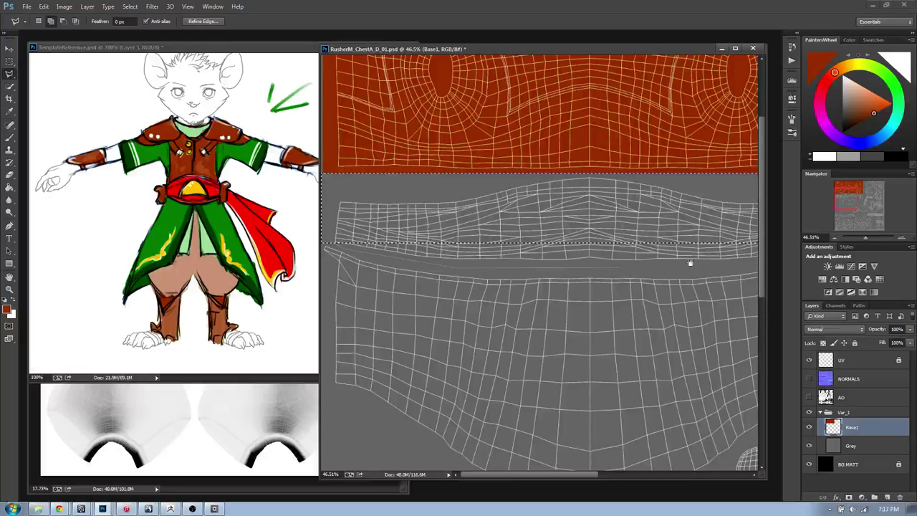
{"action": "left_click_drag", "start_coordinate": [690, 262], "coordinate": [444, 280]}
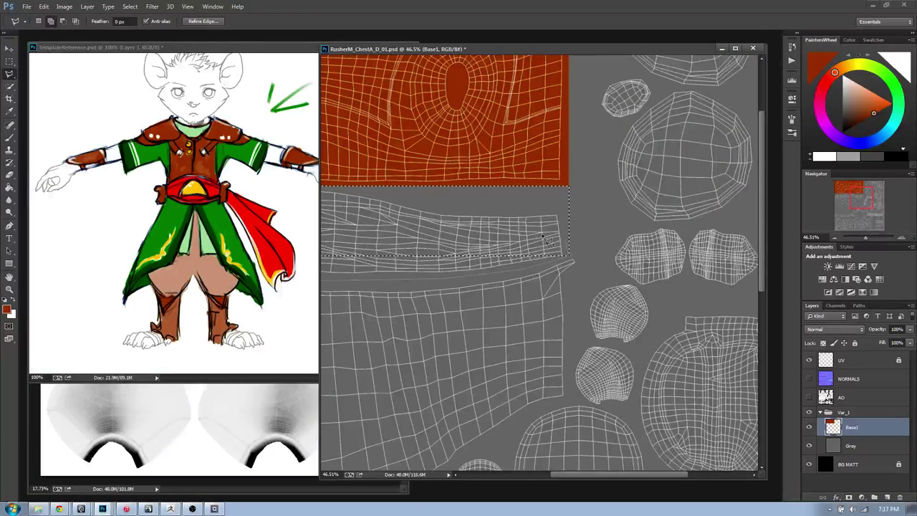
{"action": "key", "text": "ctrl+z"}
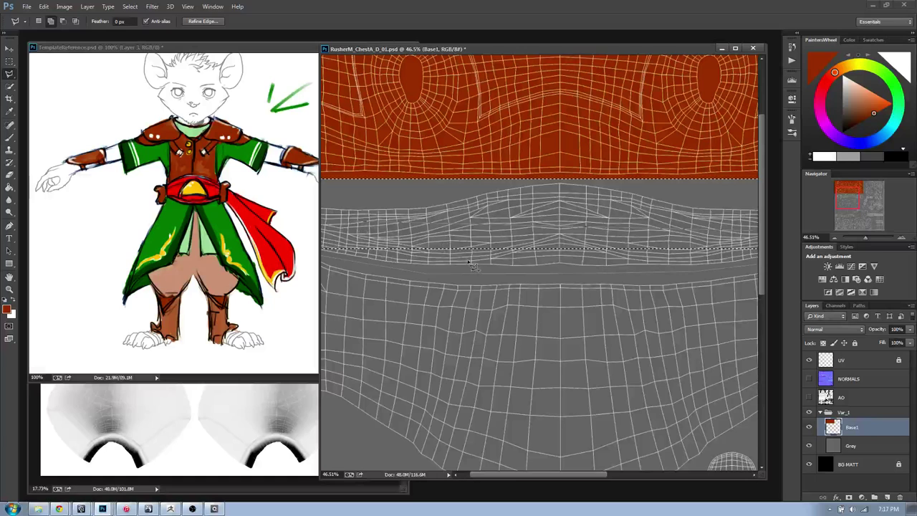
{"action": "left_click_drag", "start_coordinate": [446, 226], "coordinate": [475, 223]}
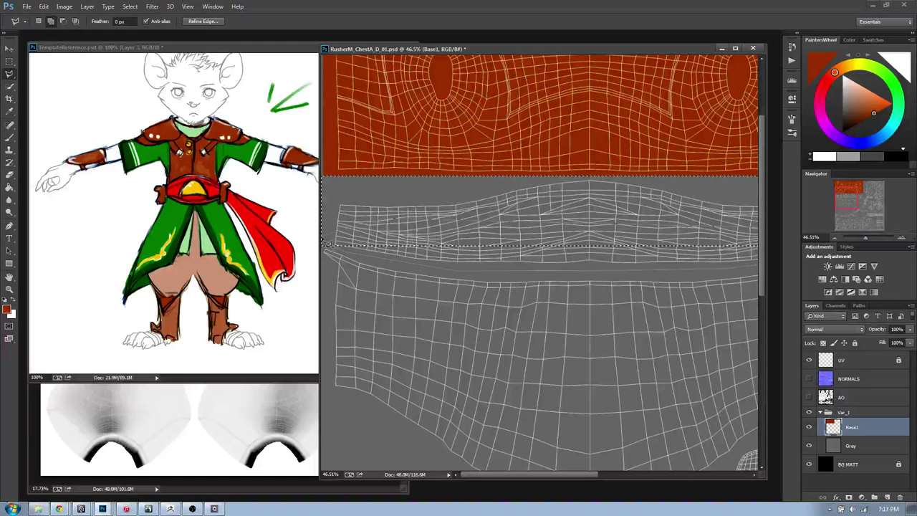
{"action": "left_click", "coordinate": [328, 246]}
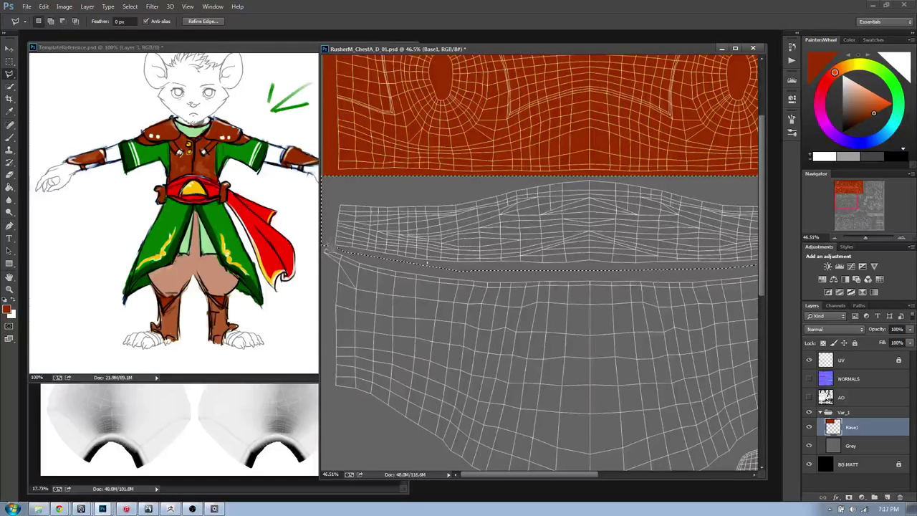
- Extend the waist strip selection with the Polygonal Lasso along its outer end, between the waist and skirt UV shells
{"action": "scroll", "coordinate": [412, 263], "scroll_direction": "up", "scroll_amount": 15, "text": "alt"}
{"action": "left_click_drag", "start_coordinate": [513, 263], "coordinate": [412, 378]}
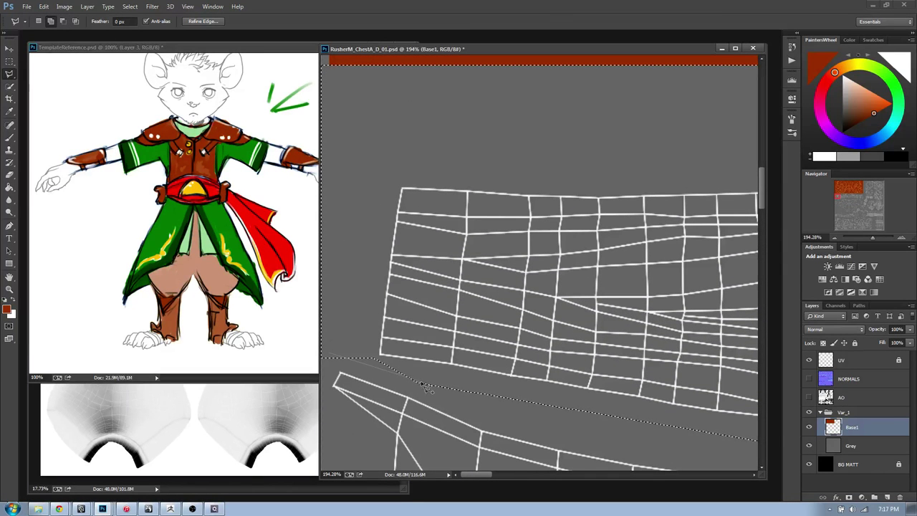
{"action": "left_click", "coordinate": [330, 338]}
{"action": "left_click", "coordinate": [325, 358]}
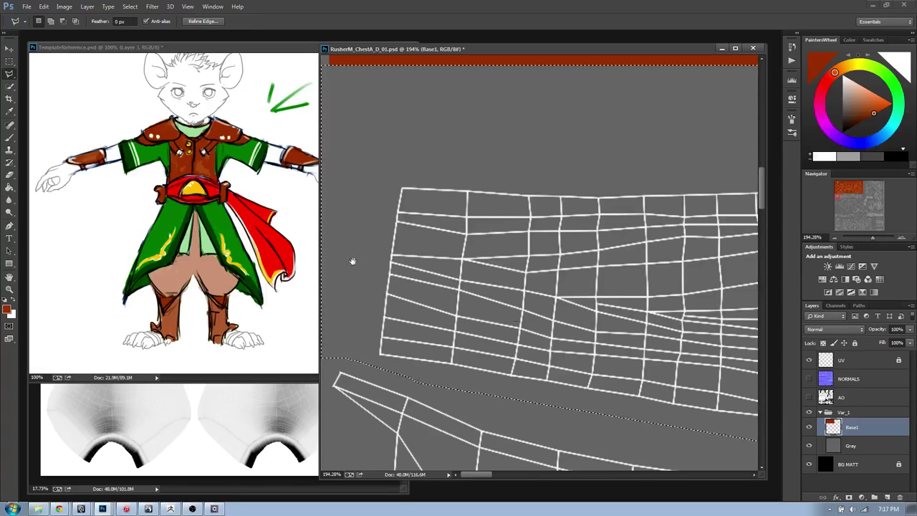
- Fill the selected waist strip on Base1 with the bright red of the reference's sash
{"action": "mouse_move", "coordinate": [723, 275]}
{"action": "left_mouse_down"}
{"action": "mouse_move", "coordinate": [563, 237]}
{"action": "mouse_move", "coordinate": [524, 253]}
{"action": "left_mouse_up"}
{"action": "scroll", "coordinate": [603, 245], "scroll_direction": "down", "scroll_amount": 8, "text": "alt"}
{"action": "key", "text": "g"}
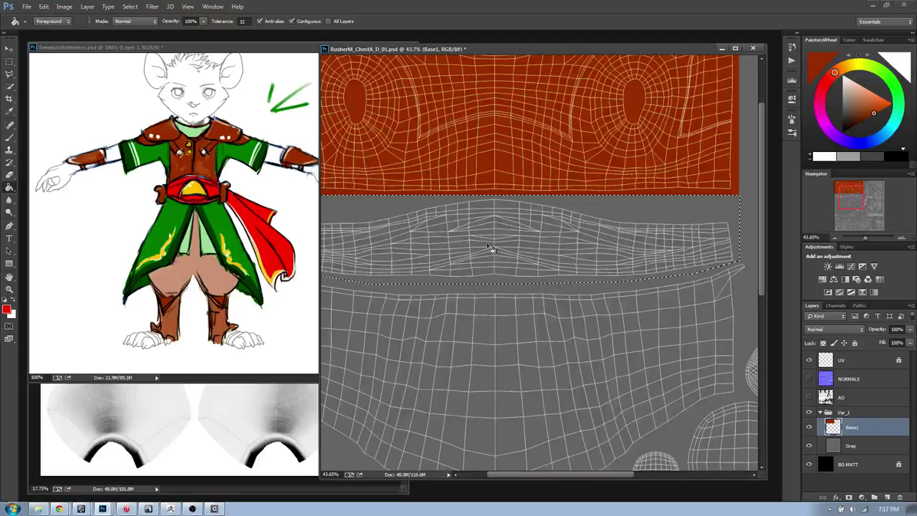
{"action": "left_click", "coordinate": [496, 245]}
- Sample the reference coat's green, clear the waist selection and make a rectangular selection around the skirt's UV shell
{"action": "mouse_move", "coordinate": [594, 327]}
{"action": "left_mouse_down"}
{"action": "mouse_move", "coordinate": [341, 336]}
{"action": "mouse_move", "coordinate": [644, 330]}
{"action": "left_mouse_up"}
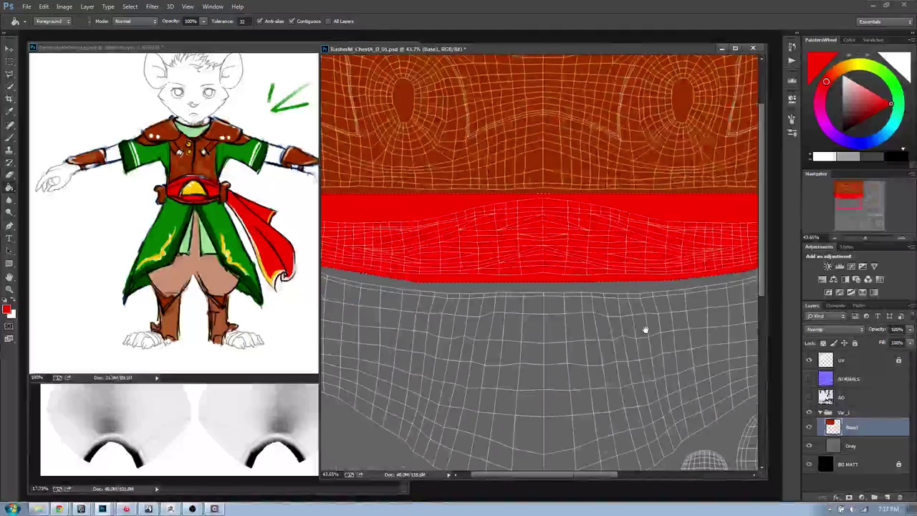
{"action": "left_click_drag", "start_coordinate": [469, 301], "coordinate": [442, 207]}
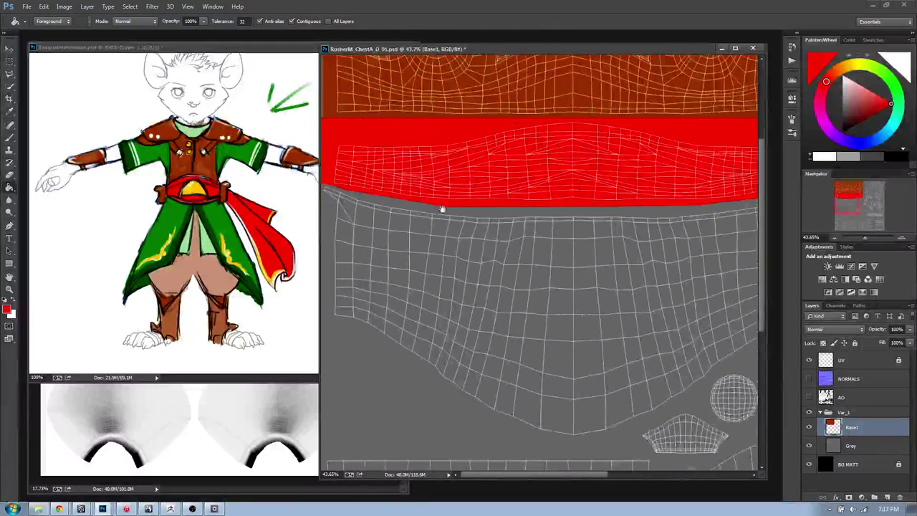
{"action": "left_click", "coordinate": [216, 208], "text": "alt"}
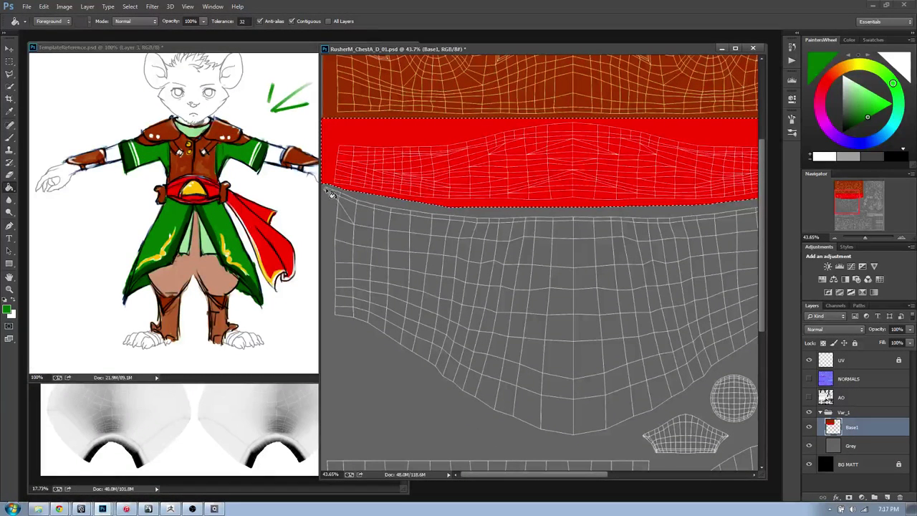
{"action": "key", "text": "m"}
{"action": "left_click", "coordinate": [324, 181]}
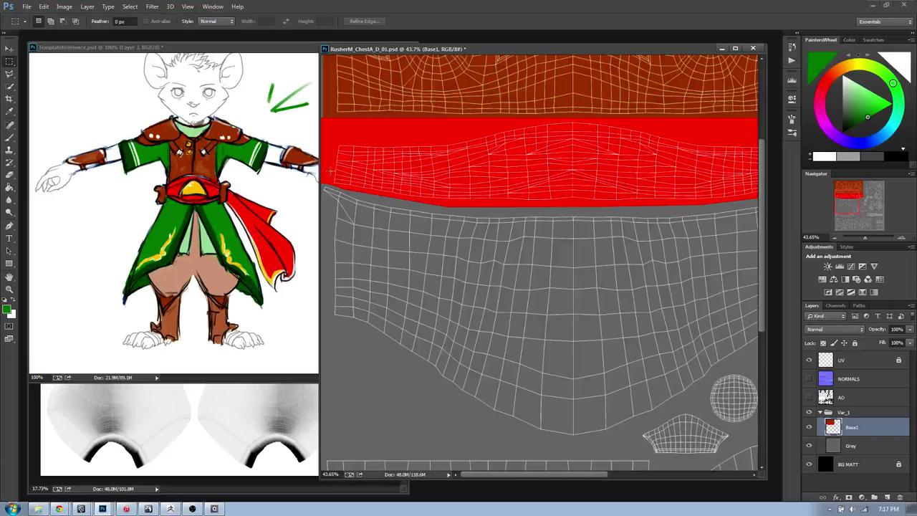
{"action": "scroll", "coordinate": [472, 286], "scroll_direction": "down", "scroll_amount": 6, "text": "alt"}
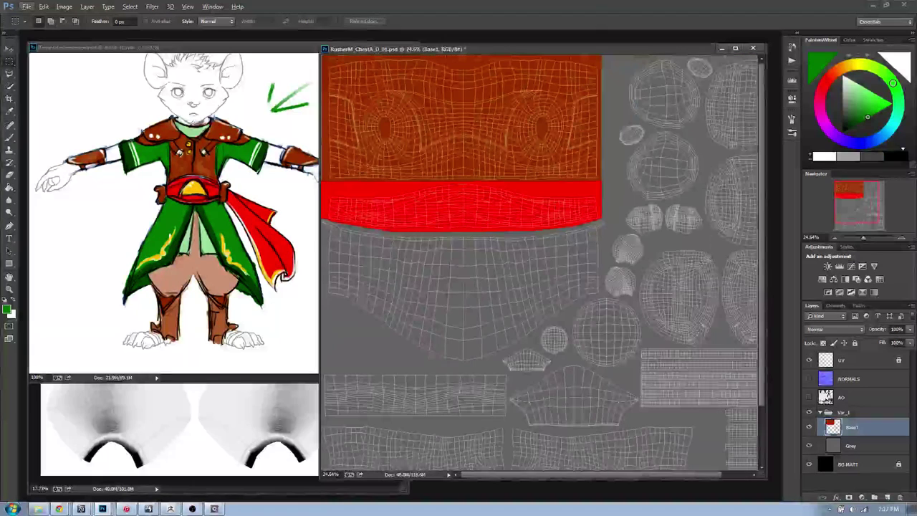
{"action": "left_click_drag", "start_coordinate": [604, 213], "coordinate": [310, 362]}
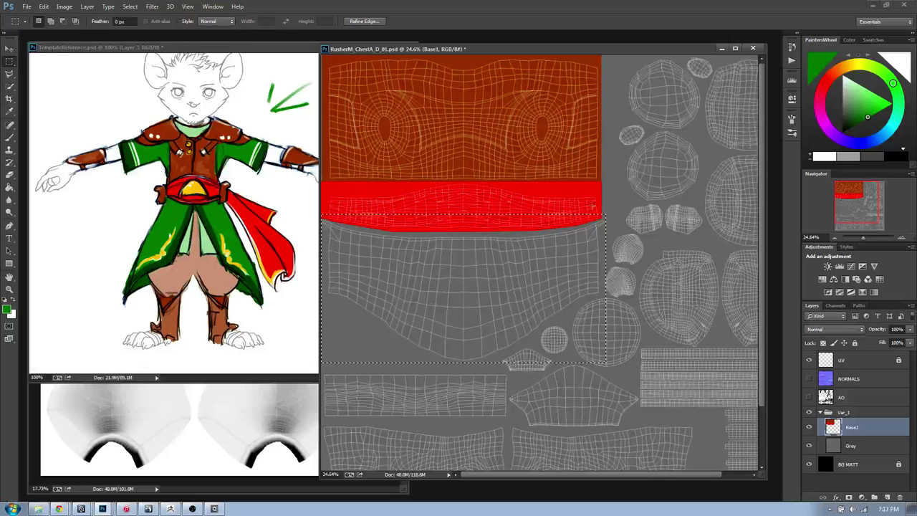
- Subtract the neighbouring round shells from the skirt selection with the Polygonal Lasso and fill the remaining area with the sampled green
{"action": "scroll", "coordinate": [587, 275], "scroll_direction": "up", "scroll_amount": 1, "text": "alt"}
{"action": "key", "text": "l"}
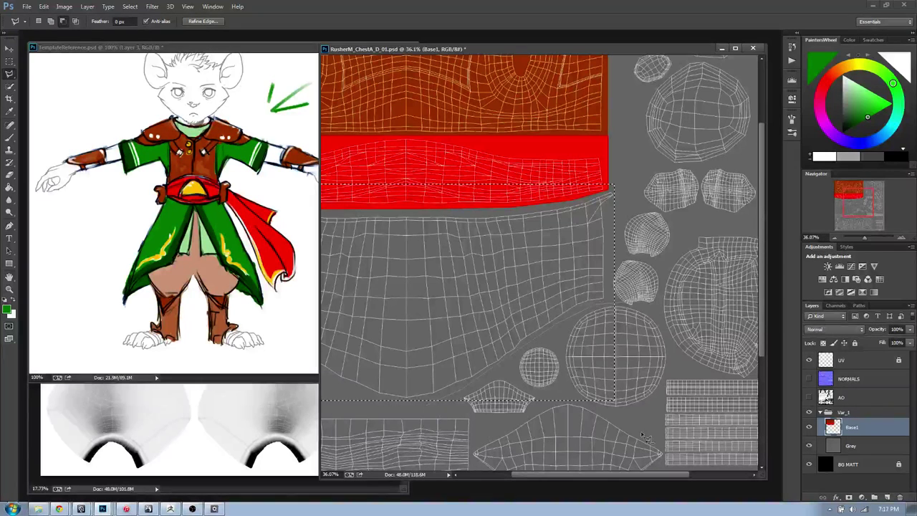
{"action": "double_click", "coordinate": [673, 305]}
{"action": "key", "text": "g"}
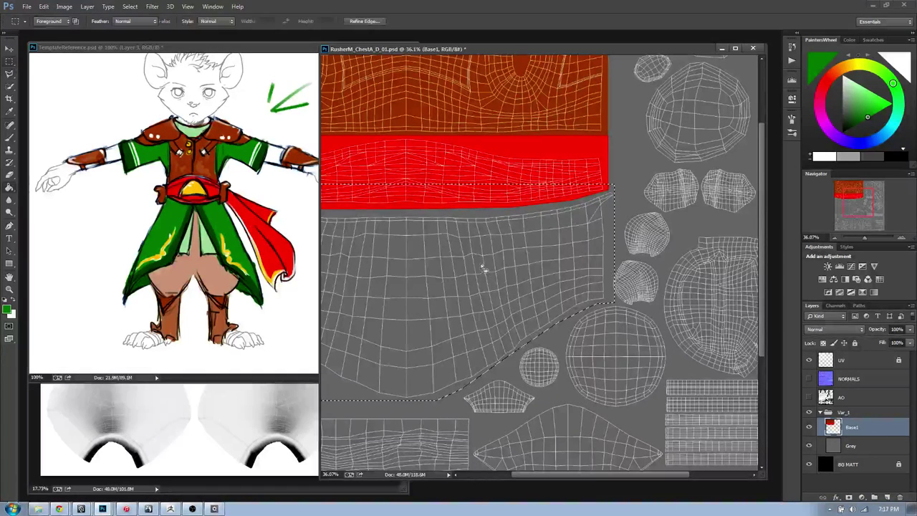
{"action": "scroll", "coordinate": [516, 193], "scroll_direction": "left", "scroll_amount": 3}
{"action": "left_click", "coordinate": [565, 303]}
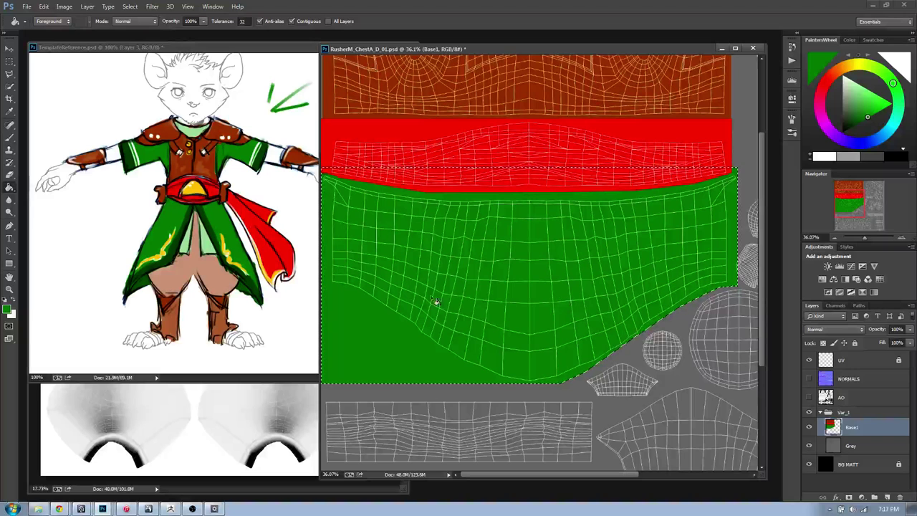
- Clear the skirt selection and make a rectangular selection around the long strip shell directly below the skirt
{"action": "key", "text": "ctrl+d"}
{"action": "left_click_drag", "start_coordinate": [513, 292], "coordinate": [502, 274]}
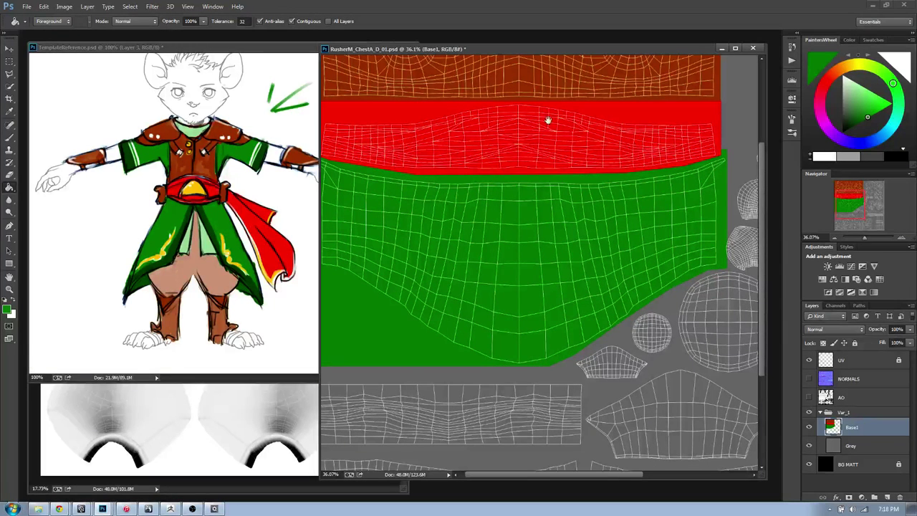
{"action": "left_click_drag", "start_coordinate": [470, 342], "coordinate": [513, 226]}
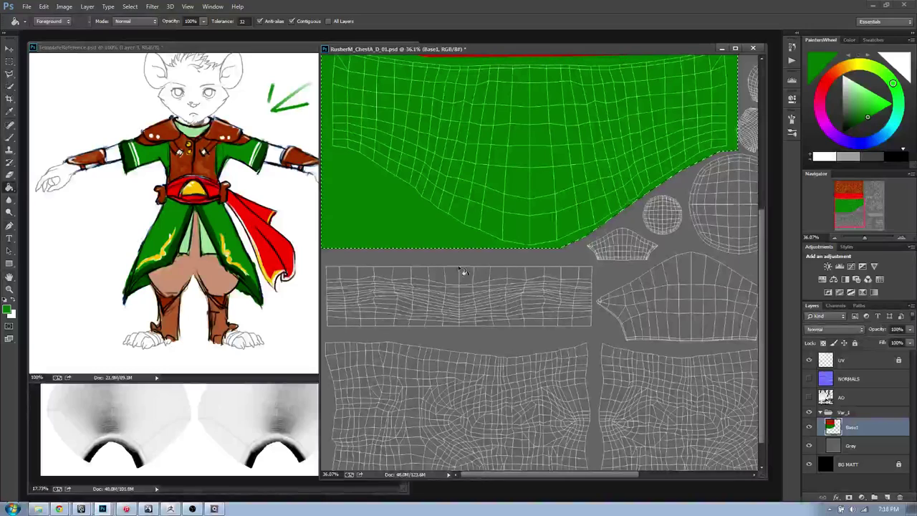
{"action": "key", "text": "m"}
{"action": "scroll", "coordinate": [547, 224], "scroll_direction": "up", "scroll_amount": 7}
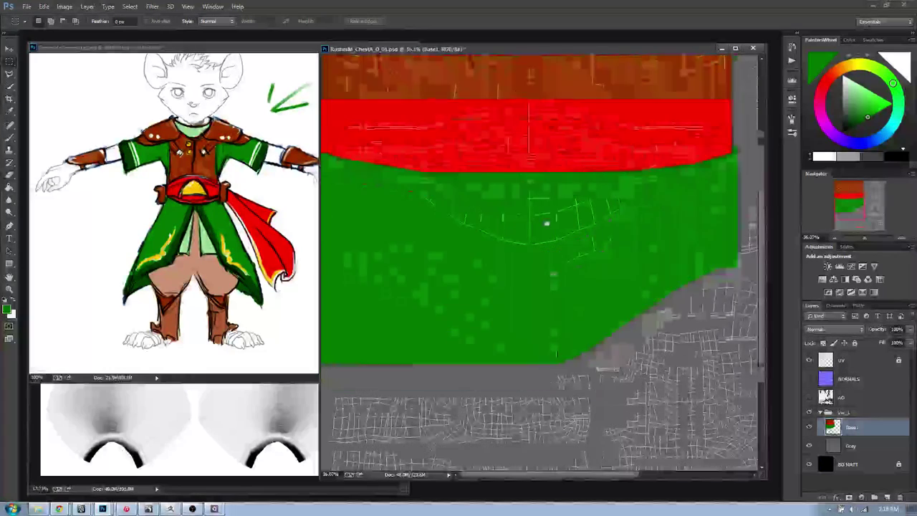
{"action": "scroll", "coordinate": [547, 224], "scroll_direction": "down", "scroll_amount": 8}
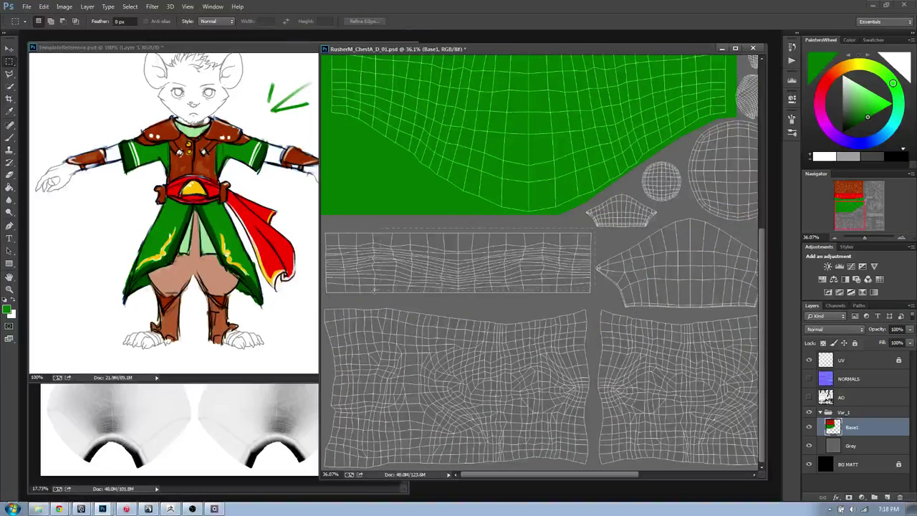
{"action": "left_click_drag", "start_coordinate": [374, 289], "coordinate": [316, 296]}
{"action": "key", "text": "g"}
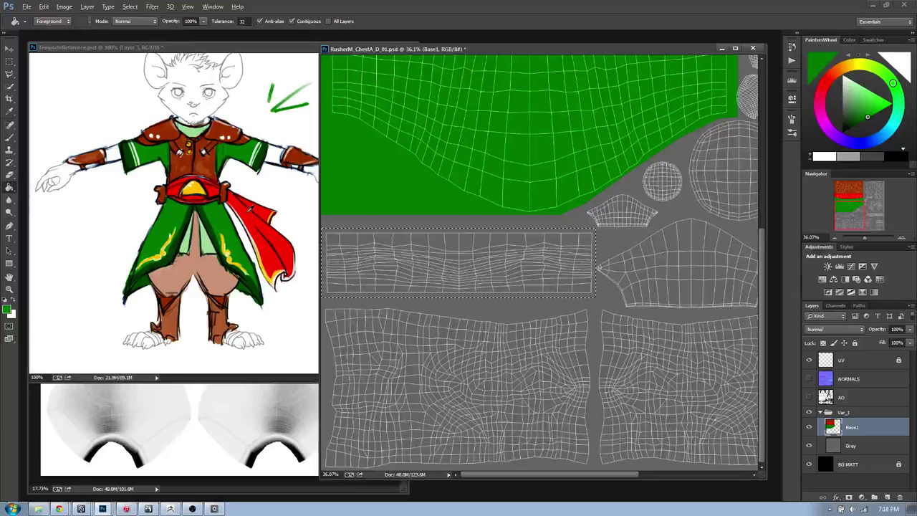
- Sample the red of the reference's sash, fill the selected long strip on Base1 with it and deselect
{"action": "left_click", "coordinate": [259, 208], "text": "alt"}
{"action": "left_click_drag", "start_coordinate": [544, 134], "coordinate": [533, 318]}
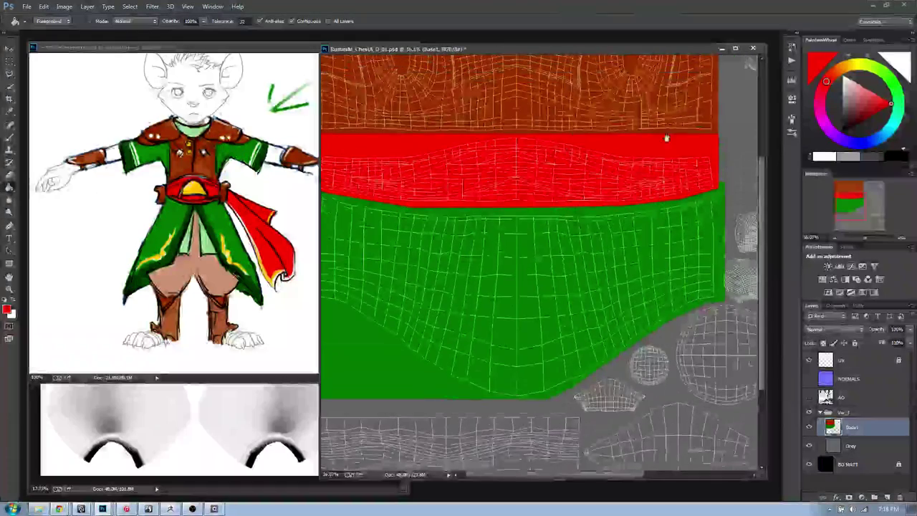
{"action": "left_click_drag", "start_coordinate": [637, 176], "coordinate": [621, 147]}
{"action": "scroll", "coordinate": [591, 135], "scroll_direction": "down", "scroll_amount": 3, "text": "alt"}
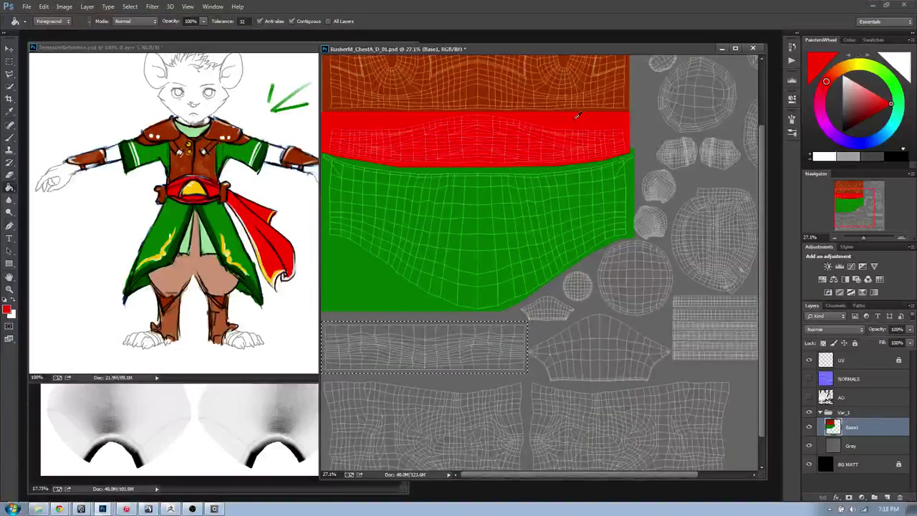
{"action": "left_click", "coordinate": [428, 356]}
{"action": "left_click_drag", "start_coordinate": [559, 350], "coordinate": [537, 317]}
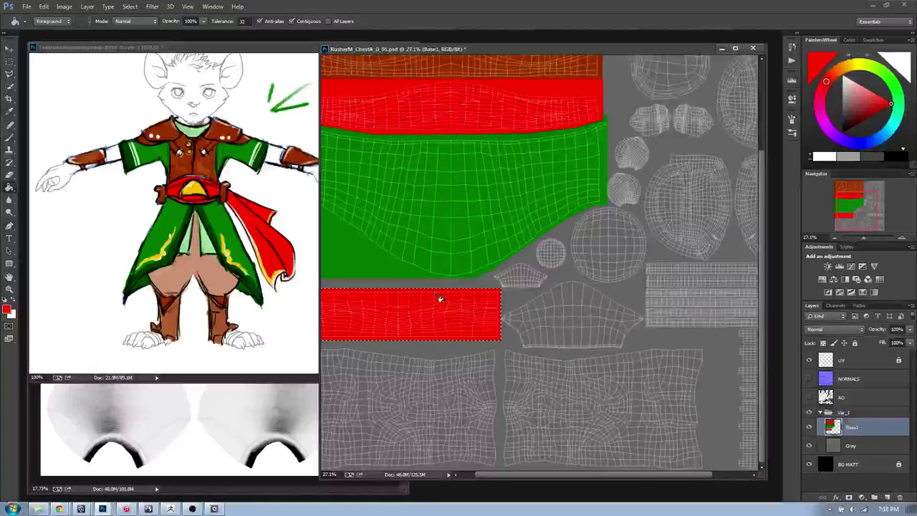
{"action": "scroll", "coordinate": [531, 311], "scroll_direction": "up", "scroll_amount": 3, "text": "alt"}
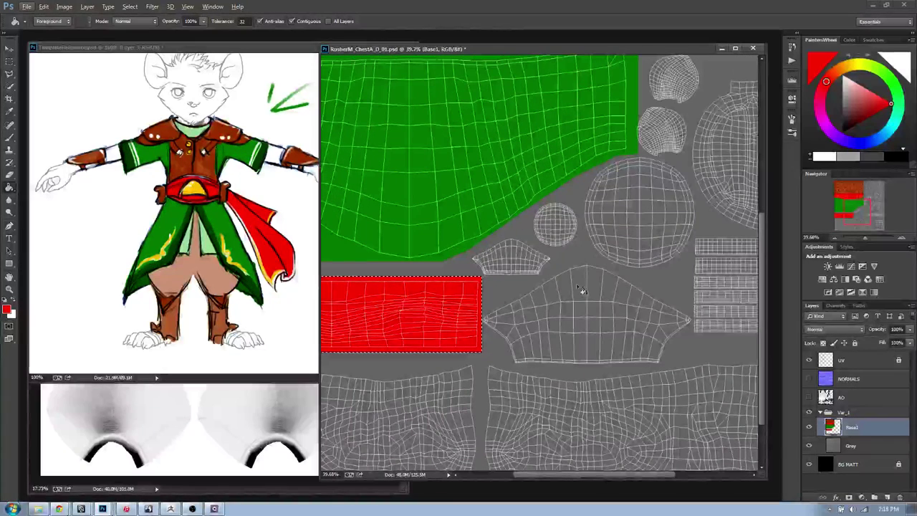
{"action": "key", "text": "ctrl+d"}
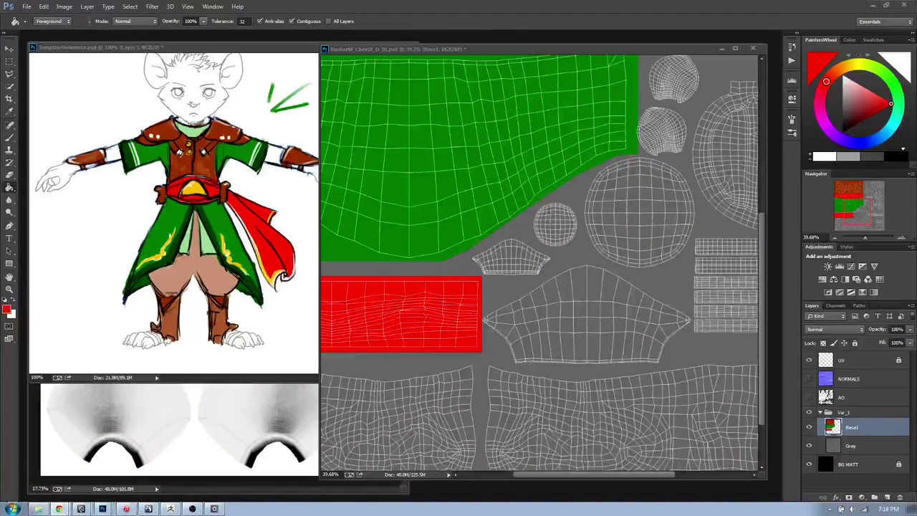
{"action": "left_click", "coordinate": [623, 210]}
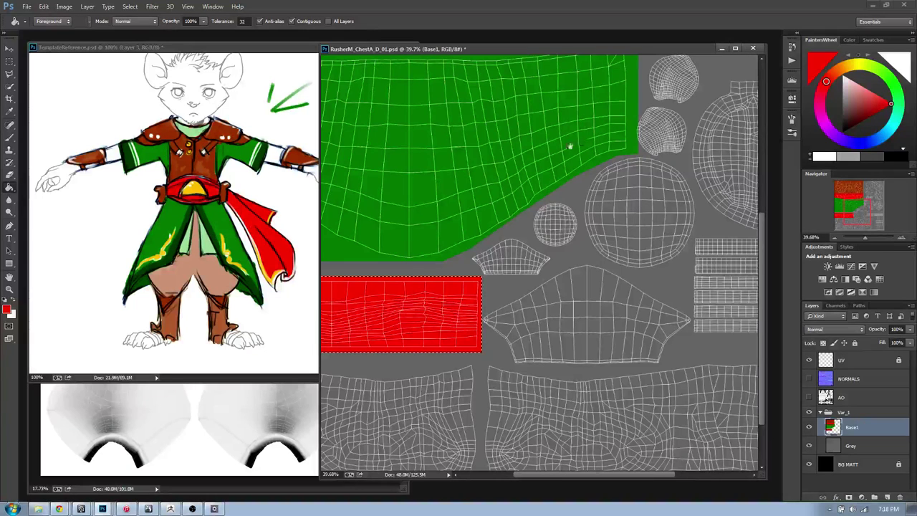
- Delete the green overflow beyond the skirt shell's side edge near the small round shells and clear the selection
{"action": "left_click_drag", "start_coordinate": [569, 148], "coordinate": [516, 250]}
{"action": "key", "text": "m"}
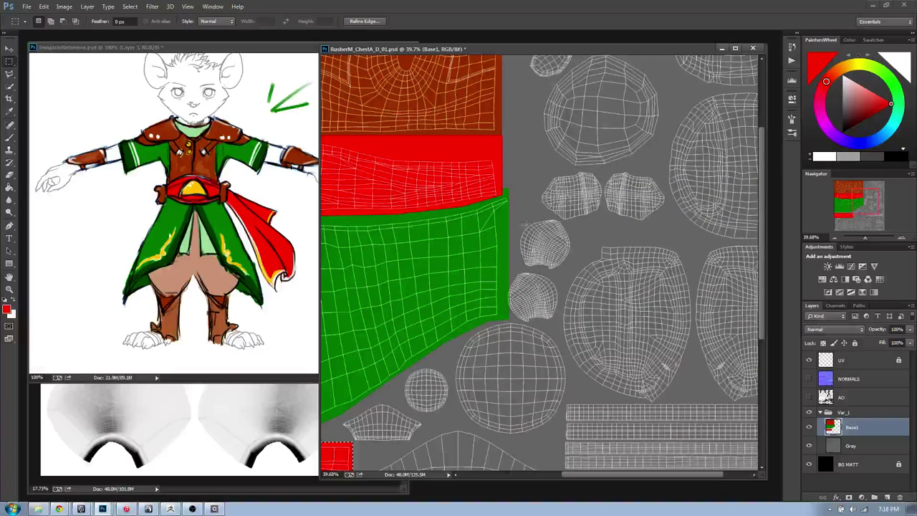
{"action": "key", "text": "Delete"}
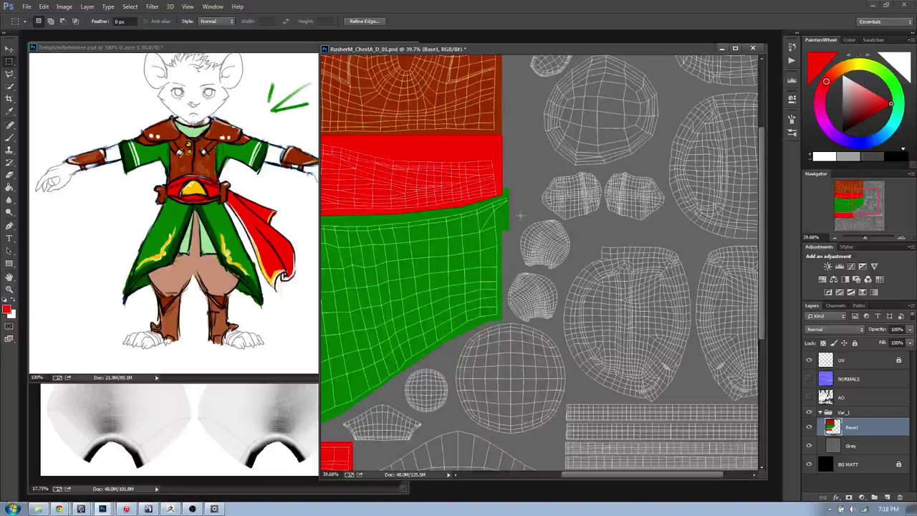
{"action": "key", "text": "ctrl+d"}
{"action": "key", "text": "l"}
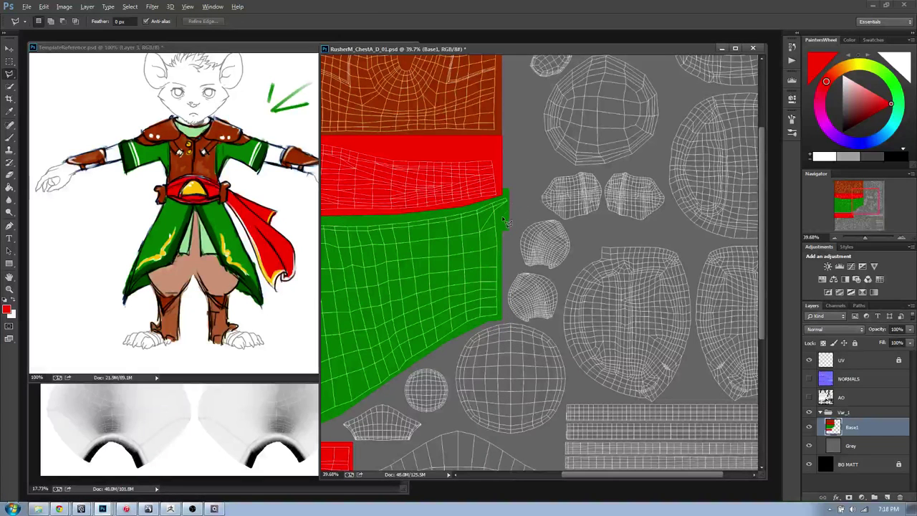
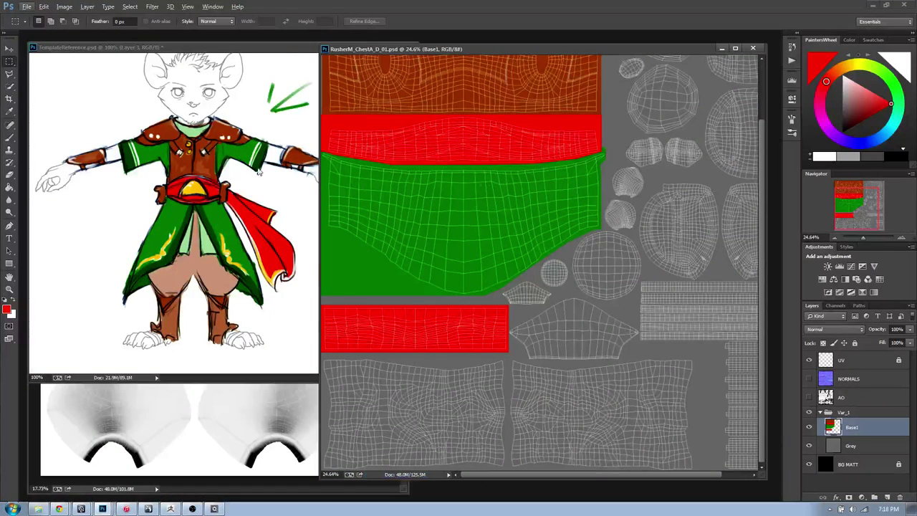
- Switch to Maya, deselect the chest mesh and move the Hypershade window clear of the character
{"action": "key", "text": "alt+Tab"}
{"action": "key", "text": "alt+Tab"}
{"action": "key", "text": "alt+Tab"}
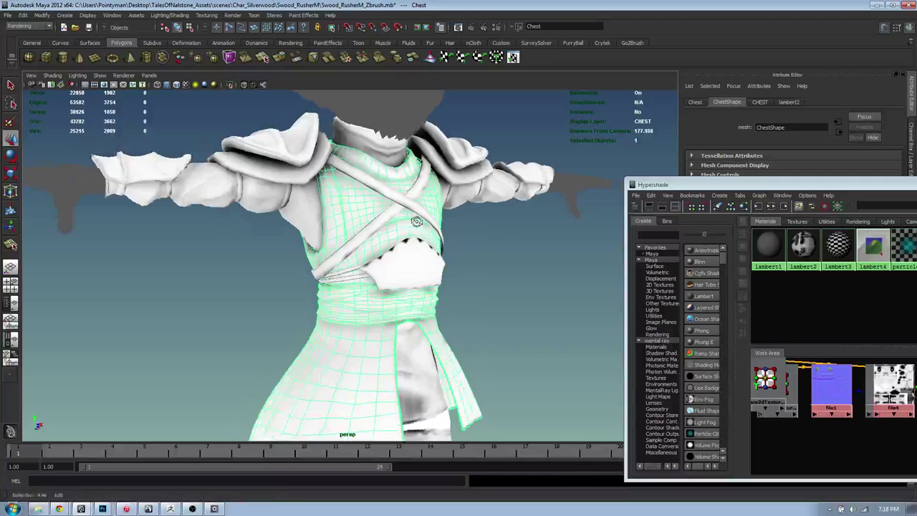
{"action": "left_click", "coordinate": [516, 272]}
{"action": "left_click_drag", "start_coordinate": [810, 186], "coordinate": [655, 197]}
- Select the character's leg pieces and check the lambert2 and lambert4 materials in Hypershade
{"action": "left_click", "coordinate": [723, 256]}
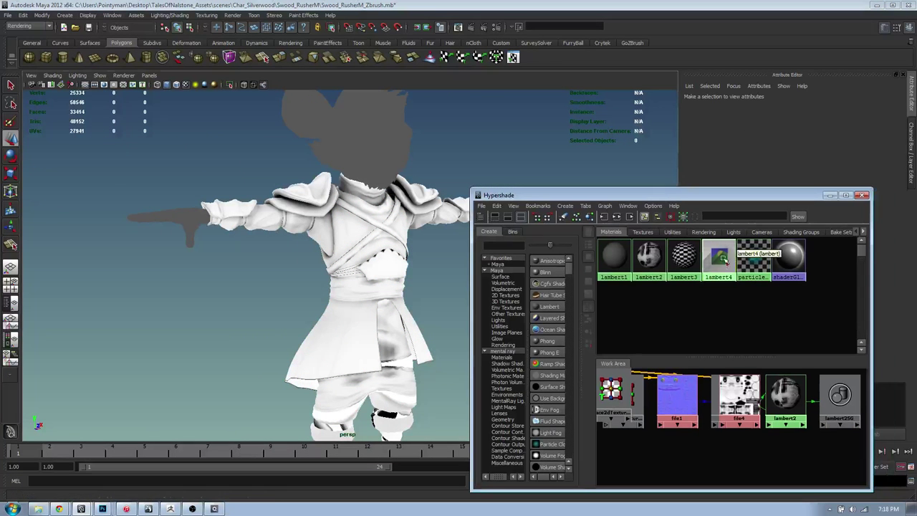
{"action": "middle_click_drag", "start_coordinate": [400, 358], "coordinate": [379, 243], "text": "alt"}
{"action": "left_click_drag", "start_coordinate": [287, 296], "coordinate": [396, 354]}
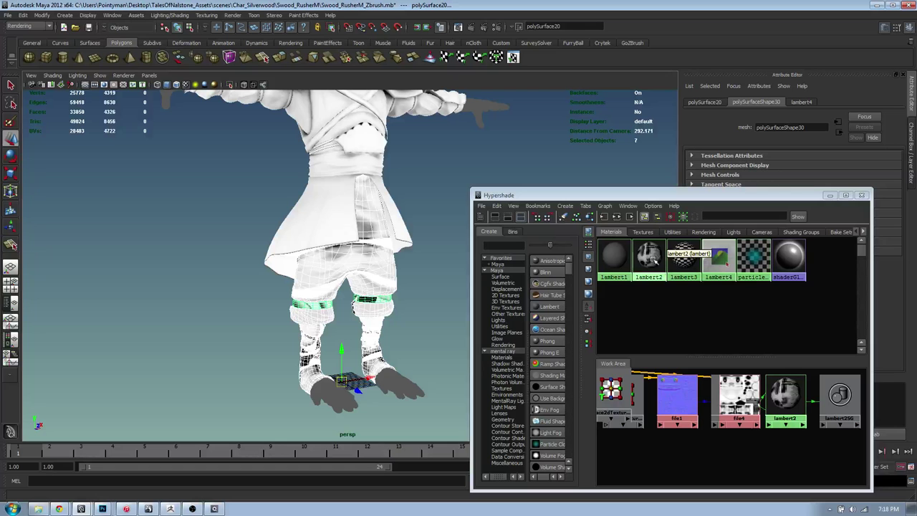
{"action": "left_click", "coordinate": [716, 261]}
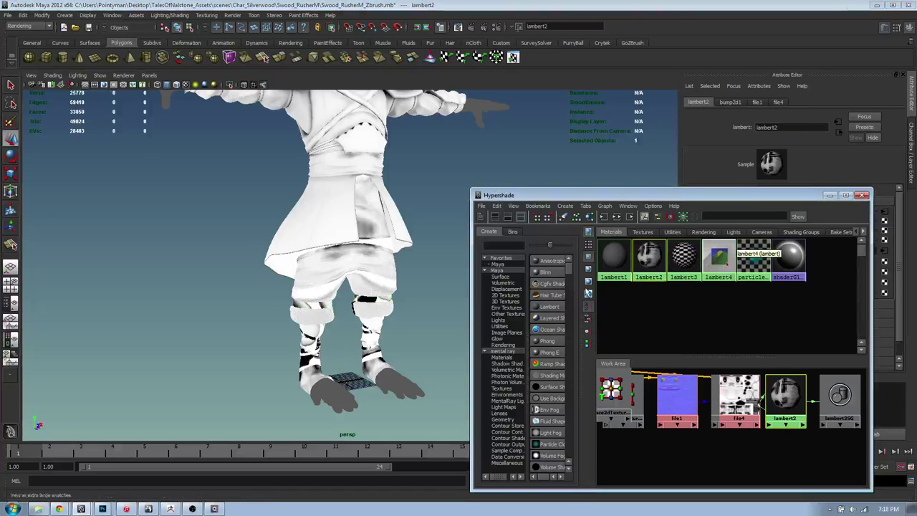
{"action": "left_click", "coordinate": [650, 260]}
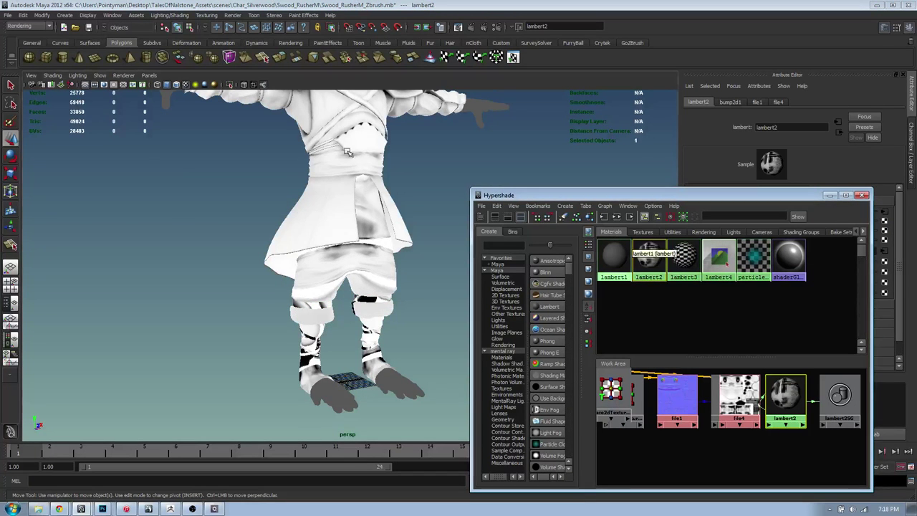
- Move Hypershade out of the way, show the Channel Box and Layer Editor, and hide the LEGS layer
{"action": "middle_click_drag", "start_coordinate": [276, 106], "coordinate": [280, 214], "text": "alt"}
{"action": "left_click_drag", "start_coordinate": [785, 200], "coordinate": [808, 466]}
{"action": "key", "text": "ctrl+a"}
{"action": "left_click", "coordinate": [801, 381]}
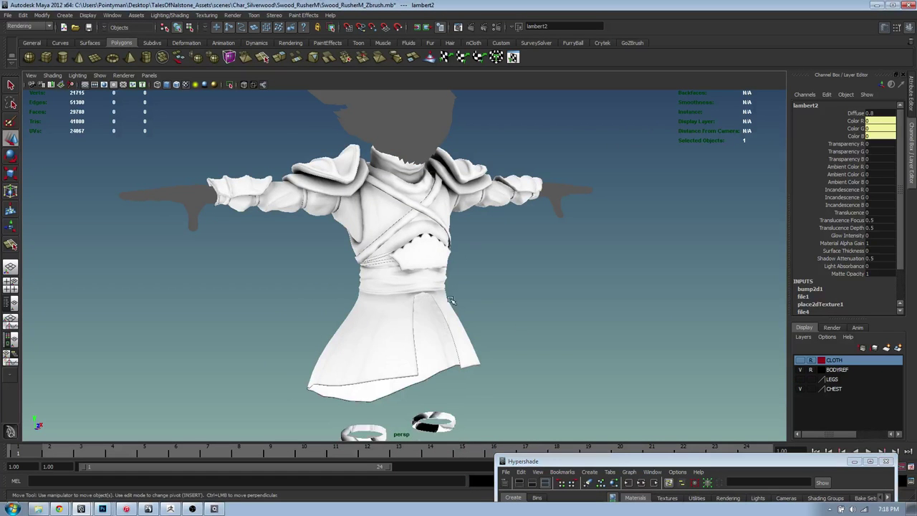
- Select the leg bands and wraps still visible below the skirt and add them to the LEGS layer
{"action": "middle_click_drag", "start_coordinate": [566, 320], "coordinate": [569, 237], "text": "alt"}
{"action": "right_click_drag", "start_coordinate": [569, 237], "coordinate": [519, 258], "text": "alt"}
{"action": "left_click_drag", "start_coordinate": [333, 334], "coordinate": [440, 382]}
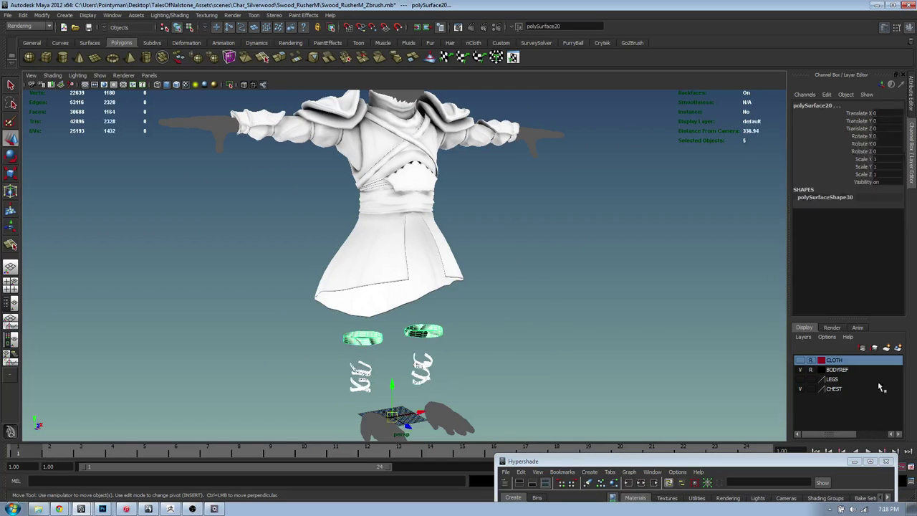
{"action": "right_click", "coordinate": [832, 379]}
{"action": "left_click", "coordinate": [863, 389]}
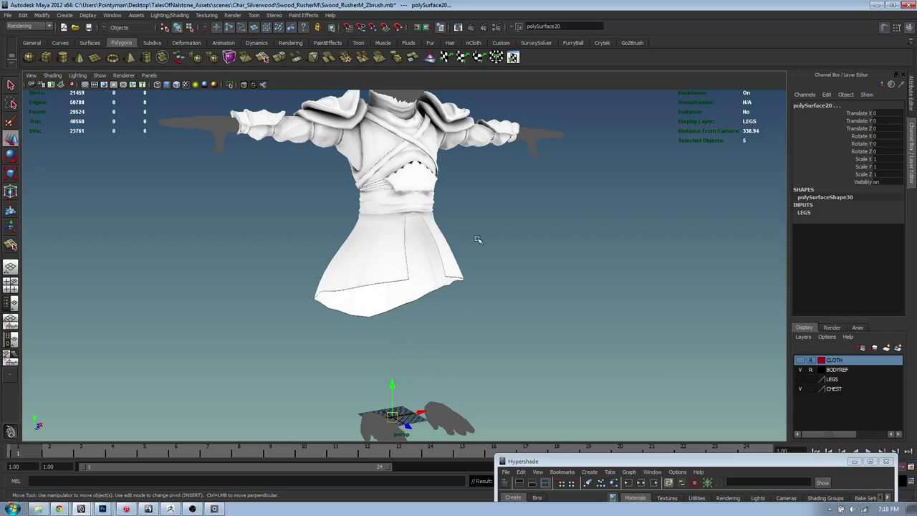
- Deselect the leg pieces and select the visible chest outfit meshes, from the collar and arm guards down to the skirt
{"action": "left_click_drag", "start_coordinate": [446, 191], "coordinate": [379, 204], "text": "alt"}
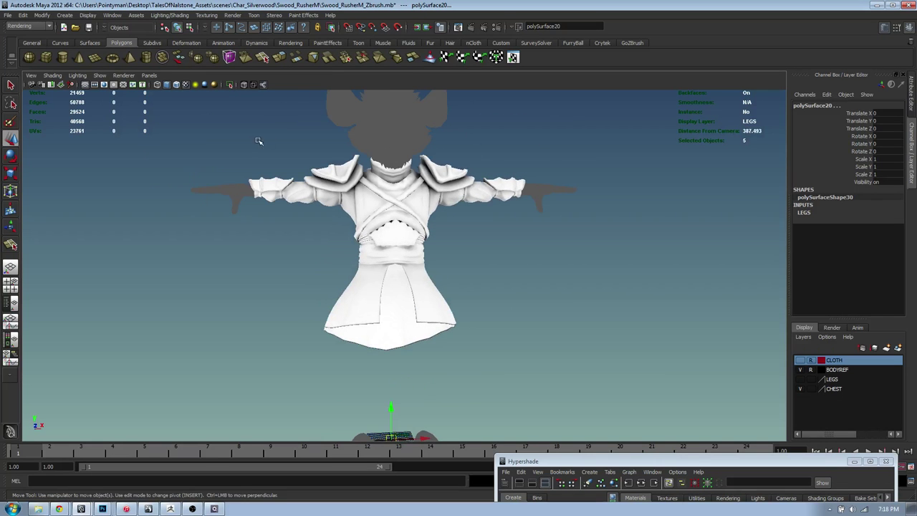
{"action": "left_click", "coordinate": [346, 121]}
{"action": "left_click_drag", "start_coordinate": [274, 174], "coordinate": [276, 175]}
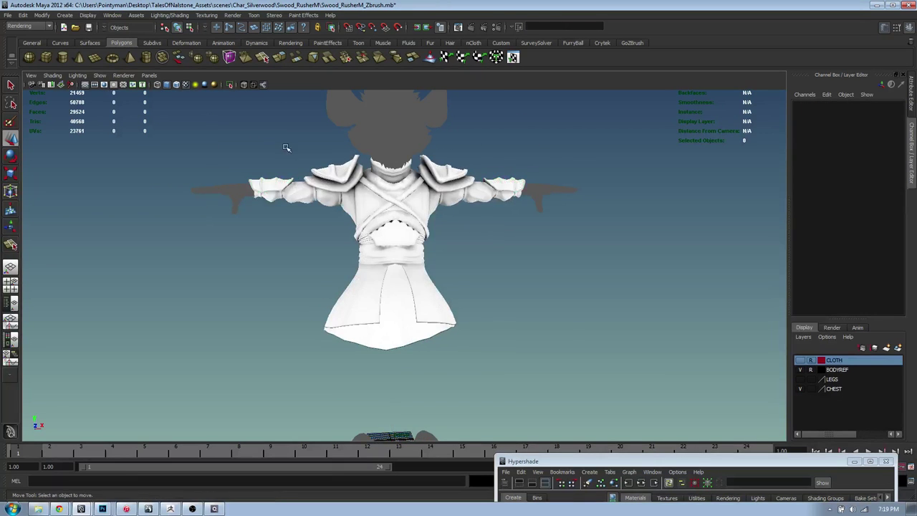
{"action": "left_click_drag", "start_coordinate": [441, 304], "coordinate": [478, 306], "text": "alt"}
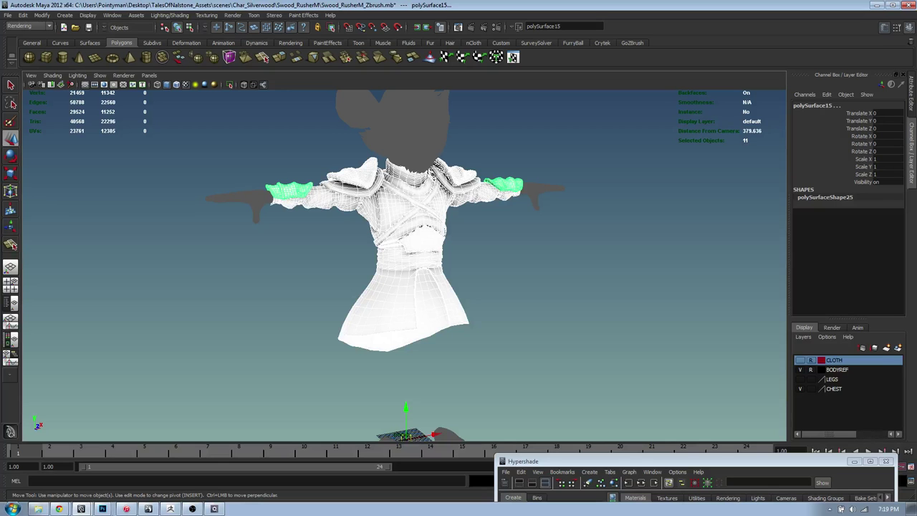
- Bring Hypershade into view and graph the input and output connections of the lambert2 material
{"action": "left_click_drag", "start_coordinate": [710, 461], "coordinate": [683, 163]}
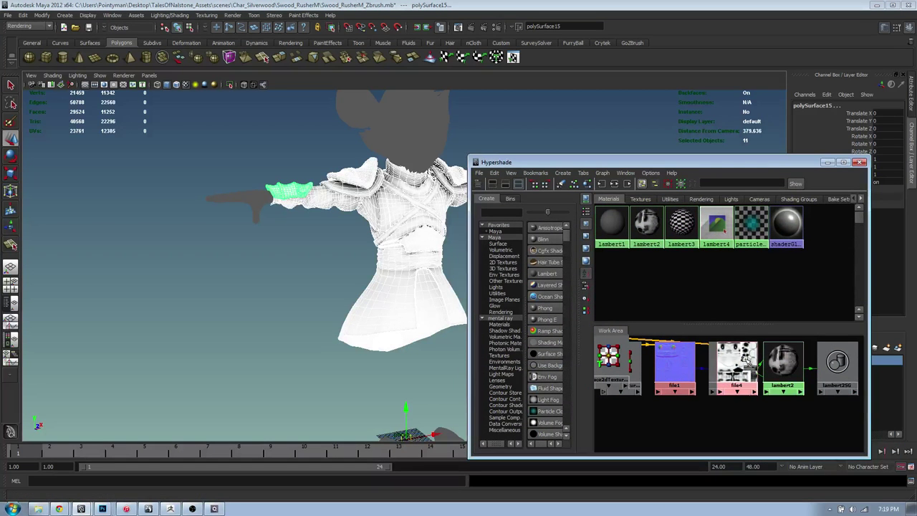
{"action": "left_click", "coordinate": [645, 224]}
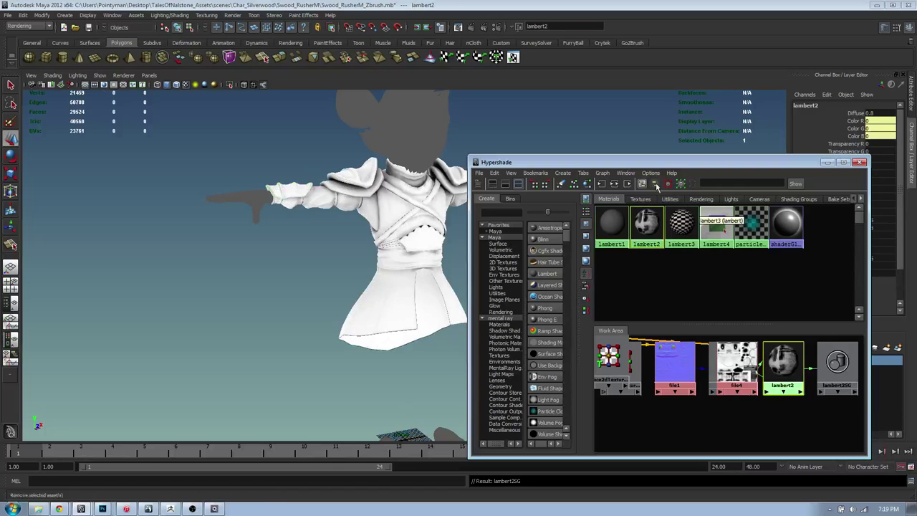
{"action": "left_click", "coordinate": [615, 185]}
{"action": "left_click_drag", "start_coordinate": [622, 163], "coordinate": [614, 130]}
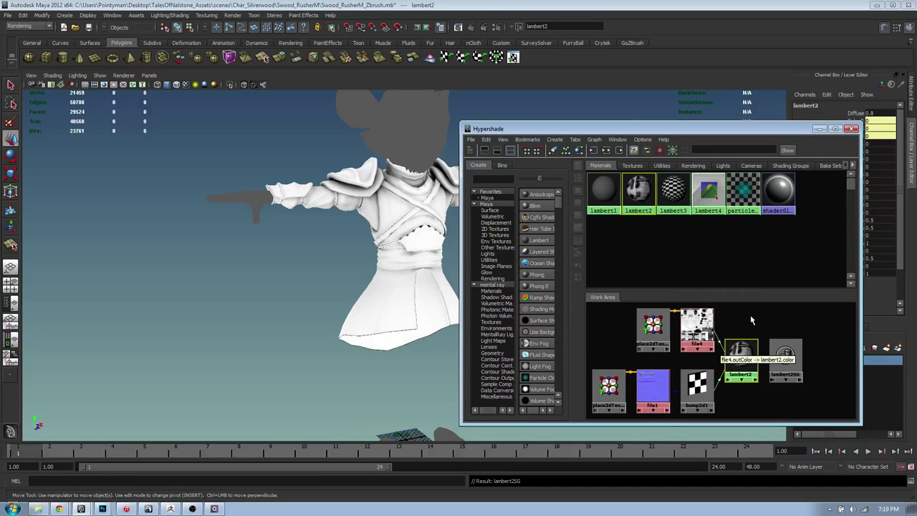
{"action": "left_click_drag", "start_coordinate": [622, 129], "coordinate": [604, 132]}
- Open the attributes of lambert2's file4 color texture and load RusherM_ChestA_D_01.psd from the textures folder as its image
{"action": "left_click", "coordinate": [682, 334]}
{"action": "left_click_drag", "start_coordinate": [720, 125], "coordinate": [353, 292]}
{"action": "key", "text": "ctrl+a"}
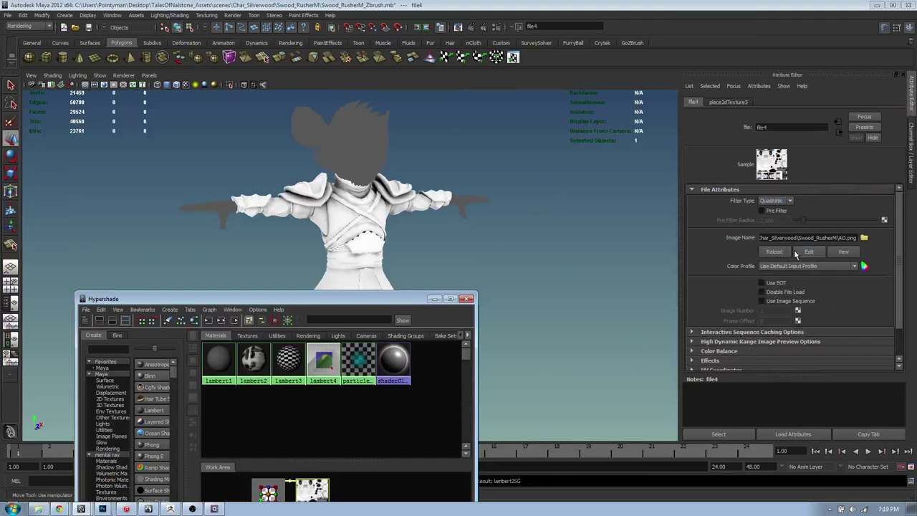
{"action": "left_click", "coordinate": [864, 237]}
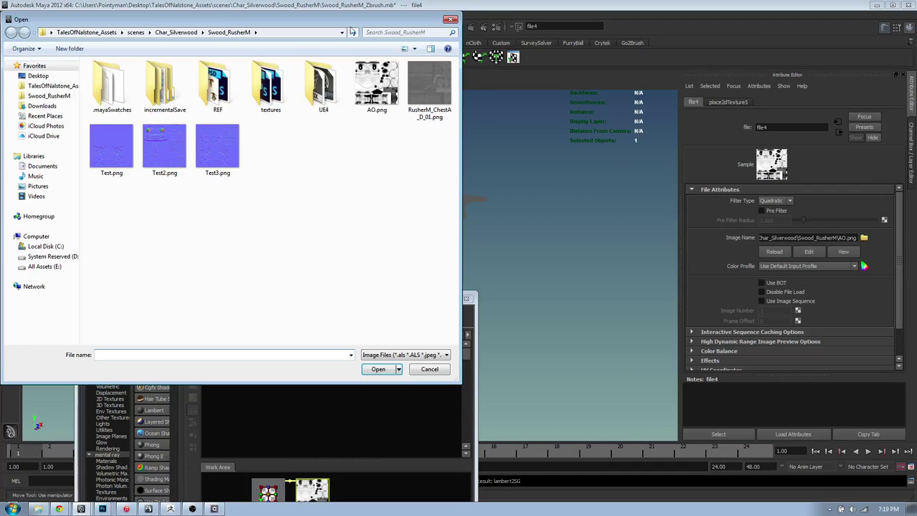
{"action": "double_click", "coordinate": [291, 93]}
{"action": "left_click", "coordinate": [292, 98]}
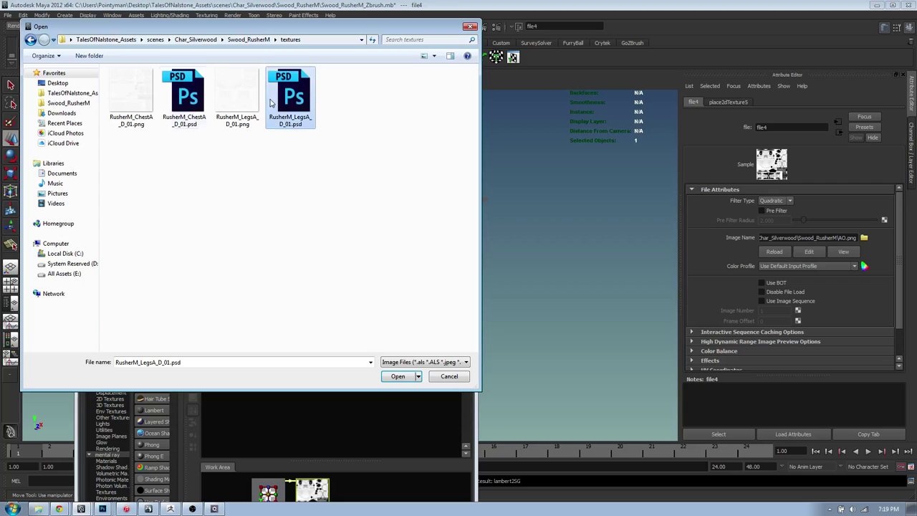
{"action": "left_click", "coordinate": [200, 107]}
{"action": "left_click", "coordinate": [416, 378]}
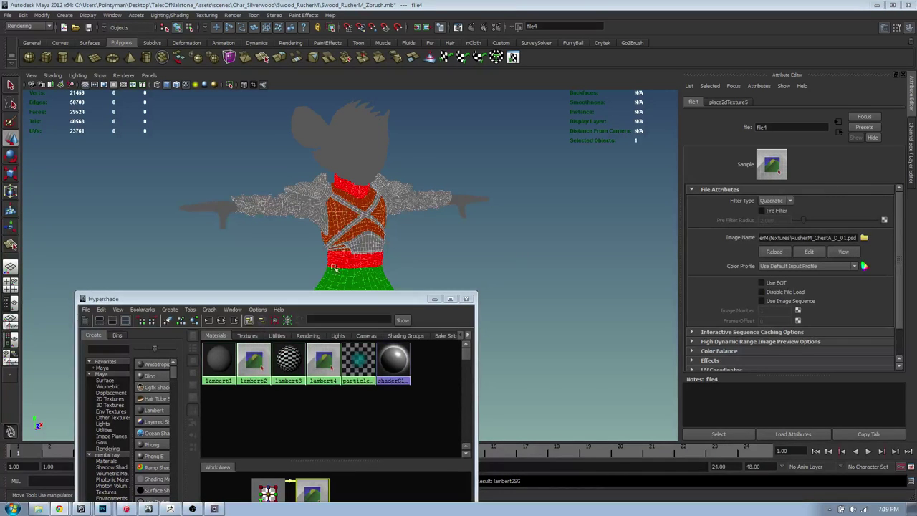
- Move Hypershade off the character and check the chest base colors on the model
{"action": "mouse_move", "coordinate": [369, 308]}
{"action": "left_mouse_down"}
{"action": "mouse_move", "coordinate": [433, 224]}
{"action": "mouse_move", "coordinate": [659, 112]}
{"action": "mouse_move", "coordinate": [743, 101]}
{"action": "left_mouse_up"}
{"action": "left_click_drag", "start_coordinate": [394, 286], "coordinate": [357, 285], "text": "alt"}
{"action": "right_click_drag", "start_coordinate": [357, 285], "coordinate": [401, 285], "text": "alt"}
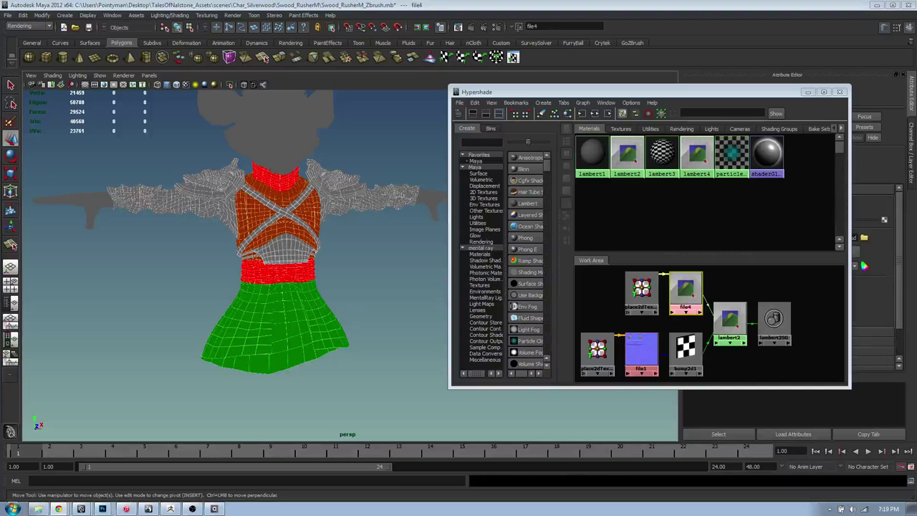
- Place the YouTube chat window beside Maya and narrow the Maya window so both stay visible
{"action": "left_click_drag", "start_coordinate": [916, 115], "coordinate": [858, 22]}
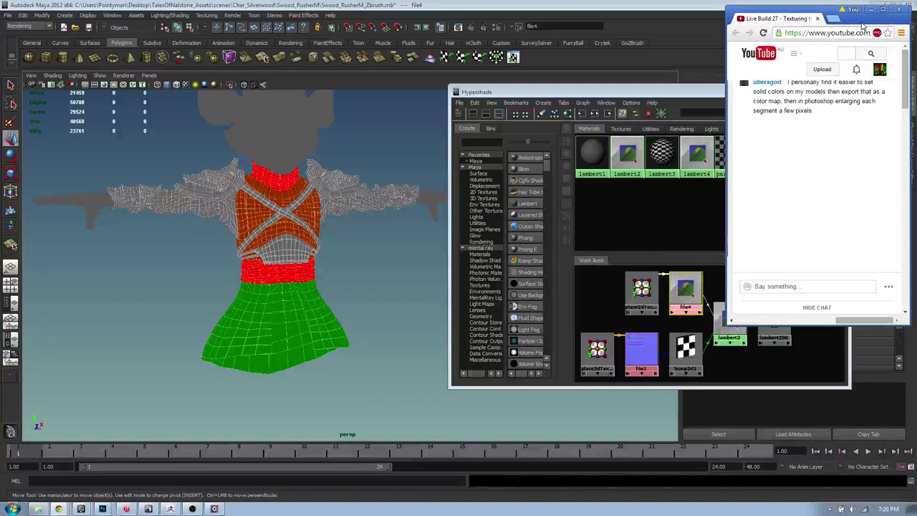
{"action": "left_click", "coordinate": [870, 9]}
{"action": "left_click_drag", "start_coordinate": [652, 96], "coordinate": [400, 133]}
{"action": "key", "text": "alt+Tab"}
{"action": "key", "text": "alt+Tab"}
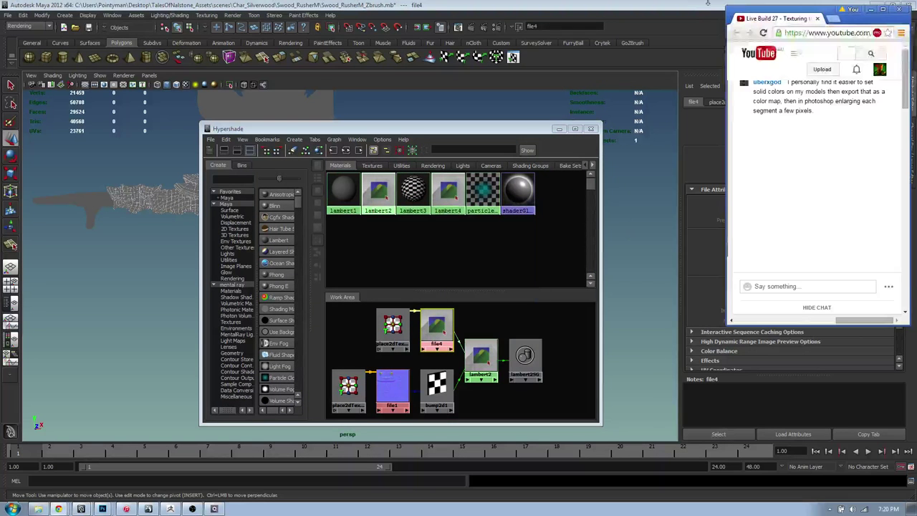
{"action": "left_click", "coordinate": [692, 9]}
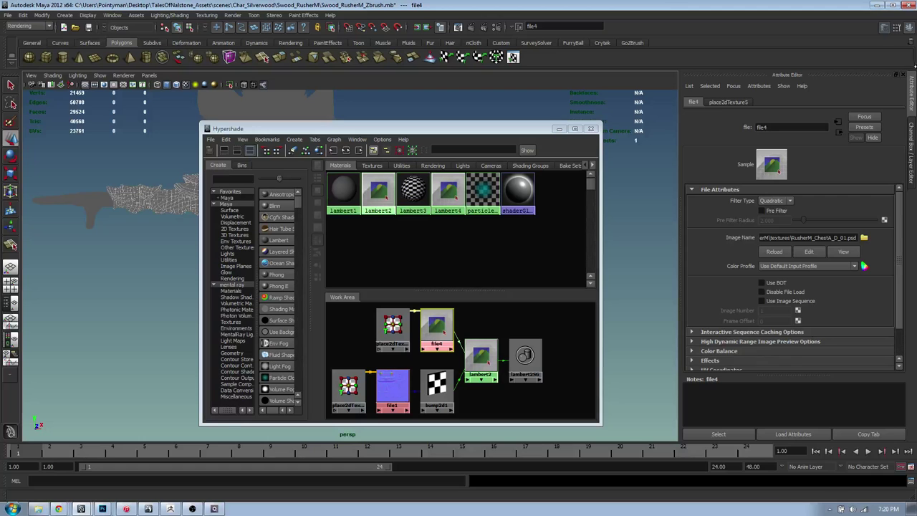
{"action": "left_click_drag", "start_coordinate": [915, 65], "coordinate": [734, 68]}
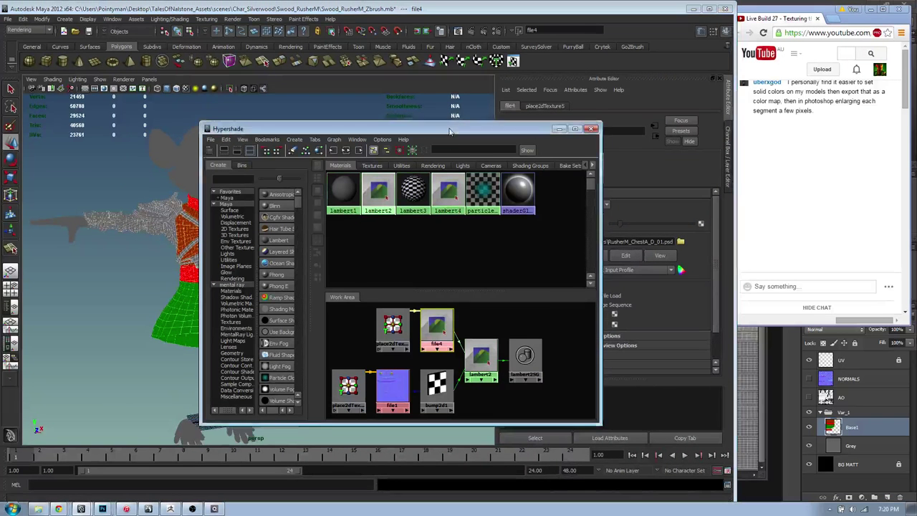
- Move Hypershade clear of the narrowed viewport and frame the character's torso and skirt from the front
{"action": "left_click_drag", "start_coordinate": [450, 131], "coordinate": [439, 135]}
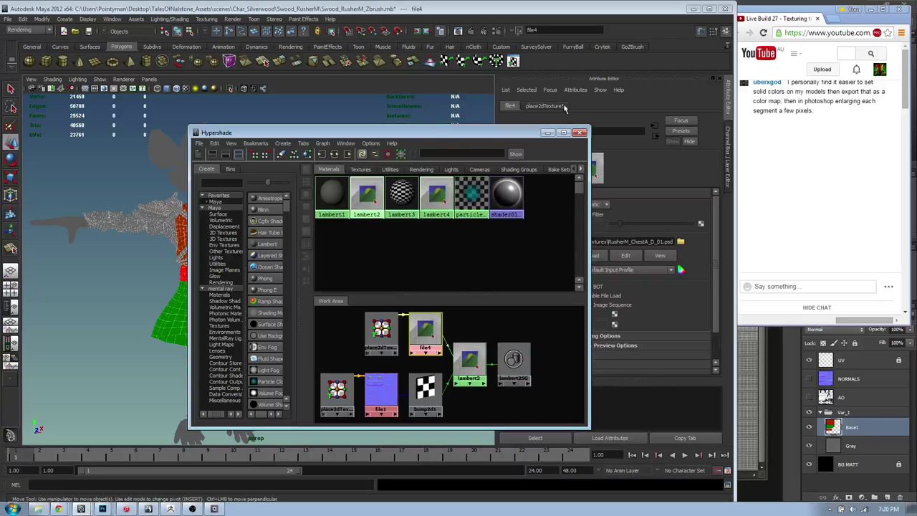
{"action": "left_click_drag", "start_coordinate": [442, 135], "coordinate": [584, 128]}
{"action": "left_click_drag", "start_coordinate": [188, 189], "coordinate": [196, 191], "text": "alt"}
{"action": "right_click_drag", "start_coordinate": [196, 191], "coordinate": [237, 204], "text": "alt"}
{"action": "mouse_move", "coordinate": [237, 203]}
{"action": "middle_mouse_down", "text": "alt"}
{"action": "mouse_move", "coordinate": [279, 192]}
{"action": "mouse_move", "coordinate": [292, 204]}
{"action": "mouse_move", "coordinate": [245, 191]}
{"action": "middle_mouse_up", "text": "alt"}
{"action": "left_click_drag", "start_coordinate": [269, 230], "coordinate": [240, 228], "text": "alt"}
- Try lighting the viewport with all lights, then return it to using no lights
{"action": "left_click", "coordinate": [77, 79]}
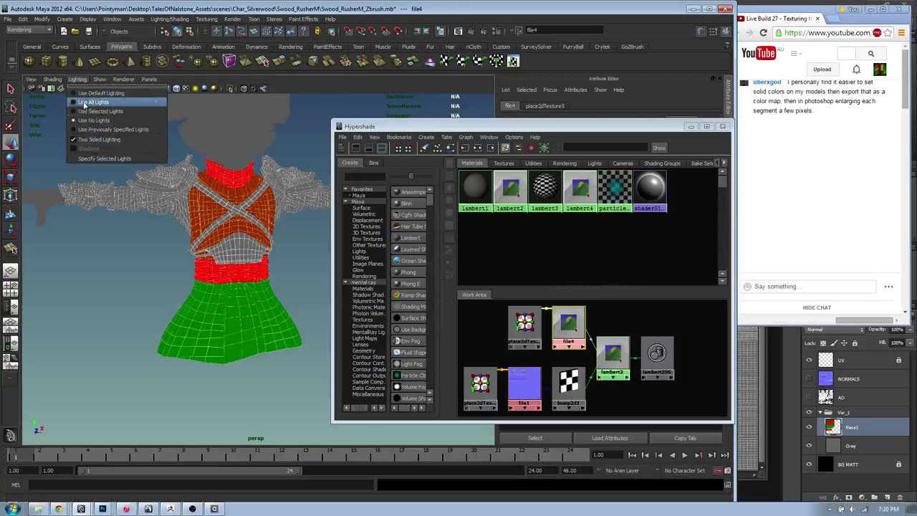
{"action": "left_click", "coordinate": [93, 103]}
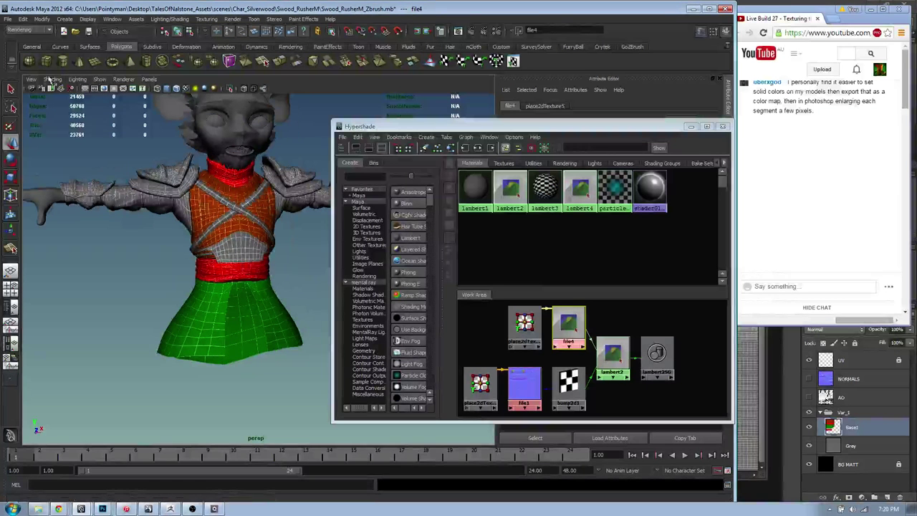
{"action": "left_click", "coordinate": [79, 80]}
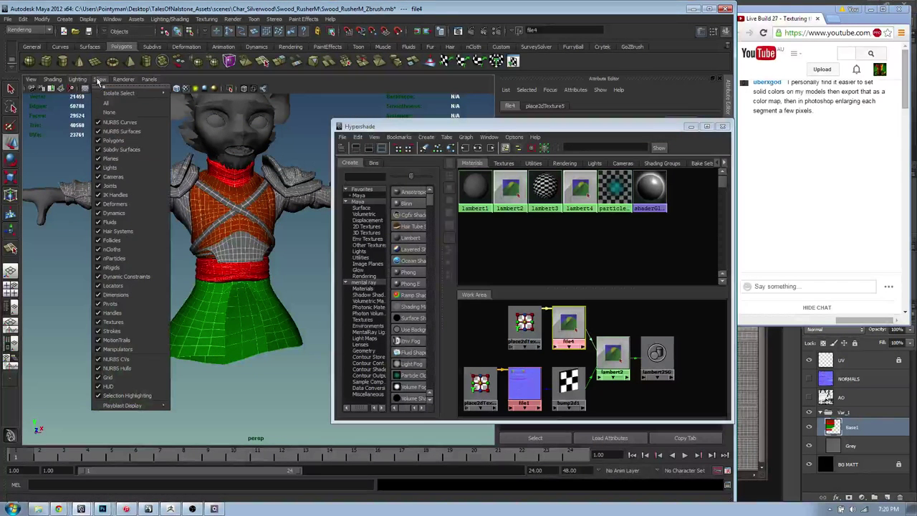
{"action": "left_click", "coordinate": [88, 121]}
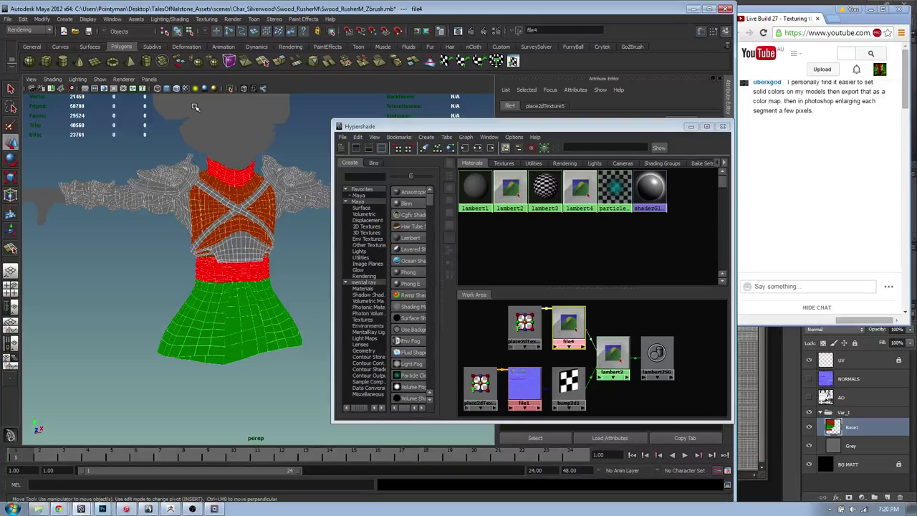
- Switch to Photoshop, sample the belt plate's yellow from the reference as foreground color, and activate the Polygonal Lasso over the belt armor UVs
{"action": "left_click_drag", "start_coordinate": [246, 166], "coordinate": [222, 177], "text": "alt"}
{"action": "right_click_drag", "start_coordinate": [222, 177], "coordinate": [240, 187], "text": "alt"}
{"action": "left_click_drag", "start_coordinate": [239, 187], "coordinate": [258, 183], "text": "alt"}
{"action": "key", "text": "alt+Tab"}
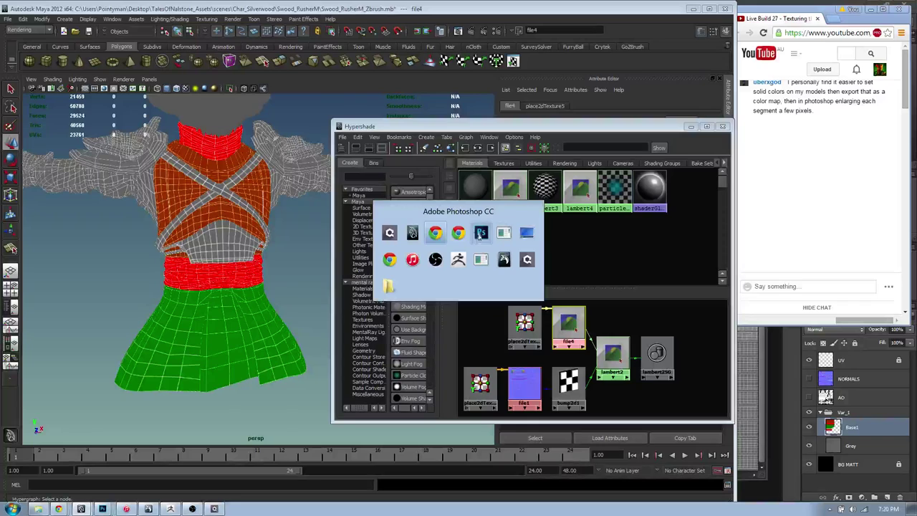
{"action": "left_click", "coordinate": [479, 235]}
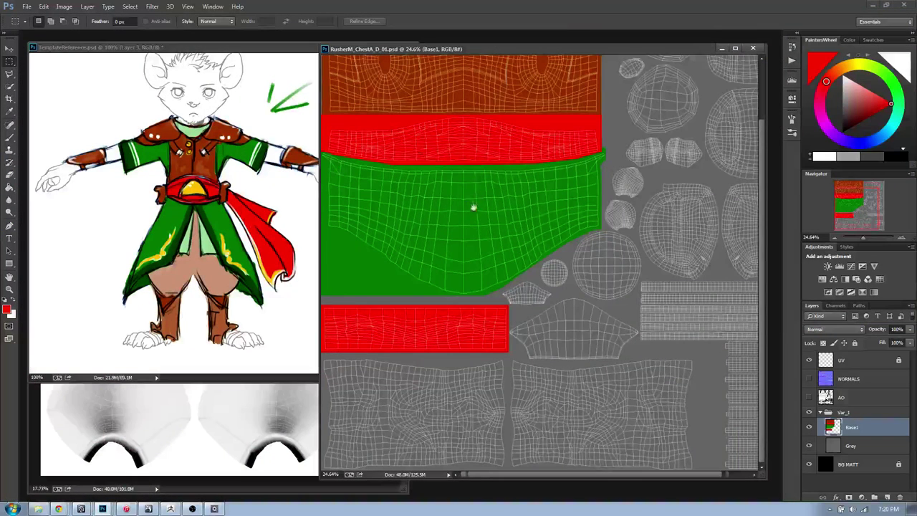
{"action": "key", "text": "g"}
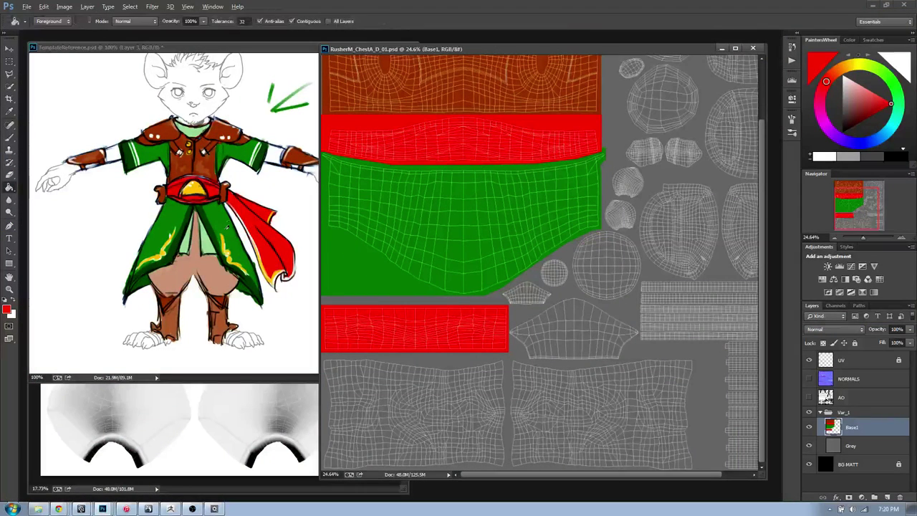
{"action": "key", "text": "alt"}
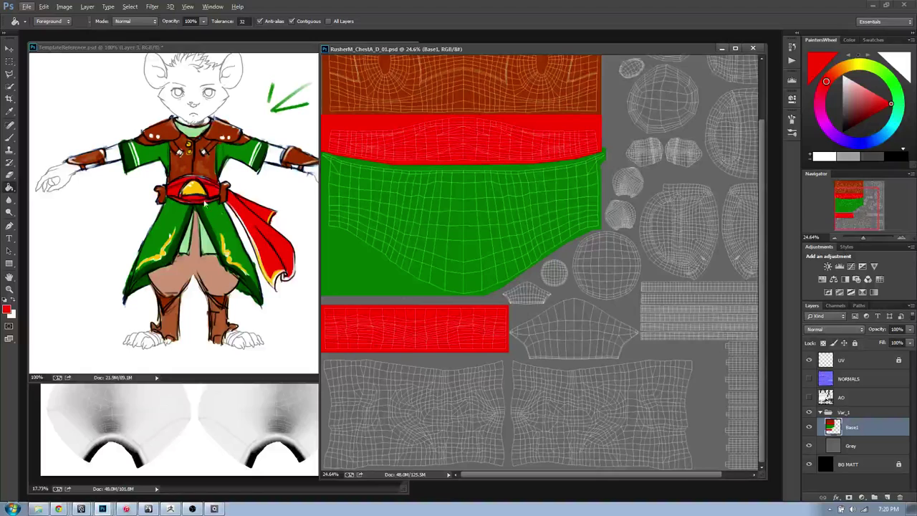
{"action": "scroll", "coordinate": [571, 301], "scroll_direction": "up", "scroll_amount": 3, "text": "alt"}
{"action": "left_click_drag", "start_coordinate": [622, 281], "coordinate": [579, 258]}
{"action": "key", "text": "l"}
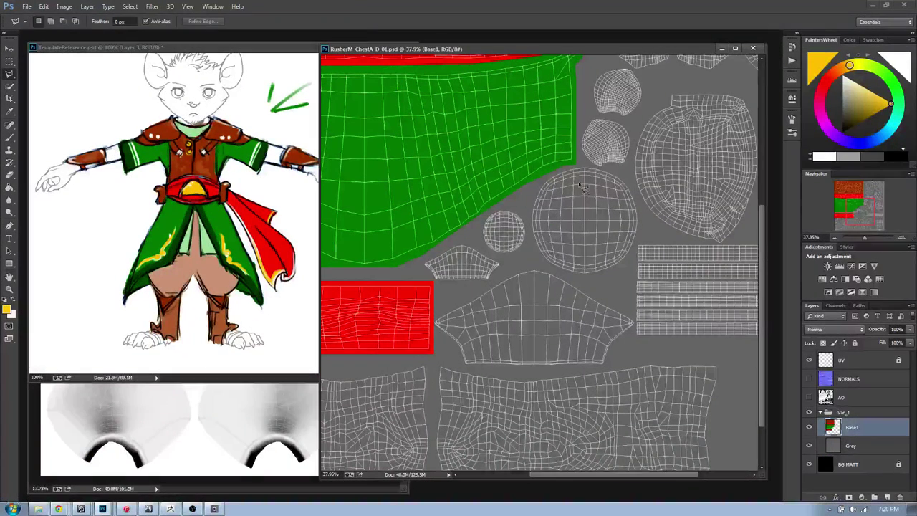
- Switch to Maya, select the armor plate above the red belt to check its shape, and return to Photoshop
{"action": "key", "text": "alt+Tab"}
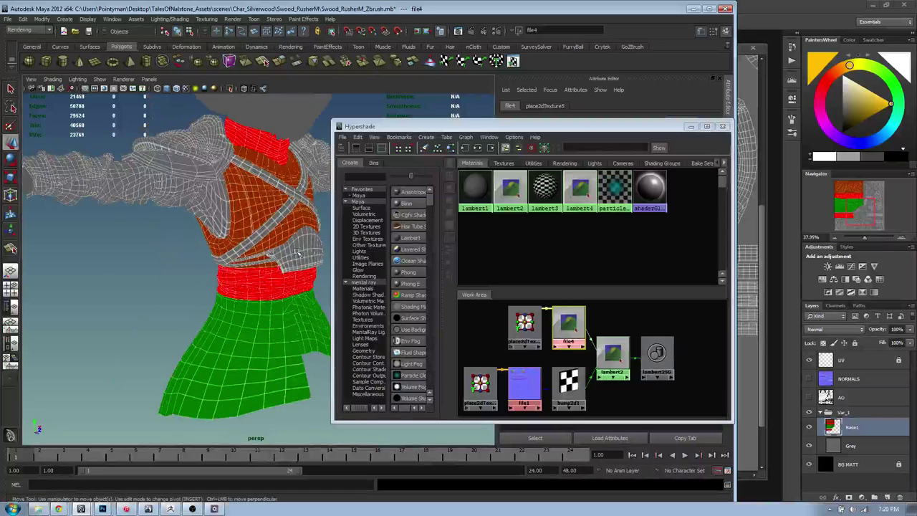
{"action": "left_click", "coordinate": [306, 254]}
{"action": "left_click_drag", "start_coordinate": [260, 253], "coordinate": [217, 245], "text": "alt"}
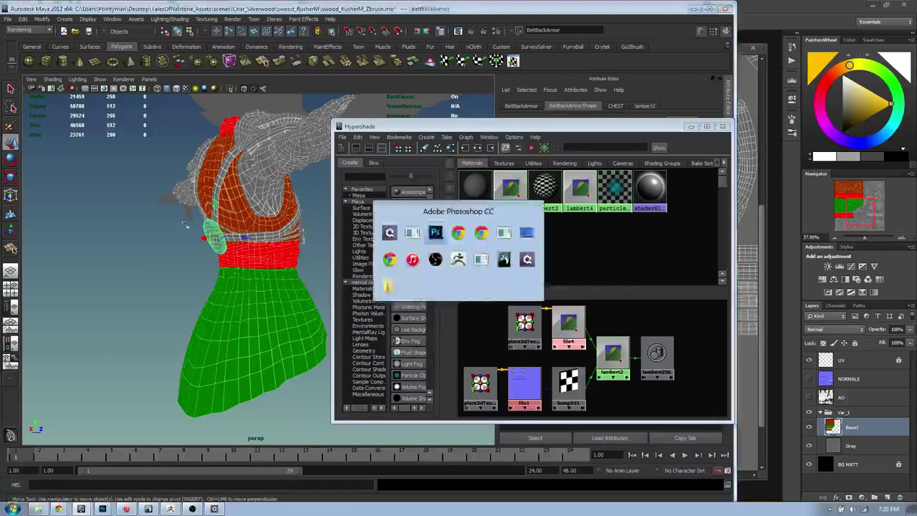
{"action": "key", "text": "alt+Tab"}
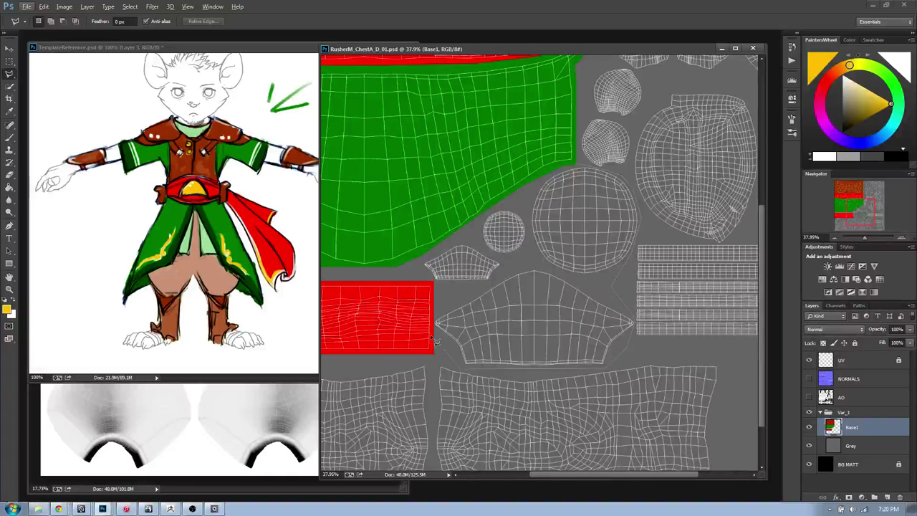
- Outline the belt armor and round plate UV islands with the lasso and fill them with yellow on the Base1 layer
{"action": "left_click", "coordinate": [579, 166]}
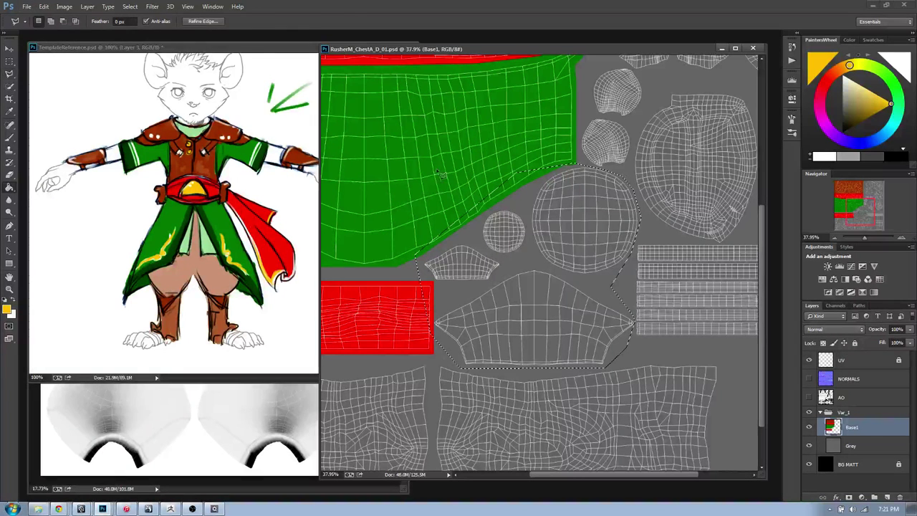
{"action": "key", "text": "g"}
{"action": "left_click", "coordinate": [544, 254]}
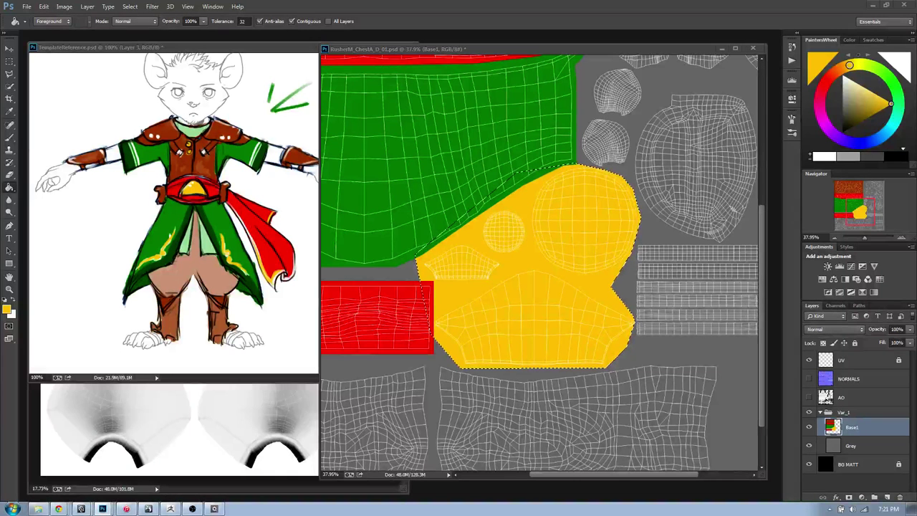
{"action": "key", "text": "ctrl+d"}
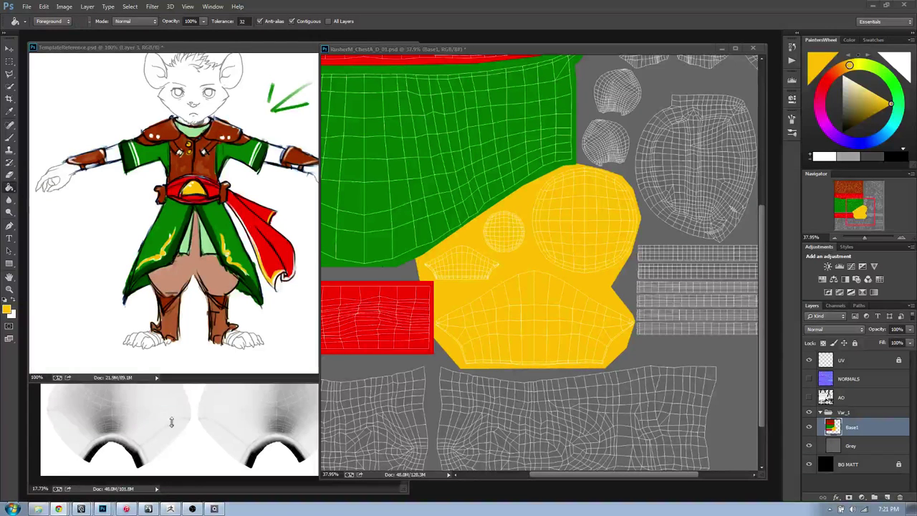
- Restore Photoshop to a smaller window beside the chat and move the chest texture document clear of its panels
{"action": "left_click", "coordinate": [12, 509]}
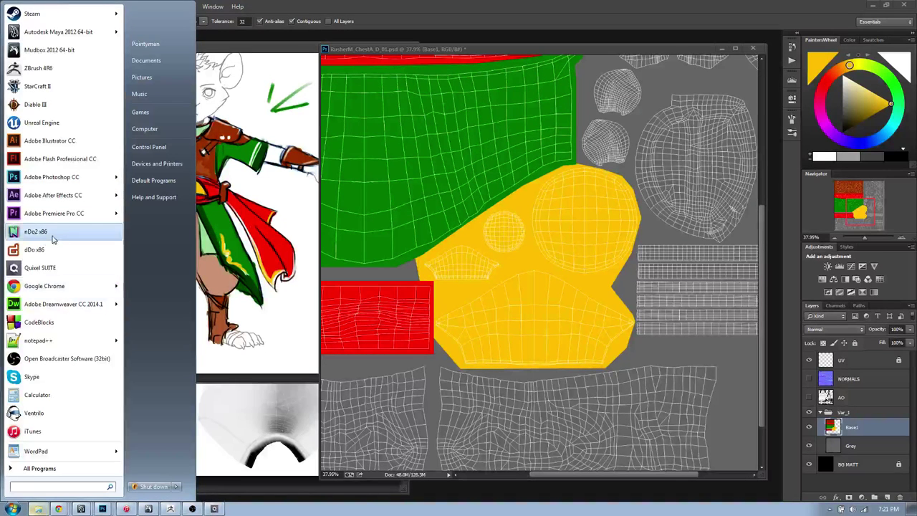
{"action": "left_click", "coordinate": [546, 5]}
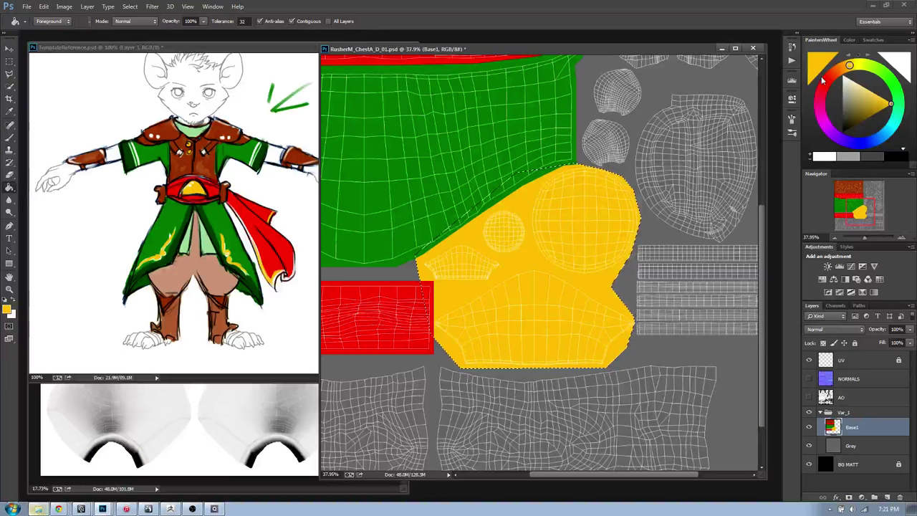
{"action": "left_click", "coordinate": [886, 5]}
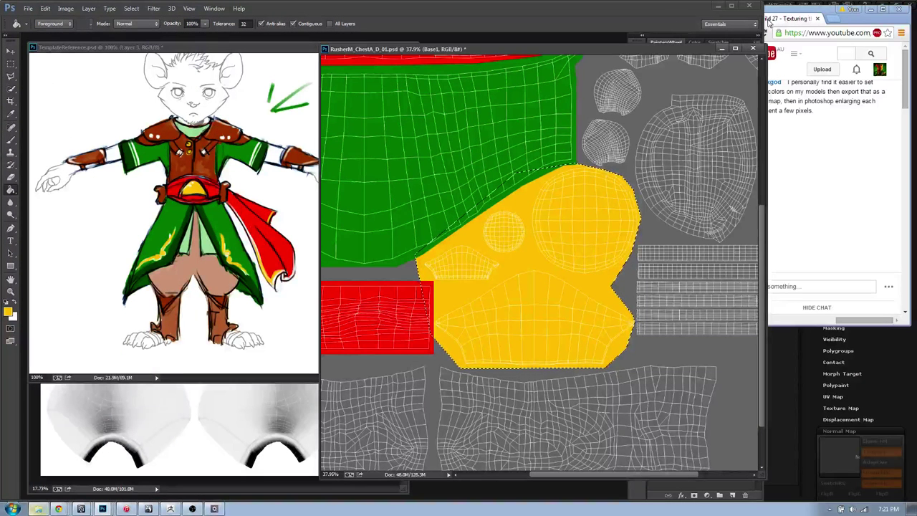
{"action": "left_click_drag", "start_coordinate": [682, 51], "coordinate": [481, 61]}
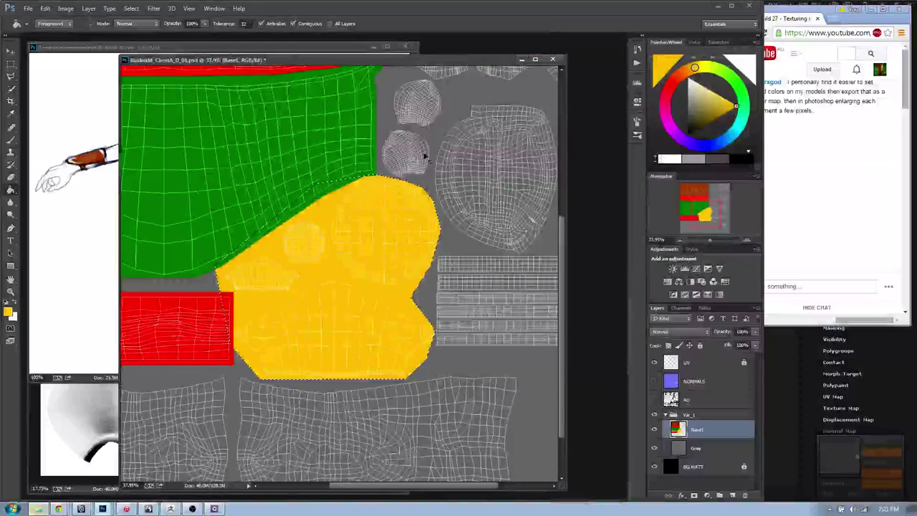
- Deselect the yellow armor area, move the Hypershade aside in Maya to check the chest model's colors, and return to Photoshop
{"action": "left_click_drag", "start_coordinate": [420, 181], "coordinate": [369, 216]}
{"action": "key", "text": "m"}
{"action": "key", "text": "alt+Tab"}
{"action": "left_click_drag", "start_coordinate": [564, 129], "coordinate": [359, 326]}
{"action": "left_click", "coordinate": [503, 372]}
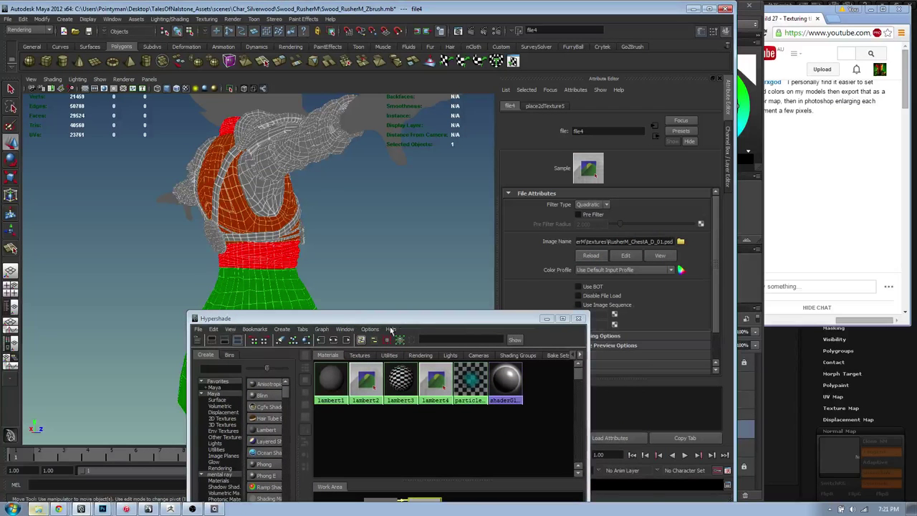
{"action": "left_click_drag", "start_coordinate": [421, 320], "coordinate": [500, 332]}
{"action": "left_click_drag", "start_coordinate": [365, 234], "coordinate": [330, 228], "text": "alt"}
{"action": "key", "text": "alt+Tab"}
{"action": "key", "text": "alt+Tab"}
{"action": "key", "text": "alt+Tab"}
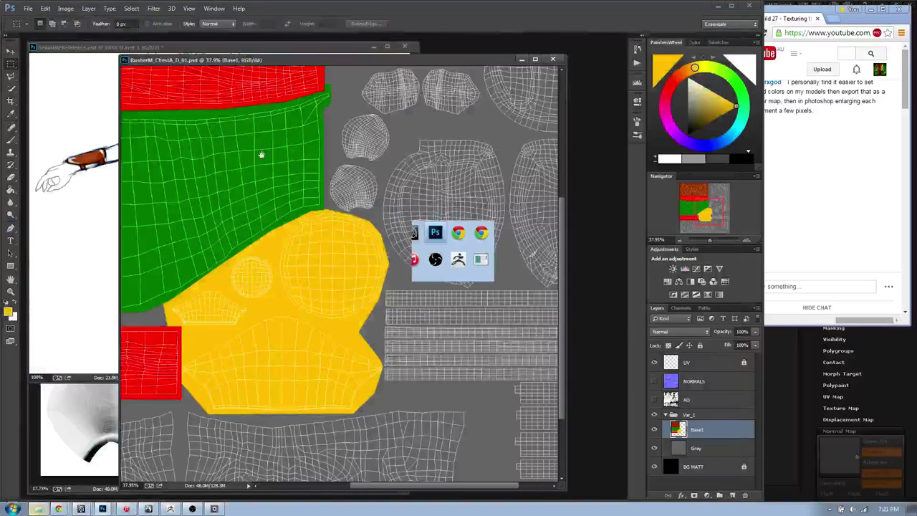
- Shift the chest texture document away from TemplateReference.psd, view the character's armor colors, and bring the chest texture back to the front
{"action": "left_click", "coordinate": [101, 62]}
{"action": "left_click_drag", "start_coordinate": [439, 63], "coordinate": [498, 63]}
{"action": "left_click", "coordinate": [202, 46]}
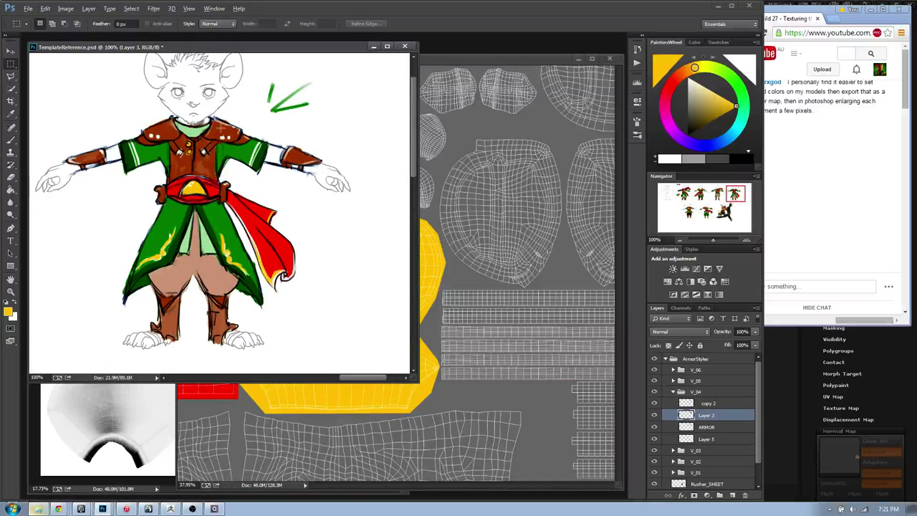
{"action": "left_click", "coordinate": [473, 57]}
- Outline all the uncolored armor and strap UV islands beside the painted areas with the Polygonal Lasso, passing through the yellow block
{"action": "left_click_drag", "start_coordinate": [401, 194], "coordinate": [231, 373]}
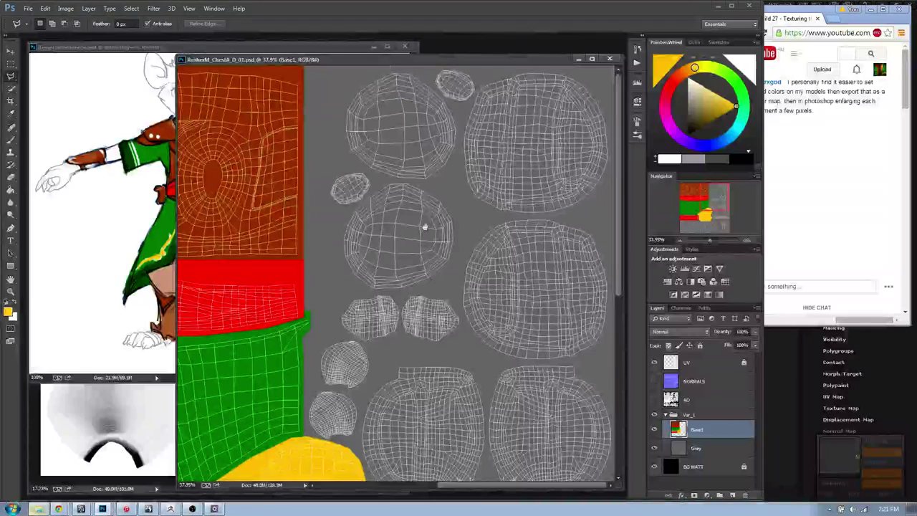
{"action": "scroll", "coordinate": [430, 295], "scroll_direction": "down", "scroll_amount": 4}
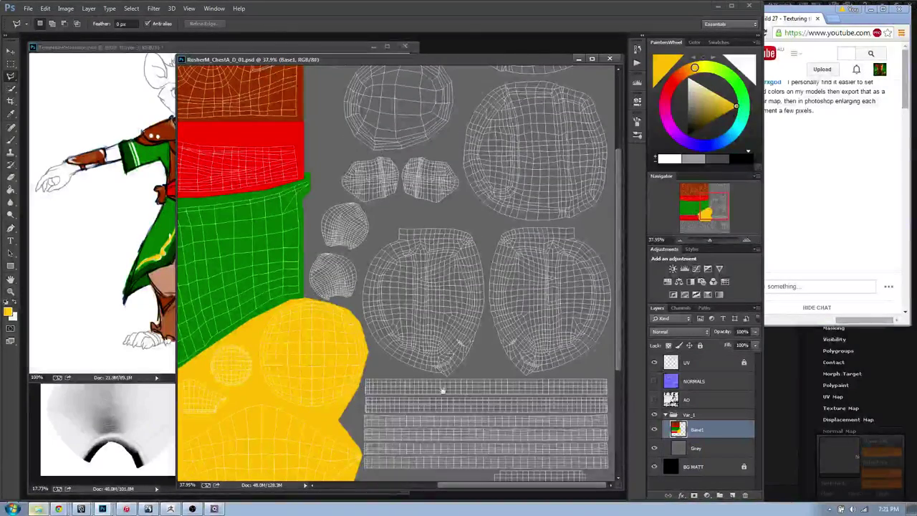
{"action": "scroll", "coordinate": [443, 391], "scroll_direction": "down", "scroll_amount": 5}
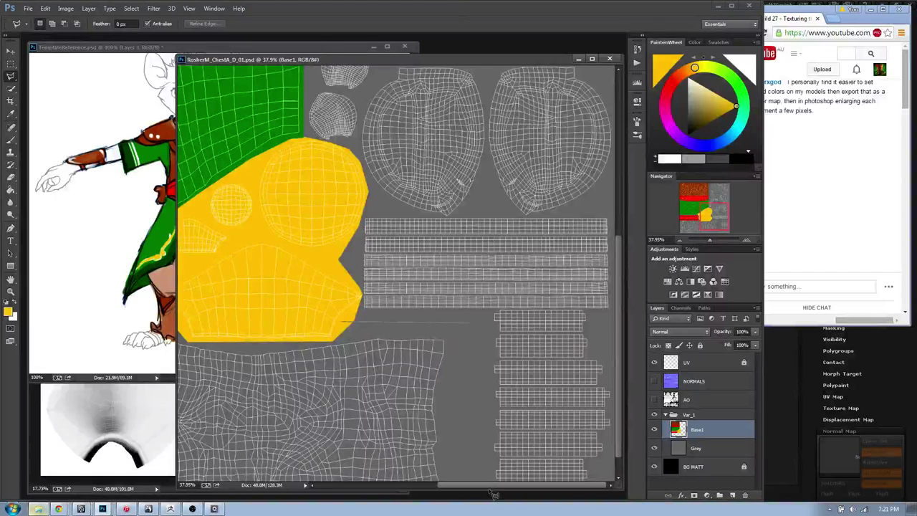
{"action": "scroll", "coordinate": [469, 373], "scroll_direction": "down", "scroll_amount": 1}
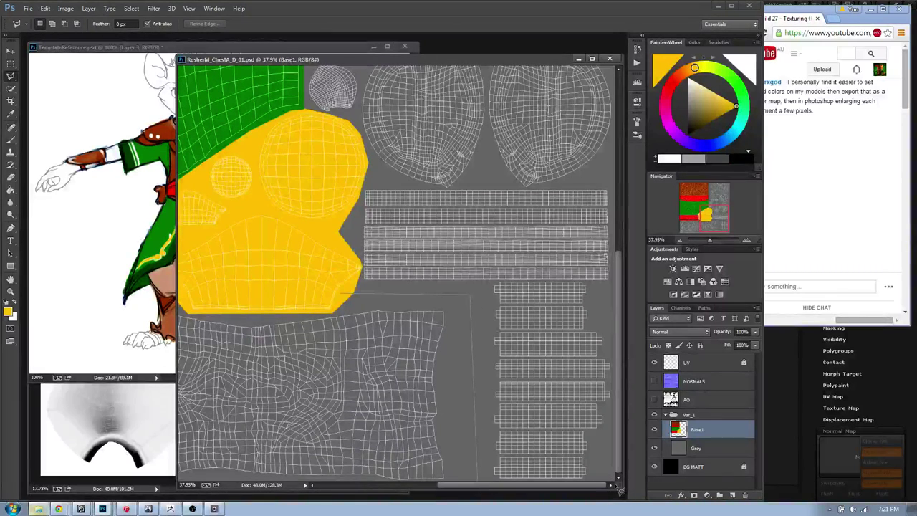
{"action": "scroll", "coordinate": [620, 358], "scroll_direction": "up", "scroll_amount": 10}
{"action": "scroll", "coordinate": [620, 363], "scroll_direction": "up", "scroll_amount": 3}
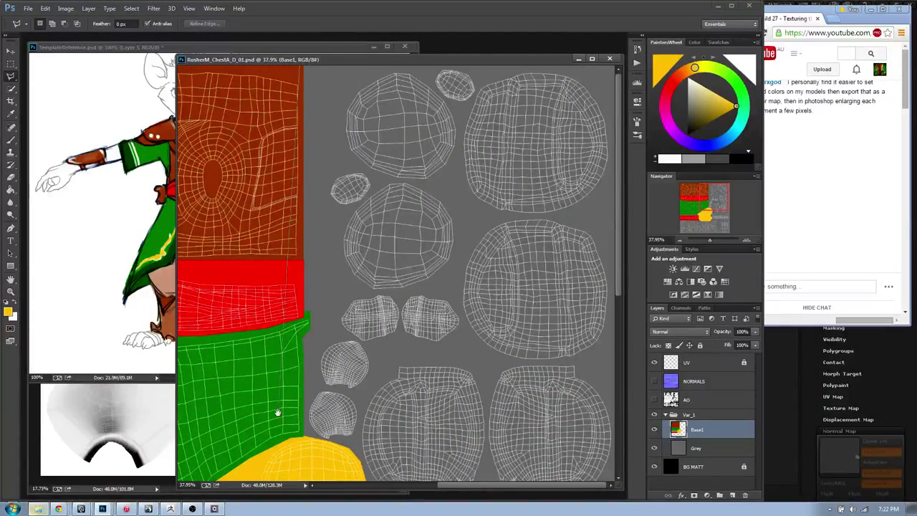
{"action": "scroll", "coordinate": [276, 215], "scroll_direction": "down", "scroll_amount": 5}
{"action": "left_click", "coordinate": [293, 182]}
{"action": "left_click", "coordinate": [292, 285]}
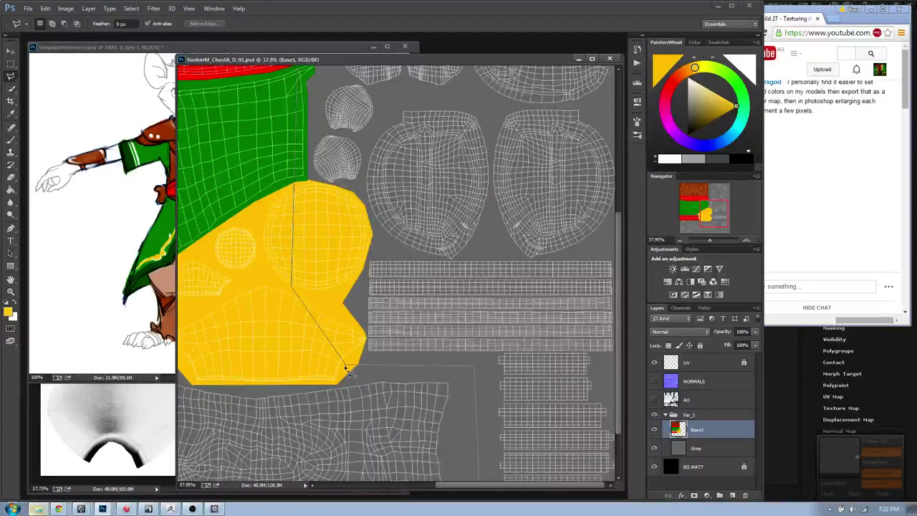
- Sample the torso's brown from the texture and fill the lassoed armor and strap UV area with it on the Base1 layer
{"action": "key", "text": "g"}
{"action": "left_click_drag", "start_coordinate": [341, 80], "coordinate": [388, 334]}
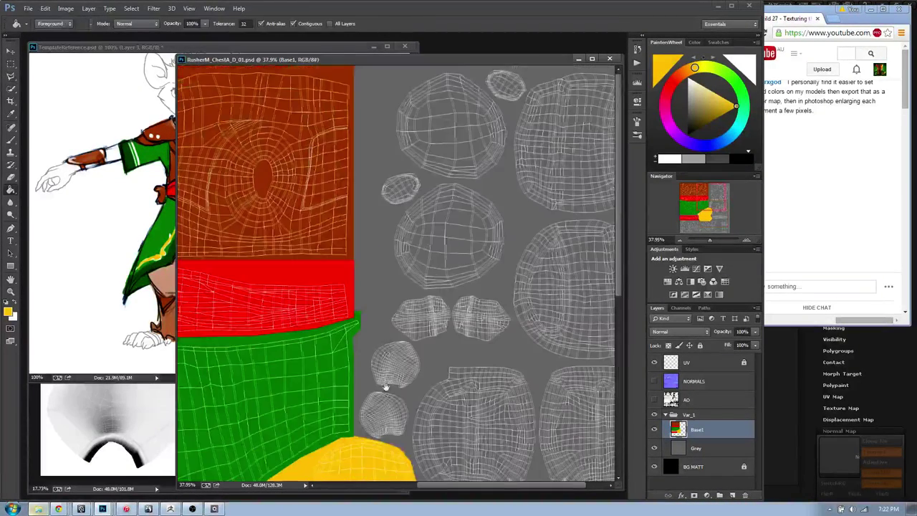
{"action": "left_click", "coordinate": [328, 73], "text": "alt"}
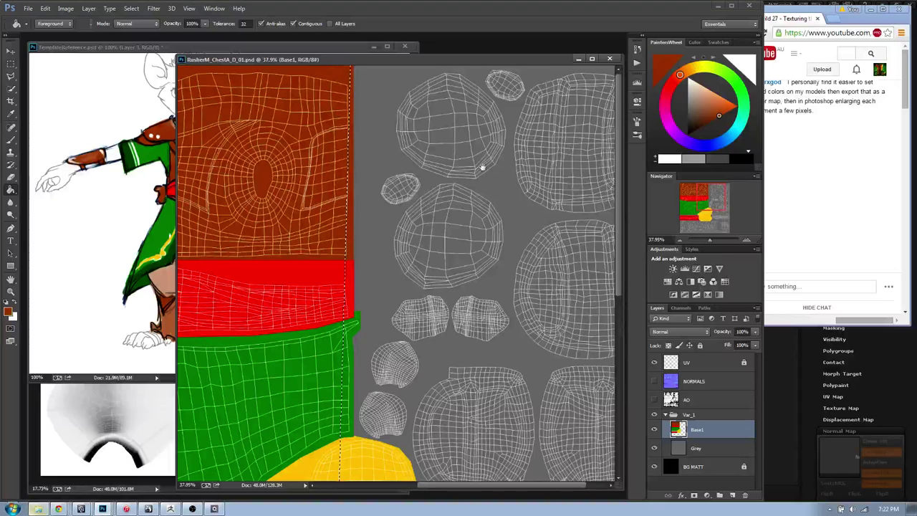
{"action": "left_click_drag", "start_coordinate": [485, 168], "coordinate": [461, 166]}
{"action": "left_click", "coordinate": [484, 190]}
- Deselect, and fill the grey area around the two sleeve UV islands at the texture's lower edge with the skirt's green
{"action": "scroll", "coordinate": [470, 281], "scroll_direction": "down", "scroll_amount": 4, "text": "alt"}
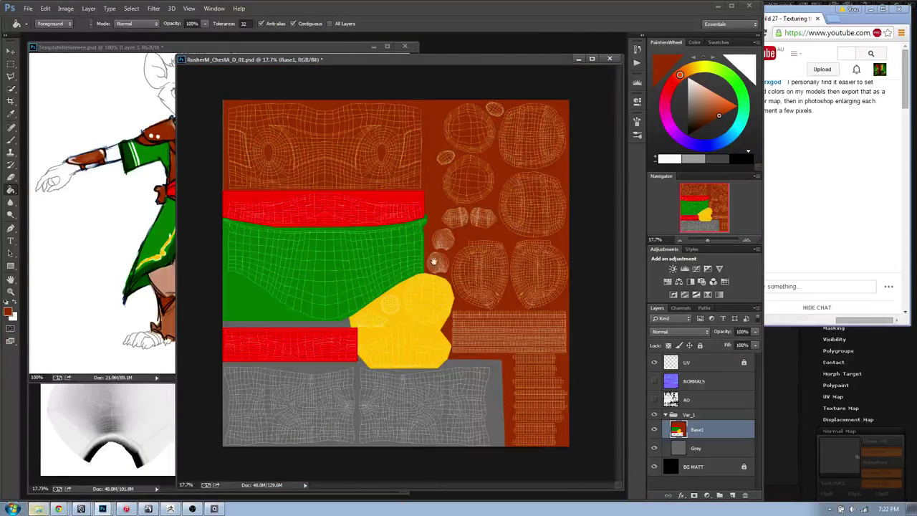
{"action": "scroll", "coordinate": [387, 338], "scroll_direction": "up", "scroll_amount": 3, "text": "alt"}
{"action": "left_click_drag", "start_coordinate": [387, 403], "coordinate": [404, 365]}
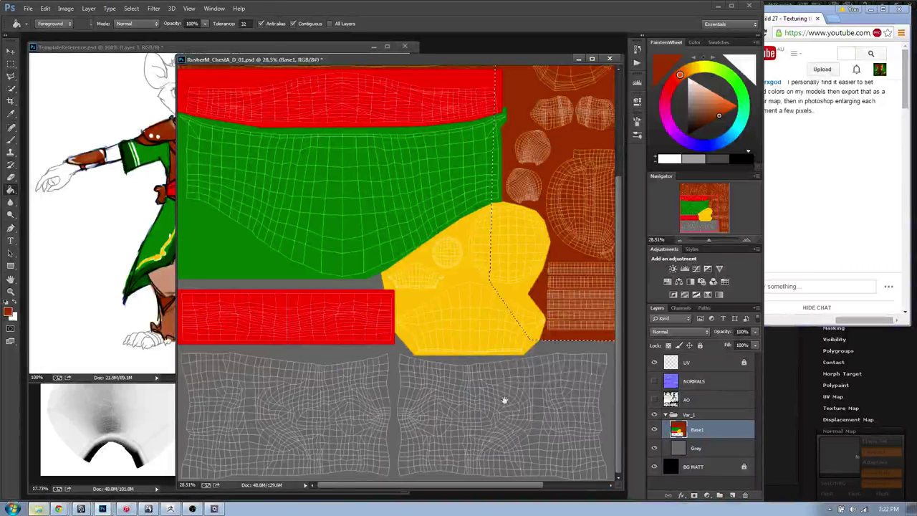
{"action": "key", "text": "m"}
{"action": "left_click", "coordinate": [552, 356]}
{"action": "key", "text": "g"}
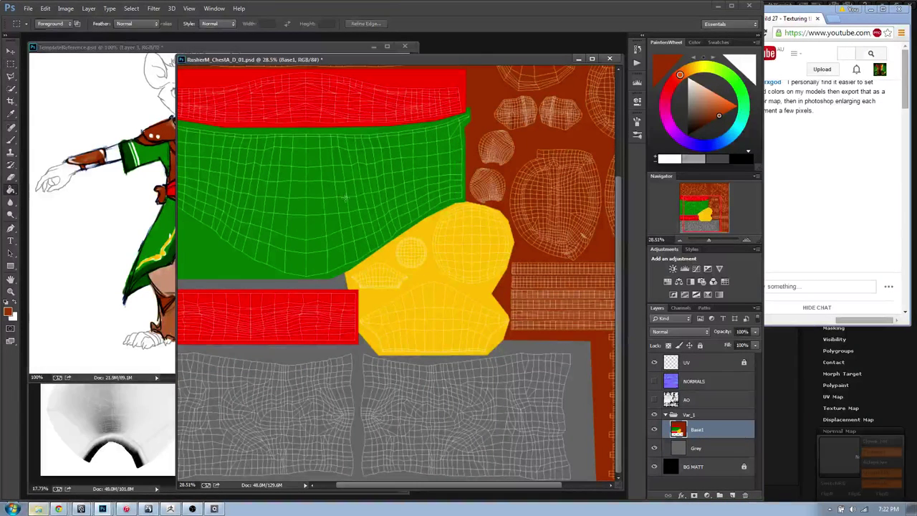
{"action": "left_click", "coordinate": [434, 423]}
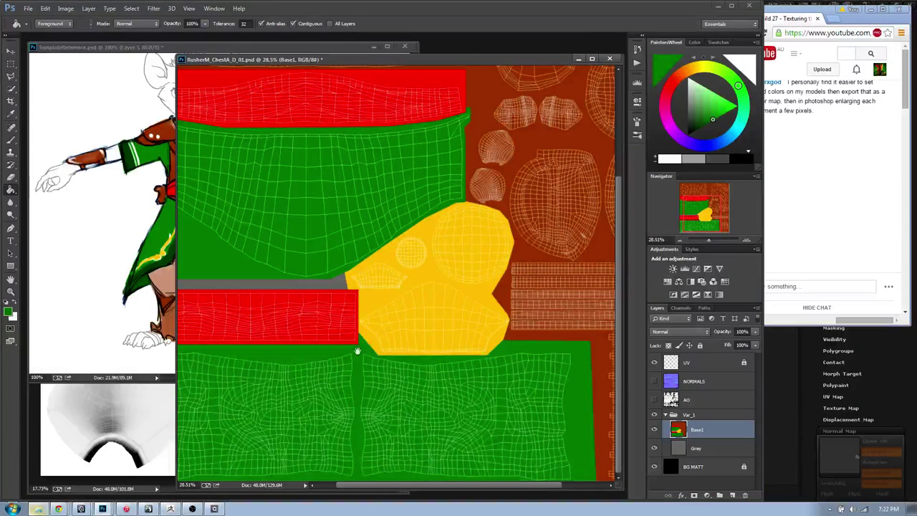
- Show the AO layer of the chest texture, hide the UV wireframe layer, and set the AO layer's blending mode to Multiply
{"action": "scroll", "coordinate": [356, 348], "scroll_direction": "down", "scroll_amount": 2, "text": "alt"}
{"action": "scroll", "coordinate": [368, 126], "scroll_direction": "up", "scroll_amount": 1, "text": "alt"}
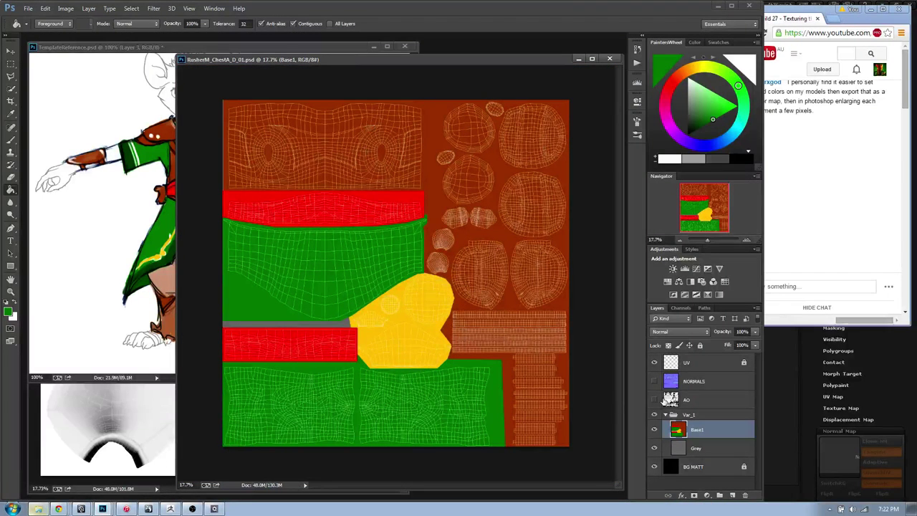
{"action": "left_click", "coordinate": [690, 399]}
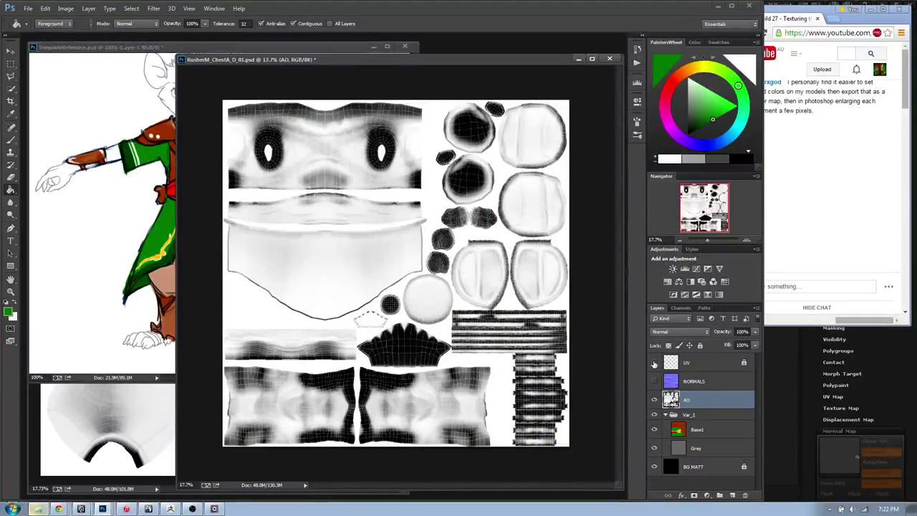
{"action": "left_click", "coordinate": [653, 363]}
{"action": "left_click", "coordinate": [664, 332]}
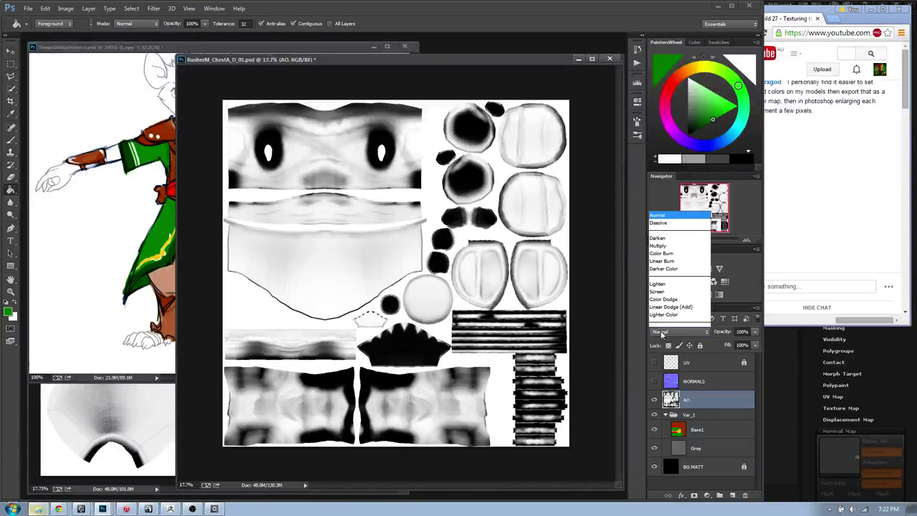
{"action": "left_click", "coordinate": [669, 331]}
{"action": "left_click", "coordinate": [670, 331]}
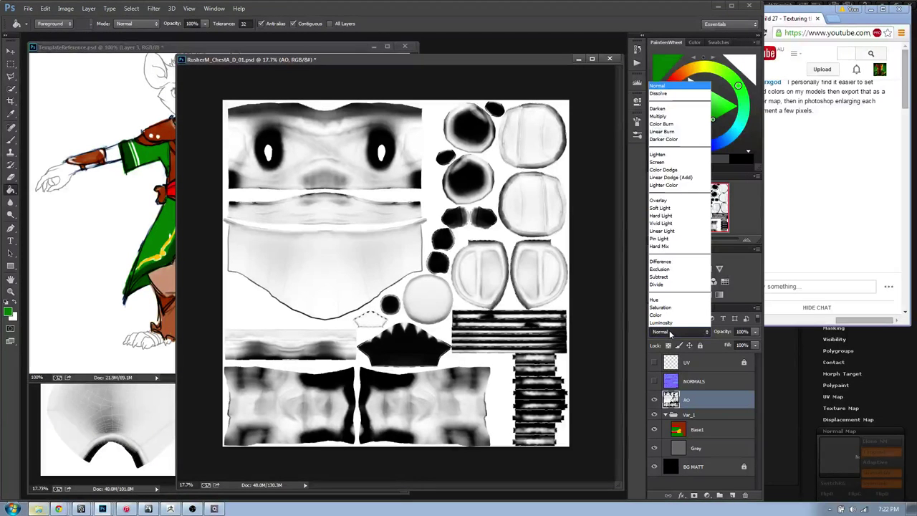
{"action": "left_click", "coordinate": [658, 117]}
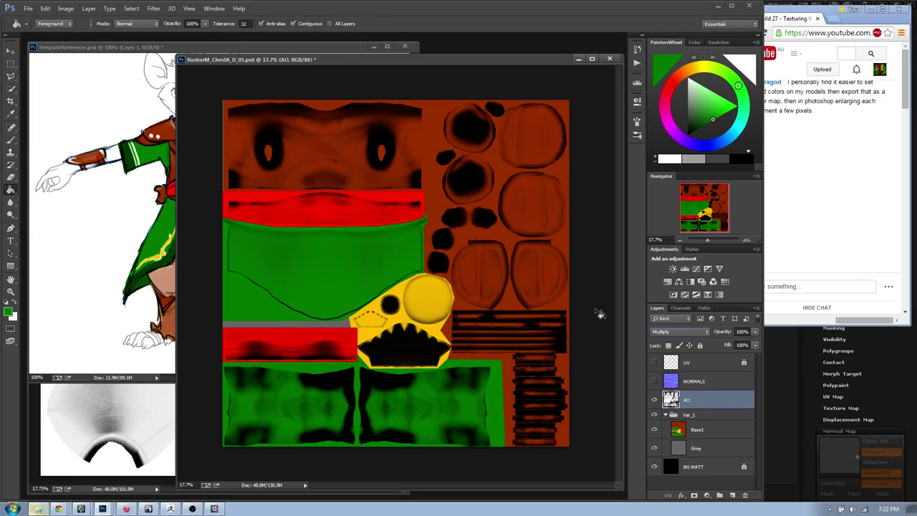
- Switch to Maya, move the Hypershade clear of the model, reload RusherM_ChestA_D_01.psd on file4, and inspect the recolored chest armor
{"action": "key", "text": "alt+Tab"}
{"action": "key", "text": "alt+Tab"}
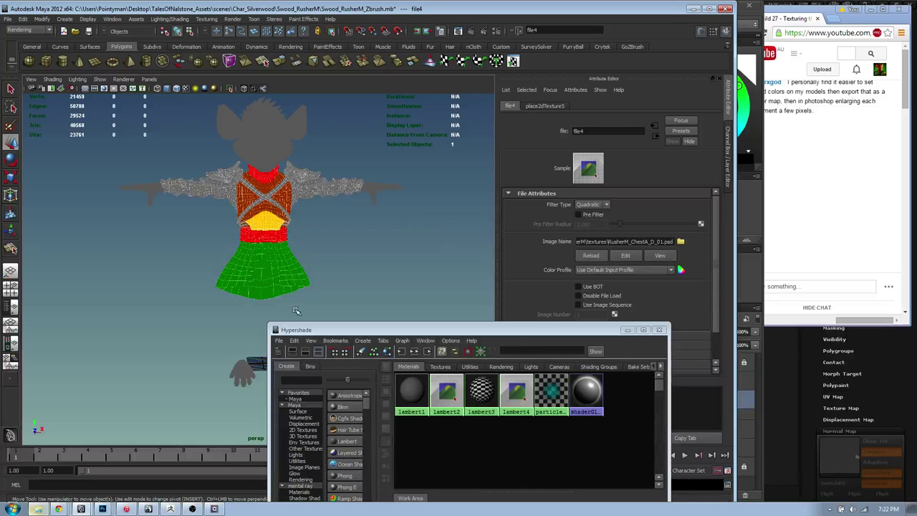
{"action": "left_click_drag", "start_coordinate": [295, 310], "coordinate": [394, 301], "text": "alt"}
{"action": "key", "text": "alt+Tab"}
{"action": "left_click_drag", "start_coordinate": [328, 169], "coordinate": [323, 202], "text": "alt"}
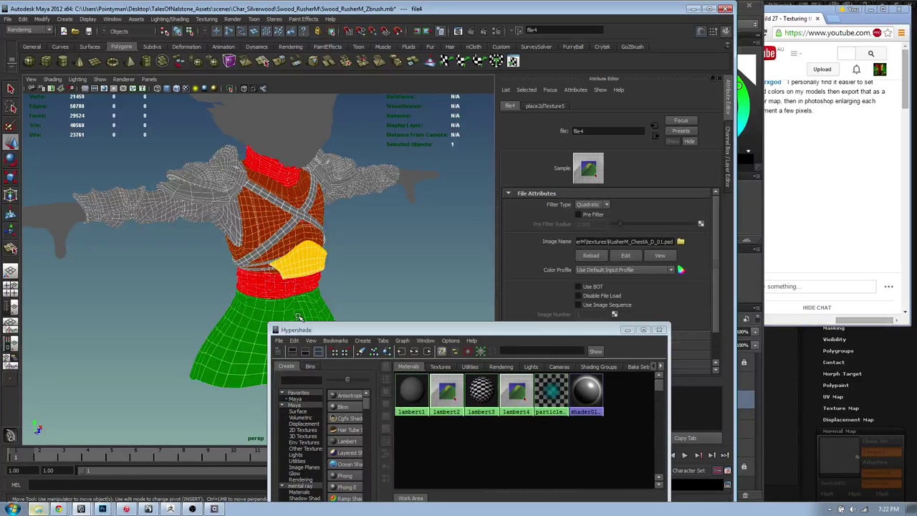
{"action": "left_click_drag", "start_coordinate": [521, 330], "coordinate": [559, 299]}
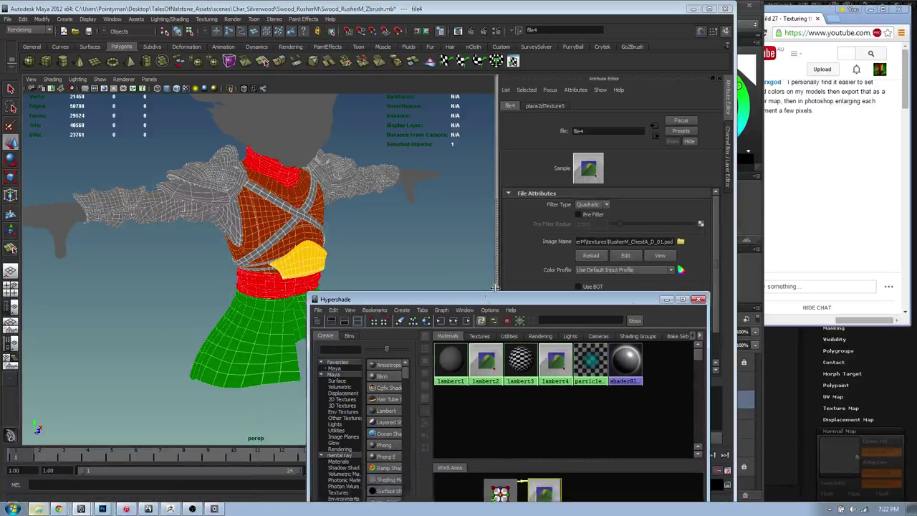
{"action": "left_click_drag", "start_coordinate": [472, 297], "coordinate": [420, 395]}
{"action": "left_click", "coordinate": [591, 256]}
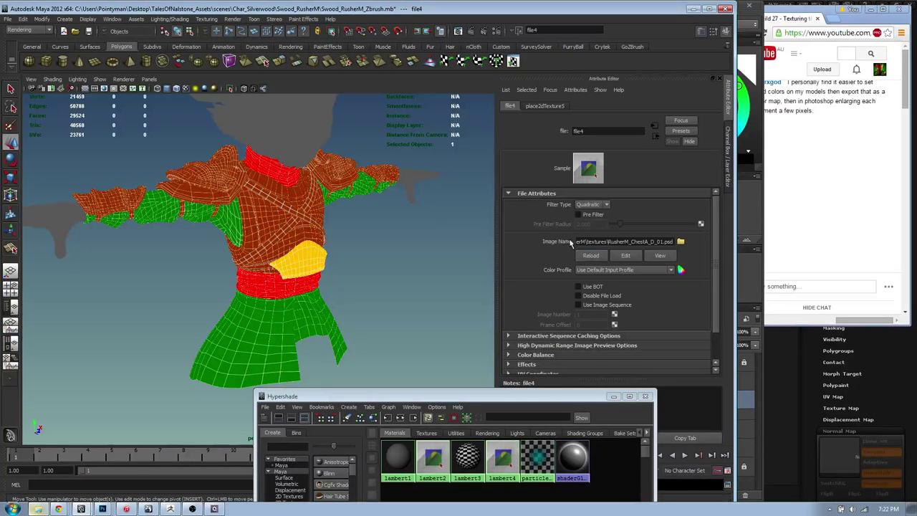
{"action": "left_click_drag", "start_coordinate": [241, 159], "coordinate": [381, 191], "text": "alt"}
{"action": "right_click_drag", "start_coordinate": [381, 191], "coordinate": [189, 246], "text": "alt"}
{"action": "left_click_drag", "start_coordinate": [188, 245], "coordinate": [311, 263], "text": "alt"}
- Return to Photoshop, check the chest colors against the character reference, and bring RusherM_LegsA_D_01.psd to the front
{"action": "key", "text": "alt+Tab"}
{"action": "key", "text": "alt+Tab"}
{"action": "key", "text": "alt+Tab"}
{"action": "left_click_drag", "start_coordinate": [175, 136], "coordinate": [418, 137]}
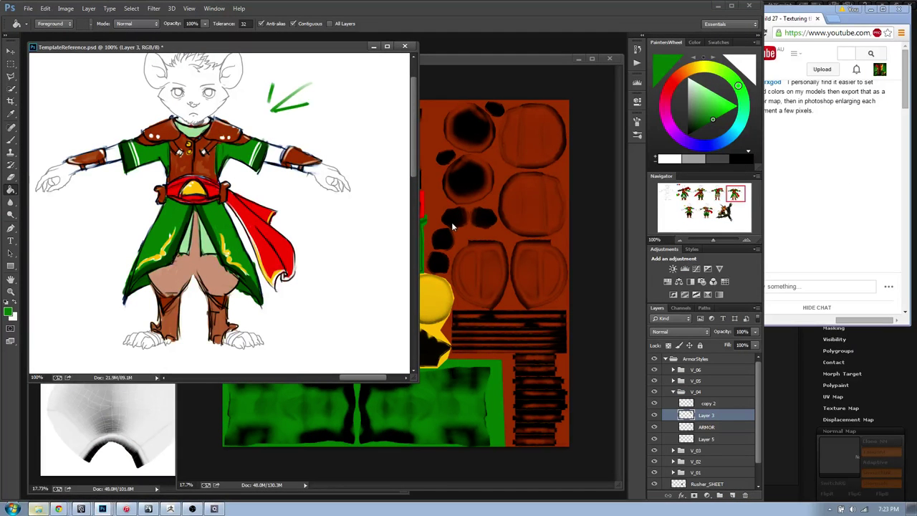
{"action": "key", "text": "alt+Tab"}
{"action": "left_click", "coordinate": [529, 84]}
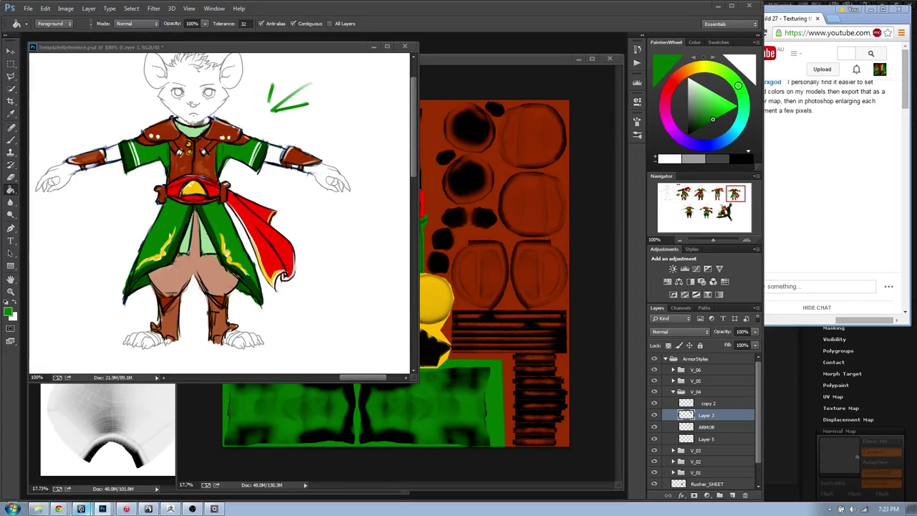
{"action": "left_click", "coordinate": [132, 385]}
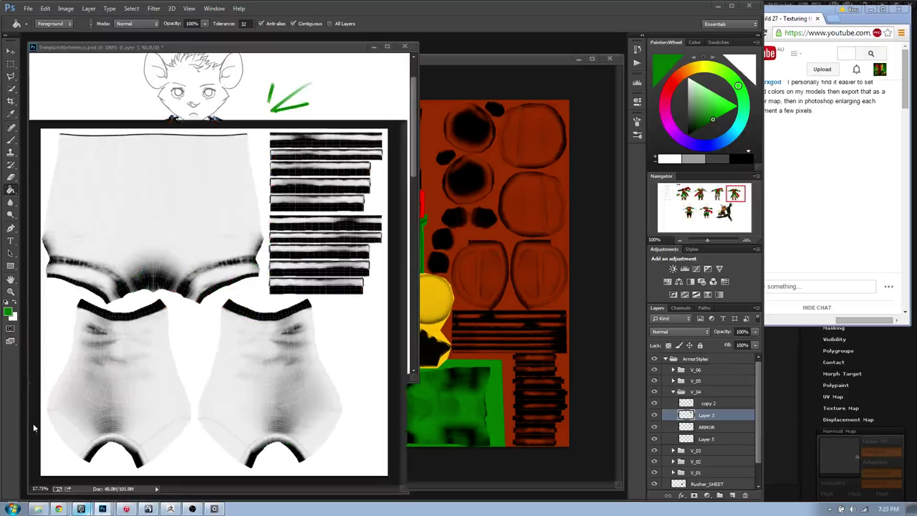
- Hide the legs texture's AO layer, show its UV wireframe over the grey base, and select the UV layer
{"action": "left_click", "coordinate": [653, 362]}
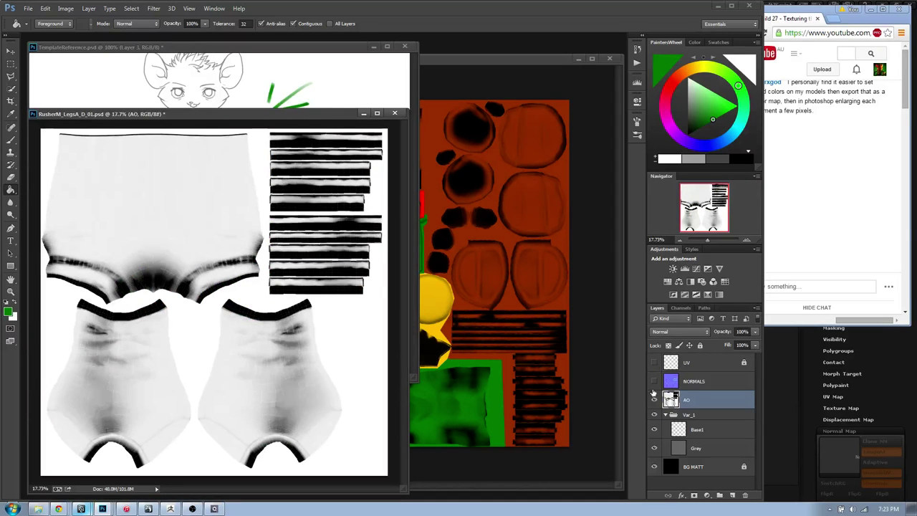
{"action": "left_click", "coordinate": [654, 399]}
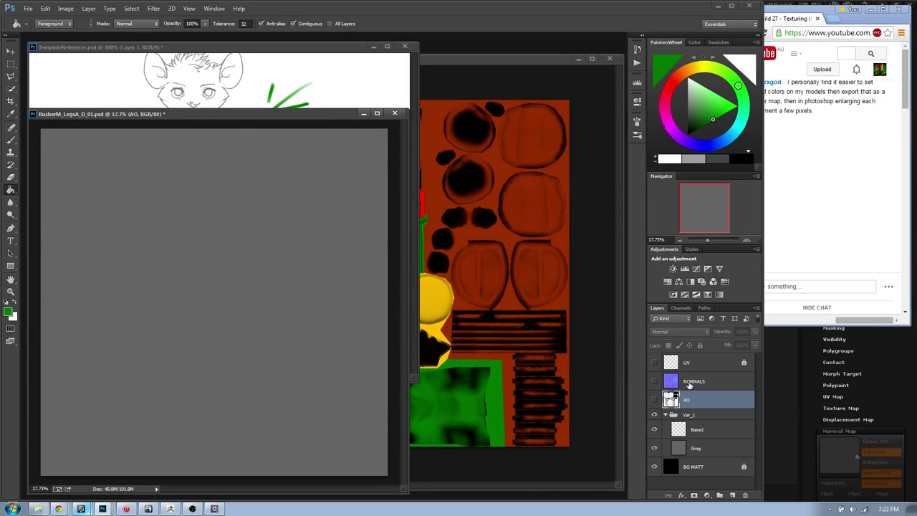
{"action": "left_click", "coordinate": [689, 381]}
{"action": "left_click", "coordinate": [653, 362]}
{"action": "left_click", "coordinate": [702, 362]}
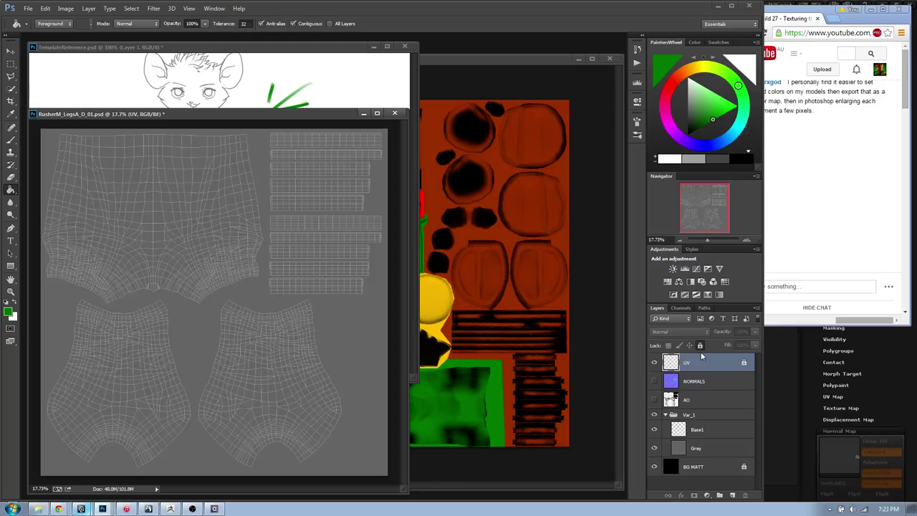
- Duplicate the legs texture's UV layer twice and merge the copies into a single UV layer to strengthen the wireframe lines
{"action": "right_click", "coordinate": [703, 361]}
{"action": "left_click", "coordinate": [738, 141]}
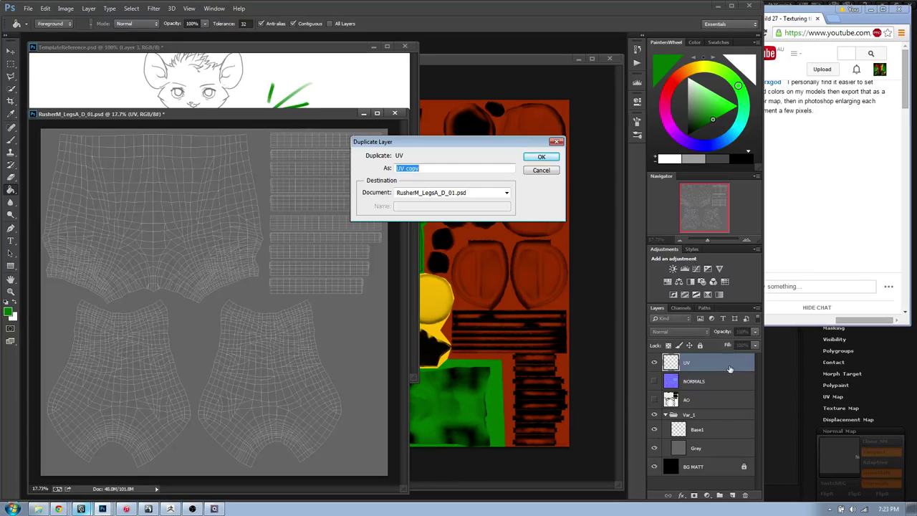
{"action": "left_click", "coordinate": [542, 158]}
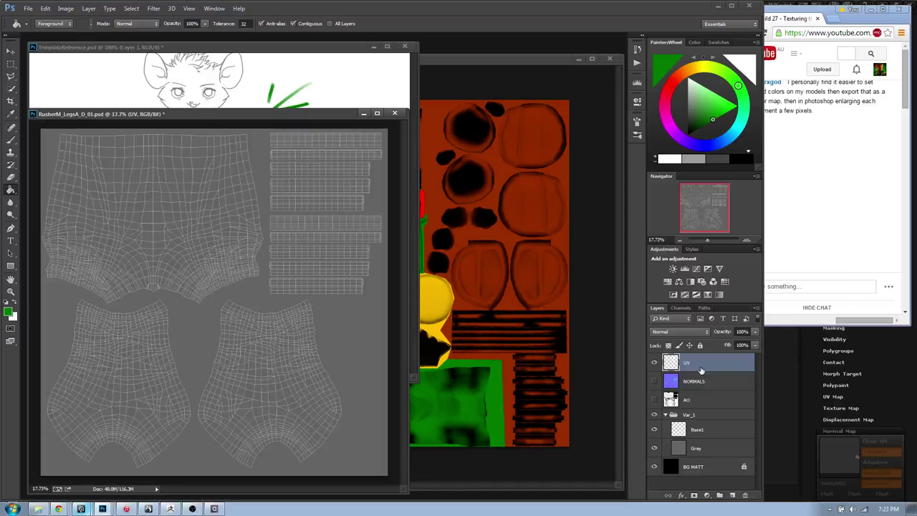
{"action": "right_click", "coordinate": [703, 367]}
{"action": "left_click", "coordinate": [760, 152]}
{"action": "key", "text": "Return"}
{"action": "left_click_drag", "start_coordinate": [721, 365], "coordinate": [715, 383]}
{"action": "left_click", "coordinate": [706, 364], "text": "shift"}
{"action": "key", "text": "ctrl+e"}
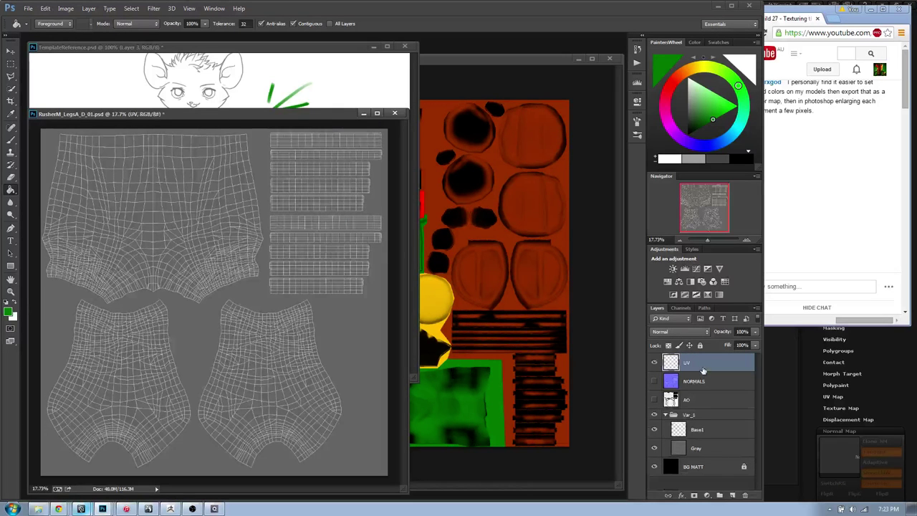
- Widen the legs texture document window, bring TemplateReference.psd to the front, and activate the Move tool
{"action": "scroll", "coordinate": [211, 317], "scroll_direction": "up", "scroll_amount": 3, "text": "alt"}
{"action": "left_click_drag", "start_coordinate": [406, 490], "coordinate": [557, 493]}
{"action": "scroll", "coordinate": [334, 348], "scroll_direction": "down", "scroll_amount": 3, "text": "alt"}
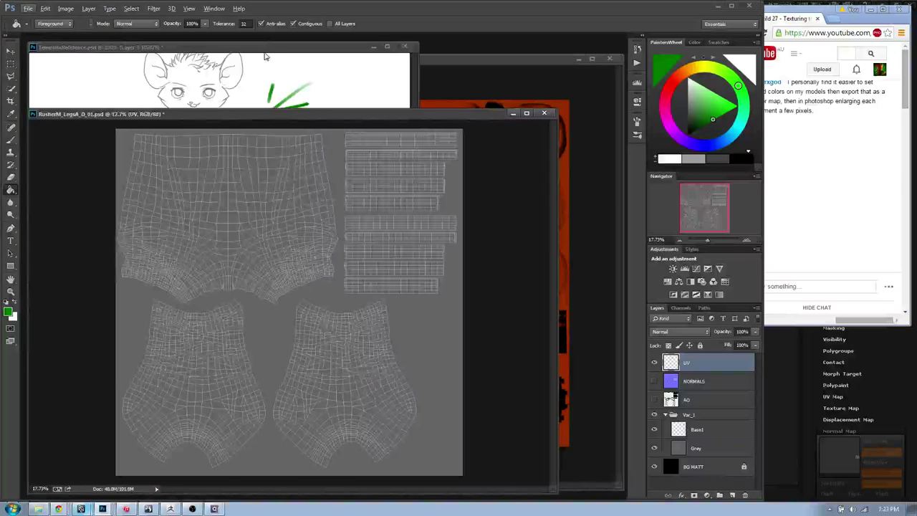
{"action": "left_click", "coordinate": [273, 66]}
{"action": "key", "text": "v"}
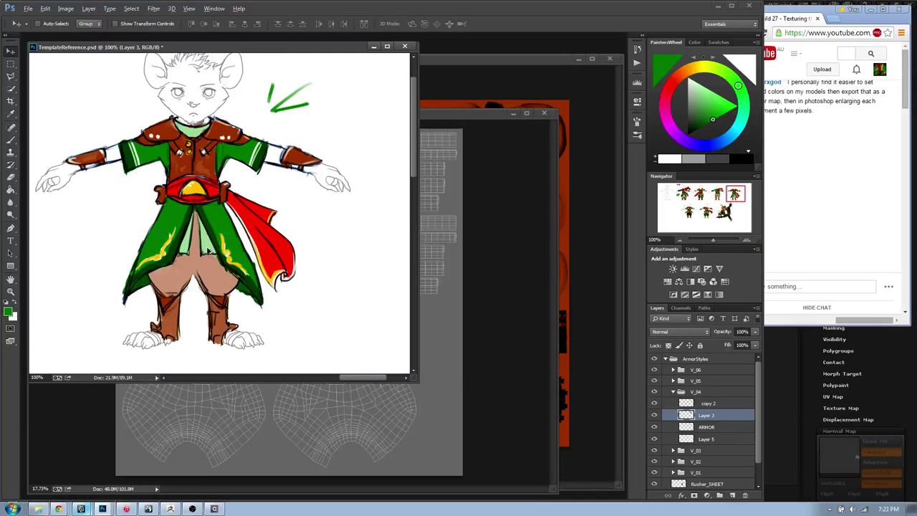
- Sample the trousers' tan color from the character reference with the Brush and select the Base1 layer of the legs texture
{"action": "key", "text": "b"}
{"action": "key", "text": "x"}
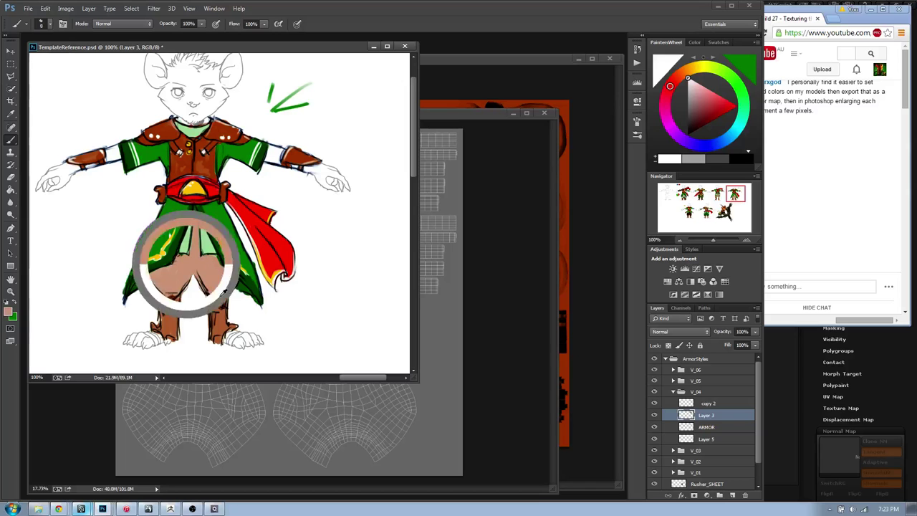
{"action": "left_click", "coordinate": [191, 260], "text": "alt"}
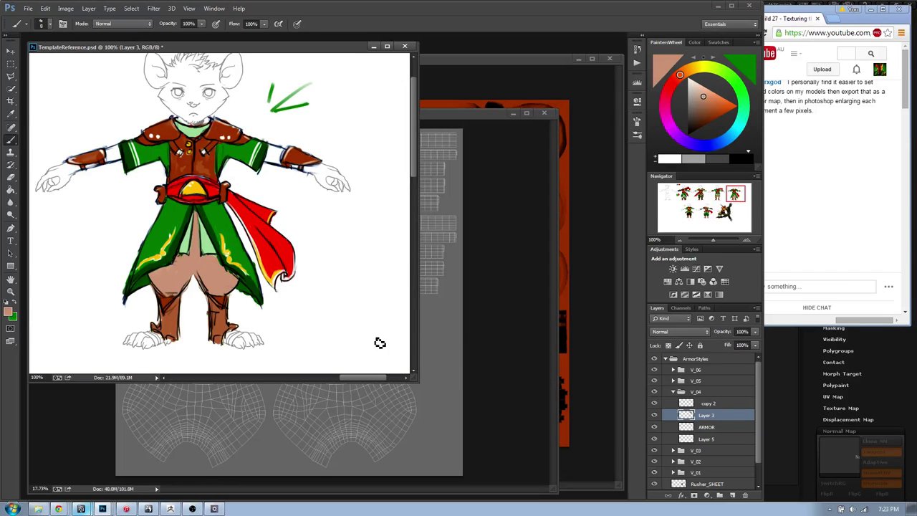
{"action": "left_click", "coordinate": [462, 116]}
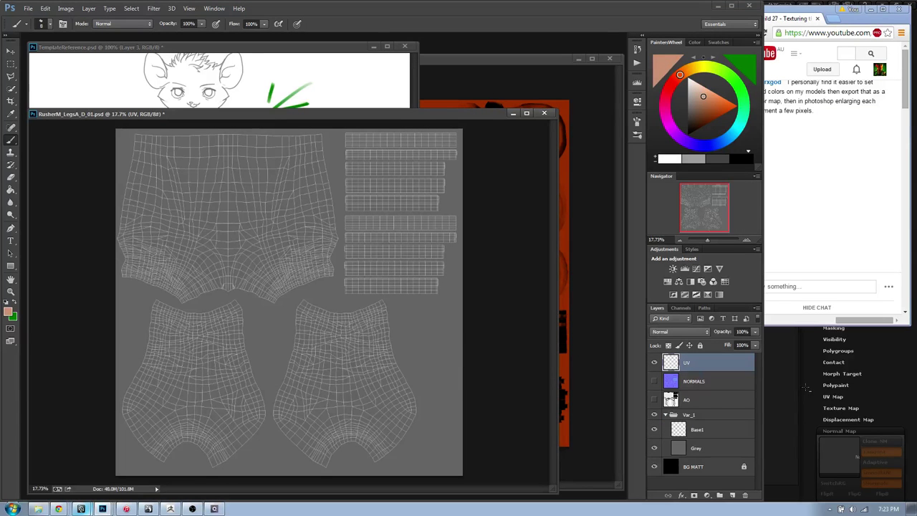
{"action": "left_click", "coordinate": [705, 432]}
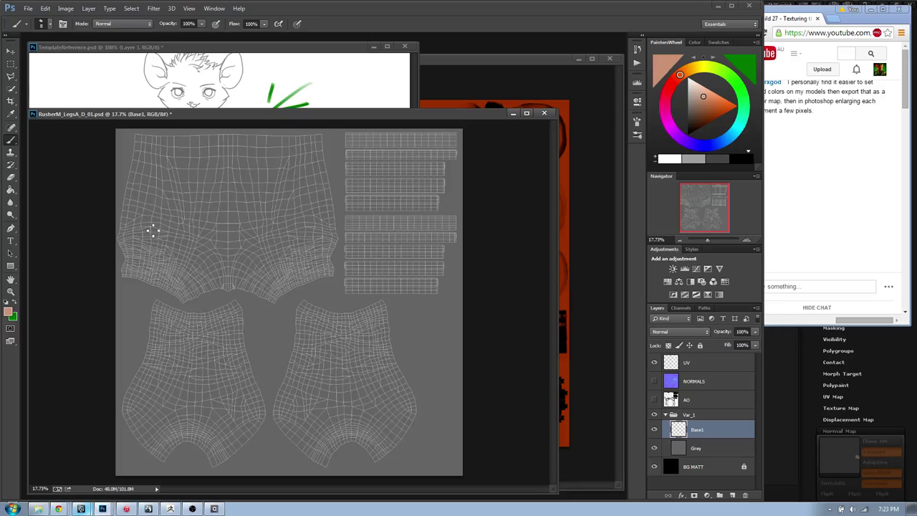
- Select the rectangular area around the strap UVs and fill it with the reddish brown sampled from the chest texture
{"action": "key", "text": "m"}
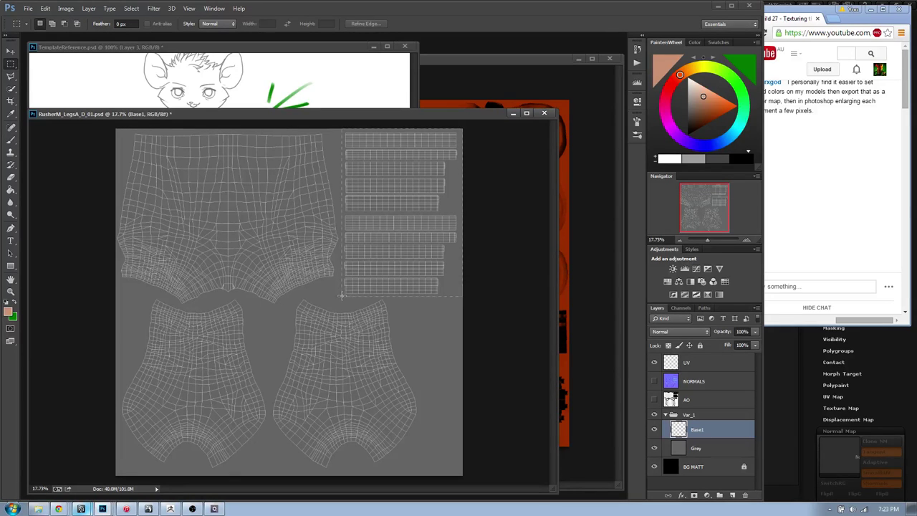
{"action": "key", "text": "g"}
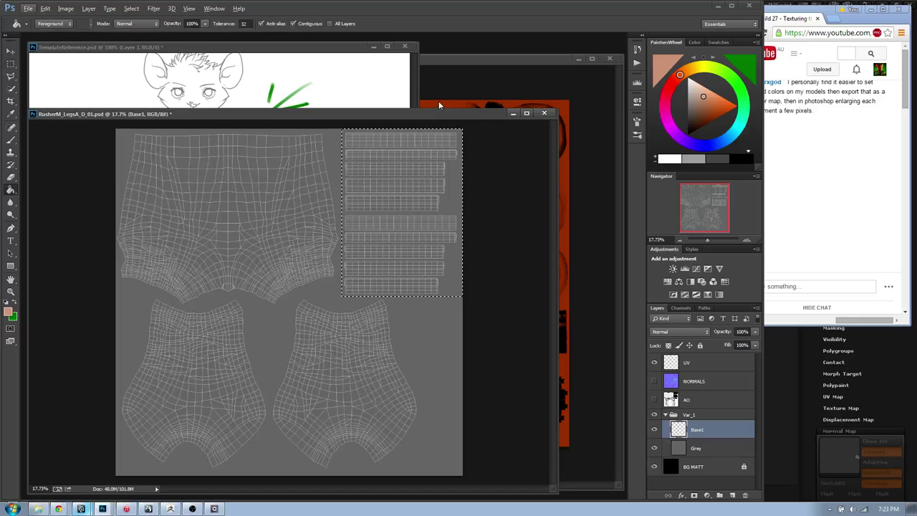
{"action": "left_click", "coordinate": [448, 69]}
{"action": "left_click", "coordinate": [433, 116], "text": "alt"}
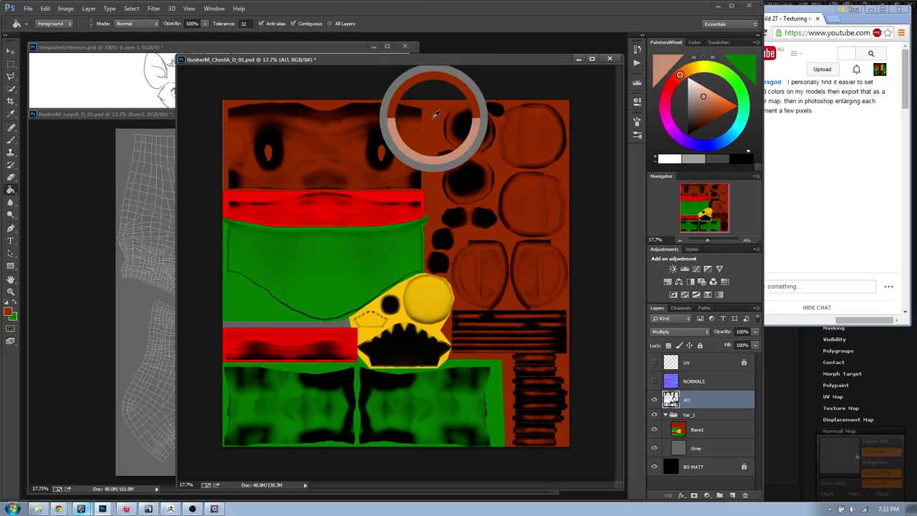
{"action": "left_click", "coordinate": [95, 112]}
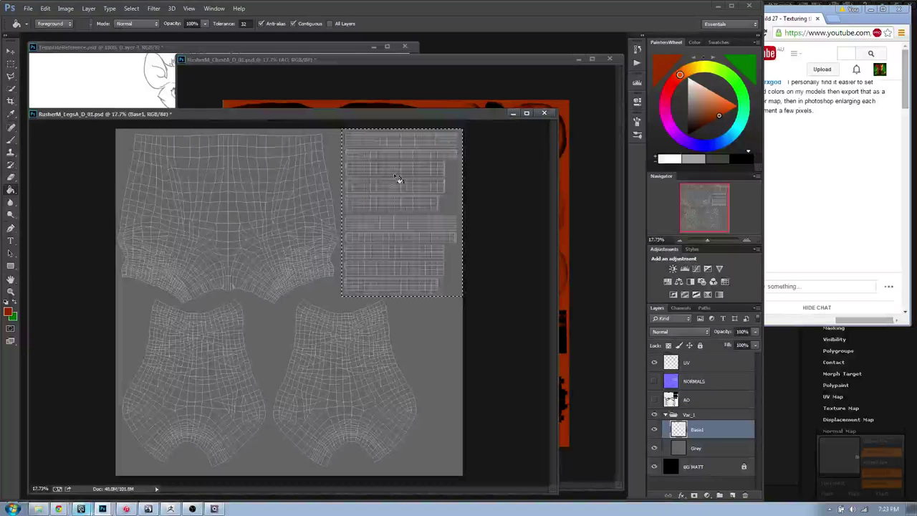
{"action": "left_click", "coordinate": [398, 179]}
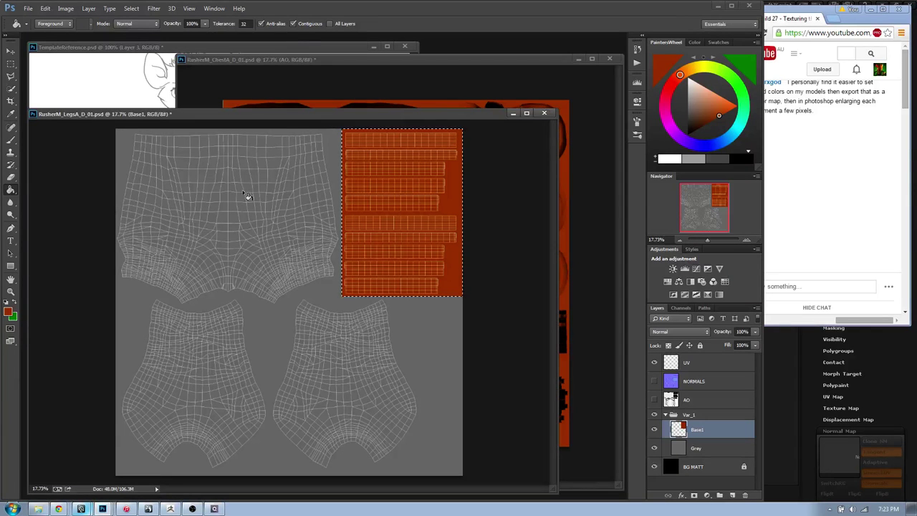
- Clear the strap selection and outline the trousers' UV shell with a Polygonal Lasso selection
{"action": "key", "text": "l"}
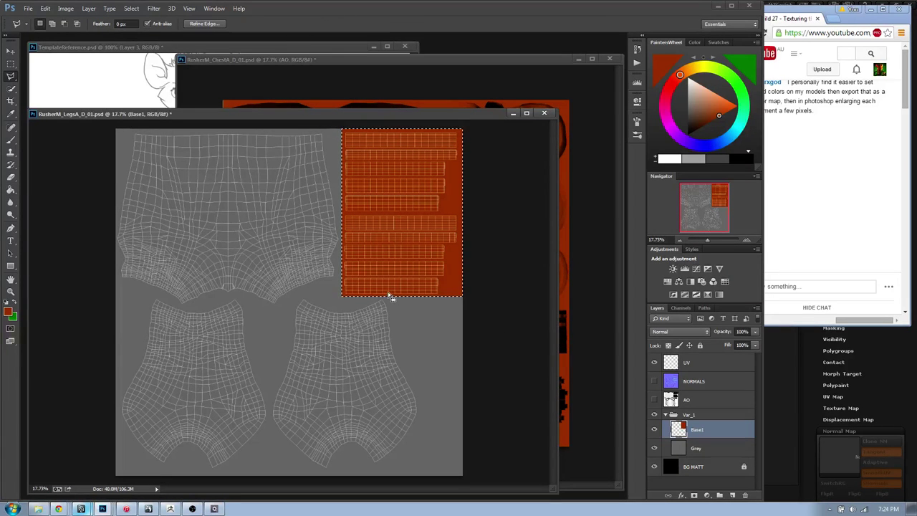
{"action": "key", "text": "ctrl+d"}
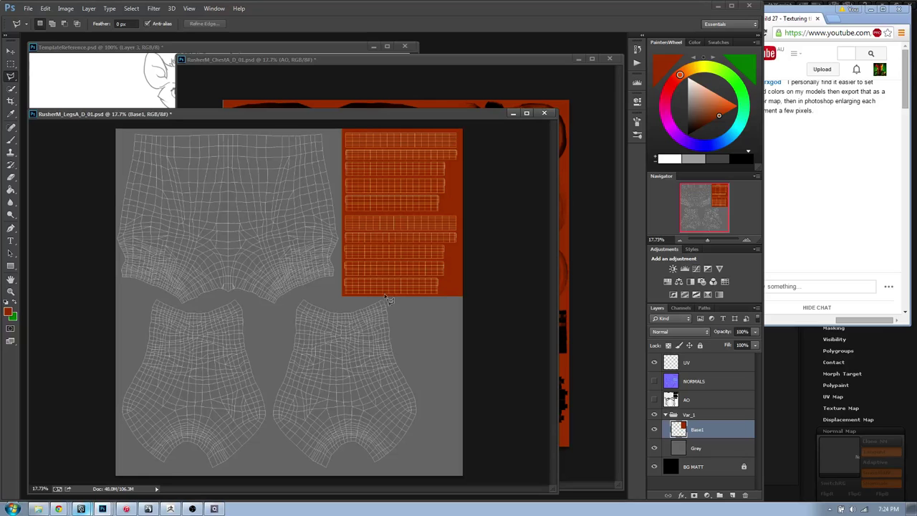
{"action": "key", "text": "Escape"}
{"action": "left_click", "coordinate": [112, 297]}
{"action": "left_click", "coordinate": [98, 125]}
{"action": "left_click", "coordinate": [343, 121]}
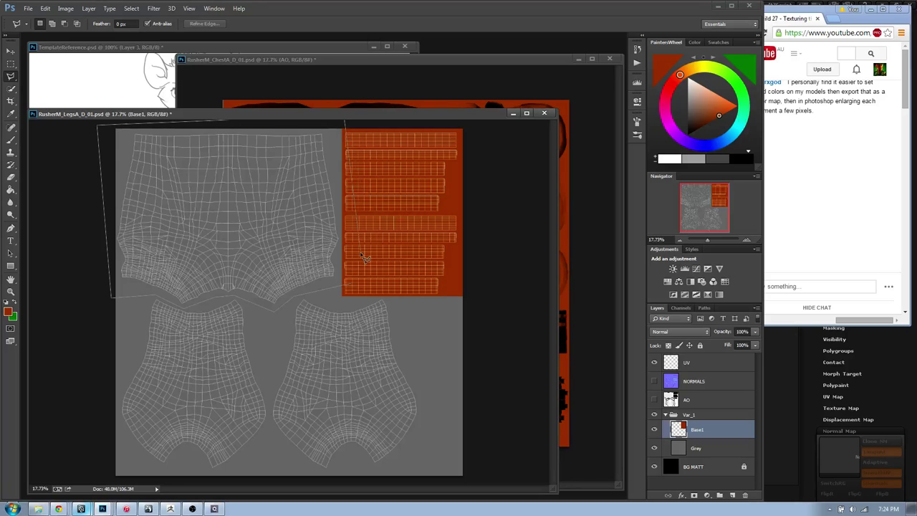
{"action": "double_click", "coordinate": [361, 254]}
- Fill the trousers selection with the tan sampled from the reference's trousers and deselect
{"action": "key", "text": "g"}
{"action": "left_click", "coordinate": [146, 47]}
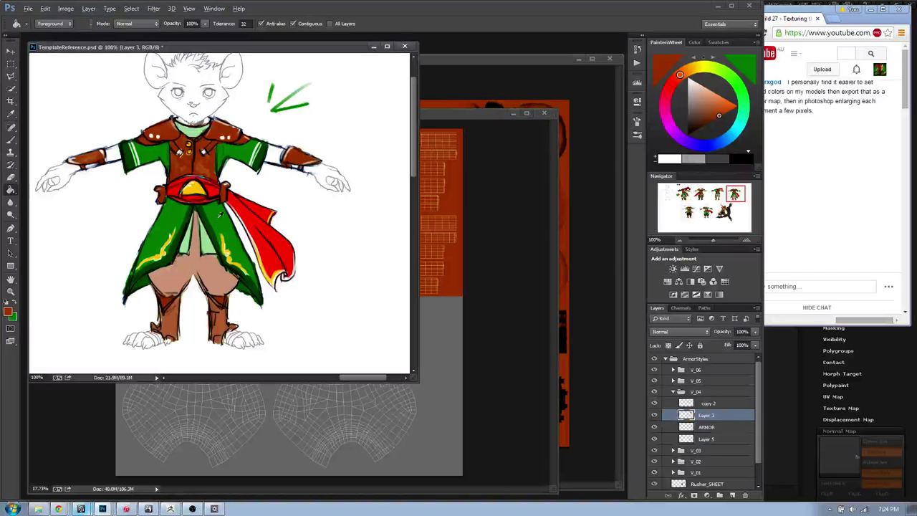
{"action": "left_click", "coordinate": [213, 270], "text": "alt"}
{"action": "left_click", "coordinate": [461, 114]}
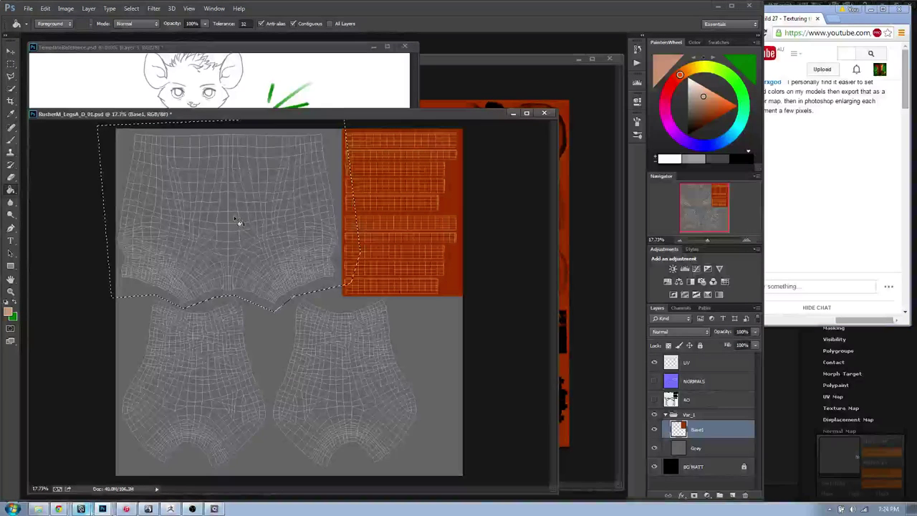
{"action": "left_click", "coordinate": [241, 222]}
{"action": "key", "text": "ctrl+d"}
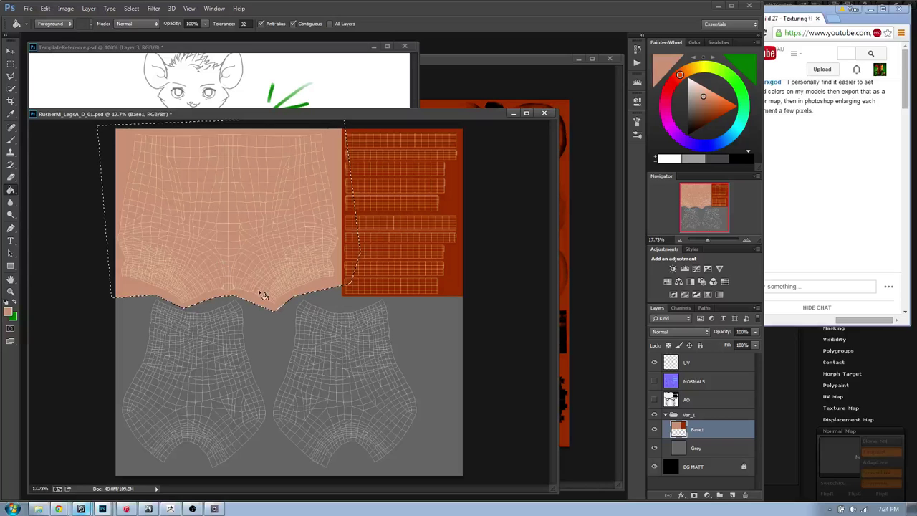
- Sample the boots' brown from the character reference and fill the remaining area around the two lower-leg UV shells
{"action": "key", "text": "m"}
{"action": "key", "text": "g"}
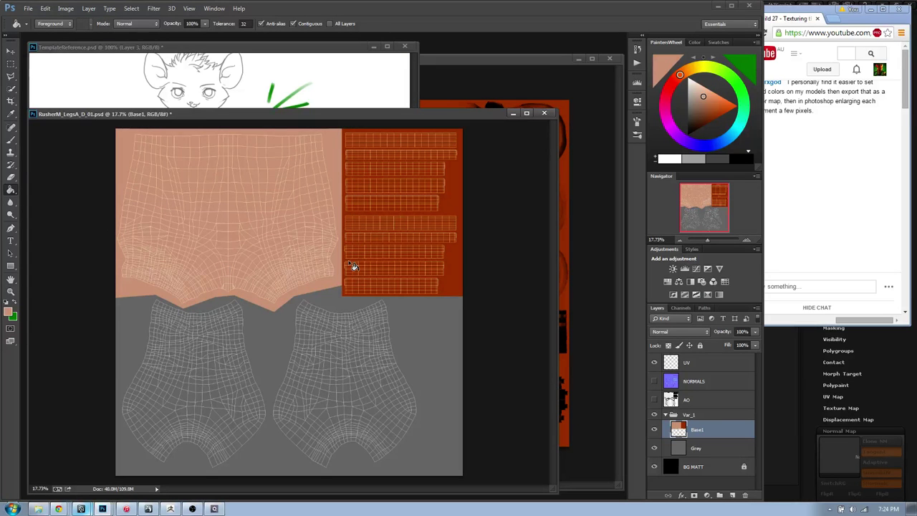
{"action": "left_click", "coordinate": [353, 44]}
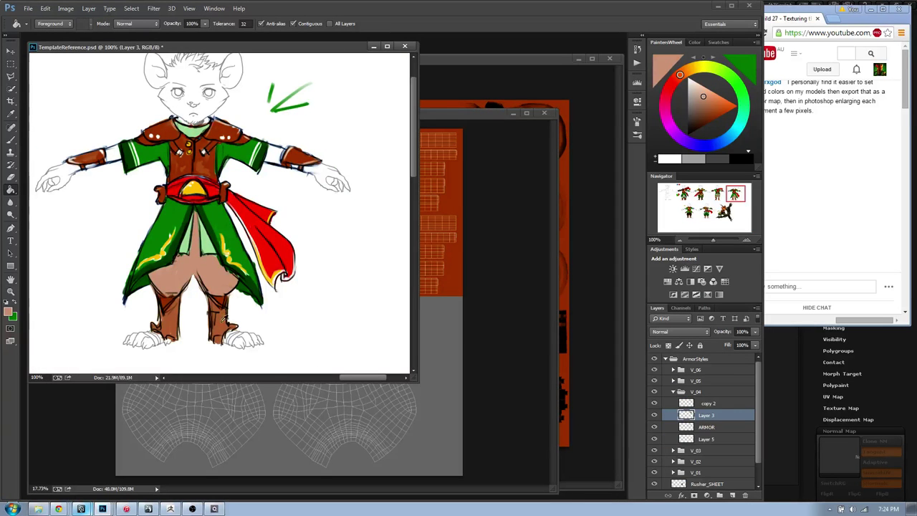
{"action": "left_click", "coordinate": [480, 278], "text": "alt"}
{"action": "left_click", "coordinate": [447, 112]}
{"action": "left_click", "coordinate": [165, 433]}
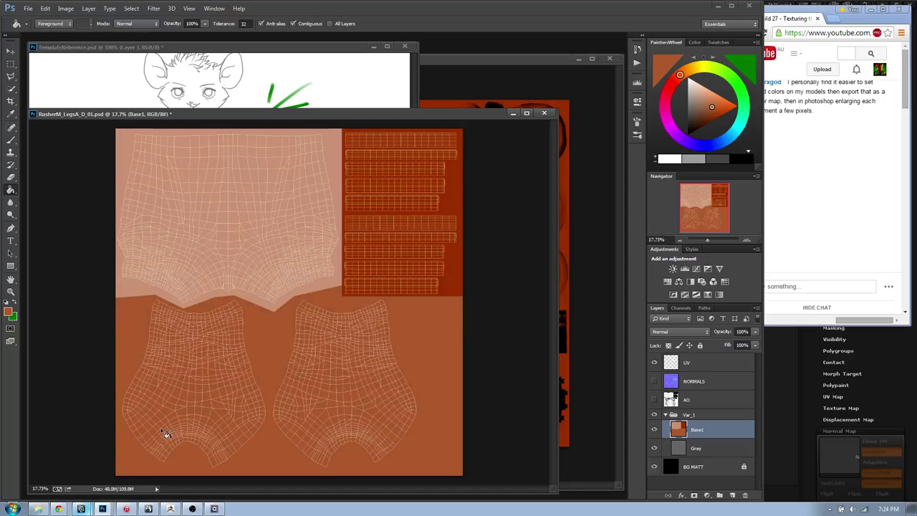
- Show the legs texture's AO layer and set its blending mode to Multiply
{"action": "key", "text": "m"}
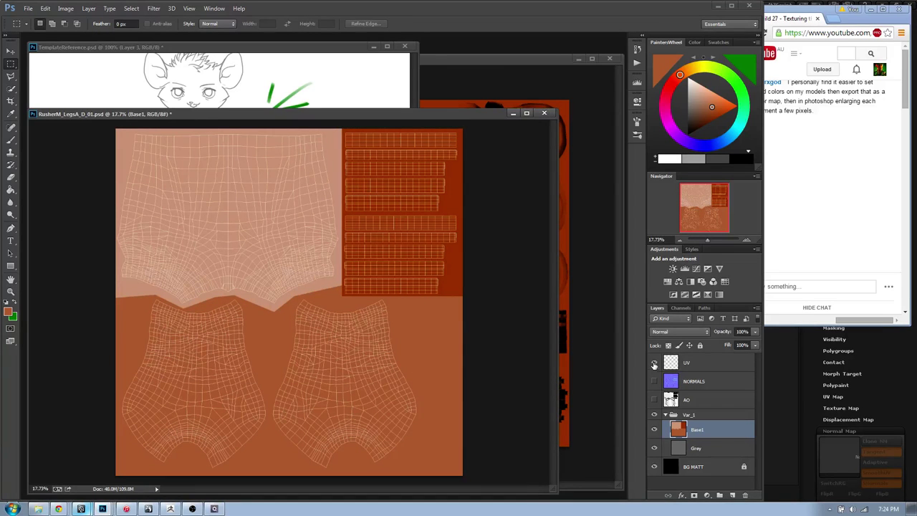
{"action": "left_click", "coordinate": [654, 399]}
{"action": "left_click", "coordinate": [692, 401]}
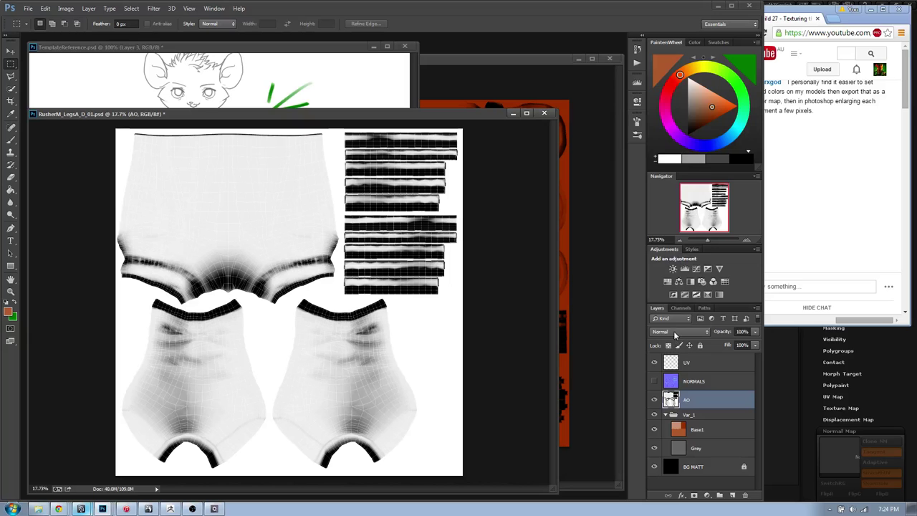
{"action": "left_click", "coordinate": [677, 332]}
{"action": "left_click", "coordinate": [670, 117]}
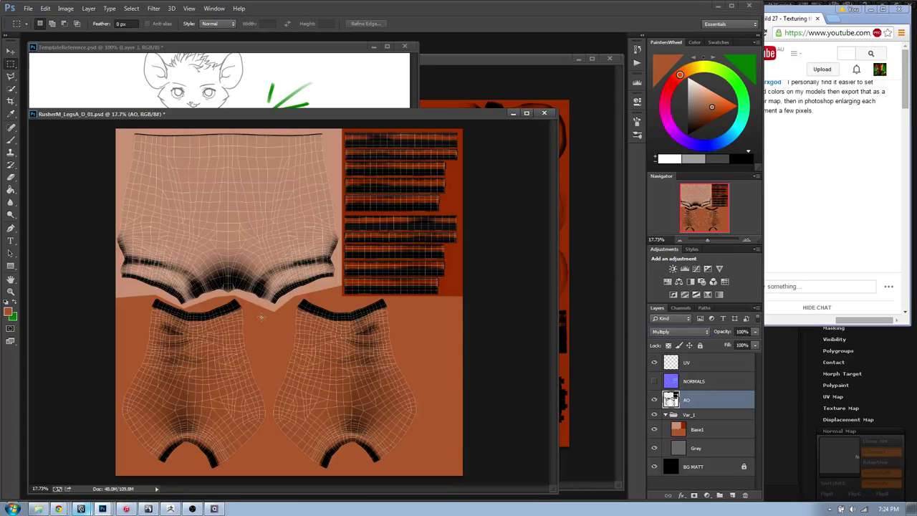
- Hide the UV wireframe layer and save the legs texture document
{"action": "left_click", "coordinate": [653, 361]}
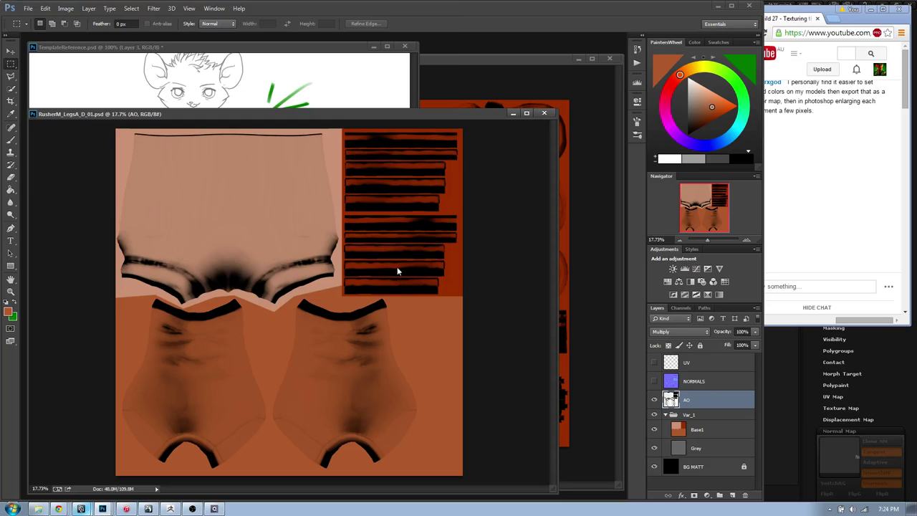
{"action": "key", "text": "ctrl+shift+s"}
{"action": "key", "text": "Escape"}
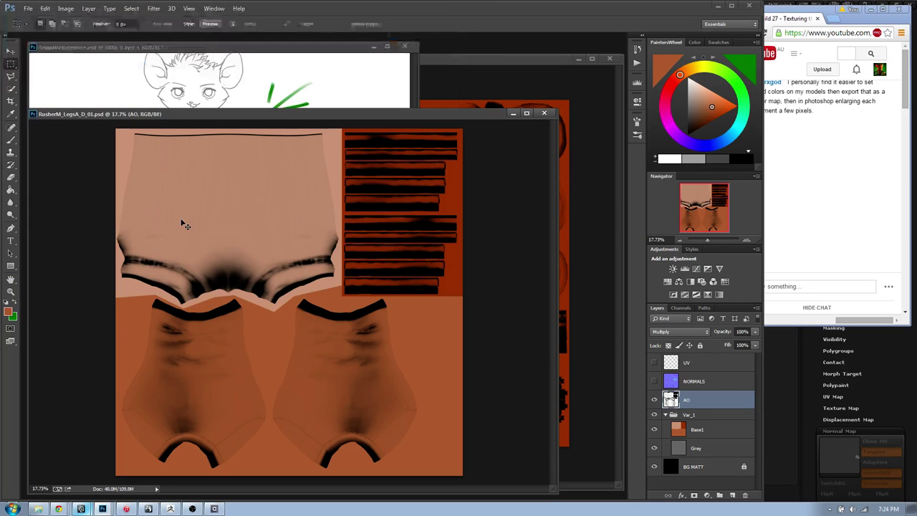
- Switch to Maya, open the Channel Box and Layer Editor, and make the LEGS display layer visible
{"action": "key", "text": "alt+Tab"}
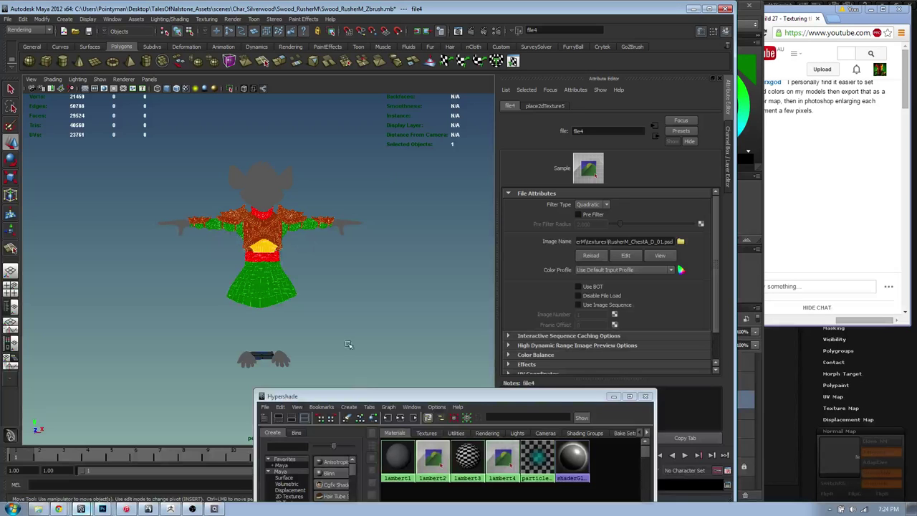
{"action": "left_click_drag", "start_coordinate": [369, 391], "coordinate": [411, 379]}
{"action": "middle_click_drag", "start_coordinate": [386, 314], "coordinate": [374, 213], "text": "alt"}
{"action": "key", "text": "ctrl+a"}
{"action": "middle_click_drag", "start_coordinate": [434, 241], "coordinate": [363, 197], "text": "alt"}
{"action": "left_click_drag", "start_coordinate": [487, 380], "coordinate": [334, 321]}
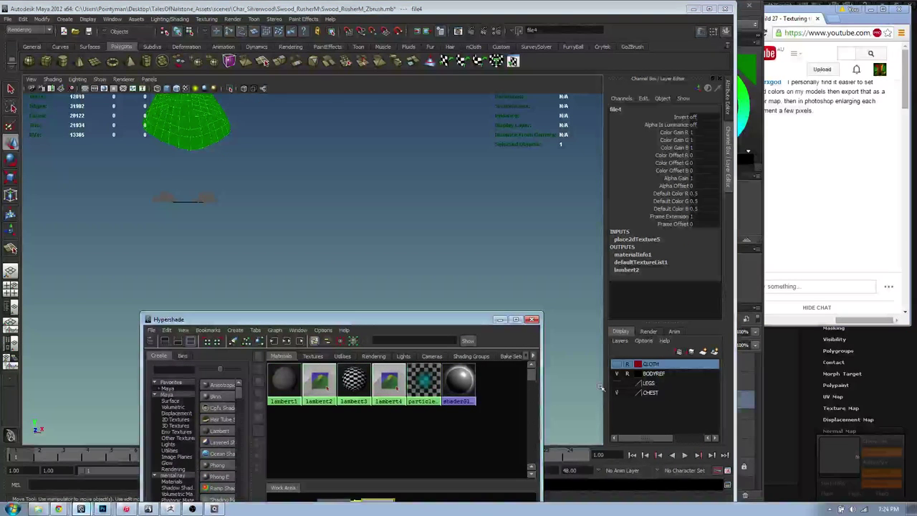
{"action": "left_click", "coordinate": [616, 384]}
{"action": "middle_click_drag", "start_coordinate": [234, 165], "coordinate": [349, 270], "text": "alt"}
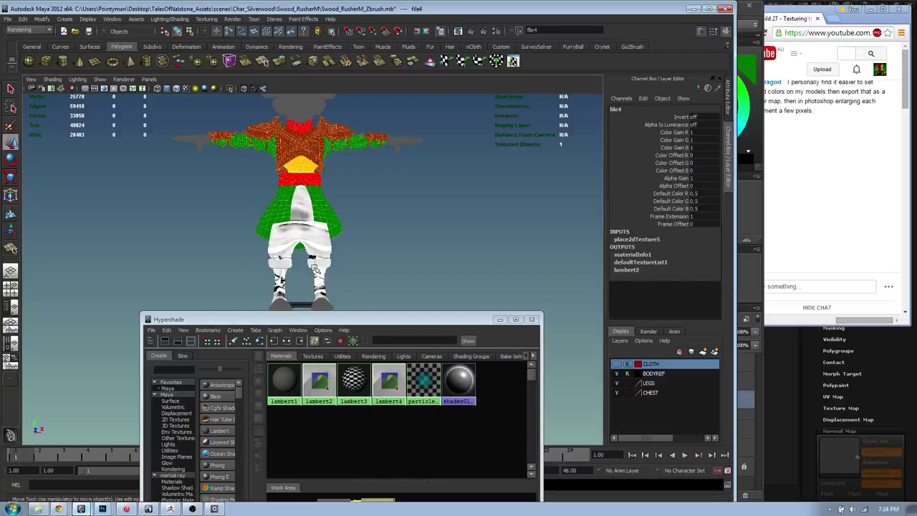
- Select the leg meshes, graph the lambert4 material's network in the Hypershade, and open its file3 texture node
{"action": "left_click_drag", "start_coordinate": [351, 288], "coordinate": [267, 211]}
{"action": "left_click_drag", "start_coordinate": [337, 235], "coordinate": [351, 255], "text": "alt"}
{"action": "left_click", "coordinate": [351, 340]}
{"action": "left_click_drag", "start_coordinate": [360, 320], "coordinate": [389, 219]}
{"action": "left_click", "coordinate": [374, 282]}
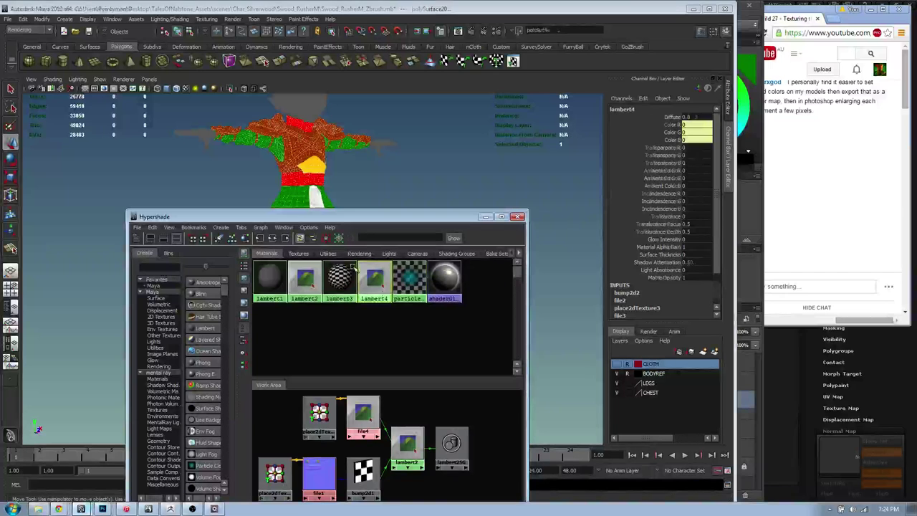
{"action": "left_click", "coordinate": [272, 239]}
{"action": "double_click", "coordinate": [364, 413]}
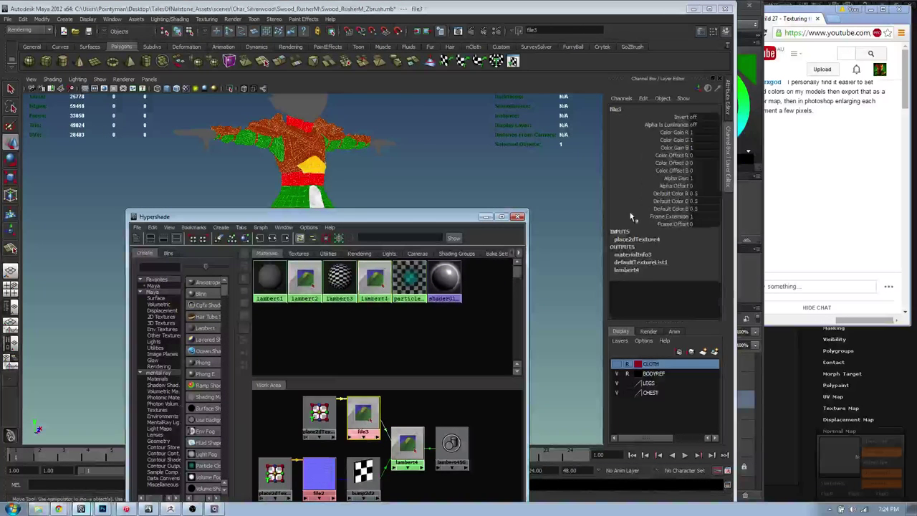
- Load RusherM_LegsA_D_01.psd as the file3 node's image and move the Hypershade window off the model
{"action": "left_click", "coordinate": [680, 243]}
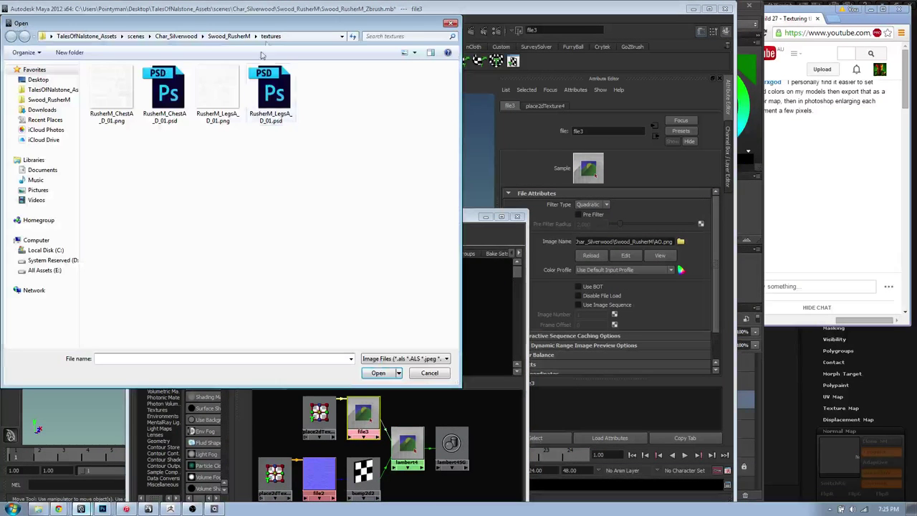
{"action": "left_click", "coordinate": [295, 106]}
{"action": "left_click", "coordinate": [389, 383]}
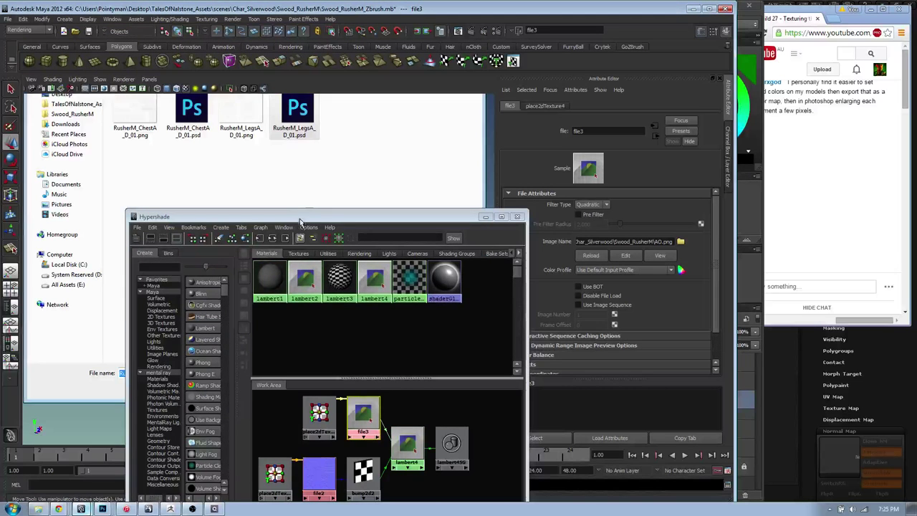
{"action": "left_click_drag", "start_coordinate": [304, 219], "coordinate": [467, 325]}
- Examine the new base colors and AO on the trousers, straps and lower legs from several angles, with the mesh deselected
{"action": "left_click_drag", "start_coordinate": [351, 240], "coordinate": [305, 247], "text": "alt"}
{"action": "right_click_drag", "start_coordinate": [305, 248], "coordinate": [420, 222], "text": "alt"}
{"action": "left_click_drag", "start_coordinate": [420, 221], "coordinate": [267, 252], "text": "alt"}
{"action": "right_click_drag", "start_coordinate": [266, 252], "coordinate": [330, 268], "text": "alt"}
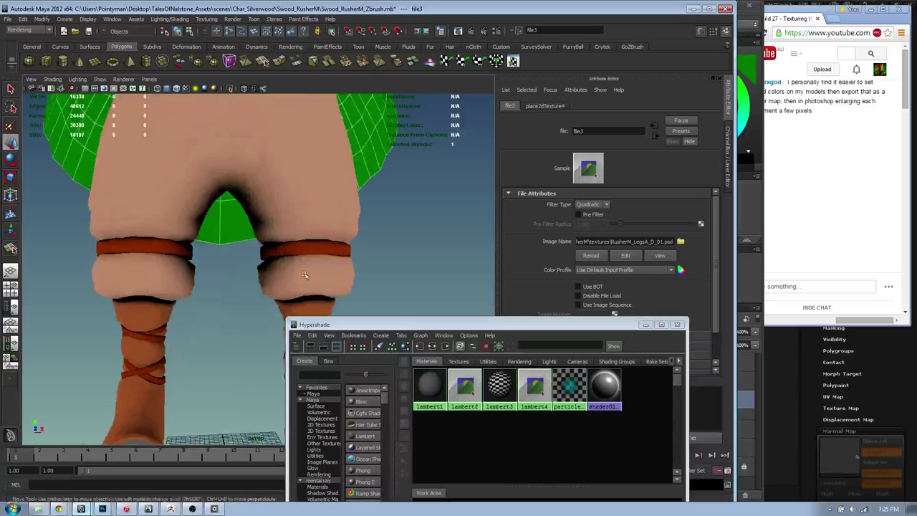
{"action": "middle_click_drag", "start_coordinate": [330, 268], "coordinate": [314, 199], "text": "alt"}
{"action": "left_click_drag", "start_coordinate": [313, 198], "coordinate": [385, 198], "text": "alt"}
{"action": "right_click_drag", "start_coordinate": [385, 198], "coordinate": [354, 201], "text": "alt"}
{"action": "left_click_drag", "start_coordinate": [312, 231], "coordinate": [457, 214], "text": "alt"}
{"action": "left_click", "coordinate": [377, 206]}
{"action": "scroll", "coordinate": [319, 251], "scroll_direction": "up", "scroll_amount": 3}
{"action": "left_click_drag", "start_coordinate": [218, 248], "coordinate": [115, 193], "text": "alt"}
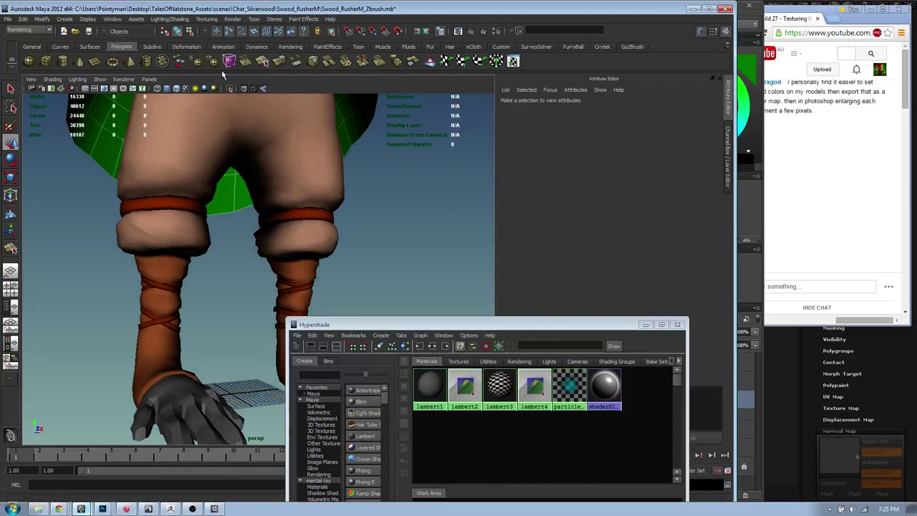
- Set the viewport renderer to High Quality Rendering and view the knees and lower legs up close
{"action": "left_click", "coordinate": [124, 79]}
{"action": "left_click", "coordinate": [127, 102]}
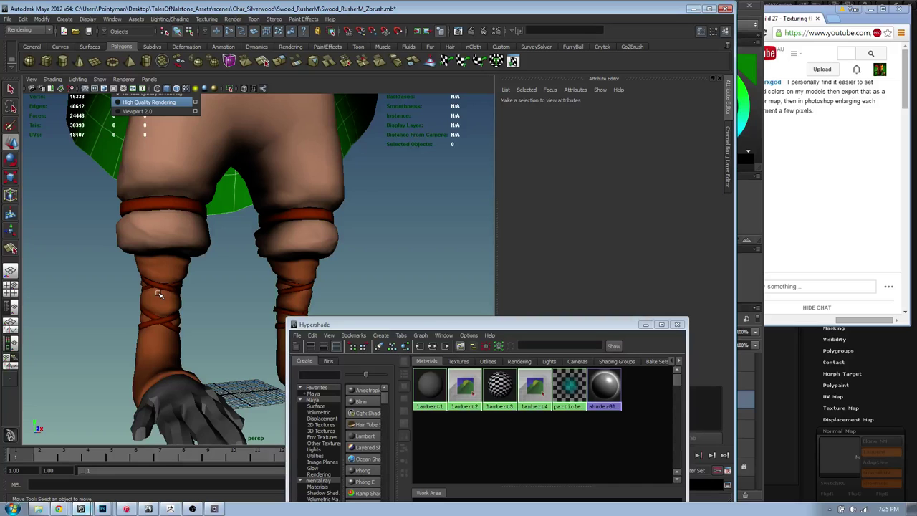
{"action": "mouse_move", "coordinate": [194, 296]}
{"action": "left_mouse_down", "text": "alt"}
{"action": "mouse_move", "coordinate": [306, 268]}
{"action": "mouse_move", "coordinate": [230, 268]}
{"action": "left_mouse_up", "text": "alt"}
{"action": "left_click_drag", "start_coordinate": [262, 215], "coordinate": [186, 246], "text": "alt"}
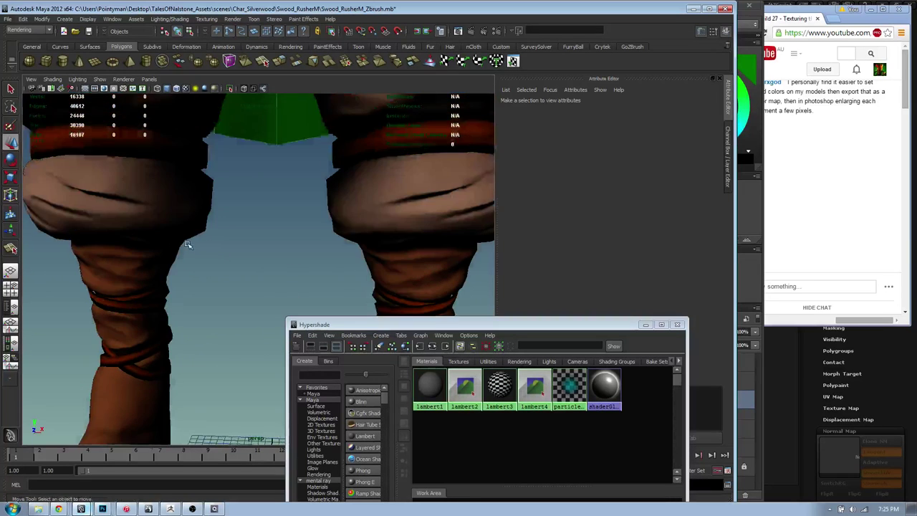
- Inspect the trouser cuffs and lower-leg wraps in the high-quality view and return to Photoshop
{"action": "right_click_drag", "start_coordinate": [188, 247], "coordinate": [167, 215], "text": "alt"}
{"action": "left_click_drag", "start_coordinate": [167, 215], "coordinate": [244, 215], "text": "alt"}
{"action": "right_click_drag", "start_coordinate": [242, 239], "coordinate": [482, 130], "text": "alt"}
{"action": "middle_click_drag", "start_coordinate": [169, 222], "coordinate": [375, 225], "text": "alt"}
{"action": "right_click_drag", "start_coordinate": [241, 298], "coordinate": [272, 147], "text": "alt"}
{"action": "key", "text": "alt+Tab"}
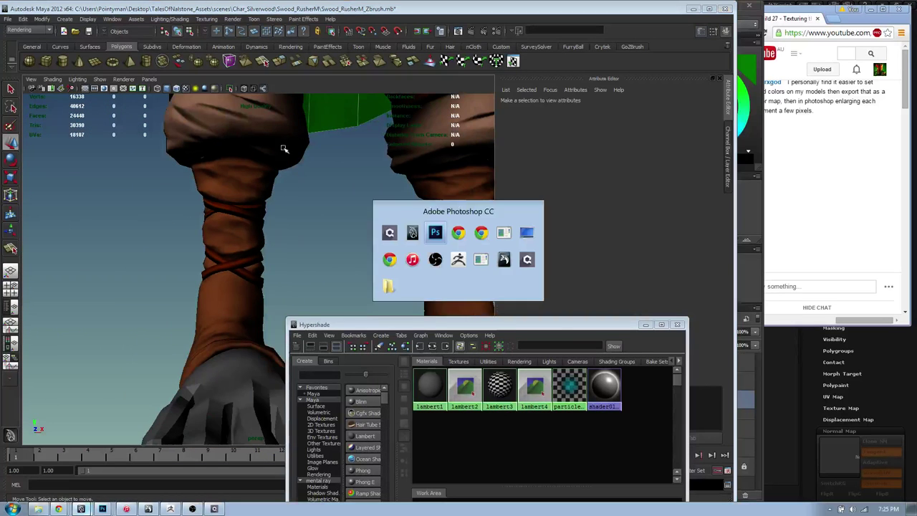
- In Photoshop, show the NORMALS layer of the legs texture and copy its strap area to a new layer
{"action": "left_click", "coordinate": [436, 234]}
{"action": "left_click", "coordinate": [655, 382]}
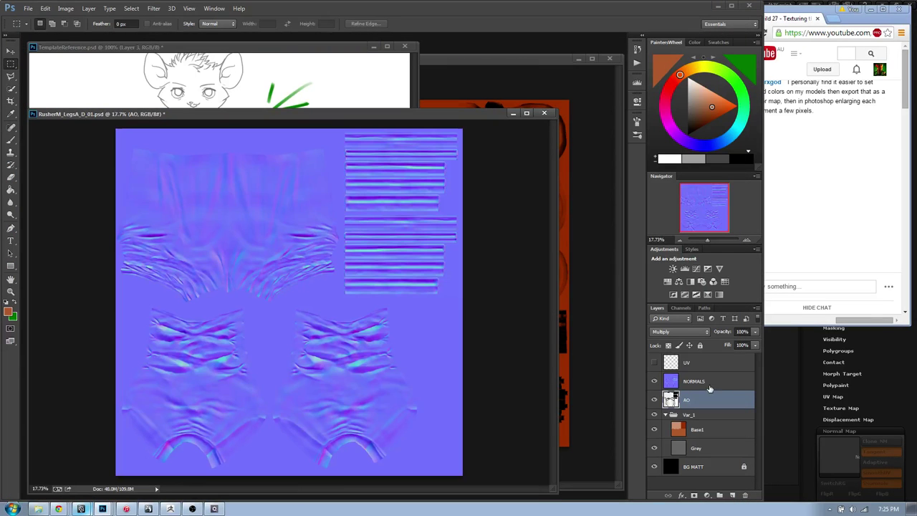
{"action": "scroll", "coordinate": [438, 266], "scroll_direction": "up", "scroll_amount": 5, "text": "alt"}
{"action": "left_click_drag", "start_coordinate": [467, 242], "coordinate": [311, 362]}
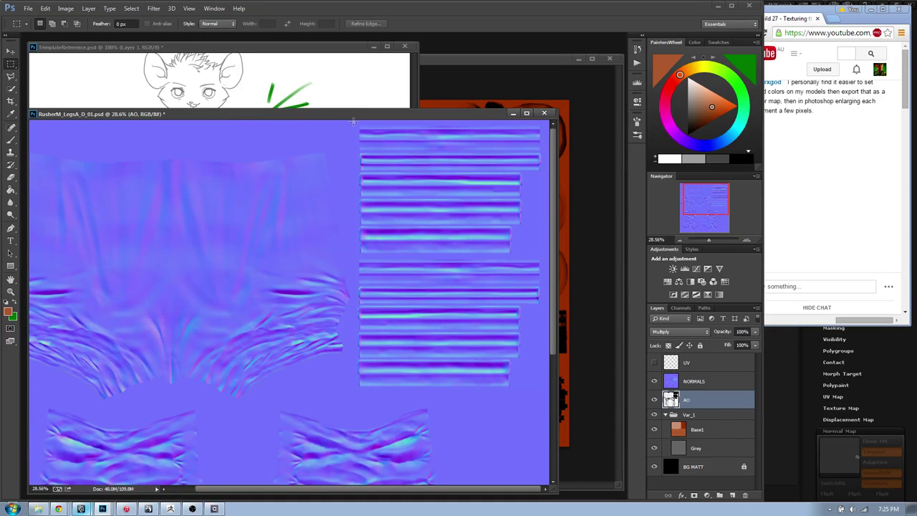
{"action": "left_click_drag", "start_coordinate": [353, 121], "coordinate": [564, 392]}
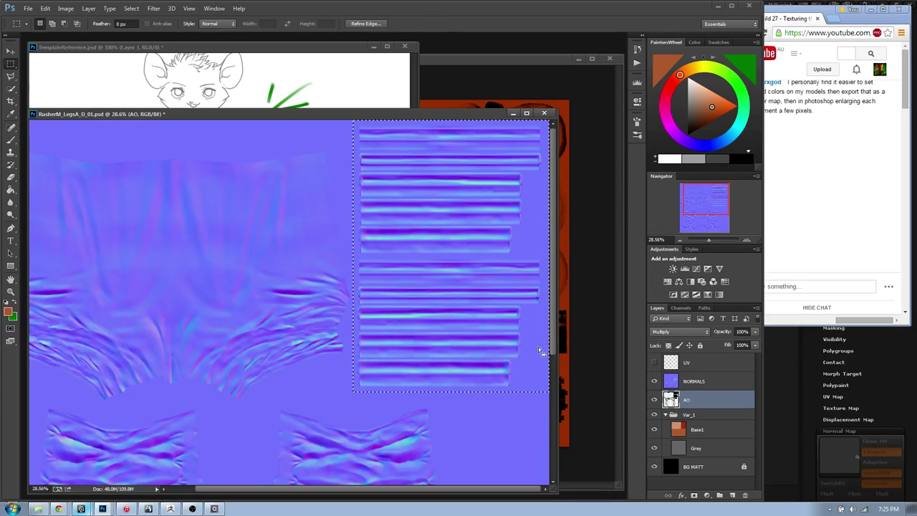
{"action": "left_click", "coordinate": [705, 384]}
{"action": "key", "text": "ctrl+j"}
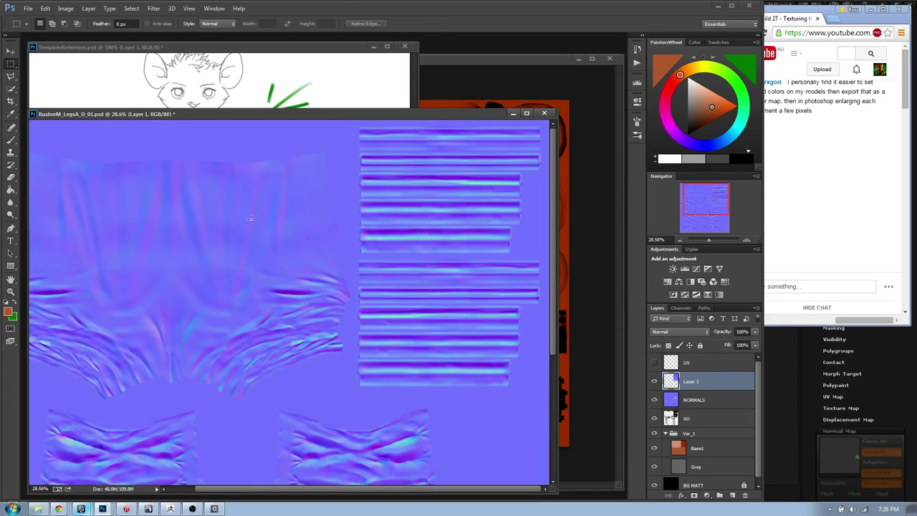
- Invert the green channel of the copied strap normals and restore the composite RGB channels
{"action": "left_click", "coordinate": [681, 307]}
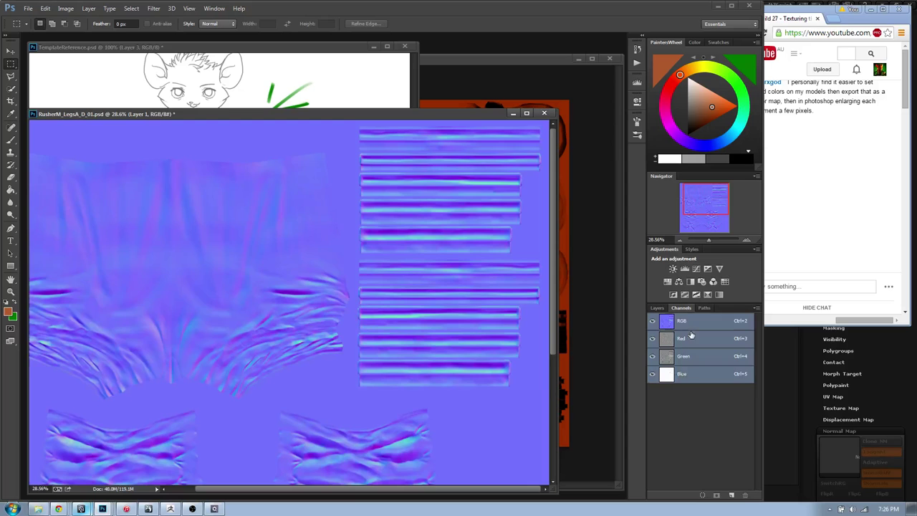
{"action": "key", "text": "ctrl+4"}
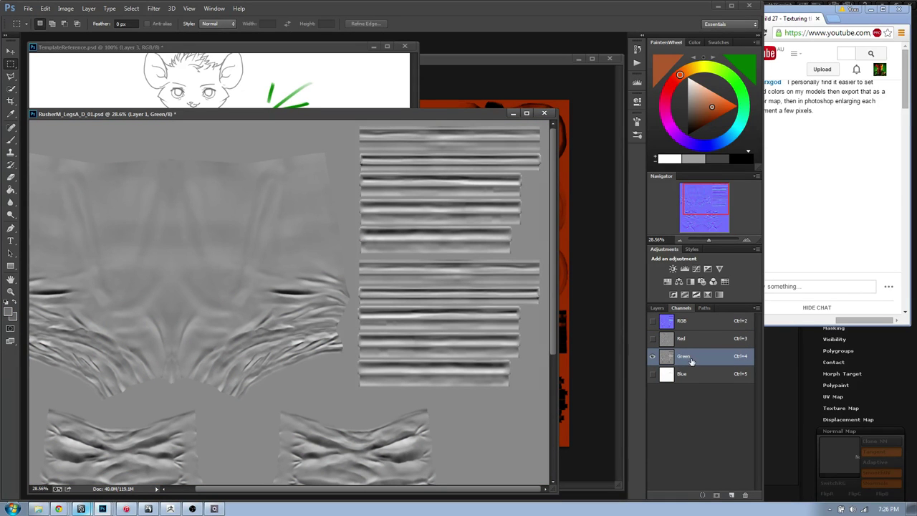
{"action": "left_click", "coordinate": [656, 308]}
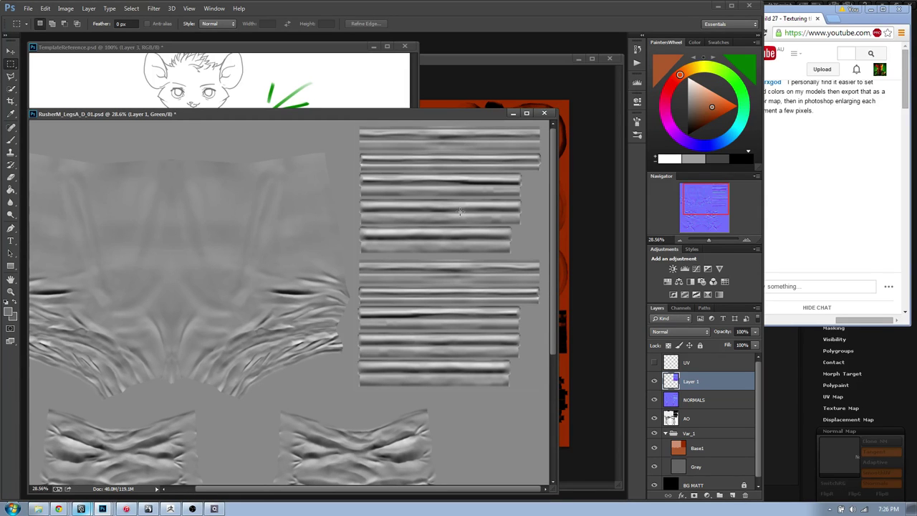
{"action": "left_click", "coordinate": [680, 308]}
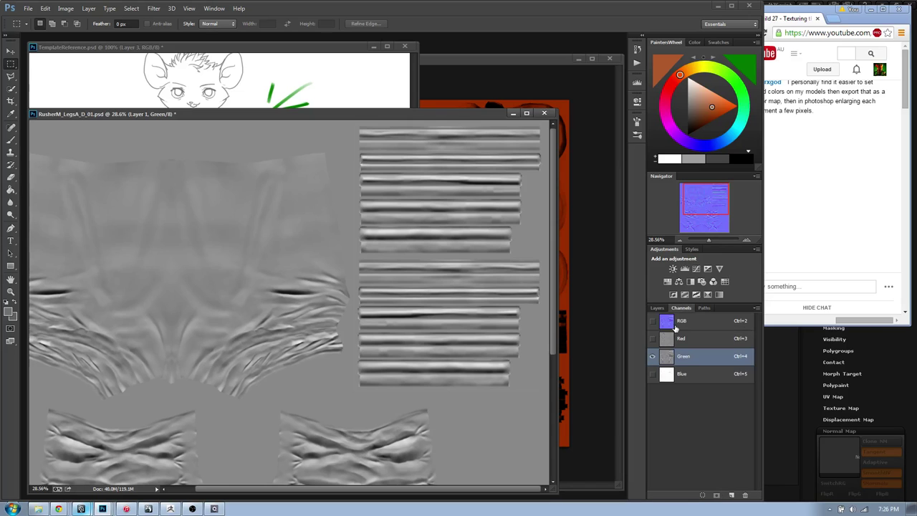
{"action": "left_click", "coordinate": [652, 321]}
{"action": "left_click", "coordinate": [656, 307]}
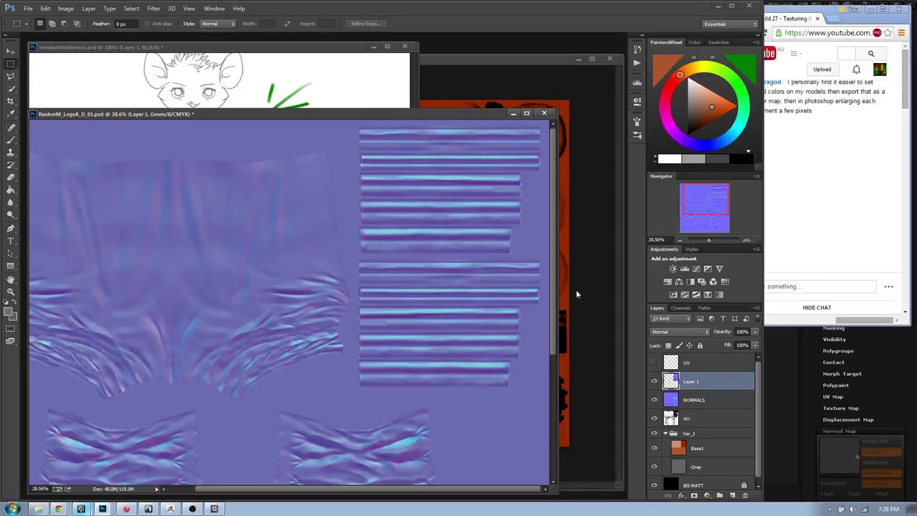
{"action": "left_click", "coordinate": [681, 308]}
{"action": "left_click", "coordinate": [683, 326]}
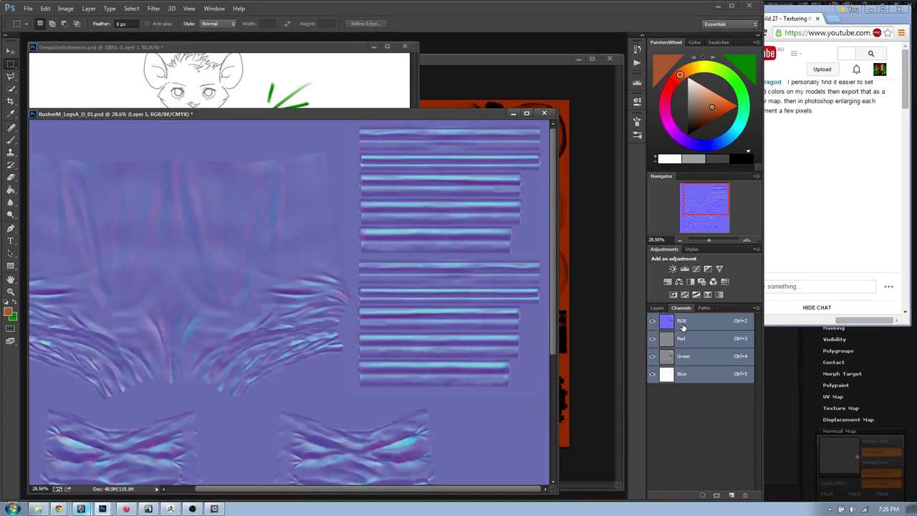
{"action": "left_click", "coordinate": [657, 309]}
{"action": "left_click", "coordinate": [693, 362]}
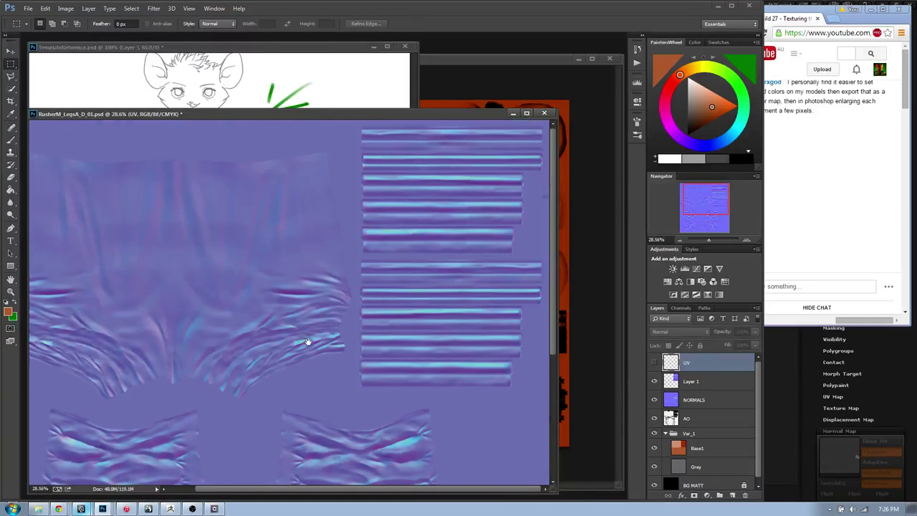
- Examine the legs texture's Red and Blue channels individually and show the composite image again
{"action": "left_click", "coordinate": [680, 309]}
{"action": "left_click", "coordinate": [689, 341]}
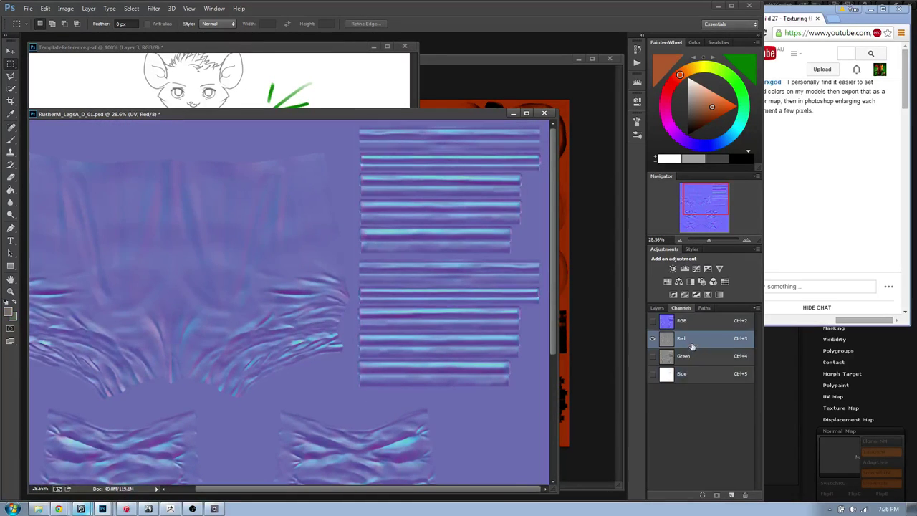
{"action": "left_click", "coordinate": [681, 374]}
{"action": "left_click", "coordinate": [681, 340]}
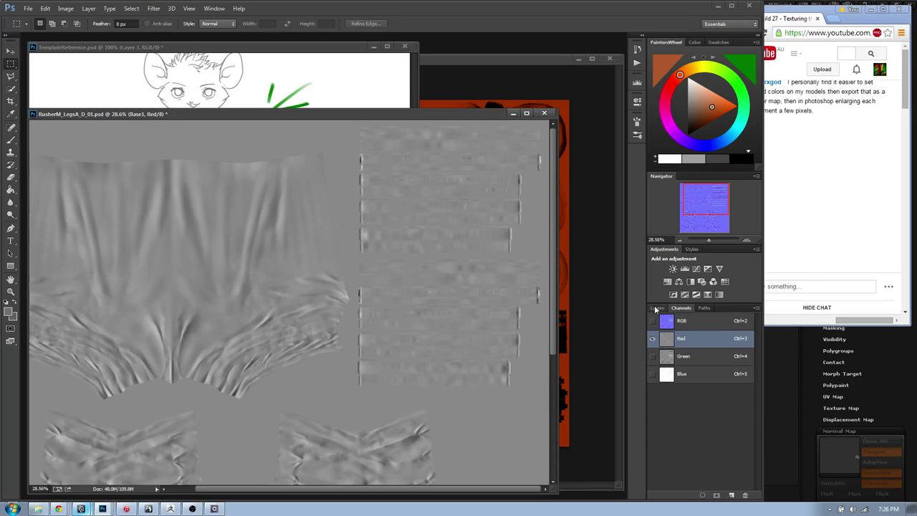
{"action": "left_click", "coordinate": [658, 309]}
{"action": "left_click", "coordinate": [680, 309]}
{"action": "left_click", "coordinate": [653, 321]}
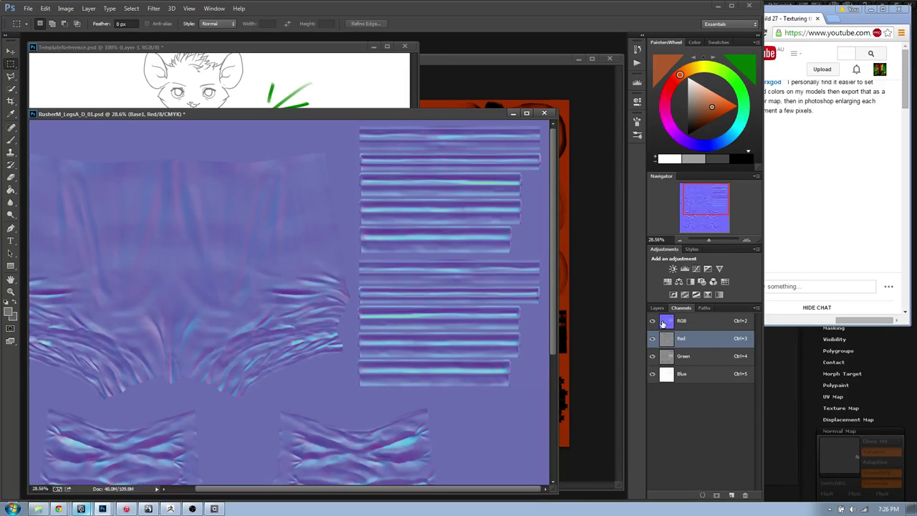
- Step back repeatedly through the recent edits of the legs texture
{"action": "key", "text": "ctrl+alt+z"}
{"action": "key", "text": "ctrl+alt+z"}
{"action": "key", "text": "ctrl+alt+z"}
{"action": "key", "text": "ctrl+alt+z"}
{"action": "key", "text": "ctrl+alt+z"}
{"action": "key", "text": "ctrl+alt+z"}
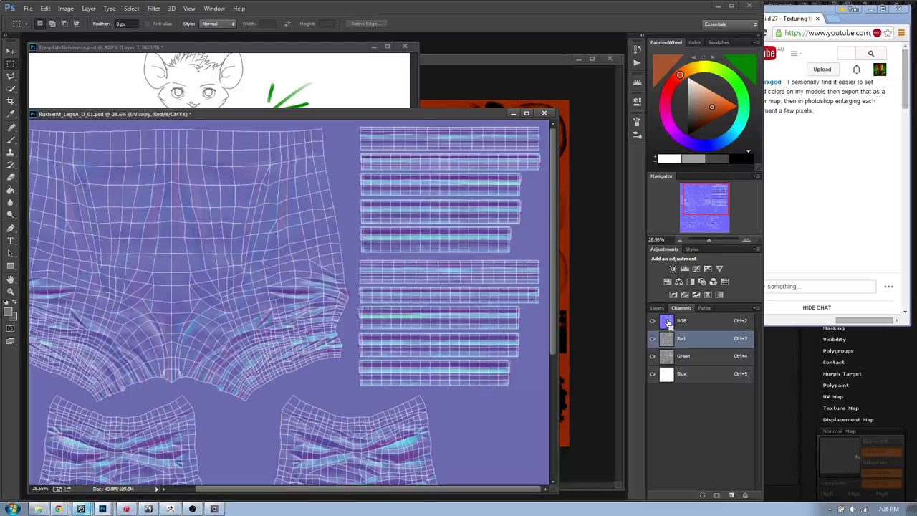
{"action": "key", "text": "ctrl+alt+z"}
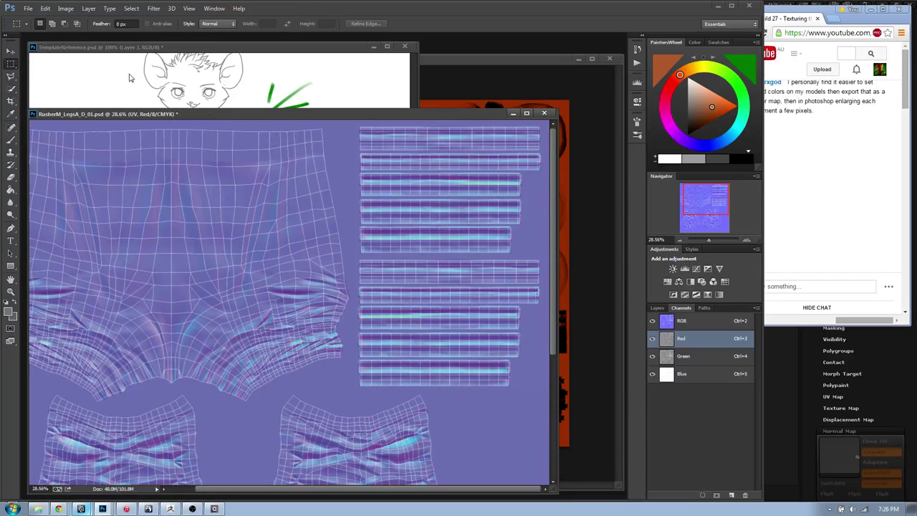
- Close the RusherM_LegsA_D_01.psd document
{"action": "left_click", "coordinate": [88, 8]}
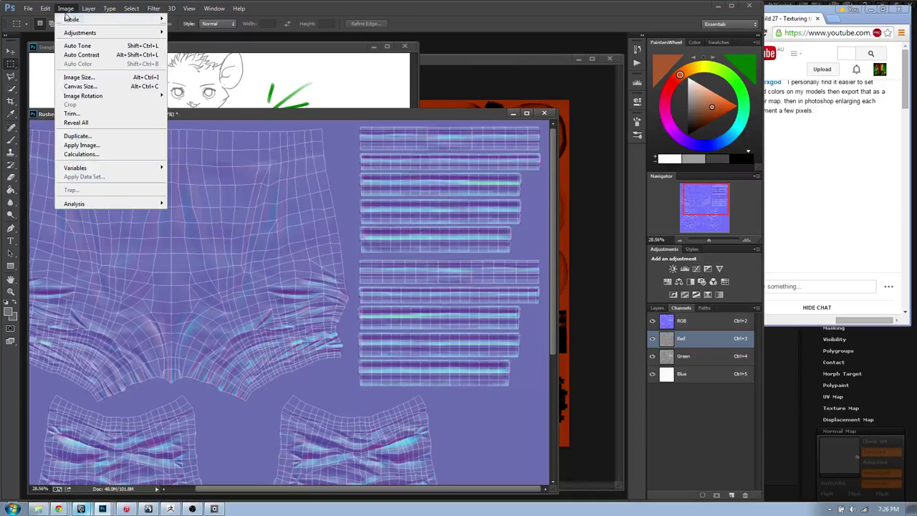
{"action": "mouse_move", "coordinate": [71, 20]}
{"action": "left_click", "coordinate": [237, 62]}
{"action": "left_click_drag", "start_coordinate": [170, 112], "coordinate": [175, 108]}
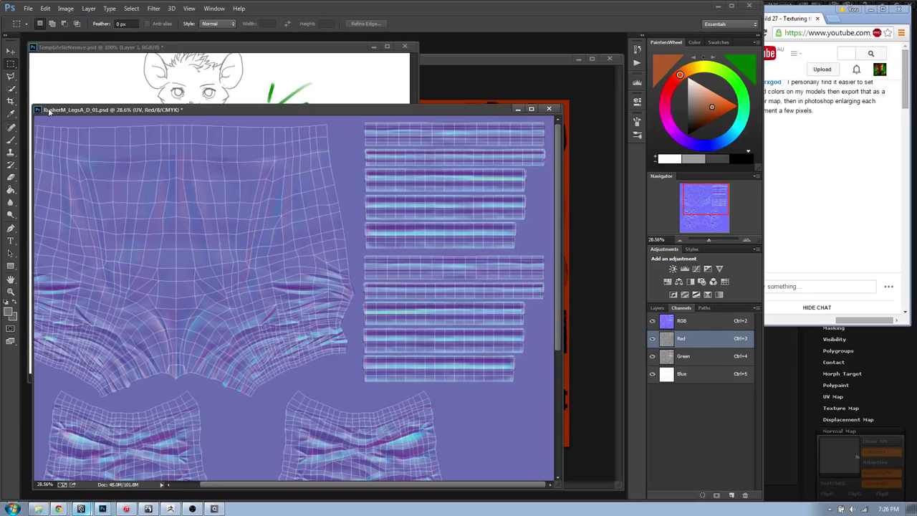
{"action": "double_click", "coordinate": [37, 110]}
{"action": "left_click", "coordinate": [467, 191]}
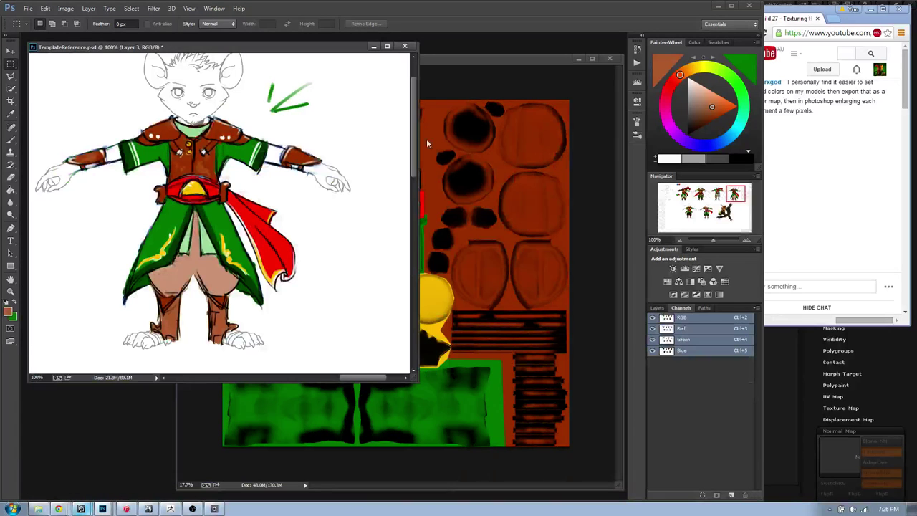
- Switch to Maya and examine the textured trousers and lower legs from a wider angle
{"action": "key", "text": "alt+Tab"}
{"action": "left_click", "coordinate": [435, 232]}
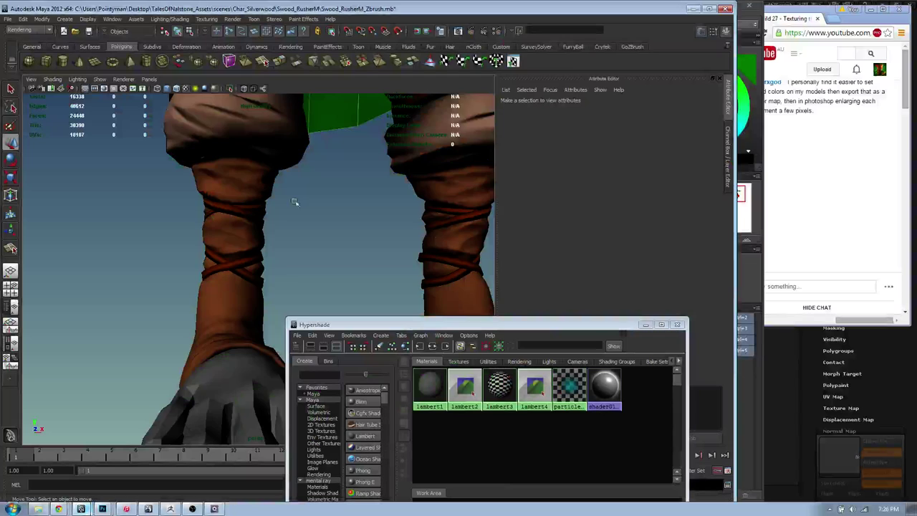
{"action": "right_click_drag", "start_coordinate": [294, 210], "coordinate": [227, 213], "text": "alt"}
{"action": "left_click_drag", "start_coordinate": [228, 213], "coordinate": [302, 235], "text": "alt"}
{"action": "mouse_move", "coordinate": [254, 210]}
{"action": "middle_mouse_down", "text": "alt"}
{"action": "mouse_move", "coordinate": [257, 219]}
{"action": "mouse_move", "coordinate": [266, 208]}
{"action": "middle_mouse_up", "text": "alt"}
{"action": "left_click_drag", "start_coordinate": [265, 208], "coordinate": [212, 90], "text": "alt"}
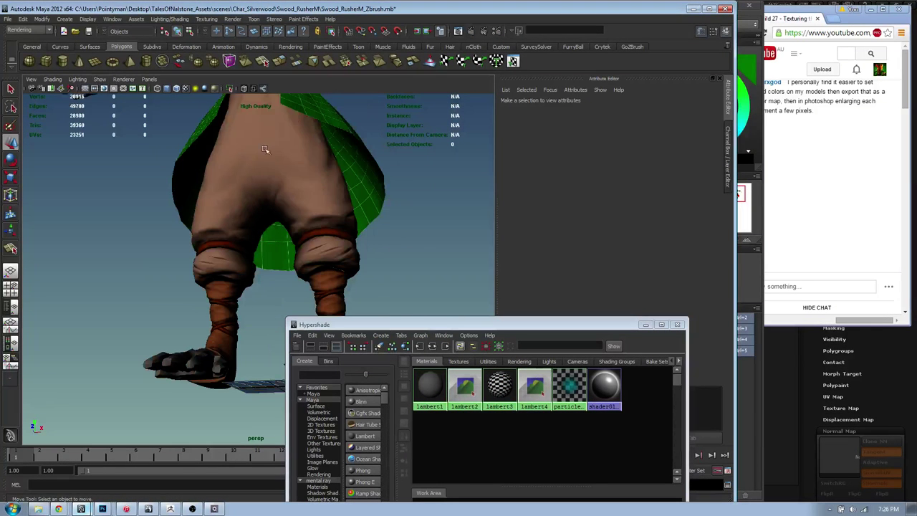
- Return to Photoshop, bring the RusherM_ChestA_D_01.psd window to the front and save the file
{"action": "key", "text": "alt+Tab"}
{"action": "left_click", "coordinate": [435, 232]}
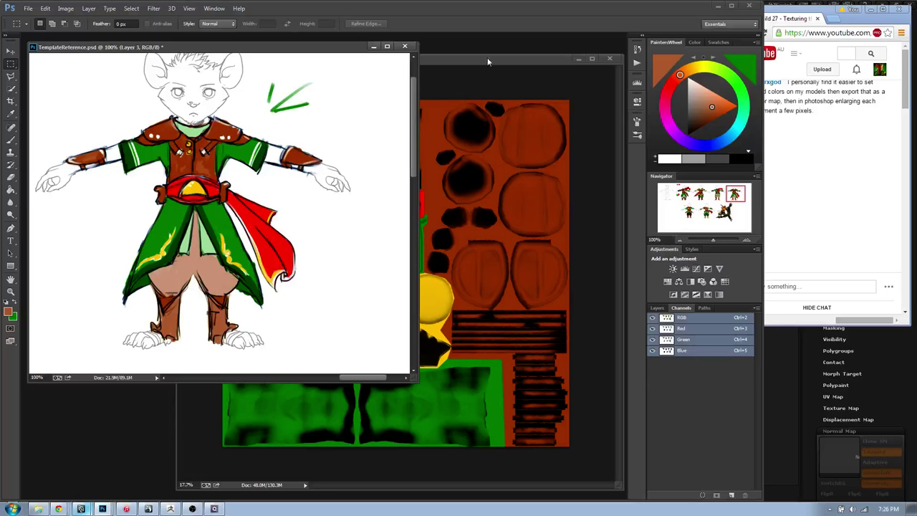
{"action": "key", "text": "ctrl+shift+s"}
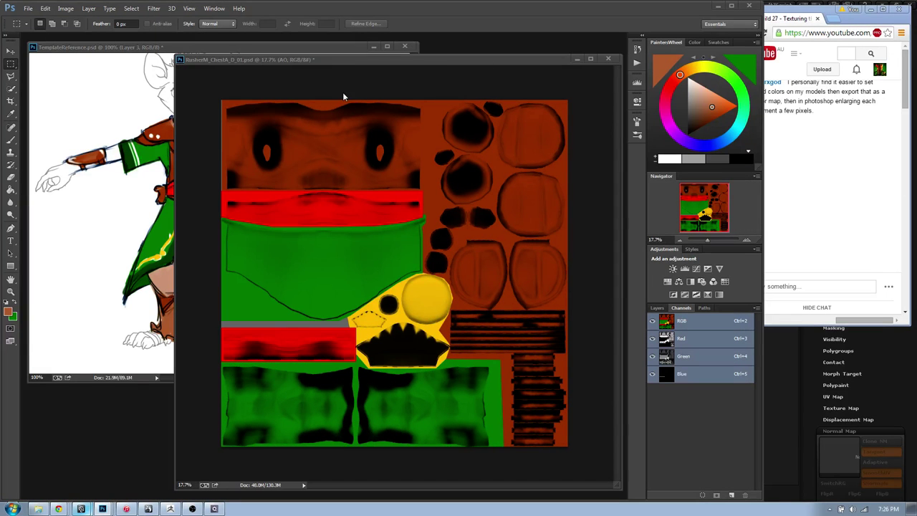
{"action": "left_click_drag", "start_coordinate": [452, 66], "coordinate": [437, 63]}
{"action": "left_click_drag", "start_coordinate": [162, 50], "coordinate": [144, 40]}
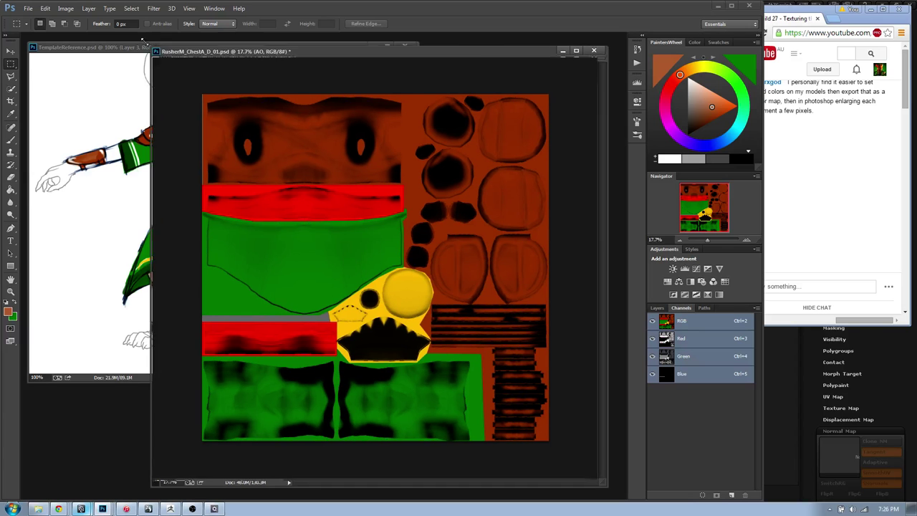
{"action": "left_click", "coordinate": [654, 309]}
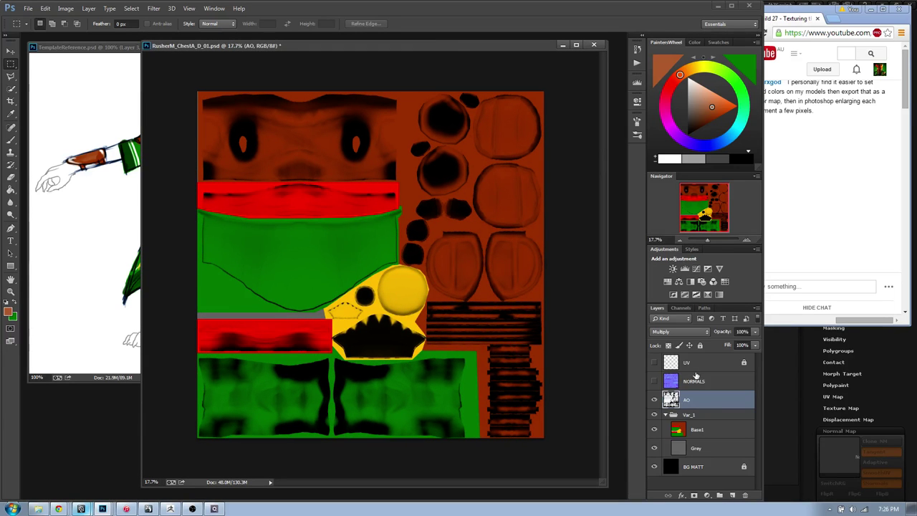
{"action": "key", "text": "ctrl+shift+s"}
{"action": "key", "text": "Escape"}
{"action": "key", "text": "ctrl+s"}
- Switch to Maya, show the file1 node of the lambert2 material and bring the character's torso into view
{"action": "key", "text": "alt+Tab"}
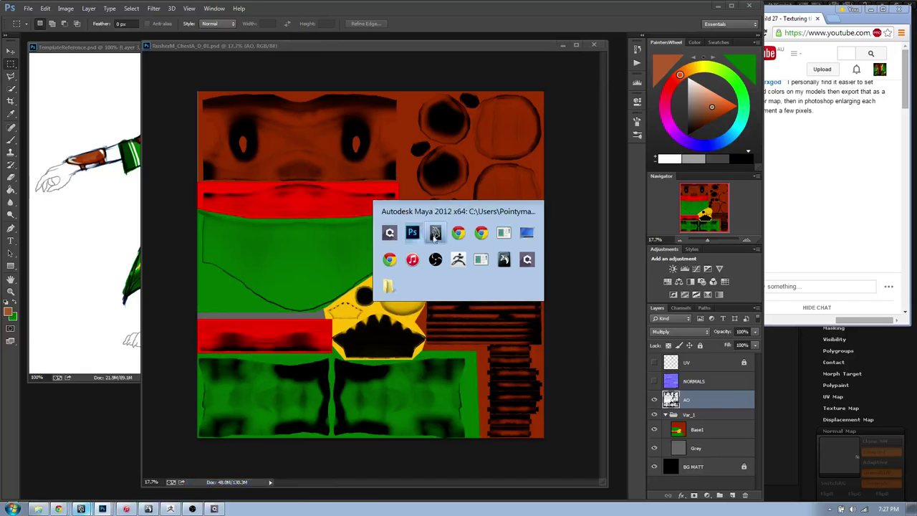
{"action": "left_click", "coordinate": [435, 232]}
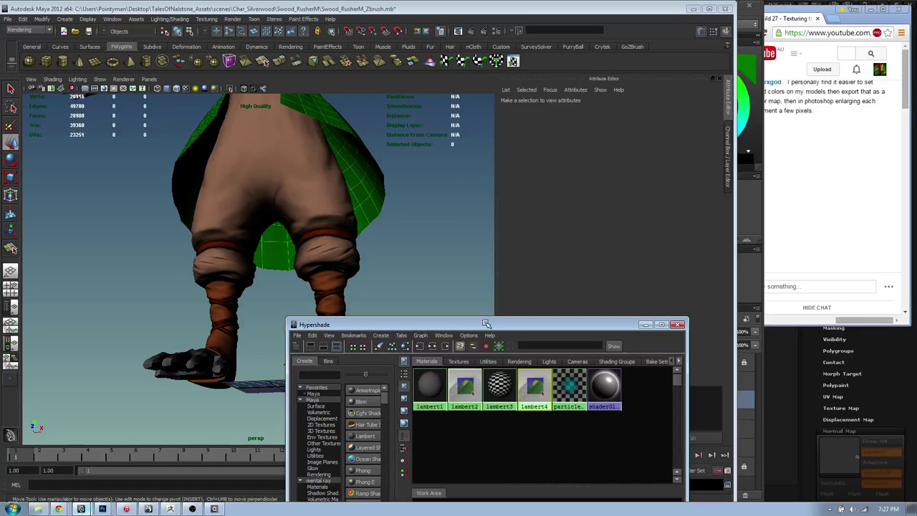
{"action": "left_click", "coordinate": [465, 387]}
{"action": "left_click_drag", "start_coordinate": [464, 324], "coordinate": [497, 167]}
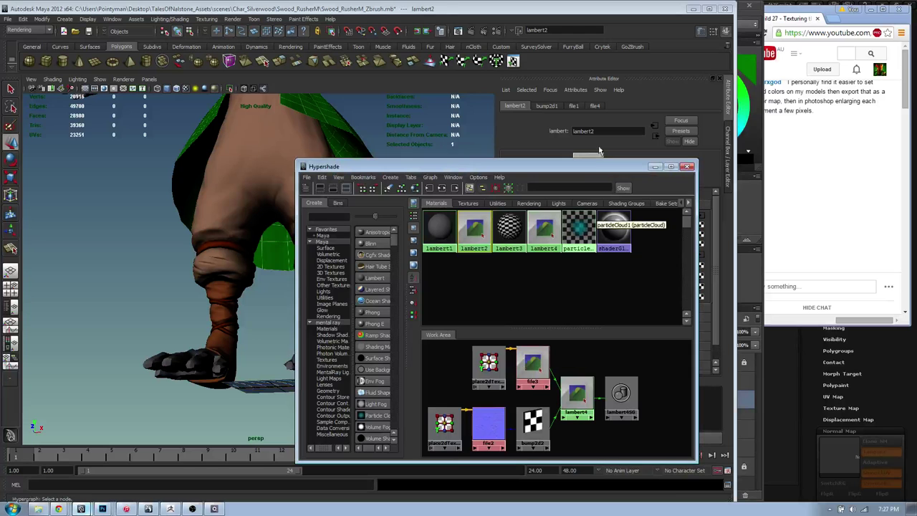
{"action": "left_click_drag", "start_coordinate": [581, 167], "coordinate": [573, 373]}
{"action": "left_click", "coordinate": [701, 256]}
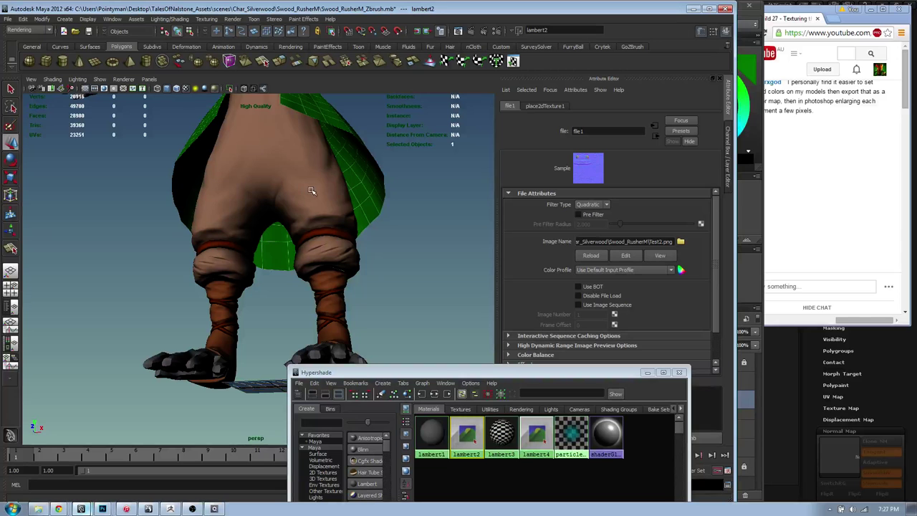
{"action": "middle_click_drag", "start_coordinate": [330, 170], "coordinate": [342, 233], "text": "alt"}
{"action": "left_click_drag", "start_coordinate": [301, 239], "coordinate": [287, 222], "text": "alt"}
- Check the file3 node's image and the torso at an angle, and return to the chest texture in Photoshop
{"action": "key", "text": "alt+Tab"}
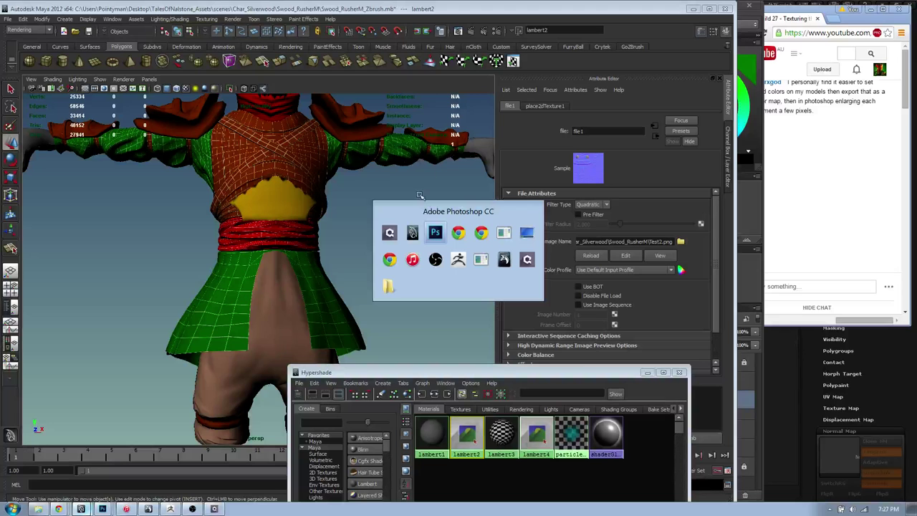
{"action": "key", "text": "alt+Tab"}
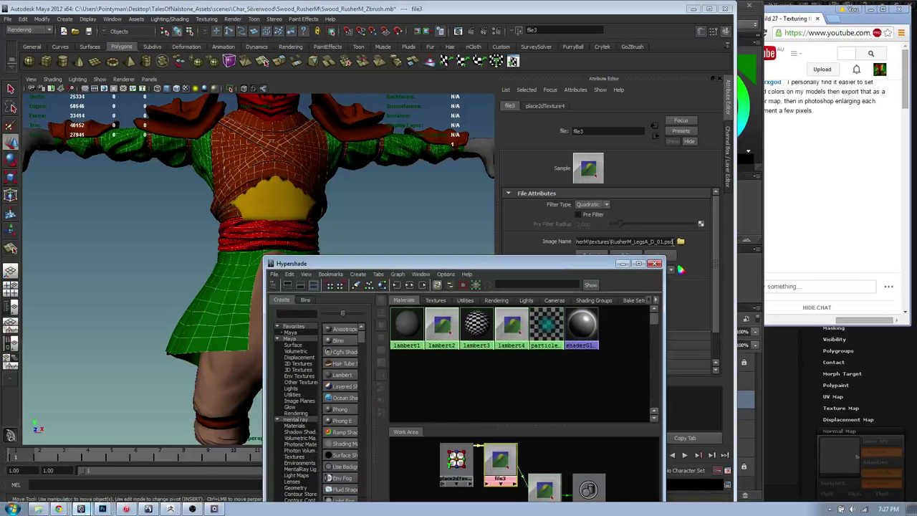
{"action": "left_click_drag", "start_coordinate": [575, 255], "coordinate": [585, 287]}
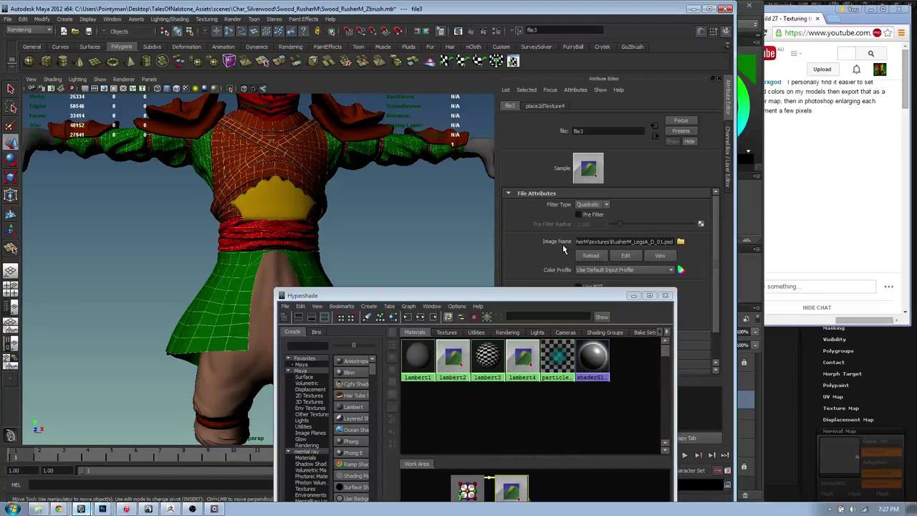
{"action": "left_click_drag", "start_coordinate": [516, 295], "coordinate": [569, 308]}
{"action": "left_click_drag", "start_coordinate": [315, 236], "coordinate": [287, 236], "text": "alt"}
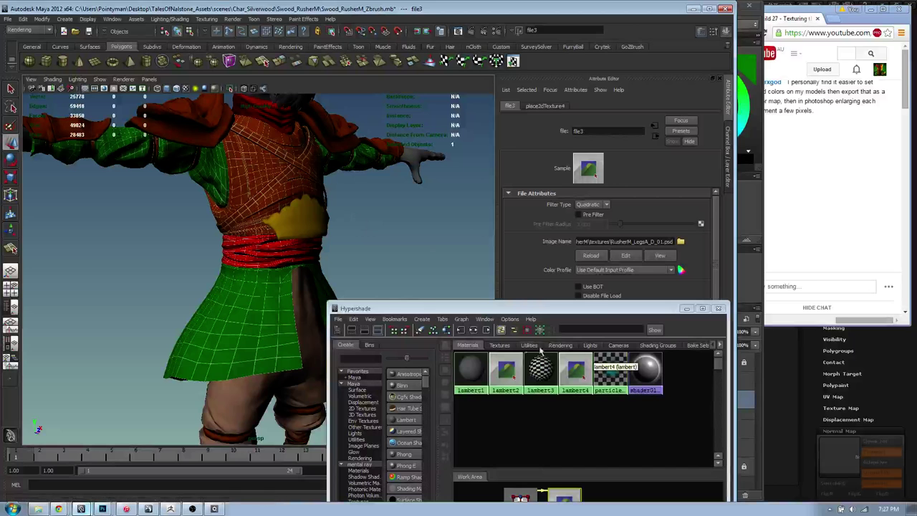
{"action": "key", "text": "alt+Tab"}
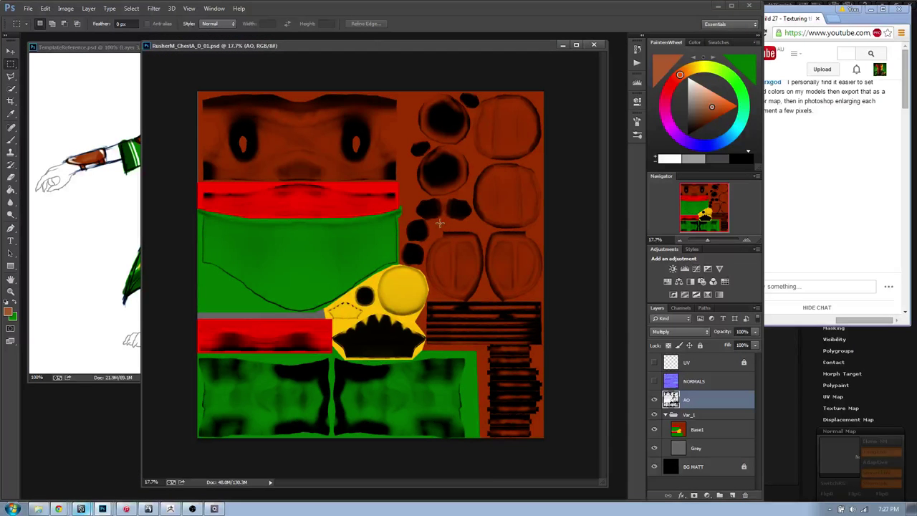
{"action": "left_click_drag", "start_coordinate": [347, 46], "coordinate": [346, 46]}
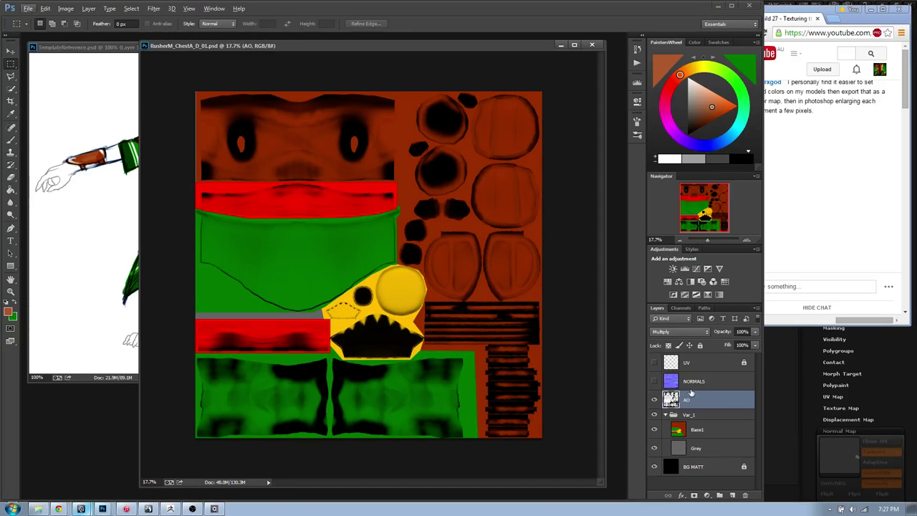
- Compare the chest texture without and with its AO layer, leave AO visible and save the file
{"action": "left_click", "coordinate": [688, 384]}
{"action": "left_click", "coordinate": [653, 400]}
{"action": "left_click", "coordinate": [654, 400]}
{"action": "key", "text": "ctrl+s"}
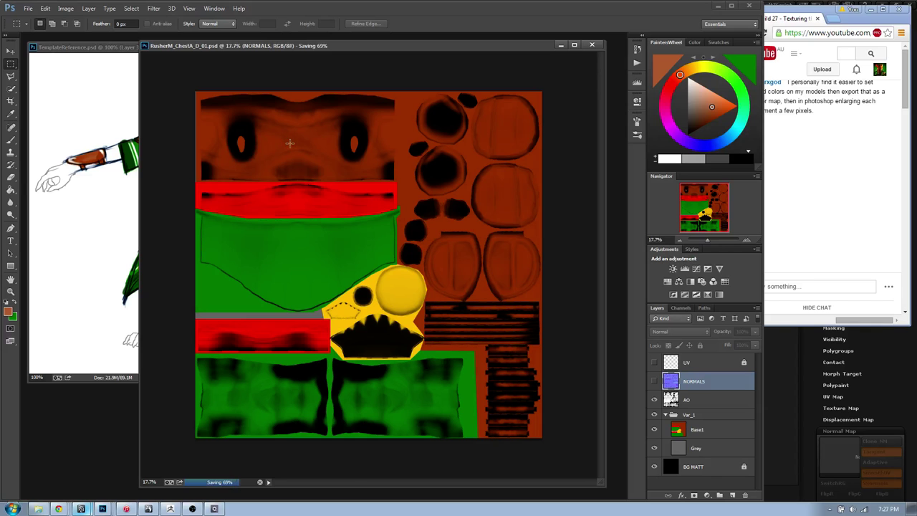
- Switch to Maya and reload the legs image of file3 and the chest image on lambert2's color node
{"action": "key", "text": "alt+Tab"}
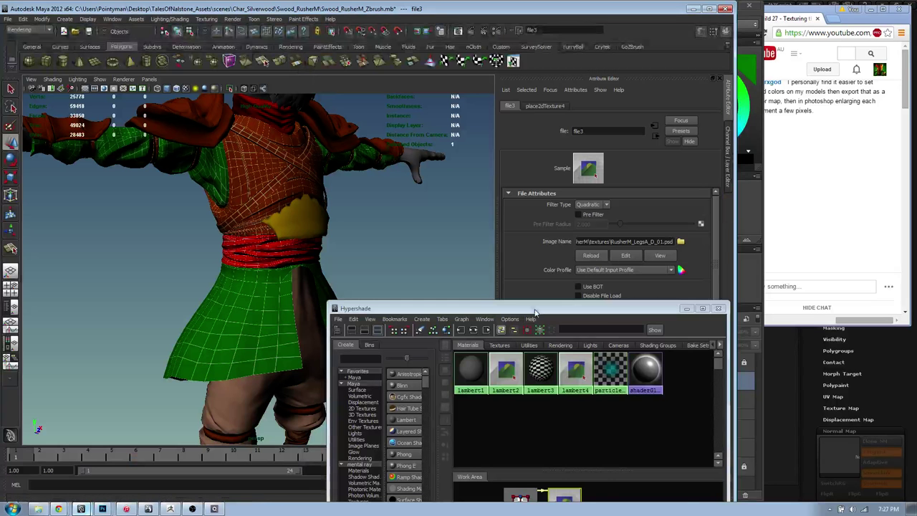
{"action": "left_click_drag", "start_coordinate": [545, 364], "coordinate": [502, 248]}
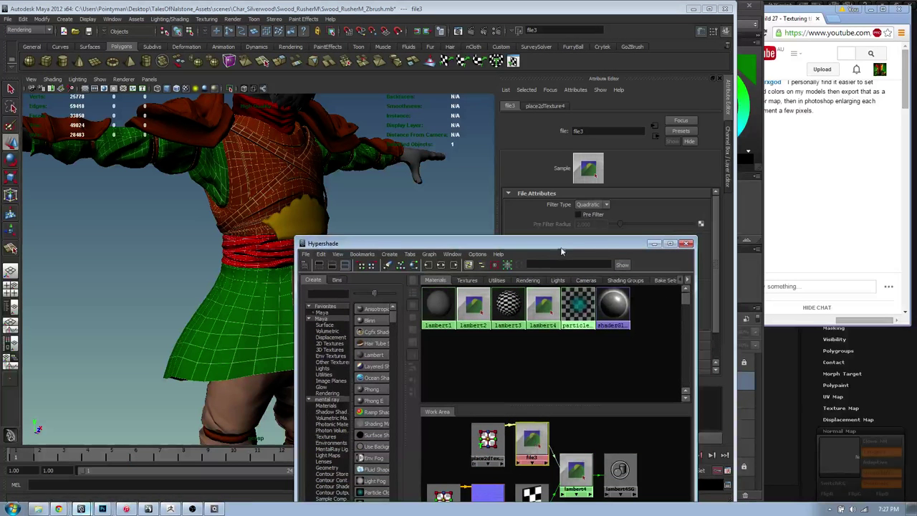
{"action": "left_click_drag", "start_coordinate": [561, 247], "coordinate": [604, 378]}
{"action": "left_click", "coordinate": [592, 256]}
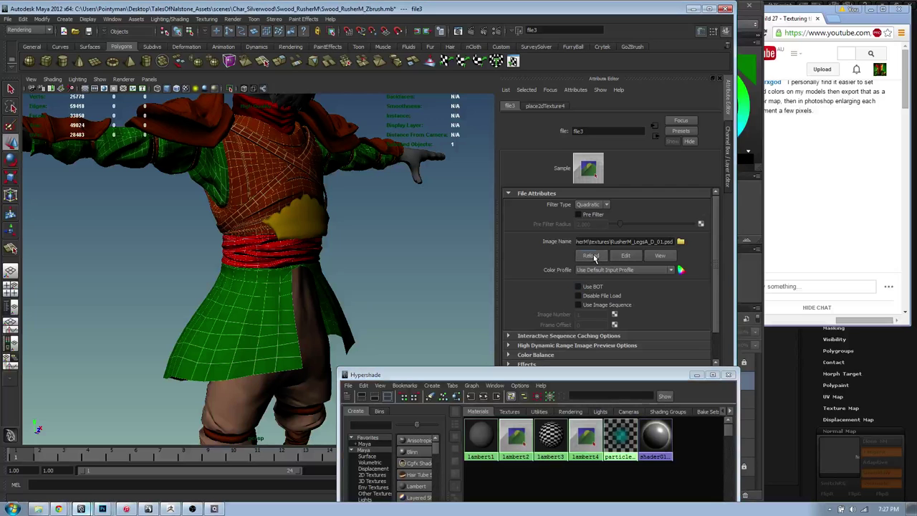
{"action": "left_click", "coordinate": [517, 443]}
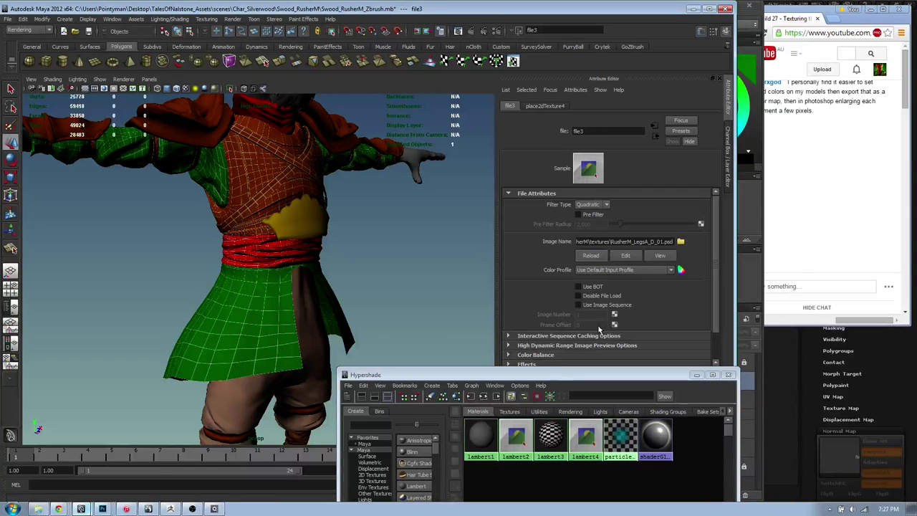
{"action": "left_click", "coordinate": [700, 217]}
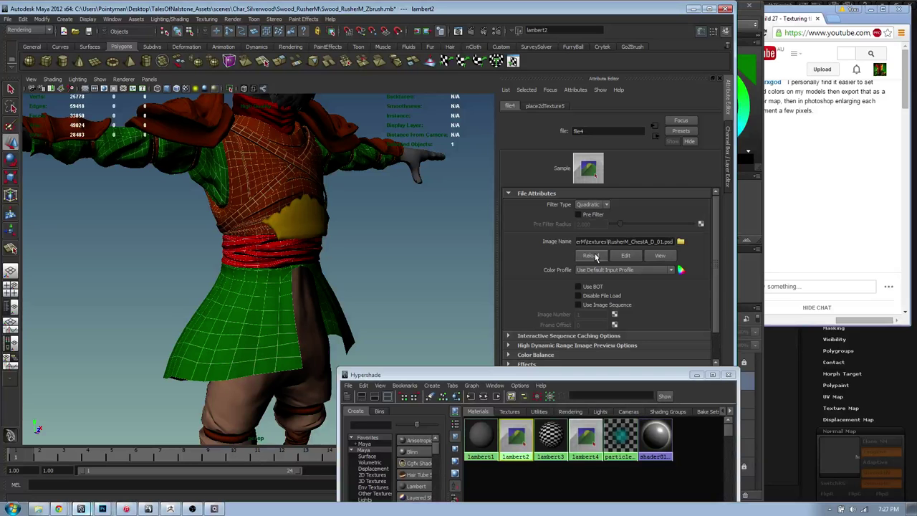
{"action": "left_click_drag", "start_coordinate": [305, 249], "coordinate": [314, 201], "text": "alt"}
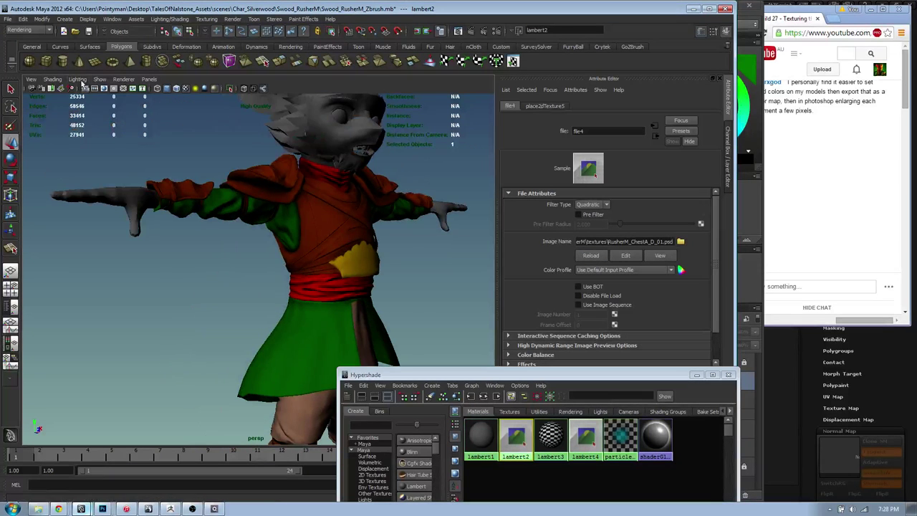
- Set the viewport to flat lighting with Default Quality Rendering and move the Hypershade window clear of the model
{"action": "left_click", "coordinate": [58, 80]}
{"action": "mouse_move", "coordinate": [77, 79]}
{"action": "left_click", "coordinate": [89, 122]}
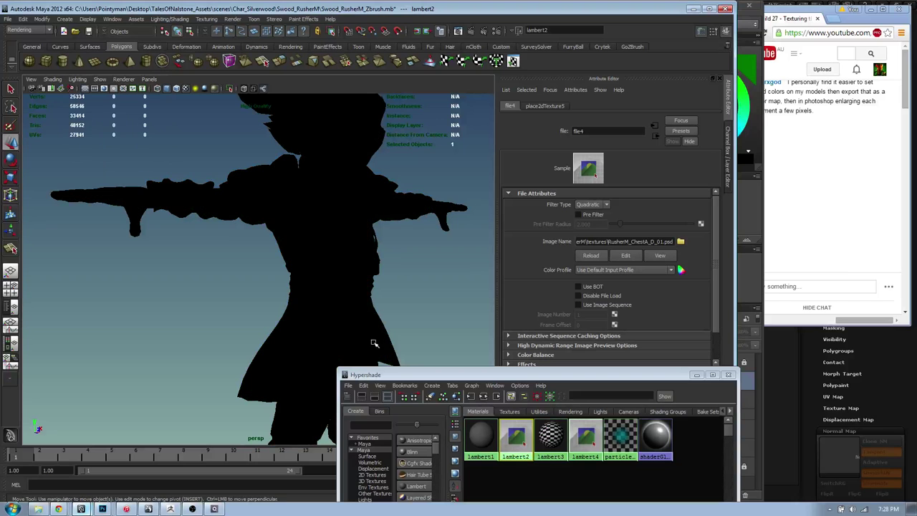
{"action": "left_click", "coordinate": [124, 80]}
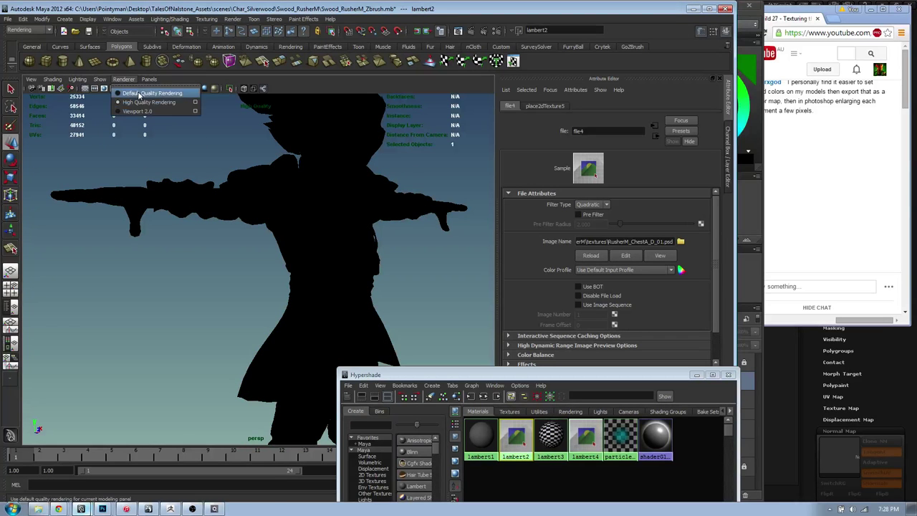
{"action": "left_click", "coordinate": [141, 93]}
{"action": "left_click_drag", "start_coordinate": [351, 375], "coordinate": [672, 351]}
- Examine the flat-shaded character from the front and at full height, leaving nothing selected
{"action": "left_click_drag", "start_coordinate": [407, 253], "coordinate": [334, 264], "text": "alt"}
{"action": "middle_click_drag", "start_coordinate": [334, 265], "coordinate": [275, 189], "text": "alt"}
{"action": "left_click_drag", "start_coordinate": [275, 189], "coordinate": [393, 173], "text": "alt"}
{"action": "scroll", "coordinate": [292, 198], "scroll_direction": "down", "scroll_amount": 5}
{"action": "scroll", "coordinate": [316, 247], "scroll_direction": "up", "scroll_amount": 3}
{"action": "left_click", "coordinate": [303, 170]}
{"action": "key", "text": "ctrl+z"}
{"action": "key", "text": "ctrl+z"}
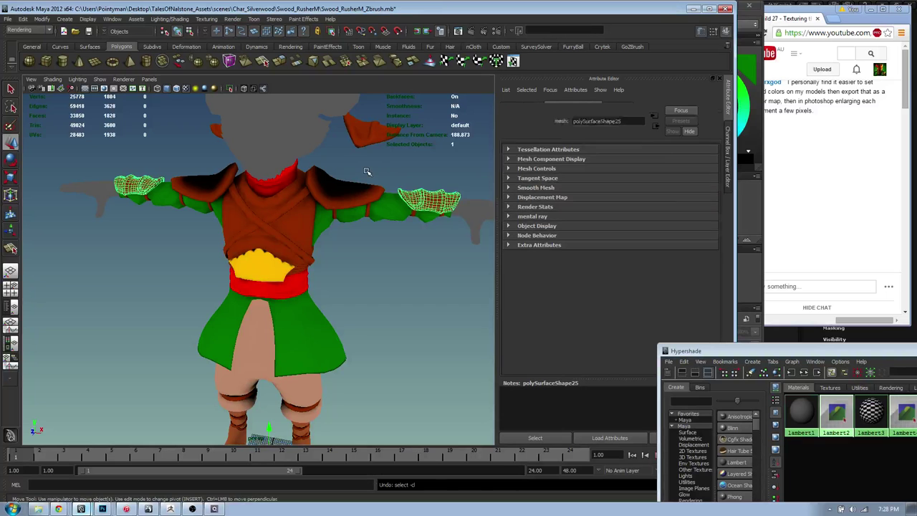
{"action": "left_click", "coordinate": [380, 166]}
{"action": "left_click_drag", "start_coordinate": [380, 166], "coordinate": [258, 185], "text": "alt"}
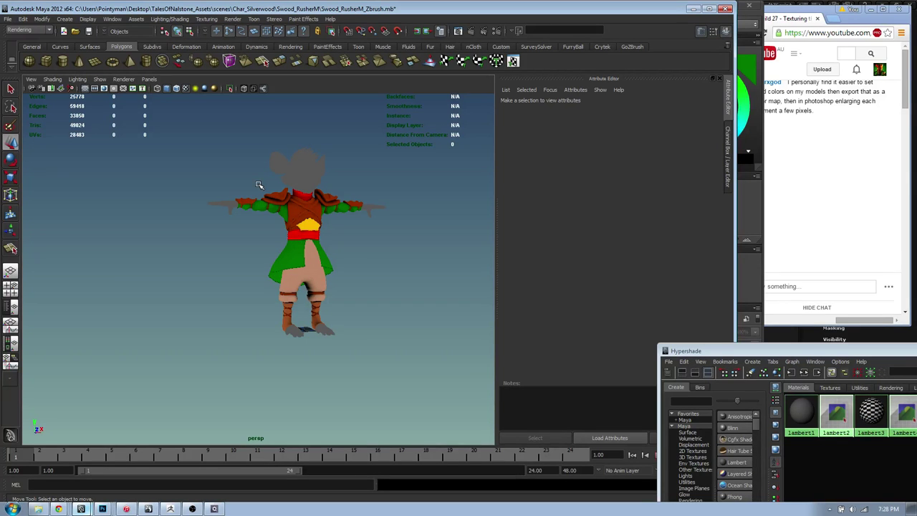
- Examine the back of the character around the yellow belt armor and return to the front of the torso
{"action": "left_click_drag", "start_coordinate": [247, 193], "coordinate": [435, 197], "text": "alt"}
{"action": "scroll", "coordinate": [330, 209], "scroll_direction": "up", "scroll_amount": 3}
{"action": "left_click", "coordinate": [267, 213]}
{"action": "scroll", "coordinate": [258, 209], "scroll_direction": "down", "scroll_amount": 3}
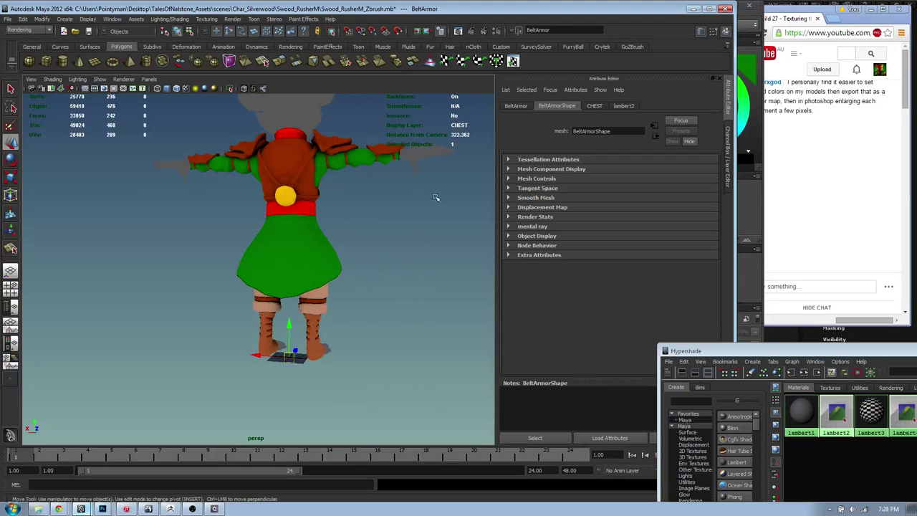
{"action": "left_click", "coordinate": [288, 194]}
{"action": "scroll", "coordinate": [313, 201], "scroll_direction": "up", "scroll_amount": 5}
{"action": "left_click_drag", "start_coordinate": [313, 201], "coordinate": [362, 209], "text": "alt"}
{"action": "scroll", "coordinate": [380, 250], "scroll_direction": "down", "scroll_amount": 2}
{"action": "left_click", "coordinate": [415, 268]}
{"action": "left_click_drag", "start_coordinate": [414, 268], "coordinate": [350, 249], "text": "alt"}
{"action": "left_click_drag", "start_coordinate": [351, 243], "coordinate": [254, 255], "text": "alt"}
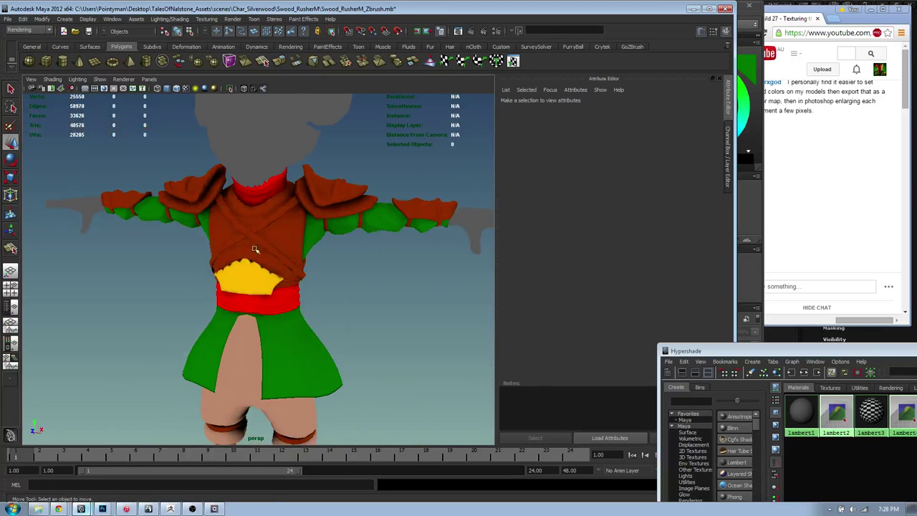
- Check the chest straps and the knee bands on the front of the model
{"action": "left_click", "coordinate": [299, 244]}
{"action": "right_click_drag", "start_coordinate": [301, 246], "coordinate": [273, 251], "text": "alt"}
{"action": "left_click_drag", "start_coordinate": [272, 251], "coordinate": [271, 253], "text": "alt"}
{"action": "left_click", "coordinate": [348, 303]}
{"action": "left_click_drag", "start_coordinate": [348, 303], "coordinate": [295, 345], "text": "alt"}
{"action": "left_click", "coordinate": [295, 346]}
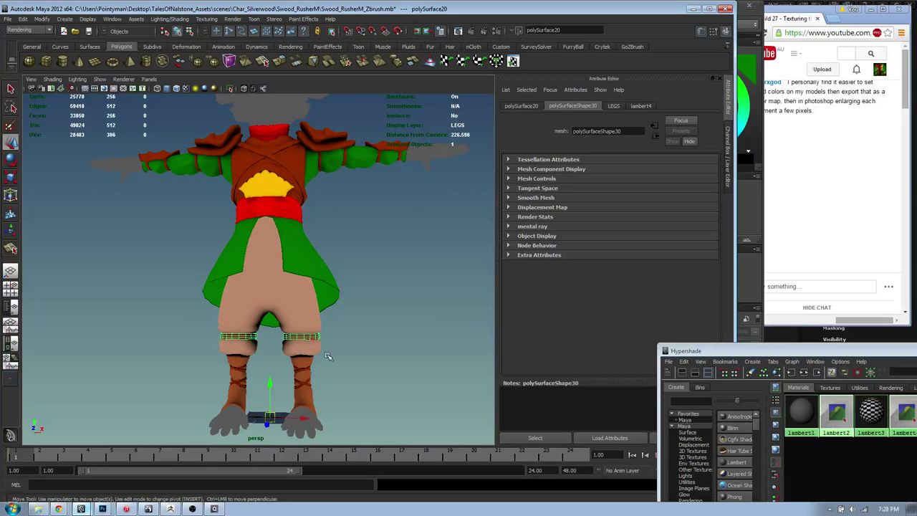
- Switch to Photoshop, make the Base1 layer of the chest texture active and show the UV layer
{"action": "key", "text": "alt+Tab"}
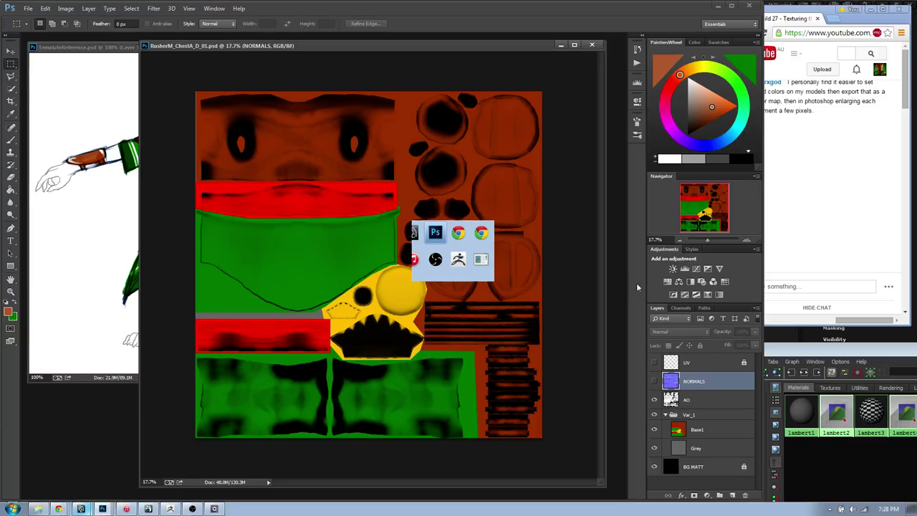
{"action": "left_click", "coordinate": [693, 369]}
{"action": "left_click", "coordinate": [695, 435]}
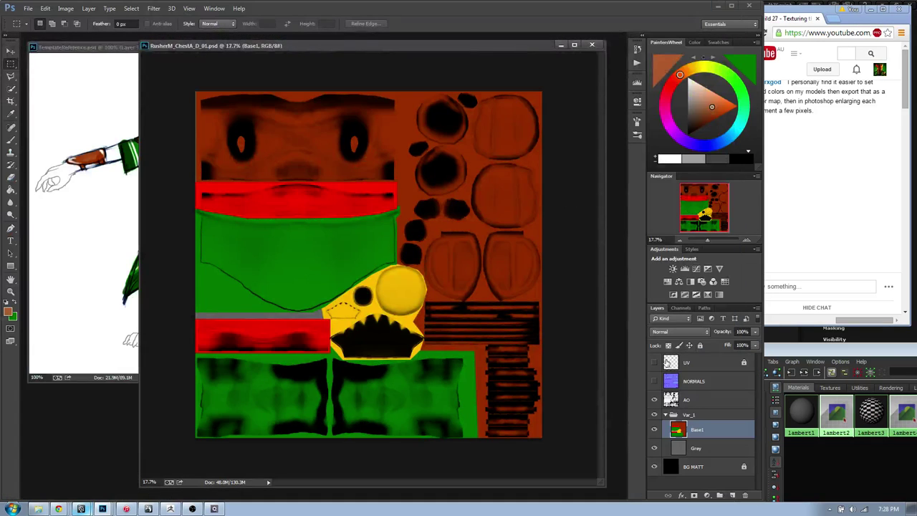
{"action": "left_click", "coordinate": [654, 363]}
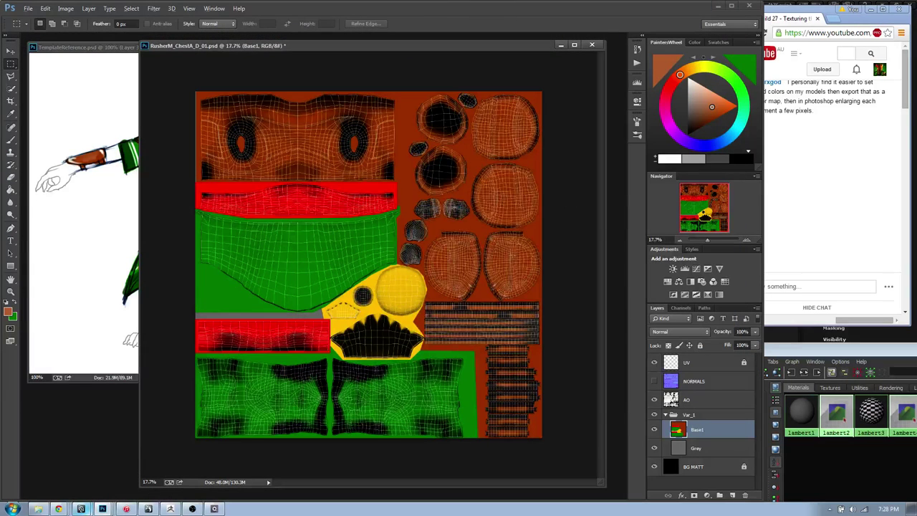
- Outline the horizontal strap UV islands and the band islands below them with a polygonal lasso selection
{"action": "scroll", "coordinate": [453, 207], "scroll_direction": "up", "scroll_amount": 3, "text": "alt"}
{"action": "left_click_drag", "start_coordinate": [451, 308], "coordinate": [424, 233]}
{"action": "left_click_drag", "start_coordinate": [460, 346], "coordinate": [339, 333], "text": "ctrl"}
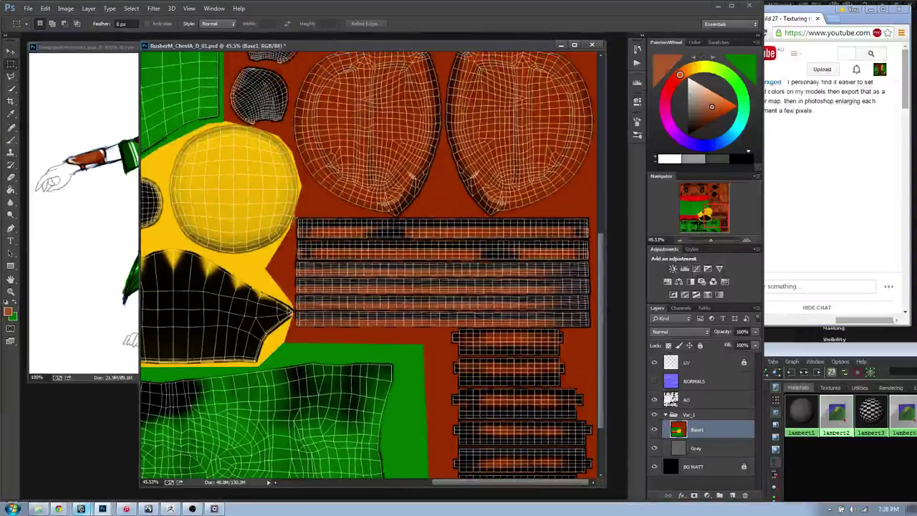
{"action": "mouse_move", "coordinate": [293, 216]}
{"action": "left_mouse_down"}
{"action": "mouse_move", "coordinate": [360, 317]}
{"action": "mouse_move", "coordinate": [392, 334]}
{"action": "left_mouse_up"}
{"action": "left_click", "coordinate": [363, 171]}
{"action": "key", "text": "l"}
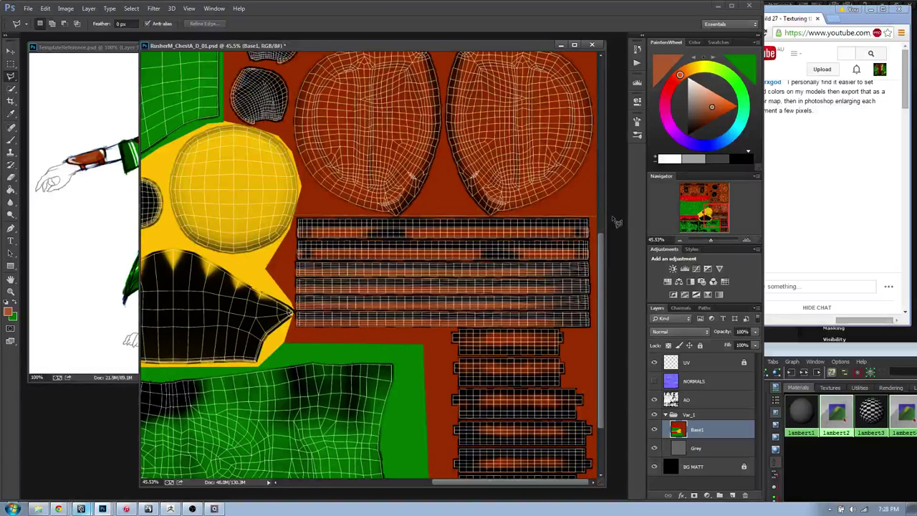
{"action": "left_click_drag", "start_coordinate": [511, 164], "coordinate": [488, 82]}
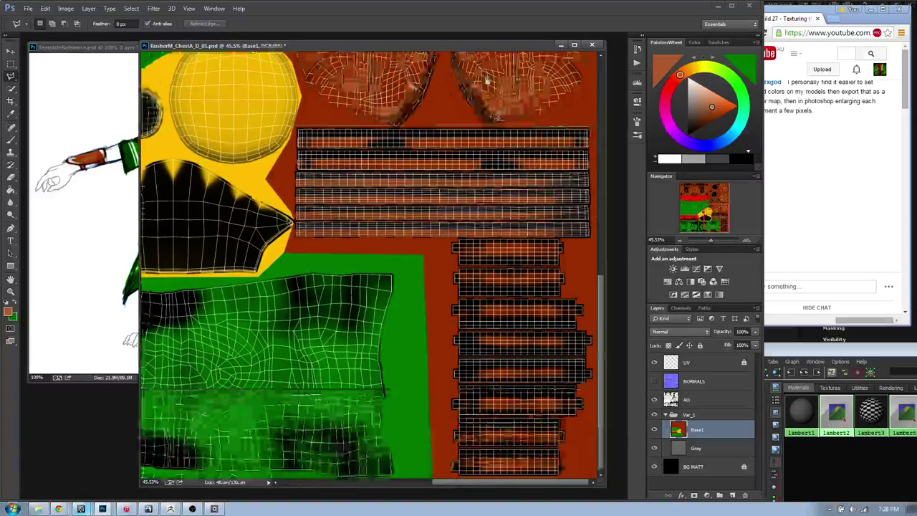
{"action": "mouse_move", "coordinate": [427, 489]}
{"action": "left_mouse_down"}
{"action": "mouse_move", "coordinate": [415, 267]}
{"action": "mouse_move", "coordinate": [278, 265]}
{"action": "mouse_move", "coordinate": [253, 177]}
{"action": "left_mouse_up"}
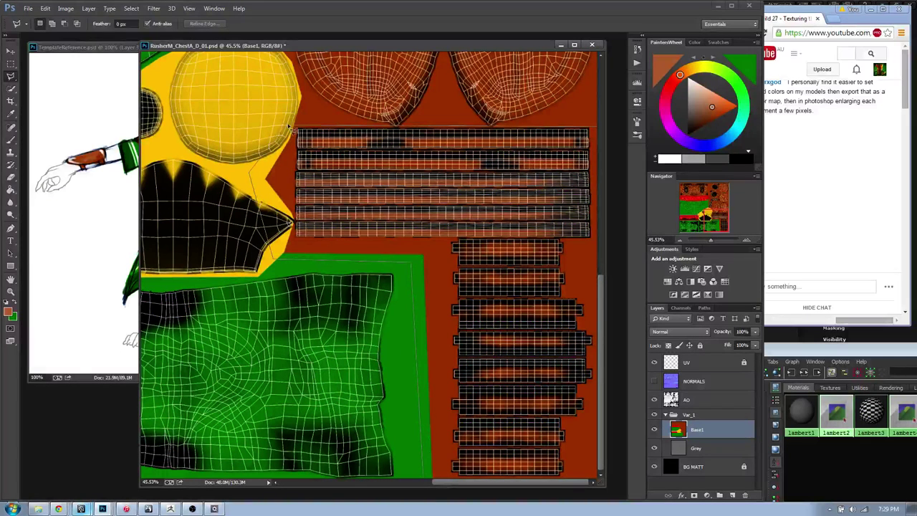
{"action": "left_click_drag", "start_coordinate": [293, 153], "coordinate": [592, 128]}
- Fill the selected strap area on Base1 with a very dark brown using the Paint Bucket
{"action": "key", "text": "g"}
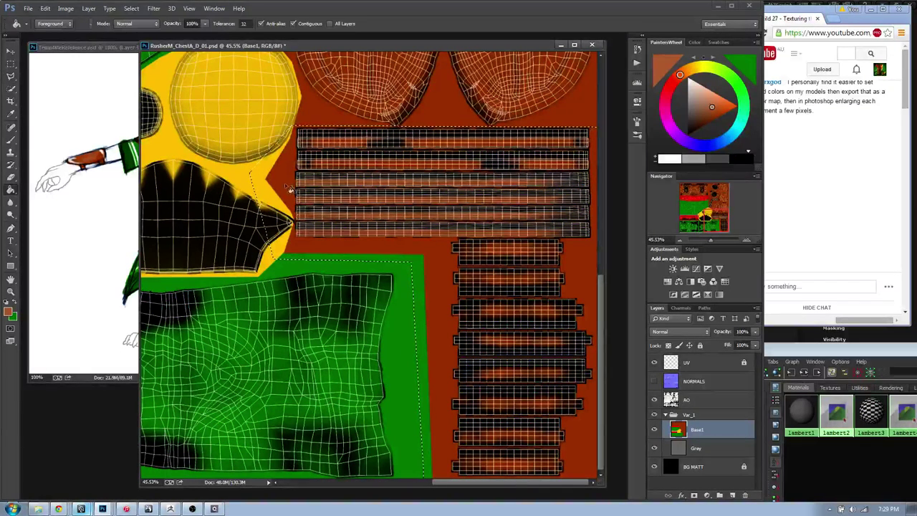
{"action": "left_click_drag", "start_coordinate": [708, 116], "coordinate": [704, 125]}
{"action": "left_click", "coordinate": [360, 189]}
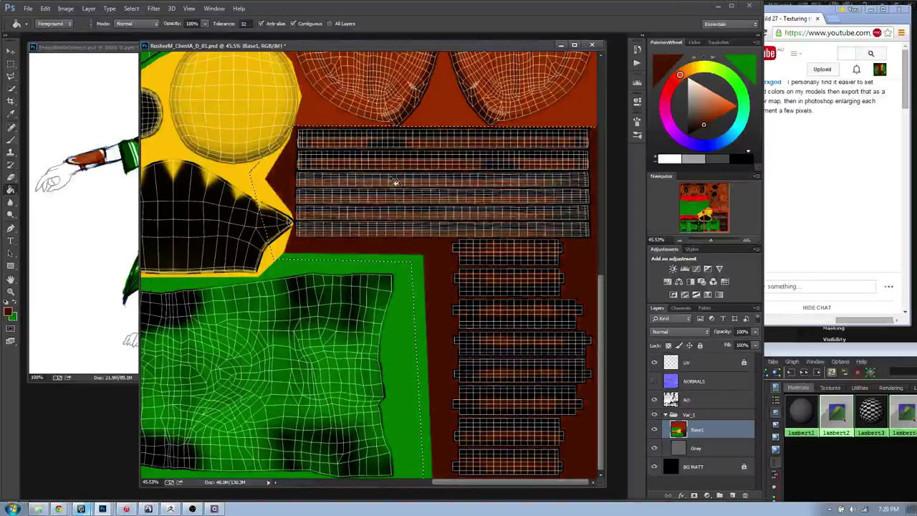
{"action": "left_click", "coordinate": [700, 127]}
{"action": "left_click", "coordinate": [485, 208]}
- Clear the strap selection, hide the UV layer and save RusherM_ChestA_D_01.psd
{"action": "key", "text": "m"}
{"action": "scroll", "coordinate": [437, 143], "scroll_direction": "down", "scroll_amount": 3, "text": "alt"}
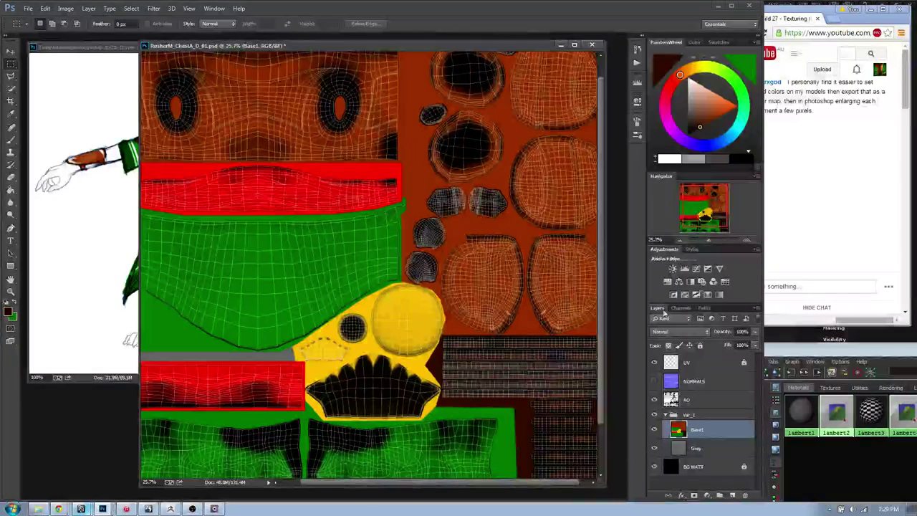
{"action": "left_click", "coordinate": [654, 362]}
{"action": "key", "text": "ctrl+shift+s"}
{"action": "left_click", "coordinate": [147, 223]}
{"action": "key", "text": "Escape"}
{"action": "key", "text": "Escape"}
{"action": "key", "text": "Escape"}
{"action": "key", "text": "ctrl+s"}
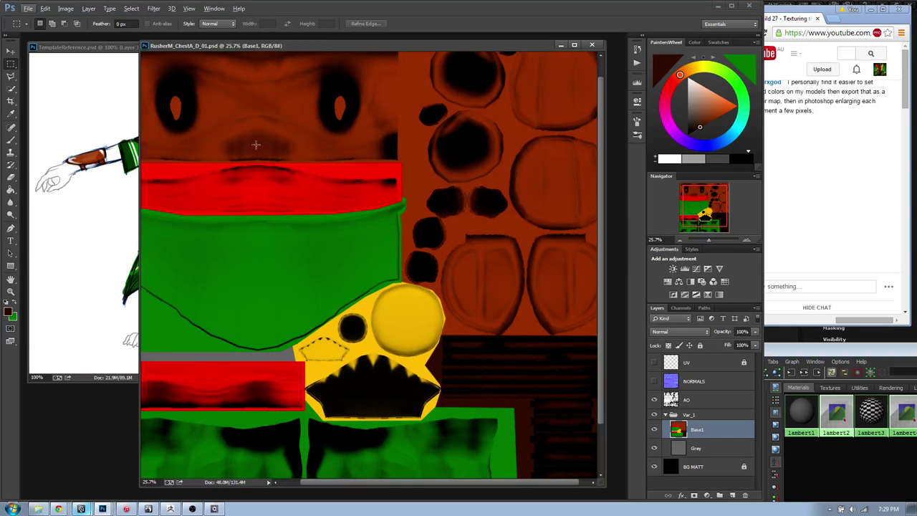
- Switch to Maya, open the color file node of lambert2 and reload RusherM_ChestA_D_01.psd
{"action": "key", "text": "alt+Tab"}
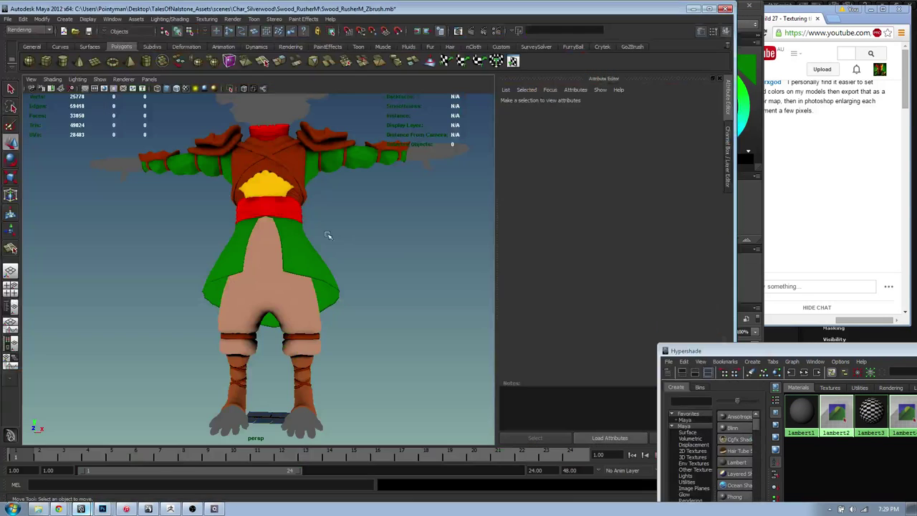
{"action": "left_click_drag", "start_coordinate": [750, 350], "coordinate": [407, 214]}
{"action": "left_click", "coordinate": [552, 411]}
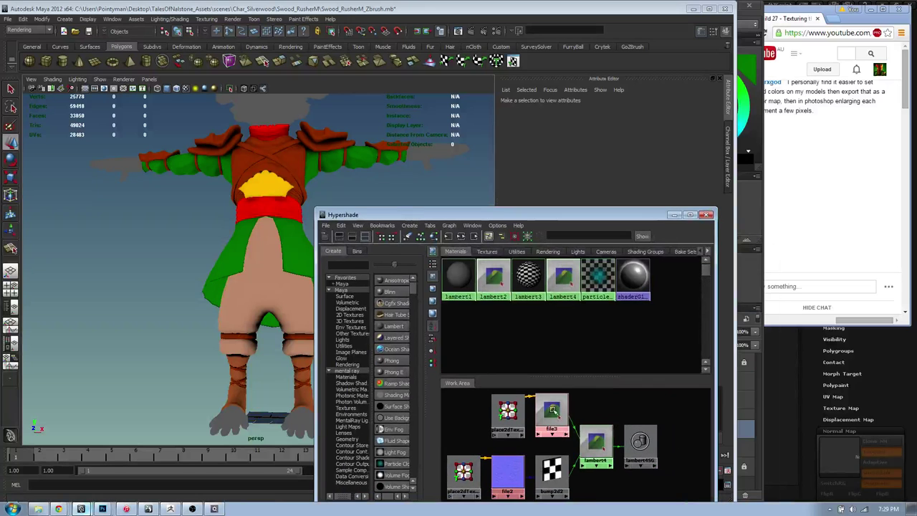
{"action": "left_click_drag", "start_coordinate": [601, 216], "coordinate": [358, 330]}
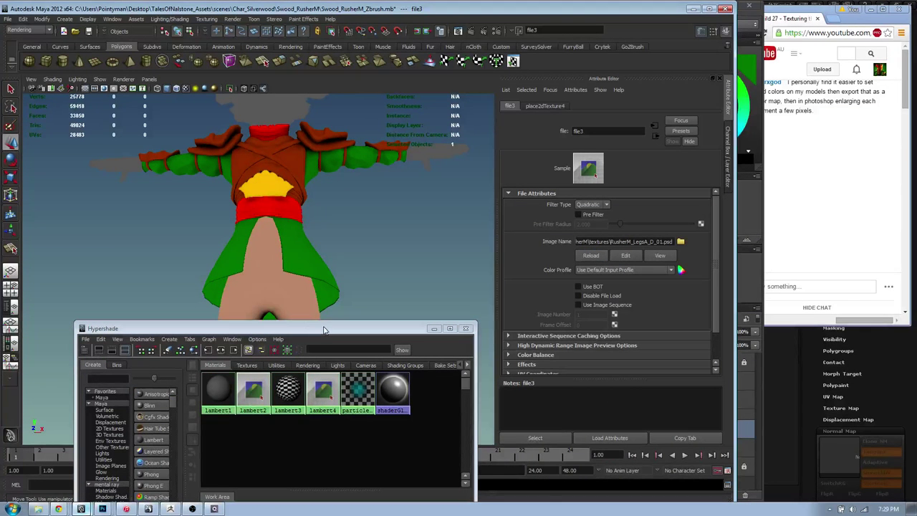
{"action": "left_click_drag", "start_coordinate": [323, 330], "coordinate": [574, 332]}
{"action": "left_click", "coordinate": [557, 390]}
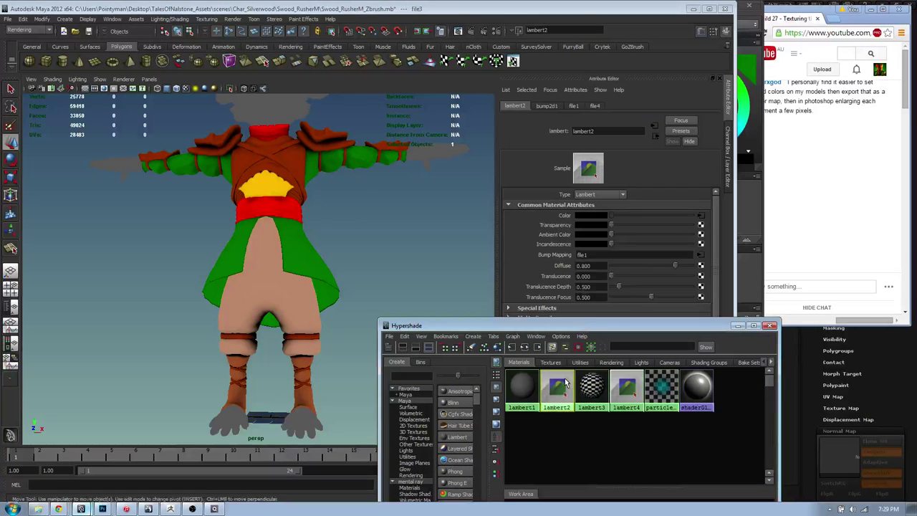
{"action": "left_click", "coordinate": [701, 216]}
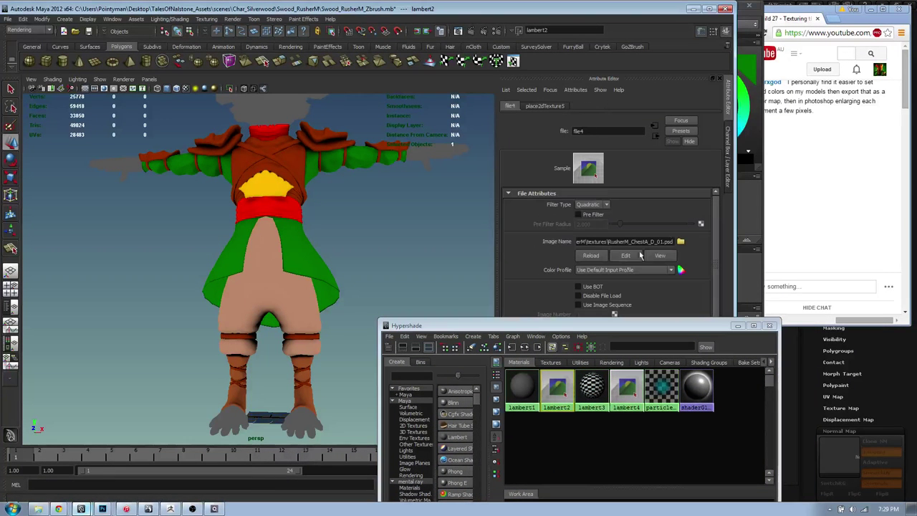
{"action": "left_click", "coordinate": [591, 257]}
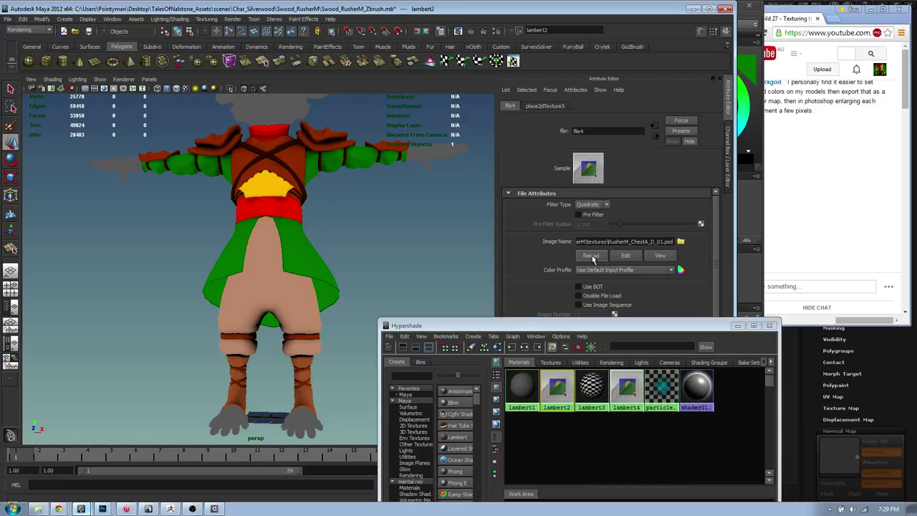
- Examine the dark chest and arm straps on the whole character from an angled front view
{"action": "left_click_drag", "start_coordinate": [236, 207], "coordinate": [308, 220], "text": "alt"}
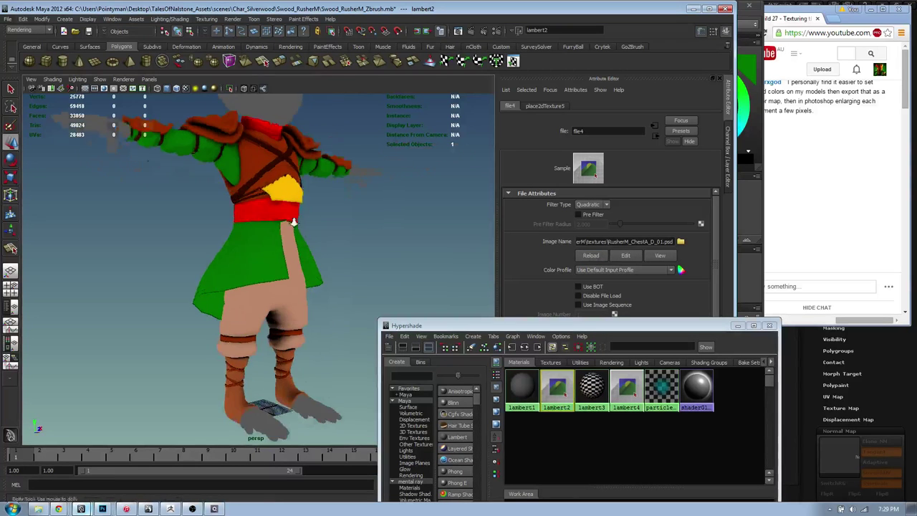
{"action": "scroll", "coordinate": [308, 221], "scroll_direction": "down", "scroll_amount": 2}
{"action": "middle_click_drag", "start_coordinate": [308, 220], "coordinate": [337, 232], "text": "alt"}
{"action": "left_click_drag", "start_coordinate": [337, 232], "coordinate": [298, 212], "text": "alt"}
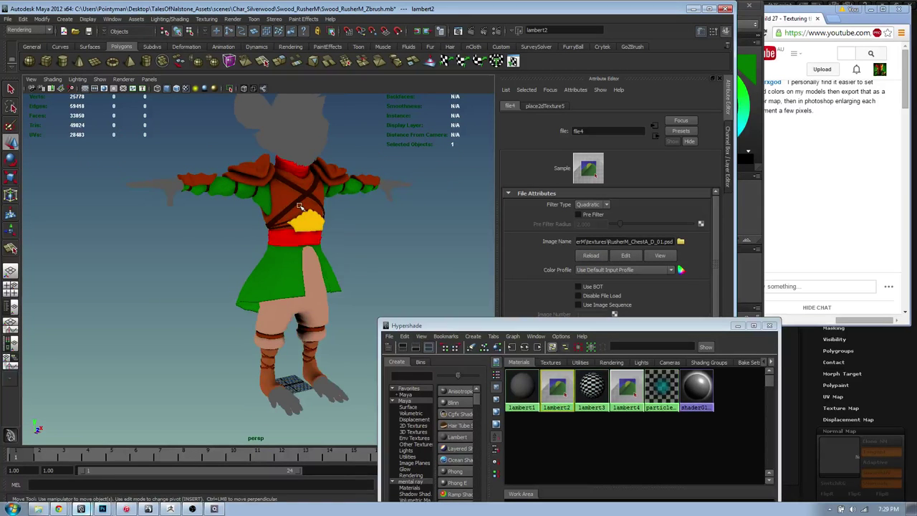
{"action": "left_click_drag", "start_coordinate": [253, 236], "coordinate": [270, 234], "text": "alt"}
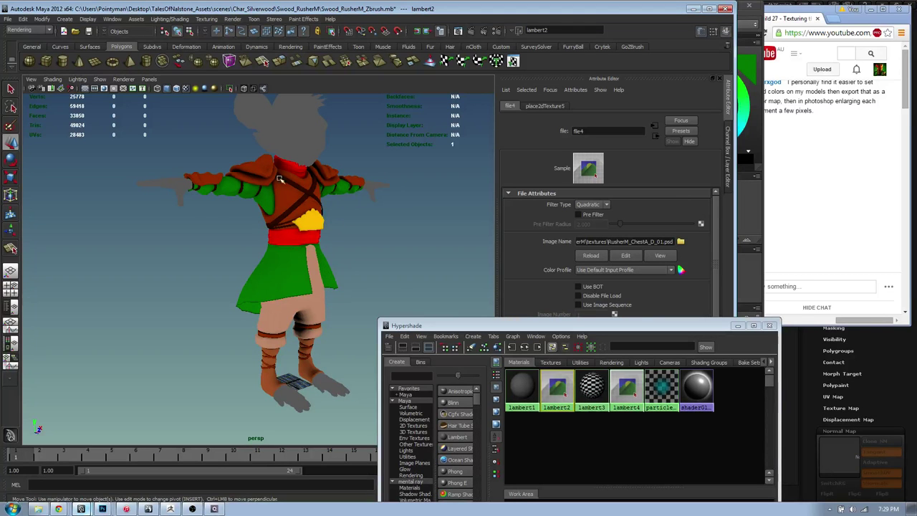
- Inspect the flat-coloured character model from the torso down to the knee straps, trousers and leg wraps
{"action": "left_click_drag", "start_coordinate": [375, 198], "coordinate": [349, 202], "text": "alt"}
{"action": "scroll", "coordinate": [348, 203], "scroll_direction": "up", "scroll_amount": 4}
{"action": "middle_click_drag", "start_coordinate": [343, 222], "coordinate": [348, 189], "text": "alt"}
{"action": "left_click_drag", "start_coordinate": [348, 190], "coordinate": [312, 194], "text": "alt"}
{"action": "scroll", "coordinate": [351, 222], "scroll_direction": "up", "scroll_amount": 3}
{"action": "middle_click_drag", "start_coordinate": [357, 240], "coordinate": [359, 148], "text": "alt"}
{"action": "left_click", "coordinate": [347, 236]}
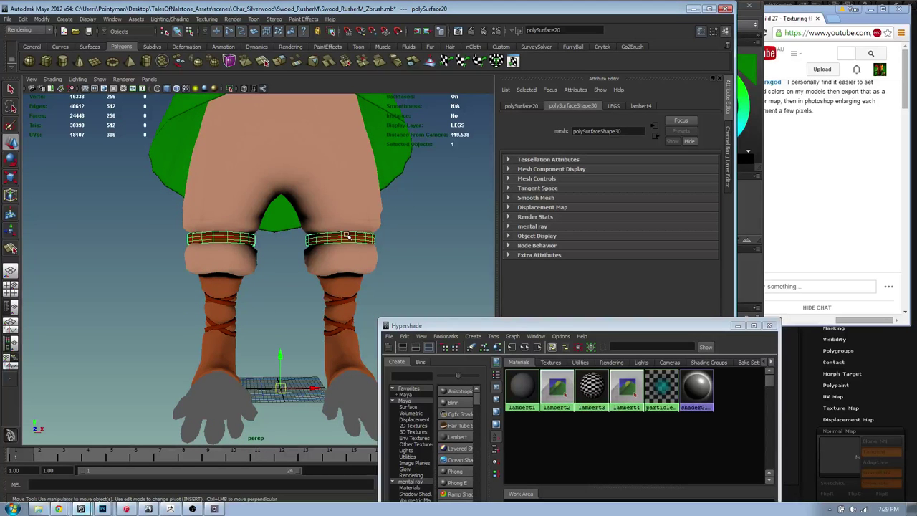
{"action": "left_click_drag", "start_coordinate": [383, 179], "coordinate": [372, 202], "text": "alt"}
{"action": "scroll", "coordinate": [371, 203], "scroll_direction": "down", "scroll_amount": 2}
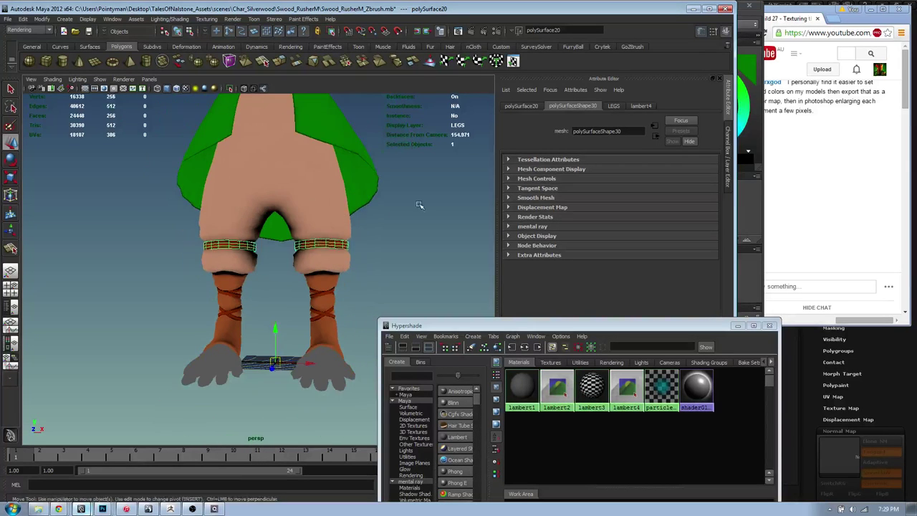
{"action": "left_click", "coordinate": [377, 205]}
{"action": "scroll", "coordinate": [243, 204], "scroll_direction": "down", "scroll_amount": 5}
{"action": "middle_click_drag", "start_coordinate": [240, 201], "coordinate": [246, 227], "text": "alt"}
{"action": "left_click_drag", "start_coordinate": [284, 172], "coordinate": [272, 187], "text": "alt"}
{"action": "right_click_drag", "start_coordinate": [272, 187], "coordinate": [323, 157], "text": "alt"}
- Switch to Photoshop, check the costume drawing in TemplateReference.psd, and fit the RusherM_ChestA_D_01.psd texture in its window
{"action": "key", "text": "alt+Tab"}
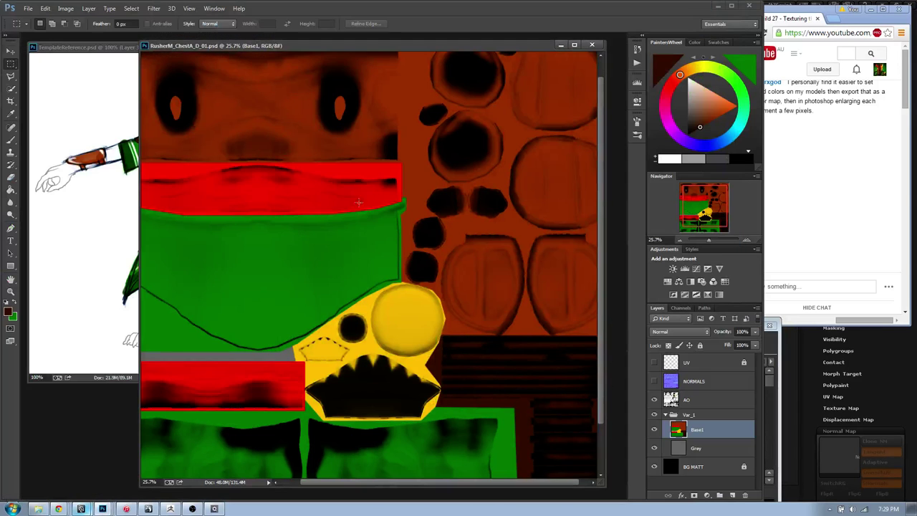
{"action": "left_click", "coordinate": [104, 46]}
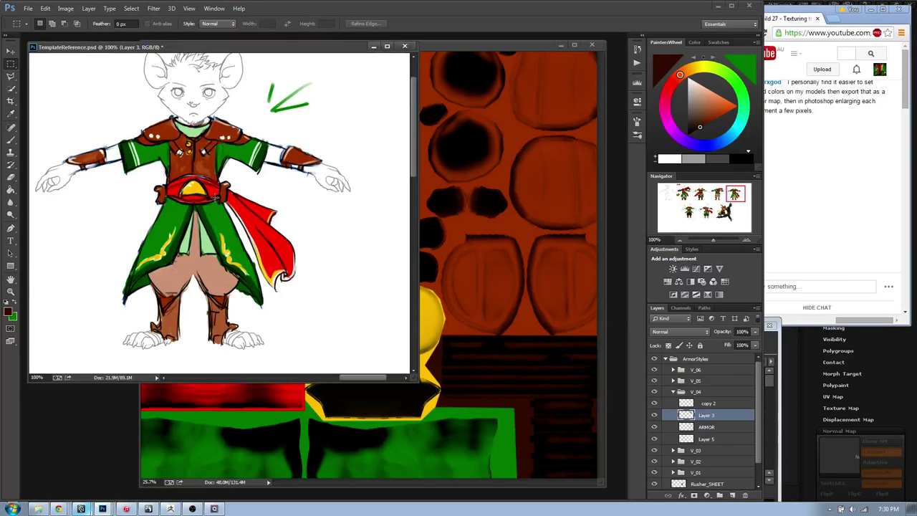
{"action": "key", "text": "alt+Tab"}
{"action": "left_click", "coordinate": [456, 43]}
{"action": "key", "text": "ctrl+0"}
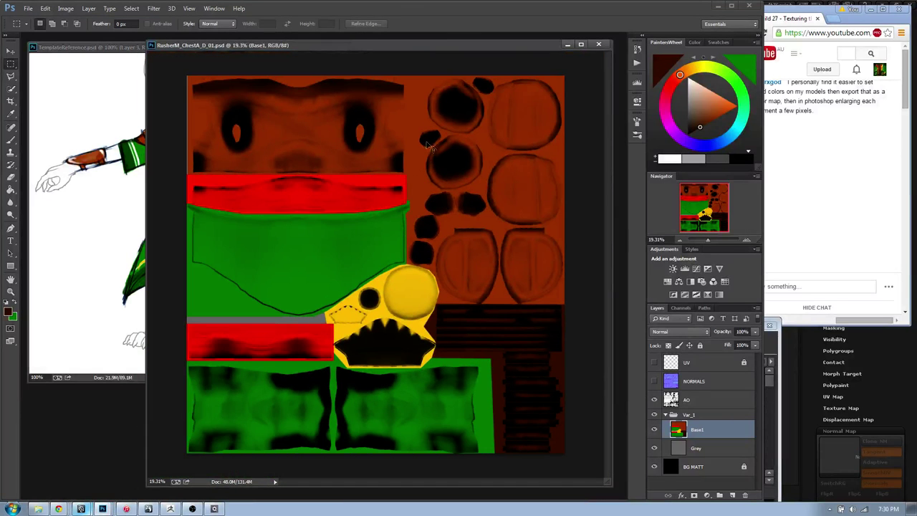
- Switch to Maya and select the Chest mesh to examine its textured tunic from an angle
{"action": "key", "text": "alt+Tab"}
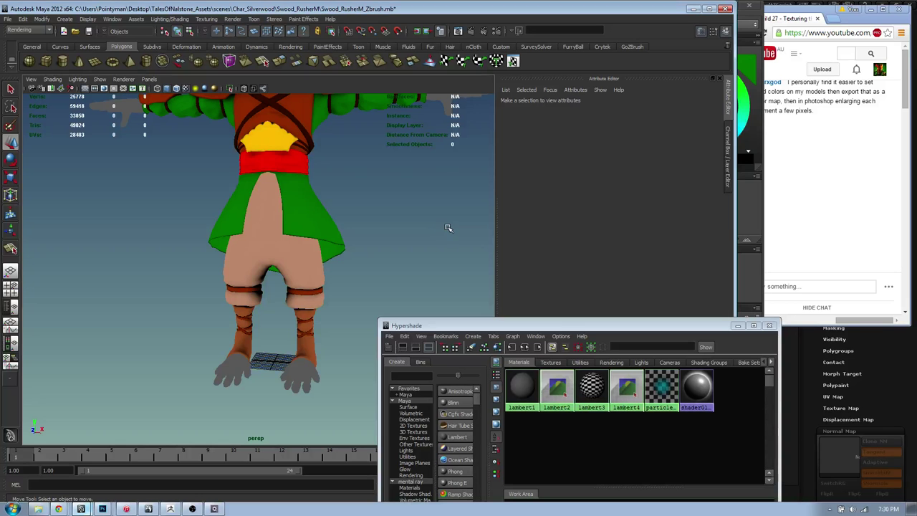
{"action": "scroll", "coordinate": [256, 218], "scroll_direction": "down", "scroll_amount": 2}
{"action": "left_click_drag", "start_coordinate": [258, 217], "coordinate": [307, 221], "text": "alt"}
{"action": "middle_click_drag", "start_coordinate": [308, 223], "coordinate": [316, 251], "text": "alt"}
{"action": "left_click", "coordinate": [323, 267]}
{"action": "left_click_drag", "start_coordinate": [342, 260], "coordinate": [358, 249], "text": "alt"}
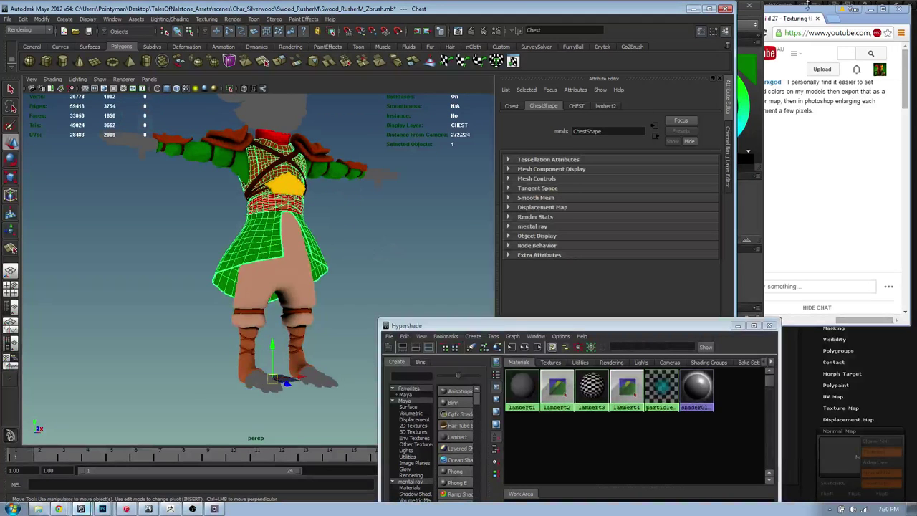
- Minimize the browser window, and clear the Chest mesh selection in Maya with the character seen from the front
{"action": "left_click", "coordinate": [870, 9]}
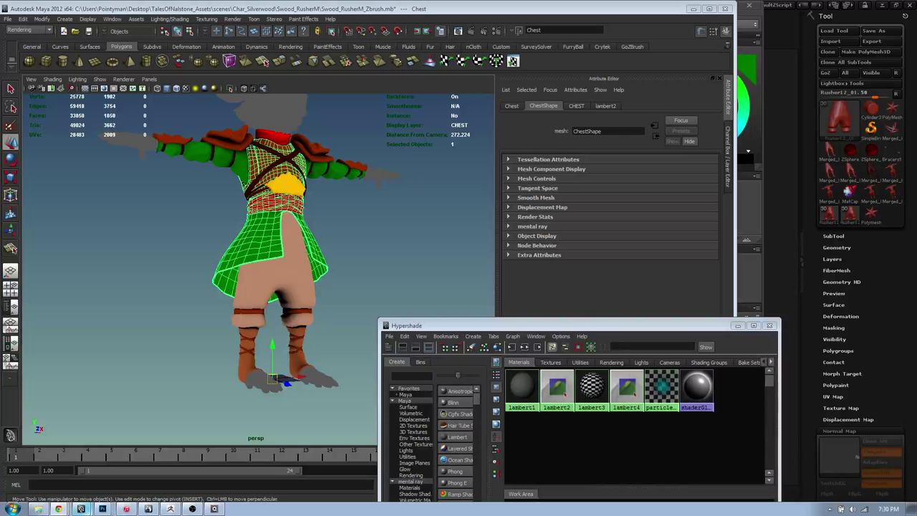
{"action": "key", "text": "alt+Tab"}
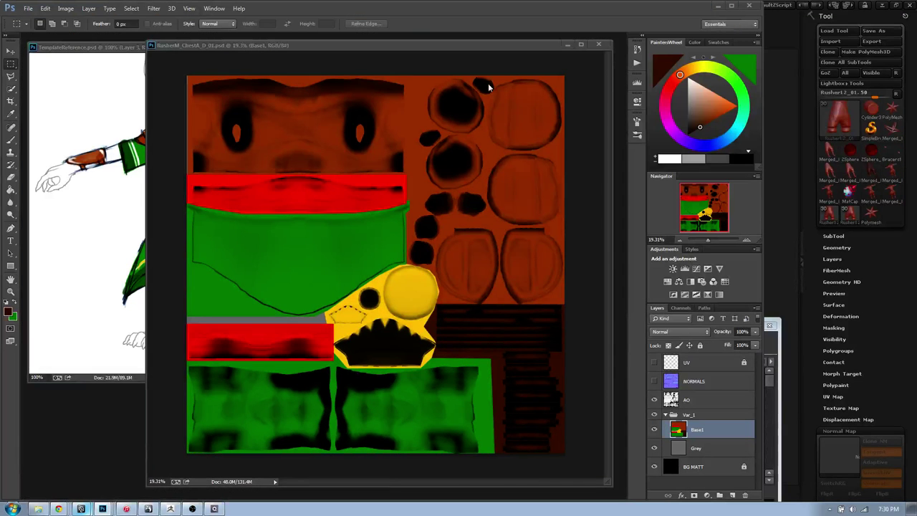
{"action": "key", "text": "alt+Tab"}
{"action": "key", "text": "alt+Tab"}
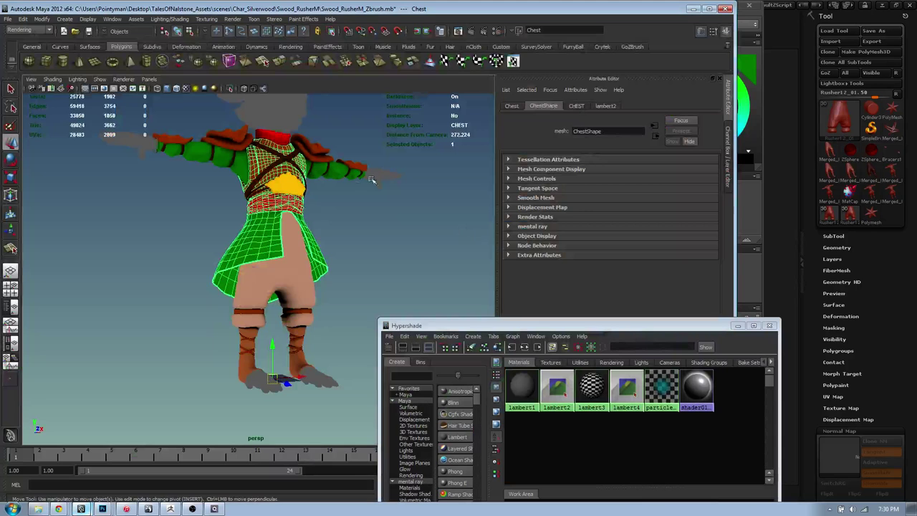
{"action": "left_click_drag", "start_coordinate": [361, 208], "coordinate": [321, 213], "text": "alt"}
{"action": "right_click_drag", "start_coordinate": [321, 212], "coordinate": [388, 201], "text": "alt"}
{"action": "left_click", "coordinate": [388, 200]}
- Switch to the Quixel SUITE installer, accept the license terms, complete the installation and launch Quixel SUITE
{"action": "key", "text": "alt+Tab"}
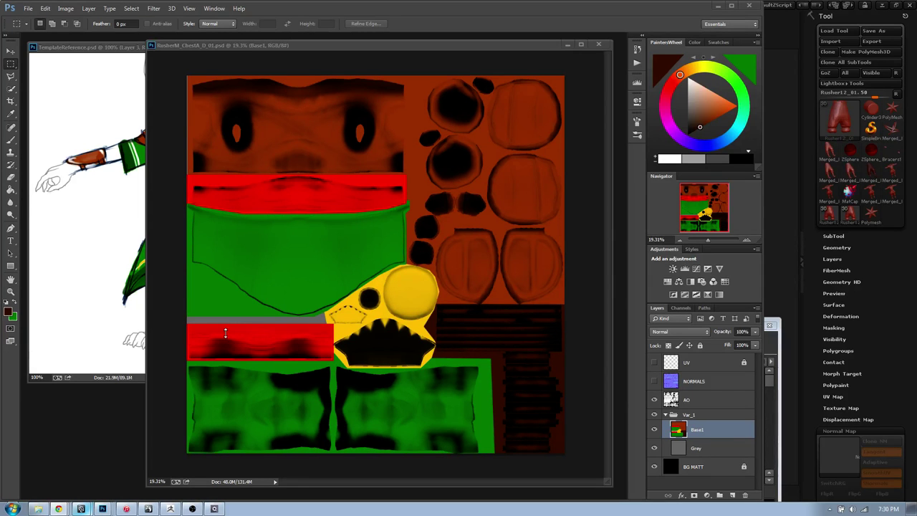
{"action": "left_click", "coordinate": [222, 48]}
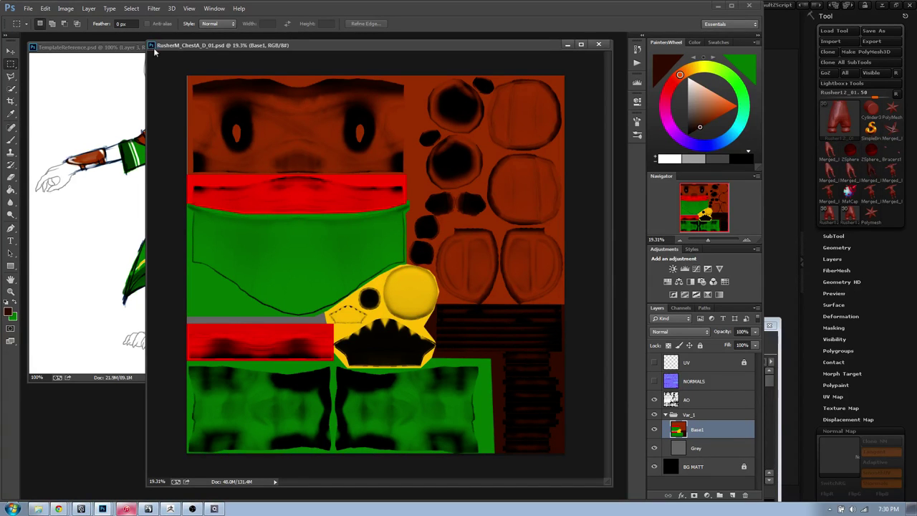
{"action": "left_click", "coordinate": [214, 509]}
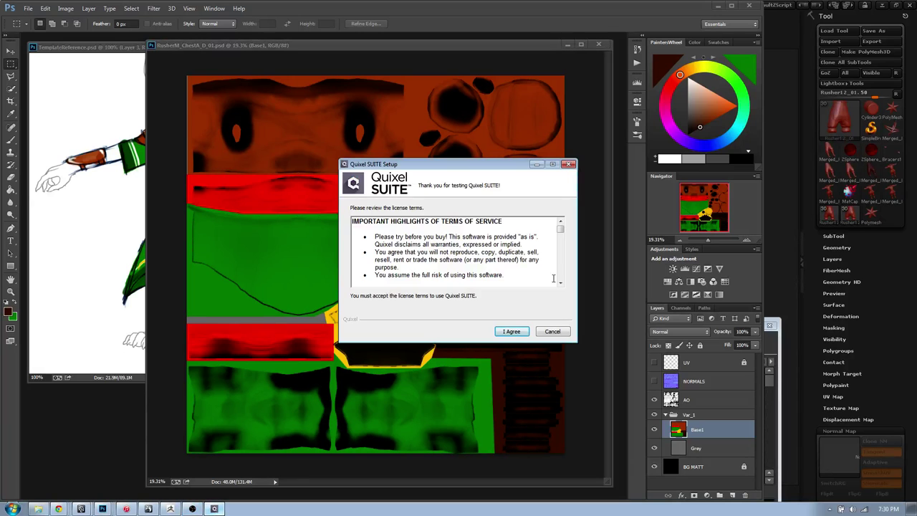
{"action": "left_click", "coordinate": [511, 331]}
{"action": "left_click", "coordinate": [512, 331]}
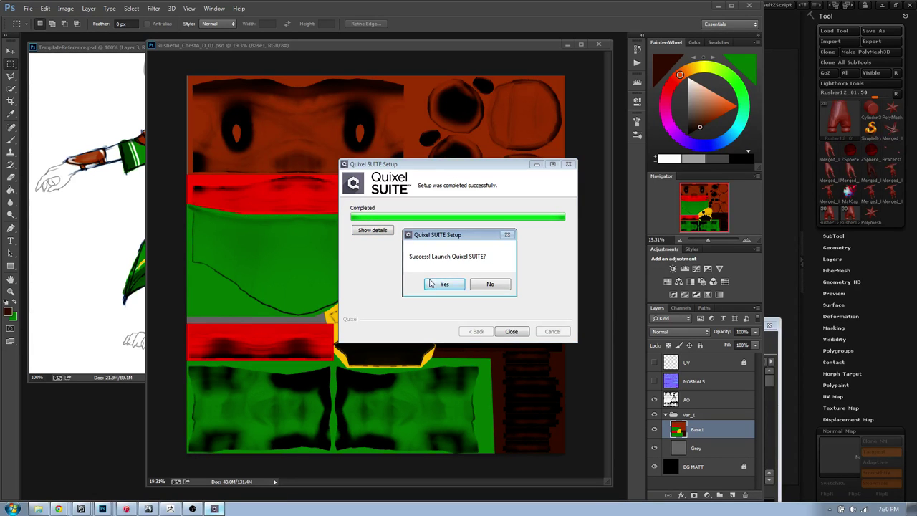
{"action": "left_click", "coordinate": [441, 284]}
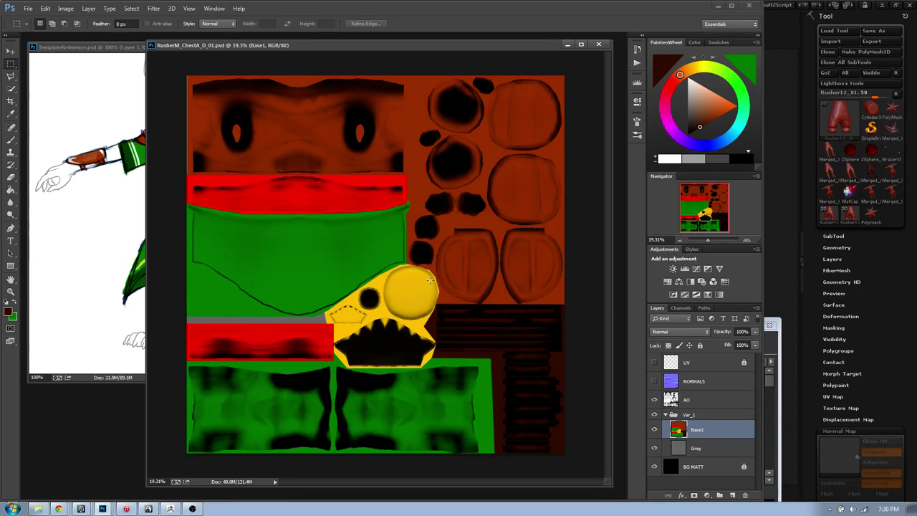
{"action": "double_click", "coordinate": [391, 49]}
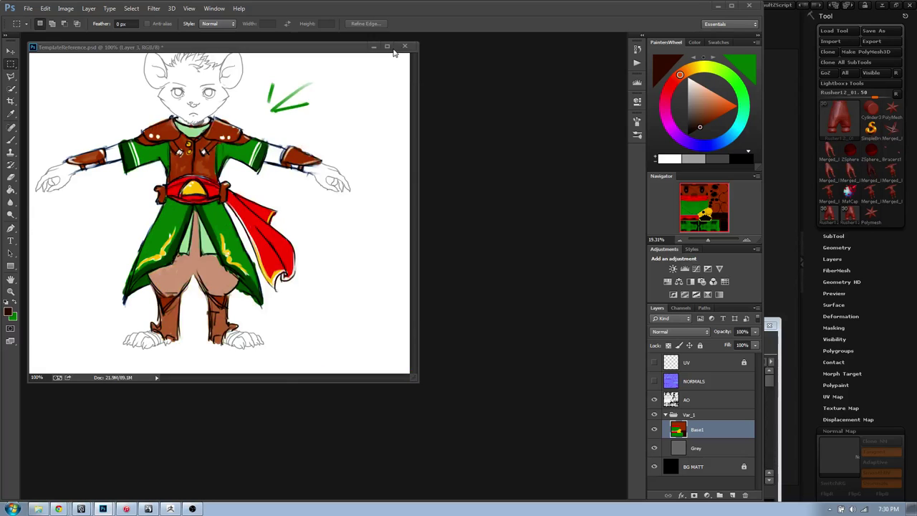
{"action": "left_click", "coordinate": [586, 49]}
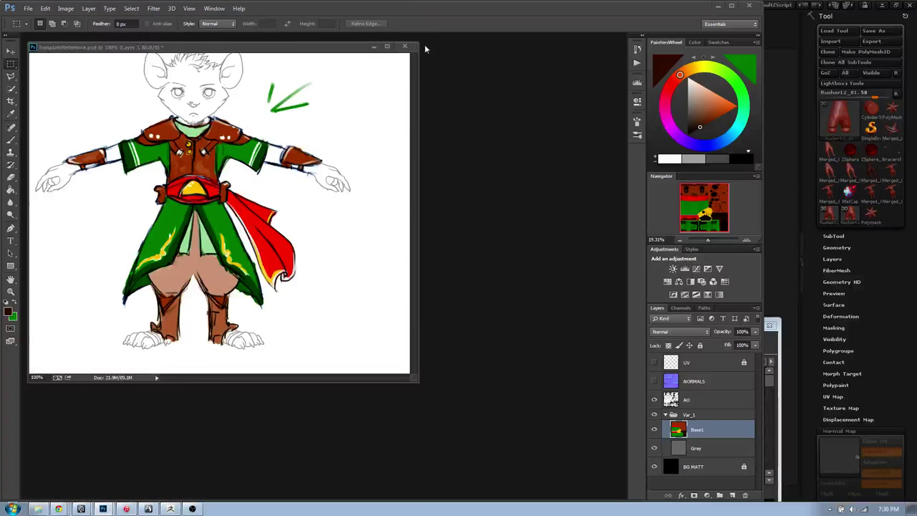
{"action": "left_click", "coordinate": [12, 509]}
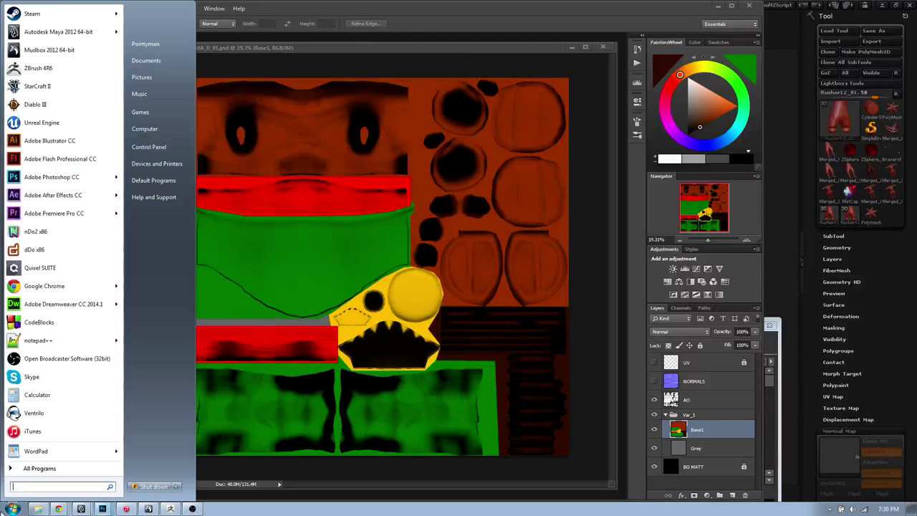
{"action": "left_click", "coordinate": [370, 50]}
- Show the NORMALS layer of the chest texture and save a PNG copy as NORMALS.png in the textures folder
{"action": "left_click", "coordinate": [655, 382]}
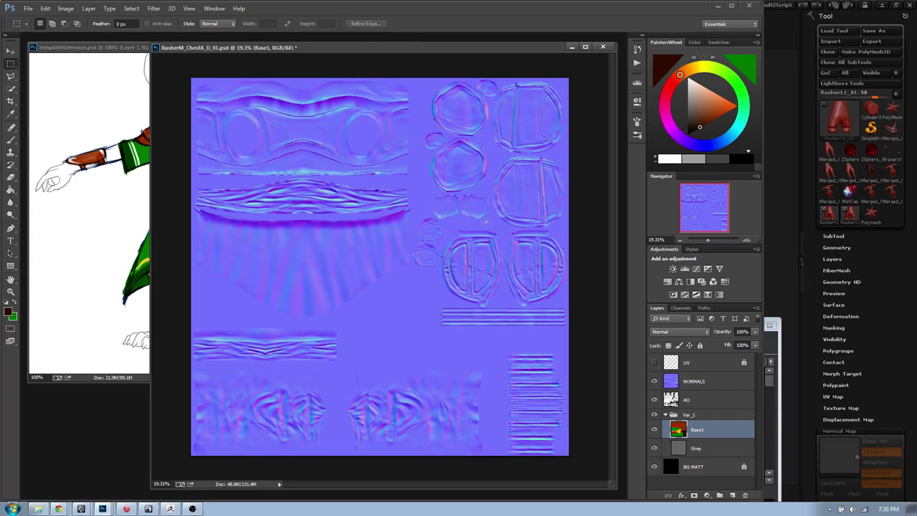
{"action": "left_click", "coordinate": [654, 382]}
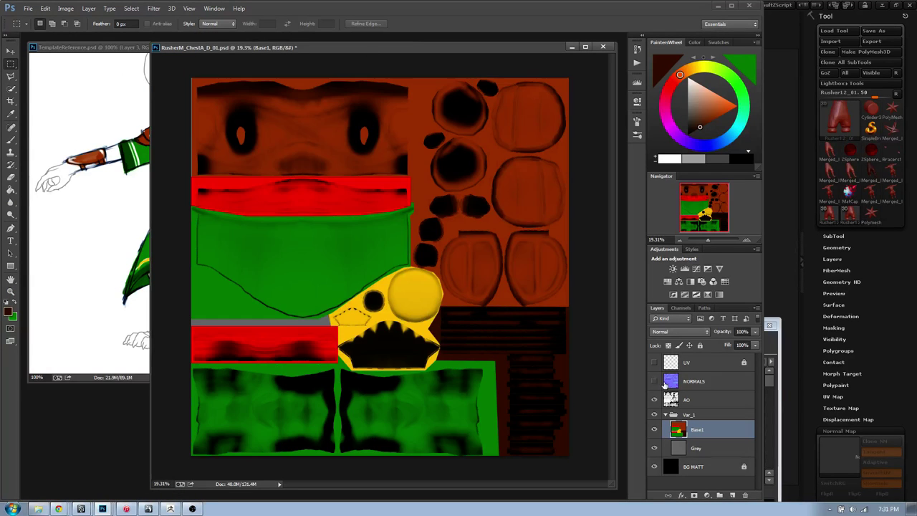
{"action": "left_click", "coordinate": [654, 381]}
{"action": "key", "text": "ctrl+shift+s"}
{"action": "left_click", "coordinate": [108, 221]}
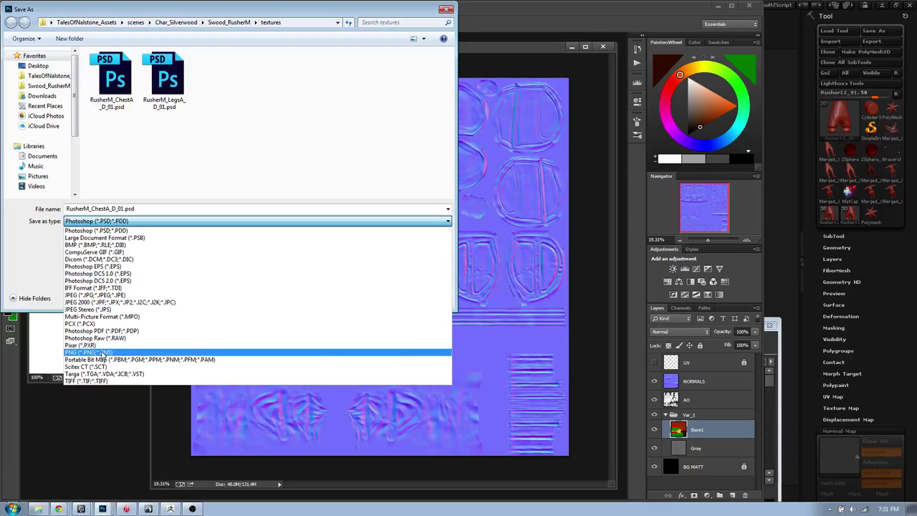
{"action": "left_click", "coordinate": [105, 354]}
{"action": "left_click", "coordinate": [219, 23]}
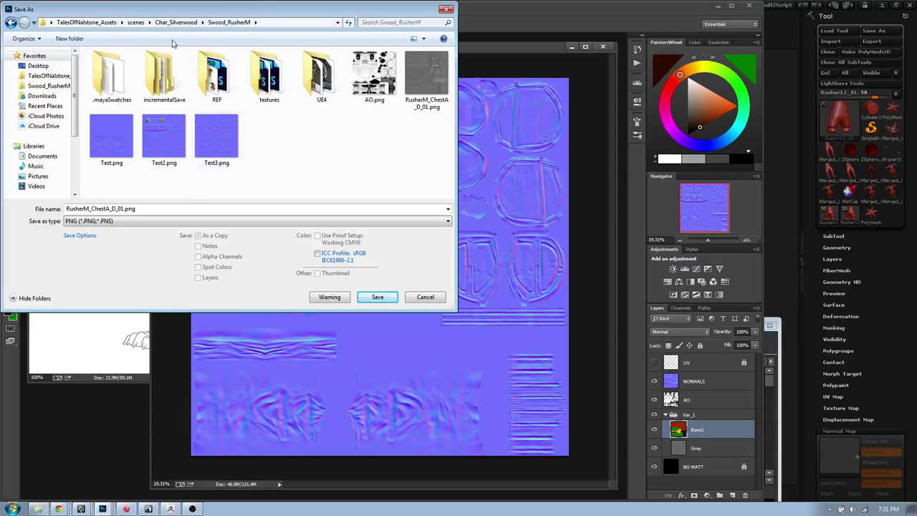
{"action": "double_click", "coordinate": [269, 75]}
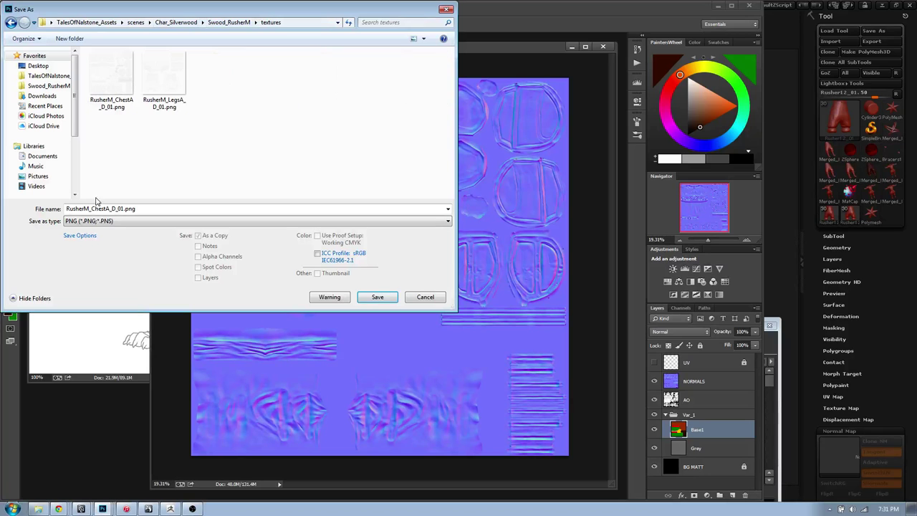
{"action": "left_click", "coordinate": [122, 208]}
{"action": "type", "text": "NORMA"}
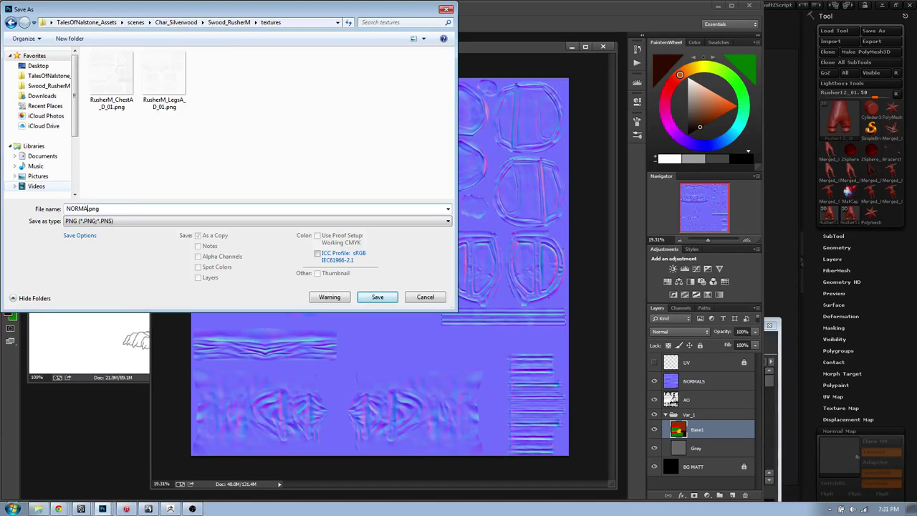
{"action": "key", "text": "Return"}
{"action": "key", "text": "Return"}
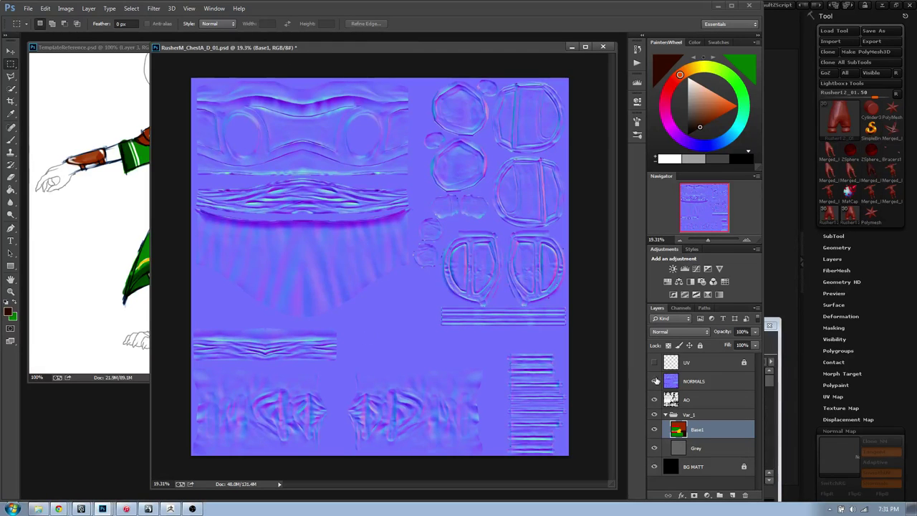
- Hide the NORMALS and AO layers and save the flat colours as DIFFUSE.png in the textures folder with default PNG options
{"action": "left_click", "coordinate": [654, 382]}
{"action": "left_click", "coordinate": [653, 401]}
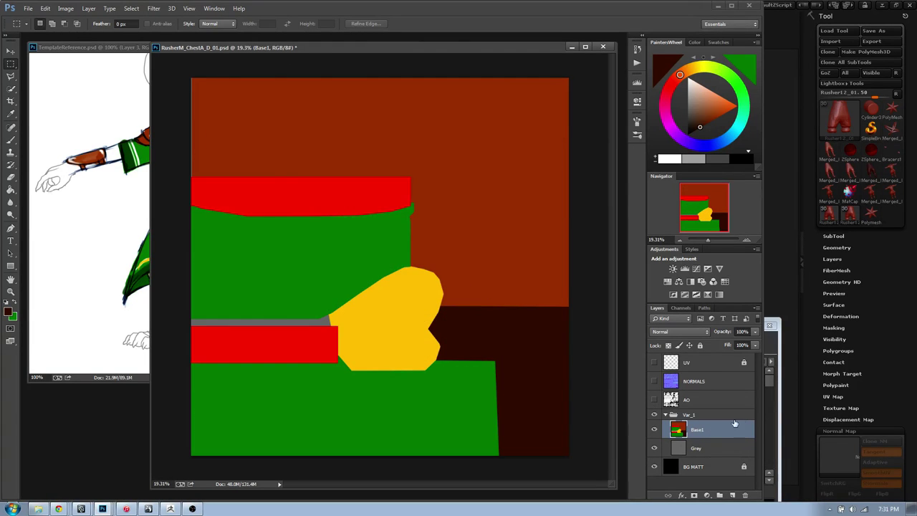
{"action": "key", "text": "ctrl+shift+s"}
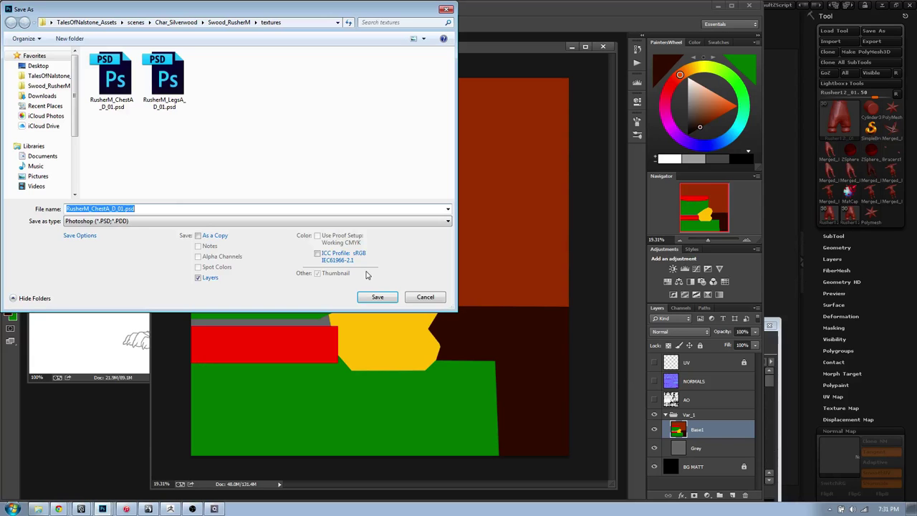
{"action": "left_click", "coordinate": [204, 221]}
{"action": "left_click", "coordinate": [83, 352]}
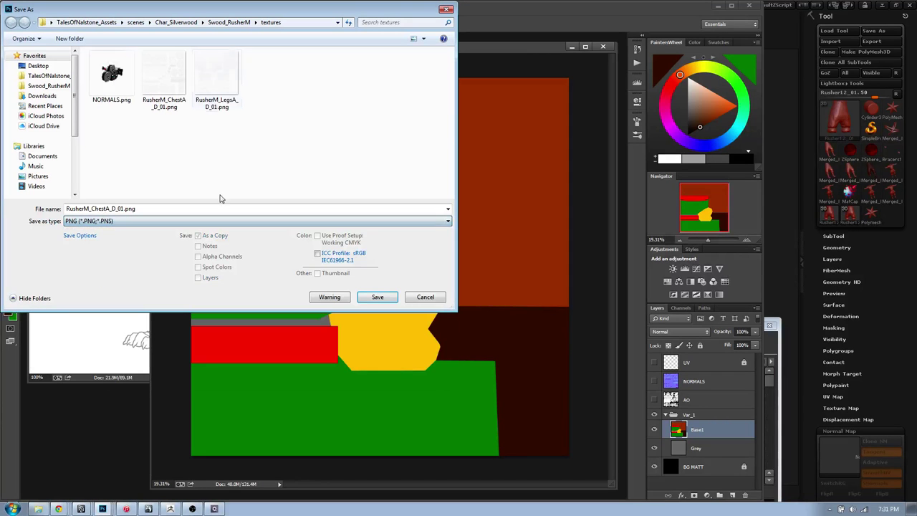
{"action": "left_click", "coordinate": [111, 76]}
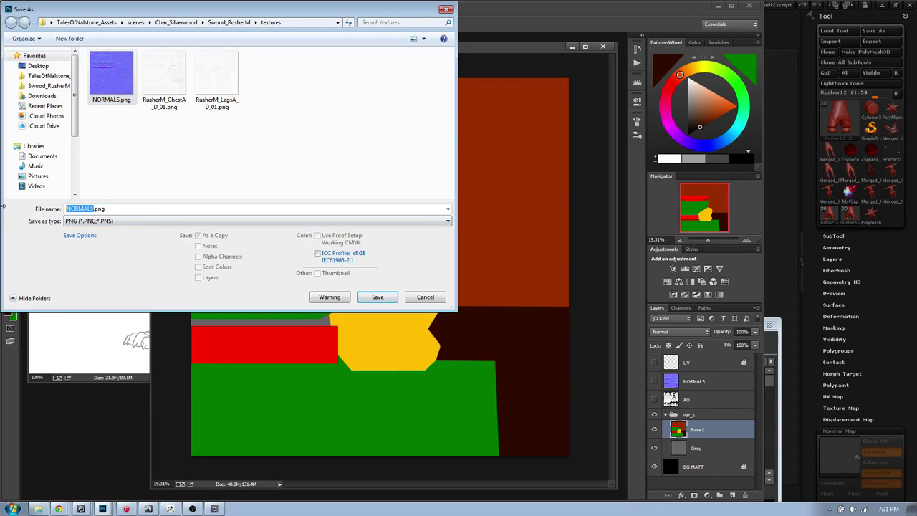
{"action": "type", "text": "DIFFUSE"}
{"action": "key", "text": "Return"}
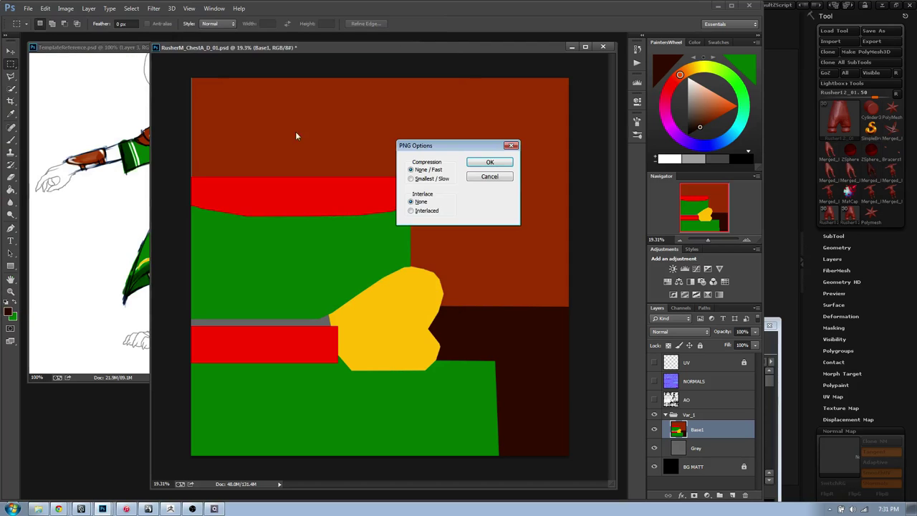
{"action": "left_click", "coordinate": [470, 163]}
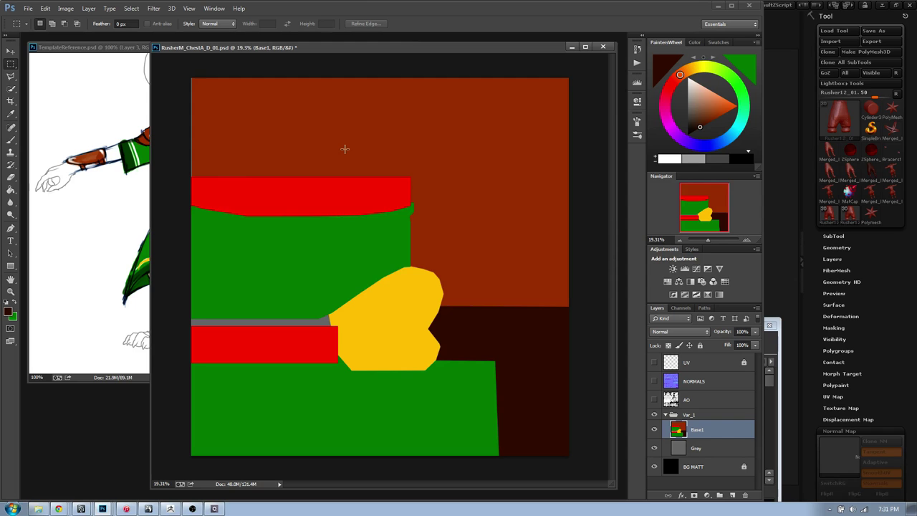
- Select the AO layer, glance at the character in Maya, and show the chest texture's NORMALS layer in Photoshop
{"action": "left_click", "coordinate": [690, 399]}
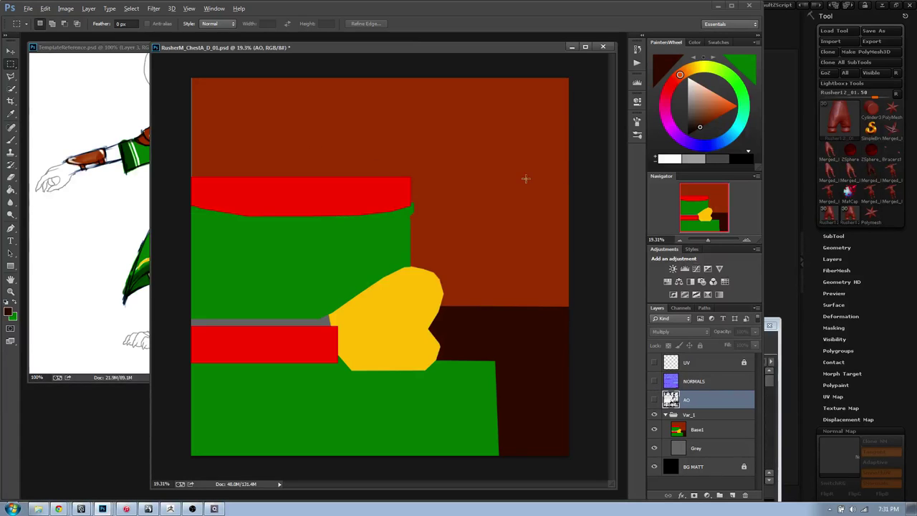
{"action": "key", "text": "alt+Tab"}
{"action": "left_click", "coordinate": [503, 262]}
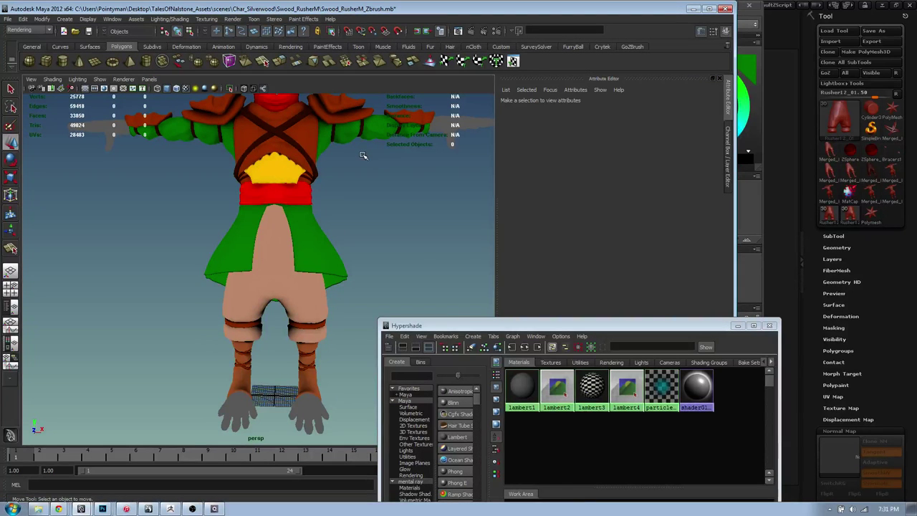
{"action": "key", "text": "alt+Tab"}
{"action": "key", "text": "alt+Tab"}
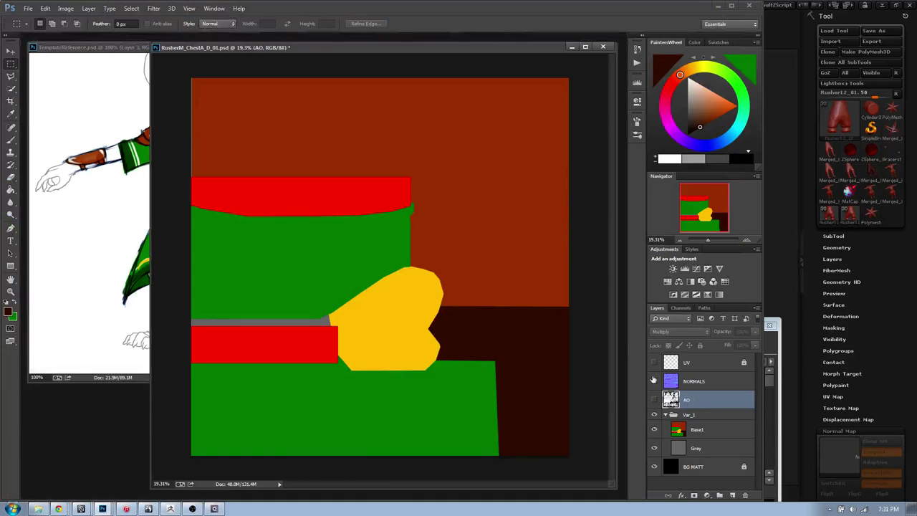
{"action": "left_click", "coordinate": [653, 380]}
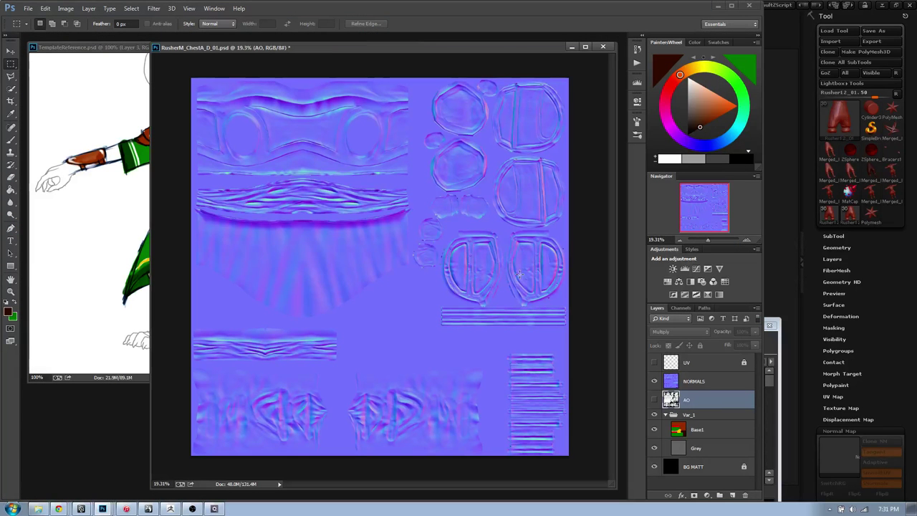
- Switch to Maya, show the layer editor clear of the Hypershade window, and hide the LEGS layer
{"action": "key", "text": "alt"}
{"action": "left_click", "coordinate": [13, 508]}
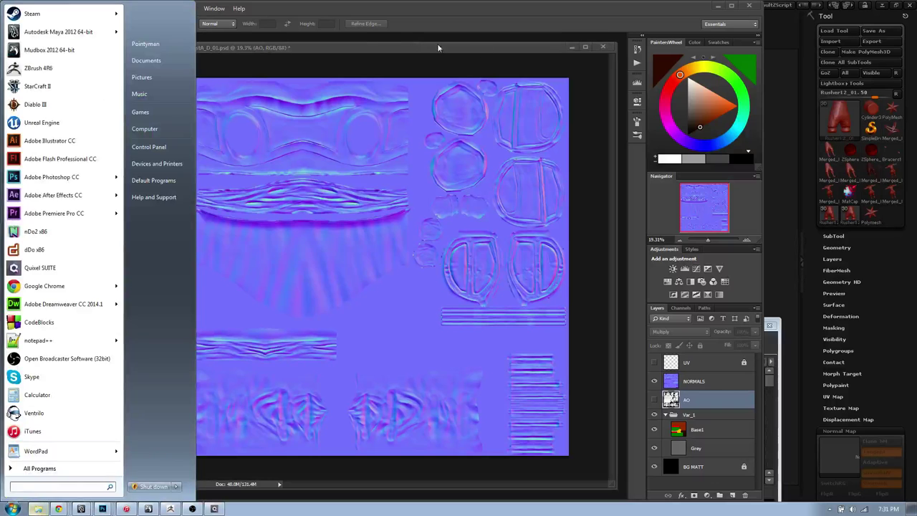
{"action": "left_click", "coordinate": [408, 46]}
{"action": "key", "text": "alt+Tab"}
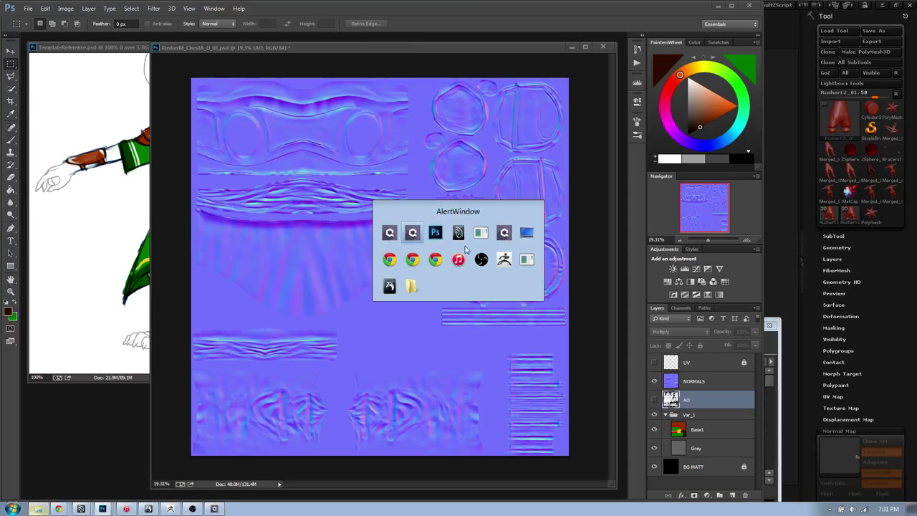
{"action": "key", "text": "alt+Tab"}
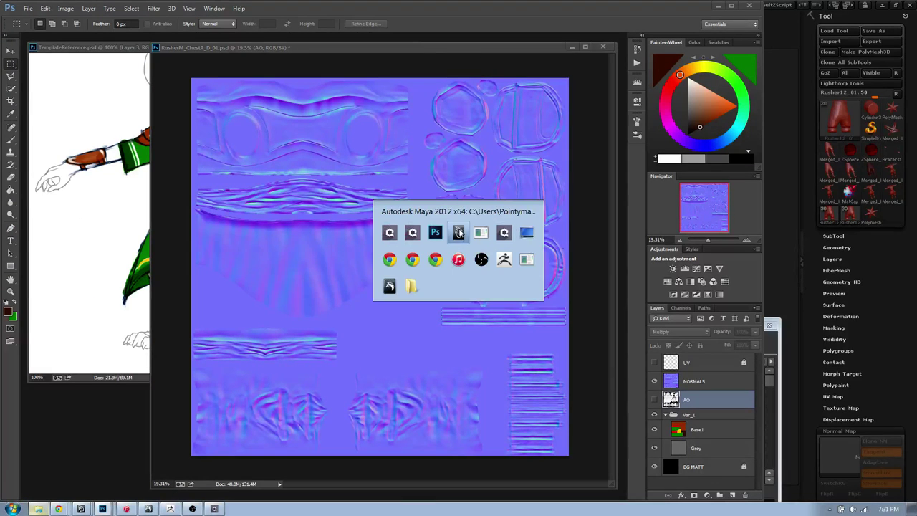
{"action": "left_click", "coordinate": [458, 233]}
{"action": "right_click_drag", "start_coordinate": [344, 179], "coordinate": [473, 207], "text": "alt"}
{"action": "middle_click_drag", "start_coordinate": [472, 208], "coordinate": [337, 229], "text": "alt"}
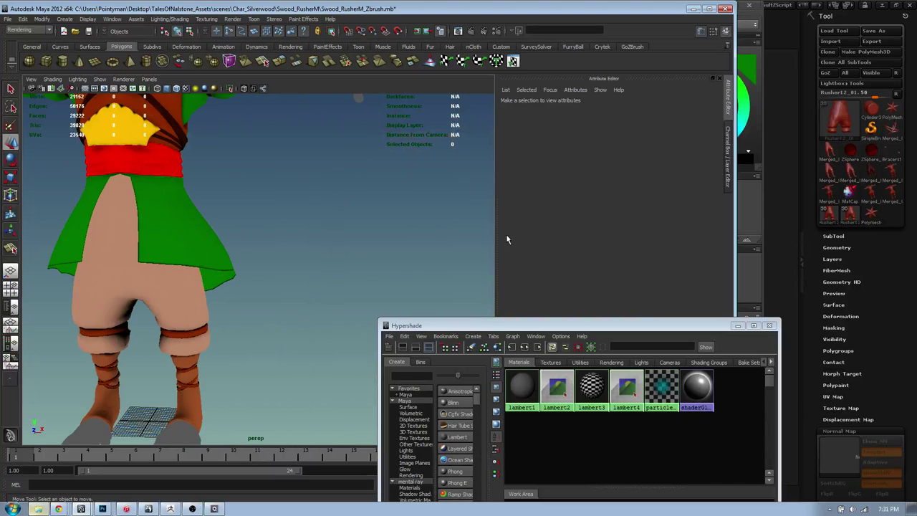
{"action": "key", "text": "ctrl+a"}
{"action": "left_click_drag", "start_coordinate": [510, 324], "coordinate": [599, 418]}
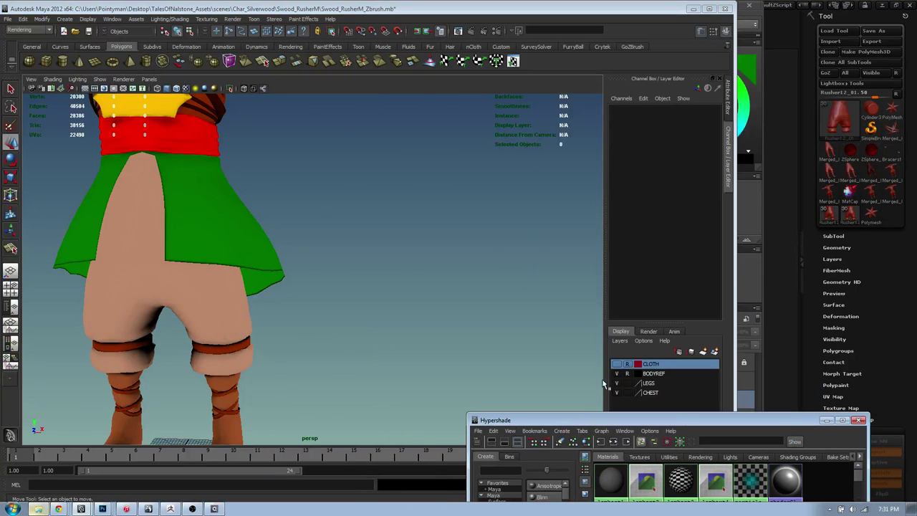
{"action": "left_click", "coordinate": [616, 383]}
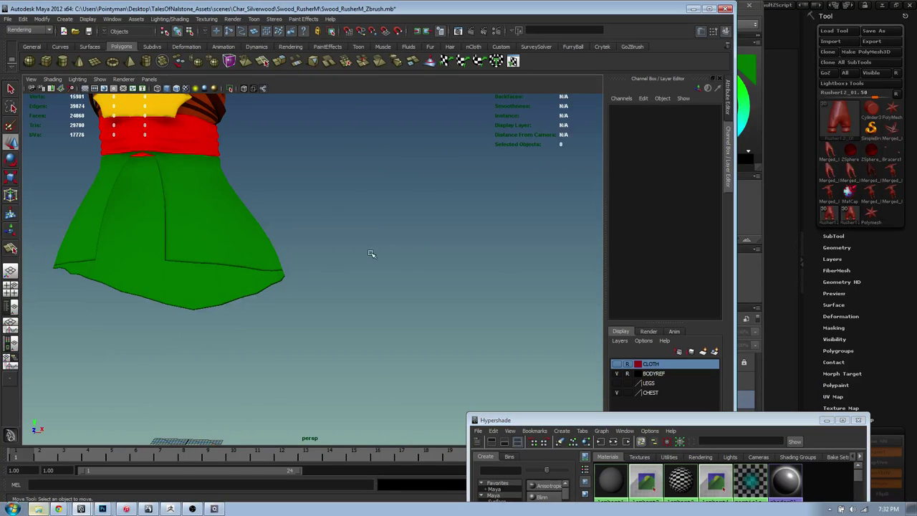
- Select all the chest, arm and skirt armor meshes and combine them into one mesh
{"action": "scroll", "coordinate": [260, 273], "scroll_direction": "down", "scroll_amount": 5}
{"action": "left_click_drag", "start_coordinate": [412, 342], "coordinate": [146, 153]}
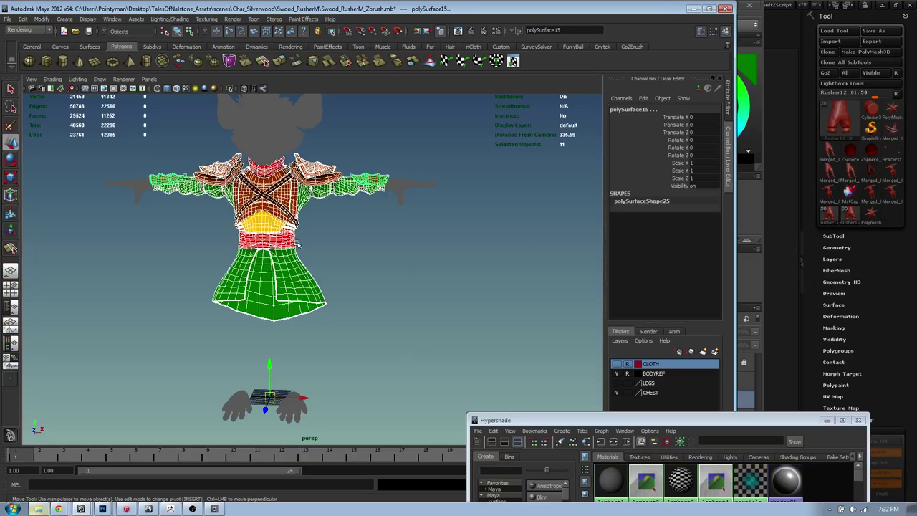
{"action": "key", "text": "g"}
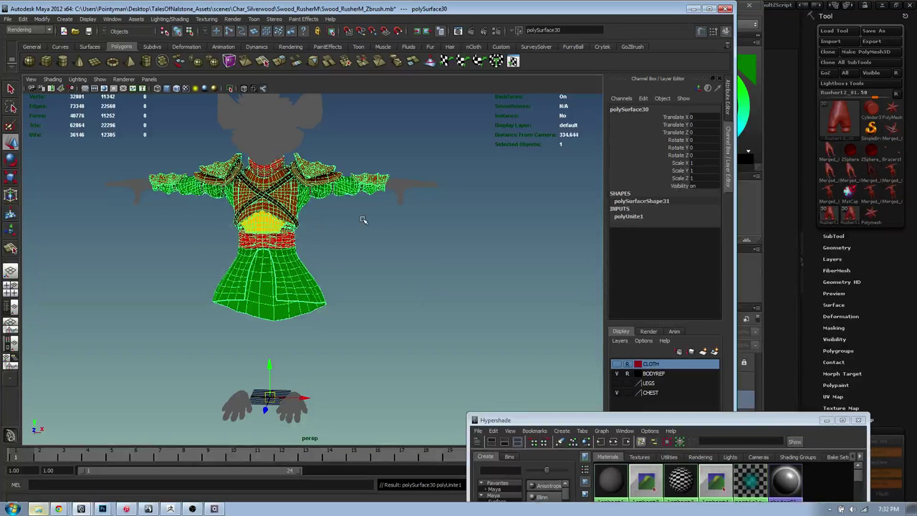
- Export the combined mesh as an OBJ named Preview in the textures folder and return the armor to separate meshes
{"action": "key", "text": "ctrl+shift+e"}
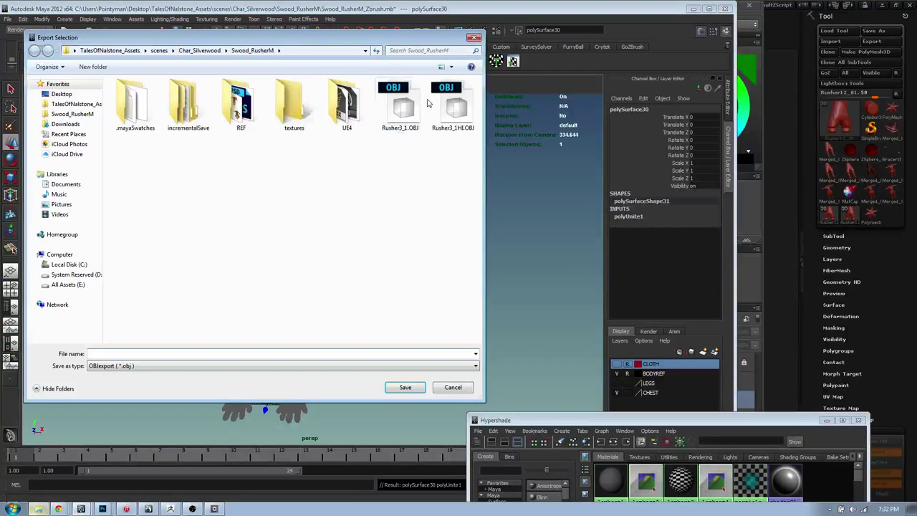
{"action": "left_click", "coordinate": [400, 108]}
{"action": "left_click", "coordinate": [294, 116]}
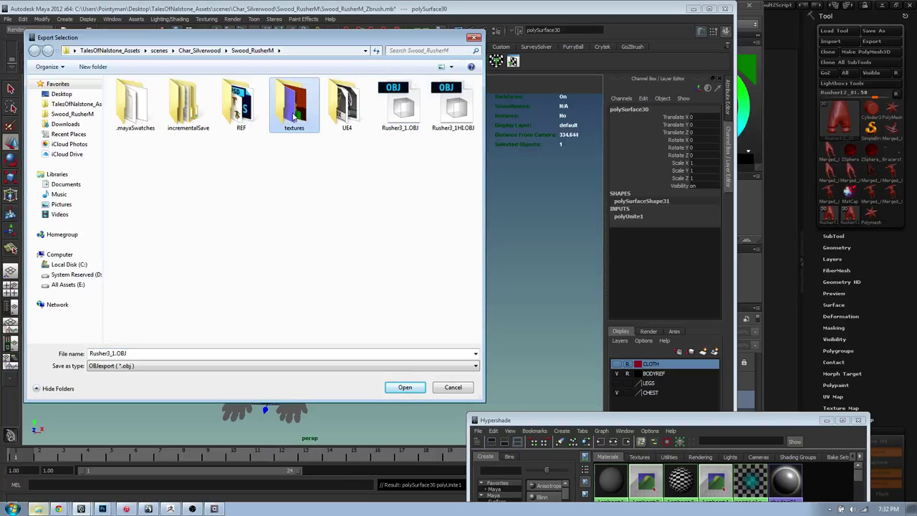
{"action": "double_click", "coordinate": [306, 90]}
{"action": "left_click", "coordinate": [123, 353]}
{"action": "left_click_drag", "start_coordinate": [116, 353], "coordinate": [29, 351]}
{"action": "type", "text": "Preview"}
{"action": "key", "text": "Return"}
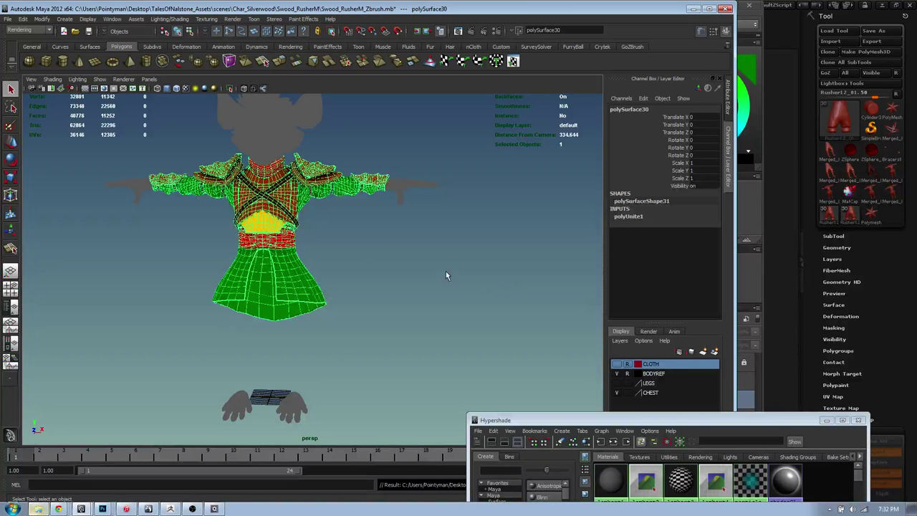
{"action": "left_click", "coordinate": [449, 276]}
{"action": "left_click", "coordinate": [262, 229]}
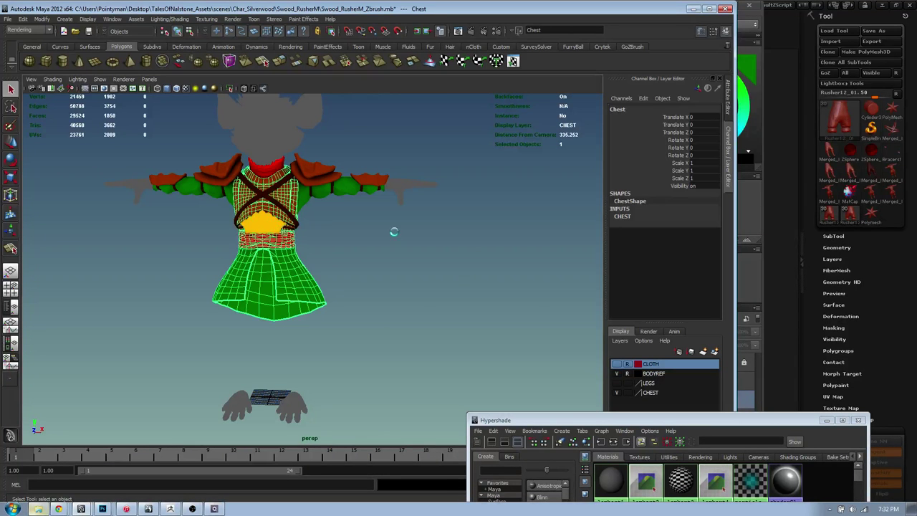
- Switch to Photoshop, launch dDo x86 and load Preview.OBJ from the Swood_RusherM textures folder as the mesh input
{"action": "key", "text": "alt+Tab"}
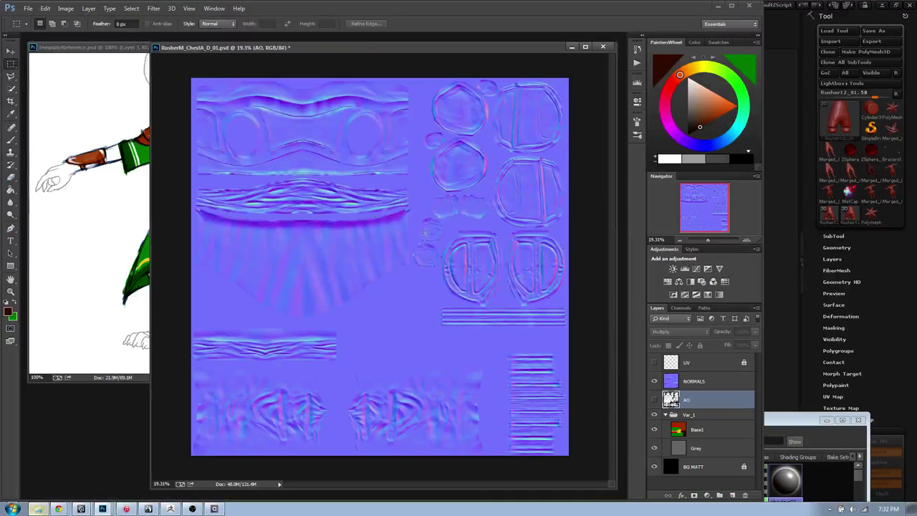
{"action": "key", "text": "super"}
{"action": "left_click", "coordinate": [41, 252]}
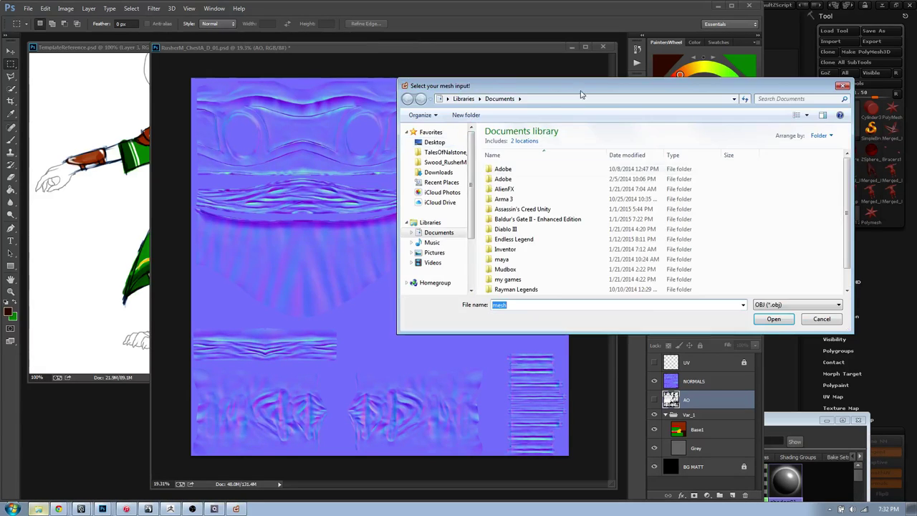
{"action": "left_click_drag", "start_coordinate": [582, 86], "coordinate": [438, 93]}
{"action": "left_click", "coordinate": [302, 169]}
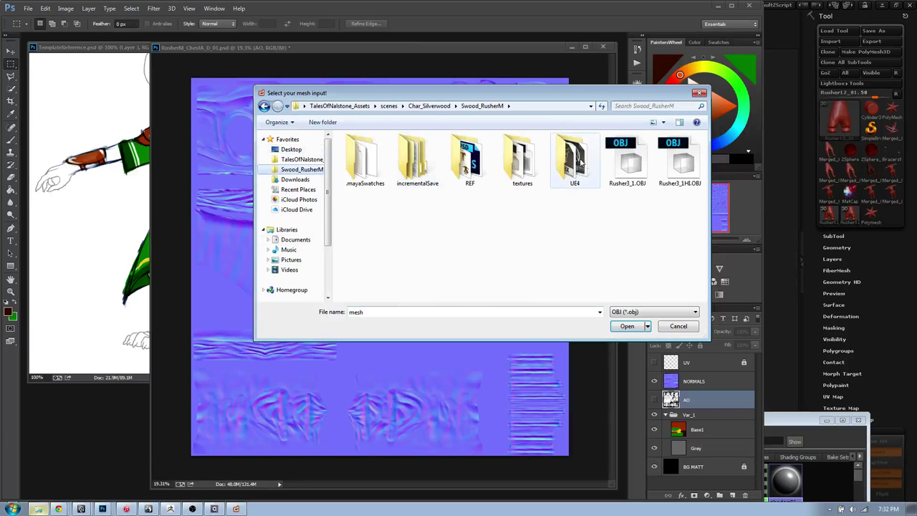
{"action": "double_click", "coordinate": [523, 161]}
{"action": "double_click", "coordinate": [362, 161]}
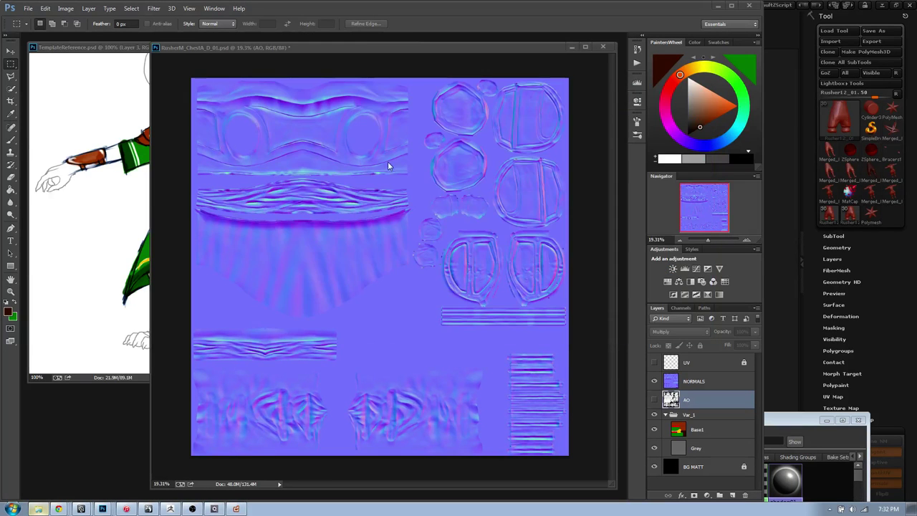
- Load DIFFUSE.png, choose NORMALS.png as the tangent-space normal input, and skip the ambient occlusion input
{"action": "left_click", "coordinate": [389, 174]}
{"action": "double_click", "coordinate": [370, 159]}
{"action": "left_click", "coordinate": [417, 159]}
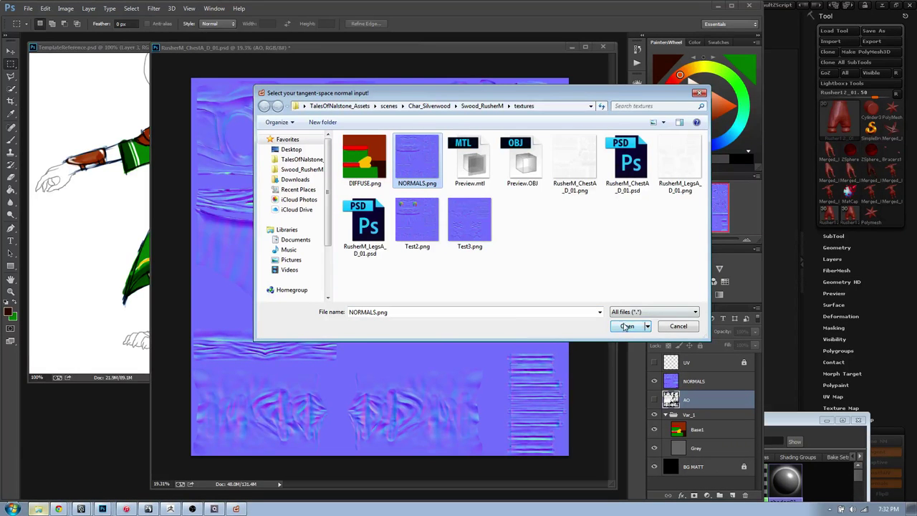
{"action": "left_click", "coordinate": [624, 326]}
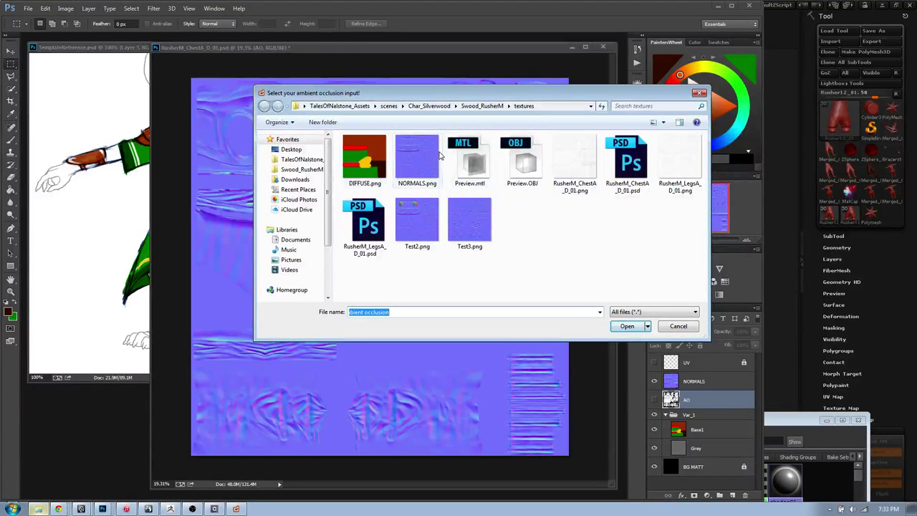
{"action": "left_click", "coordinate": [679, 326]}
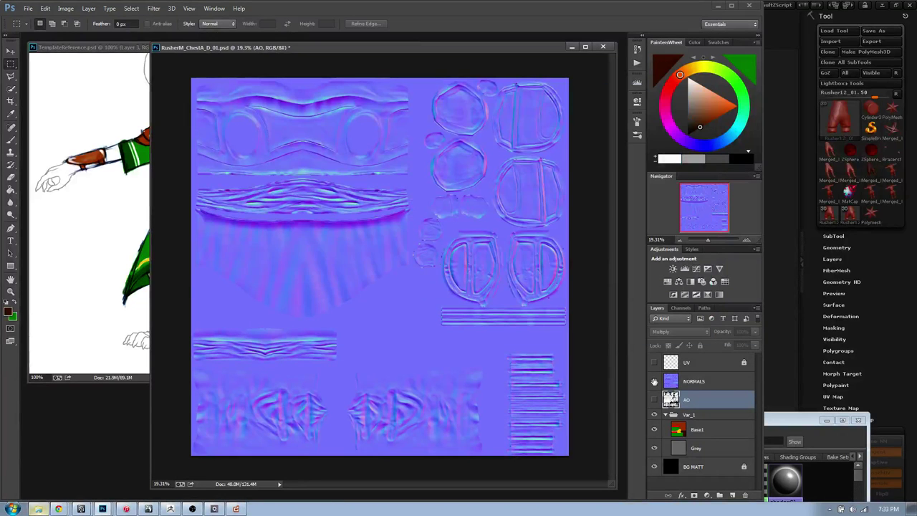
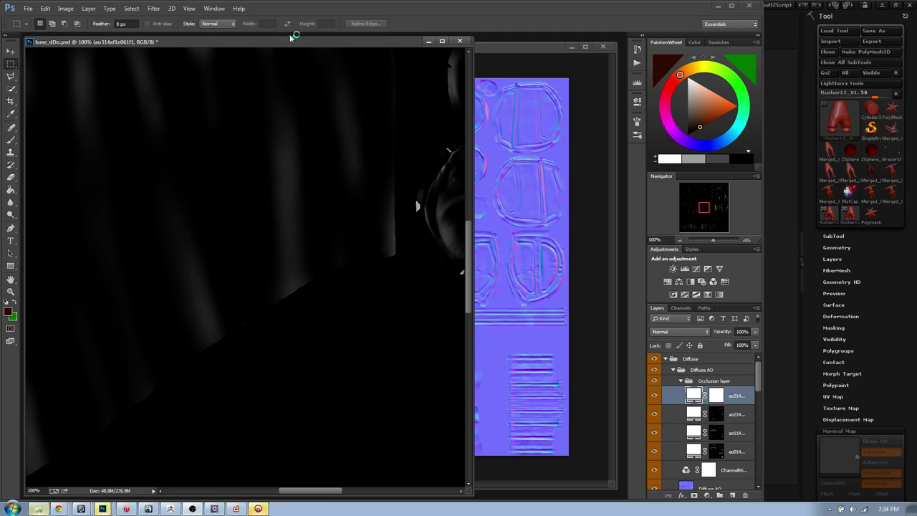
- Open the dDo 3D preview and glance at the Quixel website in Chrome
{"action": "left_click", "coordinate": [257, 509]}
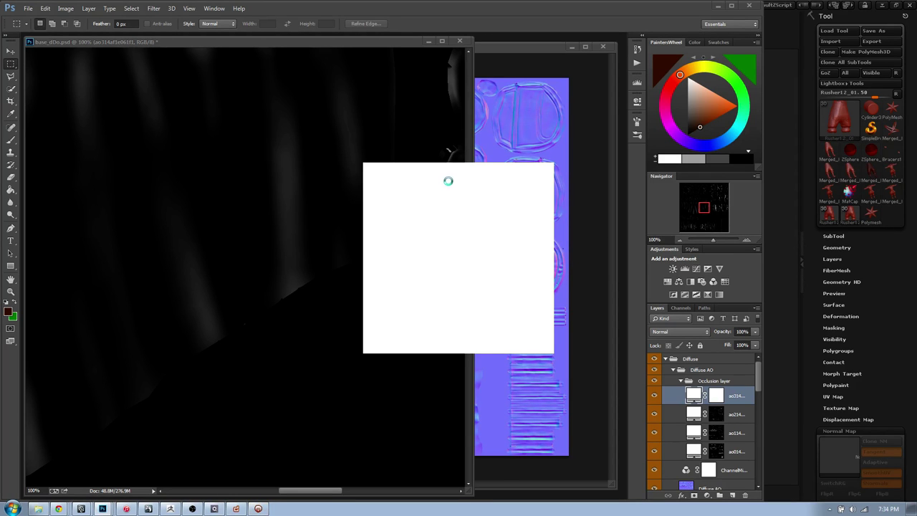
{"action": "left_click", "coordinate": [60, 509]}
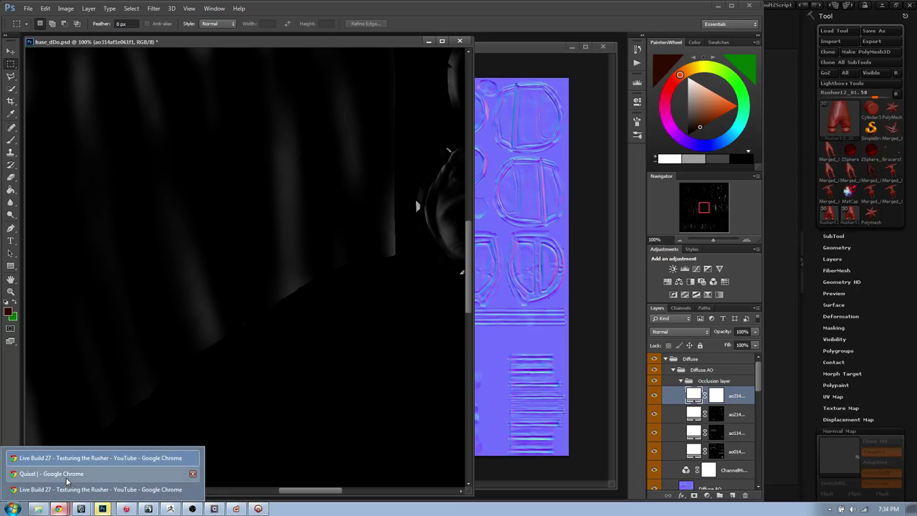
{"action": "left_click", "coordinate": [67, 477]}
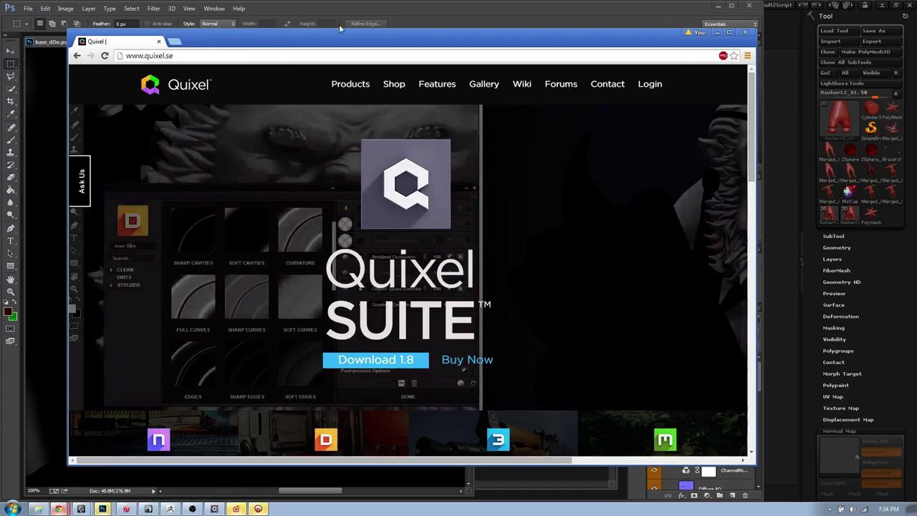
{"action": "left_click", "coordinate": [341, 27]}
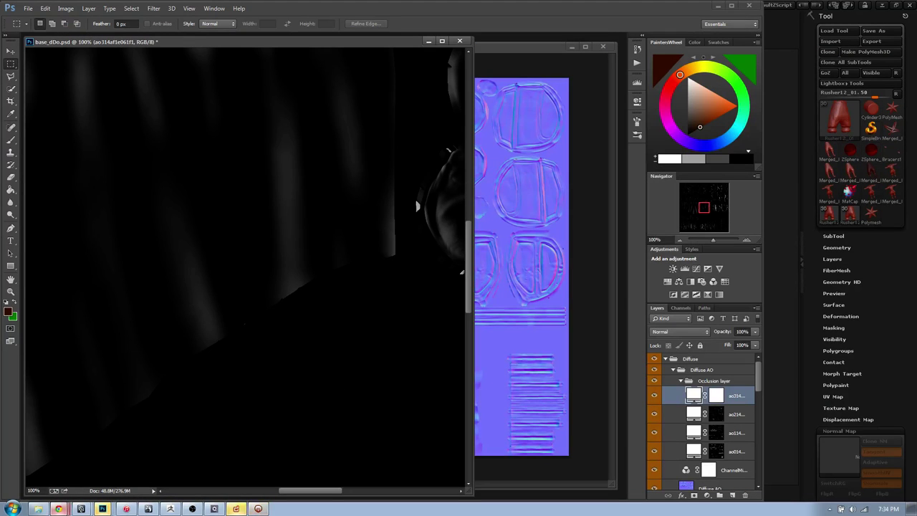
- Examine the generated material on the chest armor from several angles in the 3D preview
{"action": "left_click_drag", "start_coordinate": [579, 149], "coordinate": [422, 177]}
{"action": "scroll", "coordinate": [514, 284], "scroll_direction": "down", "scroll_amount": 2}
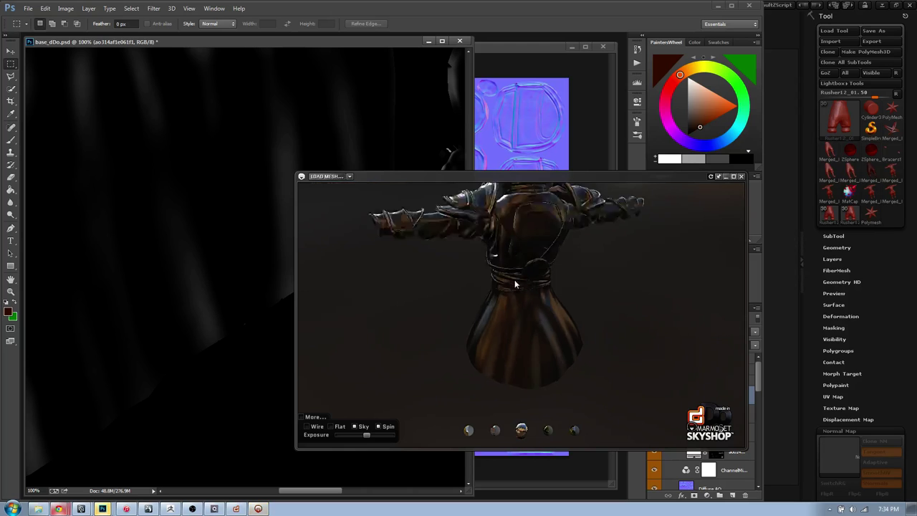
{"action": "left_click_drag", "start_coordinate": [504, 297], "coordinate": [616, 278]}
{"action": "mouse_move", "coordinate": [521, 248]}
{"action": "middle_mouse_down"}
{"action": "mouse_move", "coordinate": [516, 265]}
{"action": "mouse_move", "coordinate": [516, 250]}
{"action": "middle_mouse_up"}
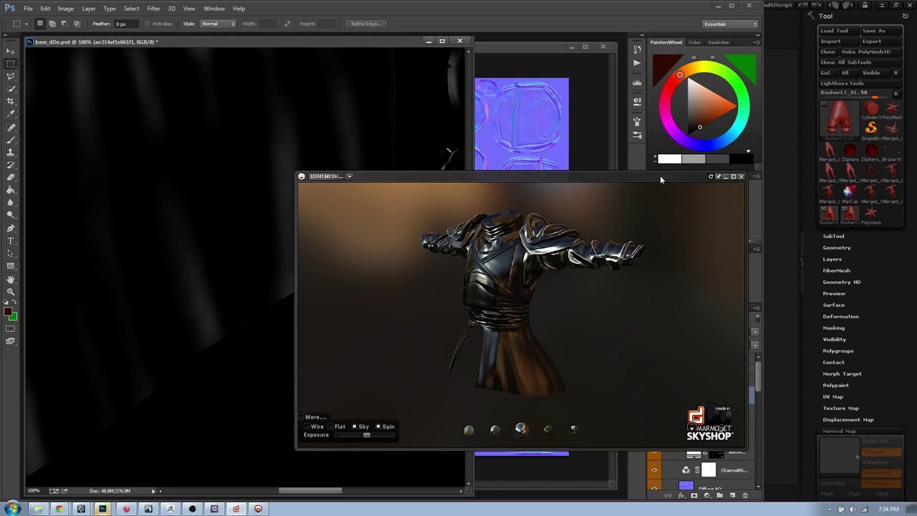
{"action": "left_click_drag", "start_coordinate": [571, 176], "coordinate": [569, 169]}
{"action": "left_click_drag", "start_coordinate": [362, 43], "coordinate": [363, 45]}
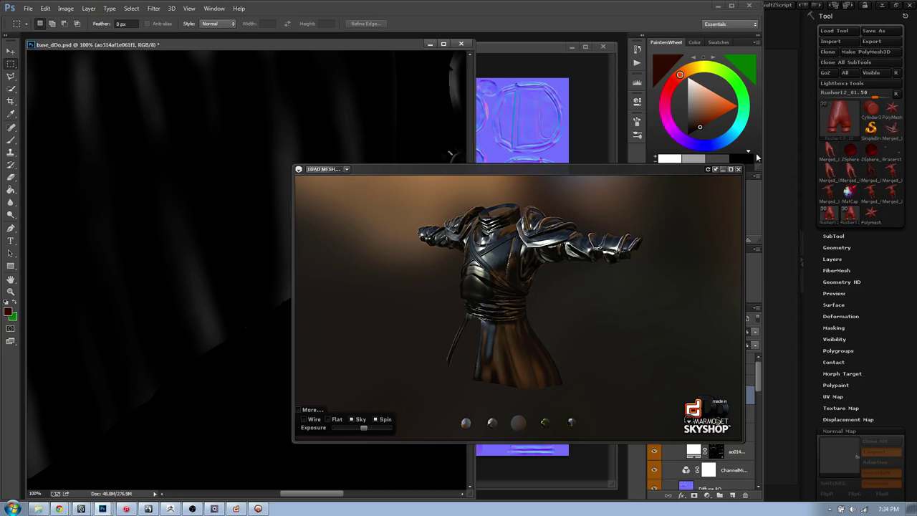
- Close the 3D preview and the base_dDo.psd document without saving its changes
{"action": "left_click", "coordinate": [738, 169]}
{"action": "left_click", "coordinate": [461, 44]}
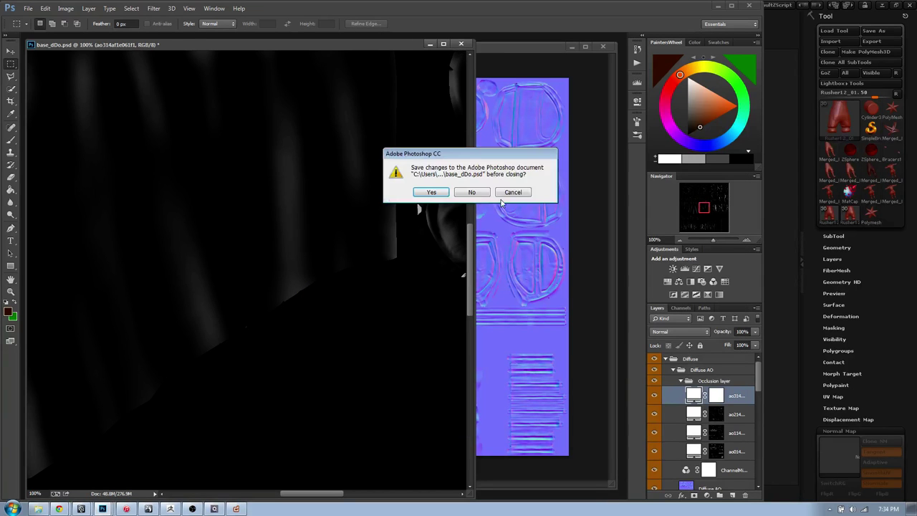
{"action": "left_click", "coordinate": [473, 195]}
{"action": "left_click_drag", "start_coordinate": [329, 48], "coordinate": [324, 51]}
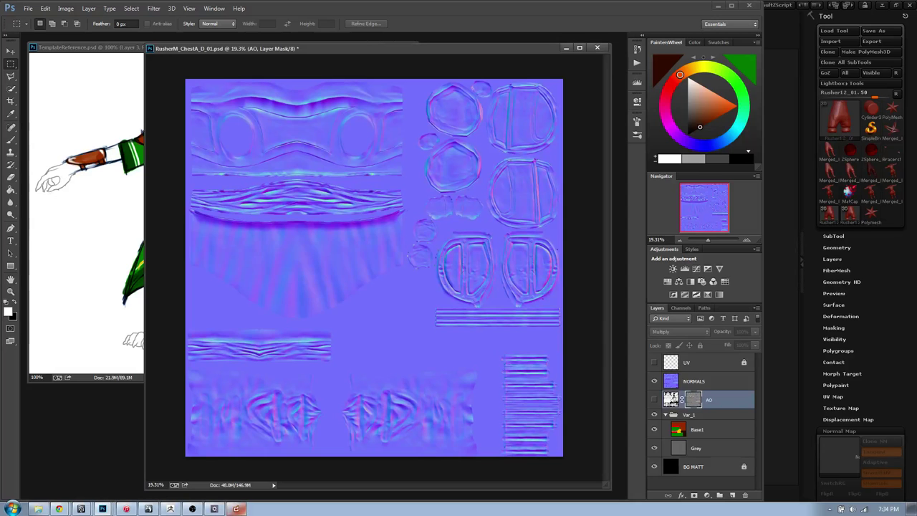
{"action": "key", "text": "d"}
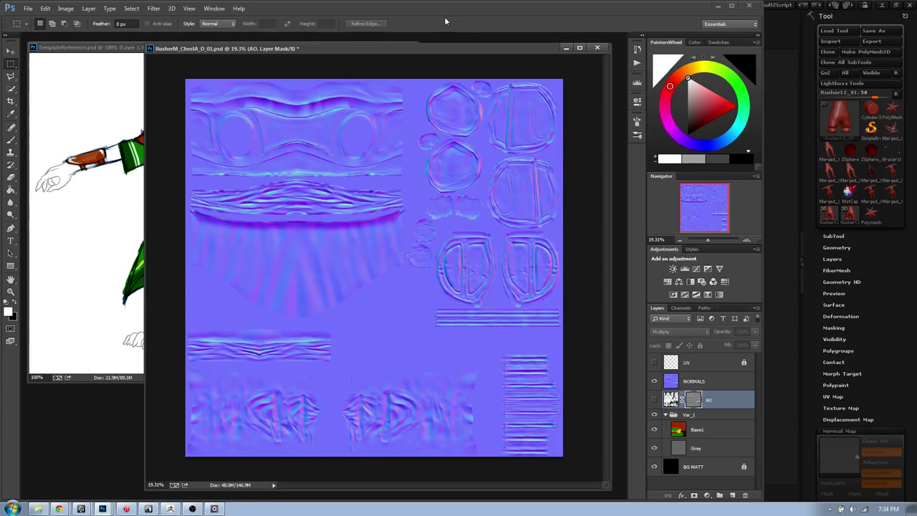
- Bring the chest texture document forward, dismiss the Quixel SUITE error and cancel its Photoshop.exe selection
{"action": "left_click", "coordinate": [363, 46]}
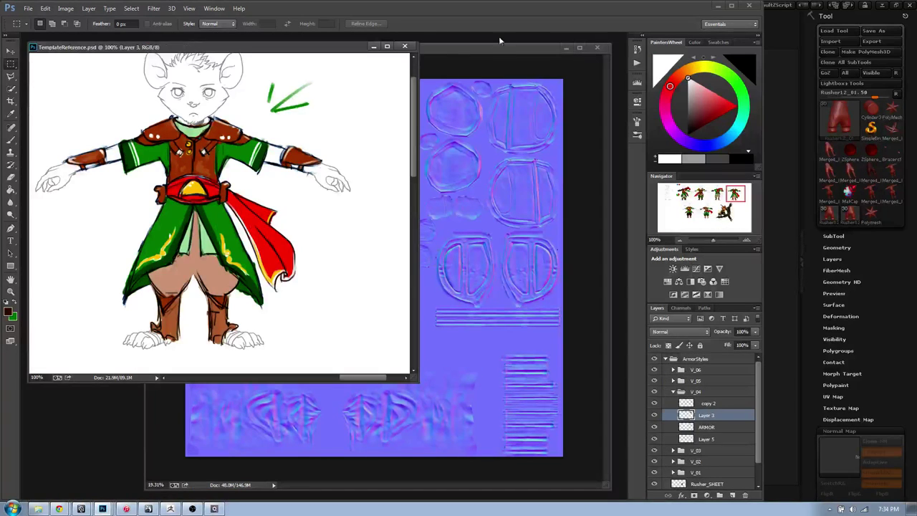
{"action": "left_click", "coordinate": [500, 47]}
{"action": "left_click", "coordinate": [12, 508]}
{"action": "left_click", "coordinate": [214, 509]}
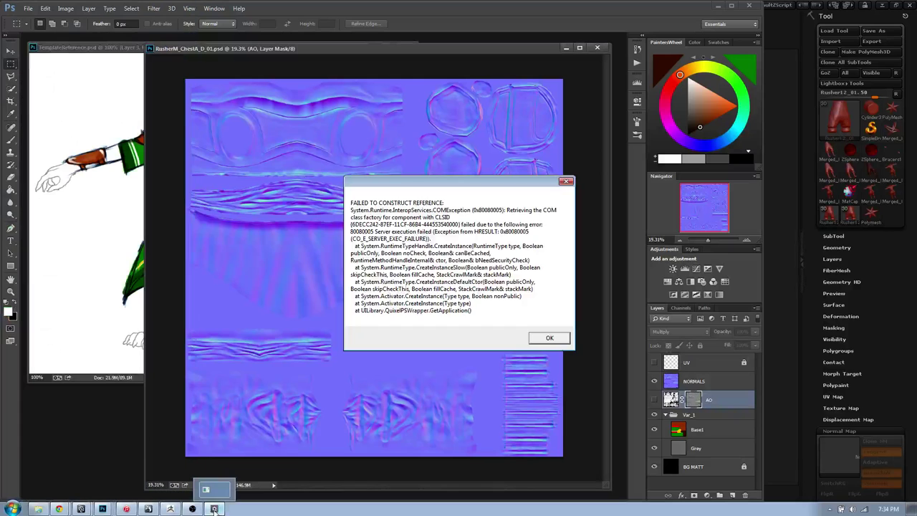
{"action": "left_click", "coordinate": [560, 338]}
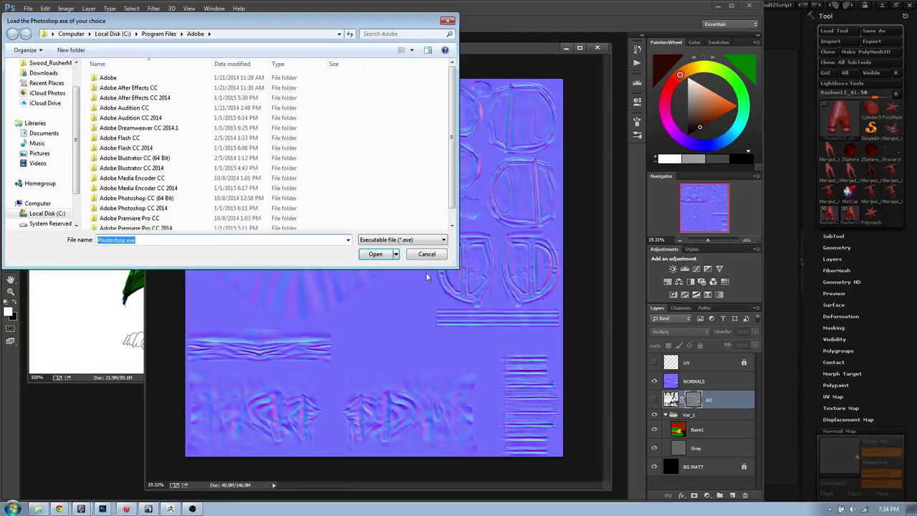
{"action": "left_click", "coordinate": [427, 255]}
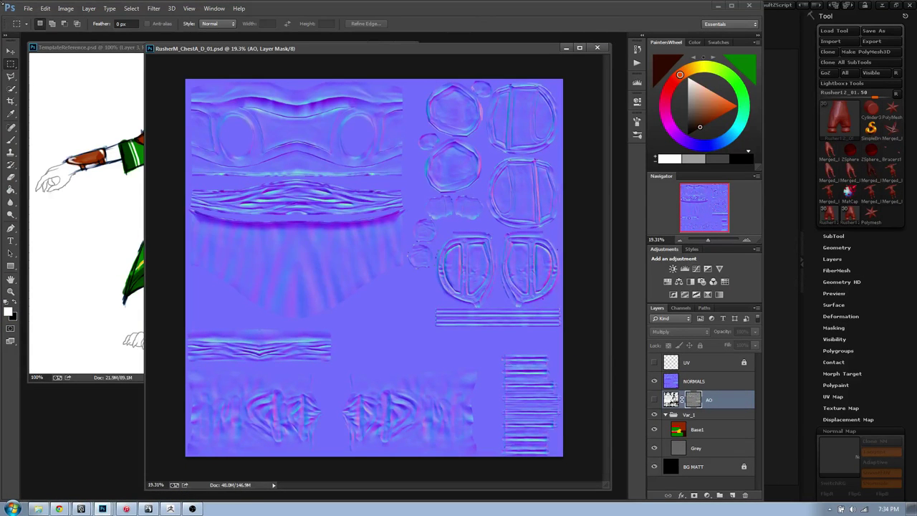
- Close Photoshop and launch it again
{"action": "double_click", "coordinate": [6, 11]}
{"action": "left_click", "coordinate": [12, 509]}
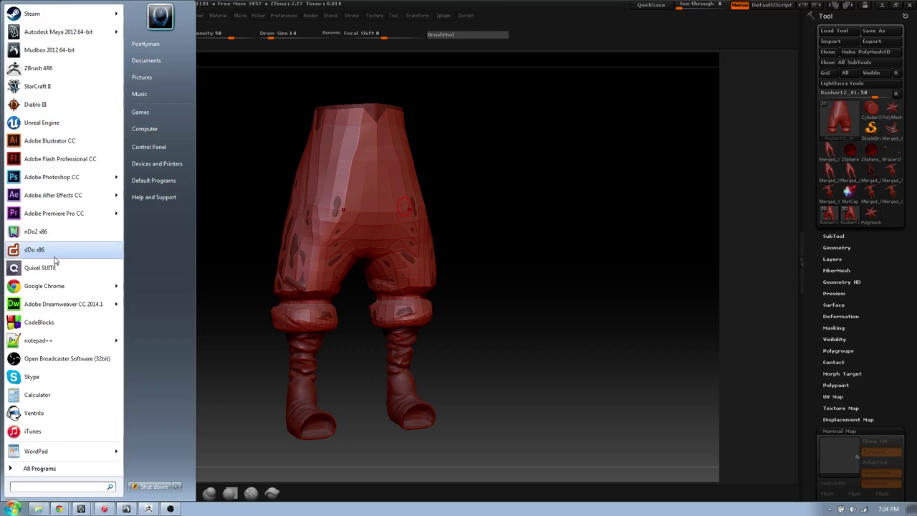
{"action": "left_click", "coordinate": [54, 180]}
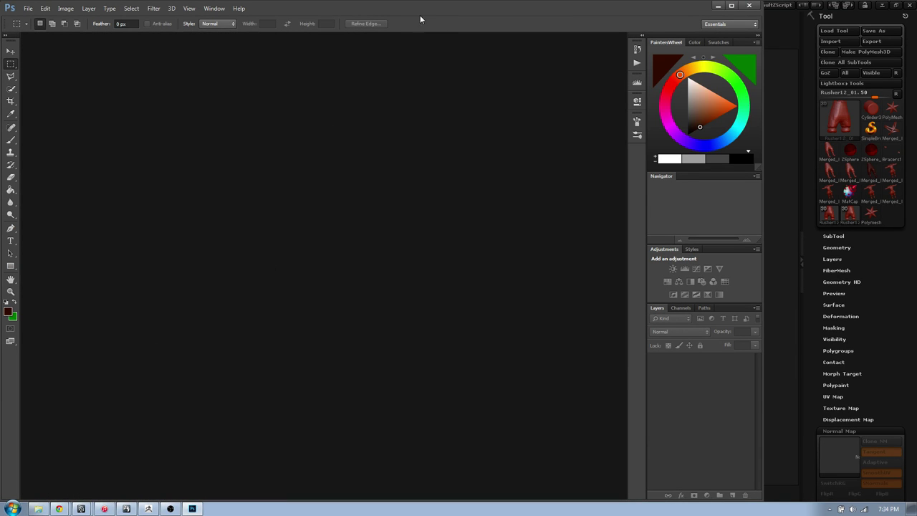
- Reopen the recent documents TemplateReference.psd and RusherM_ChestA_D_01.psd, and move the chest texture window clear of the reference
{"action": "left_click", "coordinate": [28, 8]}
{"action": "mouse_move", "coordinate": [55, 74]}
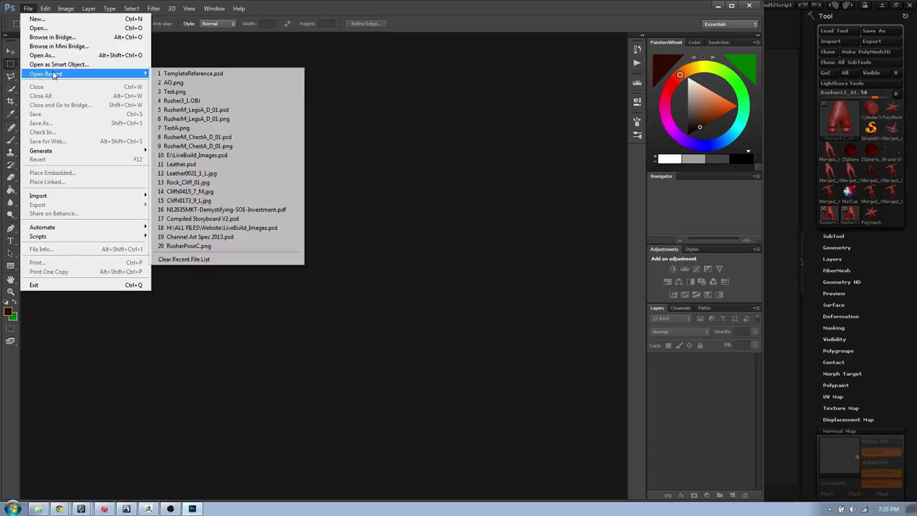
{"action": "left_click", "coordinate": [186, 74]}
{"action": "left_click", "coordinate": [28, 8]}
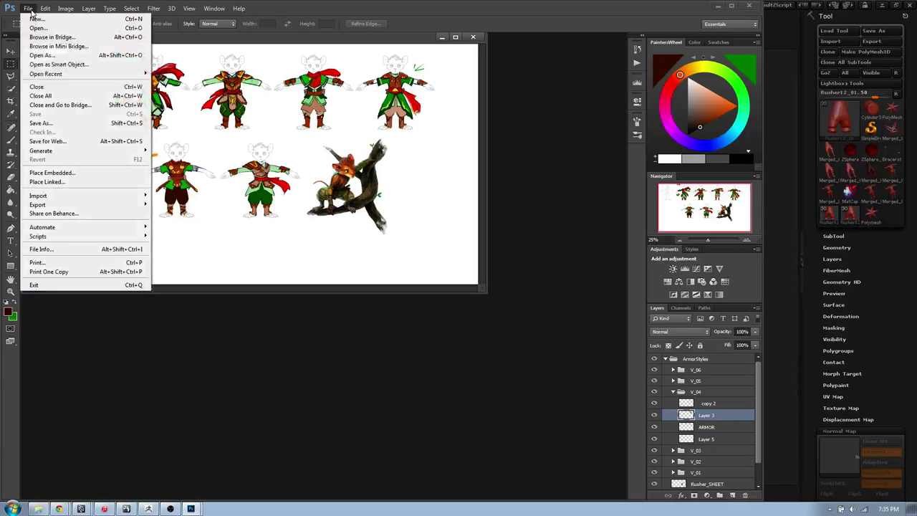
{"action": "mouse_move", "coordinate": [108, 74]}
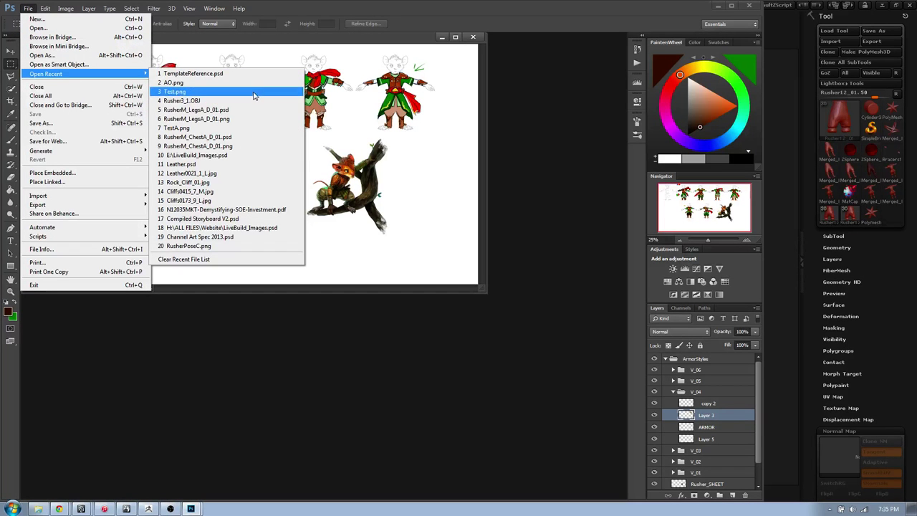
{"action": "left_click", "coordinate": [218, 137]}
{"action": "left_click_drag", "start_coordinate": [256, 52], "coordinate": [490, 122]}
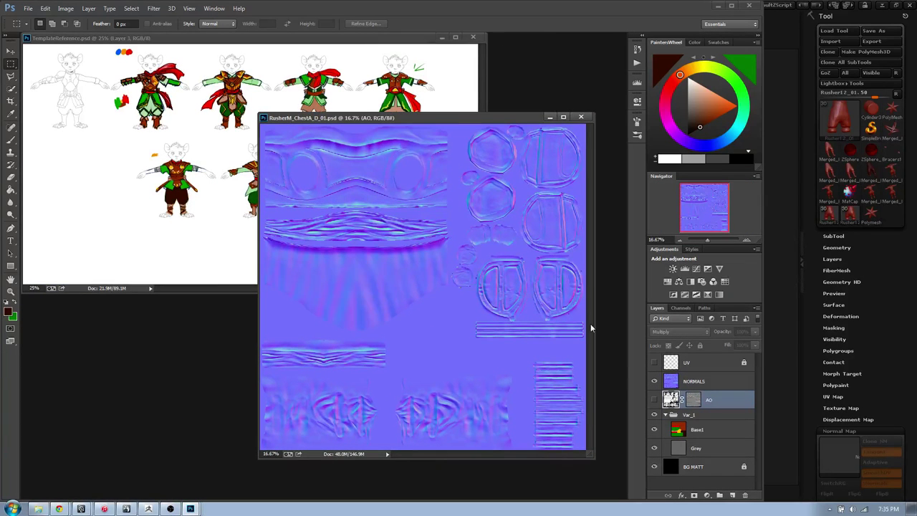
- Enlarge the last top-row figure in TemplateReference.psd and narrow its window to fit beside the chest texture
{"action": "left_click", "coordinate": [373, 51]}
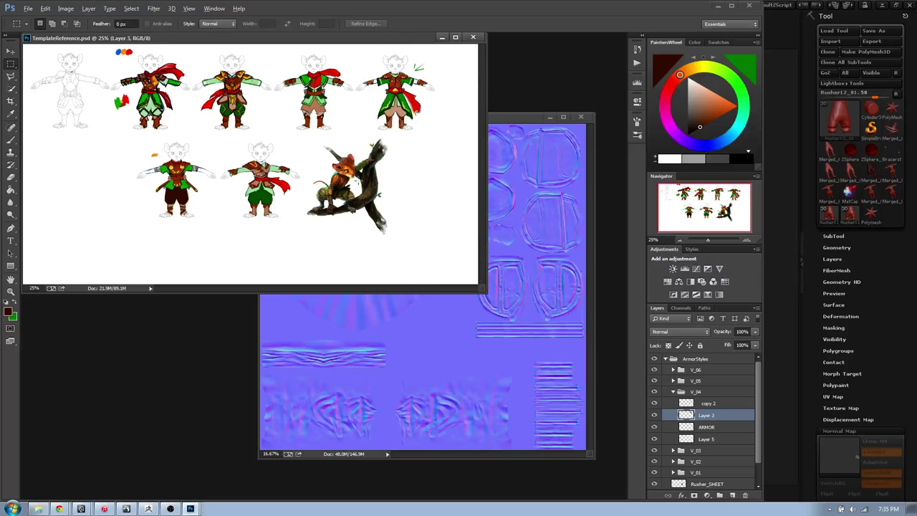
{"action": "scroll", "coordinate": [358, 179], "scroll_direction": "up", "scroll_amount": 8, "text": "alt"}
{"action": "left_click_drag", "start_coordinate": [380, 60], "coordinate": [229, 191]}
{"action": "scroll", "coordinate": [301, 173], "scroll_direction": "up", "scroll_amount": 3, "text": "alt"}
{"action": "left_click_drag", "start_coordinate": [348, 143], "coordinate": [290, 167]}
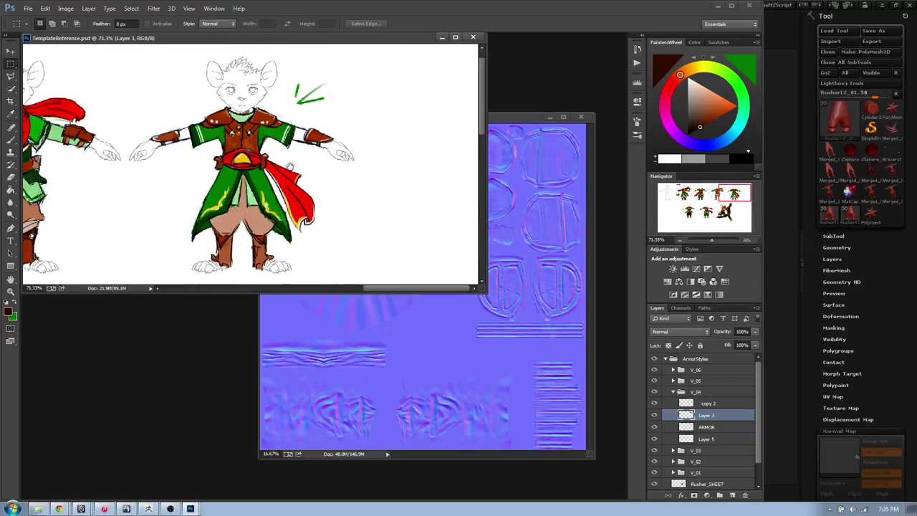
{"action": "left_click_drag", "start_coordinate": [487, 212], "coordinate": [307, 211]}
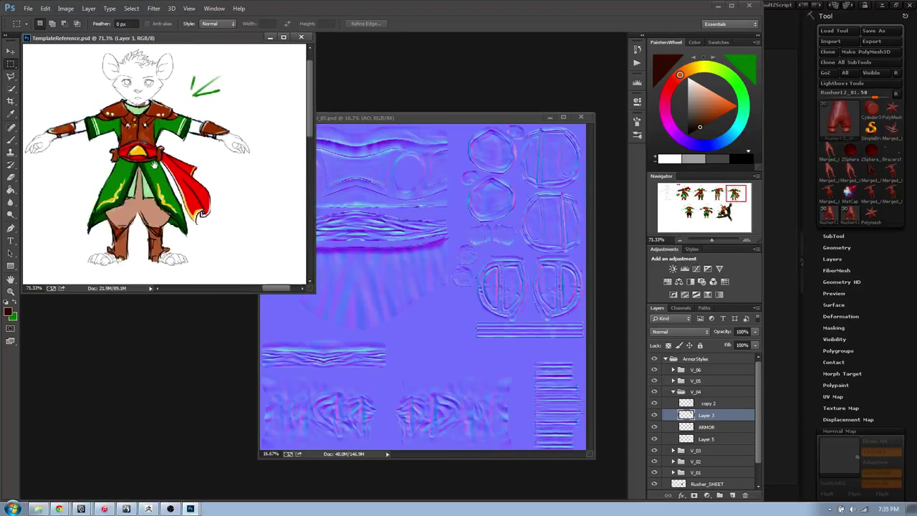
{"action": "left_click_drag", "start_coordinate": [417, 120], "coordinate": [420, 135]}
- Launch Quixel SUITE and shift the chest texture window further away from the reference
{"action": "left_click", "coordinate": [13, 509]}
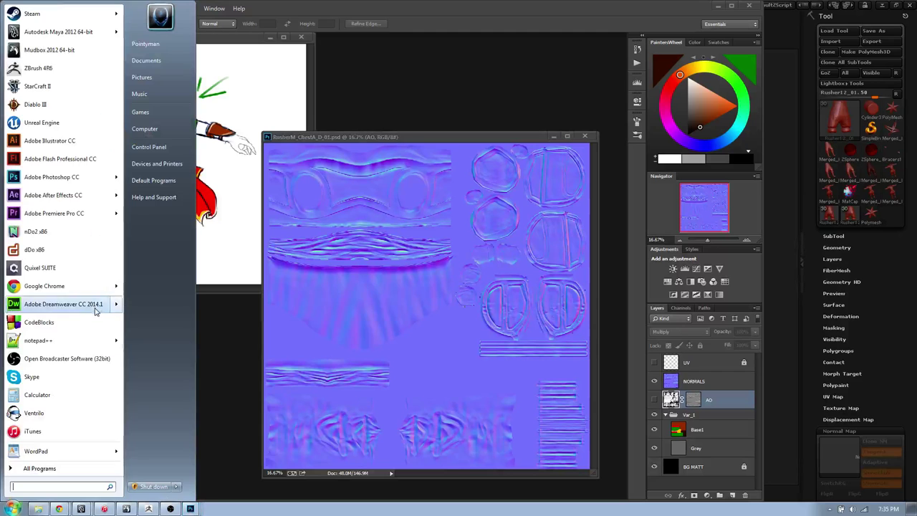
{"action": "left_click", "coordinate": [40, 268]}
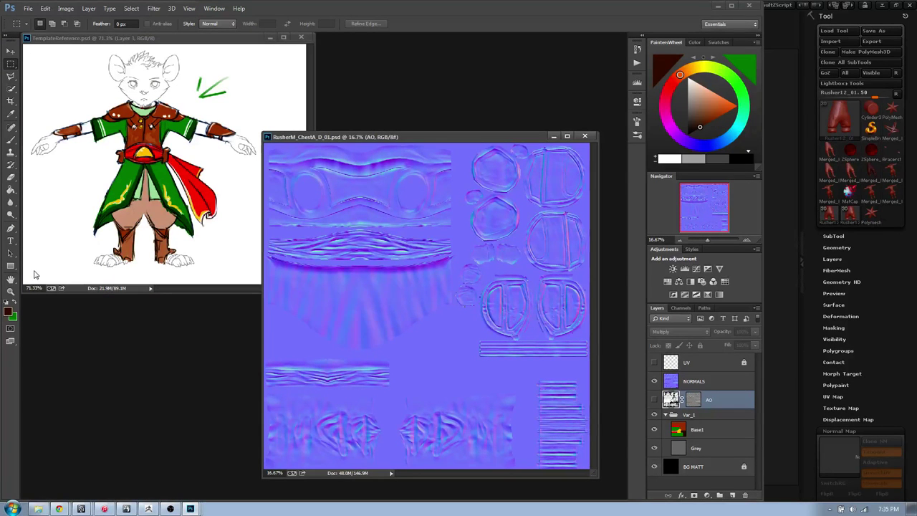
{"action": "left_click_drag", "start_coordinate": [370, 141], "coordinate": [387, 145]}
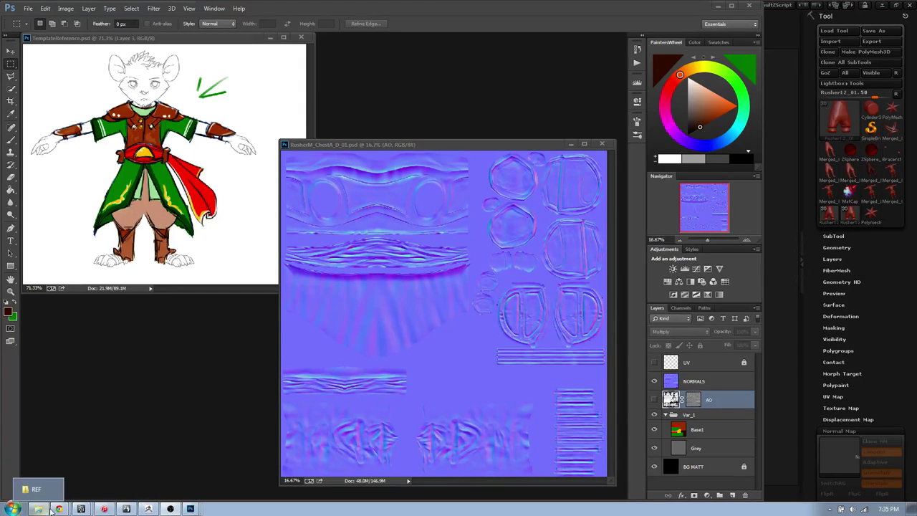
{"action": "mouse_move", "coordinate": [82, 510]}
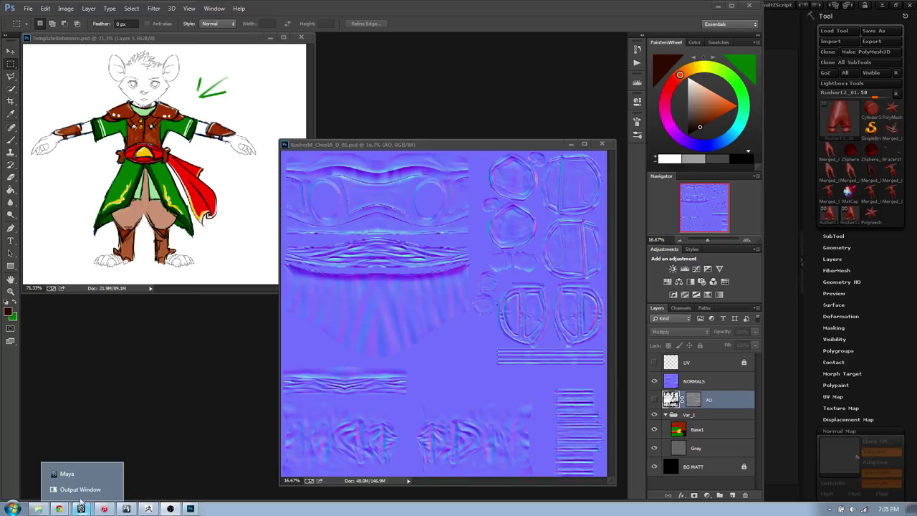
{"action": "key", "text": "super"}
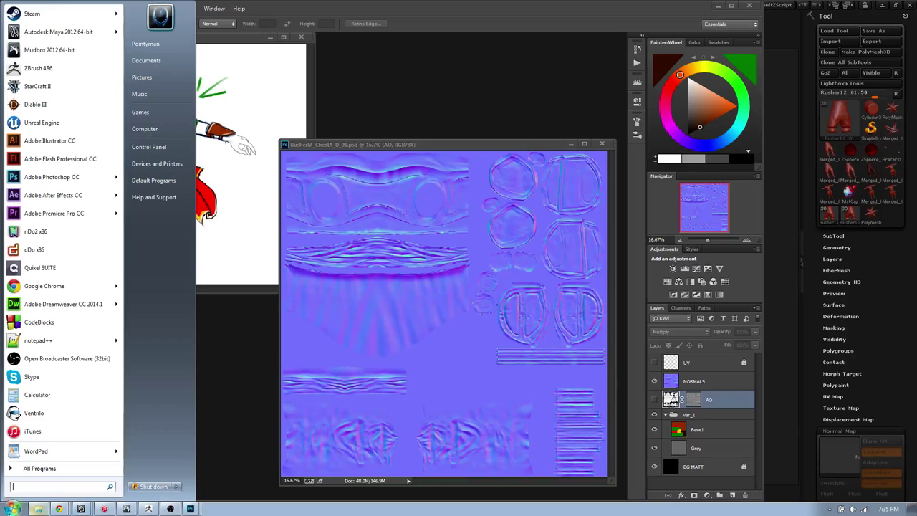
{"action": "left_click", "coordinate": [41, 268]}
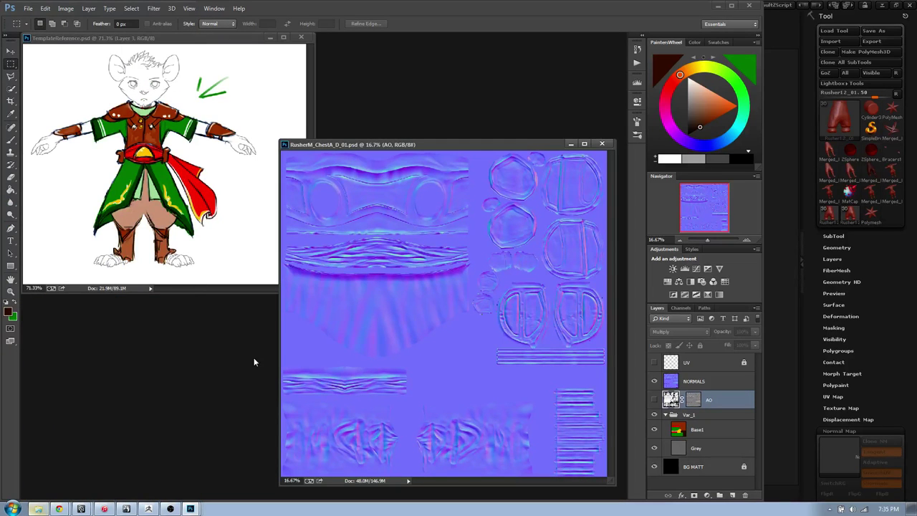
- Launch dDo x86 and place its window over the reference document
{"action": "key", "text": "super"}
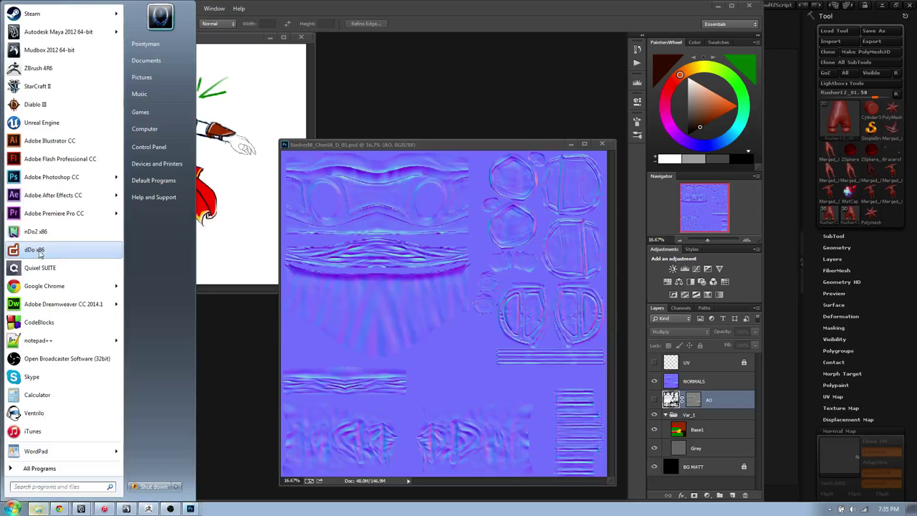
{"action": "left_click", "coordinate": [36, 250]}
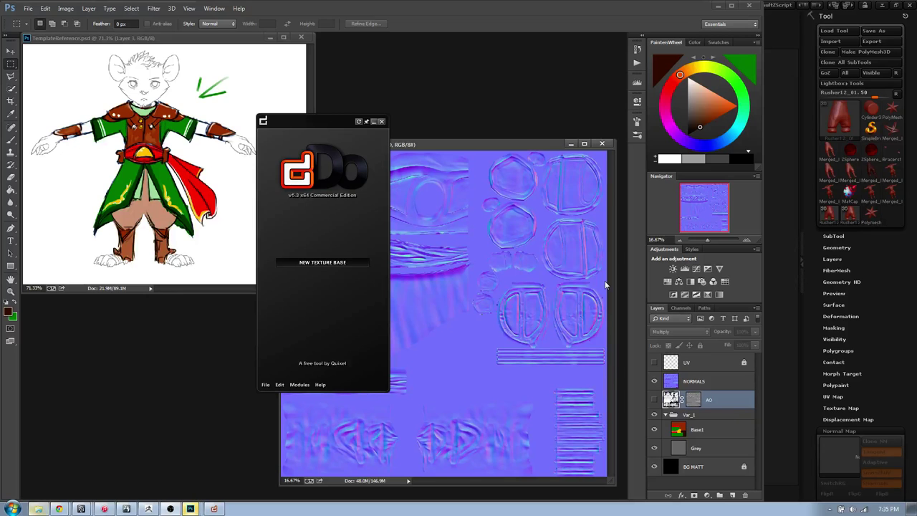
{"action": "mouse_move", "coordinate": [313, 125]}
{"action": "left_mouse_down"}
{"action": "mouse_move", "coordinate": [134, 125]}
{"action": "mouse_move", "coordinate": [107, 86]}
{"action": "mouse_move", "coordinate": [114, 70]}
{"action": "left_mouse_up"}
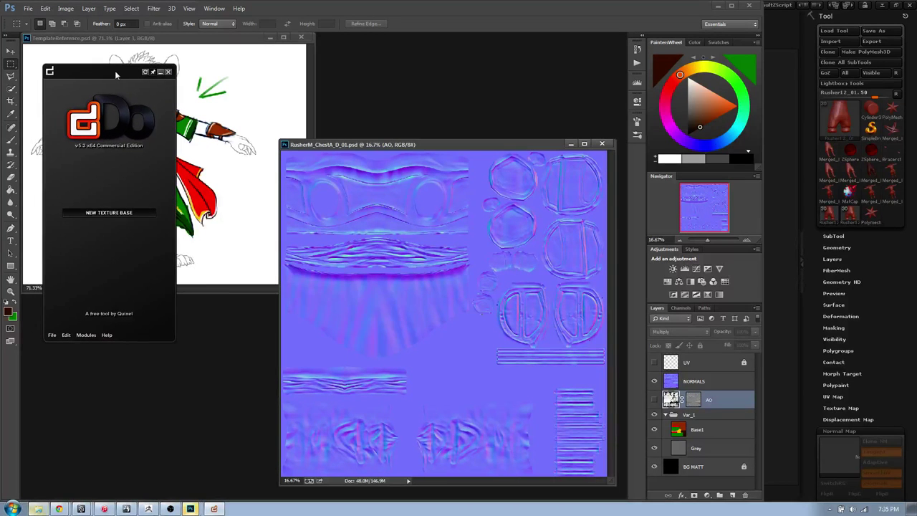
- Start a new dDo texture base and load Preview.OBJ as its mesh input
{"action": "left_click", "coordinate": [106, 213]}
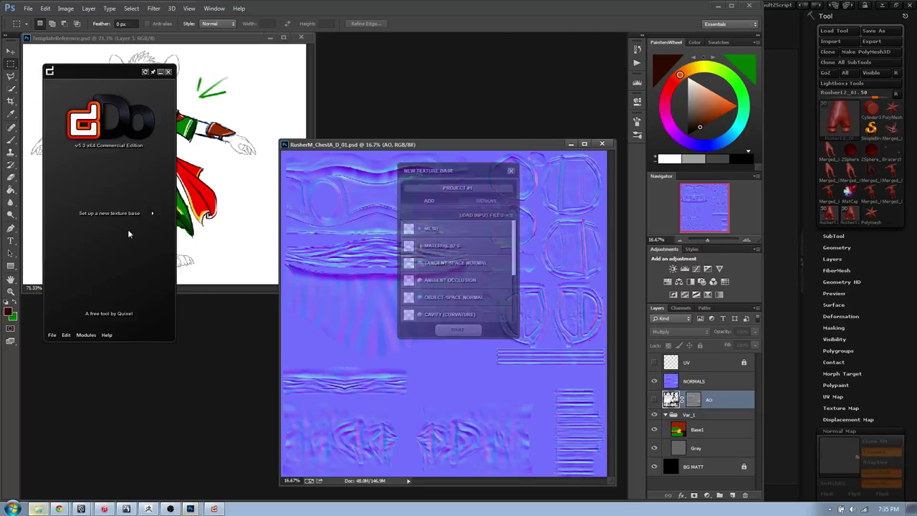
{"action": "left_click_drag", "start_coordinate": [459, 171], "coordinate": [438, 117]}
{"action": "left_click_drag", "start_coordinate": [436, 127], "coordinate": [428, 107]}
{"action": "left_click", "coordinate": [400, 160]}
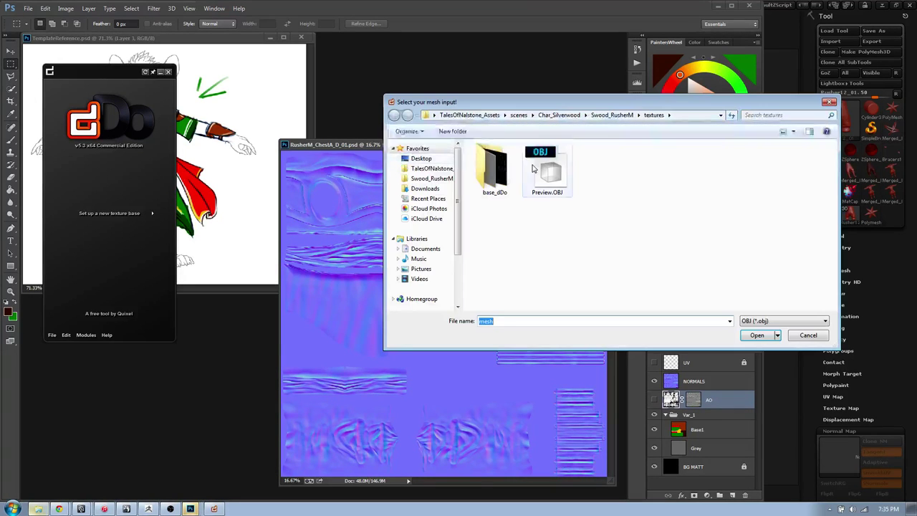
{"action": "left_click", "coordinate": [546, 171]}
{"action": "left_click", "coordinate": [758, 336]}
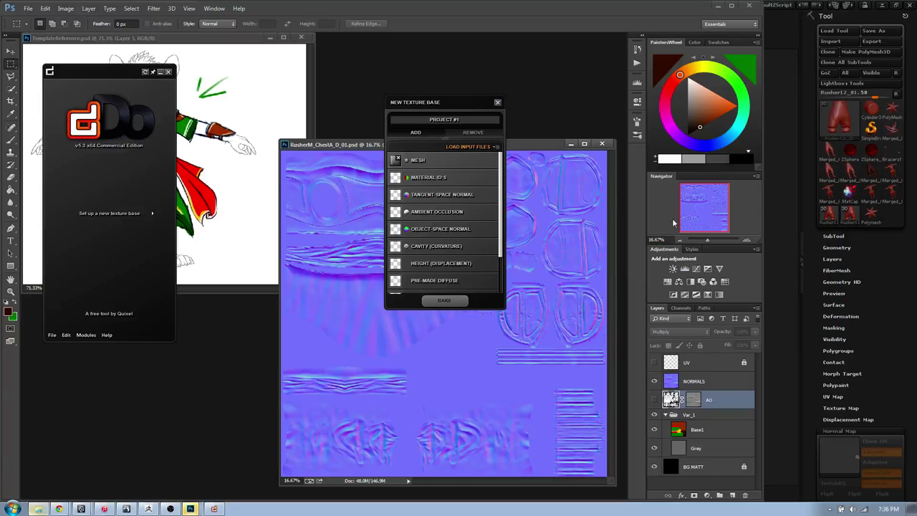
- Load DIFFUSE.png as the material IDs input and NORMALS.png as the tangent-space normal input
{"action": "left_click", "coordinate": [408, 180]}
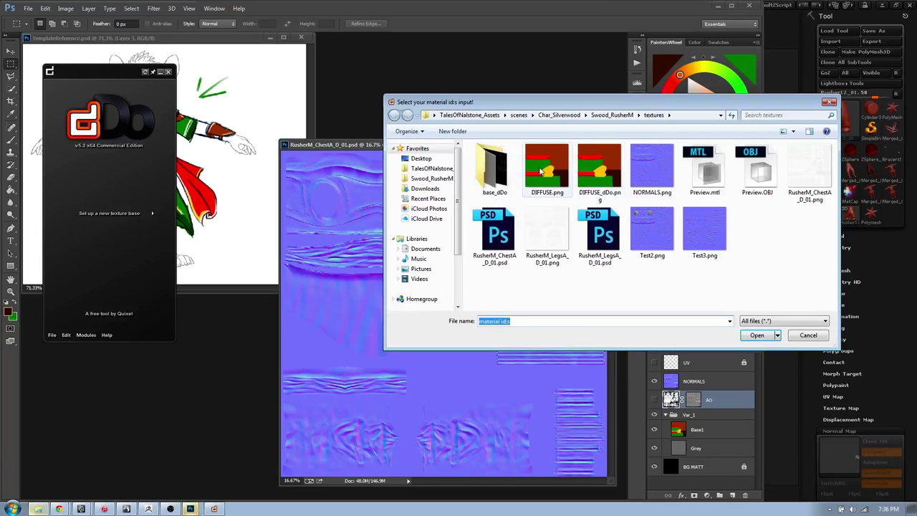
{"action": "left_click", "coordinate": [547, 171]}
{"action": "left_click", "coordinate": [756, 337]}
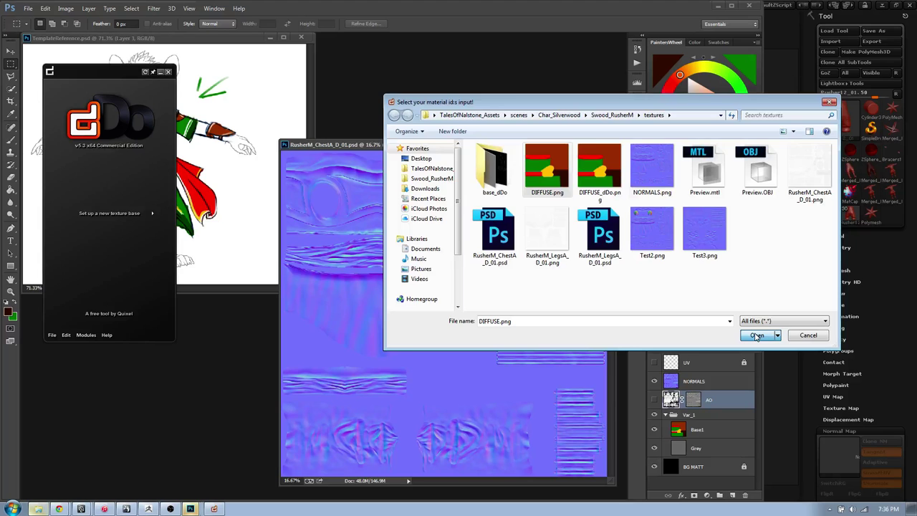
{"action": "left_click", "coordinate": [439, 197]}
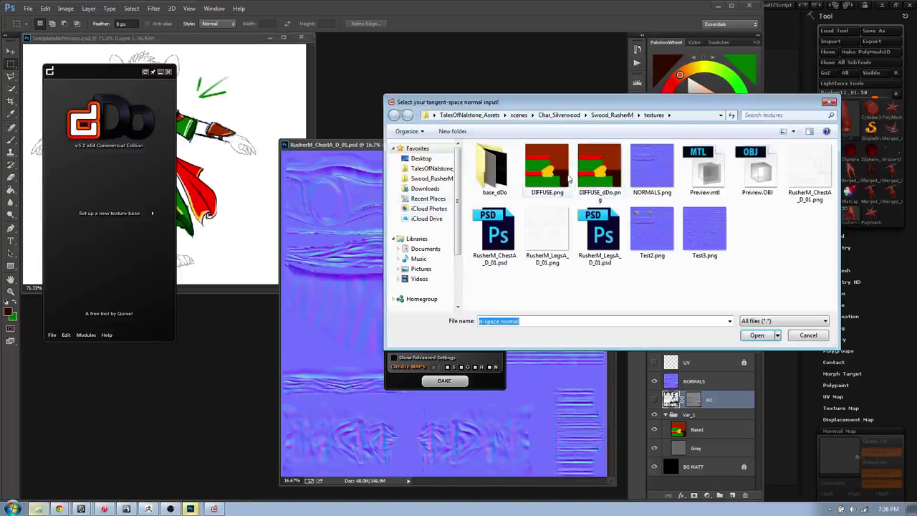
{"action": "left_click", "coordinate": [652, 168]}
{"action": "left_click", "coordinate": [757, 335]}
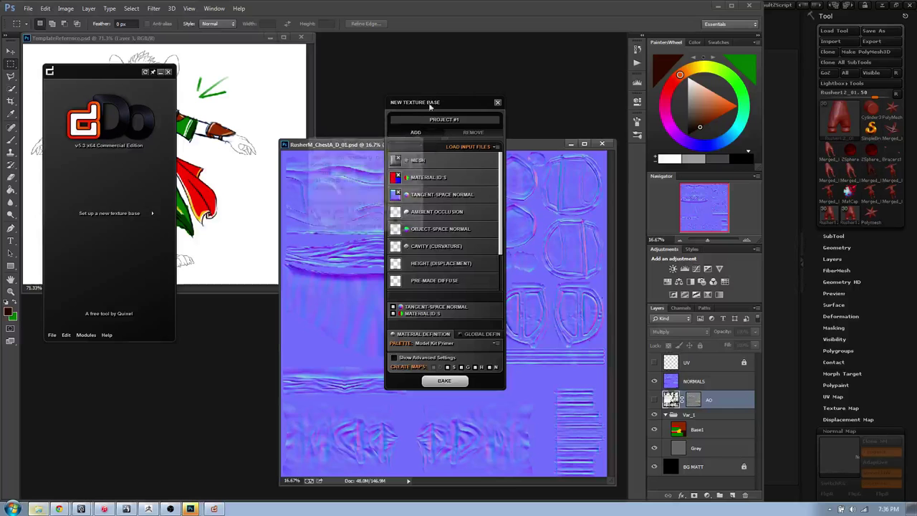
- Bring up the YouTube live chat in Chrome and arrange it and the New Texture Base window around the documents
{"action": "left_click_drag", "start_coordinate": [430, 106], "coordinate": [326, 63]}
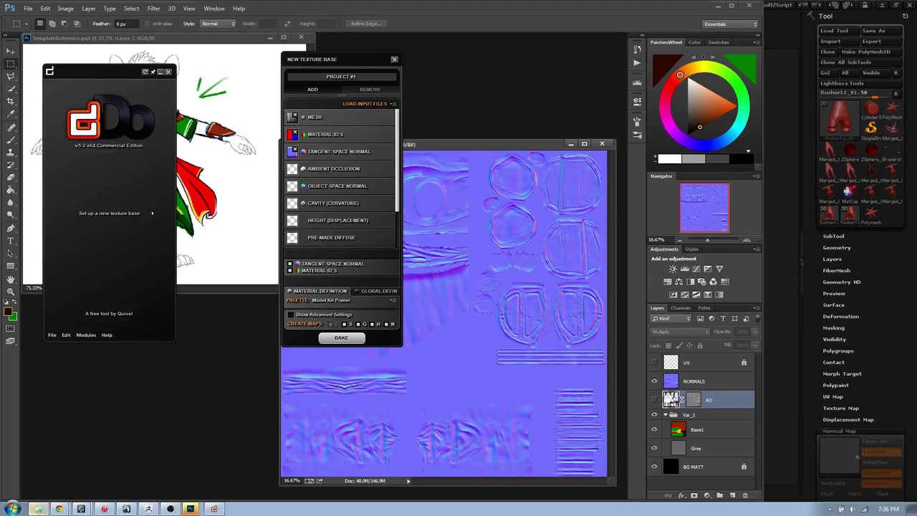
{"action": "mouse_move", "coordinate": [62, 509]}
{"action": "left_click_drag", "start_coordinate": [701, 138], "coordinate": [887, 19]}
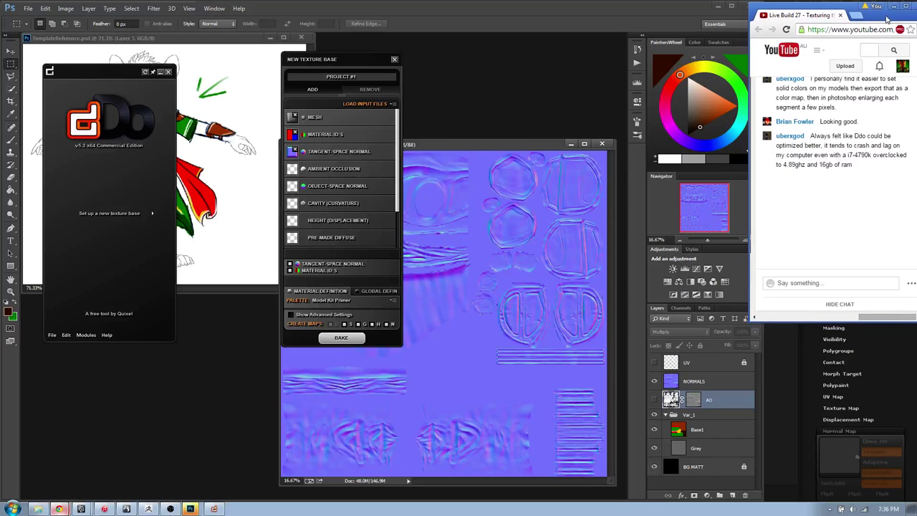
{"action": "left_click_drag", "start_coordinate": [335, 58], "coordinate": [348, 57]}
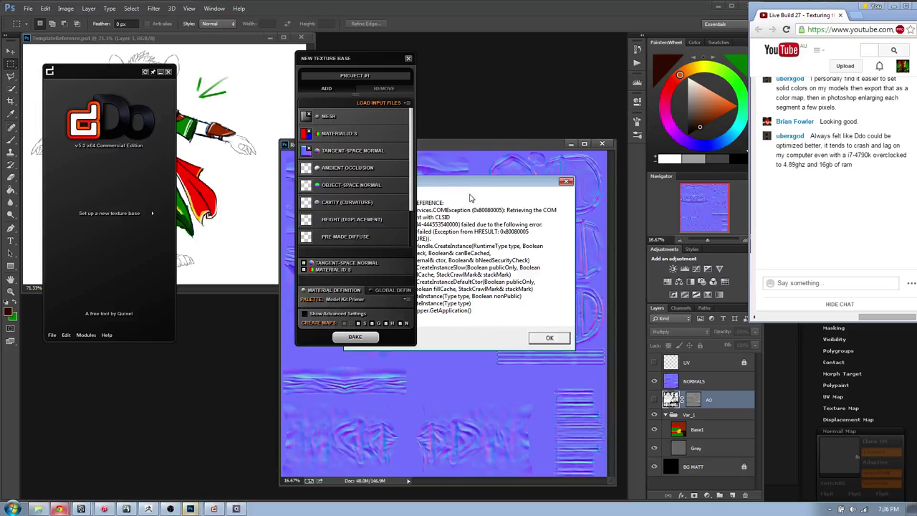
- Dismiss the COM exception error and move the Photoshop.exe selection dialog clear of the dDo windows
{"action": "left_click_drag", "start_coordinate": [465, 185], "coordinate": [605, 235]}
{"action": "left_click", "coordinate": [667, 387]}
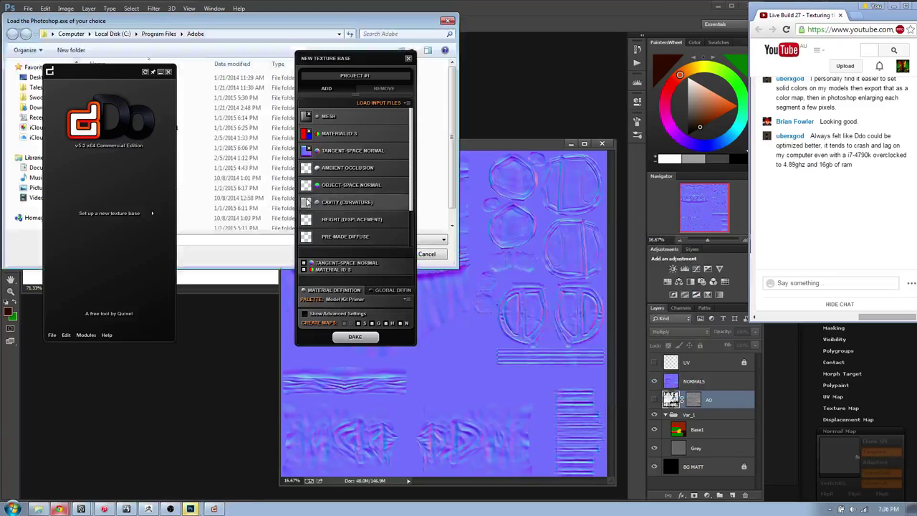
{"action": "left_click_drag", "start_coordinate": [157, 25], "coordinate": [584, 79]}
{"action": "left_click", "coordinate": [561, 212]}
{"action": "left_click", "coordinate": [579, 152]}
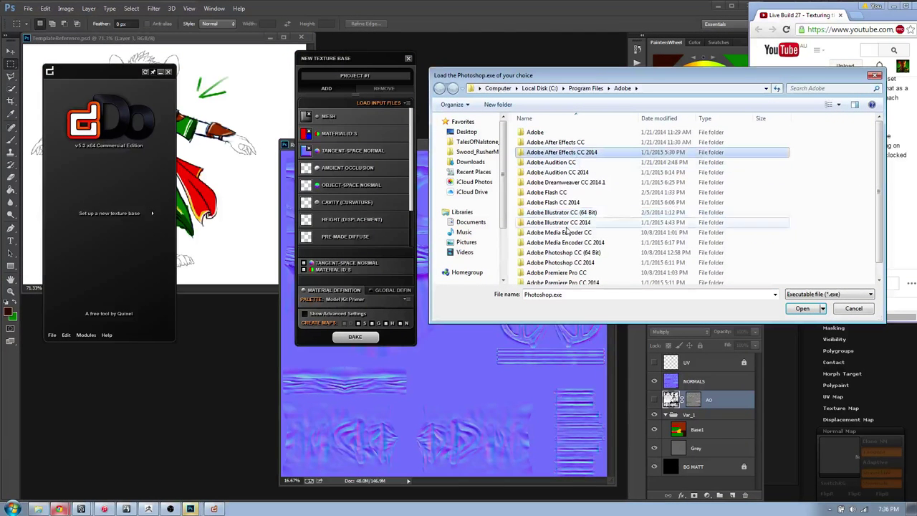
{"action": "scroll", "coordinate": [572, 234], "scroll_direction": "down", "scroll_amount": 1}
{"action": "left_click", "coordinate": [583, 248]}
{"action": "double_click", "coordinate": [578, 260]}
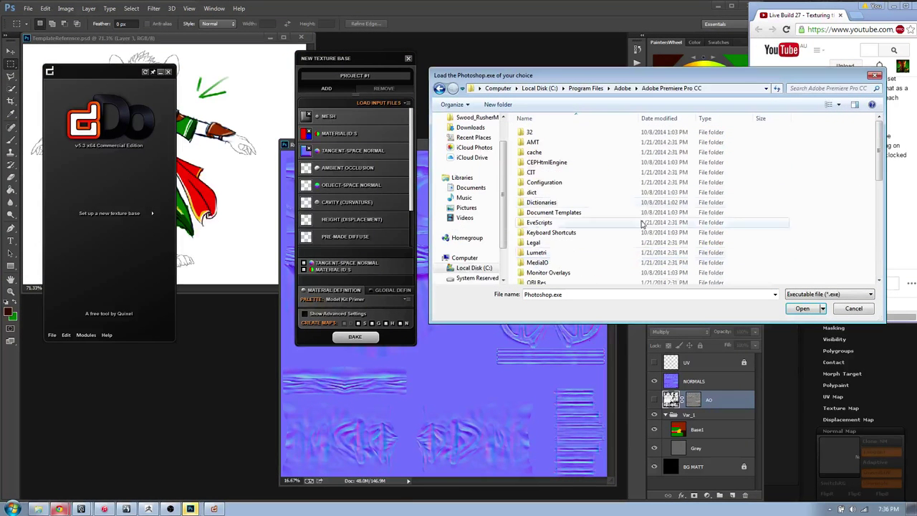
{"action": "key", "text": "BackSpace"}
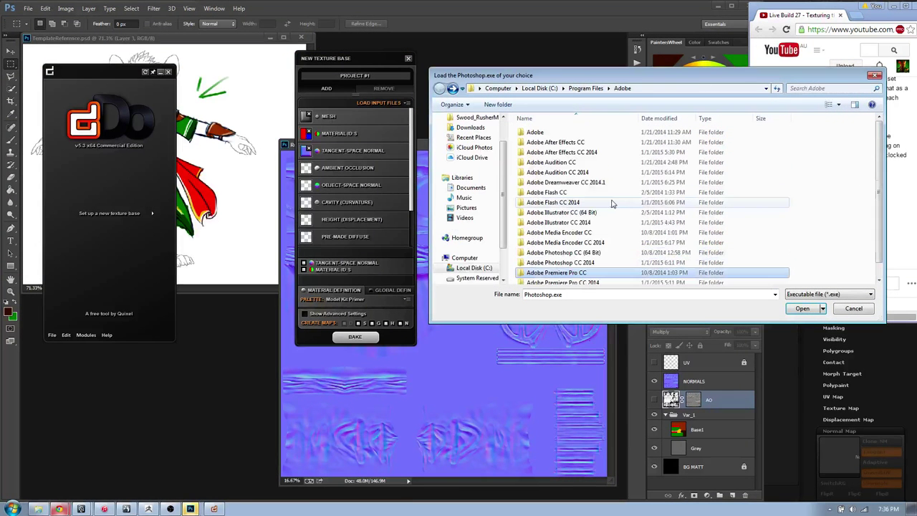
{"action": "left_click", "coordinate": [573, 252]}
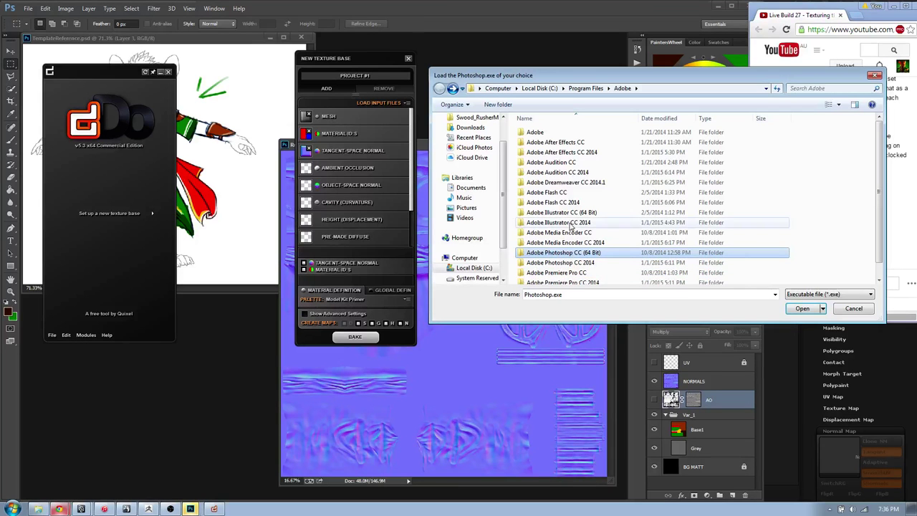
{"action": "scroll", "coordinate": [573, 255], "scroll_direction": "down", "scroll_amount": 1}
{"action": "key", "text": "BackSpace"}
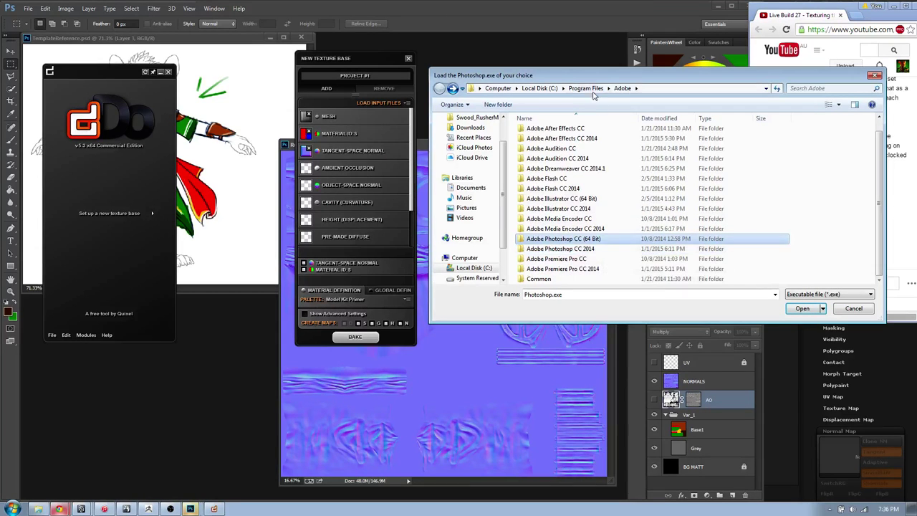
{"action": "scroll", "coordinate": [566, 215], "scroll_direction": "down", "scroll_amount": 8}
{"action": "scroll", "coordinate": [564, 208], "scroll_direction": "up", "scroll_amount": 10}
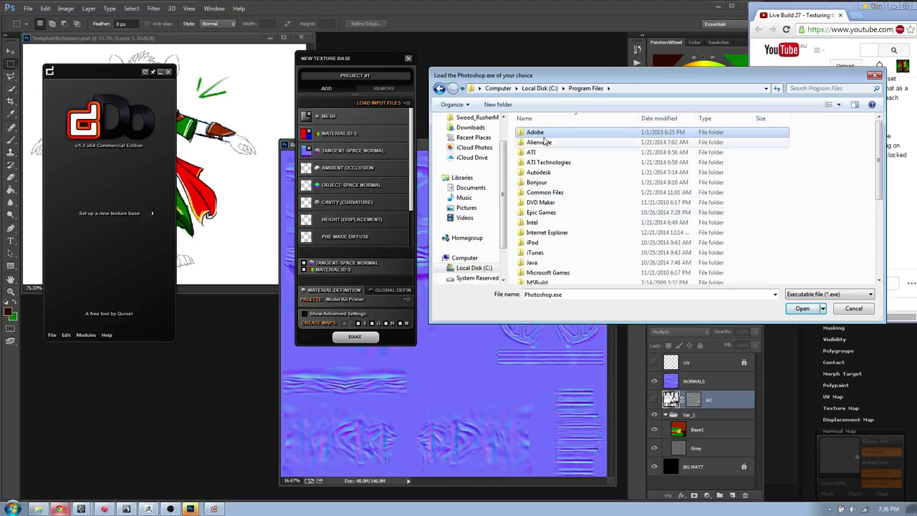
{"action": "double_click", "coordinate": [548, 141]}
{"action": "left_click_drag", "start_coordinate": [613, 80], "coordinate": [550, 109]}
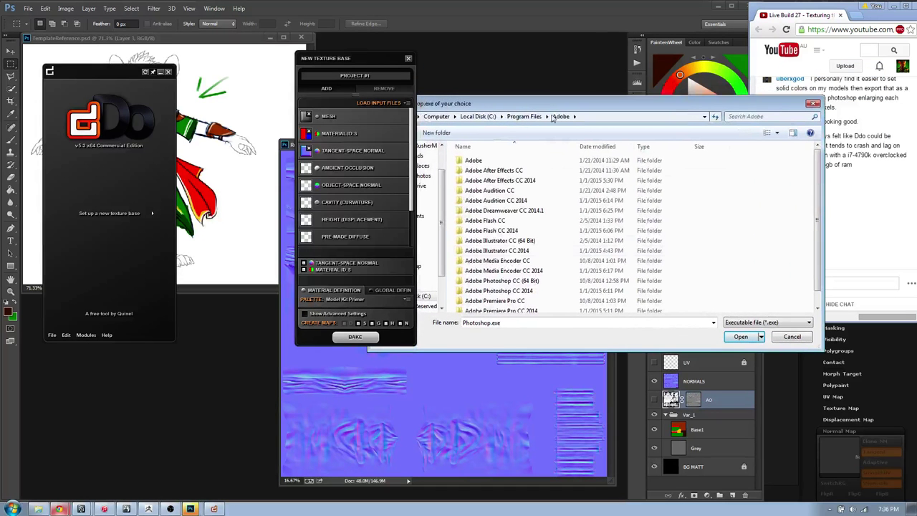
- Select Photoshop.exe from the Adobe Photoshop CC (64 Bit) folder and accept the automatic Photoshop restart
{"action": "left_click", "coordinate": [530, 248]}
{"action": "scroll", "coordinate": [533, 258], "scroll_direction": "down", "scroll_amount": 1}
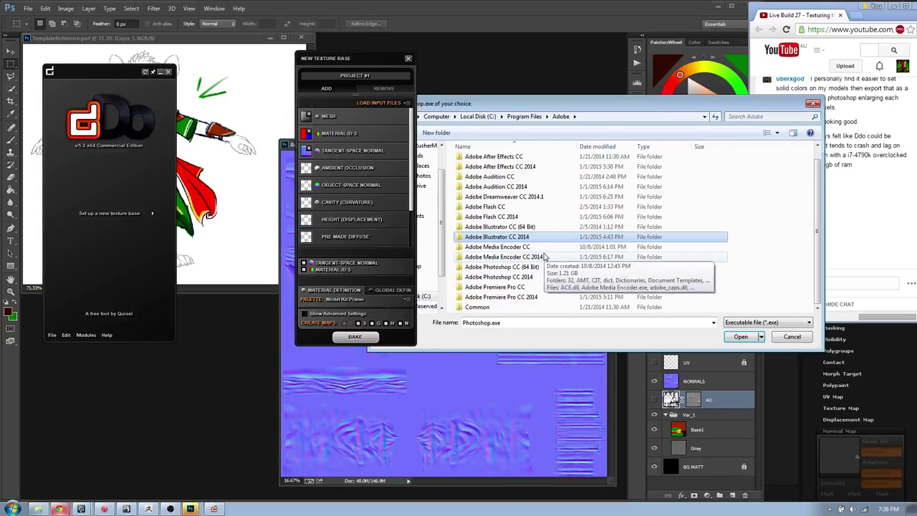
{"action": "left_click", "coordinate": [485, 277]}
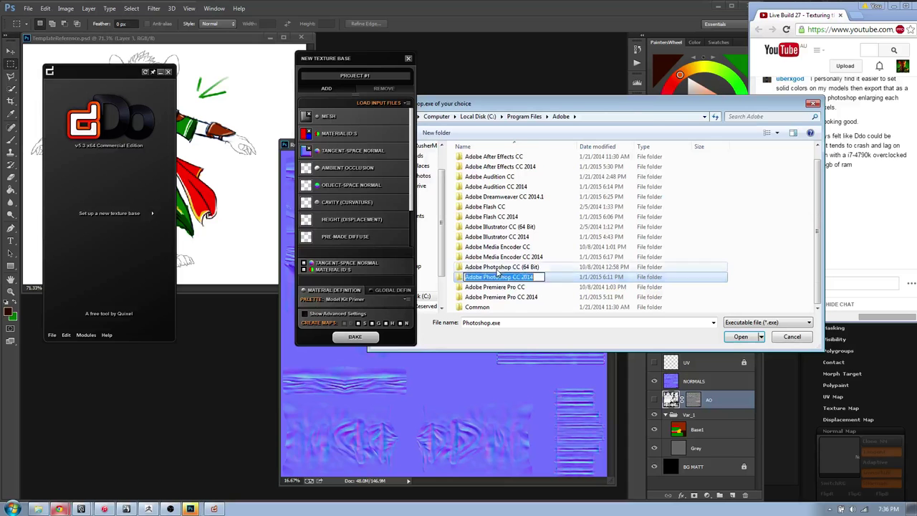
{"action": "double_click", "coordinate": [494, 266]}
{"action": "left_click", "coordinate": [485, 286]}
{"action": "double_click", "coordinate": [484, 286]}
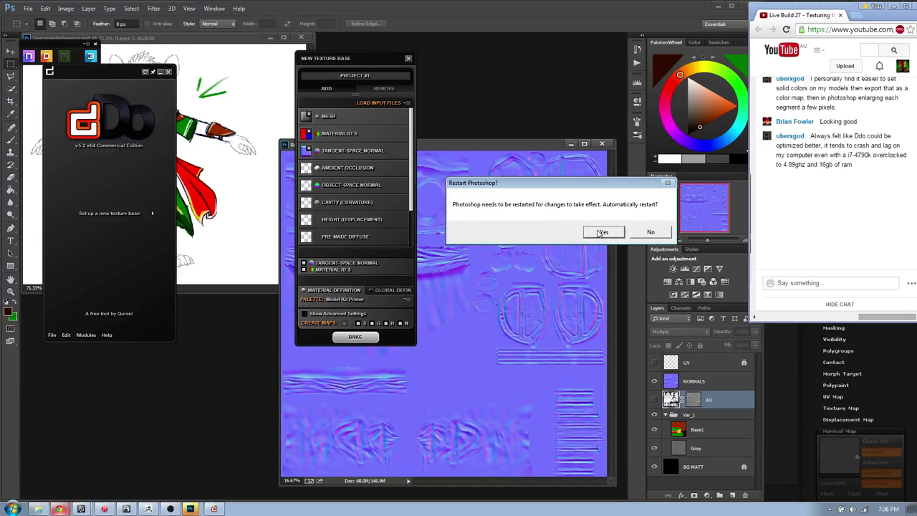
{"action": "left_click", "coordinate": [602, 233]}
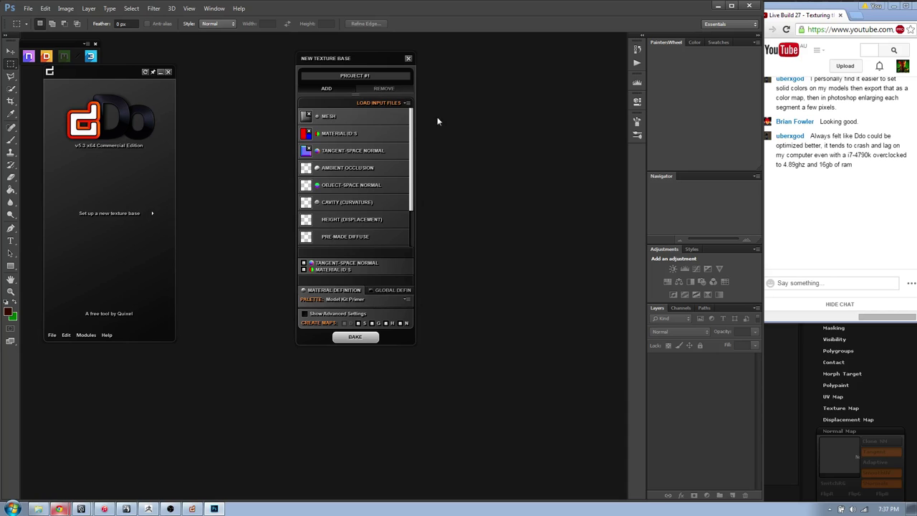
- Close the New Texture Base window and dDo, and bring the restarted Photoshop back to the front
{"action": "left_click_drag", "start_coordinate": [344, 60], "coordinate": [298, 70]}
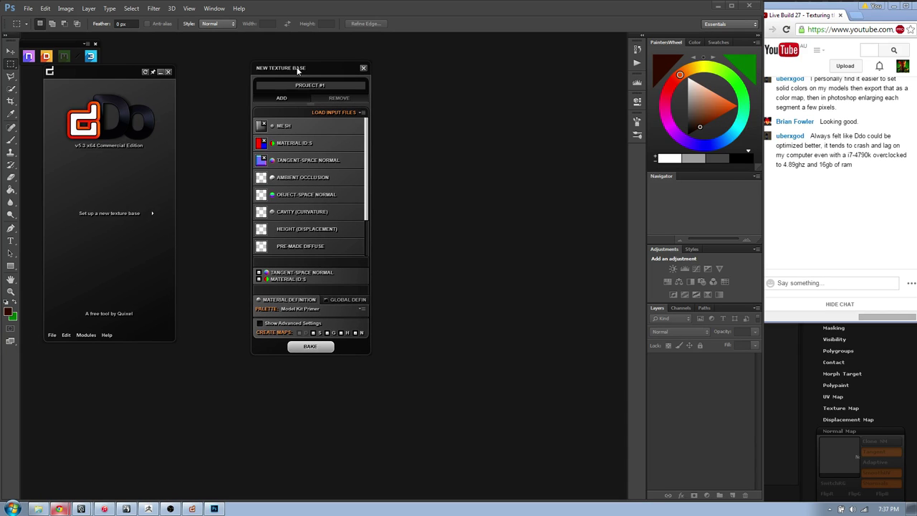
{"action": "left_click", "coordinate": [363, 68]}
{"action": "left_click", "coordinate": [167, 72]}
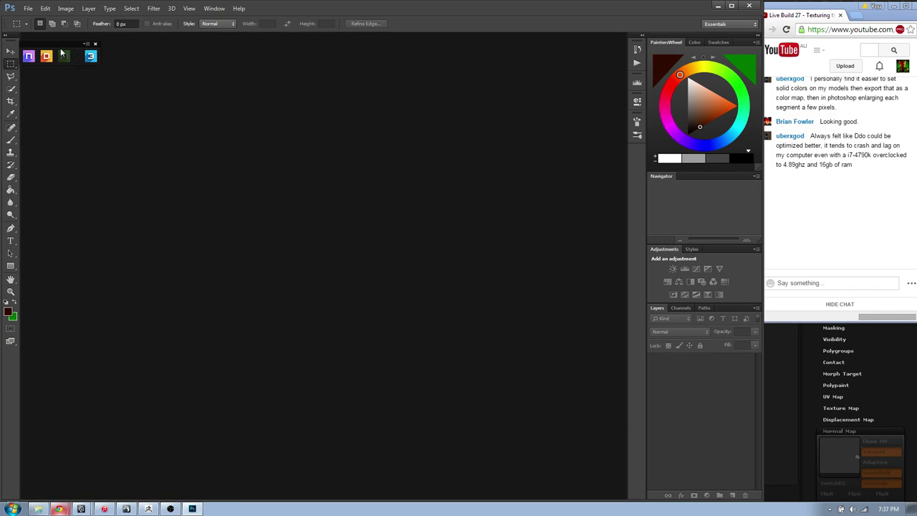
{"action": "left_click", "coordinate": [191, 508]}
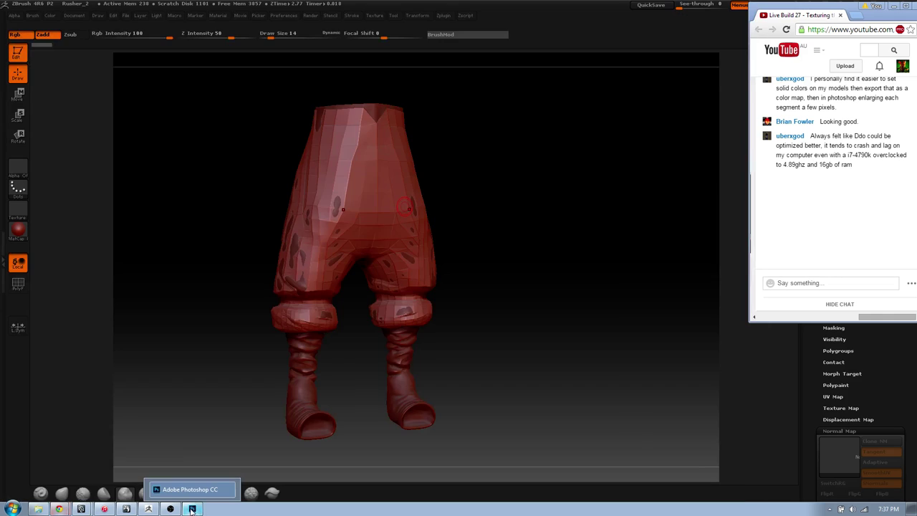
{"action": "left_click", "coordinate": [191, 509]}
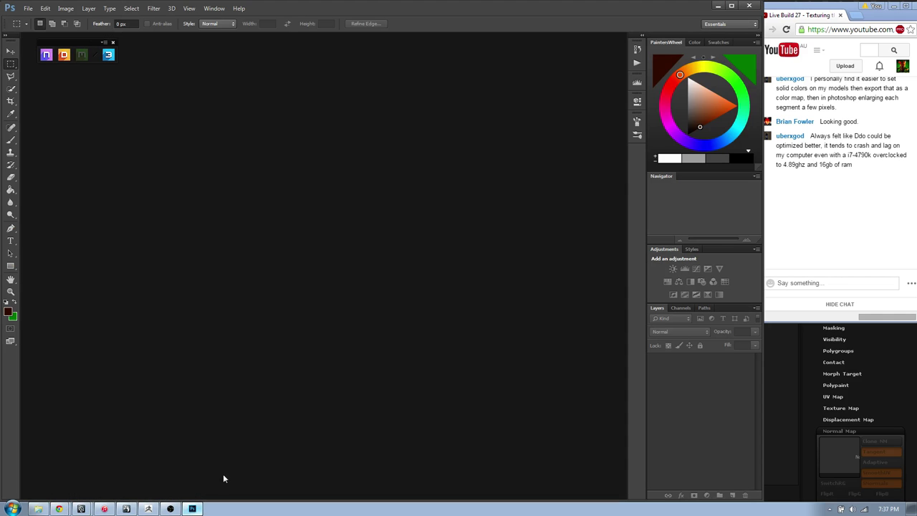
- Launch DDO from the Quixel Suite toolbar, open its registration form and move the form out of the Photoshop workspace
{"action": "left_click", "coordinate": [64, 60]}
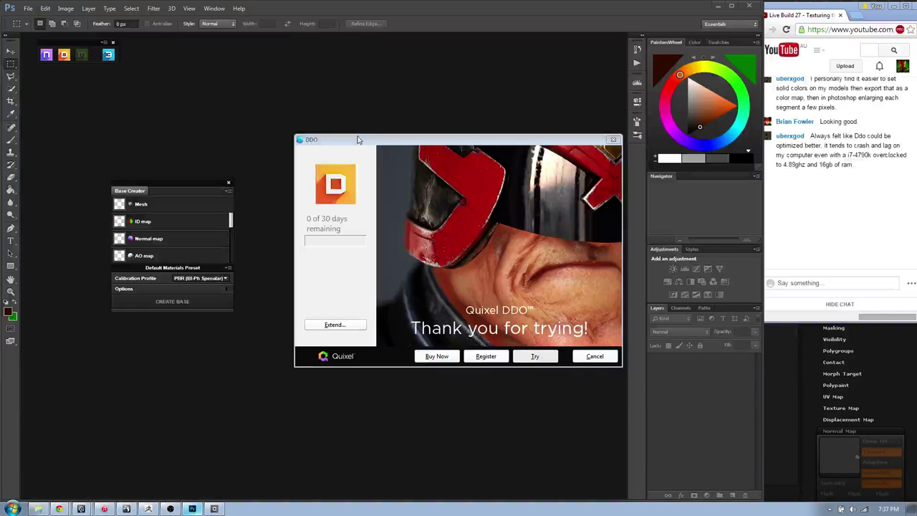
{"action": "left_click_drag", "start_coordinate": [358, 140], "coordinate": [327, 140]}
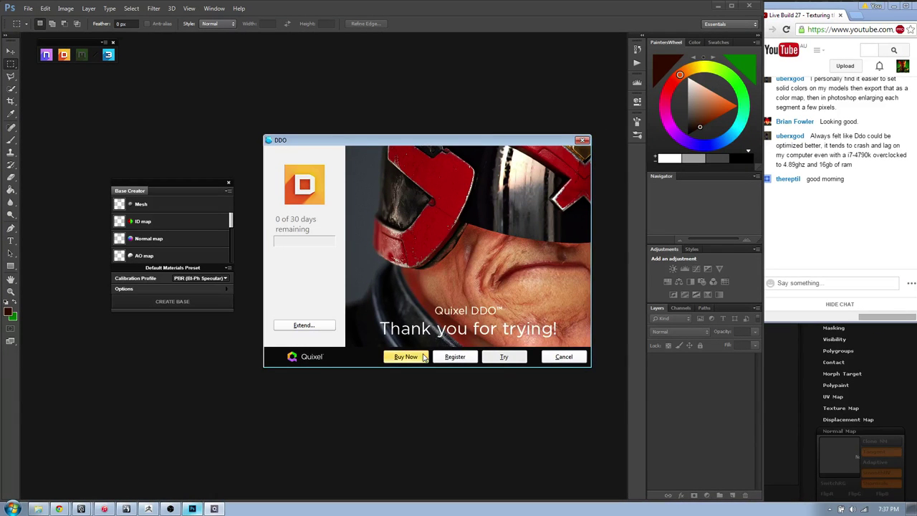
{"action": "left_click", "coordinate": [455, 356]}
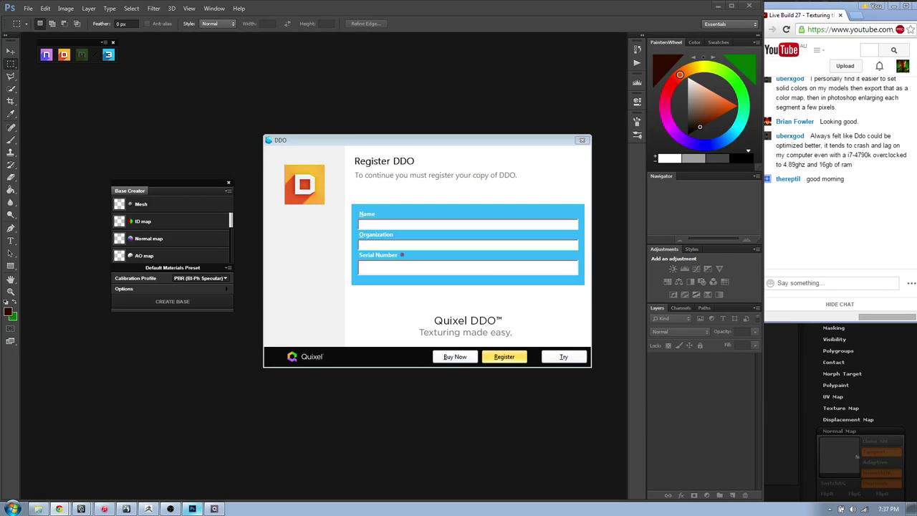
{"action": "left_click", "coordinate": [414, 227]}
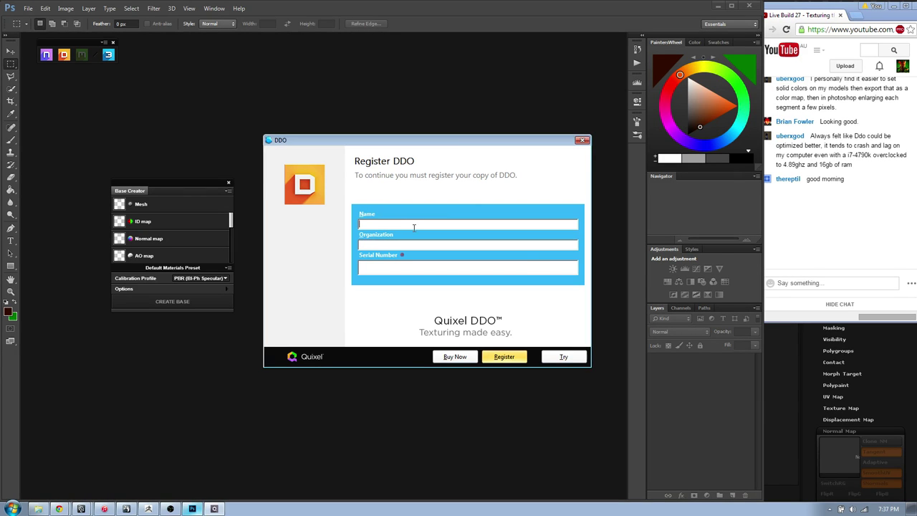
{"action": "left_click_drag", "start_coordinate": [429, 141], "coordinate": [916, 133]}
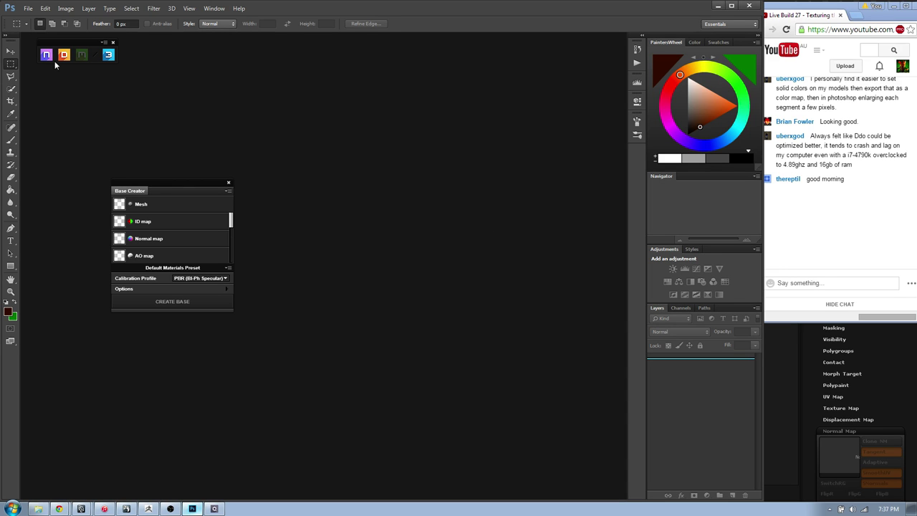
- Reopen the recent files TemplateReference.psd and RusherM_ChestA_D_01.psd in Photoshop
{"action": "left_click", "coordinate": [27, 8]}
{"action": "mouse_move", "coordinate": [42, 76]}
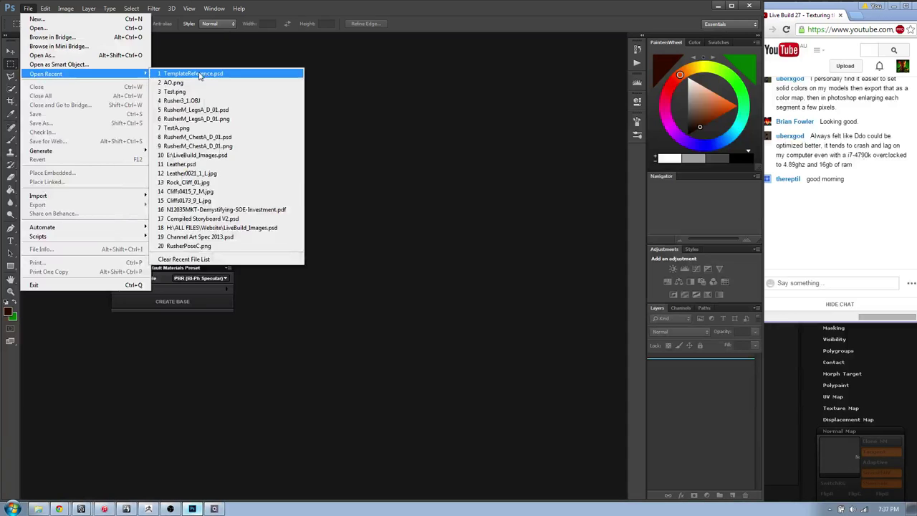
{"action": "left_click", "coordinate": [256, 108]}
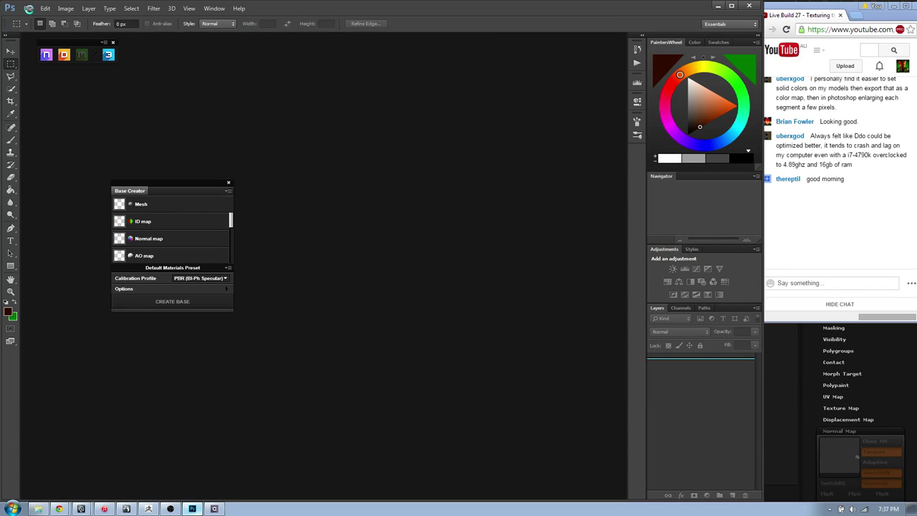
{"action": "left_click", "coordinate": [28, 7]}
{"action": "mouse_move", "coordinate": [79, 73]}
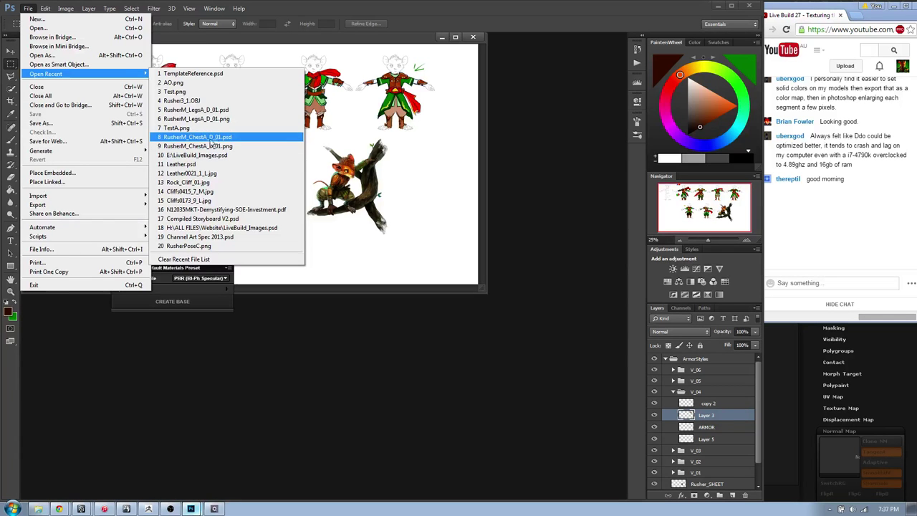
{"action": "left_click", "coordinate": [215, 139]}
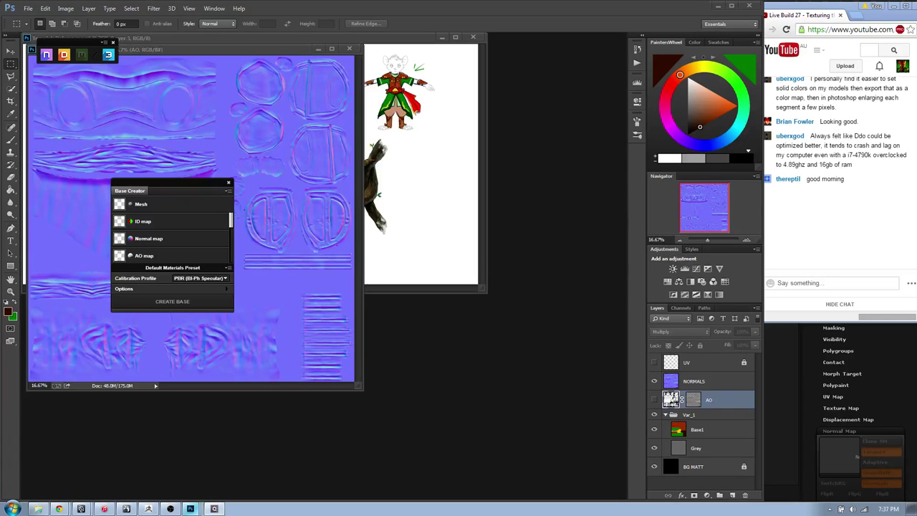
- Move the RusherM_ChestA_D_01.psd window clear of the Base Creator window and the character reference sheet
{"action": "left_click_drag", "start_coordinate": [213, 53], "coordinate": [476, 142]}
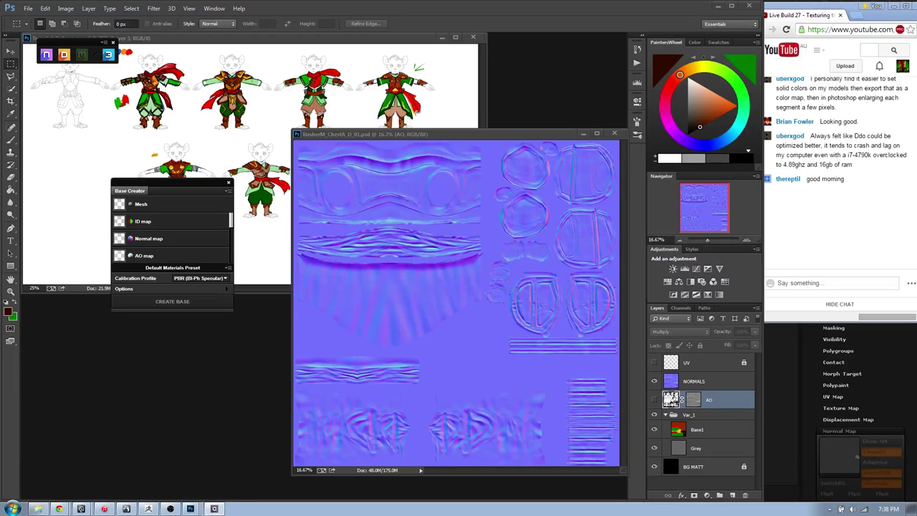
{"action": "left_click_drag", "start_coordinate": [916, 64], "coordinate": [916, 27]}
{"action": "left_click_drag", "start_coordinate": [406, 141], "coordinate": [395, 149]}
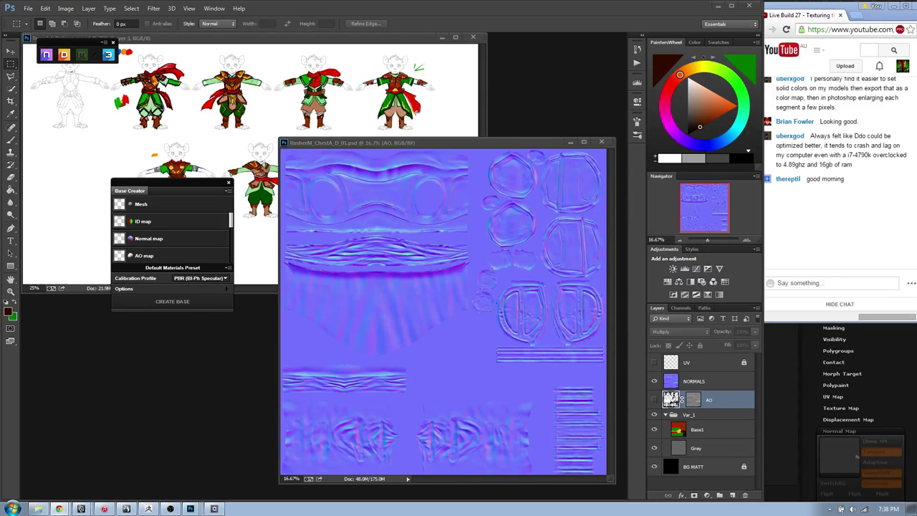
{"action": "left_click_drag", "start_coordinate": [430, 142], "coordinate": [409, 144]}
- Launch the standalone dDo v5.3 x64 and arrange its window and the Base Creator so they do not overlap
{"action": "key", "text": "super"}
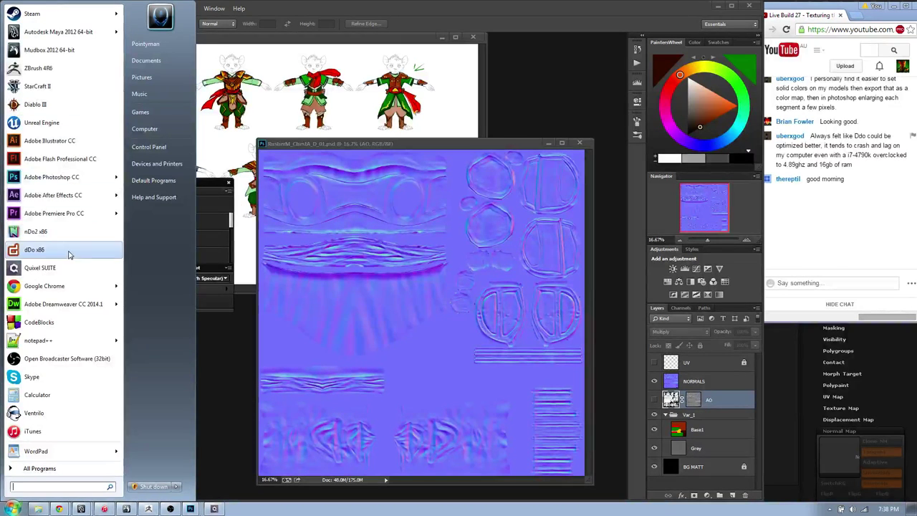
{"action": "left_click", "coordinate": [30, 249]}
{"action": "mouse_move", "coordinate": [119, 223]}
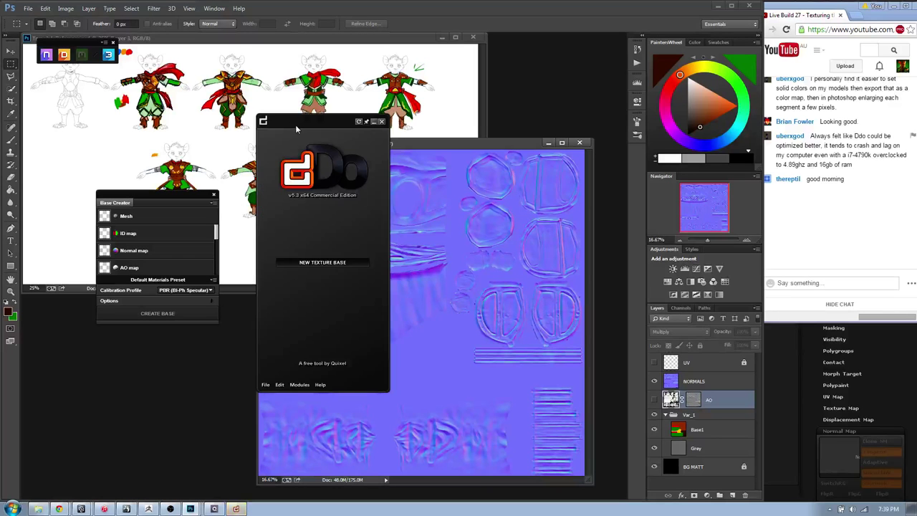
{"action": "left_click_drag", "start_coordinate": [295, 124], "coordinate": [354, 108]}
{"action": "left_click_drag", "start_coordinate": [148, 194], "coordinate": [81, 76]}
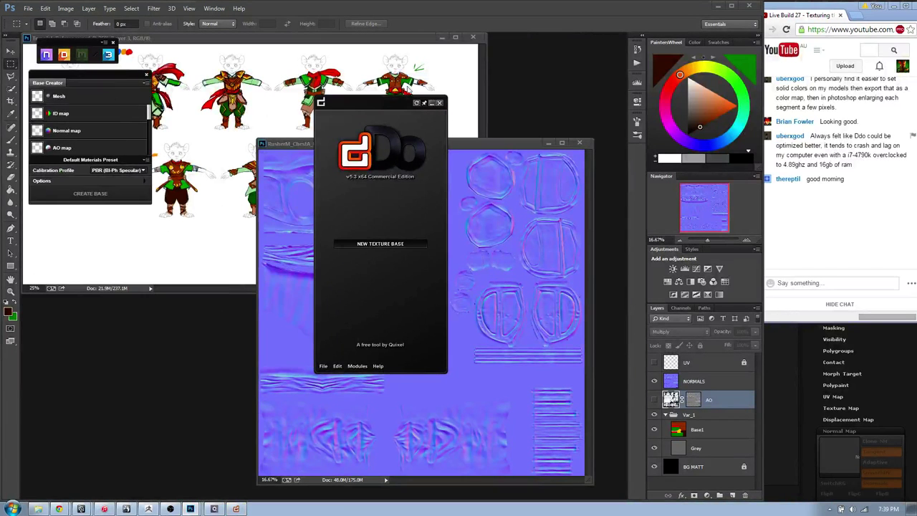
{"action": "left_click_drag", "start_coordinate": [404, 102], "coordinate": [274, 68]}
- Start a new texture base in dDo and load Preview.OBJ from the textures folder as its mesh input
{"action": "left_click", "coordinate": [273, 205]}
{"action": "left_click", "coordinate": [431, 228]}
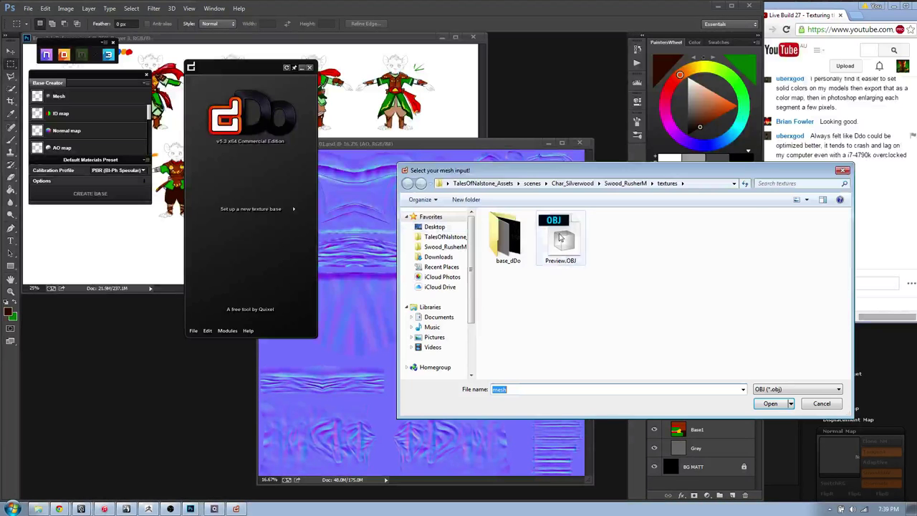
{"action": "double_click", "coordinate": [560, 241]}
- Load the exported diffuse map as the material IDs input and the exported normals map as the tangent-space normal input
{"action": "left_click", "coordinate": [435, 246]}
{"action": "double_click", "coordinate": [577, 239]}
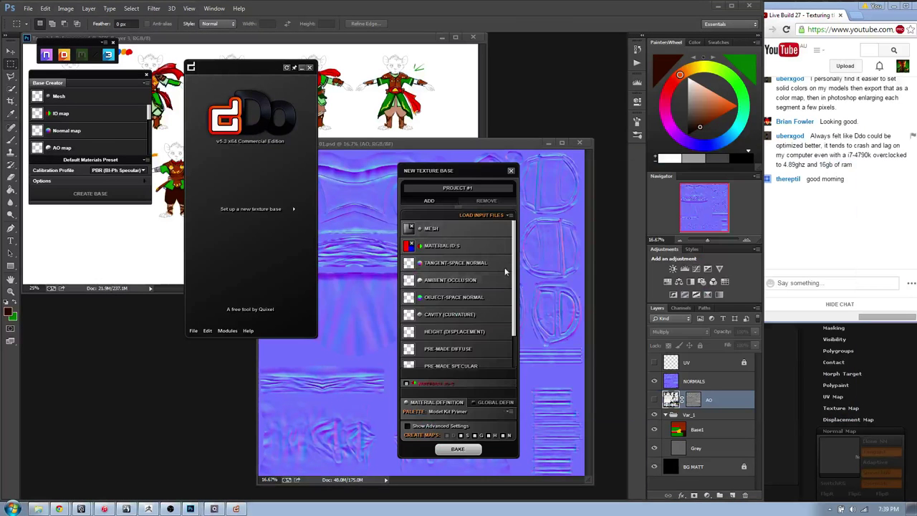
{"action": "left_click", "coordinate": [450, 262]}
{"action": "double_click", "coordinate": [666, 237]}
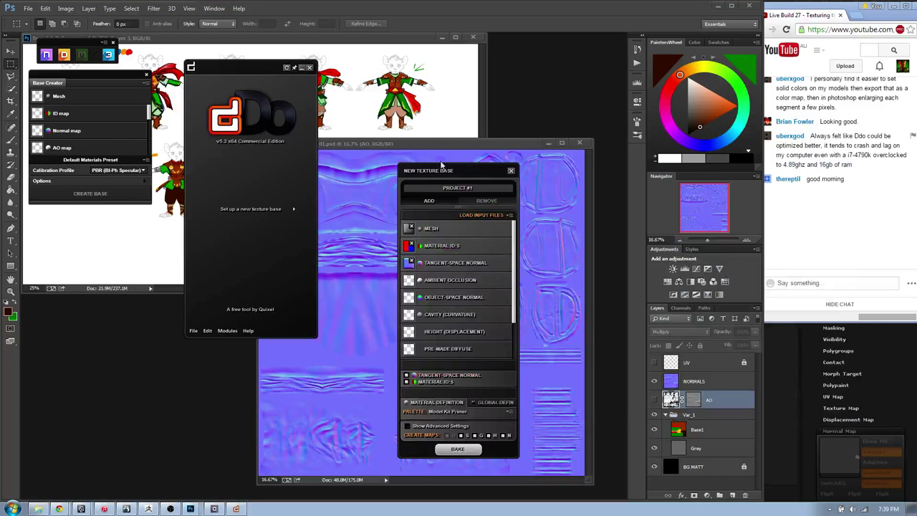
- Move the New Texture Base window aside, bake the texture base and dismiss the SUITE crash report
{"action": "left_click_drag", "start_coordinate": [443, 169], "coordinate": [360, 155]}
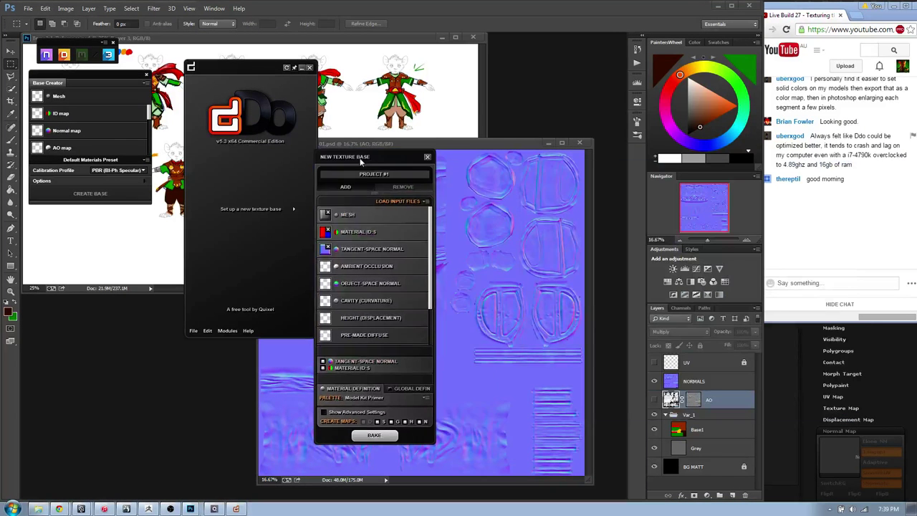
{"action": "left_click", "coordinate": [374, 436]}
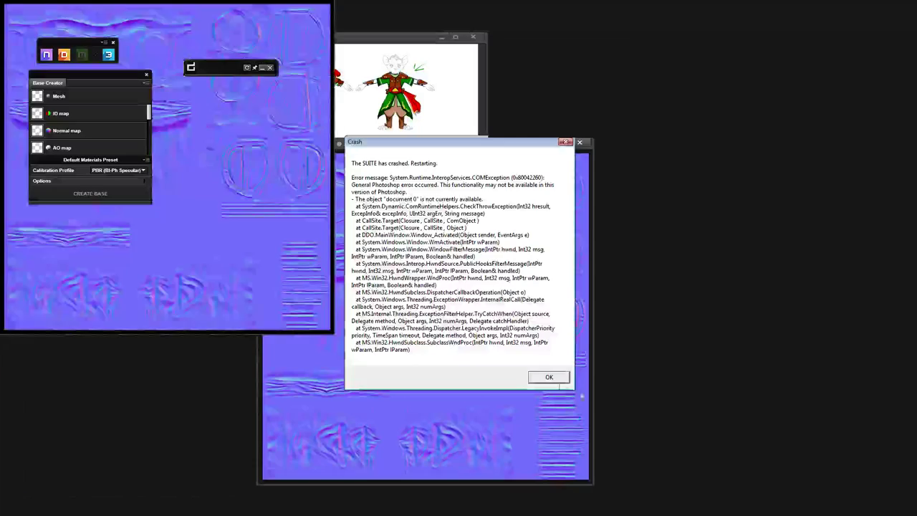
{"action": "left_click", "coordinate": [549, 377]}
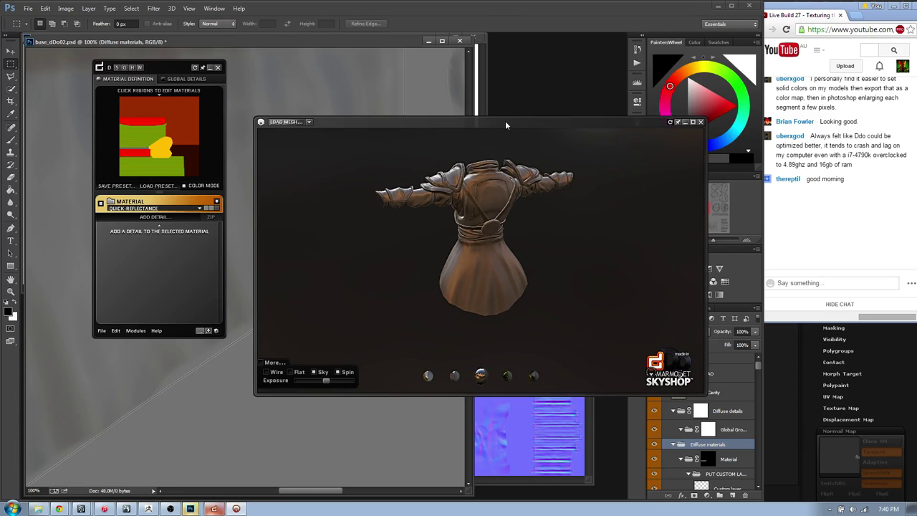
- Enlarge the 3D preview window and reposition it beside the dDo material definition window
{"action": "left_click_drag", "start_coordinate": [505, 121], "coordinate": [505, 84]}
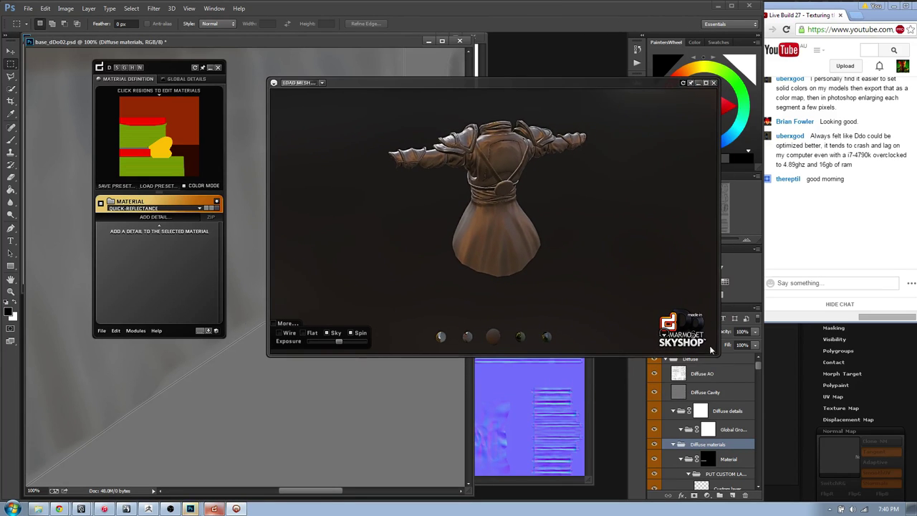
{"action": "left_click_drag", "start_coordinate": [717, 353], "coordinate": [828, 435]}
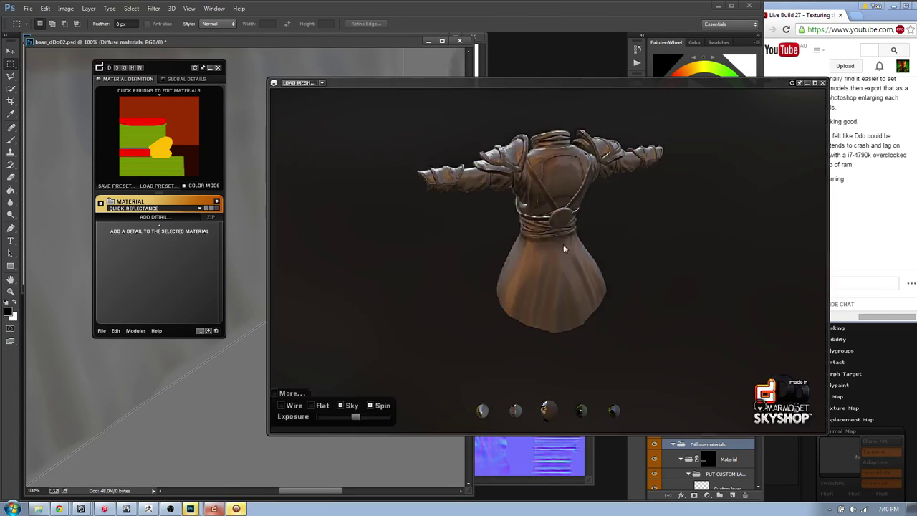
{"action": "left_click_drag", "start_coordinate": [497, 91], "coordinate": [487, 103]}
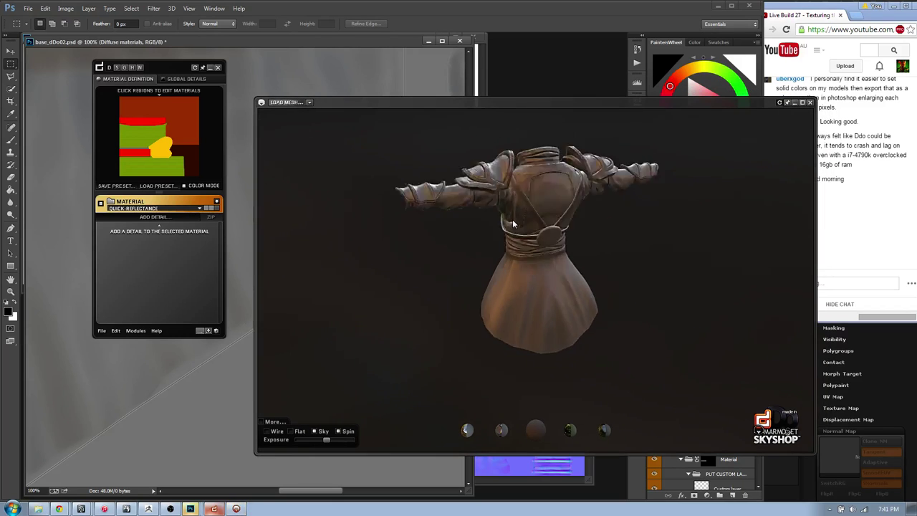
- Examine the baked armor mesh up close from the front, back and sides in the 3D preview
{"action": "scroll", "coordinate": [512, 215], "scroll_direction": "up", "scroll_amount": 3}
{"action": "left_click_drag", "start_coordinate": [510, 206], "coordinate": [581, 185]}
{"action": "middle_click_drag", "start_coordinate": [582, 188], "coordinate": [485, 234]}
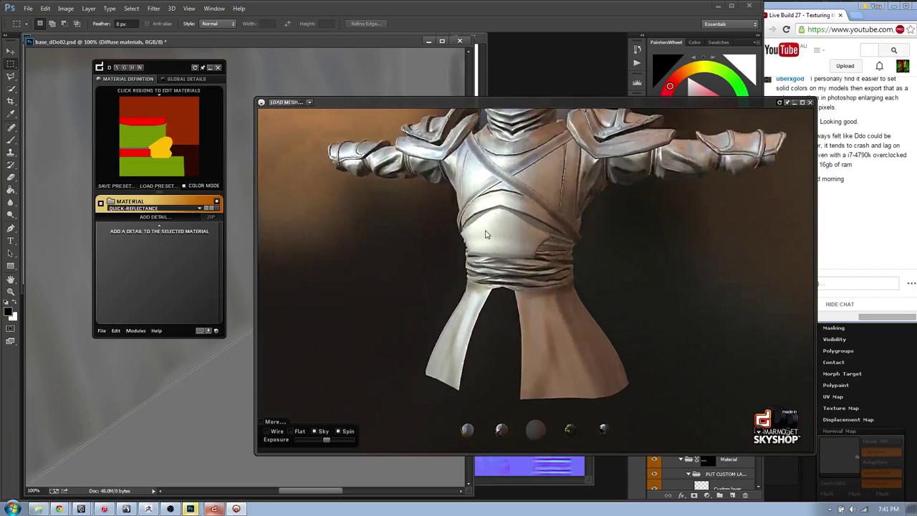
{"action": "left_click_drag", "start_coordinate": [485, 234], "coordinate": [518, 233]}
{"action": "middle_click_drag", "start_coordinate": [555, 359], "coordinate": [561, 241]}
{"action": "left_click_drag", "start_coordinate": [530, 221], "coordinate": [546, 188]}
{"action": "middle_click_drag", "start_coordinate": [546, 187], "coordinate": [566, 254]}
{"action": "left_click_drag", "start_coordinate": [566, 255], "coordinate": [459, 215]}
- Shrink the 3D preview window and move it lower, clear of the dDo window, with the model facing forward
{"action": "left_click_drag", "start_coordinate": [484, 105], "coordinate": [505, 105]}
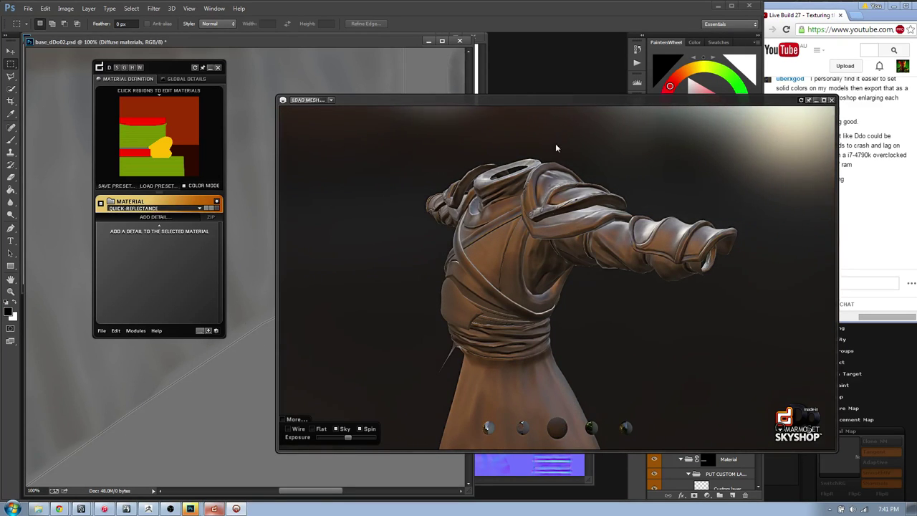
{"action": "left_click_drag", "start_coordinate": [607, 413], "coordinate": [595, 417]}
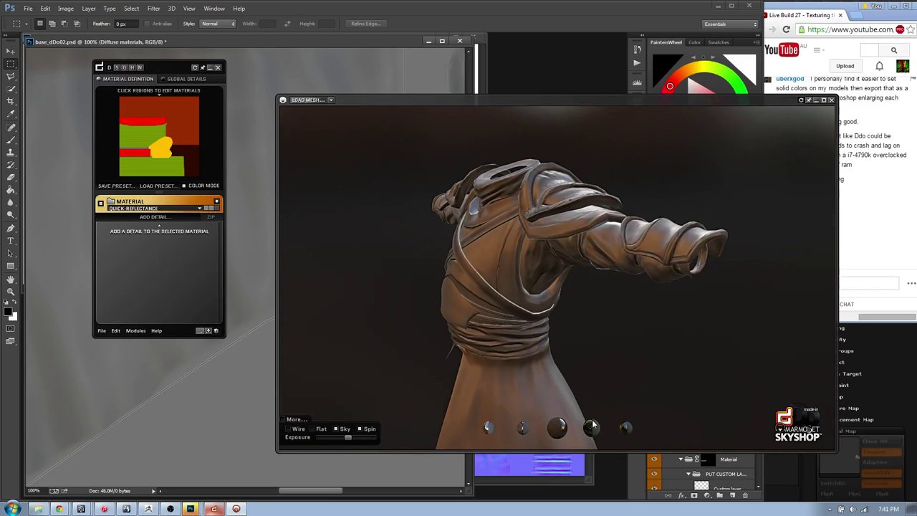
{"action": "left_click_drag", "start_coordinate": [836, 451], "coordinate": [743, 381]}
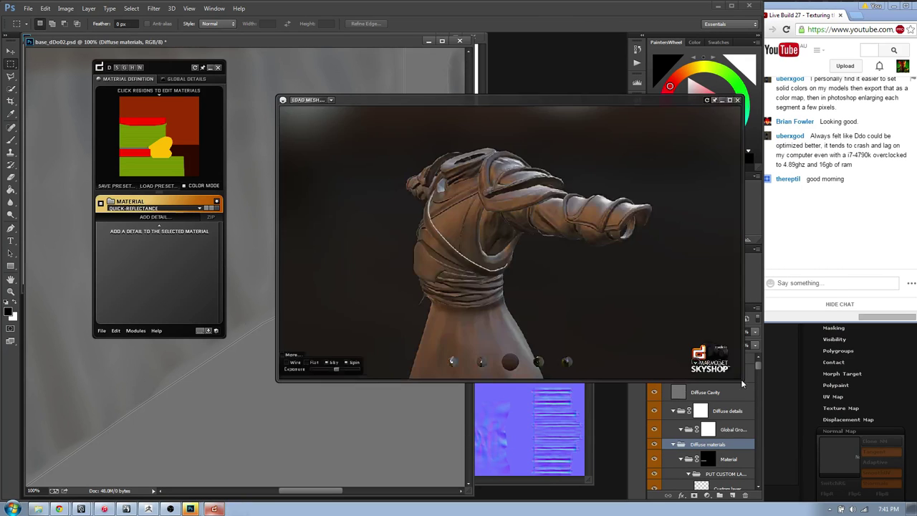
{"action": "left_click_drag", "start_coordinate": [484, 128], "coordinate": [644, 205]}
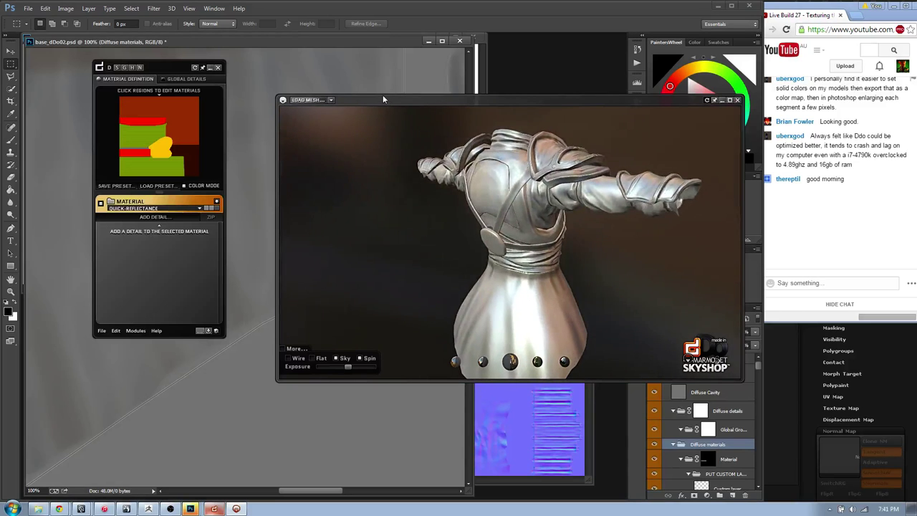
{"action": "left_click_drag", "start_coordinate": [382, 99], "coordinate": [501, 213]}
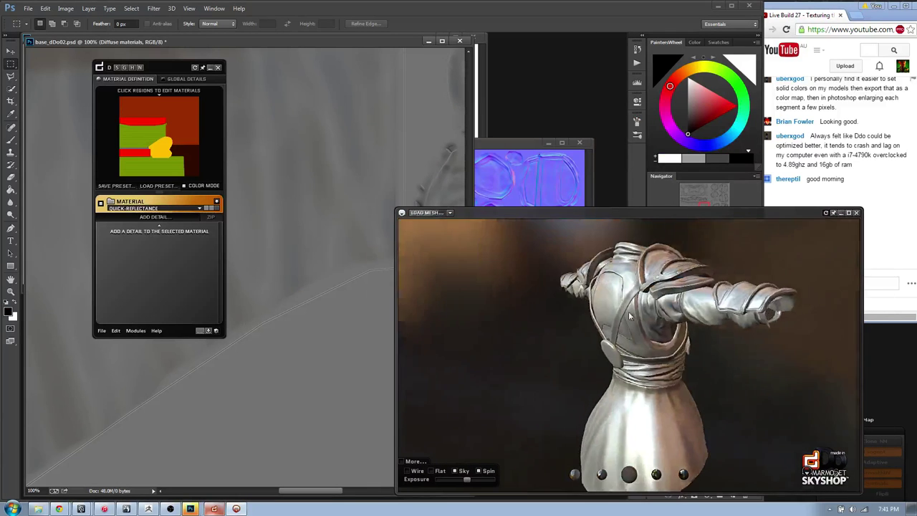
{"action": "left_click_drag", "start_coordinate": [630, 316], "coordinate": [590, 313]}
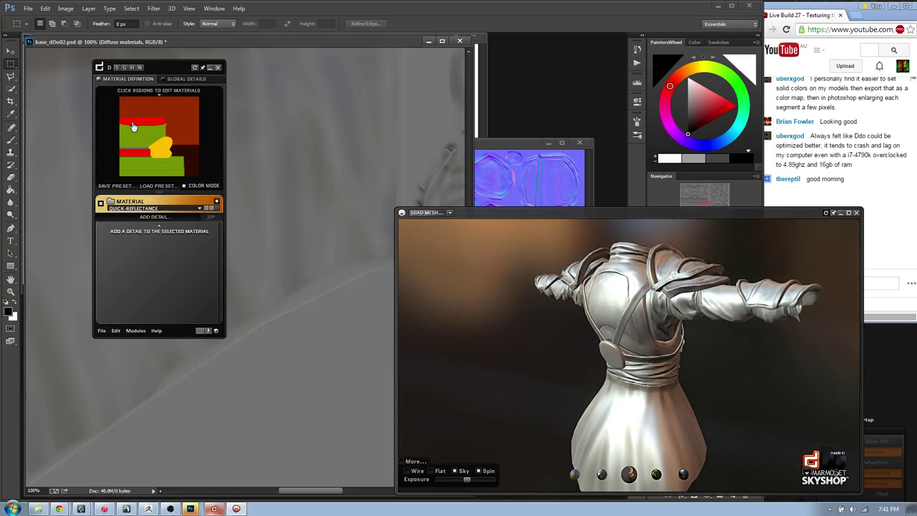
- Select the large brownish-red region of the material map, then reposition and enlarge the dDo window
{"action": "left_click_drag", "start_coordinate": [158, 72], "coordinate": [150, 91]}
{"action": "left_click", "coordinate": [177, 133]}
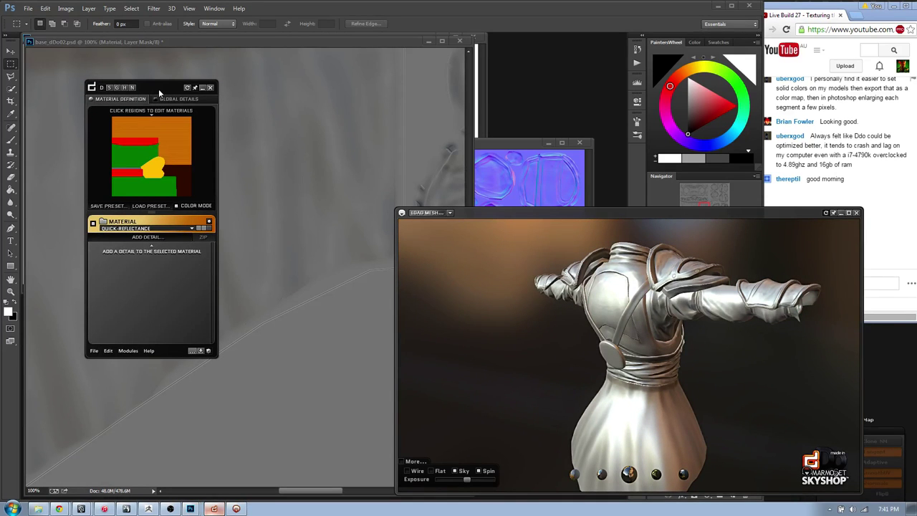
{"action": "left_click_drag", "start_coordinate": [158, 89], "coordinate": [198, 91]}
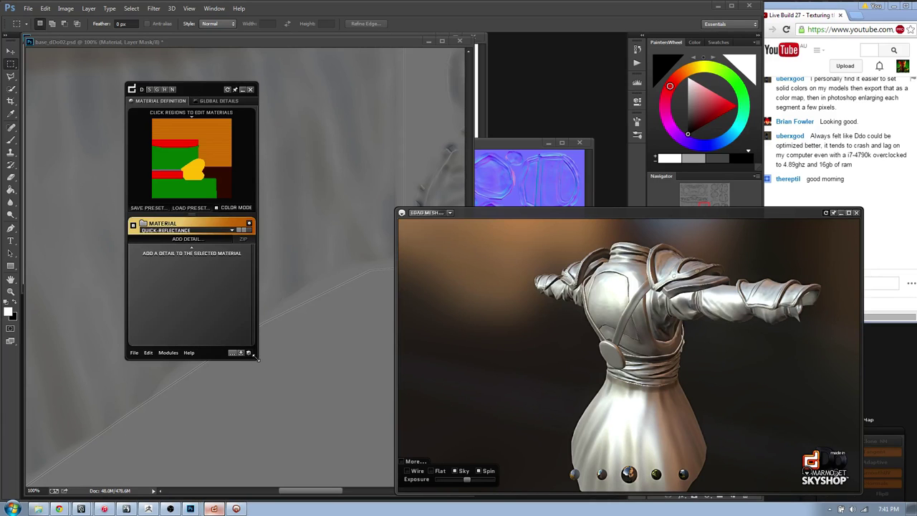
{"action": "left_click_drag", "start_coordinate": [255, 357], "coordinate": [302, 369]}
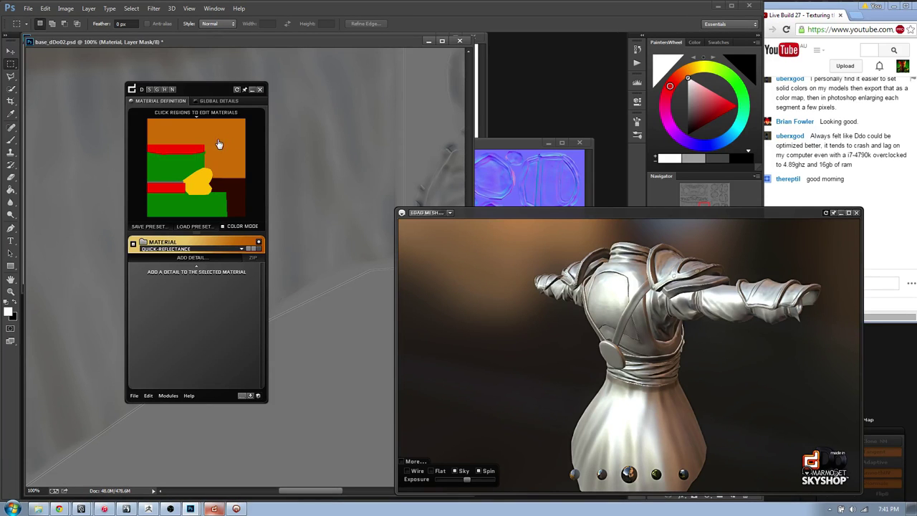
- Assign the Leather material to the selected region covering the chest and shoulder armor
{"action": "left_click", "coordinate": [242, 249]}
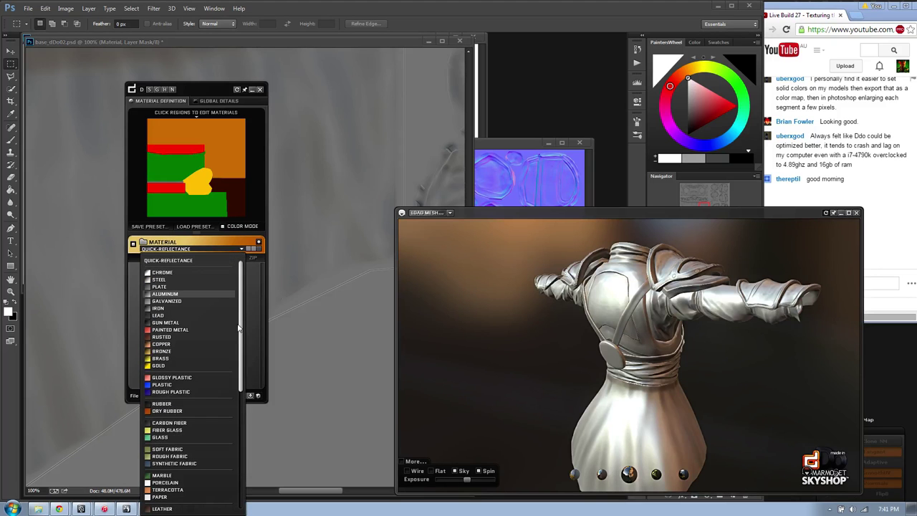
{"action": "left_click_drag", "start_coordinate": [240, 320], "coordinate": [243, 374]}
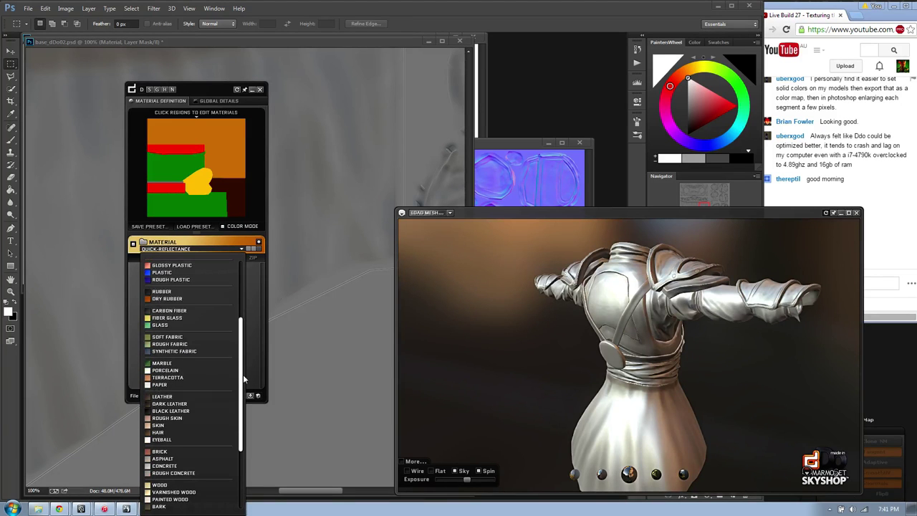
{"action": "left_click", "coordinate": [160, 397]}
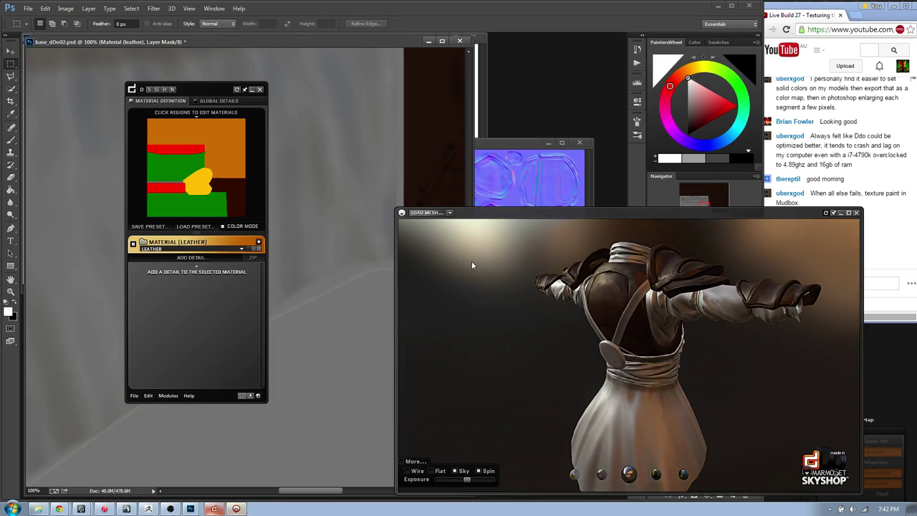
{"action": "left_click_drag", "start_coordinate": [673, 315], "coordinate": [542, 328]}
{"action": "scroll", "coordinate": [618, 332], "scroll_direction": "up", "scroll_amount": 4}
{"action": "scroll", "coordinate": [618, 332], "scroll_direction": "down", "scroll_amount": 2}
{"action": "middle_click_drag", "start_coordinate": [622, 320], "coordinate": [622, 390]}
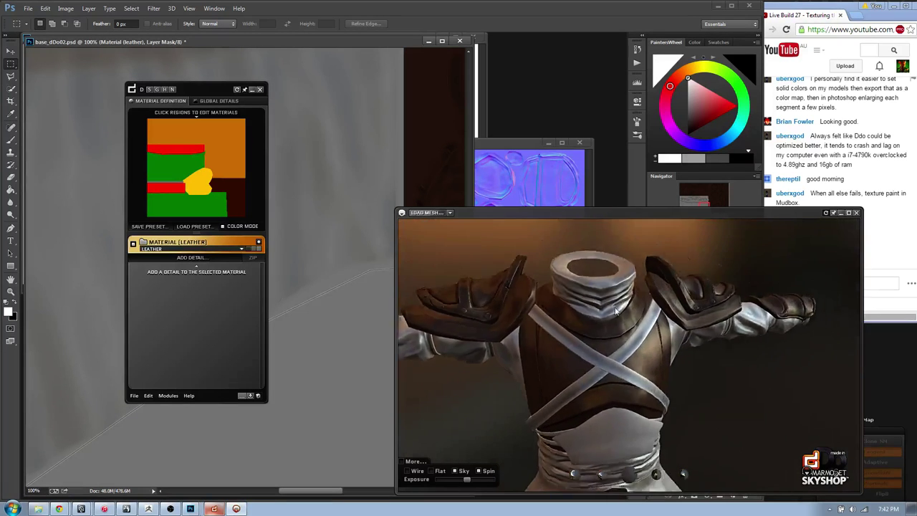
{"action": "left_click_drag", "start_coordinate": [566, 305], "coordinate": [621, 361]}
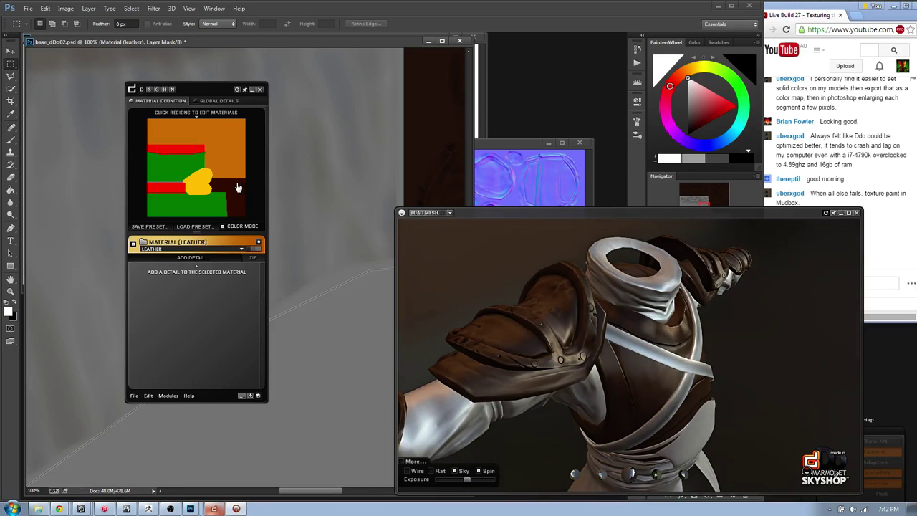
- Assign the Soft Fabric material to the bright red region of the collar and waist wrap, and shift the preview window slightly
{"action": "left_click", "coordinate": [188, 155]}
{"action": "left_click", "coordinate": [181, 154]}
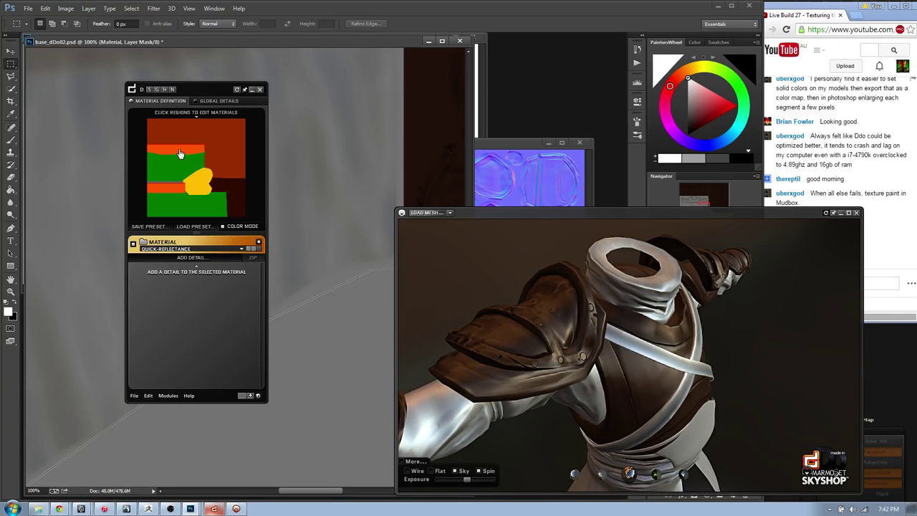
{"action": "left_click", "coordinate": [166, 248]}
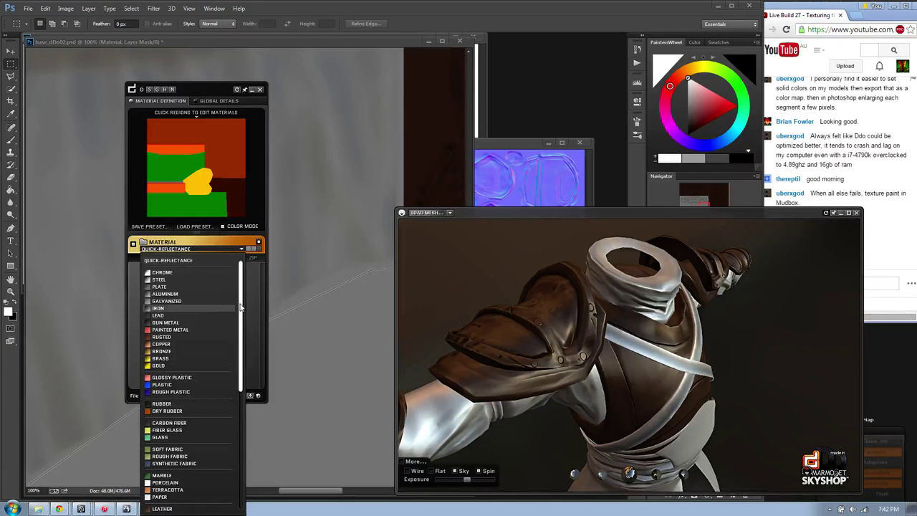
{"action": "scroll", "coordinate": [188, 430], "scroll_direction": "down", "scroll_amount": 3}
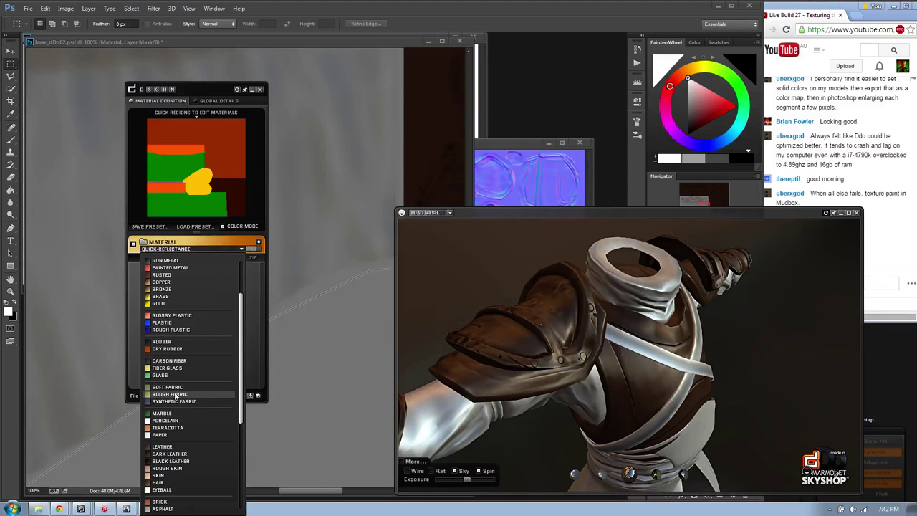
{"action": "left_click", "coordinate": [172, 388]}
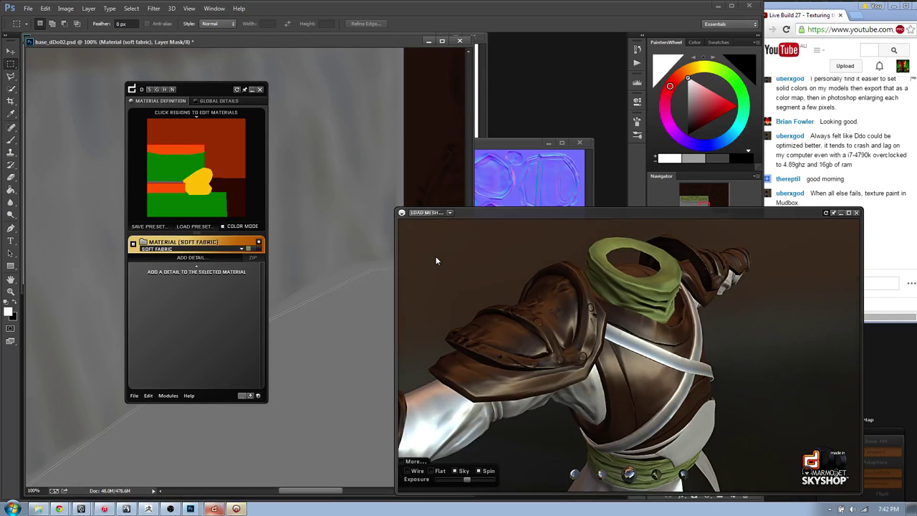
{"action": "left_click_drag", "start_coordinate": [506, 211], "coordinate": [464, 203]}
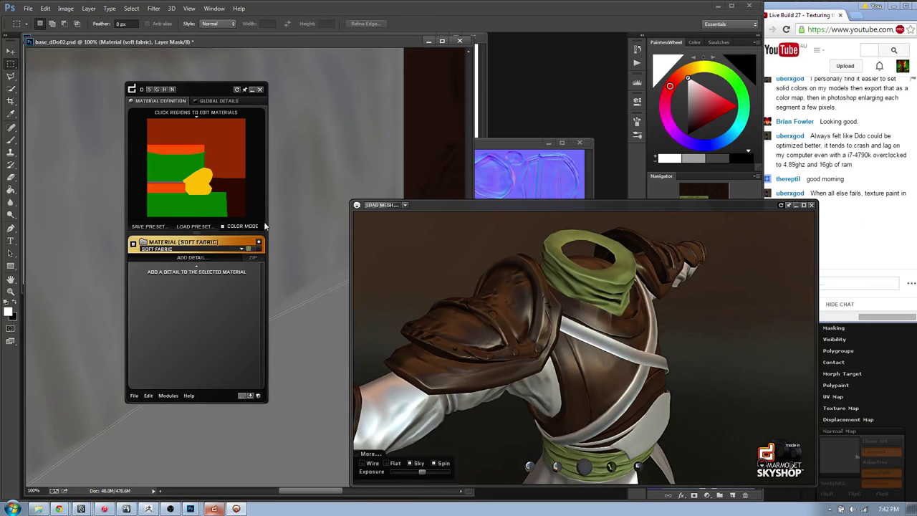
- Assign the Gold material to the yellow region covering the belly plate
{"action": "left_click", "coordinate": [210, 192]}
{"action": "left_click", "coordinate": [195, 248]}
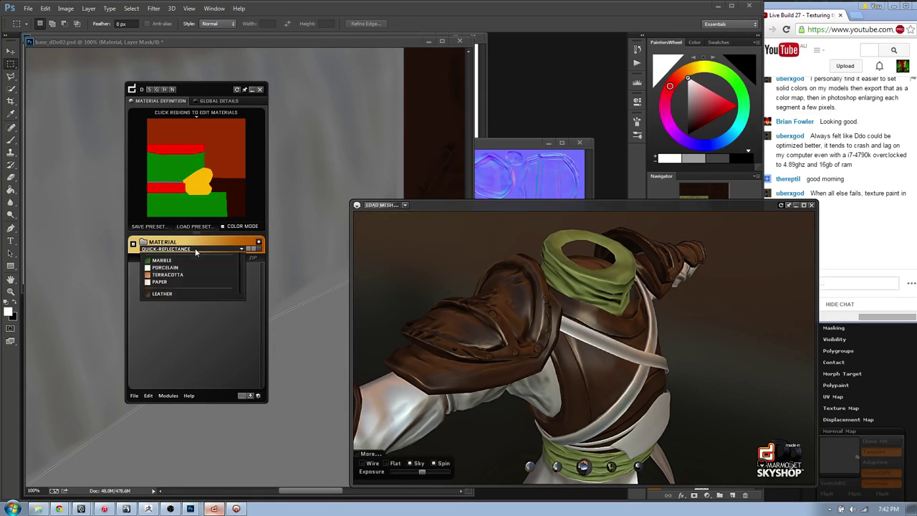
{"action": "left_click", "coordinate": [158, 366]}
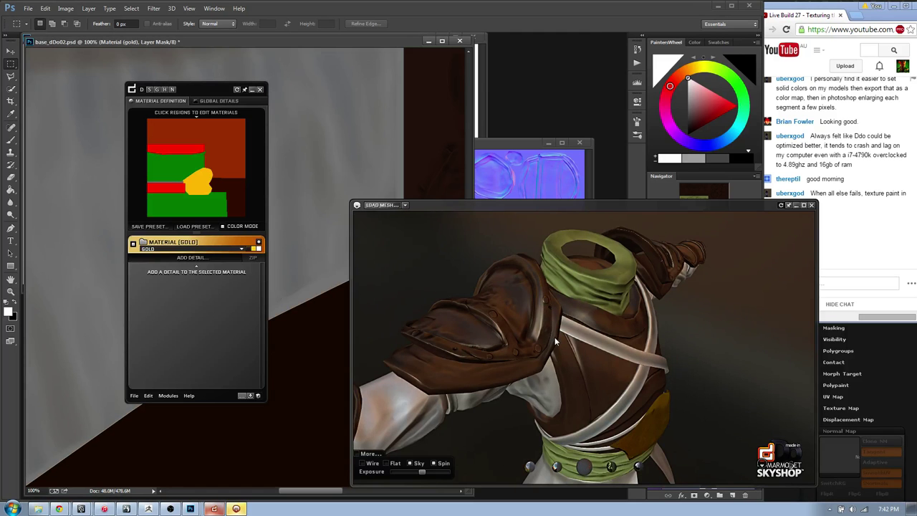
{"action": "left_click_drag", "start_coordinate": [602, 388], "coordinate": [597, 307]}
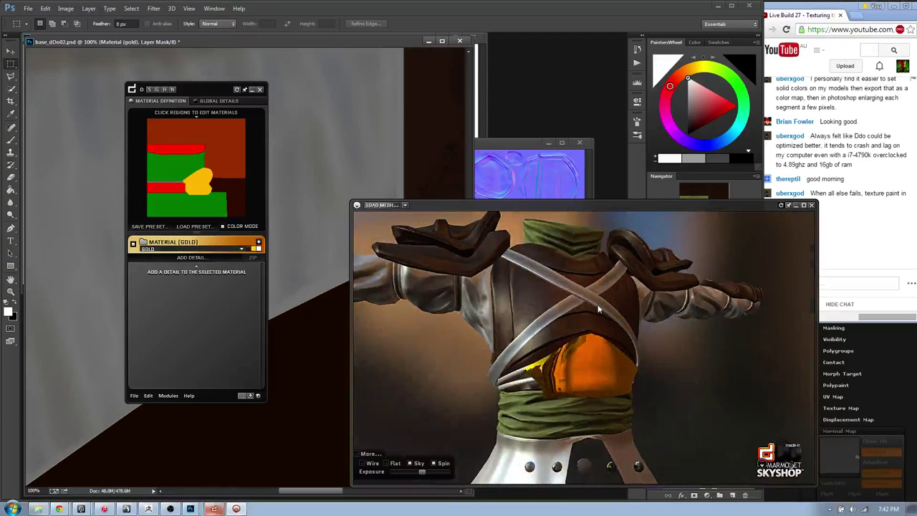
- Assign the Dark Leather material to the dark brown region of the crossed chest straps
{"action": "left_click", "coordinate": [235, 192]}
{"action": "left_click", "coordinate": [239, 199]}
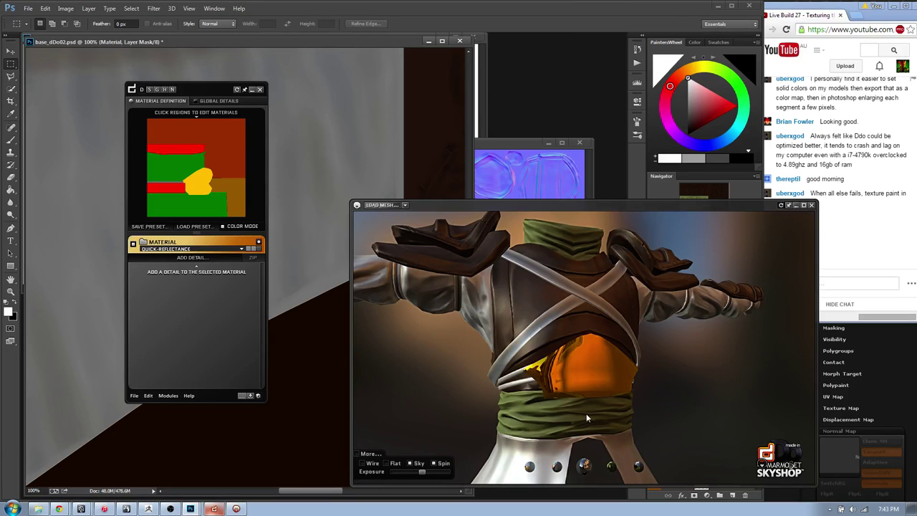
{"action": "left_click", "coordinate": [242, 250]}
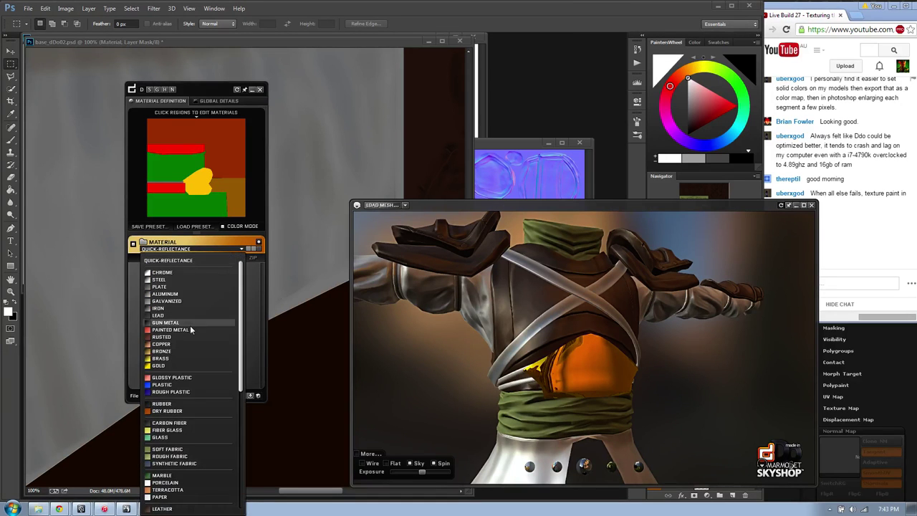
{"action": "scroll", "coordinate": [209, 408], "scroll_direction": "down", "scroll_amount": 2}
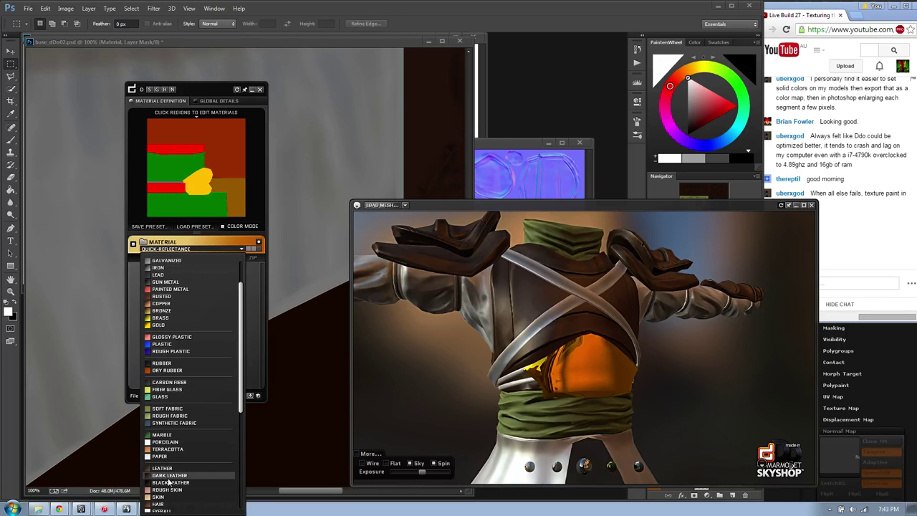
{"action": "left_click", "coordinate": [174, 475]}
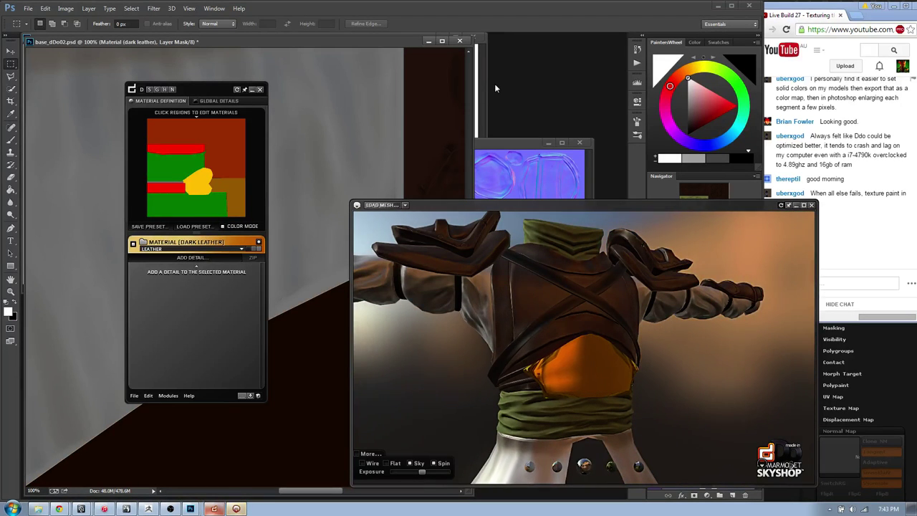
{"action": "left_click_drag", "start_coordinate": [542, 251], "coordinate": [608, 317]}
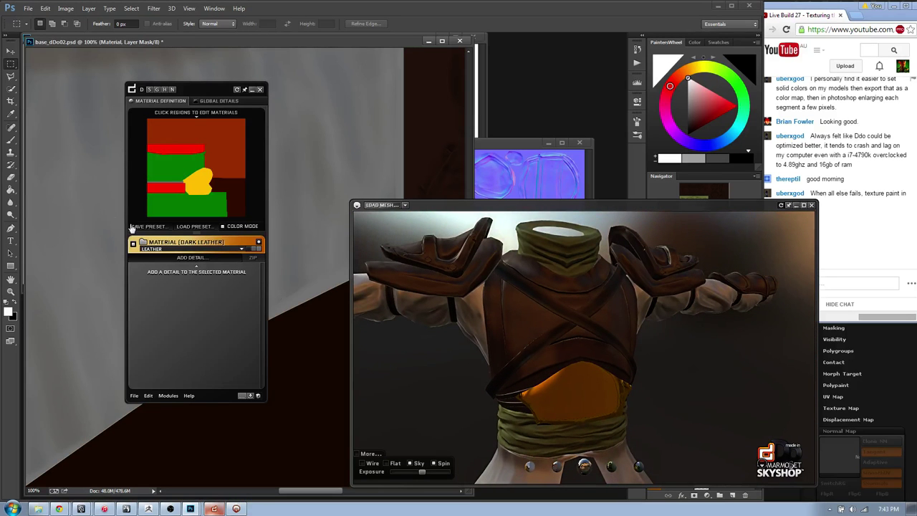
- Assign the Soft Fabric material to the green region of the sleeves and skirt, and move the preview window higher
{"action": "left_click", "coordinate": [241, 248]}
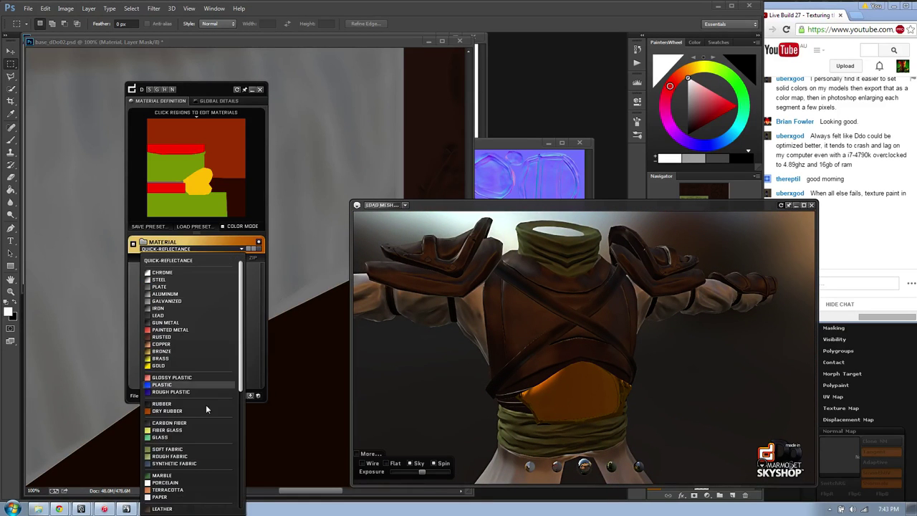
{"action": "scroll", "coordinate": [179, 440], "scroll_direction": "down", "scroll_amount": 1}
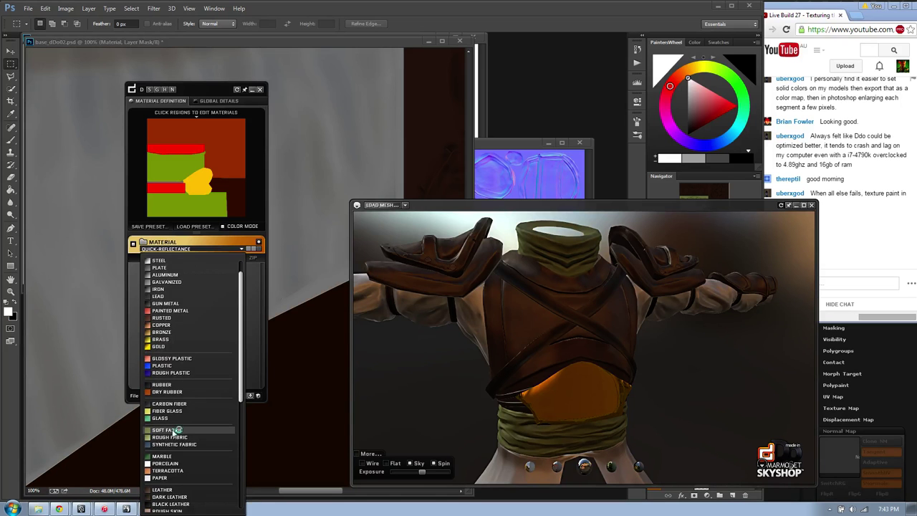
{"action": "left_click", "coordinate": [167, 430]}
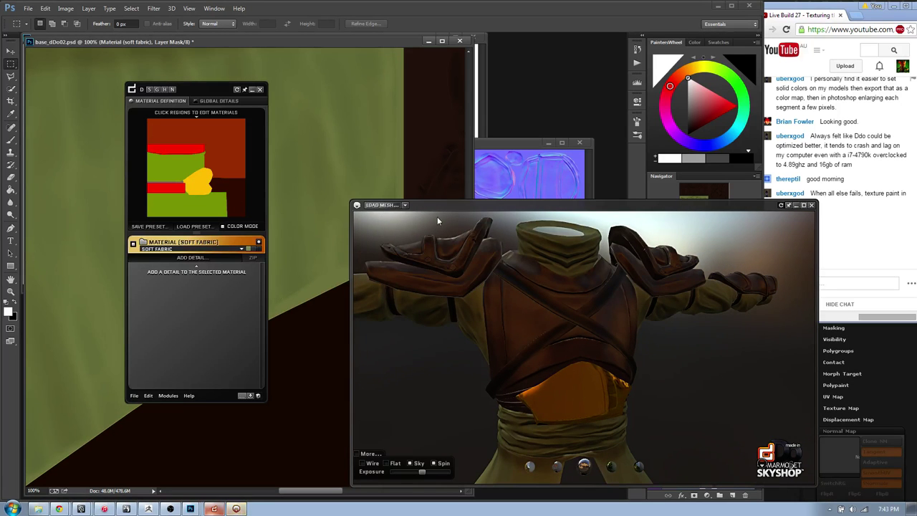
{"action": "left_click_drag", "start_coordinate": [456, 207], "coordinate": [469, 148]}
{"action": "scroll", "coordinate": [575, 262], "scroll_direction": "down", "scroll_amount": 4}
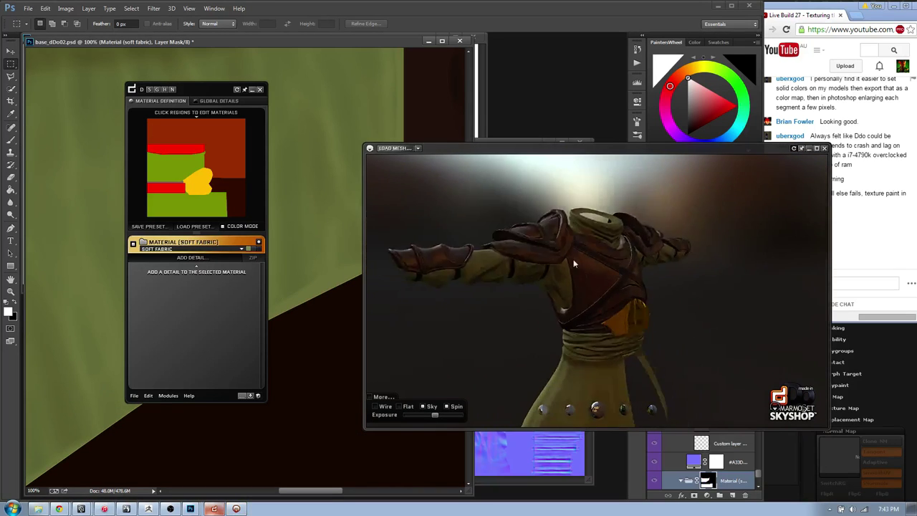
- Inspect the textured armor from several angles in the 3D preview, and move the preview window higher
{"action": "scroll", "coordinate": [574, 260], "scroll_direction": "up", "scroll_amount": 3}
{"action": "scroll", "coordinate": [575, 261], "scroll_direction": "down", "scroll_amount": 5}
{"action": "left_click_drag", "start_coordinate": [574, 260], "coordinate": [533, 284]}
{"action": "scroll", "coordinate": [664, 308], "scroll_direction": "up", "scroll_amount": 5}
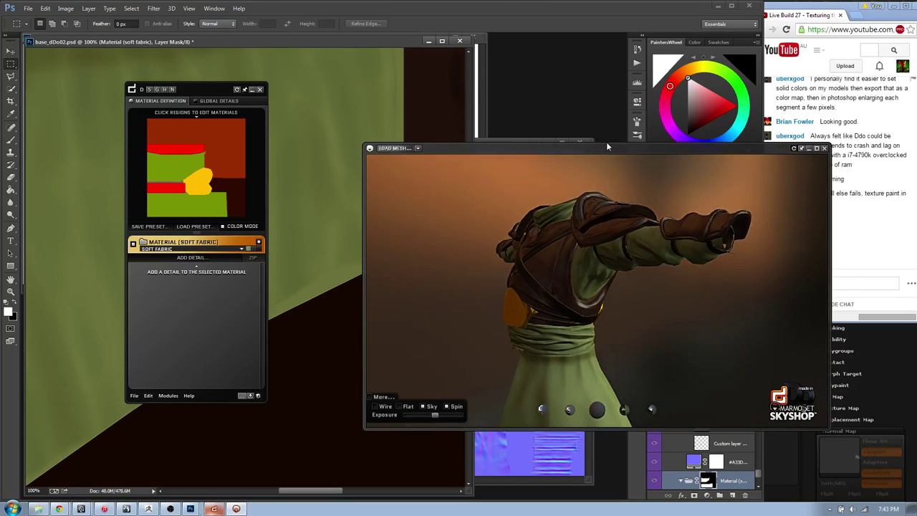
{"action": "left_click_drag", "start_coordinate": [606, 147], "coordinate": [526, 60]}
{"action": "left_click_drag", "start_coordinate": [470, 225], "coordinate": [545, 206]}
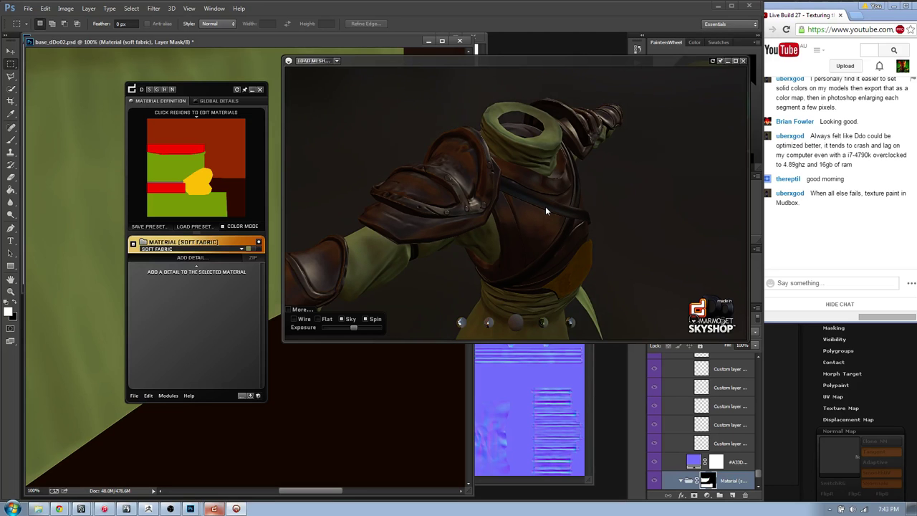
- Launch Unreal Engine and move its launcher window and the 3D preview out of the way
{"action": "key", "text": "super"}
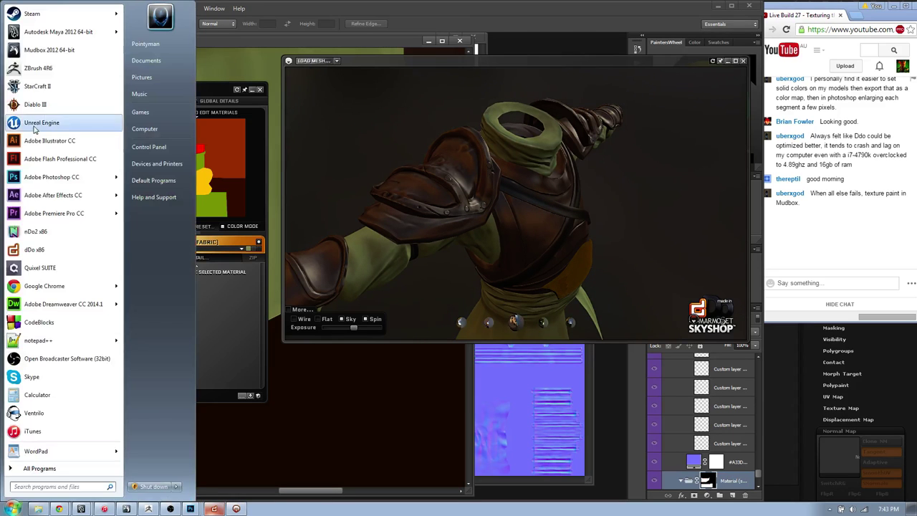
{"action": "left_click", "coordinate": [43, 122]}
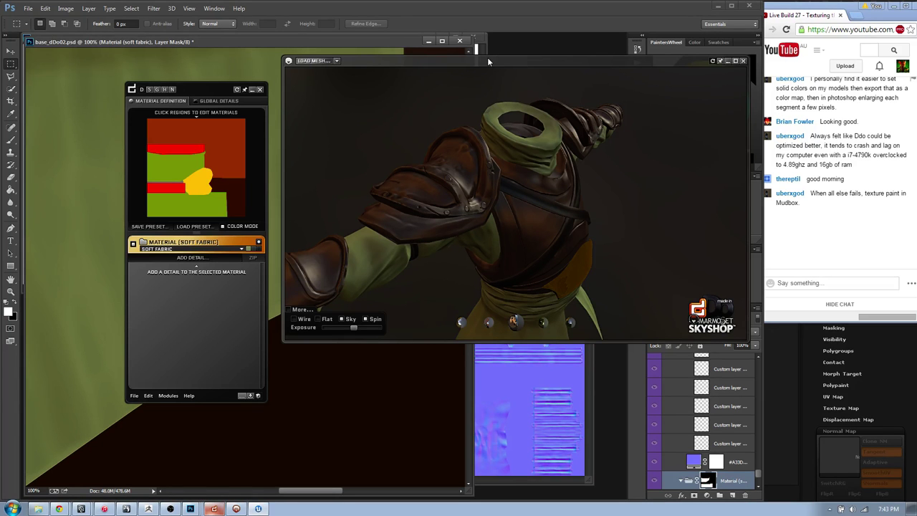
{"action": "mouse_move", "coordinate": [488, 58]}
{"action": "left_mouse_down"}
{"action": "mouse_move", "coordinate": [467, 75]}
{"action": "mouse_move", "coordinate": [447, 72]}
{"action": "left_mouse_up"}
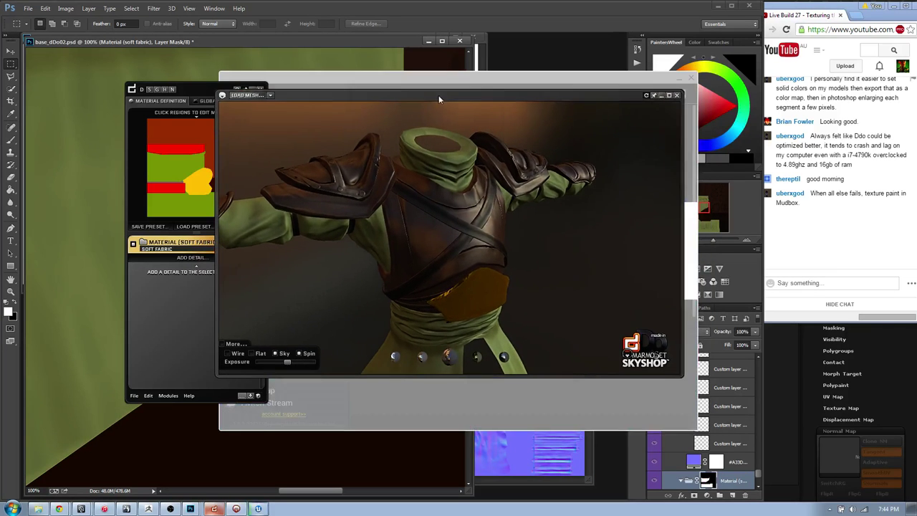
{"action": "left_click_drag", "start_coordinate": [472, 92], "coordinate": [629, 204]}
{"action": "left_click_drag", "start_coordinate": [389, 79], "coordinate": [916, 50]}
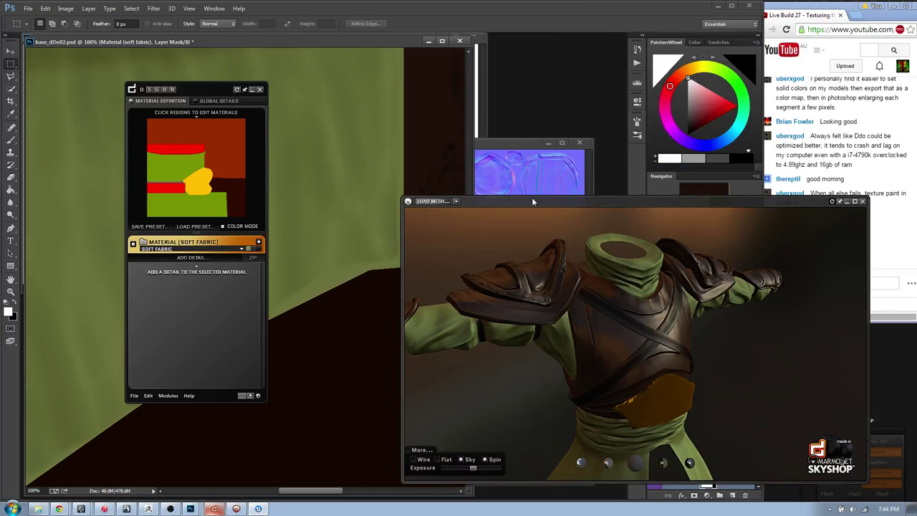
- Set the Soft Fabric color of the collar and waist wrap to bright red fe0000, and view the model from the front
{"action": "left_click_drag", "start_coordinate": [532, 202], "coordinate": [516, 206]}
{"action": "left_click_drag", "start_coordinate": [205, 89], "coordinate": [269, 84]}
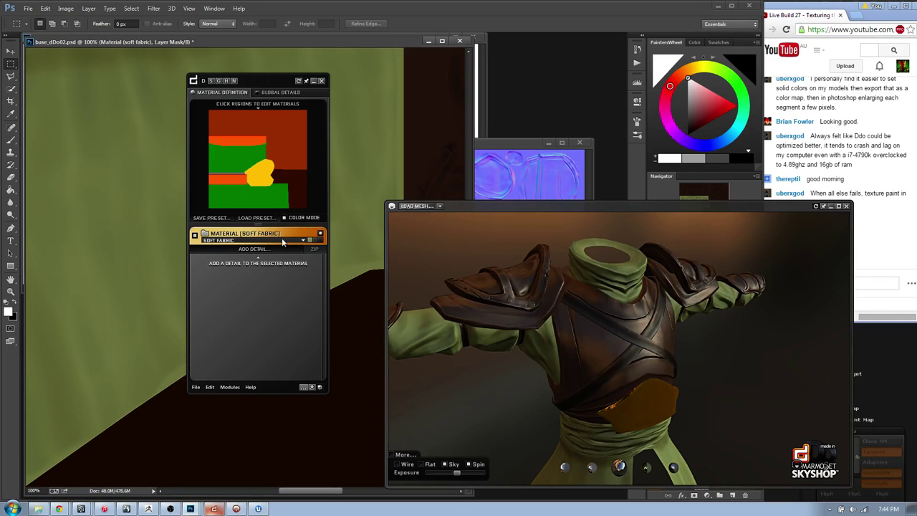
{"action": "left_click", "coordinate": [309, 241]}
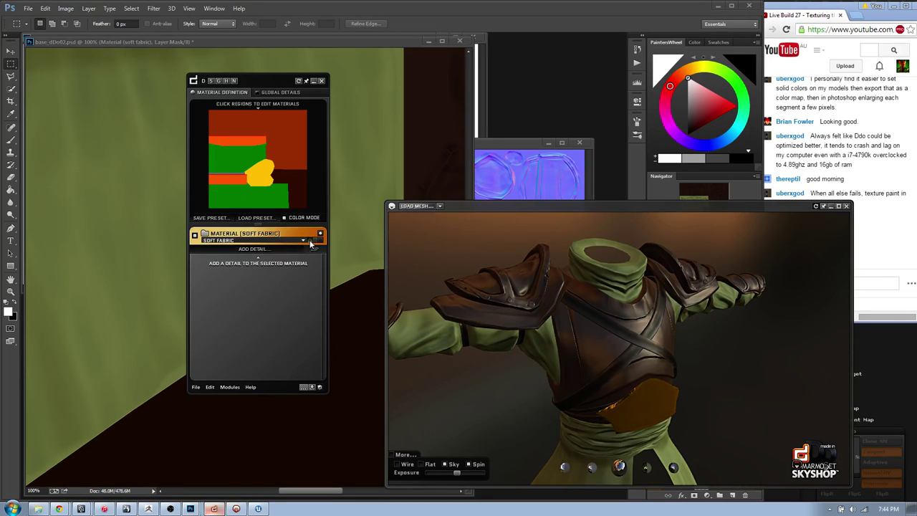
{"action": "left_click_drag", "start_coordinate": [426, 162], "coordinate": [457, 137]}
{"action": "left_click", "coordinate": [469, 136]}
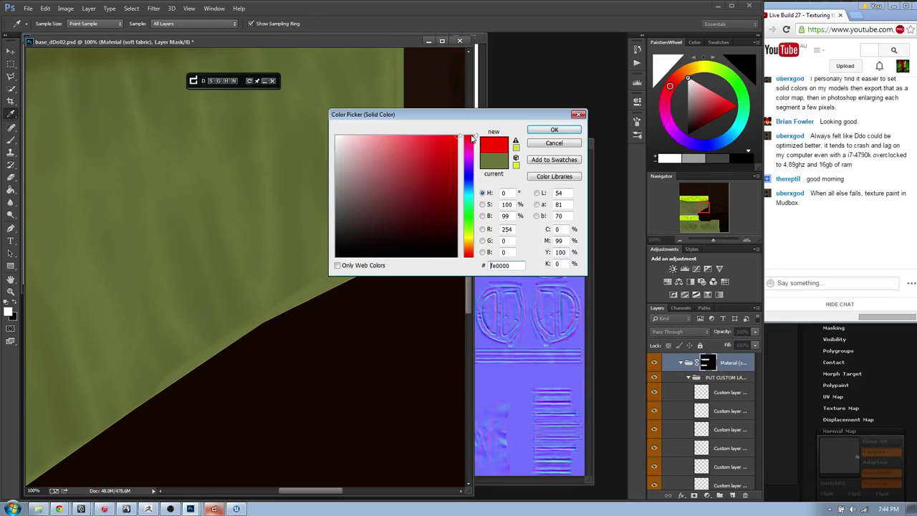
{"action": "left_click", "coordinate": [556, 131]}
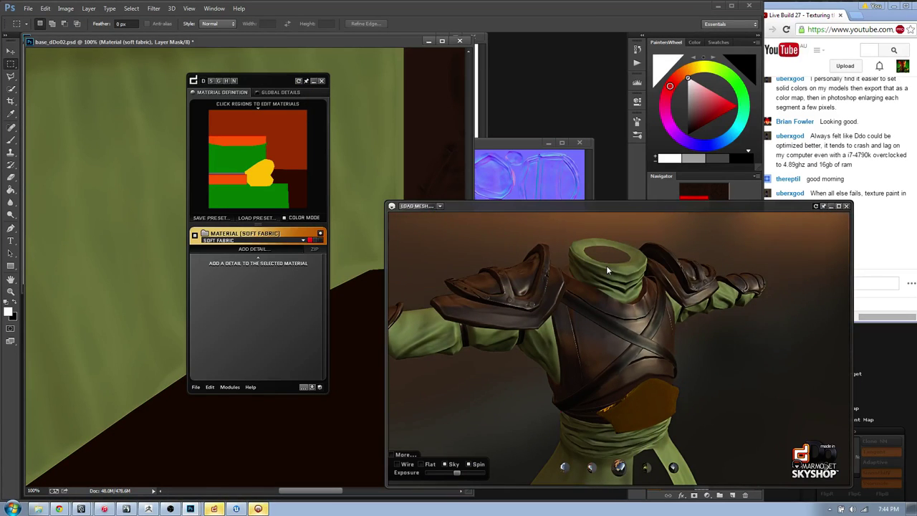
{"action": "left_click_drag", "start_coordinate": [588, 284], "coordinate": [633, 324]}
- Select the leather region of the chest and shoulder armor and set its material color to orange-brown a44e1d
{"action": "left_click", "coordinate": [279, 141]}
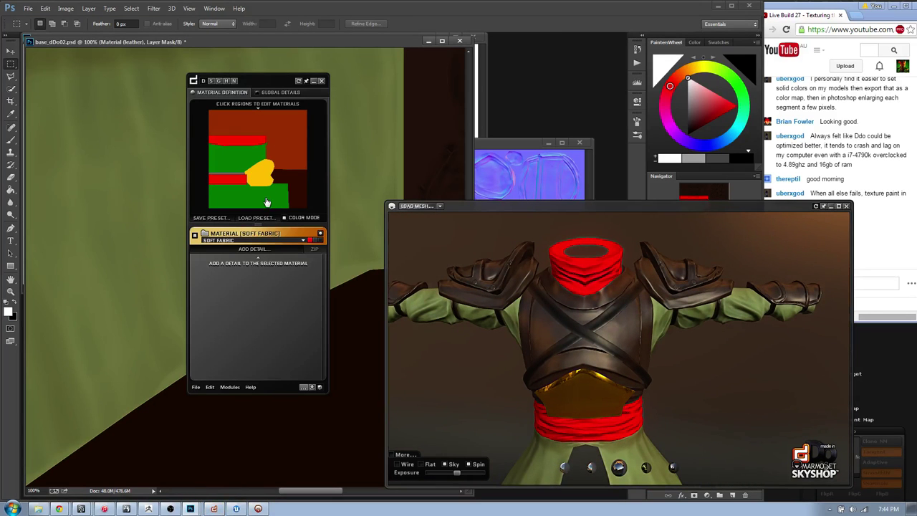
{"action": "left_click", "coordinate": [283, 117]}
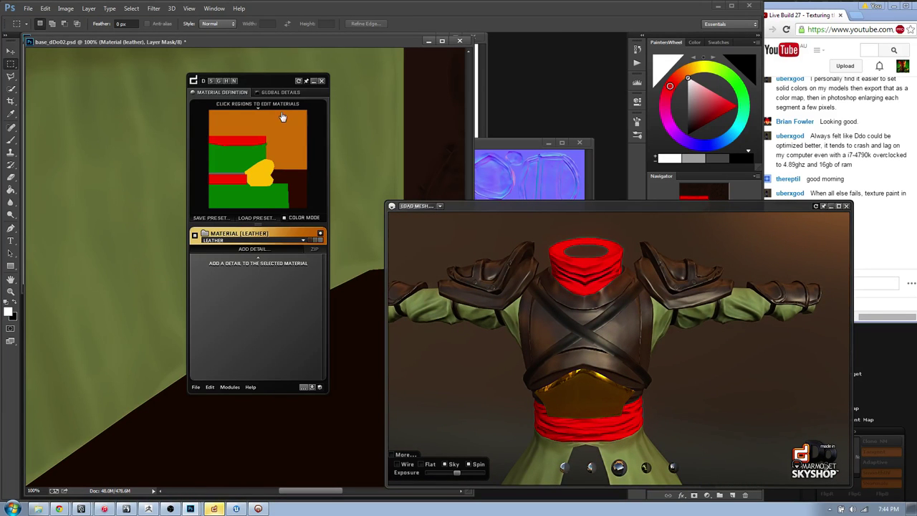
{"action": "left_click", "coordinate": [310, 242]}
{"action": "mouse_move", "coordinate": [412, 209]}
{"action": "left_mouse_down"}
{"action": "mouse_move", "coordinate": [442, 185]}
{"action": "mouse_move", "coordinate": [443, 164]}
{"action": "mouse_move", "coordinate": [411, 184]}
{"action": "mouse_move", "coordinate": [431, 179]}
{"action": "left_mouse_up"}
{"action": "left_click_drag", "start_coordinate": [476, 115], "coordinate": [640, 168]}
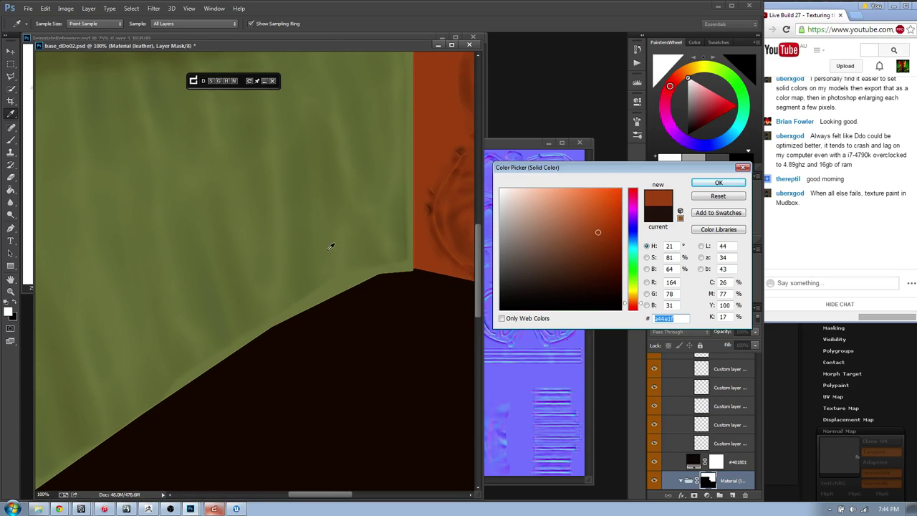
{"action": "left_click_drag", "start_coordinate": [478, 276], "coordinate": [479, 268]}
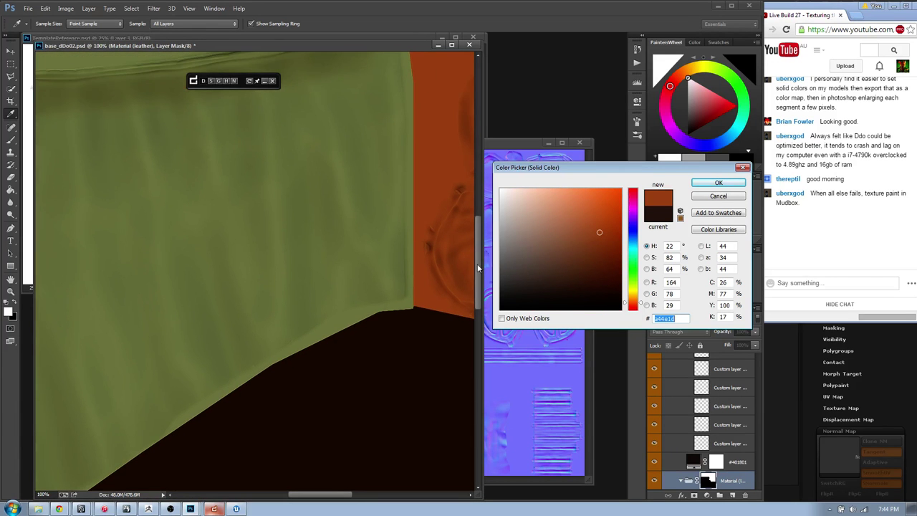
{"action": "left_click", "coordinate": [718, 183]}
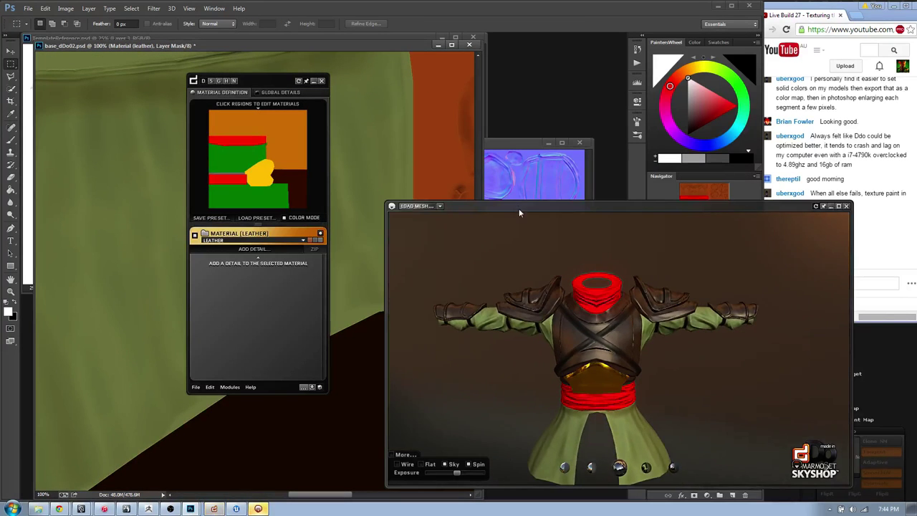
{"action": "left_click_drag", "start_coordinate": [519, 209], "coordinate": [623, 198]}
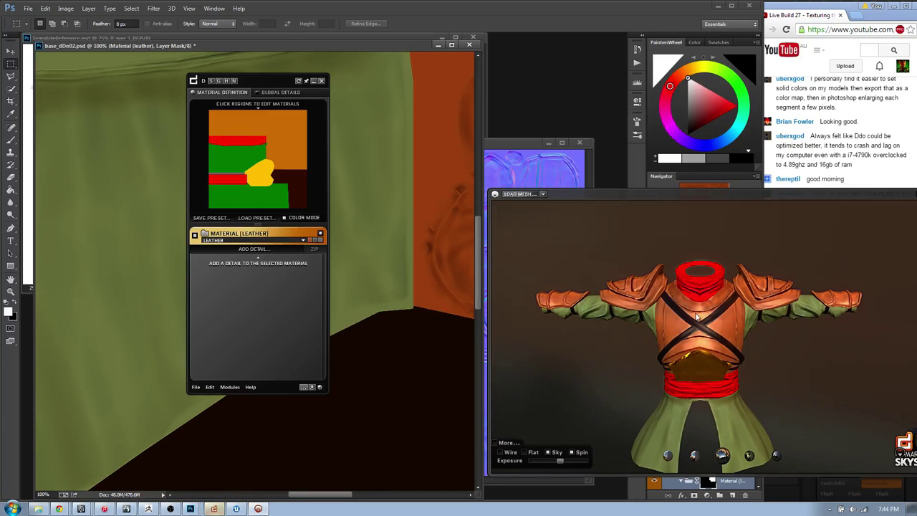
{"action": "left_click_drag", "start_coordinate": [722, 315], "coordinate": [584, 286]}
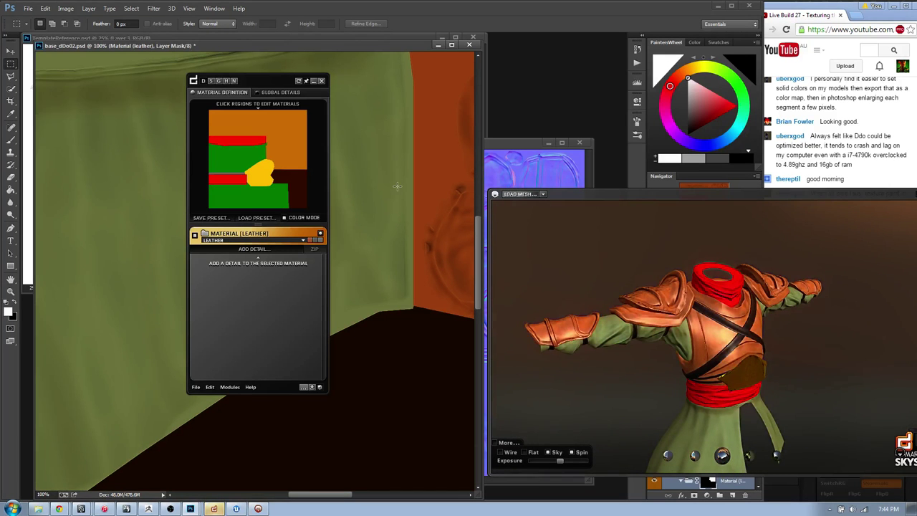
- Show the whole base texture, rearrange the document and preview windows, and examine the shoulder armor up close
{"action": "scroll", "coordinate": [392, 159], "scroll_direction": "down", "scroll_amount": 6, "text": "alt"}
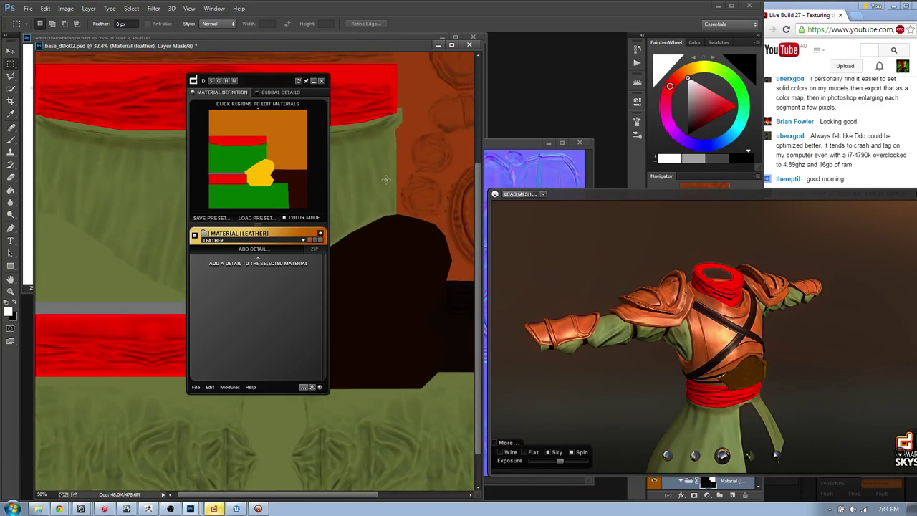
{"action": "mouse_move", "coordinate": [325, 47]}
{"action": "left_mouse_down"}
{"action": "mouse_move", "coordinate": [372, 208]}
{"action": "mouse_move", "coordinate": [300, 52]}
{"action": "mouse_move", "coordinate": [310, 47]}
{"action": "left_mouse_up"}
{"action": "left_click", "coordinate": [322, 40]}
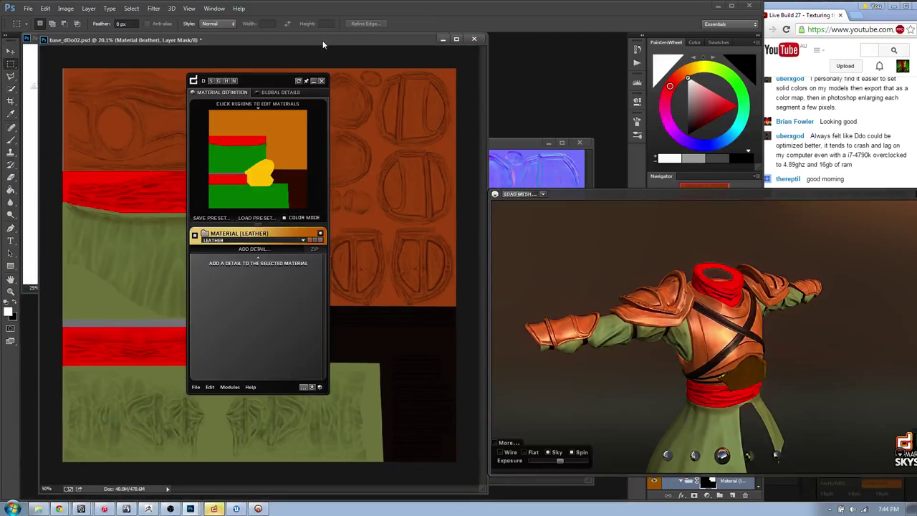
{"action": "left_click_drag", "start_coordinate": [527, 143], "coordinate": [573, 141]}
{"action": "left_click_drag", "start_coordinate": [642, 194], "coordinate": [478, 215]}
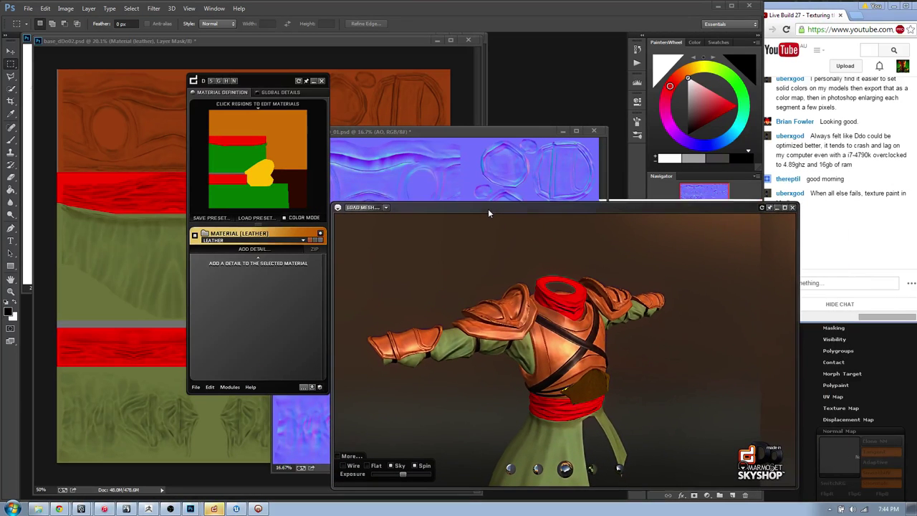
{"action": "left_click_drag", "start_coordinate": [533, 208], "coordinate": [558, 154]}
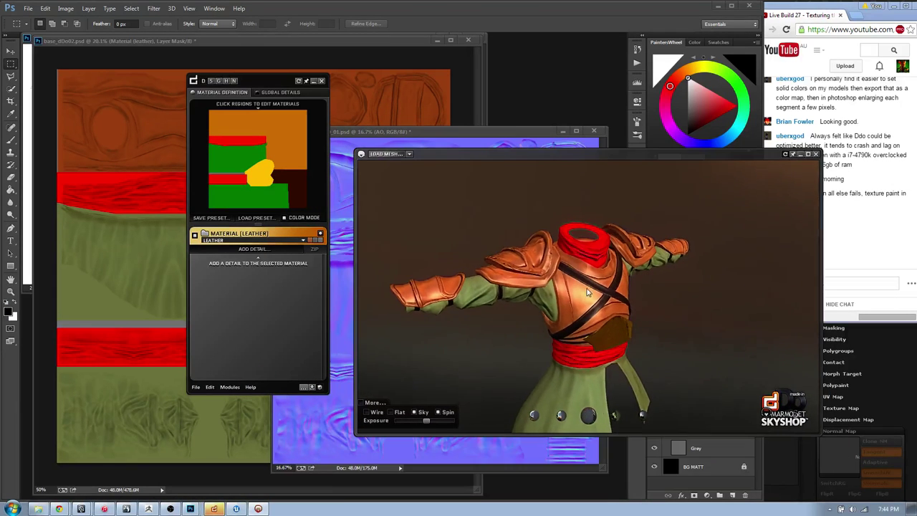
{"action": "scroll", "coordinate": [581, 282], "scroll_direction": "up", "scroll_amount": 5}
{"action": "left_click_drag", "start_coordinate": [581, 282], "coordinate": [561, 275]}
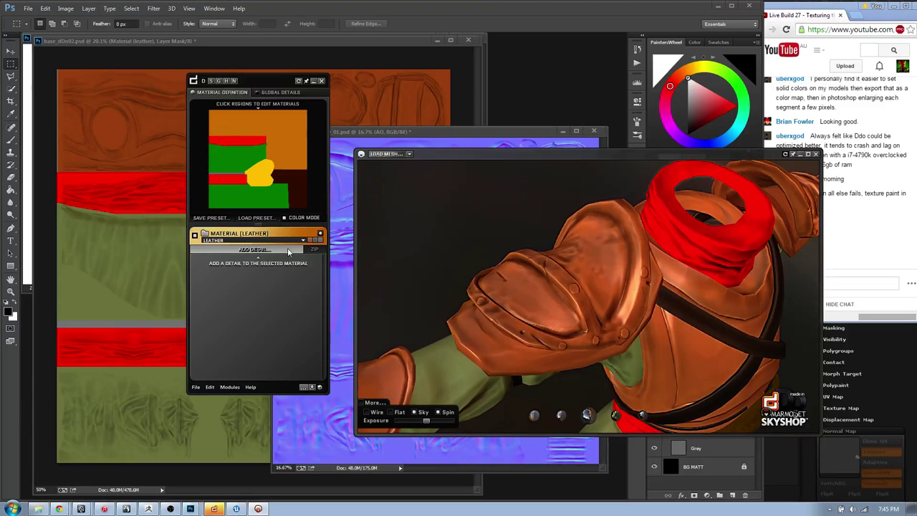
- Open the detail library for the Leather material, and enlarge and position its window beside the preview
{"action": "left_click_drag", "start_coordinate": [267, 83], "coordinate": [251, 63]}
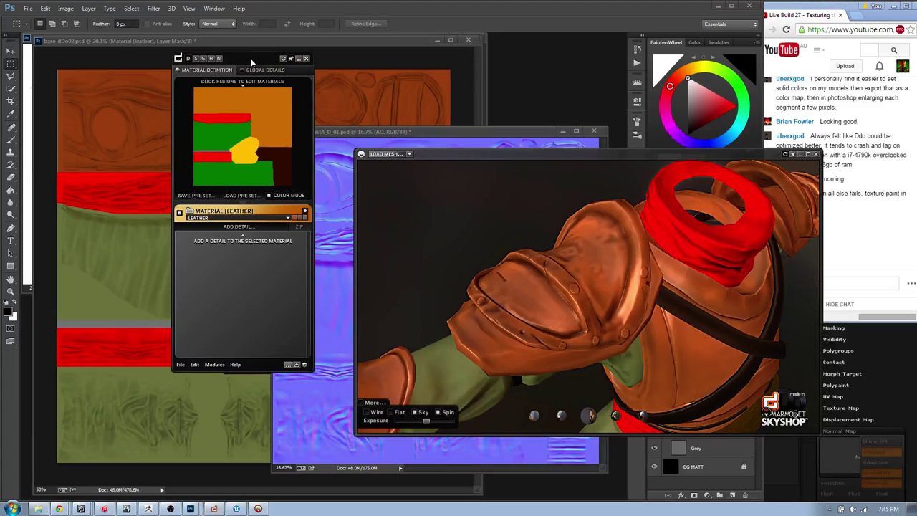
{"action": "left_click", "coordinate": [240, 228]}
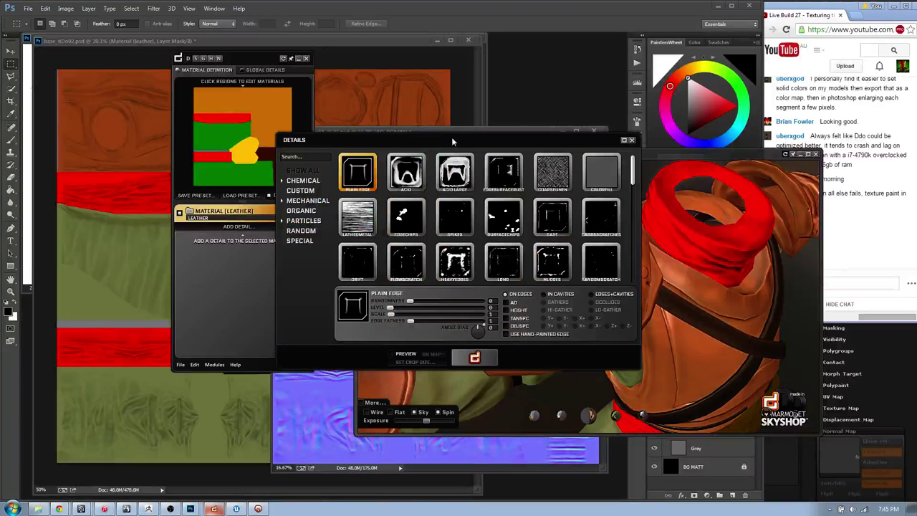
{"action": "left_click_drag", "start_coordinate": [452, 141], "coordinate": [306, 96]}
{"action": "left_click_drag", "start_coordinate": [493, 322], "coordinate": [592, 451]}
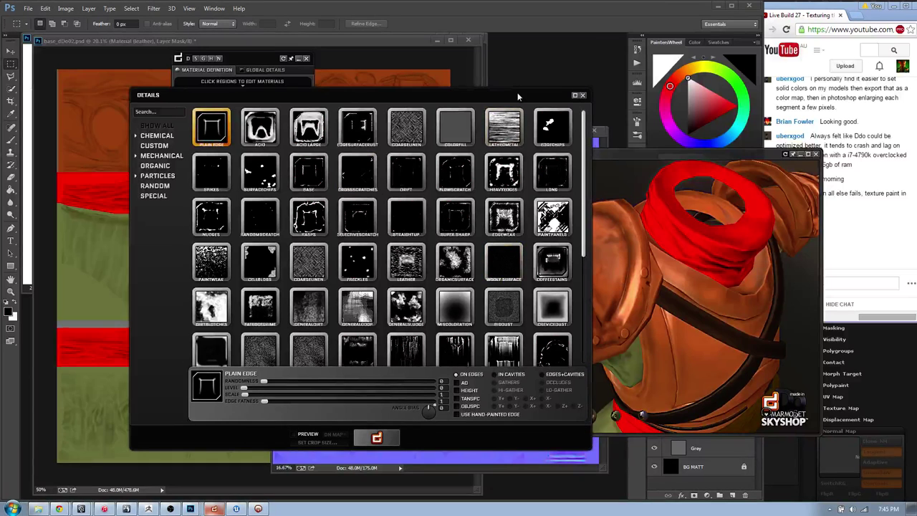
{"action": "left_click_drag", "start_coordinate": [517, 94], "coordinate": [432, 96]}
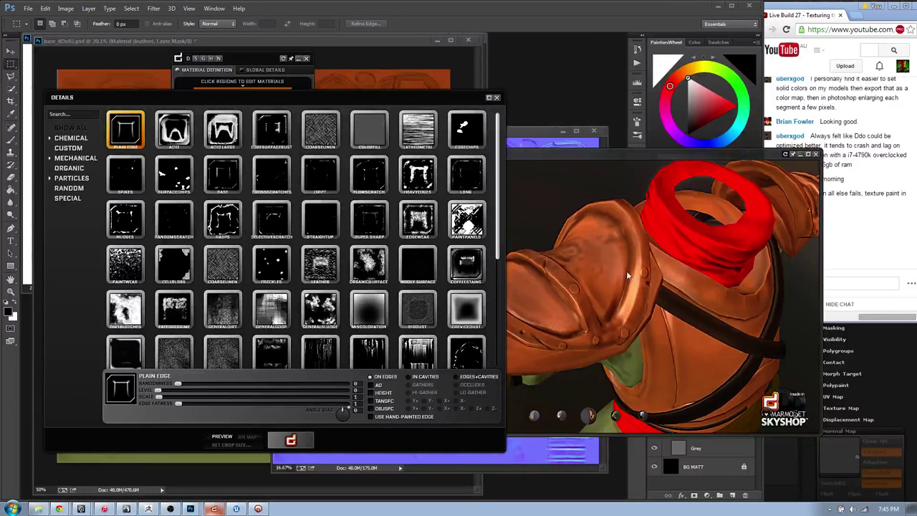
{"action": "left_click_drag", "start_coordinate": [420, 98], "coordinate": [450, 248]}
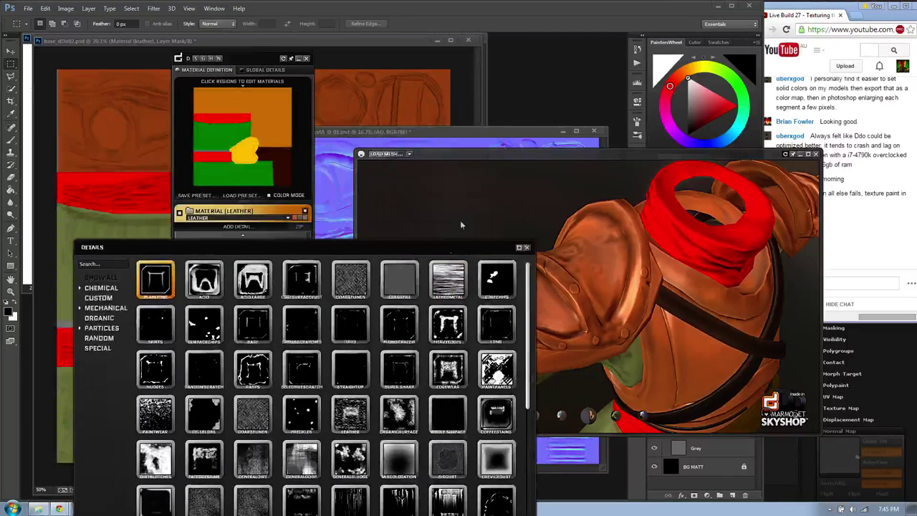
{"action": "left_click_drag", "start_coordinate": [495, 132], "coordinate": [534, 92]}
{"action": "left_click_drag", "start_coordinate": [419, 247], "coordinate": [428, 121]}
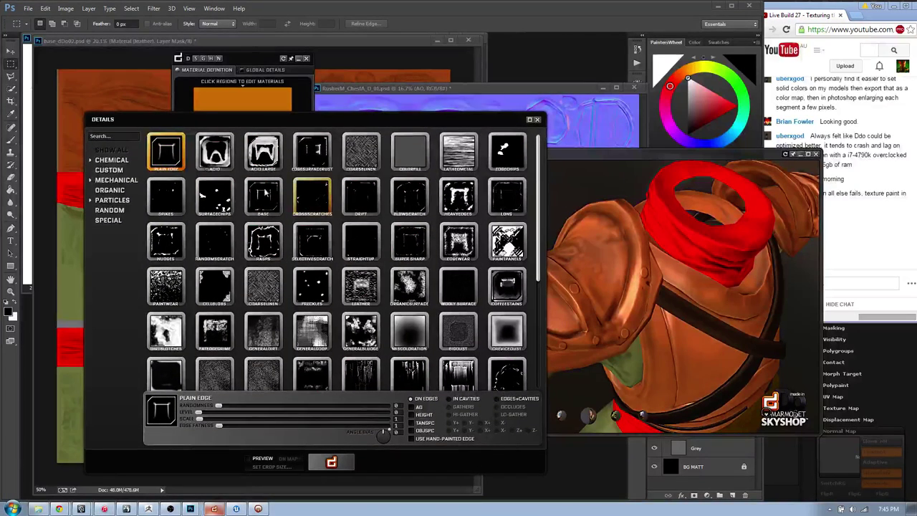
- Try to add the Acid detail to the Leather material
{"action": "left_click", "coordinate": [215, 152]}
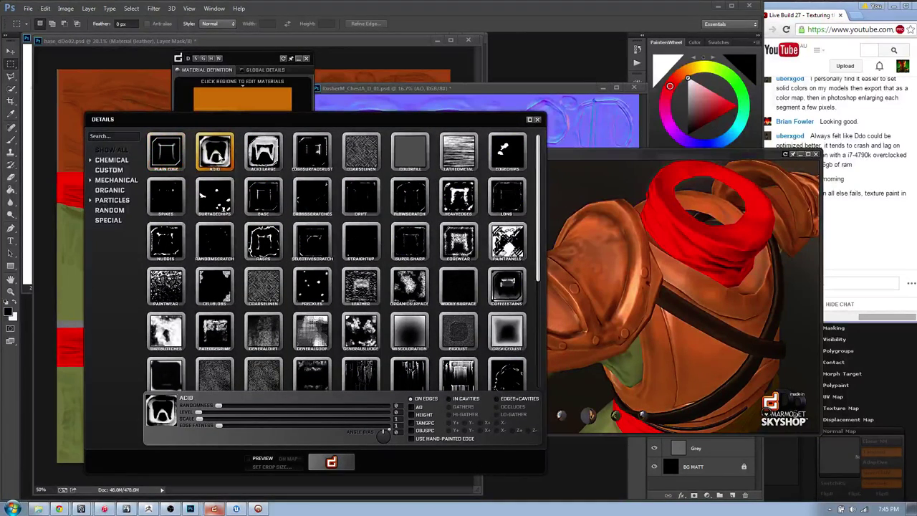
{"action": "left_click_drag", "start_coordinate": [273, 121], "coordinate": [270, 114]}
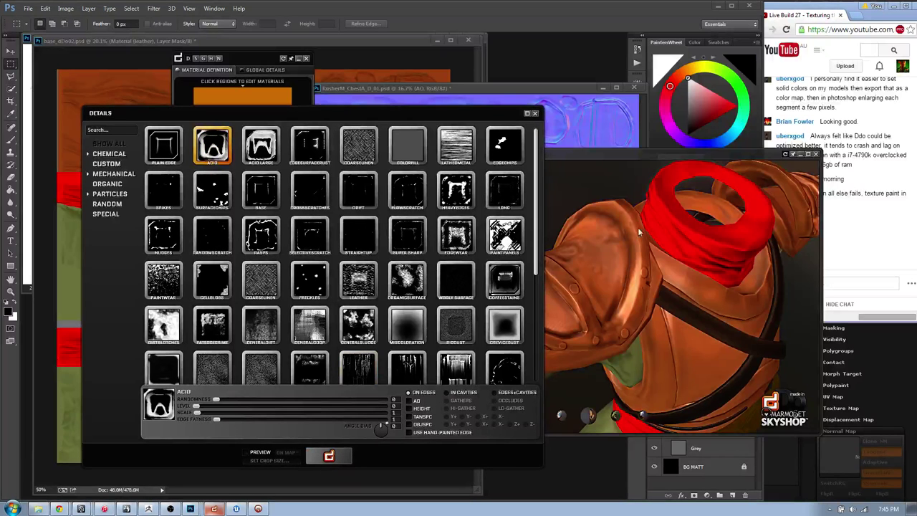
{"action": "left_click", "coordinate": [329, 457]}
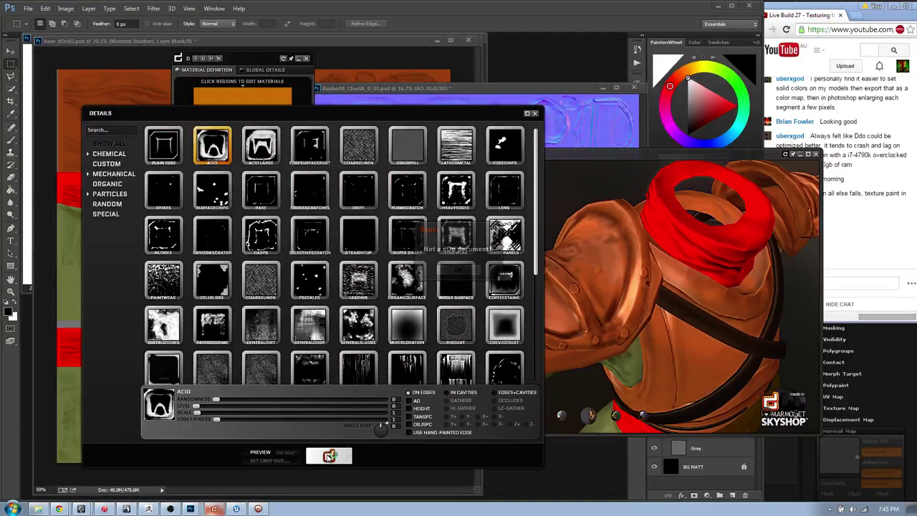
{"action": "left_click", "coordinate": [457, 269]}
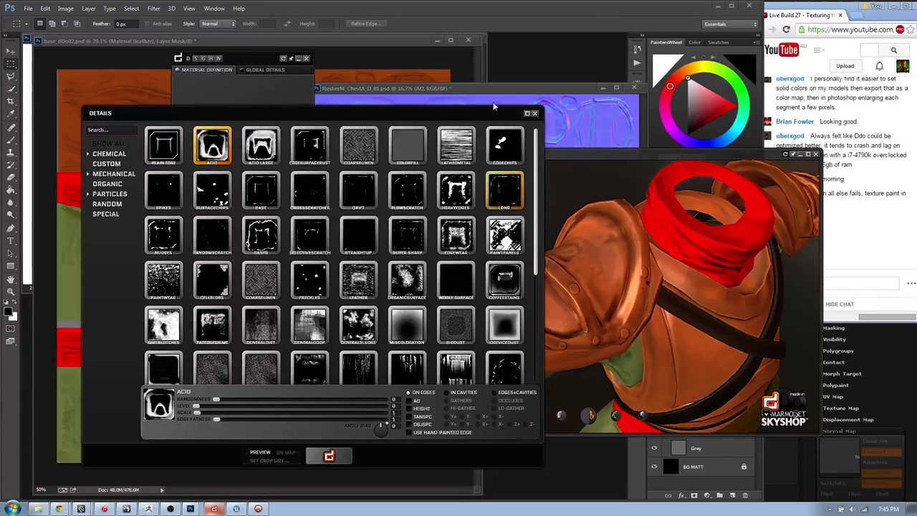
- Apply the Acid Large detail to the Leather material, and shift the browser and preview windows
{"action": "left_click_drag", "start_coordinate": [269, 121], "coordinate": [288, 126]}
{"action": "left_click", "coordinate": [280, 150]}
{"action": "left_click", "coordinate": [347, 461]}
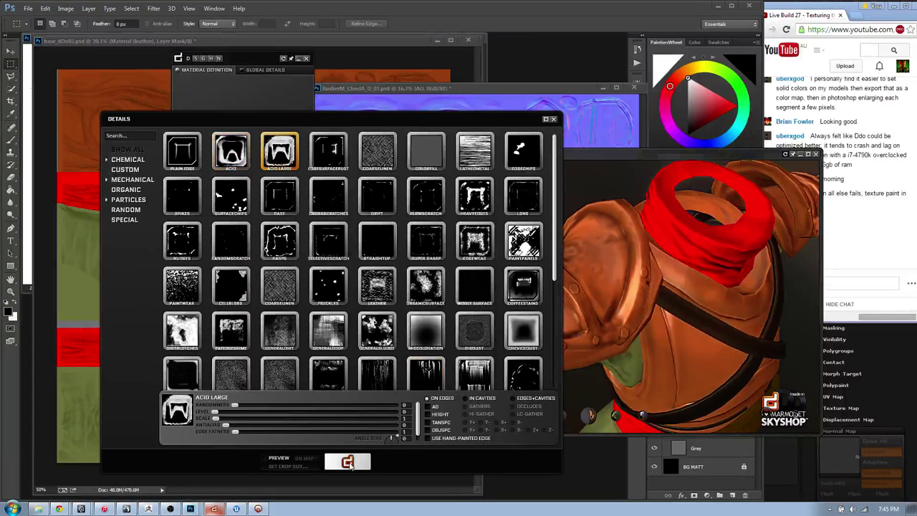
{"action": "left_click", "coordinate": [457, 269]}
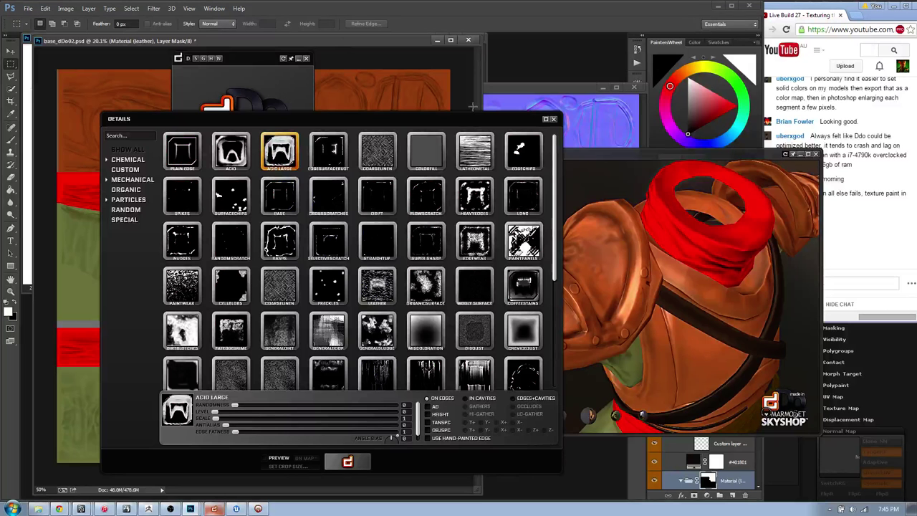
{"action": "mouse_move", "coordinate": [846, 10]}
{"action": "left_mouse_down"}
{"action": "mouse_move", "coordinate": [916, 10]}
{"action": "mouse_move", "coordinate": [916, 26]}
{"action": "mouse_move", "coordinate": [838, 10]}
{"action": "mouse_move", "coordinate": [852, 13]}
{"action": "left_mouse_up"}
{"action": "left_click_drag", "start_coordinate": [660, 152], "coordinate": [706, 205]}
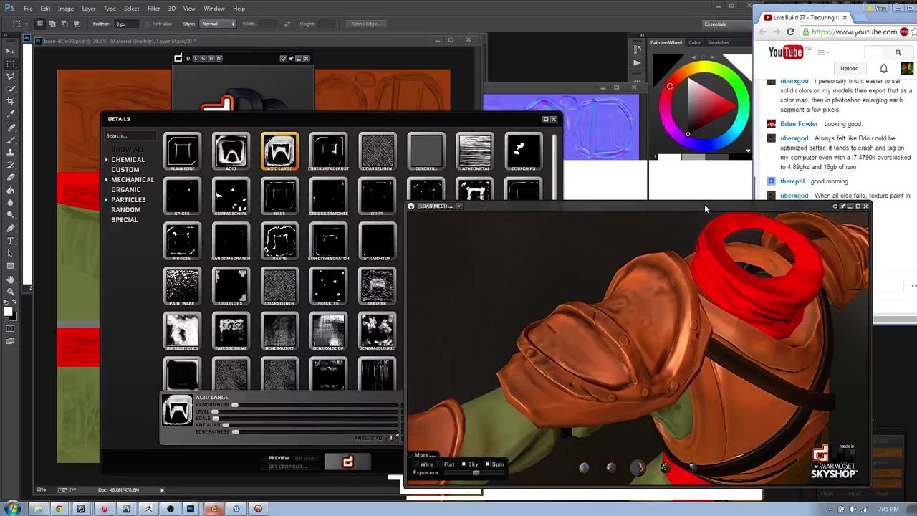
- Shrink and reposition the preview window, and examine the chest armor and the whole character
{"action": "left_click_drag", "start_coordinate": [866, 206], "coordinate": [858, 210]}
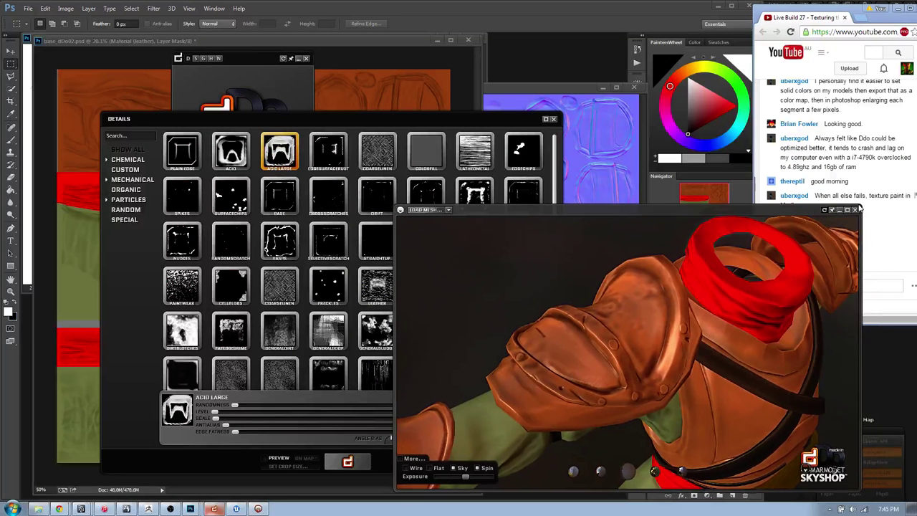
{"action": "left_click_drag", "start_coordinate": [393, 492], "coordinate": [547, 483]}
{"action": "left_click_drag", "start_coordinate": [723, 359], "coordinate": [698, 359]}
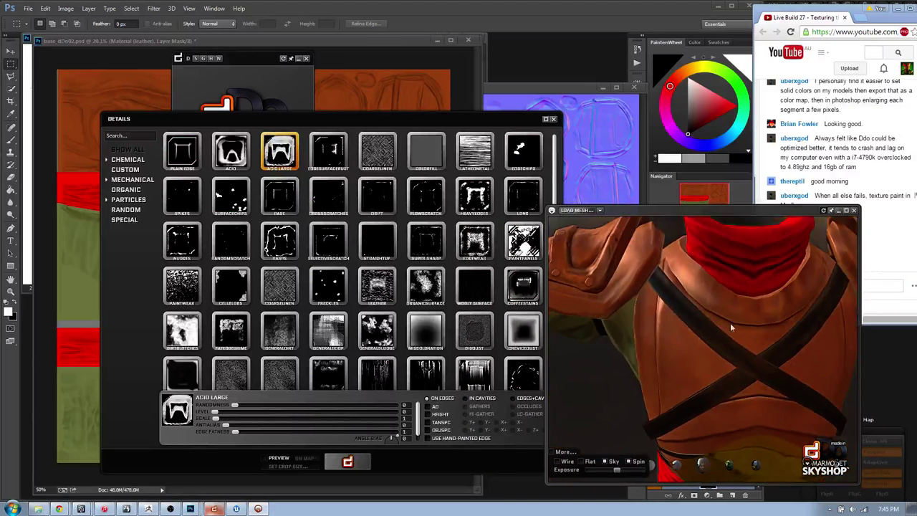
{"action": "scroll", "coordinate": [731, 311], "scroll_direction": "down", "scroll_amount": 5}
{"action": "scroll", "coordinate": [695, 332], "scroll_direction": "up", "scroll_amount": 5}
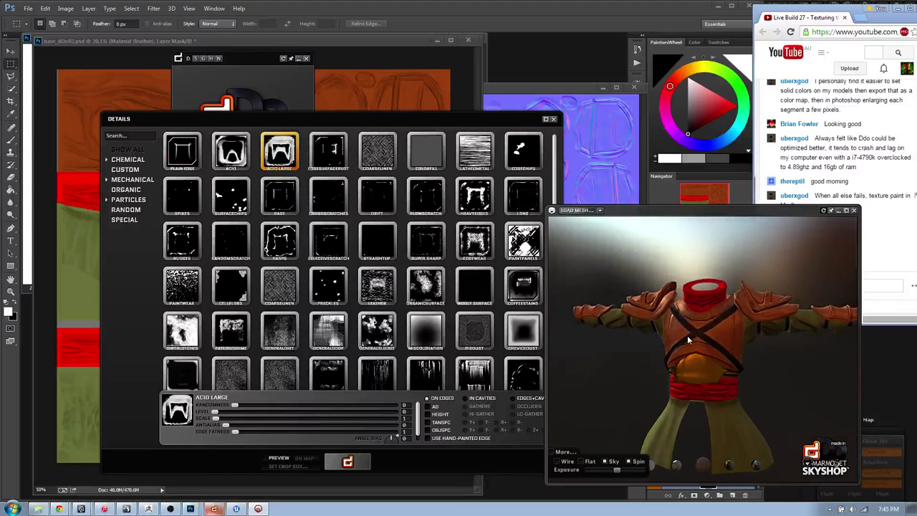
{"action": "left_click_drag", "start_coordinate": [690, 351], "coordinate": [645, 278]}
- Apply the Acid Large detail from the detail library, and move the library window clear of the preview
{"action": "left_click", "coordinate": [280, 161]}
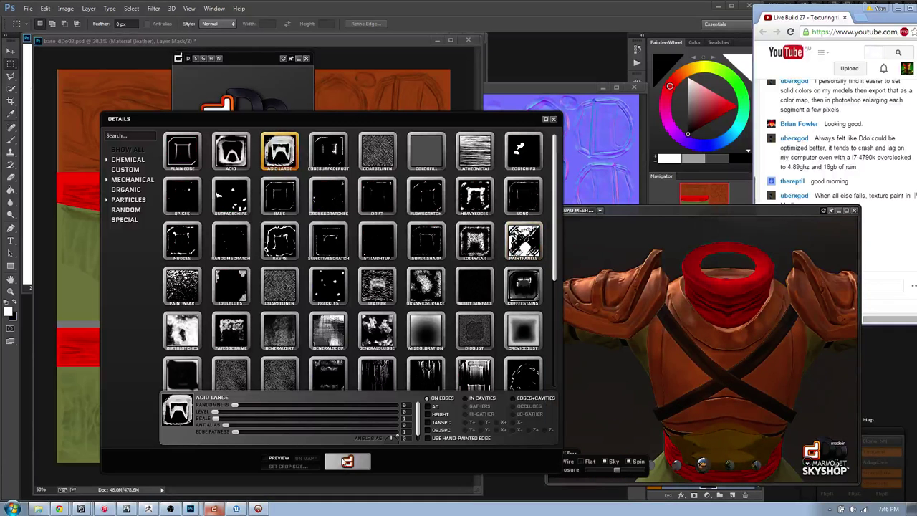
{"action": "left_click", "coordinate": [348, 462]}
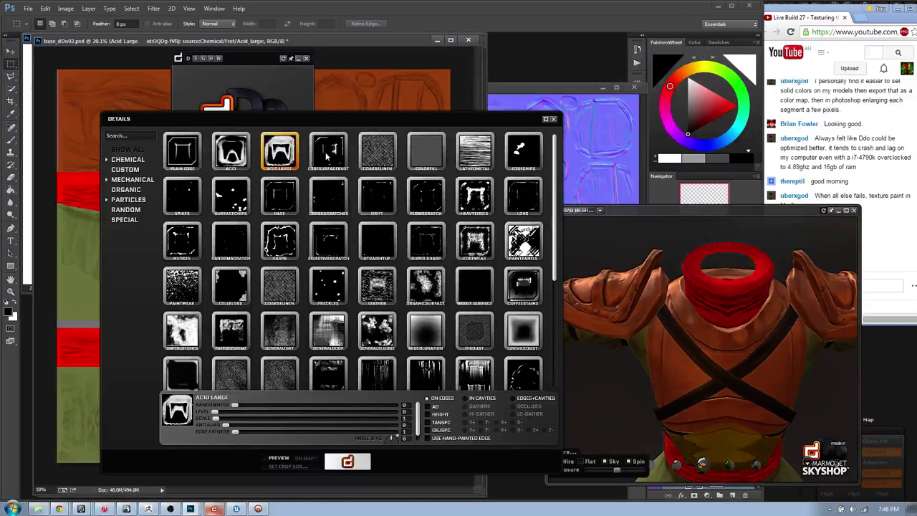
{"action": "left_click_drag", "start_coordinate": [394, 125], "coordinate": [380, 133]}
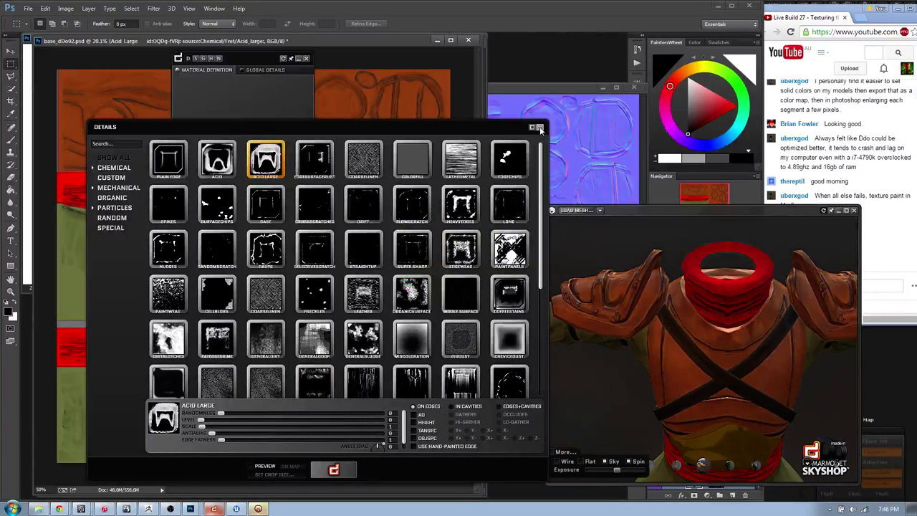
{"action": "left_click_drag", "start_coordinate": [483, 126], "coordinate": [470, 131]}
- Examine the torso and shoulder armor in the preview, and close the detail library
{"action": "scroll", "coordinate": [672, 322], "scroll_direction": "up", "scroll_amount": 5}
{"action": "scroll", "coordinate": [675, 320], "scroll_direction": "down", "scroll_amount": 4}
{"action": "left_click_drag", "start_coordinate": [677, 316], "coordinate": [654, 267]}
{"action": "scroll", "coordinate": [707, 329], "scroll_direction": "up", "scroll_amount": 3}
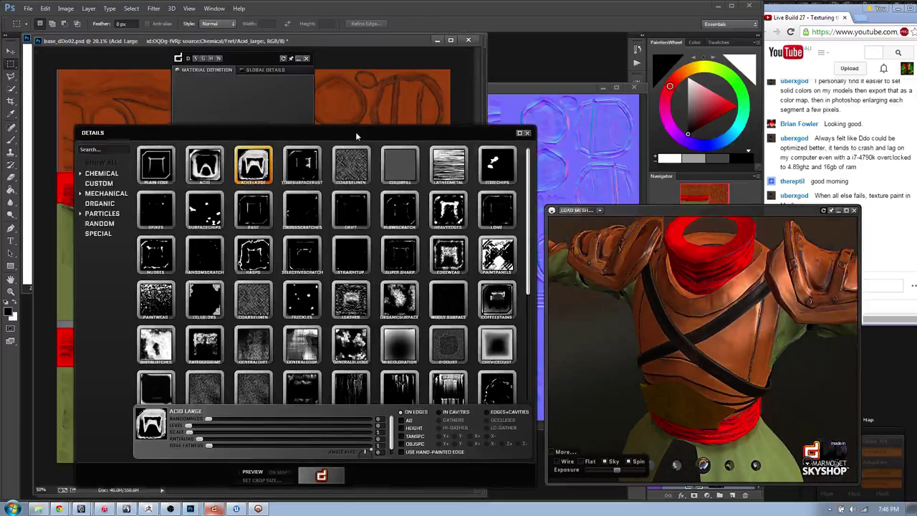
{"action": "left_click", "coordinate": [526, 130]}
- Show the Global Details in dDo, and arrange the dDo and preview windows side by side
{"action": "left_click_drag", "start_coordinate": [250, 59], "coordinate": [240, 83]}
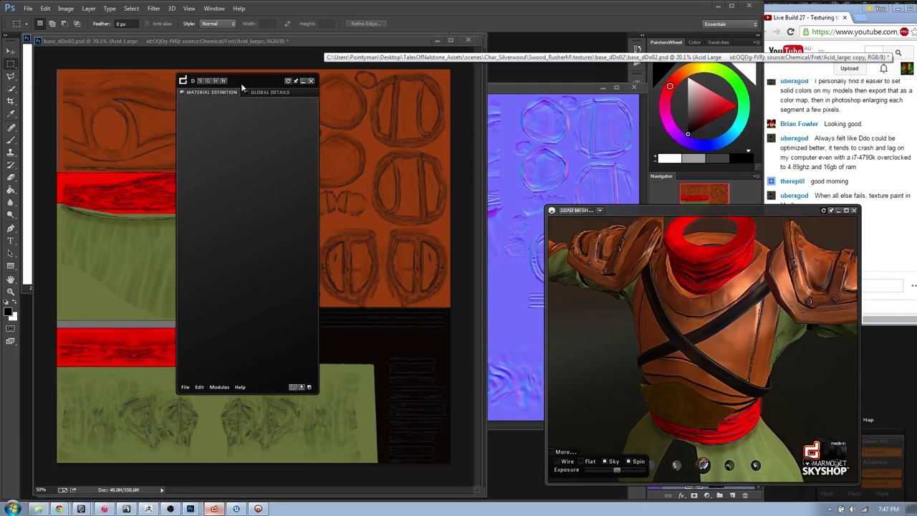
{"action": "left_click", "coordinate": [263, 94]}
{"action": "left_click", "coordinate": [202, 93]}
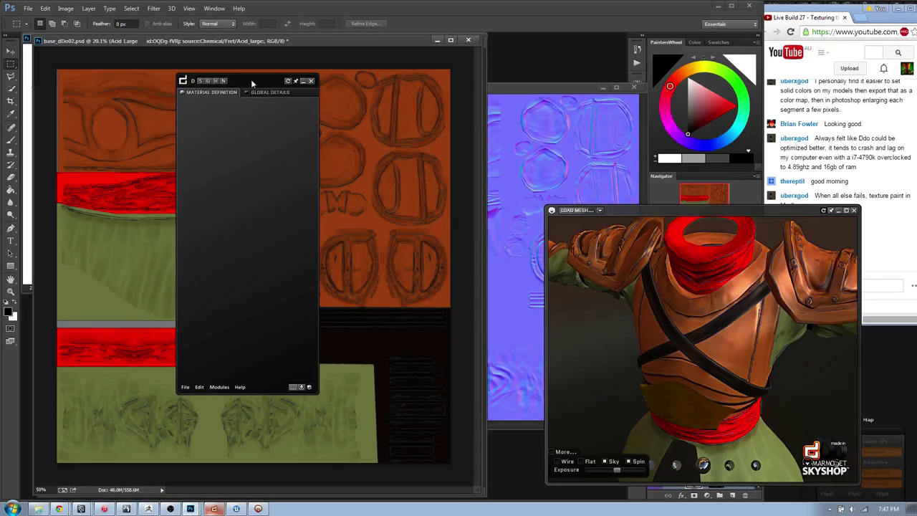
{"action": "left_click_drag", "start_coordinate": [252, 82], "coordinate": [394, 100]}
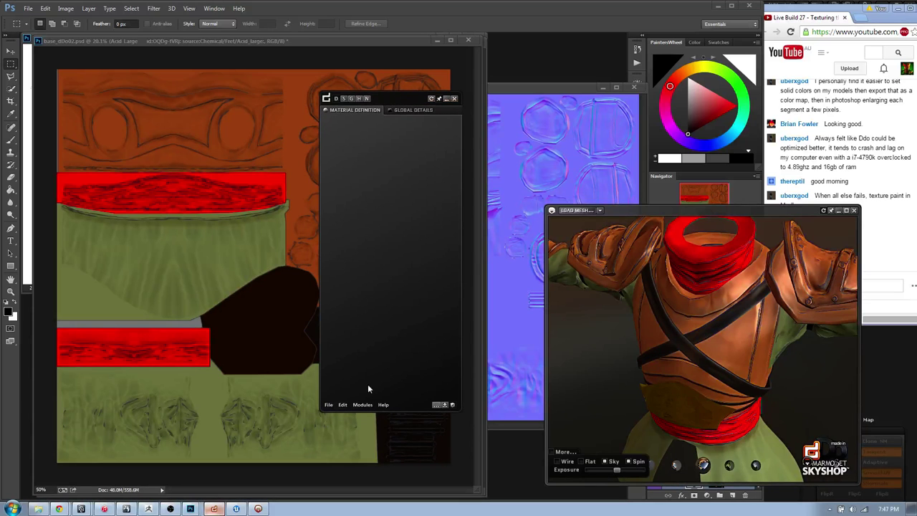
{"action": "left_click", "coordinate": [404, 109]}
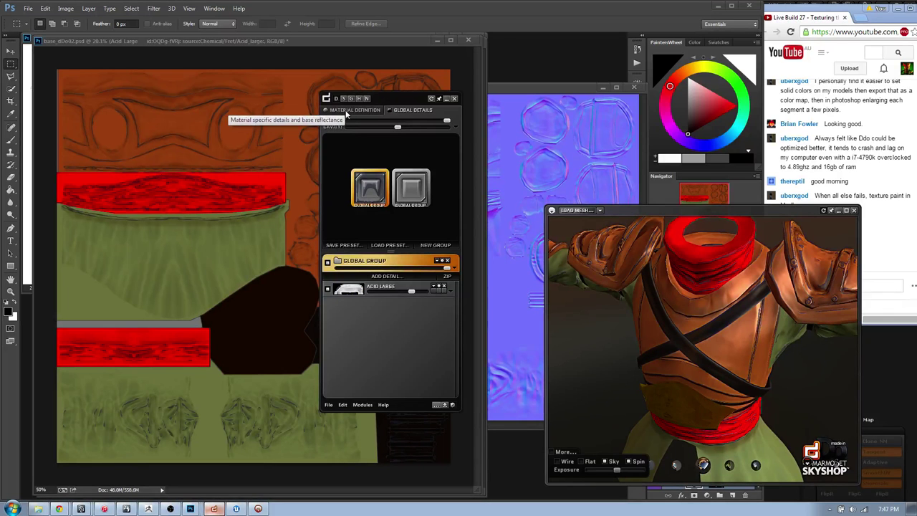
{"action": "left_click_drag", "start_coordinate": [644, 213], "coordinate": [585, 221]}
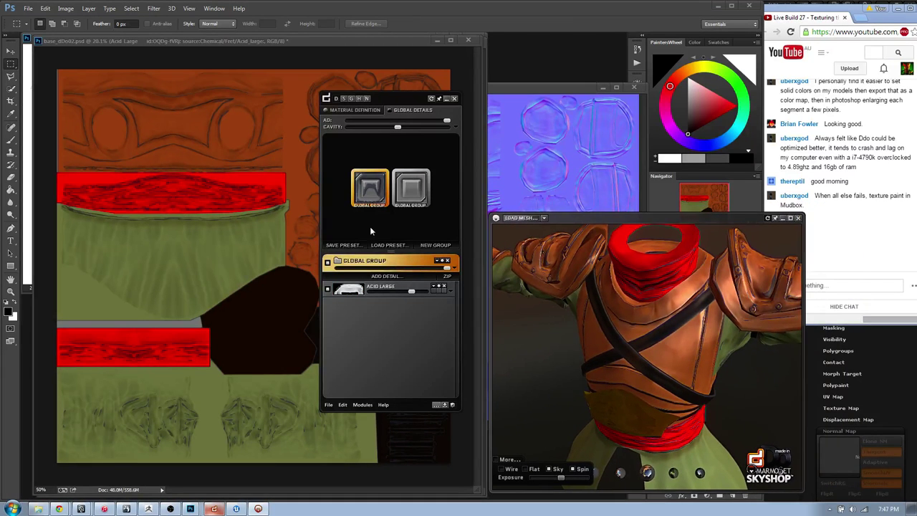
- Recolor the global group's Acid Large detail, sampling the texture's orange-brown and lightening it to orange dd763c
{"action": "left_click", "coordinate": [434, 287]}
{"action": "left_click_drag", "start_coordinate": [534, 224], "coordinate": [499, 188]}
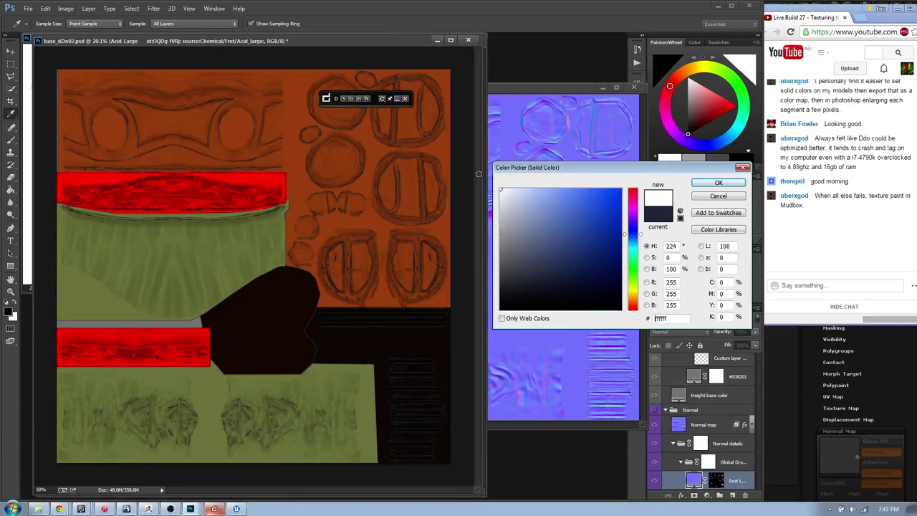
{"action": "left_click", "coordinate": [632, 282]}
{"action": "left_click_drag", "start_coordinate": [634, 285], "coordinate": [634, 294]}
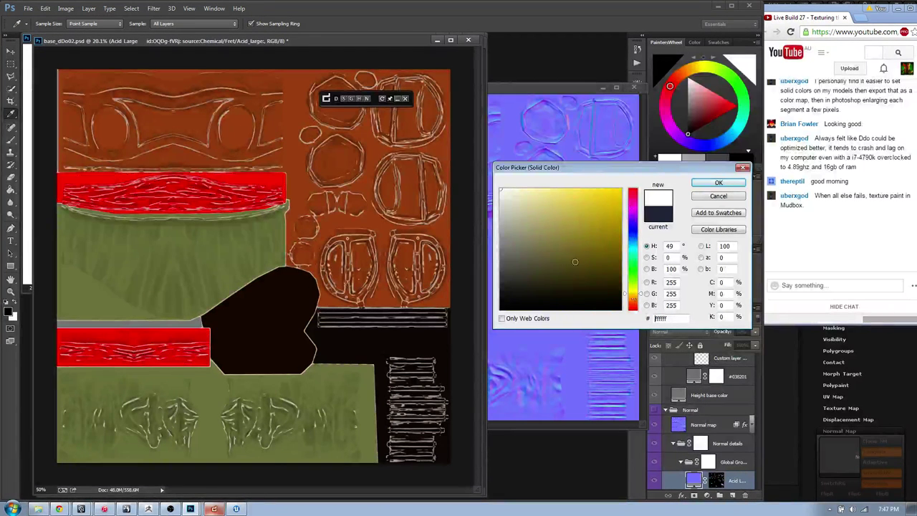
{"action": "left_click", "coordinate": [579, 188]}
{"action": "left_click", "coordinate": [445, 225]}
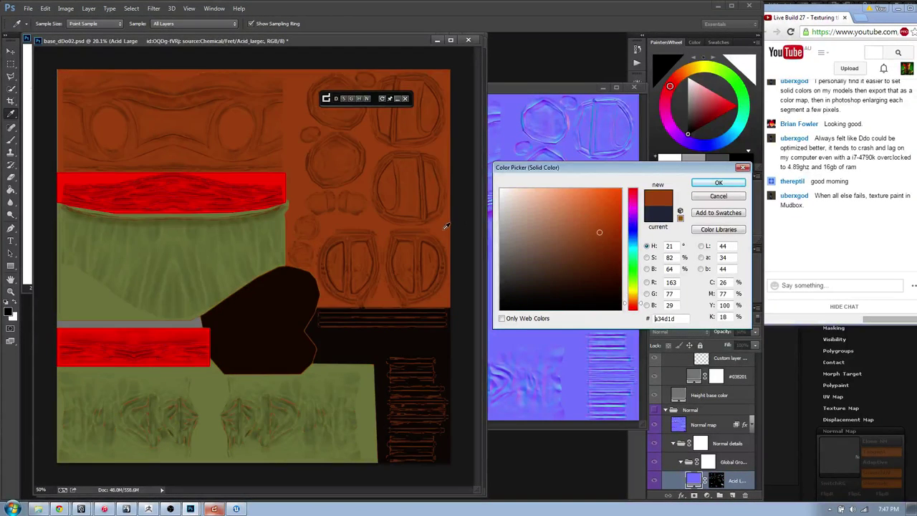
{"action": "mouse_move", "coordinate": [590, 215]}
{"action": "left_mouse_down"}
{"action": "mouse_move", "coordinate": [595, 220]}
{"action": "mouse_move", "coordinate": [584, 203]}
{"action": "mouse_move", "coordinate": [617, 267]}
{"action": "mouse_move", "coordinate": [614, 293]}
{"action": "mouse_move", "coordinate": [584, 198]}
{"action": "mouse_move", "coordinate": [588, 205]}
{"action": "left_mouse_up"}
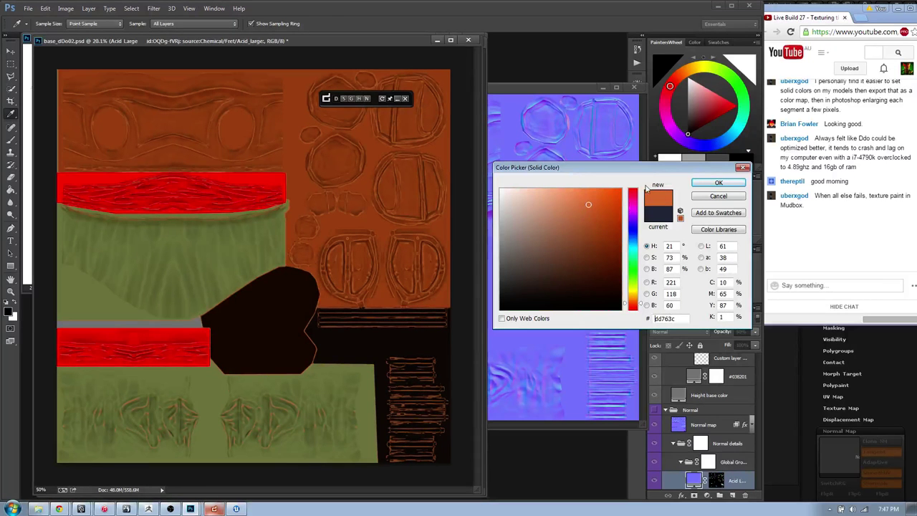
{"action": "left_click", "coordinate": [717, 184]}
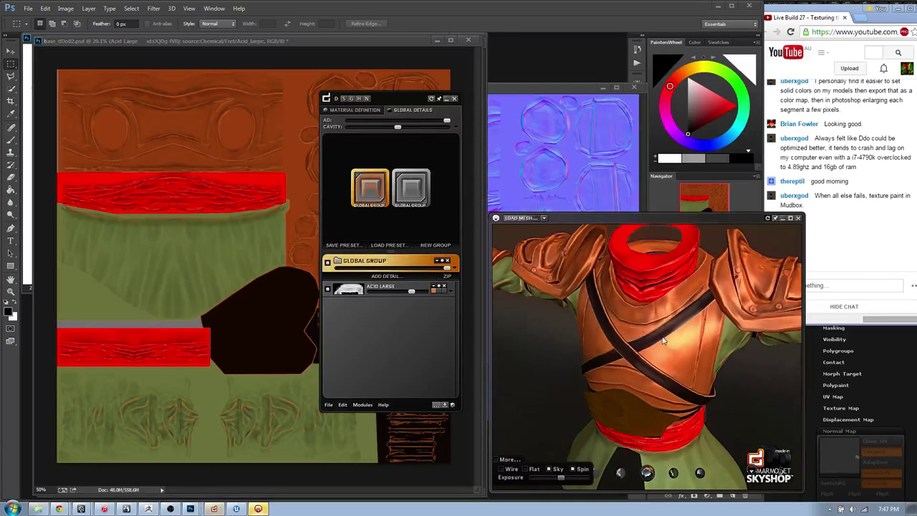
- Examine the recolored edge wear on the chest armor, straps and red sash up close in the preview
{"action": "left_click_drag", "start_coordinate": [630, 308], "coordinate": [644, 337]}
{"action": "scroll", "coordinate": [685, 344], "scroll_direction": "up", "scroll_amount": 5}
{"action": "scroll", "coordinate": [644, 336], "scroll_direction": "up", "scroll_amount": 4}
{"action": "scroll", "coordinate": [643, 337], "scroll_direction": "down", "scroll_amount": 2}
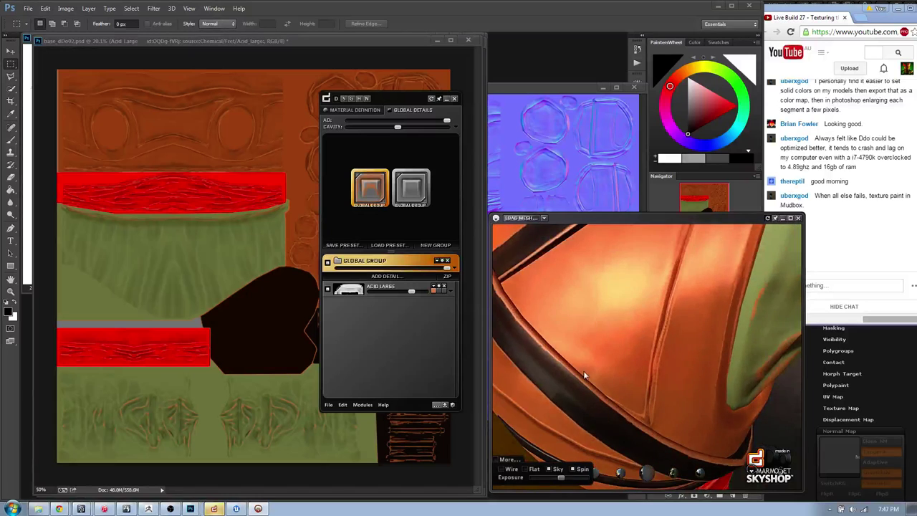
{"action": "scroll", "coordinate": [598, 373], "scroll_direction": "up", "scroll_amount": 3}
{"action": "scroll", "coordinate": [598, 369], "scroll_direction": "down", "scroll_amount": 5}
{"action": "left_click_drag", "start_coordinate": [601, 364], "coordinate": [698, 373]}
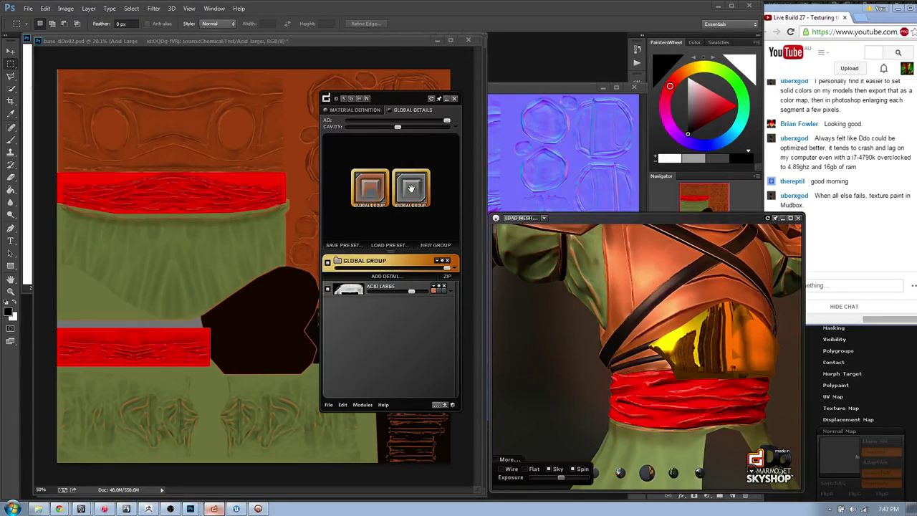
- Close dDo, save base_dDo02.psd in Photoshop, and launch dDo again to reload its material regions
{"action": "left_click", "coordinate": [361, 111]}
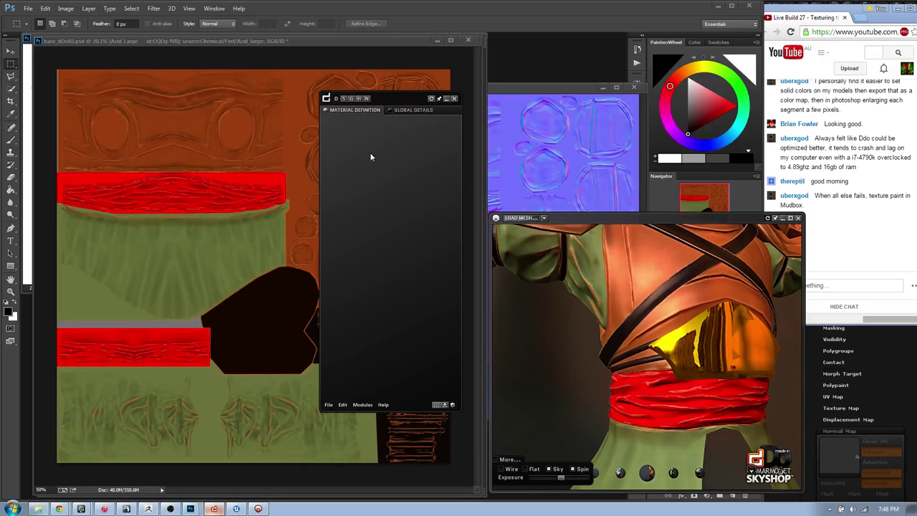
{"action": "left_click", "coordinate": [363, 406]}
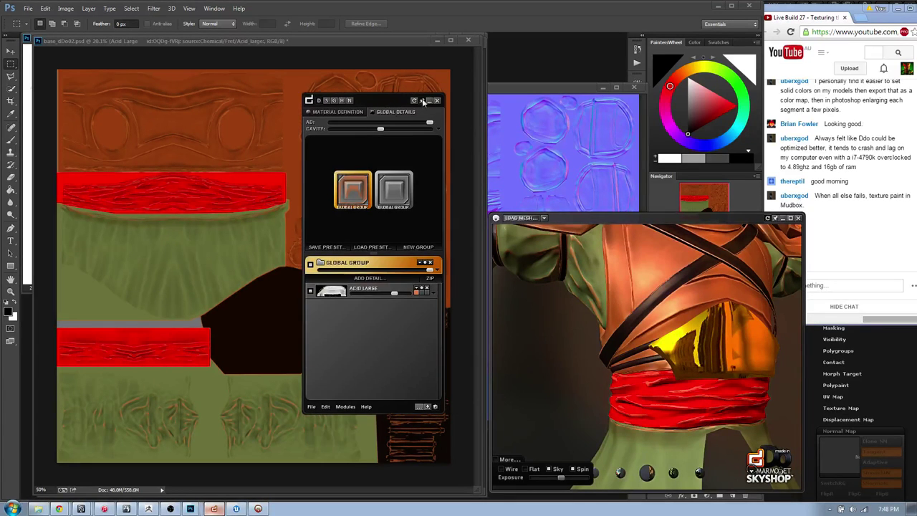
{"action": "left_click", "coordinate": [437, 102]}
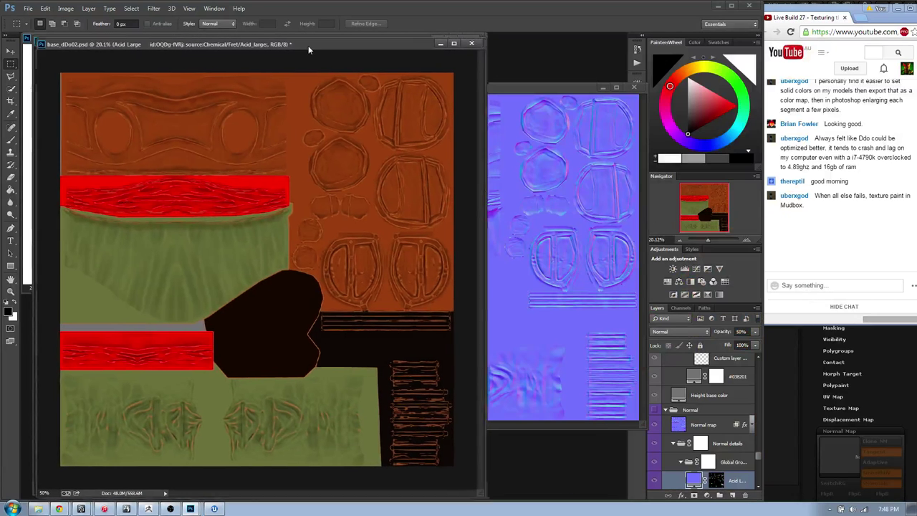
{"action": "key", "text": "ctrl+s"}
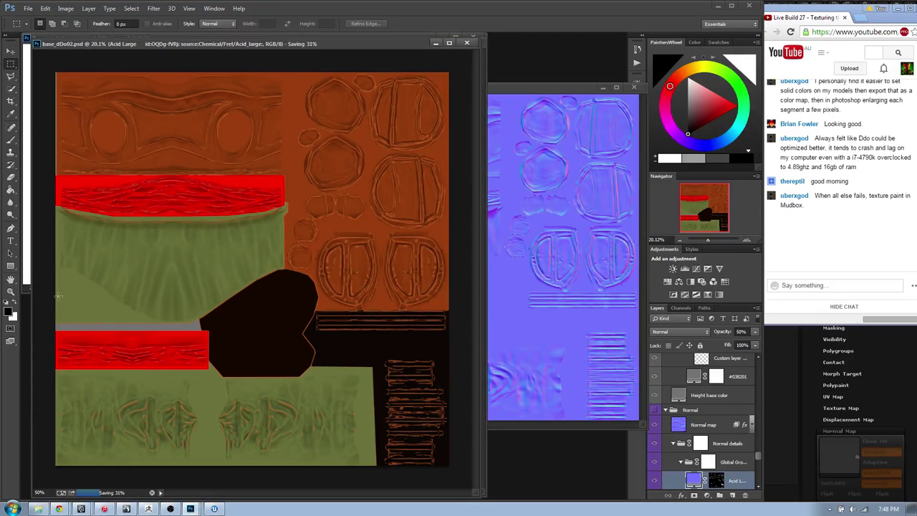
{"action": "left_click", "coordinate": [4, 510]}
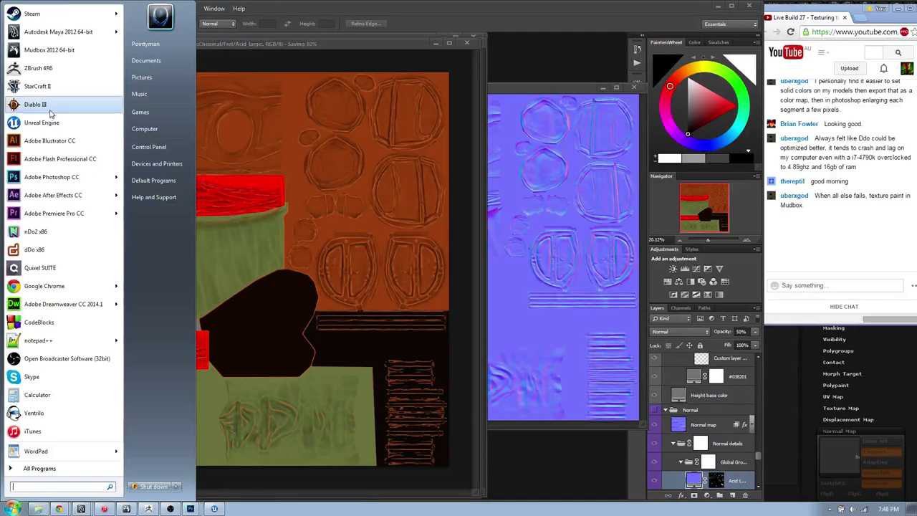
{"action": "left_click", "coordinate": [43, 250]}
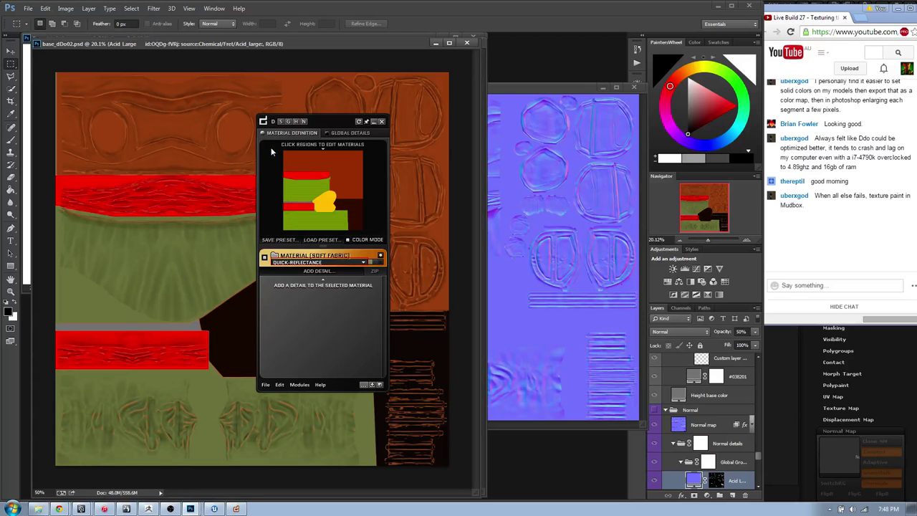
- Select the Leather material region in the relaunched dDo window, and check the global details
{"action": "left_click_drag", "start_coordinate": [322, 120], "coordinate": [204, 73]}
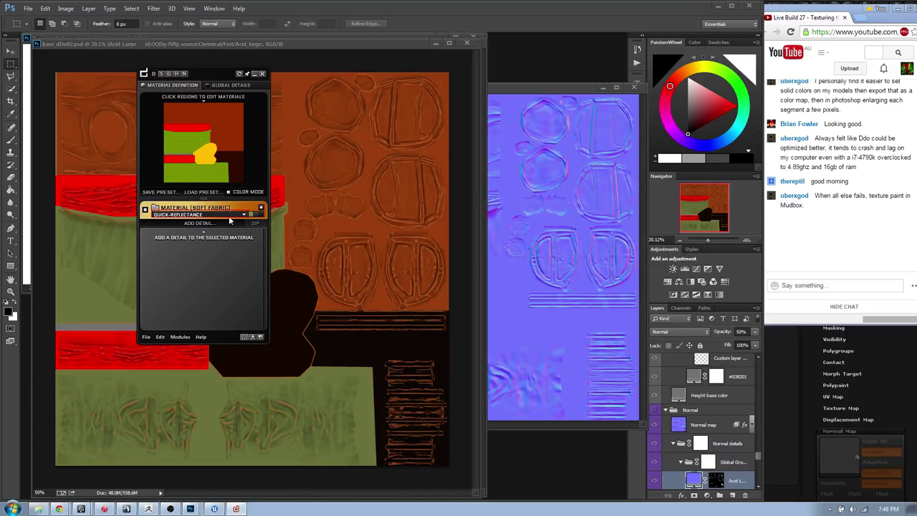
{"action": "left_click", "coordinate": [215, 121]}
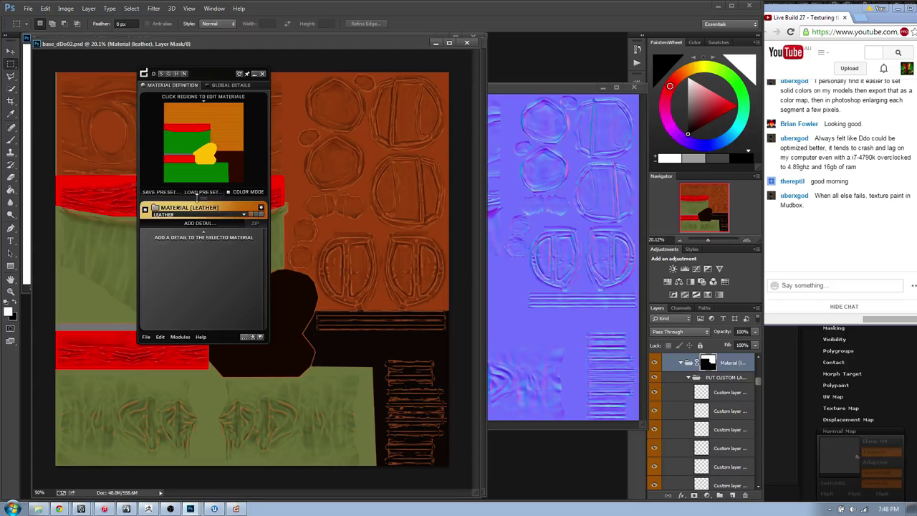
{"action": "left_click", "coordinate": [223, 84]}
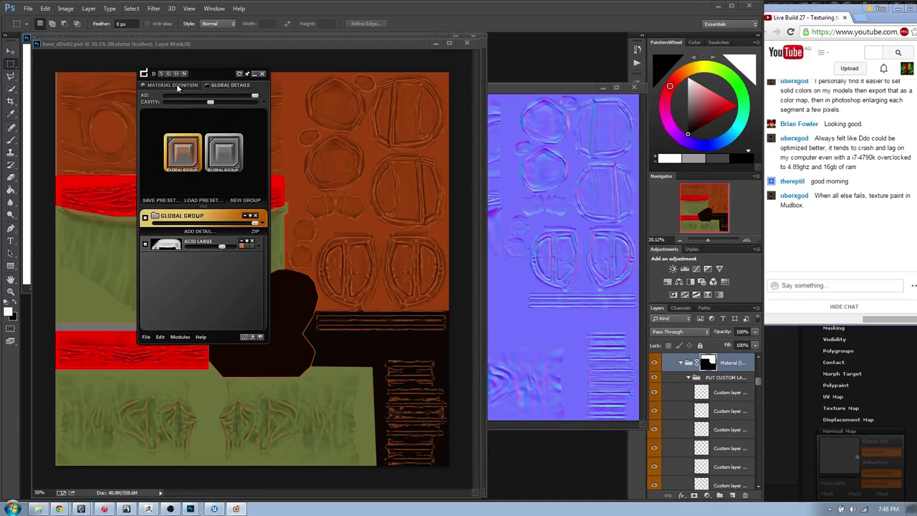
{"action": "left_click", "coordinate": [176, 84]}
{"action": "left_click", "coordinate": [757, 382]}
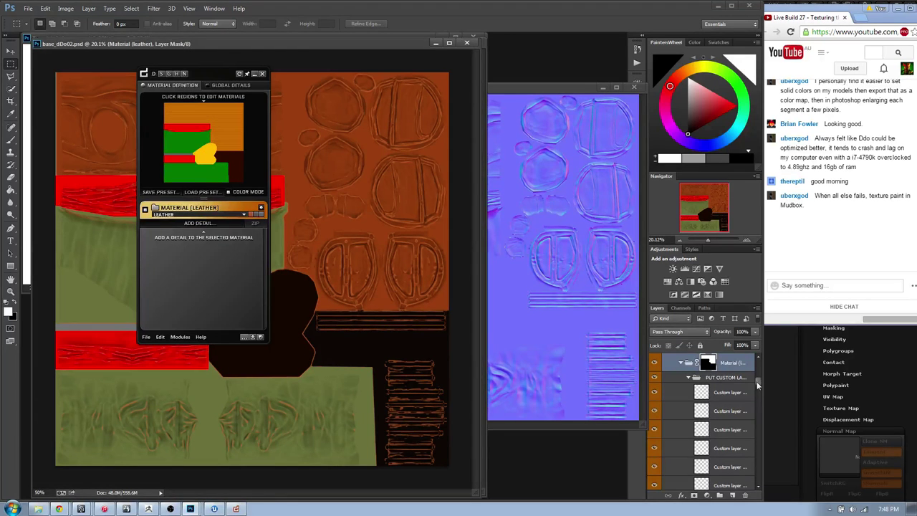
{"action": "left_click_drag", "start_coordinate": [201, 77], "coordinate": [201, 75]}
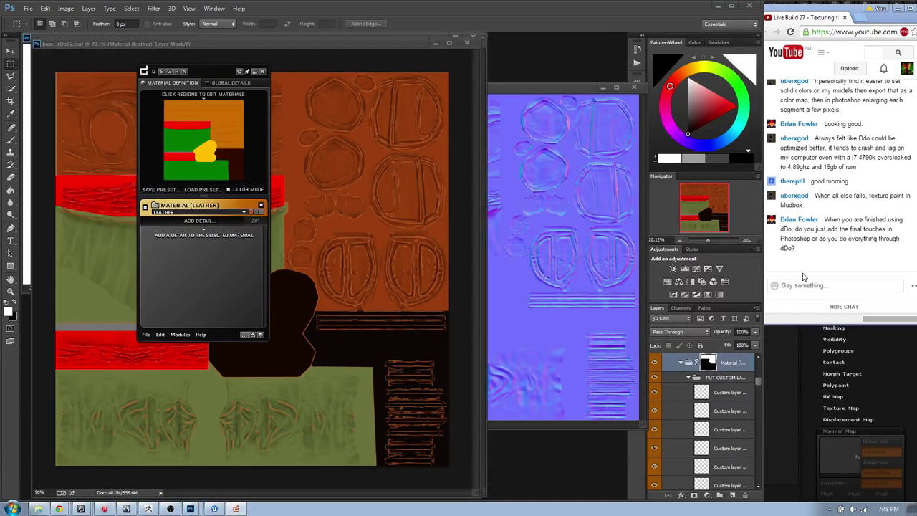
- Reposition the dDo window over the base texture and enlarge it to a slightly wider and taller size
{"action": "left_click_drag", "start_coordinate": [210, 71], "coordinate": [419, 101]}
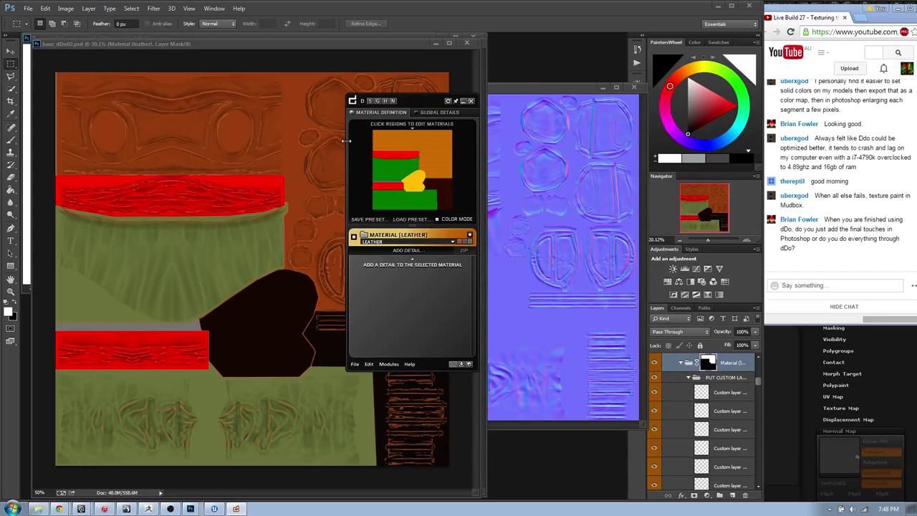
{"action": "left_click_drag", "start_coordinate": [418, 99], "coordinate": [250, 47]}
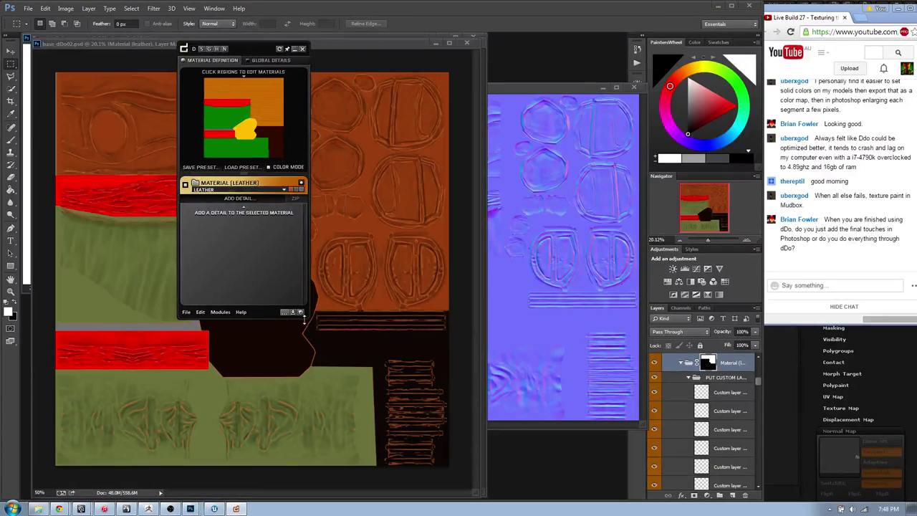
{"action": "left_click_drag", "start_coordinate": [304, 318], "coordinate": [377, 323]}
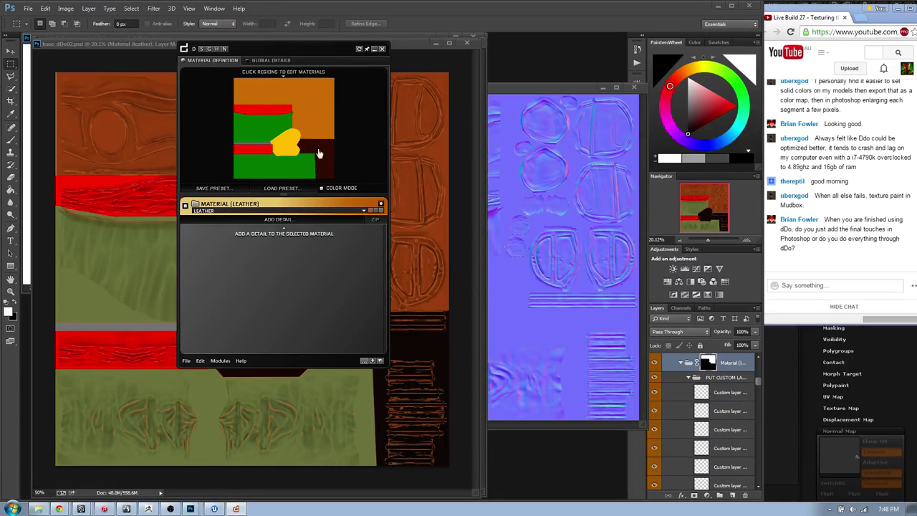
{"action": "left_click_drag", "start_coordinate": [299, 48], "coordinate": [272, 47]}
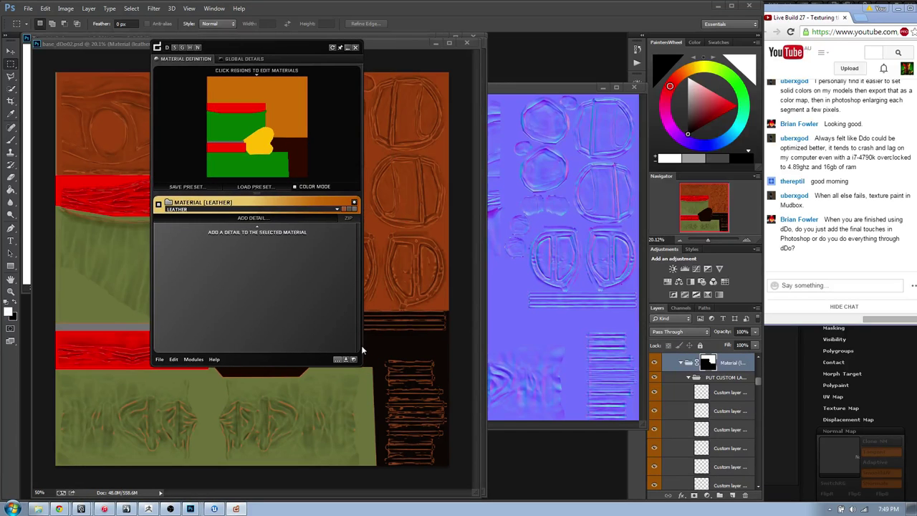
{"action": "left_click_drag", "start_coordinate": [360, 366], "coordinate": [309, 408]}
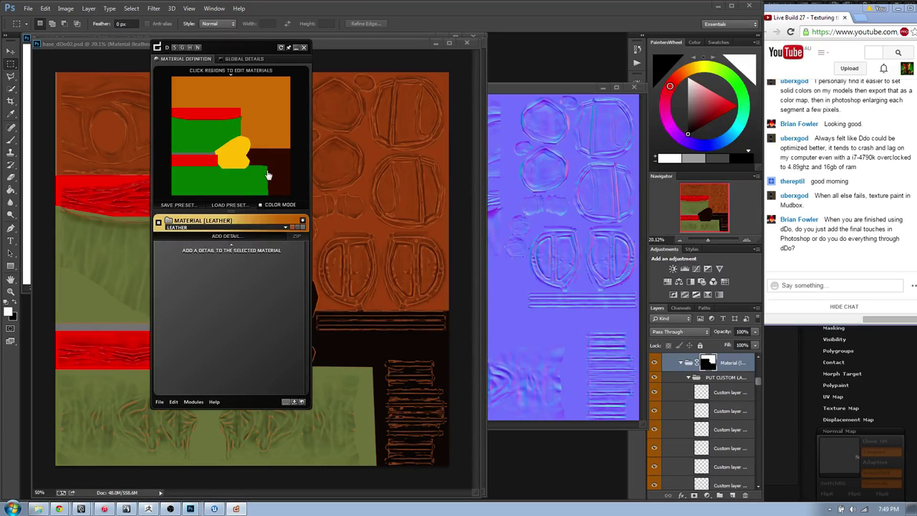
- Recolor the Leather material with a more saturated orange-brown base color
{"action": "left_click_drag", "start_coordinate": [231, 45], "coordinate": [225, 46]}
{"action": "left_click", "coordinate": [285, 229]}
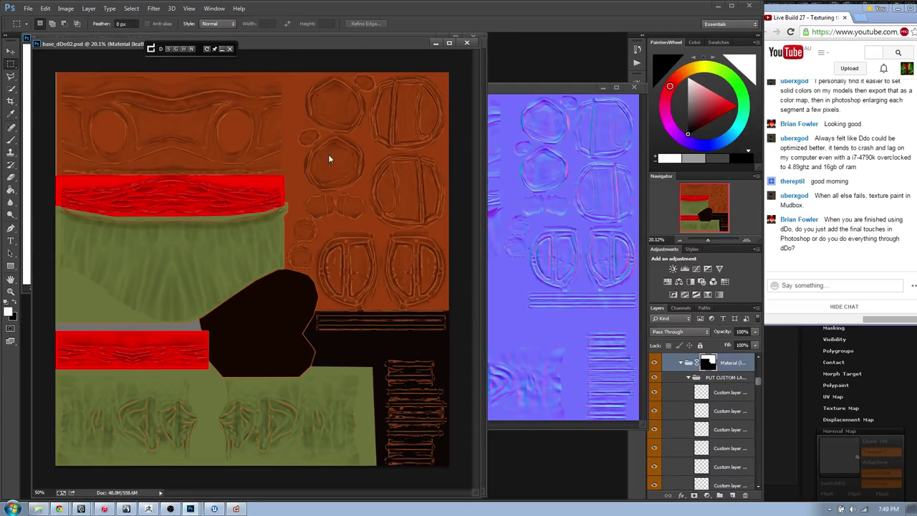
{"action": "left_click_drag", "start_coordinate": [574, 238], "coordinate": [607, 239]}
{"action": "left_click", "coordinate": [719, 182]}
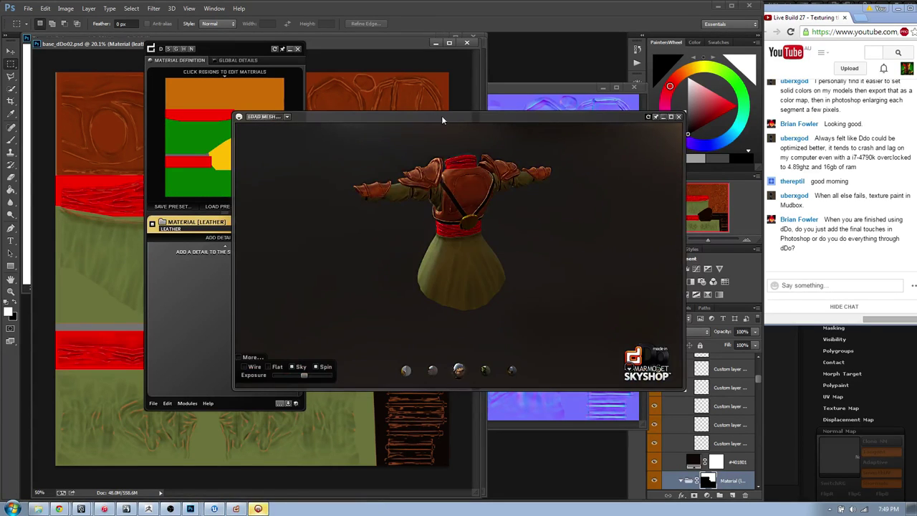
- Shrink the 3D preview window and place it beside the dDo window, over the normal map
{"action": "left_click_drag", "start_coordinate": [442, 118], "coordinate": [452, 153]}
{"action": "left_click_drag", "start_coordinate": [244, 426], "coordinate": [364, 389]}
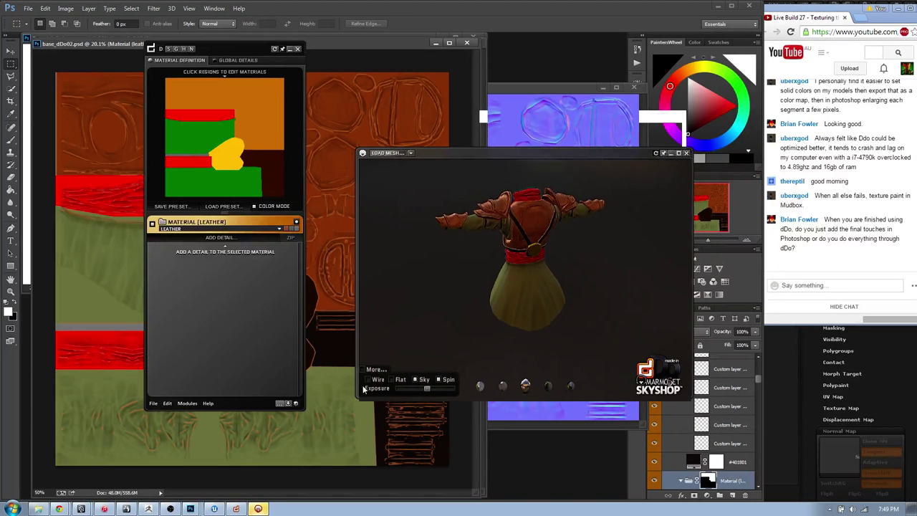
{"action": "left_click_drag", "start_coordinate": [510, 154], "coordinate": [526, 205]}
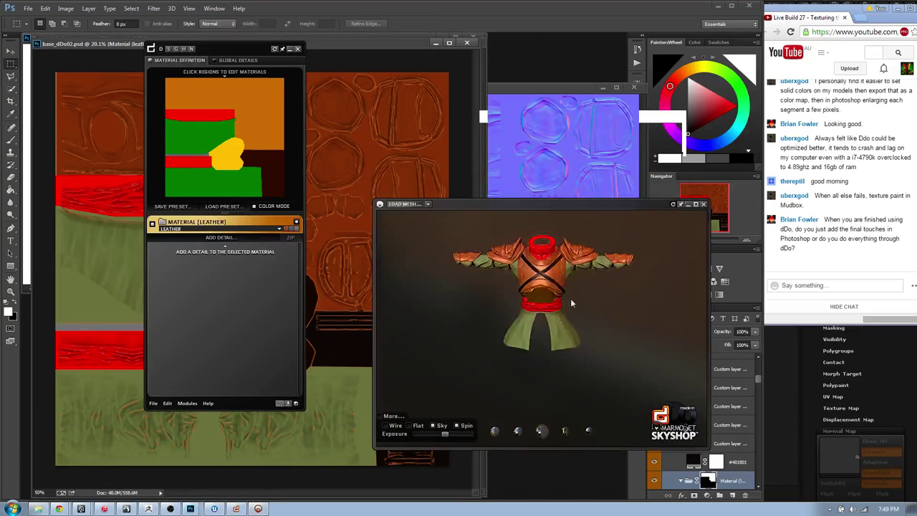
- Examine the recolored leather chest armor, shoulder plates and crossed straps up close in the preview
{"action": "scroll", "coordinate": [576, 312], "scroll_direction": "up", "scroll_amount": 5}
{"action": "middle_click_drag", "start_coordinate": [579, 317], "coordinate": [576, 410]}
{"action": "scroll", "coordinate": [543, 321], "scroll_direction": "up", "scroll_amount": 2}
{"action": "left_click_drag", "start_coordinate": [576, 315], "coordinate": [514, 301]}
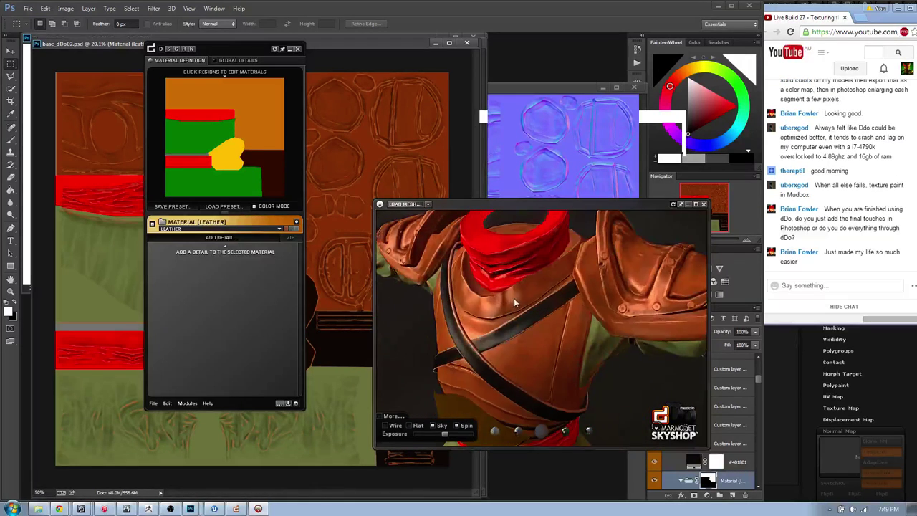
{"action": "scroll", "coordinate": [514, 298], "scroll_direction": "up", "scroll_amount": 5}
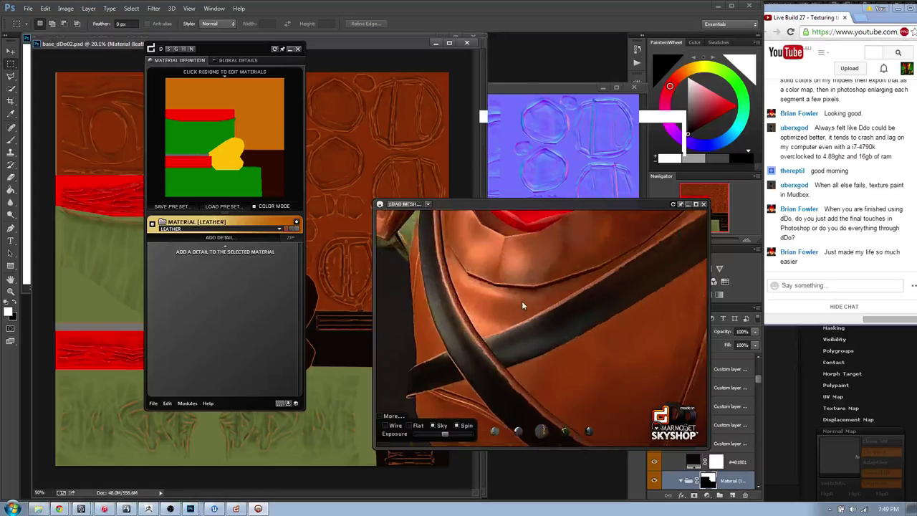
{"action": "scroll", "coordinate": [523, 302], "scroll_direction": "down", "scroll_amount": 5}
{"action": "left_click_drag", "start_coordinate": [523, 301], "coordinate": [519, 281]}
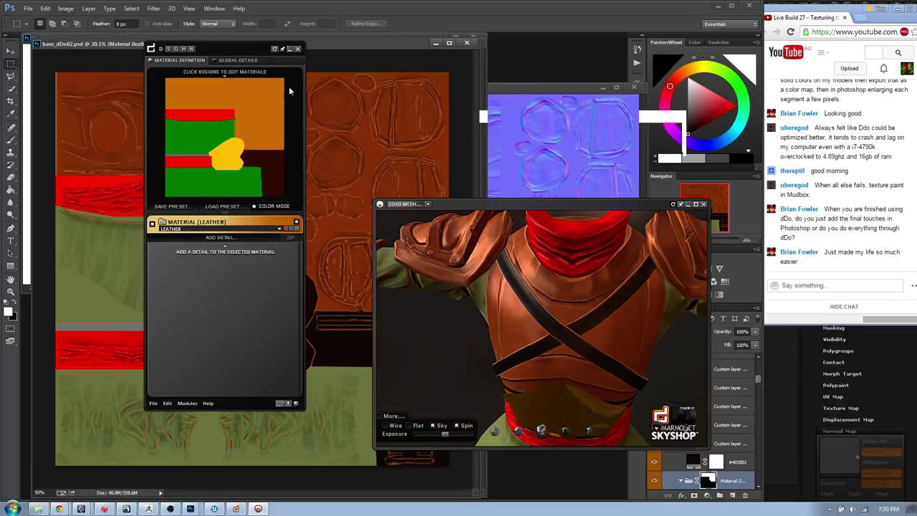
- Darken the Leather material's gloss color to gray 2f2f2f
{"action": "left_click_drag", "start_coordinate": [247, 48], "coordinate": [241, 47]}
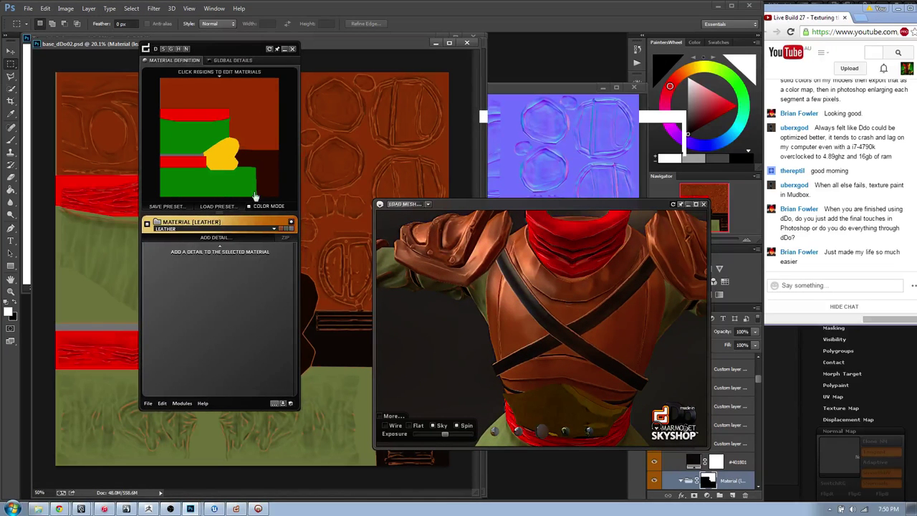
{"action": "left_click", "coordinate": [287, 227]}
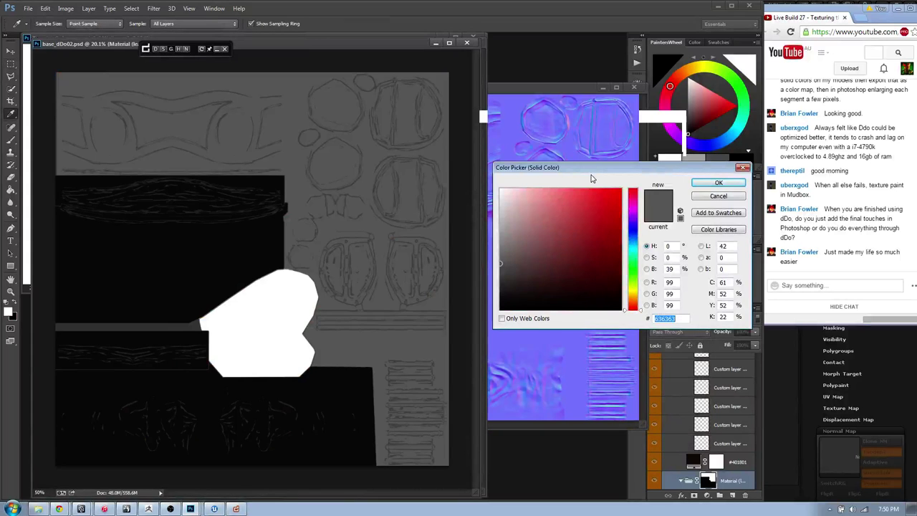
{"action": "left_click_drag", "start_coordinate": [591, 173], "coordinate": [433, 204]}
{"action": "left_click_drag", "start_coordinate": [395, 293], "coordinate": [397, 220]}
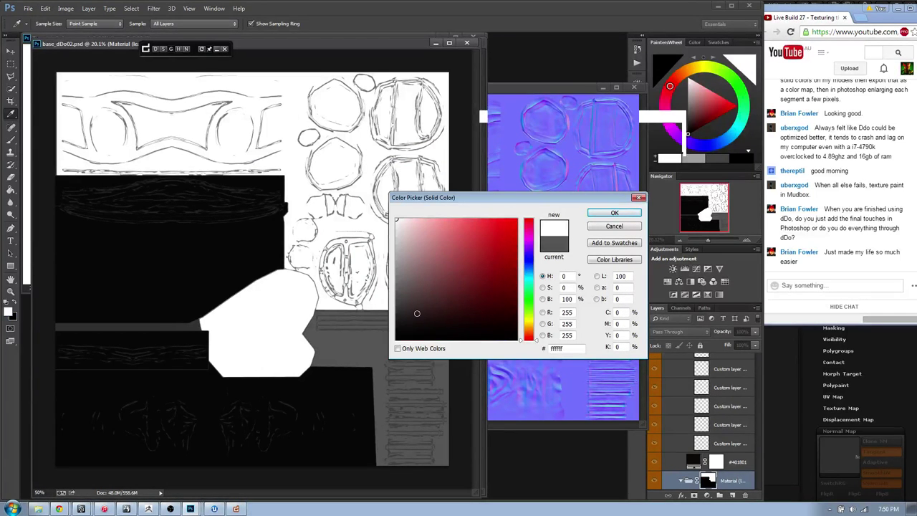
{"action": "left_click_drag", "start_coordinate": [416, 314], "coordinate": [388, 324]}
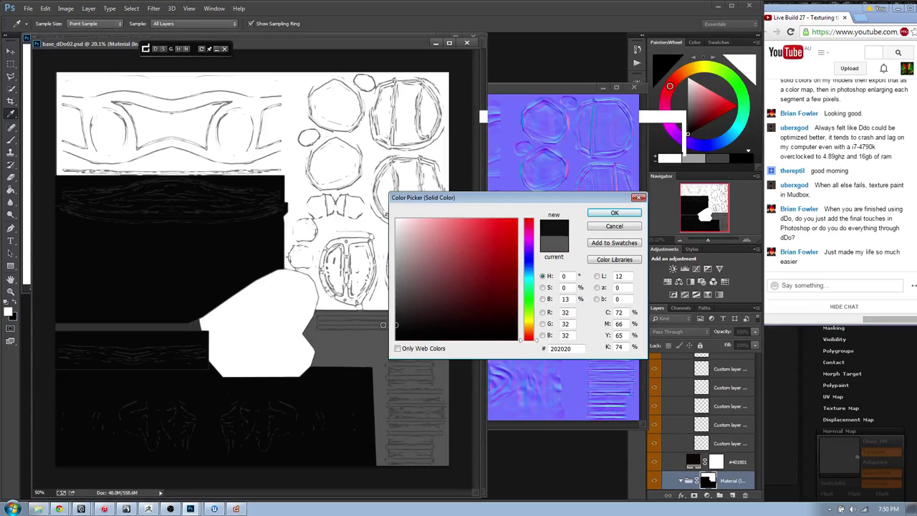
{"action": "left_click_drag", "start_coordinate": [384, 325], "coordinate": [386, 315]}
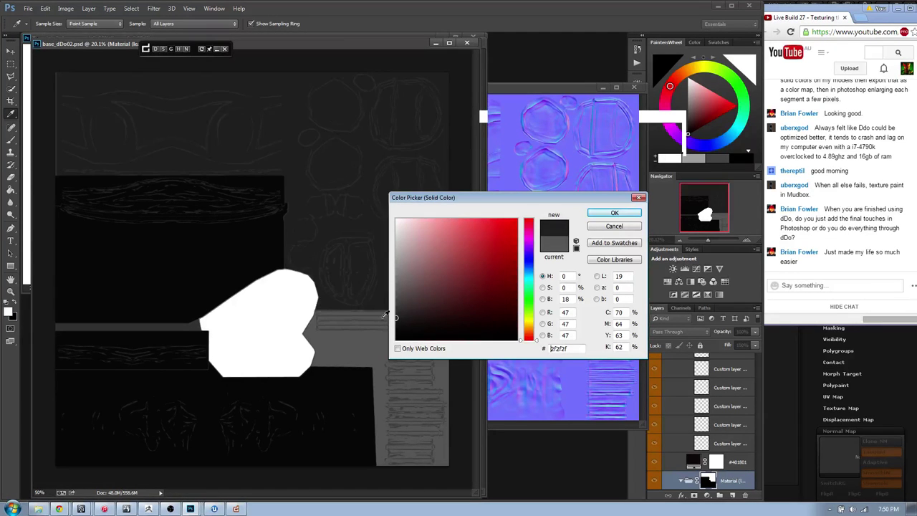
{"action": "left_click", "coordinate": [615, 215]}
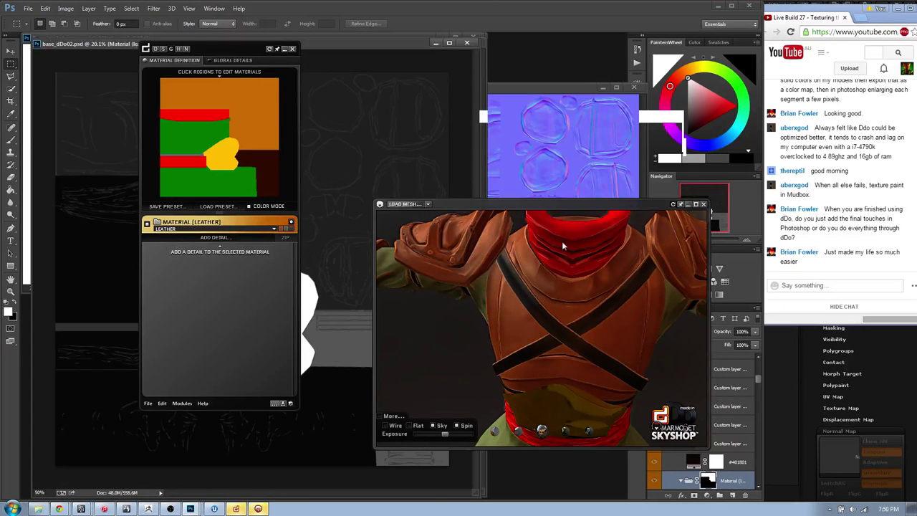
- Check the leather armor's shine from the side and front in the preview
{"action": "left_click_drag", "start_coordinate": [490, 242], "coordinate": [475, 283]}
{"action": "scroll", "coordinate": [485, 260], "scroll_direction": "down", "scroll_amount": 3}
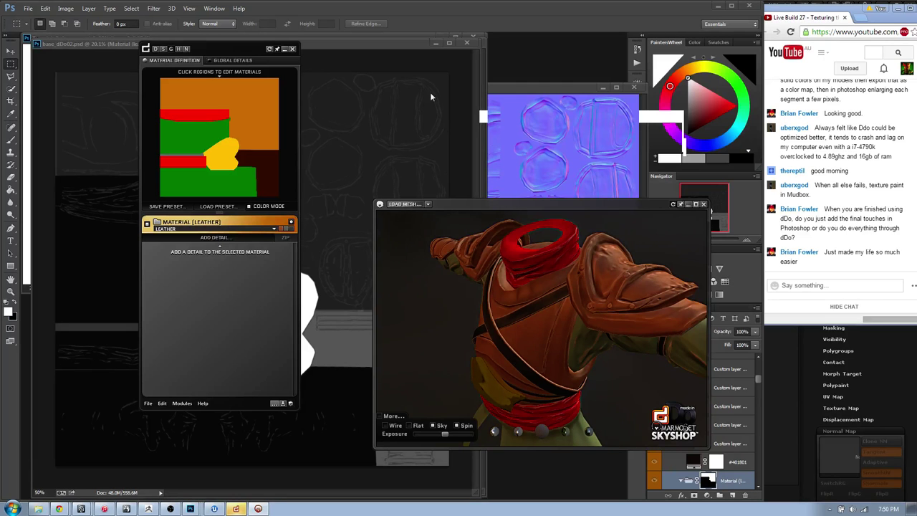
{"action": "left_click_drag", "start_coordinate": [506, 291], "coordinate": [528, 300]}
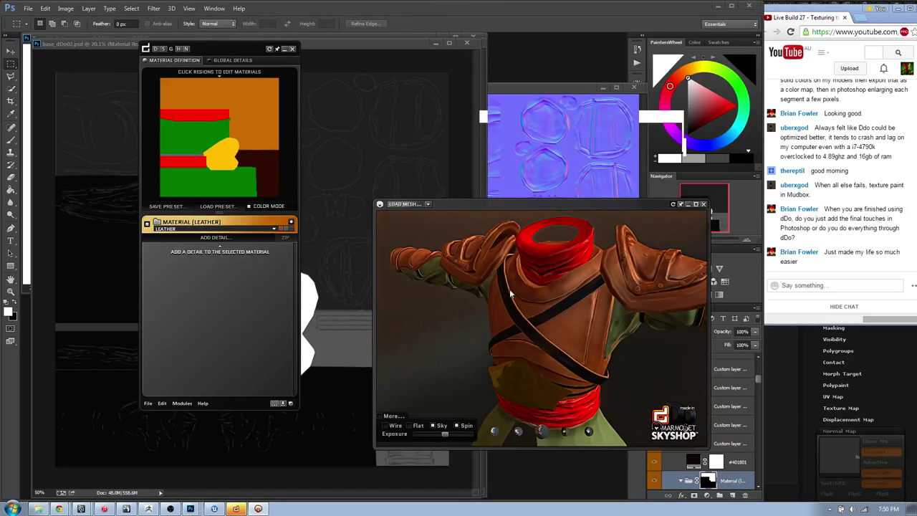
{"action": "left_click_drag", "start_coordinate": [511, 293], "coordinate": [533, 275]}
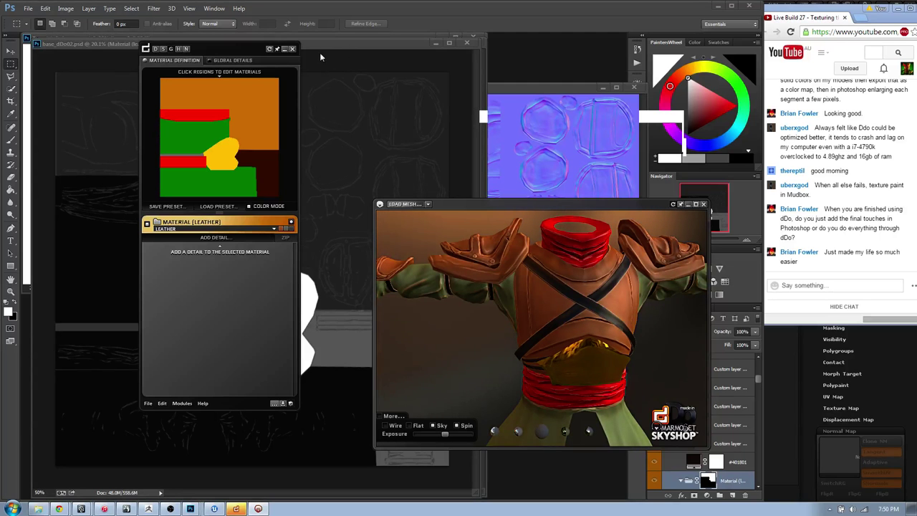
- Select the red Soft Fabric material region and inspect the red collar up close in the preview
{"action": "left_click_drag", "start_coordinate": [225, 51], "coordinate": [199, 52]}
{"action": "left_click", "coordinate": [168, 119]}
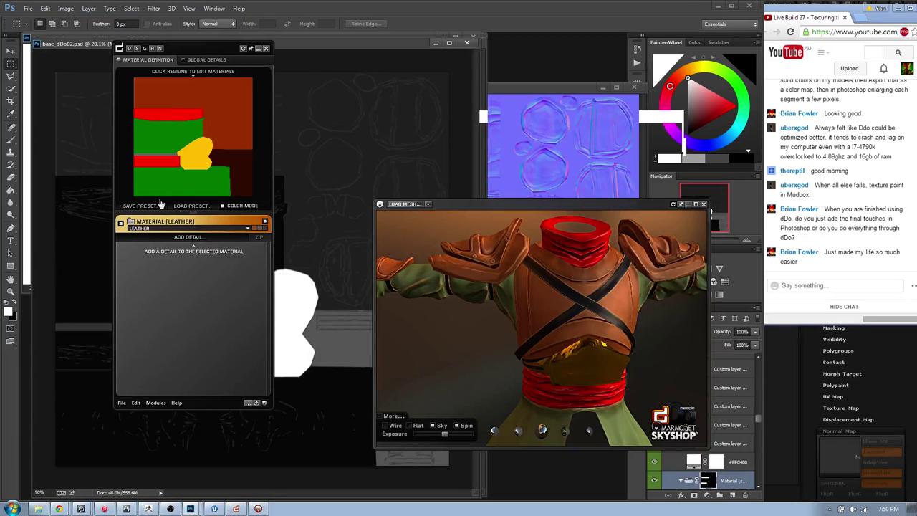
{"action": "left_click", "coordinate": [177, 161]}
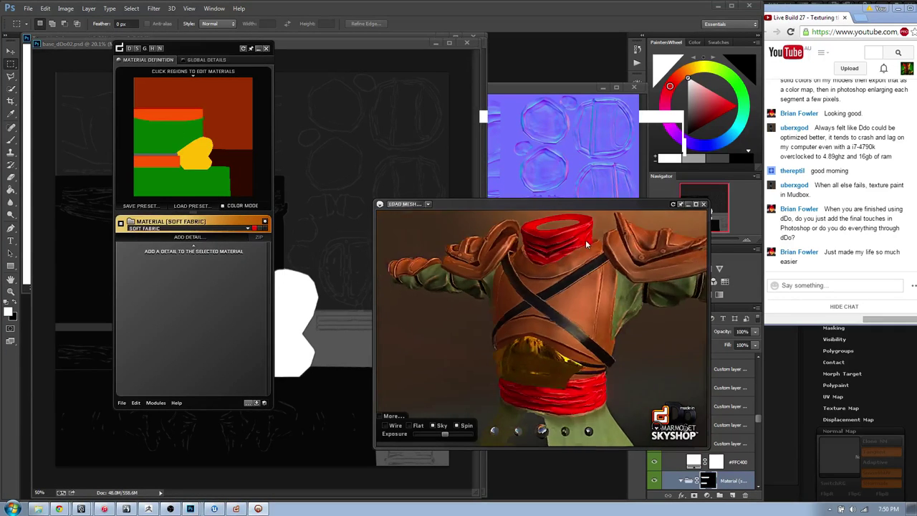
{"action": "scroll", "coordinate": [599, 258], "scroll_direction": "up", "scroll_amount": 3}
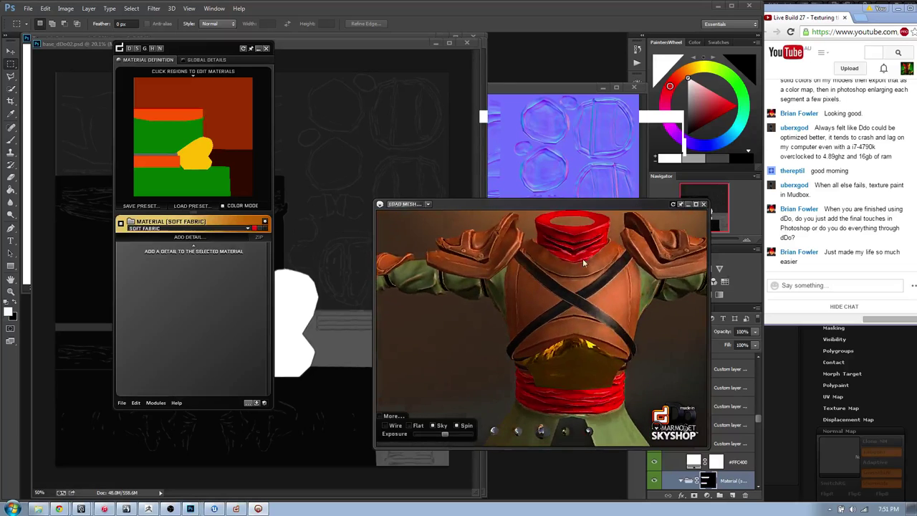
{"action": "middle_click_drag", "start_coordinate": [566, 305], "coordinate": [516, 339]}
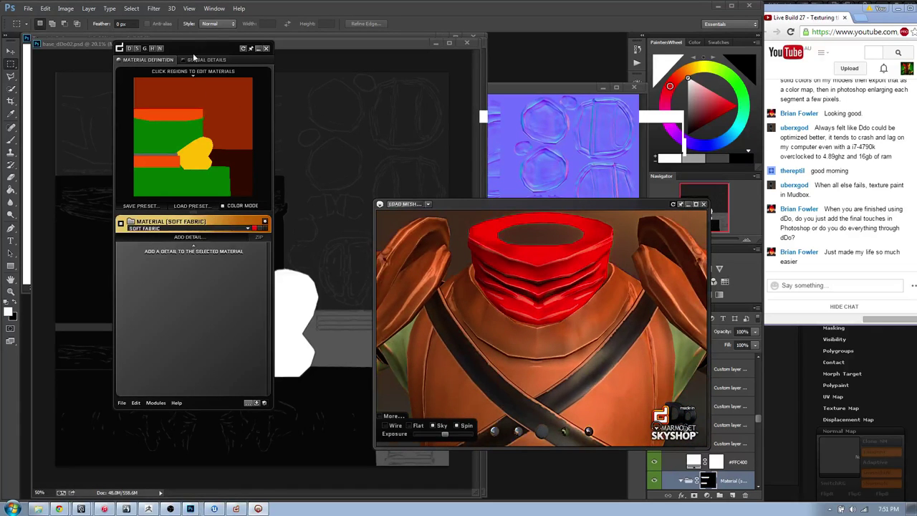
- Select the Gold material region and reduce its gloss color from white to a light gray
{"action": "left_click_drag", "start_coordinate": [194, 55], "coordinate": [189, 56]}
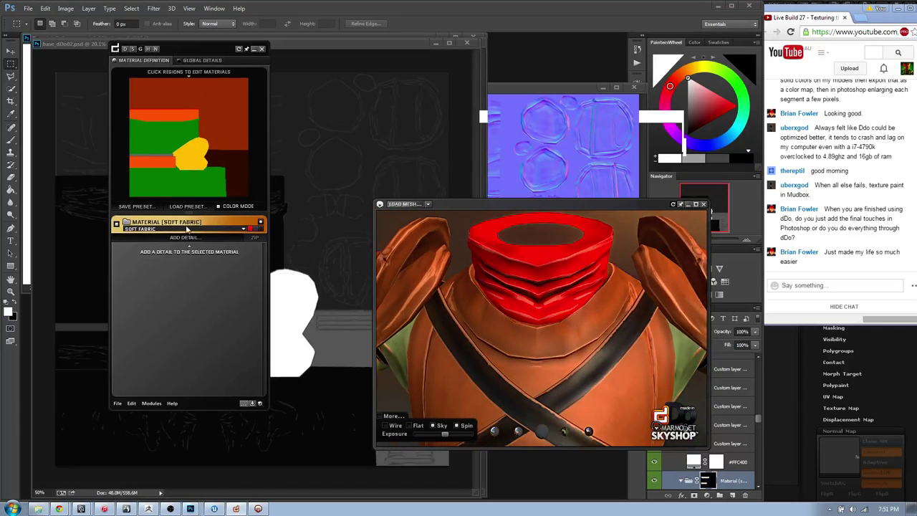
{"action": "left_click", "coordinate": [192, 149]}
{"action": "left_click_drag", "start_coordinate": [553, 323], "coordinate": [475, 252]}
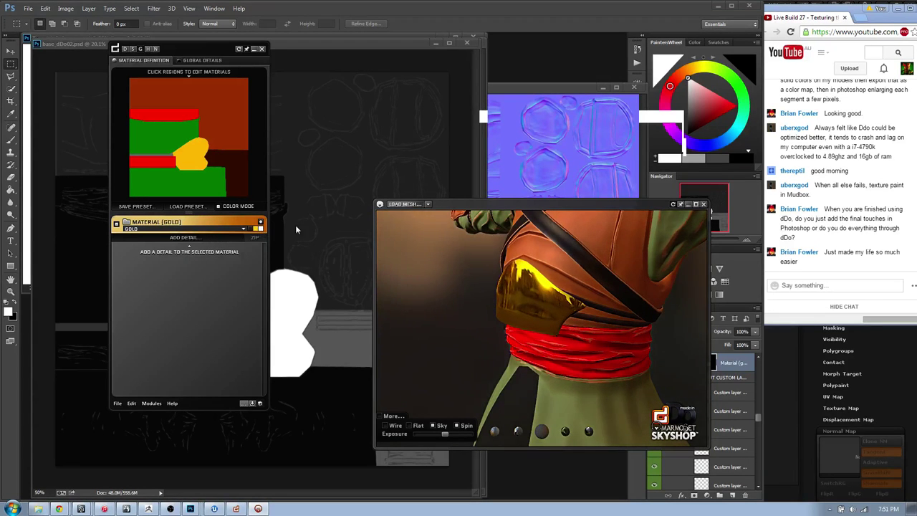
{"action": "left_click", "coordinate": [259, 227]}
{"action": "mouse_move", "coordinate": [400, 322]}
{"action": "left_mouse_down"}
{"action": "mouse_move", "coordinate": [390, 335]}
{"action": "mouse_move", "coordinate": [488, 316]}
{"action": "mouse_move", "coordinate": [405, 286]}
{"action": "mouse_move", "coordinate": [394, 266]}
{"action": "mouse_move", "coordinate": [405, 260]}
{"action": "left_mouse_up"}
{"action": "left_click", "coordinate": [601, 217]}
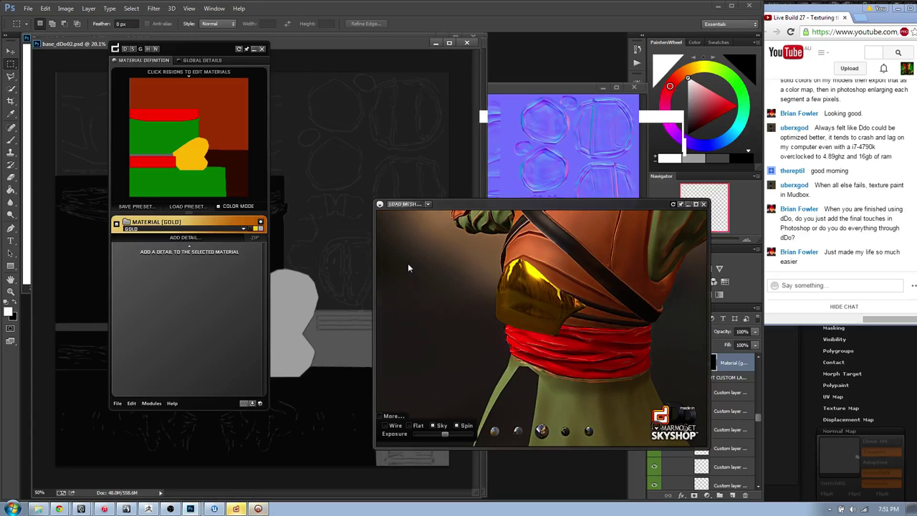
- Examine the reflections on the gold belt plate and the surrounding armor from several angles
{"action": "left_click_drag", "start_coordinate": [541, 208], "coordinate": [514, 191]}
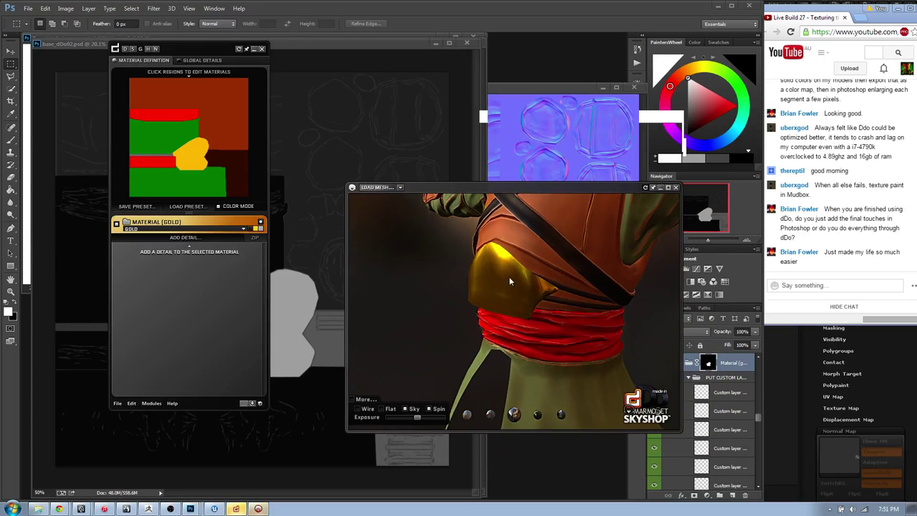
{"action": "left_click_drag", "start_coordinate": [496, 276], "coordinate": [586, 261]}
{"action": "left_click_drag", "start_coordinate": [541, 191], "coordinate": [532, 204]}
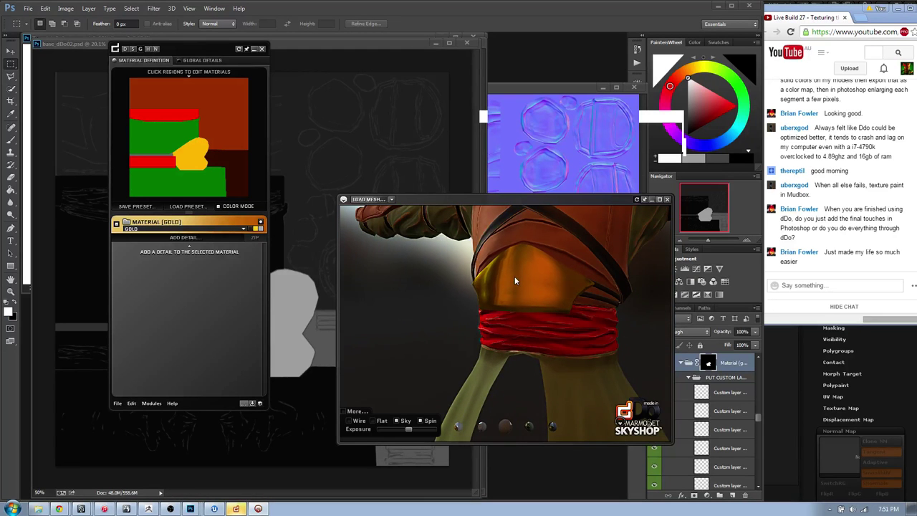
{"action": "mouse_move", "coordinate": [514, 276]}
{"action": "left_mouse_down"}
{"action": "mouse_move", "coordinate": [536, 276]}
{"action": "mouse_move", "coordinate": [517, 263]}
{"action": "left_mouse_up"}
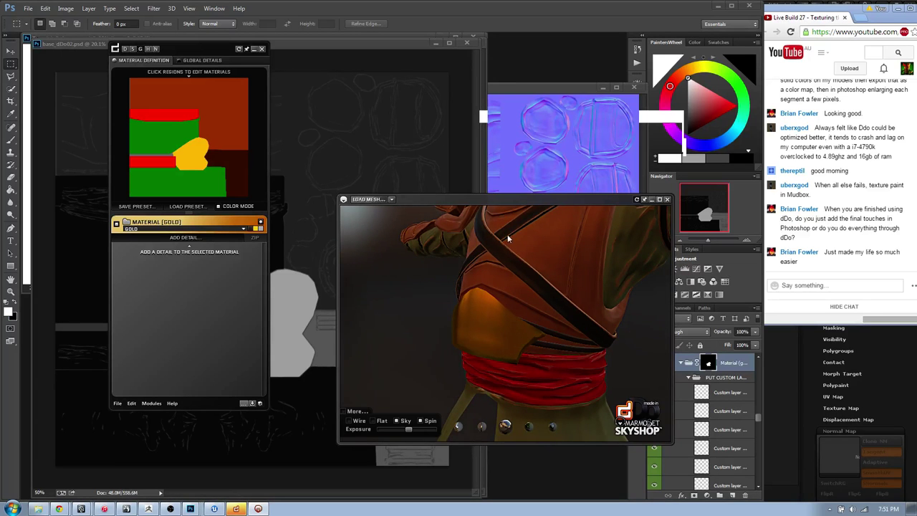
{"action": "left_click_drag", "start_coordinate": [508, 238], "coordinate": [550, 282]}
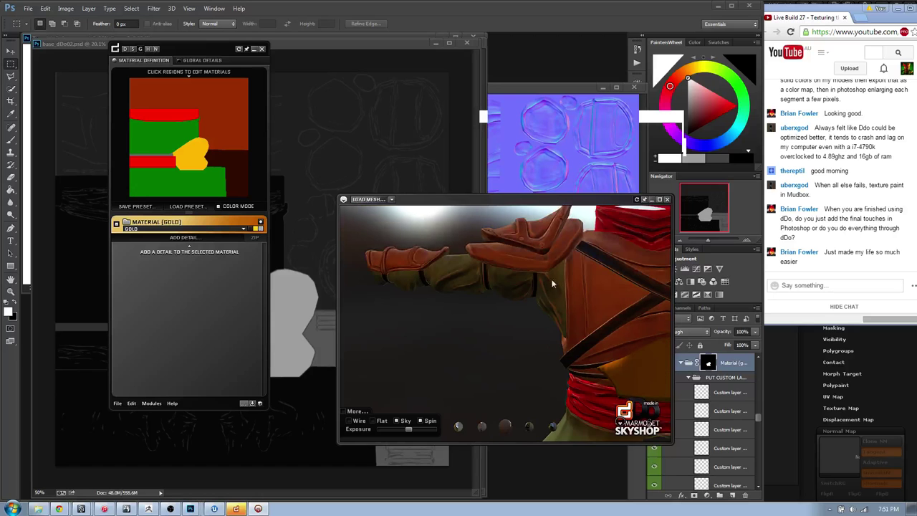
- Select the green Soft Fabric material region and recolor it to saturated dark green 0c6600
{"action": "left_click", "coordinate": [160, 144]}
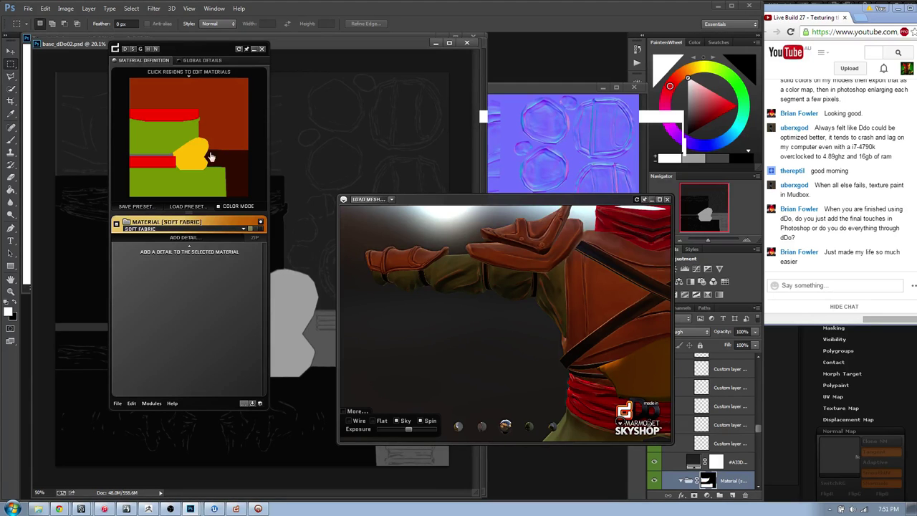
{"action": "left_click", "coordinate": [250, 228]}
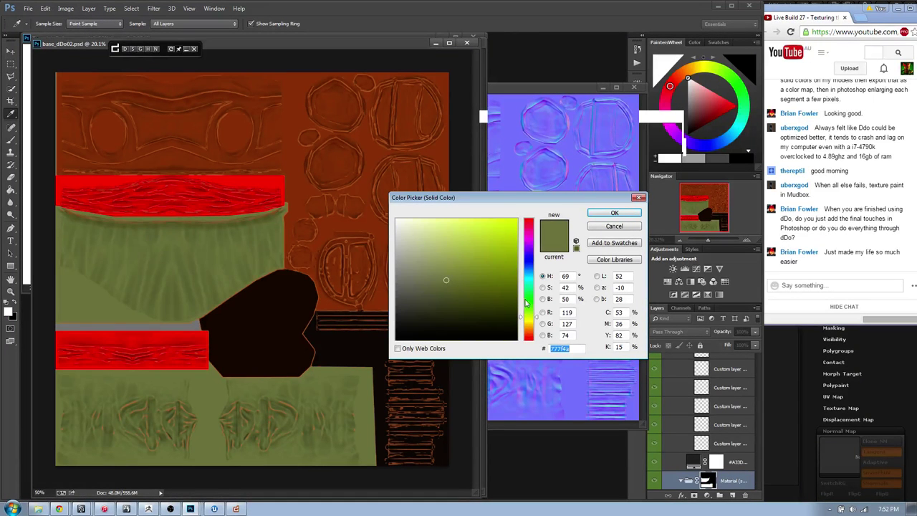
{"action": "left_click", "coordinate": [527, 302]}
{"action": "left_click_drag", "start_coordinate": [490, 285], "coordinate": [517, 287]}
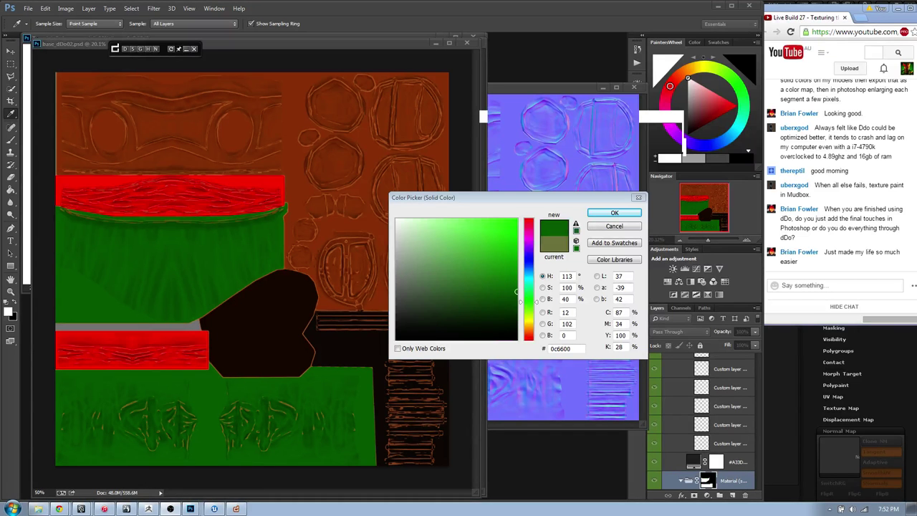
{"action": "left_click_drag", "start_coordinate": [580, 208], "coordinate": [577, 215]}
{"action": "left_click", "coordinate": [610, 220]}
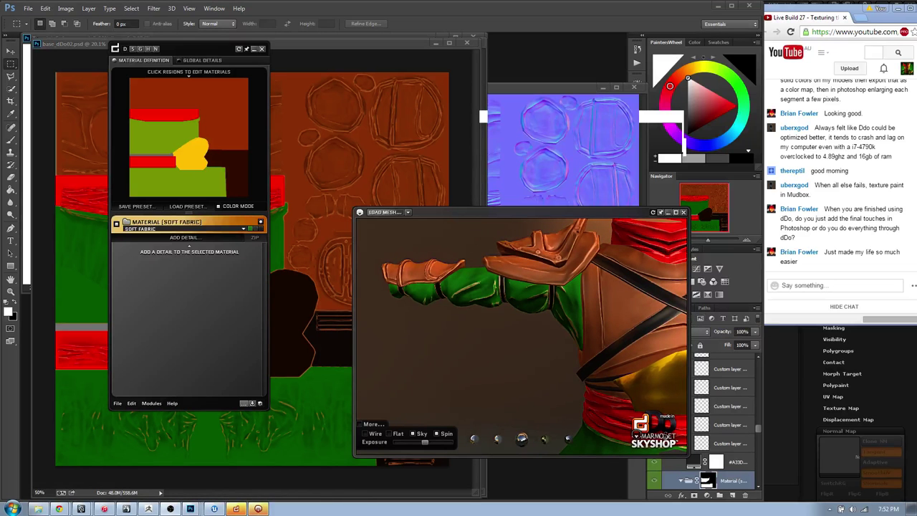
- Examine the green sleeves and skirt together with the whole outfit in the preview
{"action": "left_click_drag", "start_coordinate": [502, 212], "coordinate": [502, 198]}
{"action": "left_click_drag", "start_coordinate": [506, 260], "coordinate": [520, 284]}
{"action": "middle_click_drag", "start_coordinate": [521, 285], "coordinate": [498, 270]}
{"action": "left_click_drag", "start_coordinate": [497, 267], "coordinate": [526, 288]}
{"action": "scroll", "coordinate": [525, 295], "scroll_direction": "down", "scroll_amount": 5}
{"action": "middle_click_drag", "start_coordinate": [526, 288], "coordinate": [520, 313]}
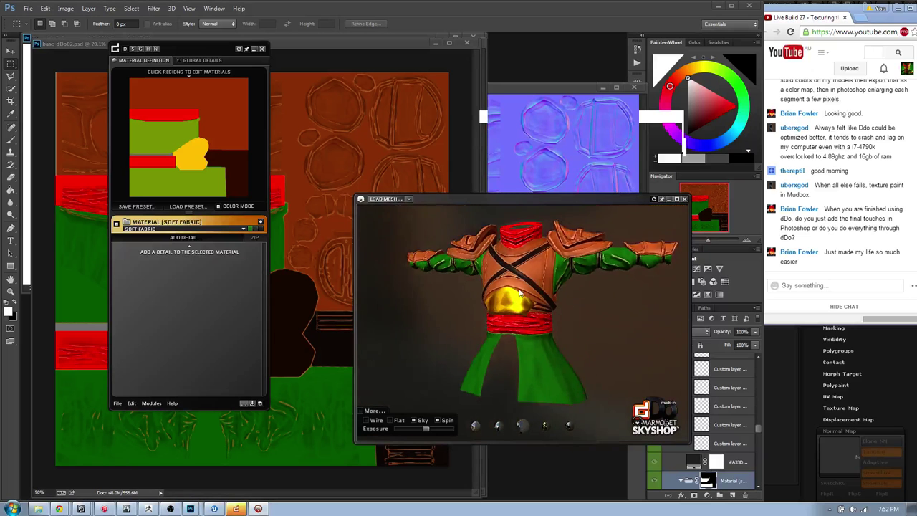
{"action": "left_click_drag", "start_coordinate": [520, 313], "coordinate": [517, 291]}
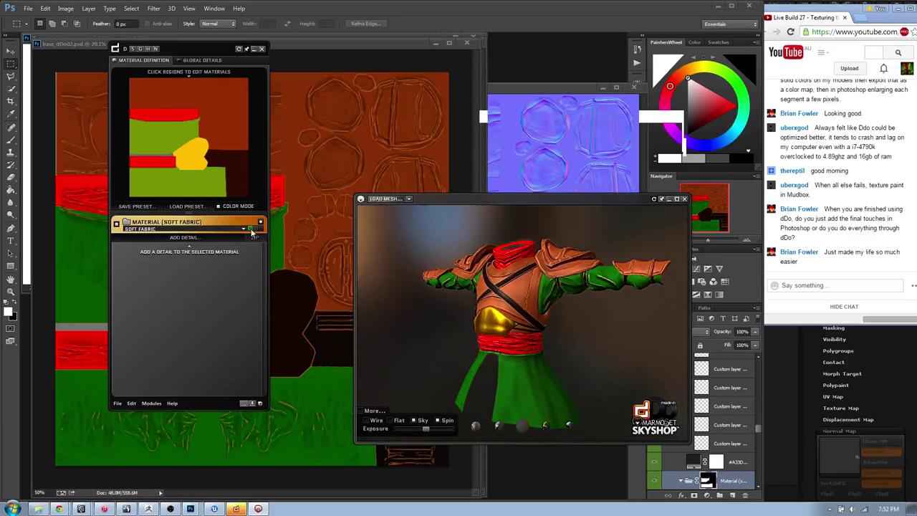
- Recolor the green Soft Fabric material to a slightly less saturated dark green, 1c6313
{"action": "left_click", "coordinate": [185, 190]}
{"action": "left_click_drag", "start_coordinate": [506, 294], "coordinate": [502, 290]}
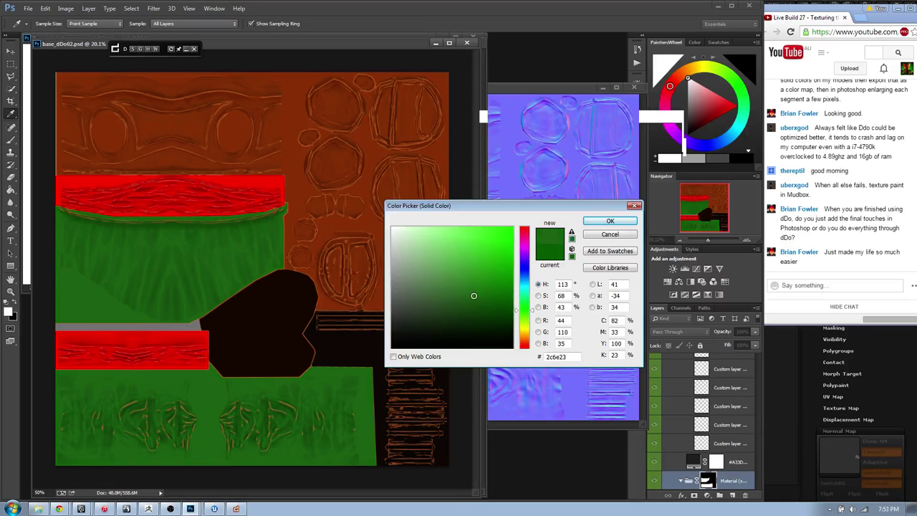
{"action": "left_click_drag", "start_coordinate": [480, 297], "coordinate": [493, 299]}
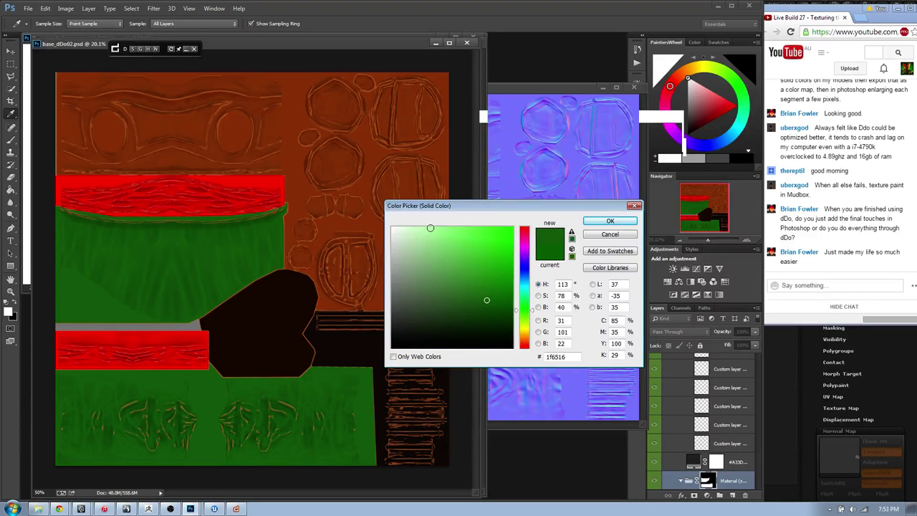
{"action": "mouse_move", "coordinate": [487, 299]}
{"action": "left_mouse_down"}
{"action": "mouse_move", "coordinate": [480, 294]}
{"action": "mouse_move", "coordinate": [485, 301]}
{"action": "left_mouse_up"}
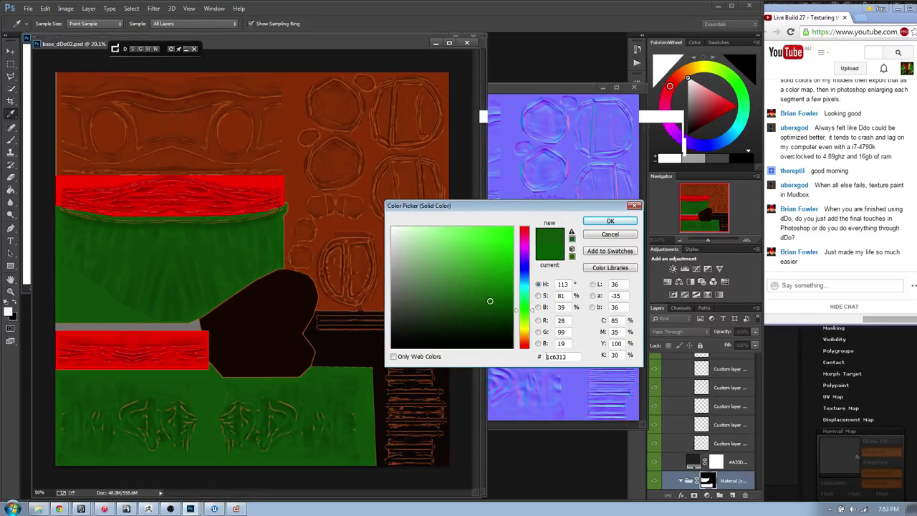
{"action": "left_click", "coordinate": [610, 222]}
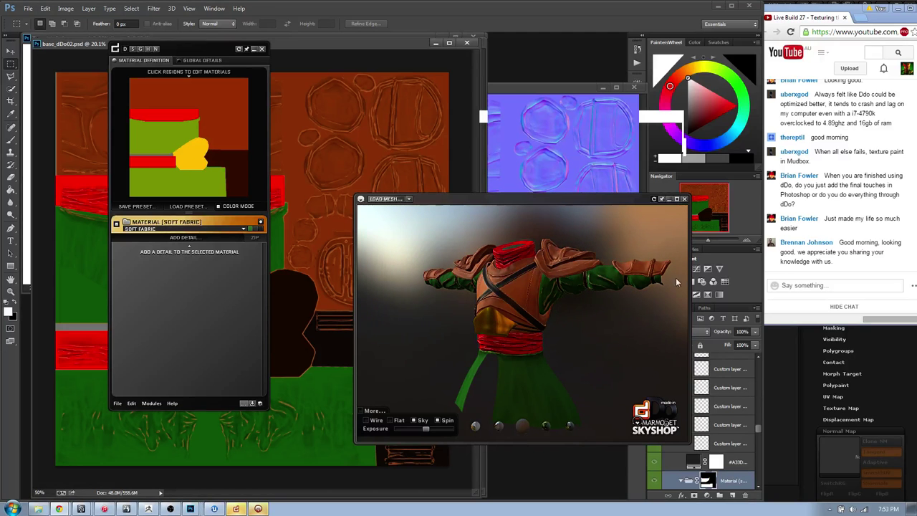
- Reposition and enlarge the 3D preview window so the whole outfit is shown at a bigger size
{"action": "left_click_drag", "start_coordinate": [497, 205], "coordinate": [452, 141]}
{"action": "scroll", "coordinate": [529, 336], "scroll_direction": "up", "scroll_amount": 3}
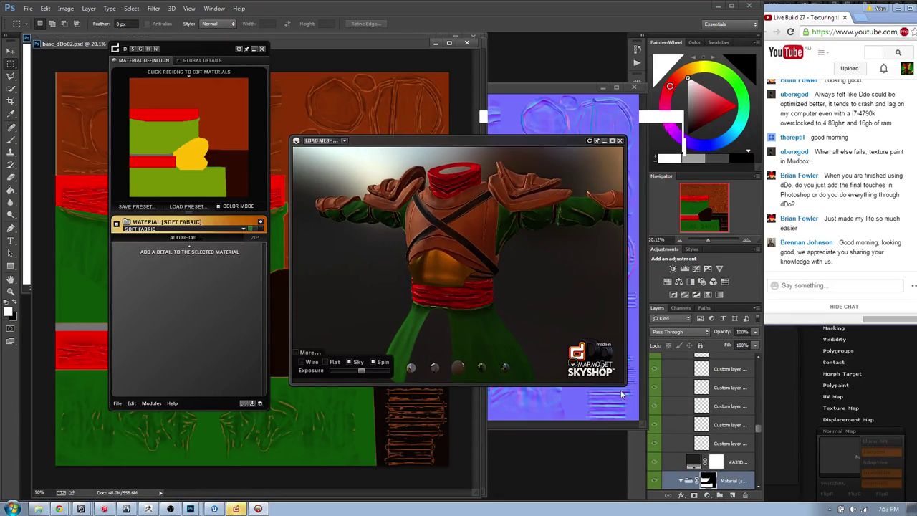
{"action": "left_click_drag", "start_coordinate": [623, 387], "coordinate": [837, 493]}
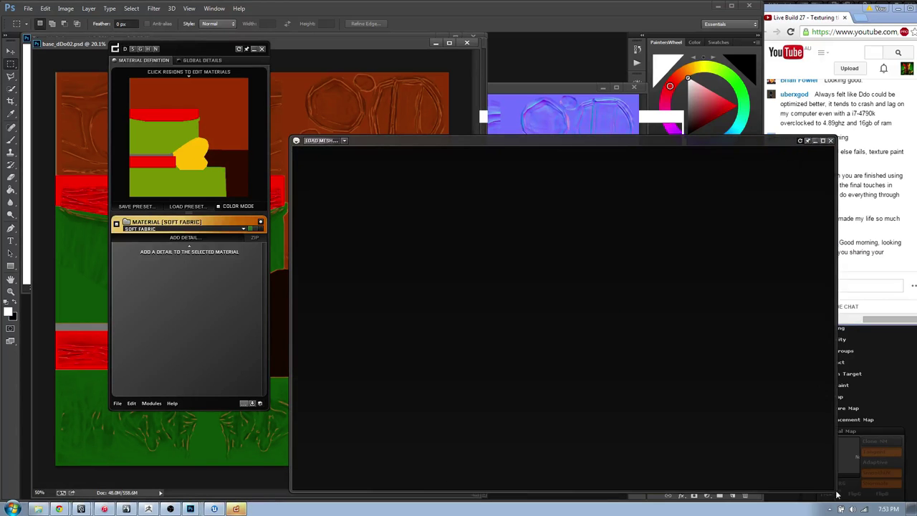
{"action": "left_click_drag", "start_coordinate": [630, 142], "coordinate": [610, 133]}
{"action": "scroll", "coordinate": [566, 259], "scroll_direction": "down", "scroll_amount": 3}
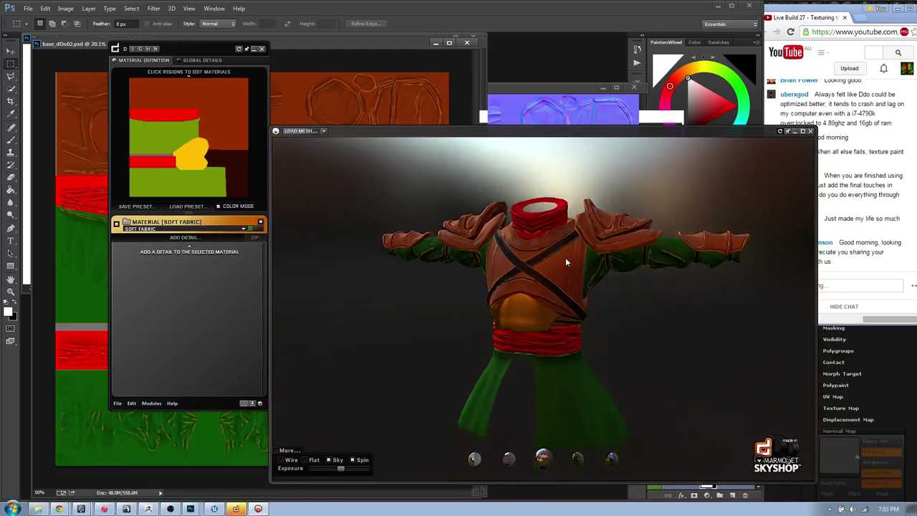
- Examine the recolored green cloth and the surrounding armor in the 3D preview from the front, side and close up
{"action": "left_click_drag", "start_coordinate": [565, 258], "coordinate": [559, 309]}
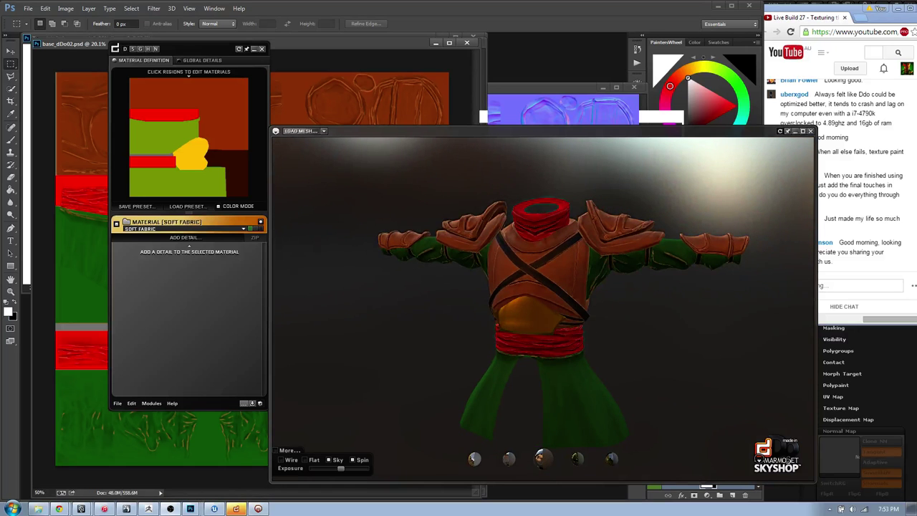
{"action": "left_click_drag", "start_coordinate": [571, 186], "coordinate": [541, 243]}
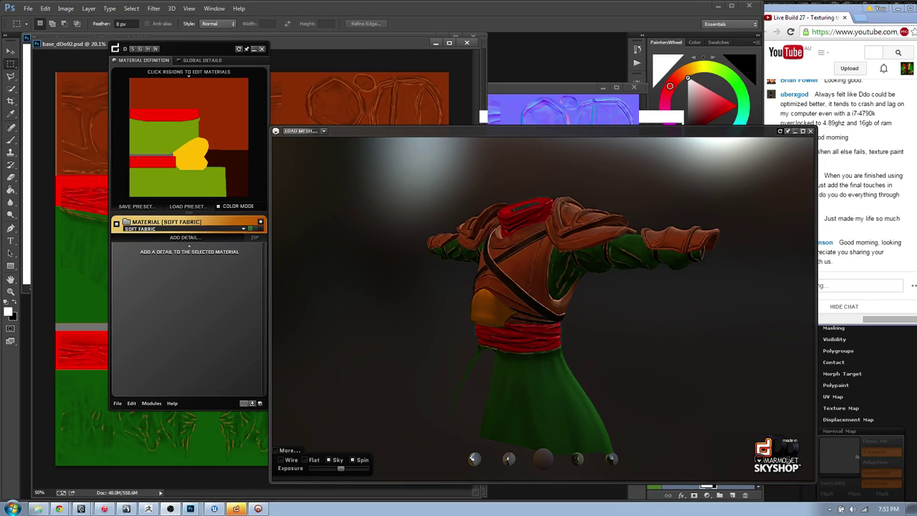
{"action": "left_click_drag", "start_coordinate": [651, 348], "coordinate": [535, 301]}
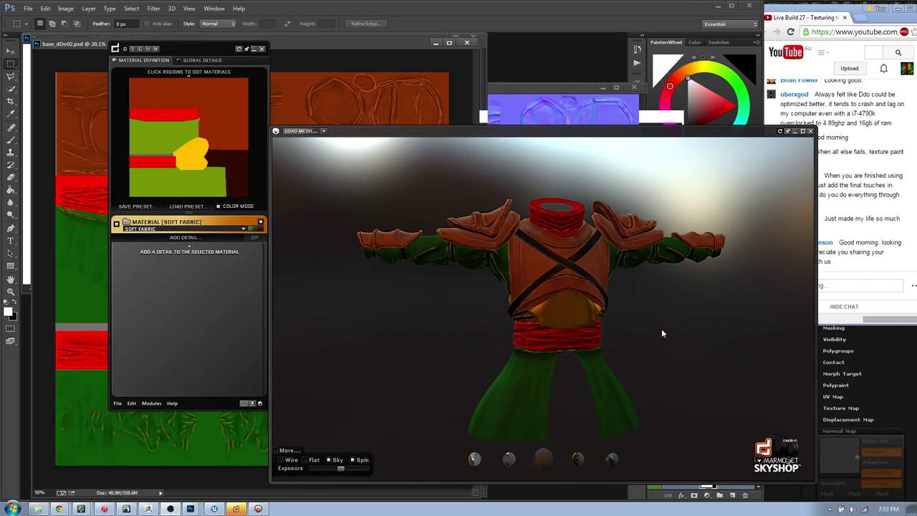
{"action": "left_click_drag", "start_coordinate": [314, 311], "coordinate": [205, 290]}
{"action": "scroll", "coordinate": [633, 287], "scroll_direction": "up", "scroll_amount": 8}
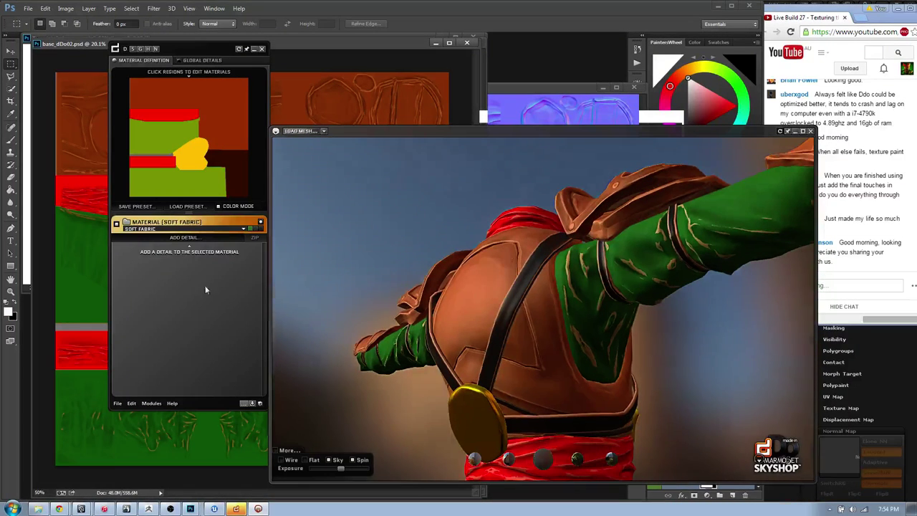
- Select the Dark Leather material region, set its color to dark brown 2c1408, and check the chest straps in the preview
{"action": "left_click", "coordinate": [243, 167]}
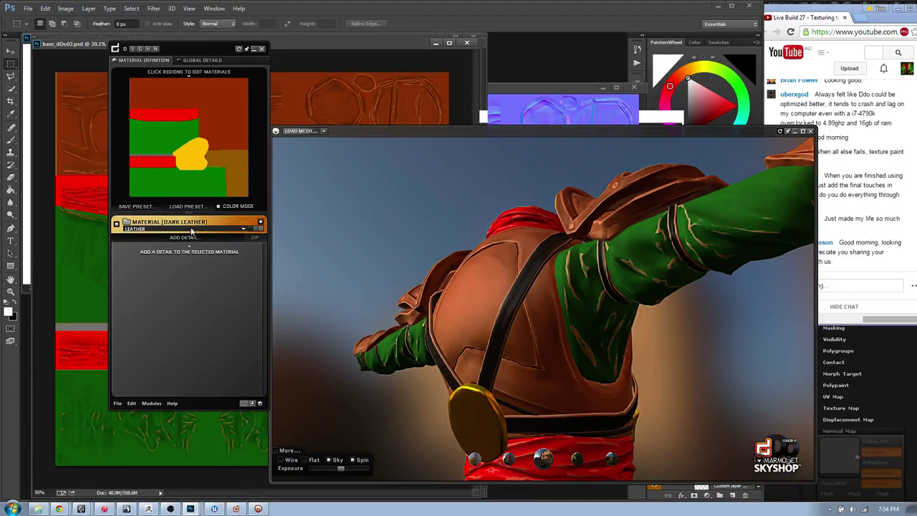
{"action": "left_click", "coordinate": [255, 229]}
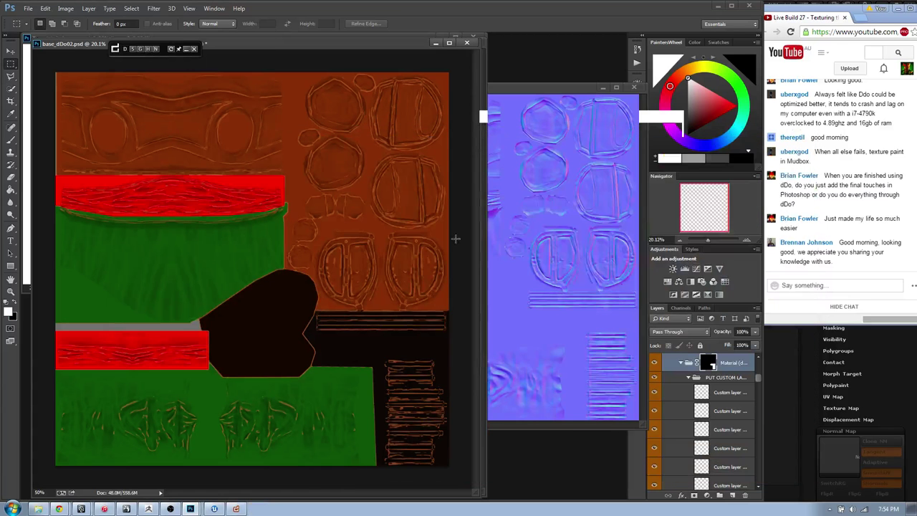
{"action": "left_click_drag", "start_coordinate": [470, 323], "coordinate": [492, 327]}
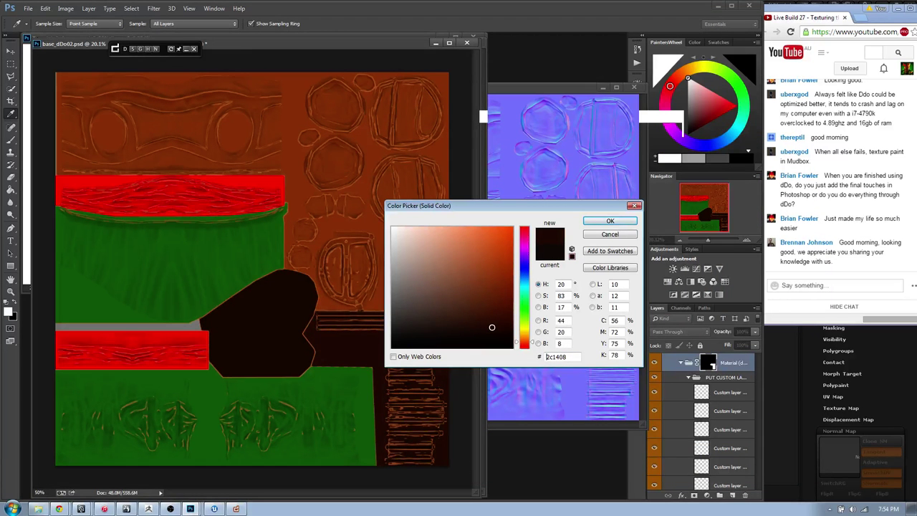
{"action": "left_click", "coordinate": [616, 222]}
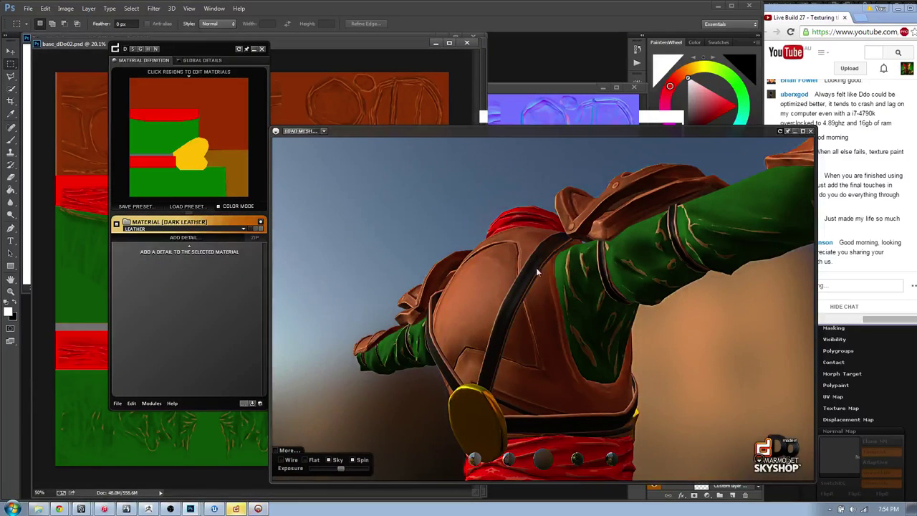
{"action": "left_click_drag", "start_coordinate": [537, 272], "coordinate": [534, 297]}
{"action": "scroll", "coordinate": [553, 316], "scroll_direction": "down", "scroll_amount": 3}
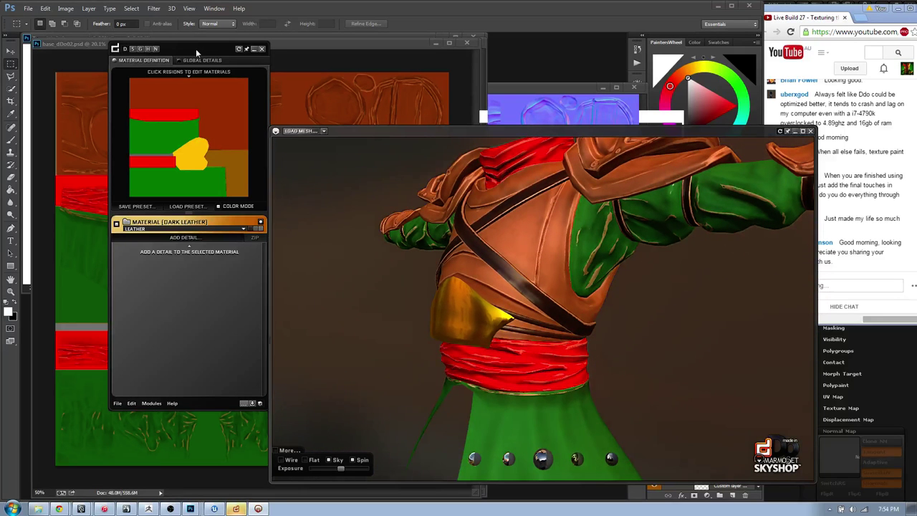
- Delete the Acid Large detail from the first global group in the global details
{"action": "left_click_drag", "start_coordinate": [195, 49], "coordinate": [183, 54]}
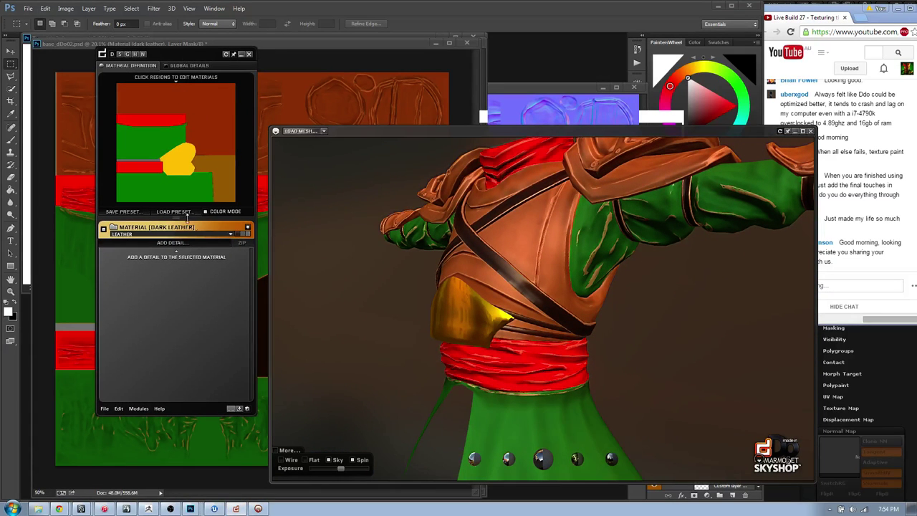
{"action": "left_click", "coordinate": [178, 65]}
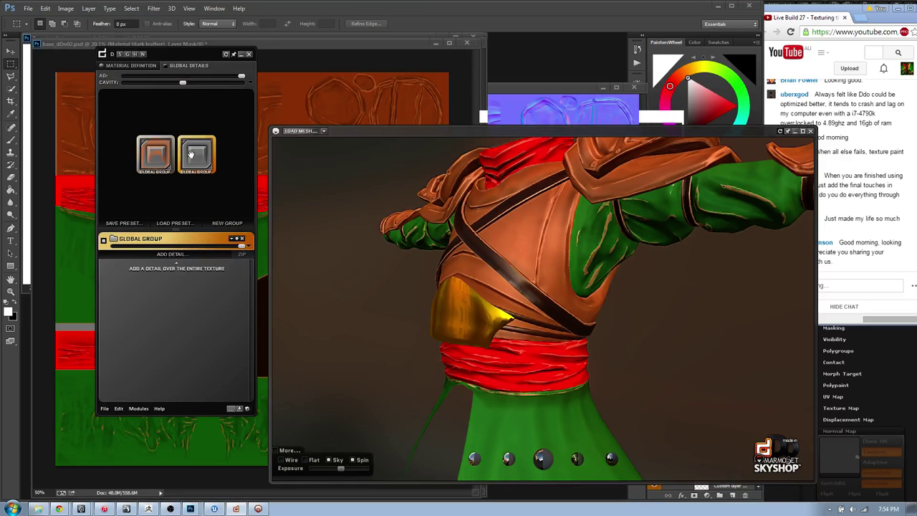
{"action": "left_click", "coordinate": [166, 157]}
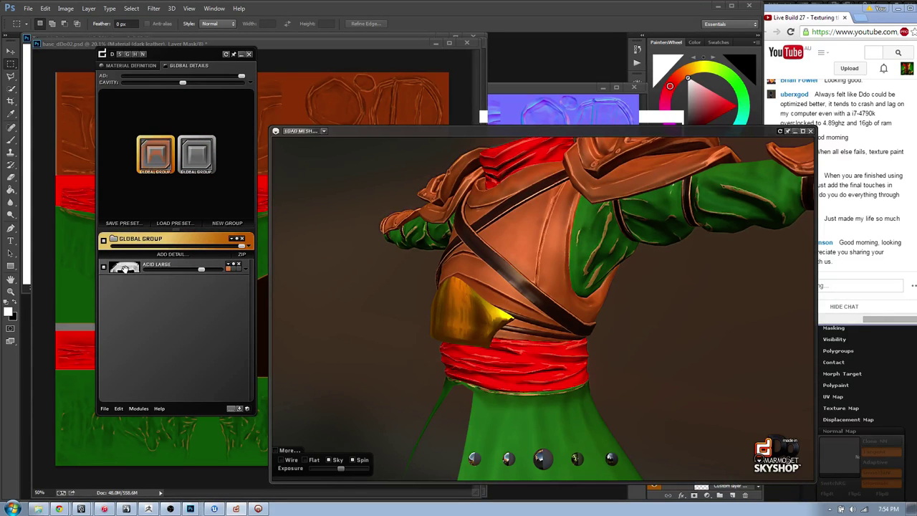
{"action": "left_click", "coordinate": [240, 266]}
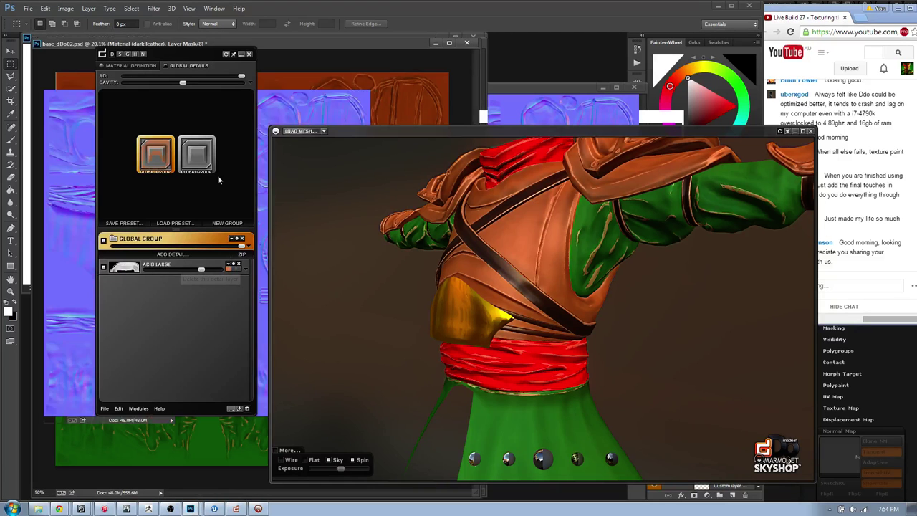
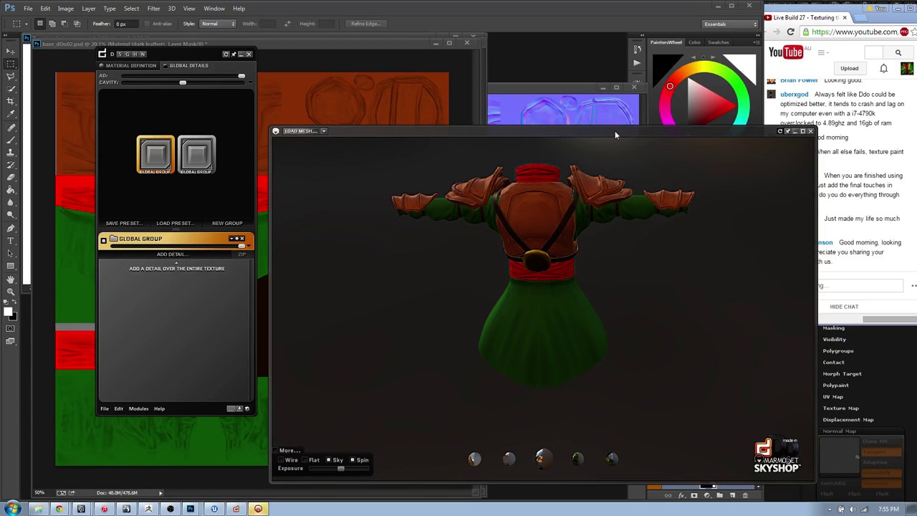
- Examine the outfit without the global edge wear in the 3D preview, from several angles and distances
{"action": "left_click_drag", "start_coordinate": [555, 251], "coordinate": [496, 272]}
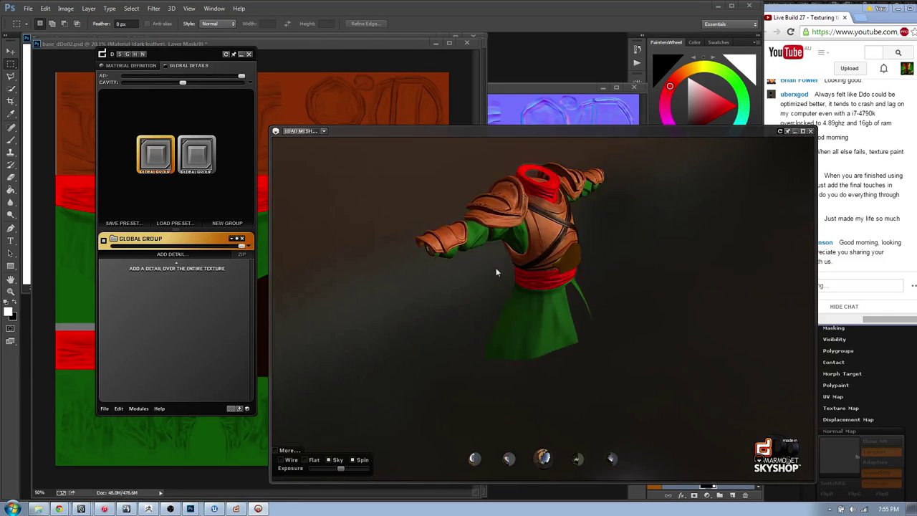
{"action": "middle_click_drag", "start_coordinate": [497, 273], "coordinate": [501, 353]}
{"action": "scroll", "coordinate": [571, 298], "scroll_direction": "up", "scroll_amount": 5}
{"action": "scroll", "coordinate": [565, 286], "scroll_direction": "down", "scroll_amount": 3}
{"action": "mouse_move", "coordinate": [563, 285]}
{"action": "left_mouse_down"}
{"action": "mouse_move", "coordinate": [546, 301]}
{"action": "mouse_move", "coordinate": [553, 286]}
{"action": "left_mouse_up"}
{"action": "scroll", "coordinate": [556, 296], "scroll_direction": "up", "scroll_amount": 5}
{"action": "scroll", "coordinate": [560, 307], "scroll_direction": "down", "scroll_amount": 5}
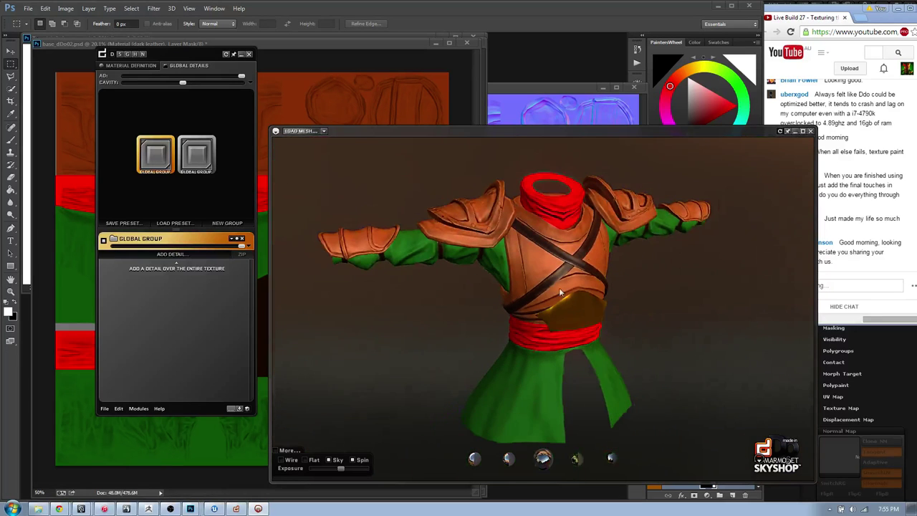
- Select the orange Leather material region and add an Acid detail to it with the default edge settings
{"action": "left_click_drag", "start_coordinate": [556, 130], "coordinate": [575, 143]}
{"action": "left_click_drag", "start_coordinate": [121, 55], "coordinate": [117, 54]}
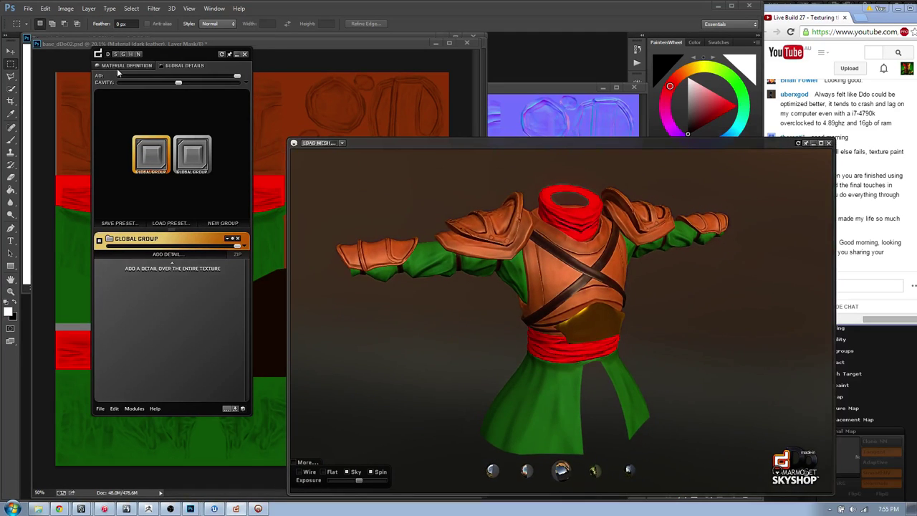
{"action": "left_click", "coordinate": [117, 69]}
{"action": "left_click", "coordinate": [204, 104]}
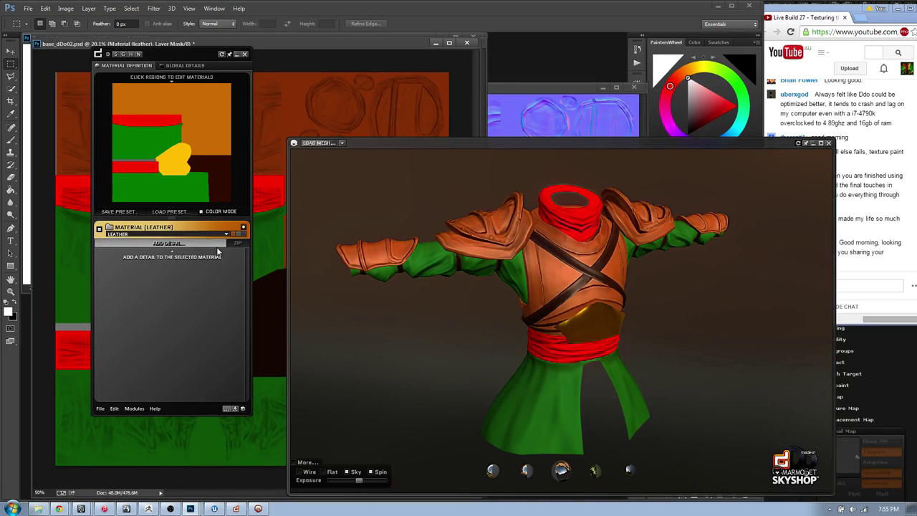
{"action": "left_click", "coordinate": [172, 244]}
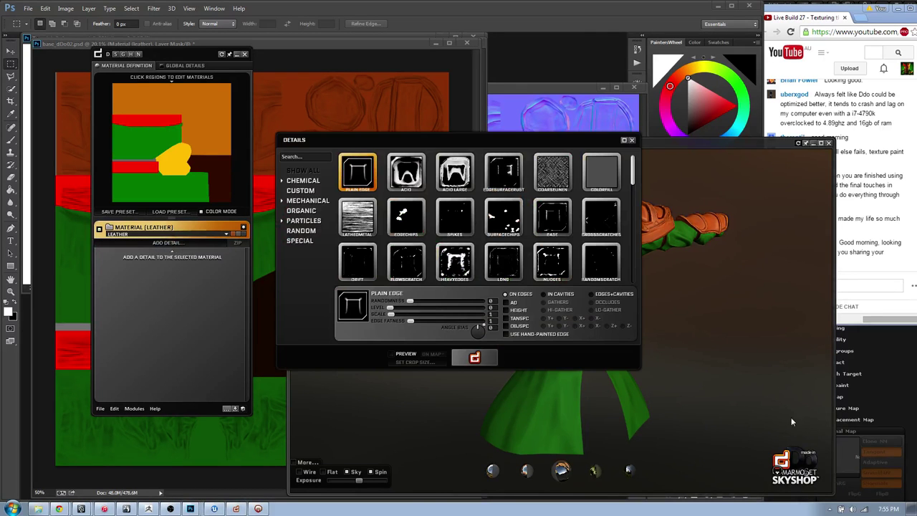
{"action": "left_click", "coordinate": [830, 143]}
{"action": "left_click_drag", "start_coordinate": [501, 137], "coordinate": [496, 120]}
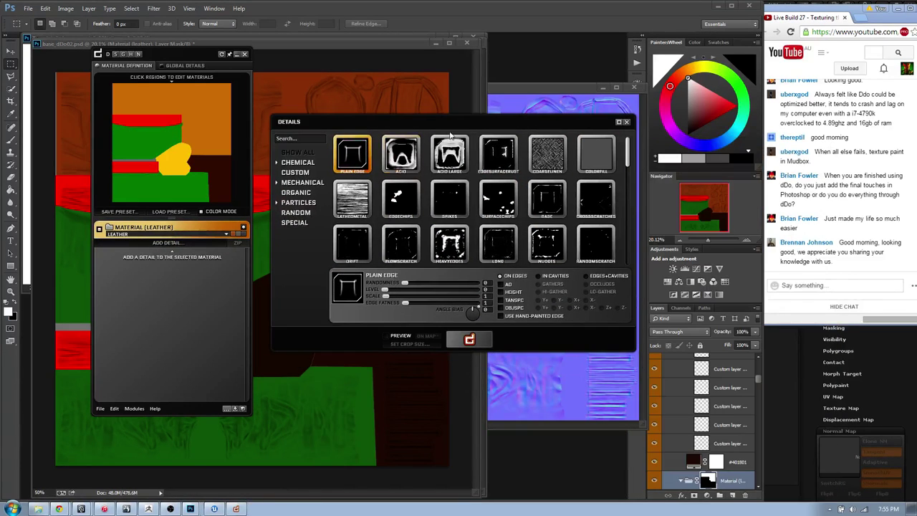
{"action": "left_click", "coordinate": [400, 160]}
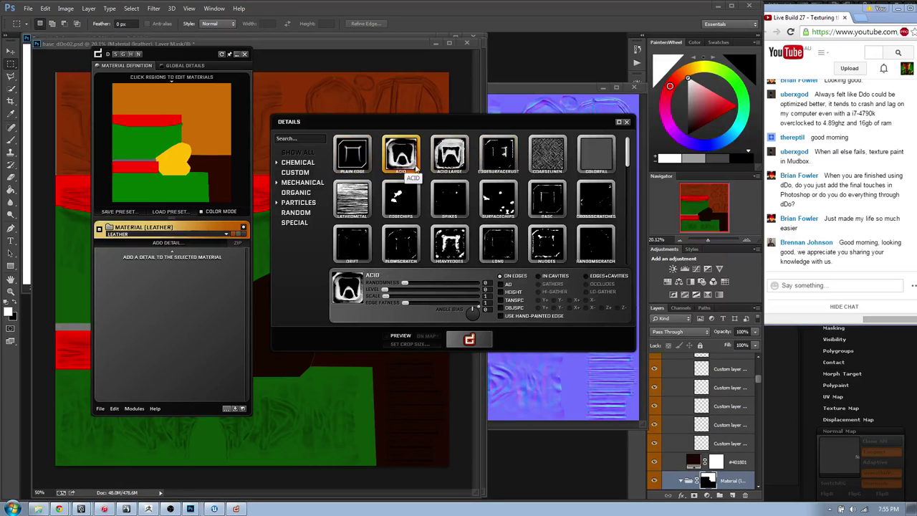
{"action": "left_click", "coordinate": [469, 341]}
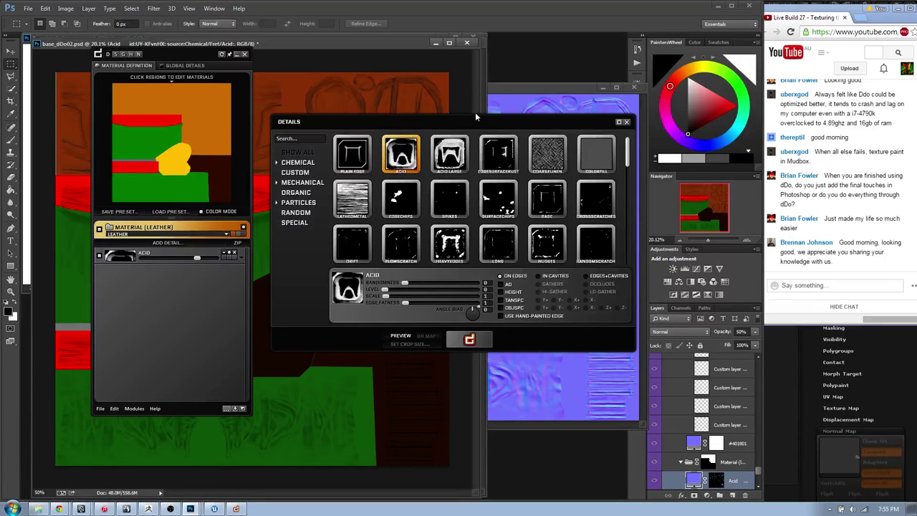
{"action": "left_click", "coordinate": [625, 122]}
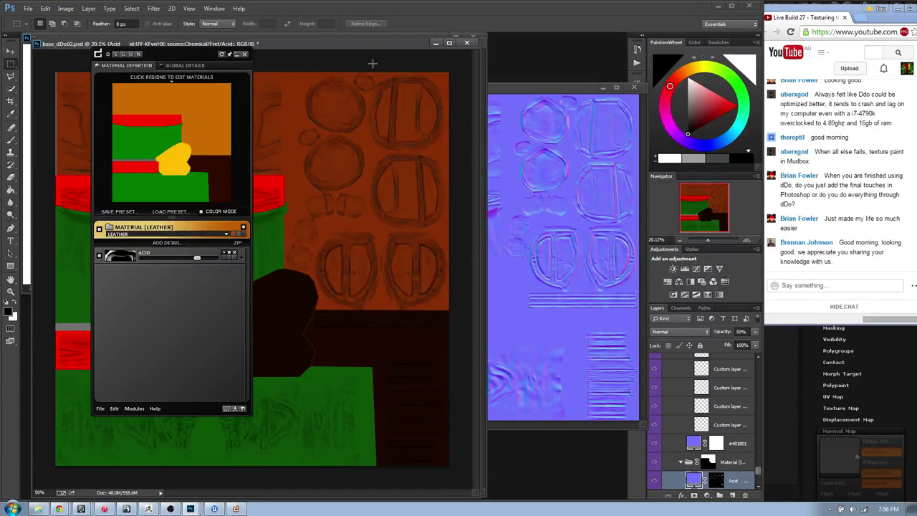
- Recolor the Leather material's Acid detail to orange-brown c56b39 and check the armor edges in the 3D preview
{"action": "left_click_drag", "start_coordinate": [183, 61], "coordinate": [159, 65]}
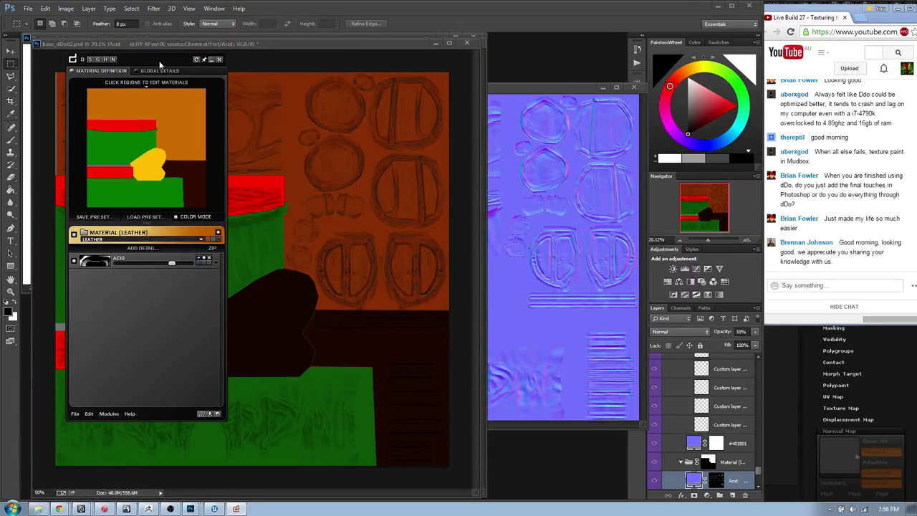
{"action": "left_click", "coordinate": [198, 265]}
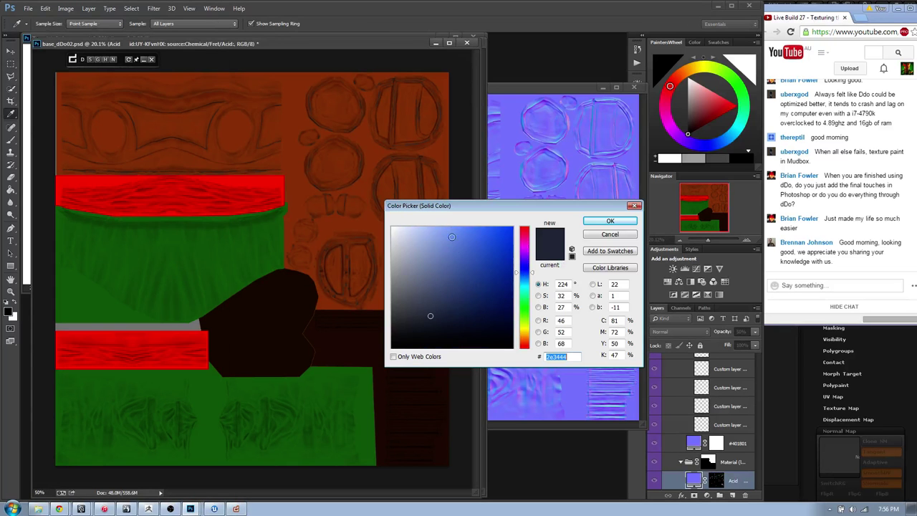
{"action": "left_click", "coordinate": [526, 334]}
{"action": "mouse_move", "coordinate": [480, 304]}
{"action": "left_mouse_down"}
{"action": "mouse_move", "coordinate": [440, 255]}
{"action": "mouse_move", "coordinate": [458, 283]}
{"action": "mouse_move", "coordinate": [494, 274]}
{"action": "mouse_move", "coordinate": [477, 253]}
{"action": "left_mouse_up"}
{"action": "left_click", "coordinate": [434, 147]}
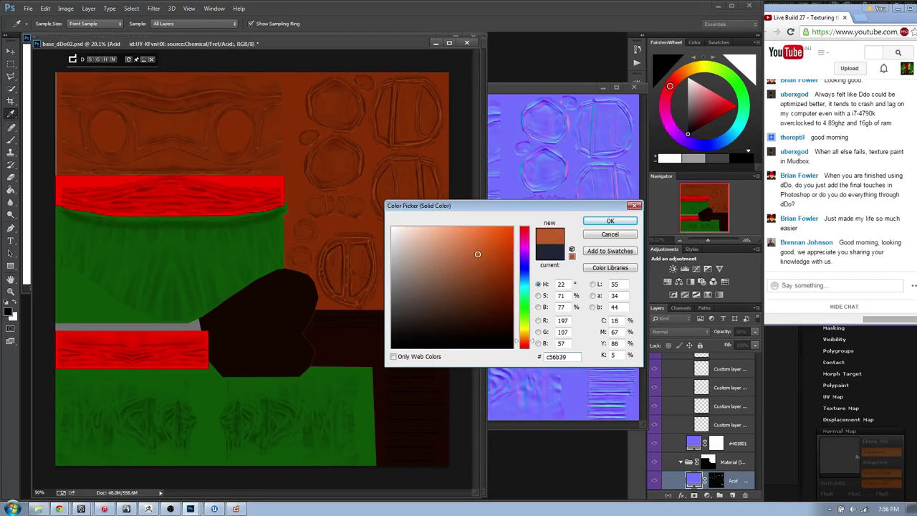
{"action": "left_click", "coordinate": [610, 222]}
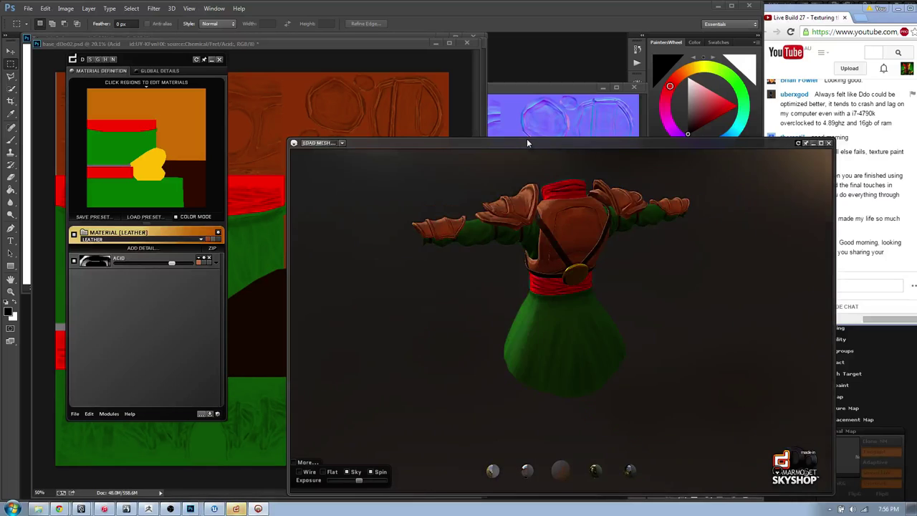
{"action": "left_click_drag", "start_coordinate": [520, 236], "coordinate": [660, 248]}
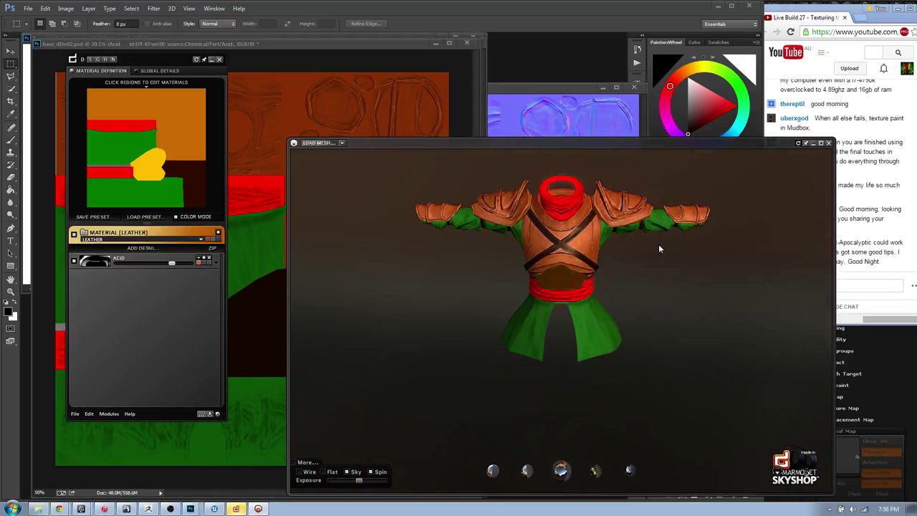
- Examine the leather armor's orange-brown edge wear in the 3D preview from several angles and distances
{"action": "scroll", "coordinate": [599, 239], "scroll_direction": "down", "scroll_amount": 3}
{"action": "scroll", "coordinate": [595, 233], "scroll_direction": "up", "scroll_amount": 5}
{"action": "middle_click_drag", "start_coordinate": [594, 230], "coordinate": [583, 265]}
{"action": "scroll", "coordinate": [584, 267], "scroll_direction": "up", "scroll_amount": 5}
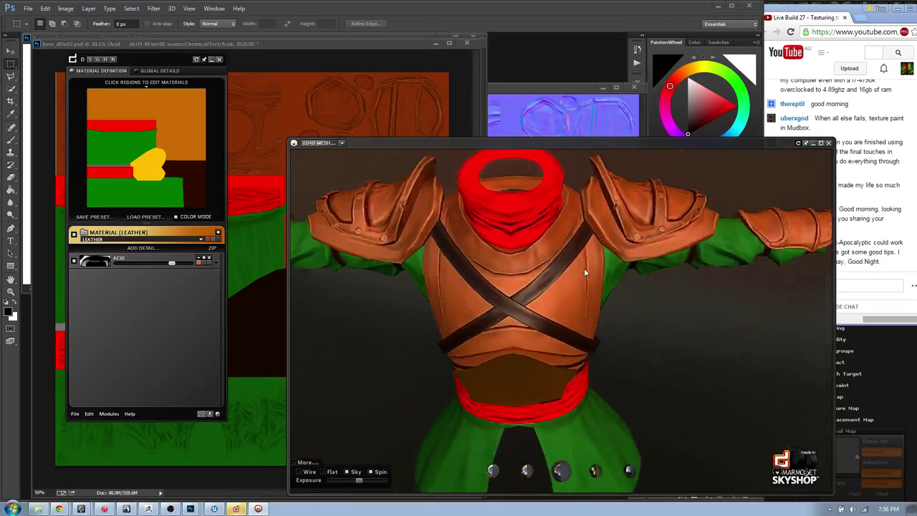
{"action": "left_click_drag", "start_coordinate": [582, 262], "coordinate": [611, 122]}
{"action": "scroll", "coordinate": [563, 255], "scroll_direction": "down", "scroll_amount": 3}
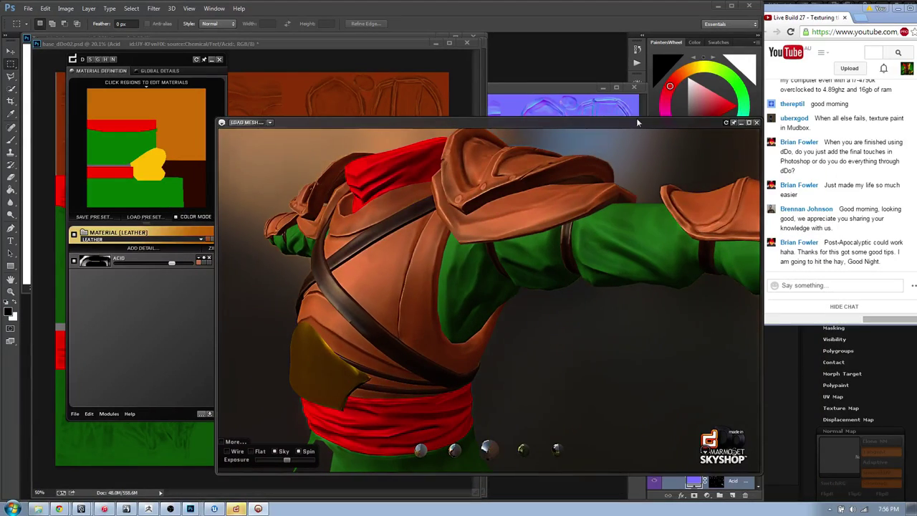
{"action": "left_click_drag", "start_coordinate": [579, 124], "coordinate": [601, 135]}
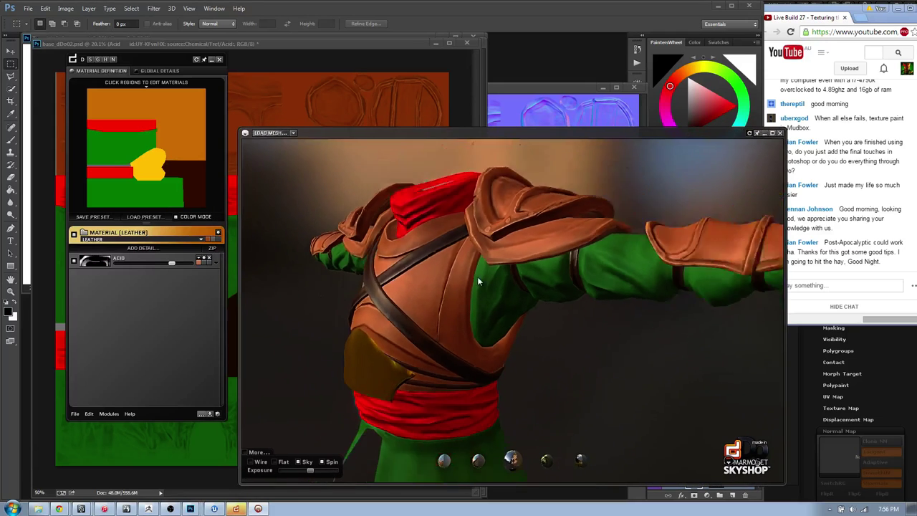
{"action": "left_click_drag", "start_coordinate": [553, 270], "coordinate": [566, 274]}
{"action": "left_click_drag", "start_coordinate": [433, 244], "coordinate": [546, 238]}
{"action": "left_click_drag", "start_coordinate": [380, 135], "coordinate": [378, 137]}
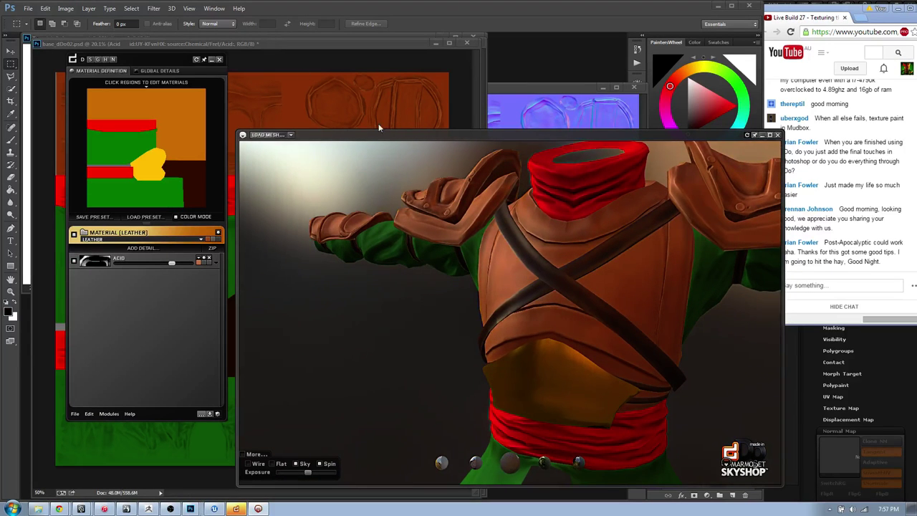
- Move the 3D preview out of the way and display the specular map of the texture document
{"action": "left_click_drag", "start_coordinate": [355, 140], "coordinate": [916, 139]}
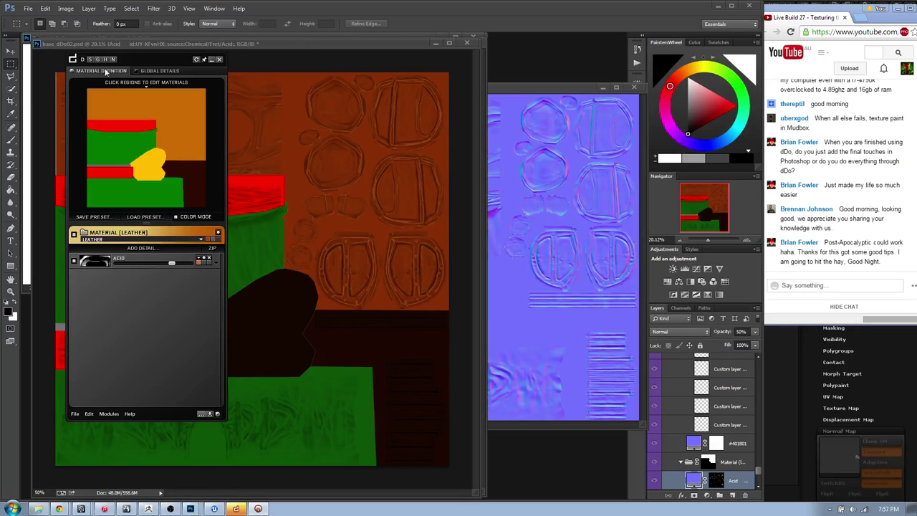
{"action": "left_click_drag", "start_coordinate": [104, 60], "coordinate": [89, 70]}
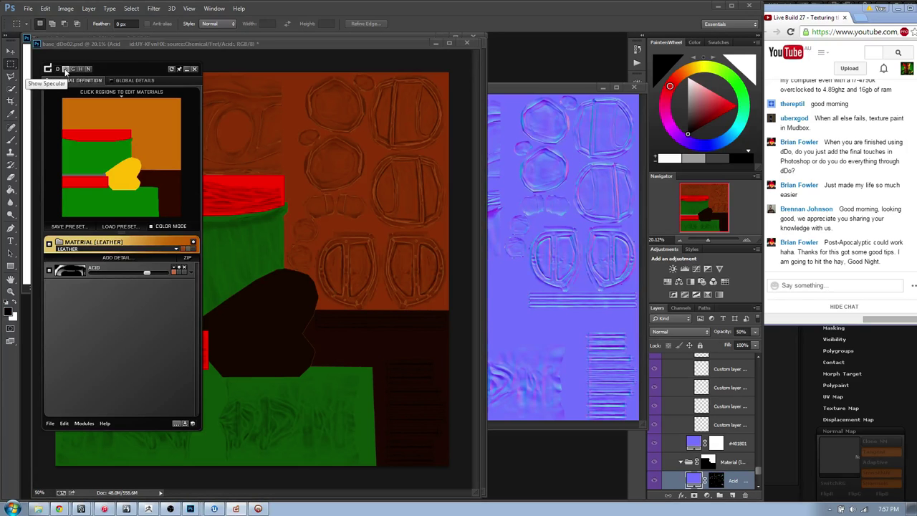
{"action": "left_click", "coordinate": [66, 69]}
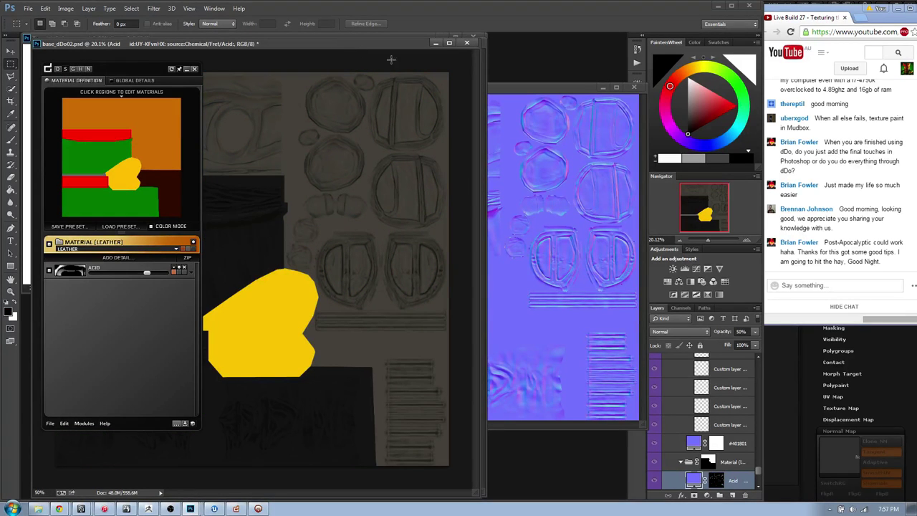
{"action": "mouse_move", "coordinate": [759, 472]}
{"action": "left_mouse_down"}
{"action": "mouse_move", "coordinate": [751, 404]}
{"action": "mouse_move", "coordinate": [756, 473]}
{"action": "left_mouse_up"}
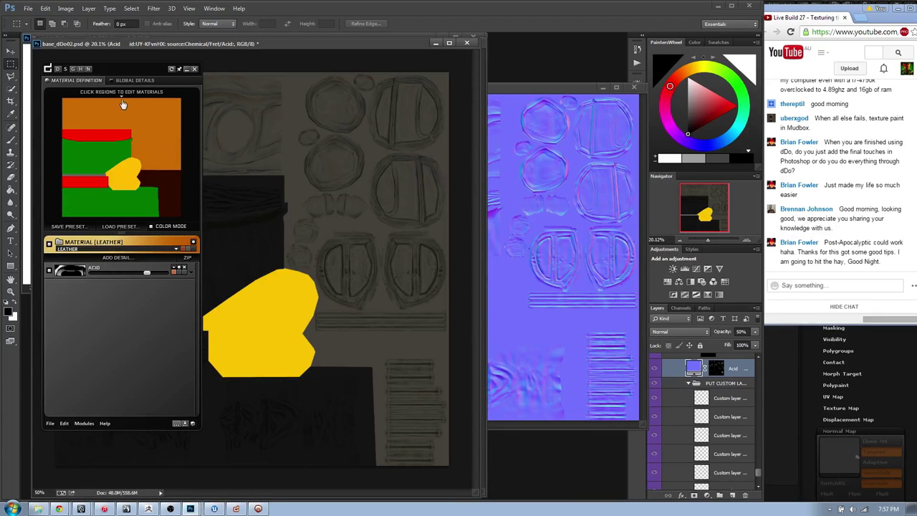
- Select the orange Leather material region and darken its specular color to a dark, nearly neutral gray
{"action": "left_click", "coordinate": [122, 104]}
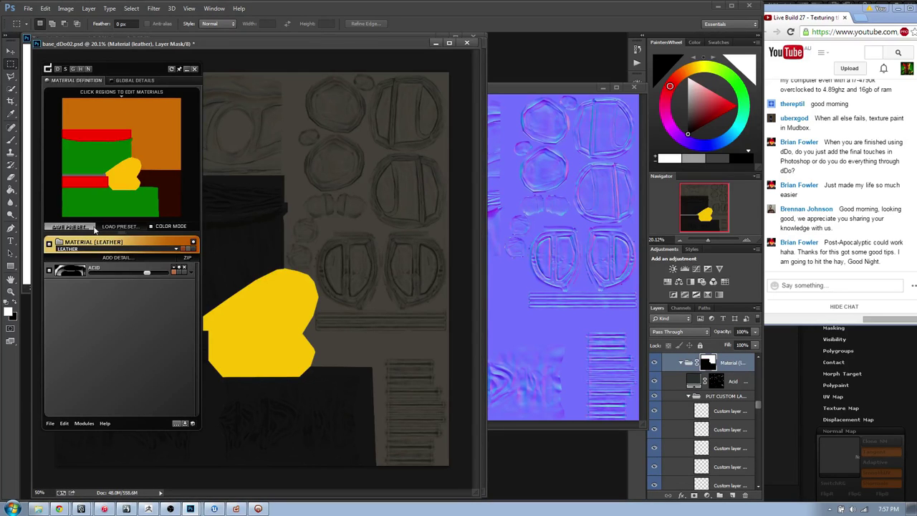
{"action": "left_click", "coordinate": [190, 250]}
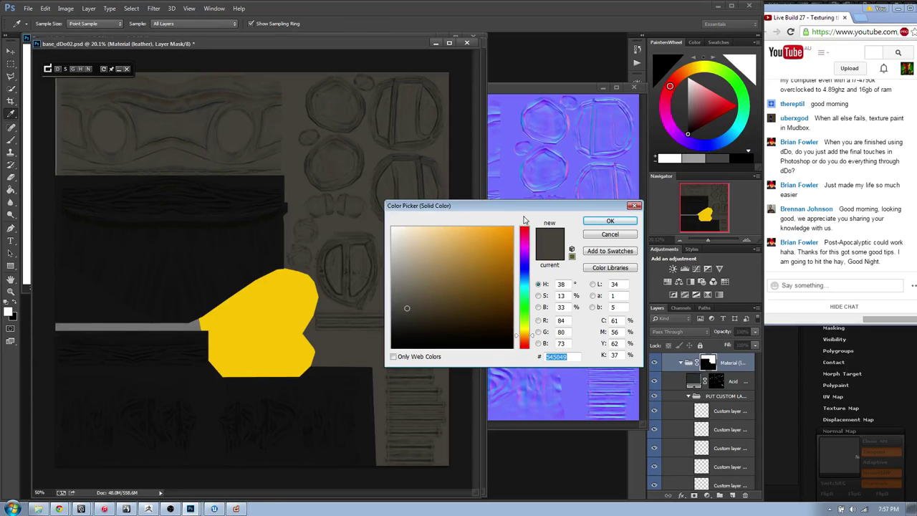
{"action": "left_click", "coordinate": [399, 305]}
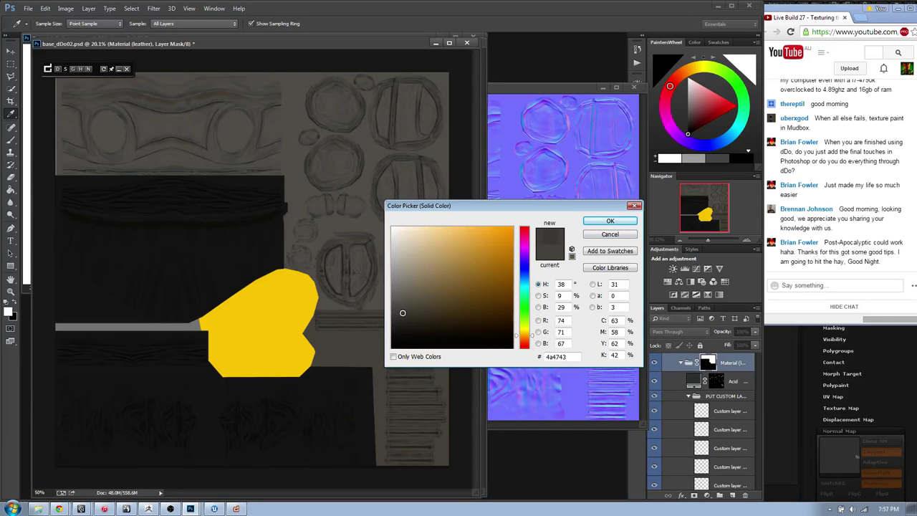
{"action": "left_click", "coordinate": [401, 318]}
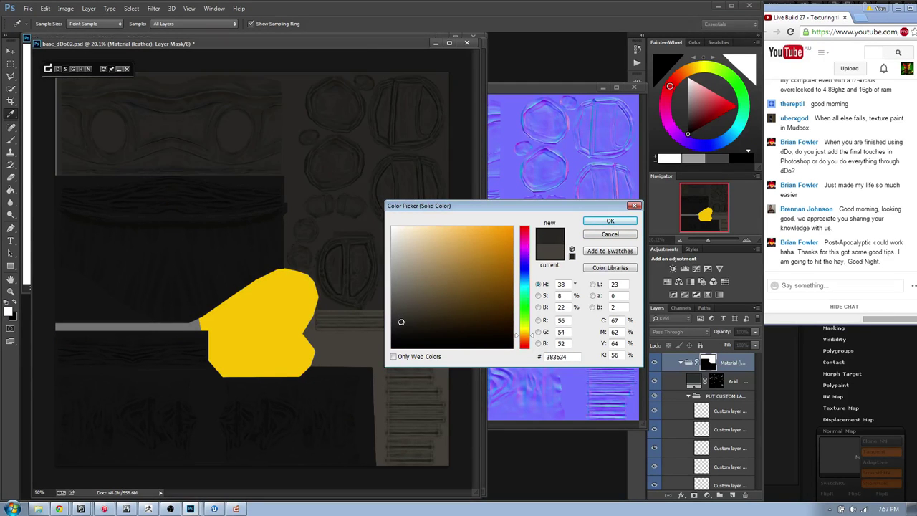
{"action": "left_click_drag", "start_coordinate": [401, 322], "coordinate": [403, 317]}
{"action": "left_click", "coordinate": [609, 222]}
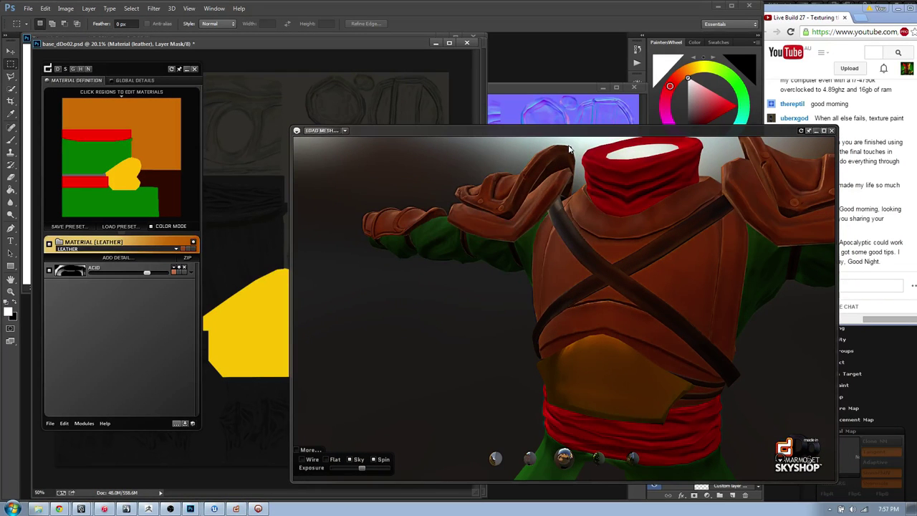
- Compare the whole outfit under different sky lighting environments in the 3D preview, from back and front
{"action": "left_click_drag", "start_coordinate": [668, 284], "coordinate": [472, 305]}
{"action": "scroll", "coordinate": [641, 294], "scroll_direction": "down", "scroll_amount": 6}
{"action": "left_click", "coordinate": [598, 457]}
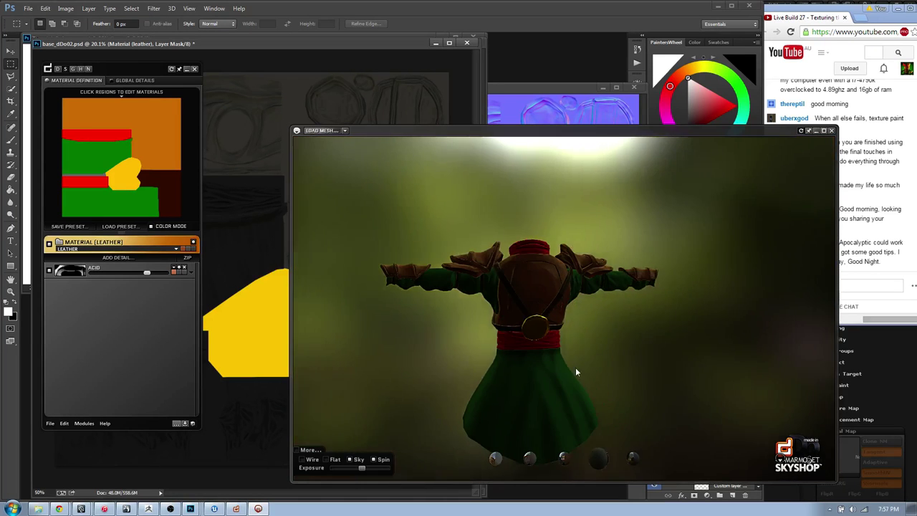
{"action": "left_click_drag", "start_coordinate": [576, 372], "coordinate": [426, 362]}
{"action": "left_click", "coordinate": [630, 460]}
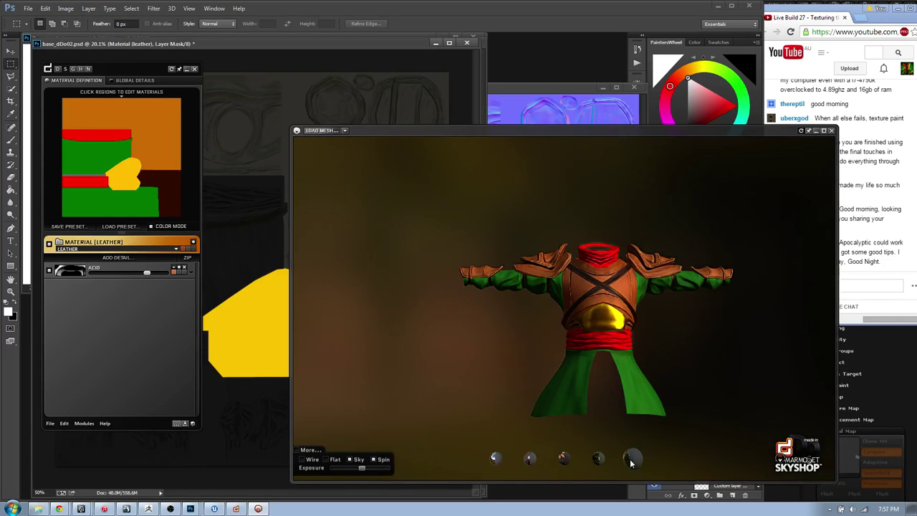
{"action": "left_click", "coordinate": [561, 460]}
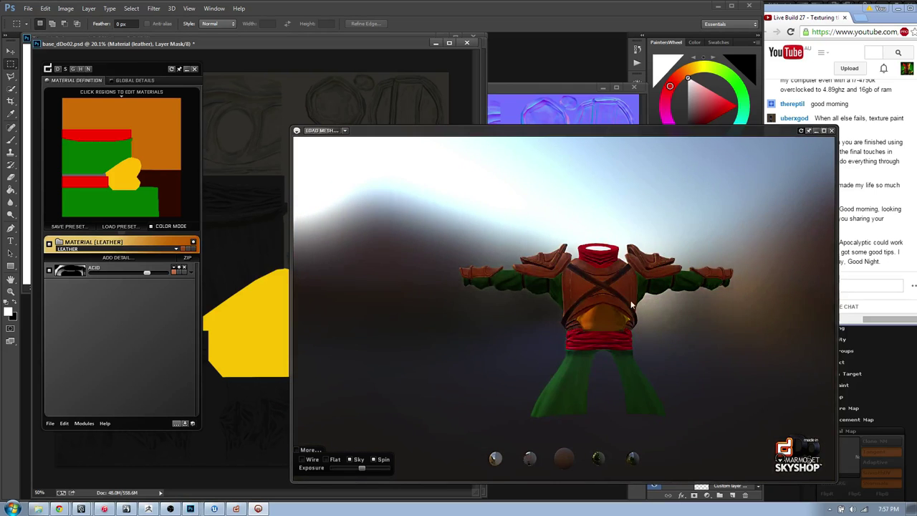
- Examine the leather's specular response in the 3D preview while orbiting around the torso and shoulder armor
{"action": "scroll", "coordinate": [637, 316], "scroll_direction": "up", "scroll_amount": 3}
{"action": "left_click_drag", "start_coordinate": [634, 316], "coordinate": [660, 357]}
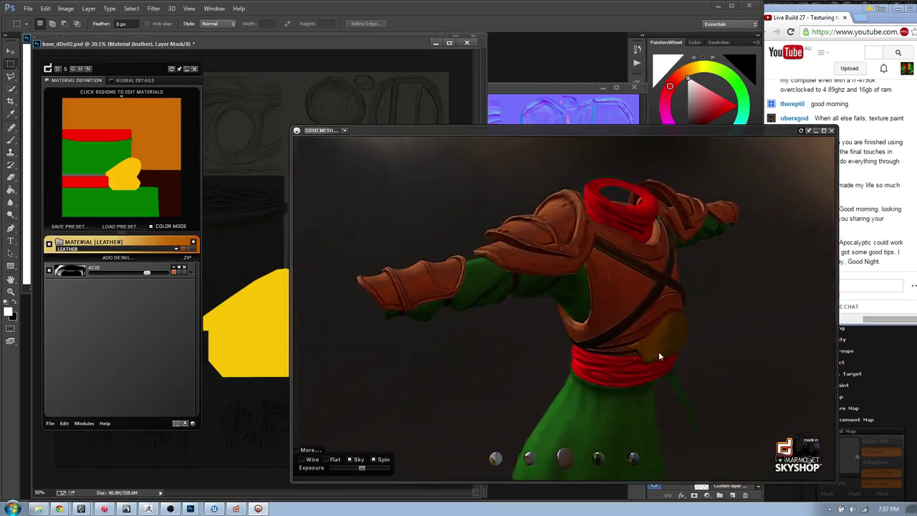
{"action": "middle_click_drag", "start_coordinate": [623, 256], "coordinate": [611, 290]}
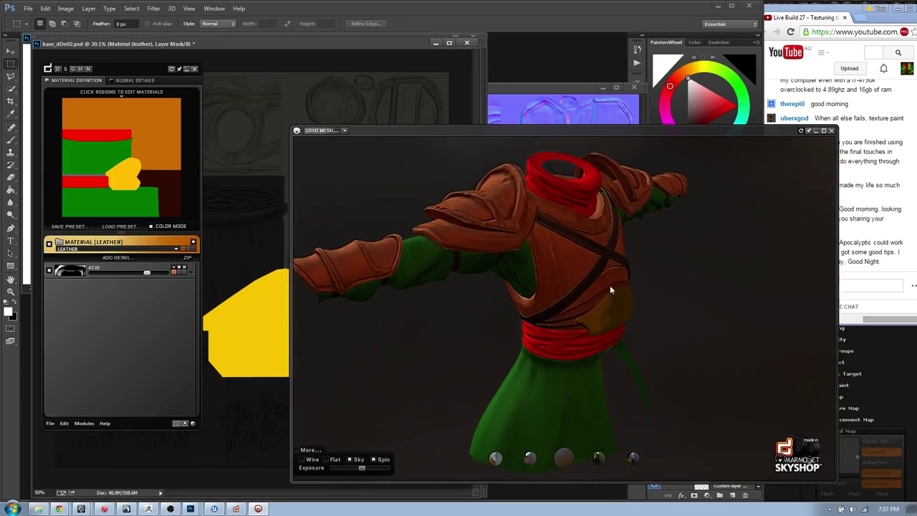
{"action": "left_click_drag", "start_coordinate": [609, 286], "coordinate": [624, 335]}
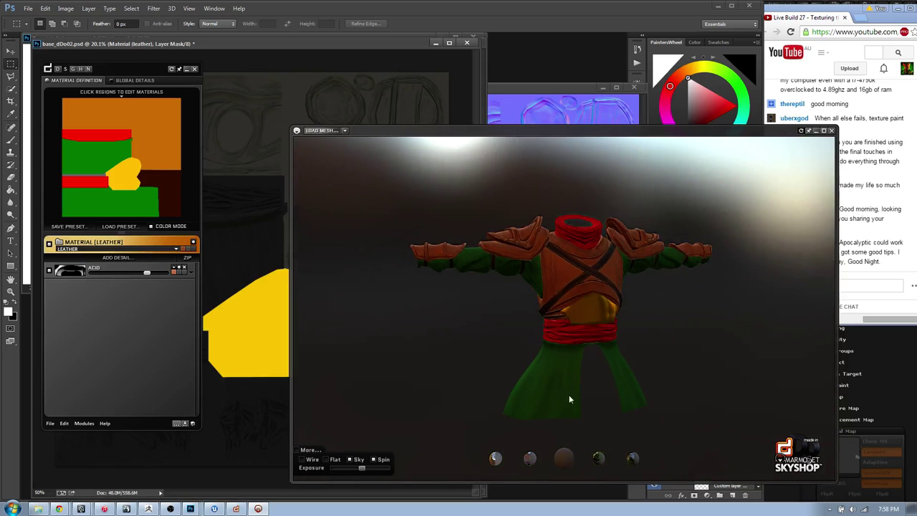
{"action": "left_click_drag", "start_coordinate": [571, 400], "coordinate": [571, 381]}
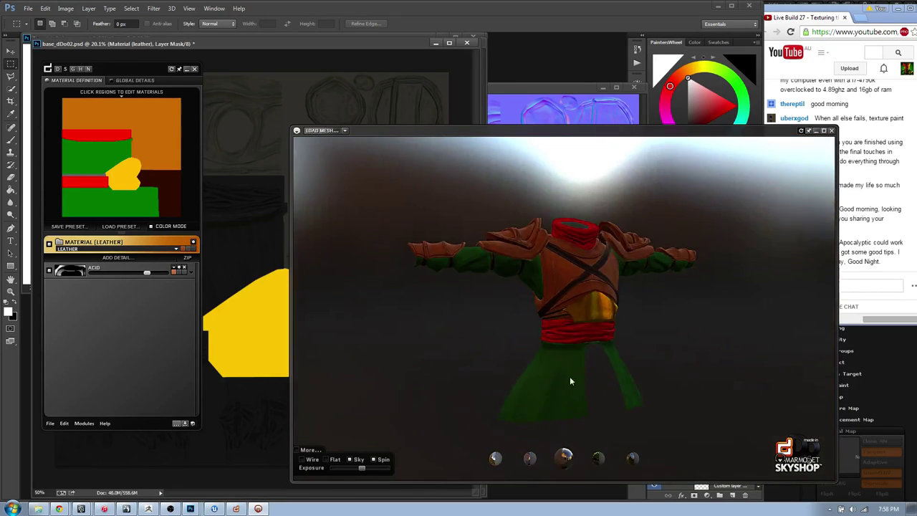
{"action": "left_click_drag", "start_coordinate": [548, 291], "coordinate": [517, 272]}
{"action": "scroll", "coordinate": [538, 282], "scroll_direction": "up", "scroll_amount": 5}
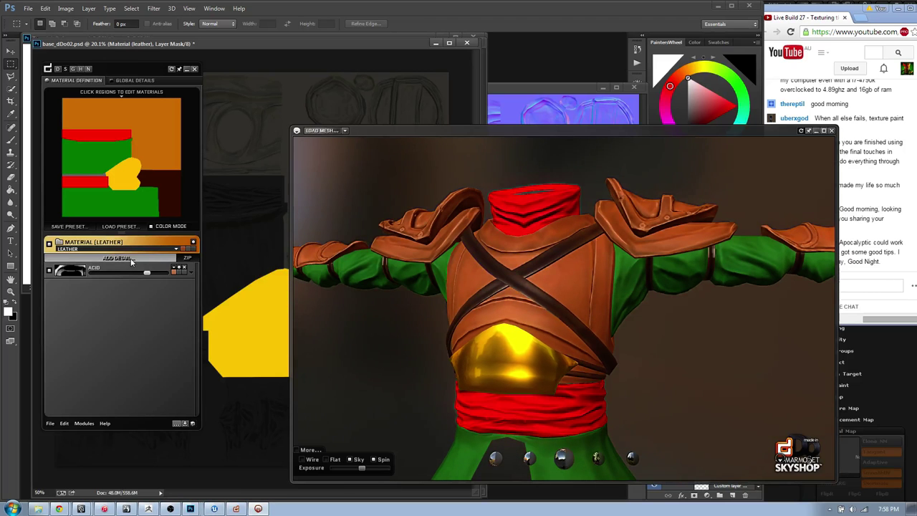
- Add a Dust detail to the Leather material with the default cavity settings
{"action": "left_click", "coordinate": [181, 271]}
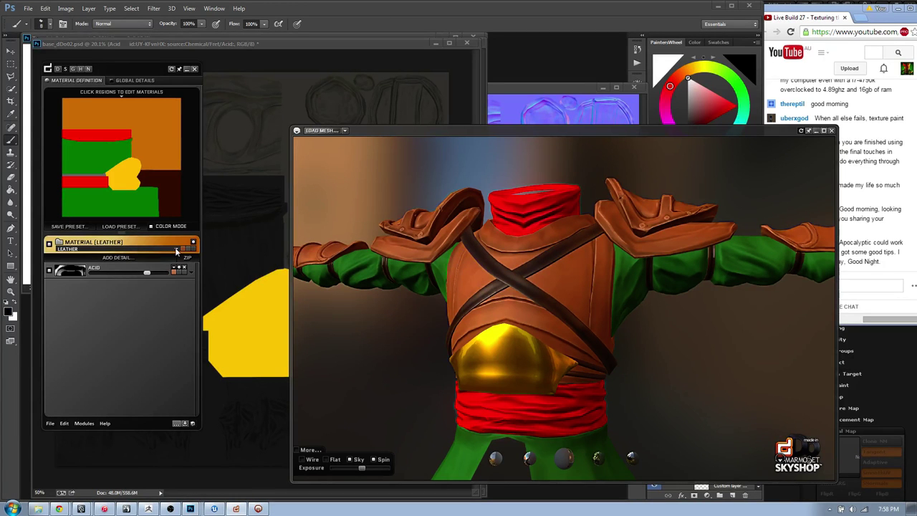
{"action": "left_click", "coordinate": [113, 253]}
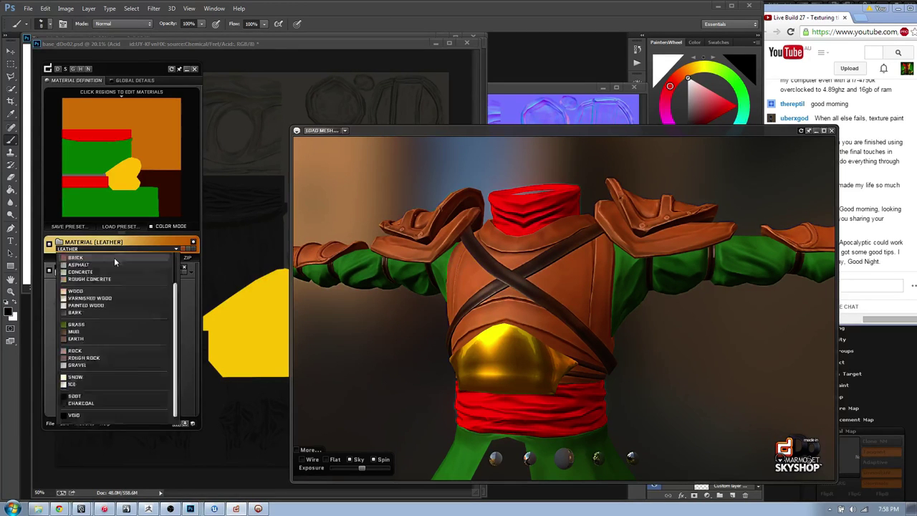
{"action": "left_click", "coordinate": [176, 249]}
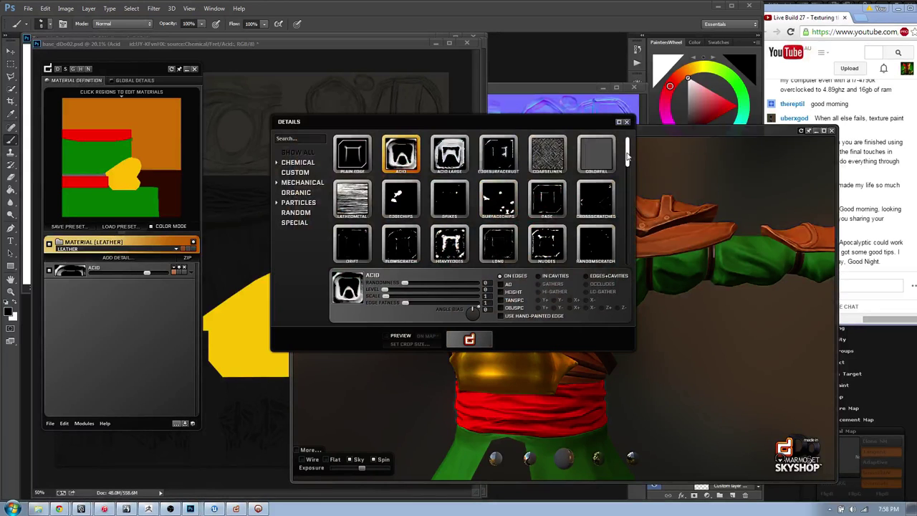
{"action": "left_click_drag", "start_coordinate": [628, 154], "coordinate": [627, 243]}
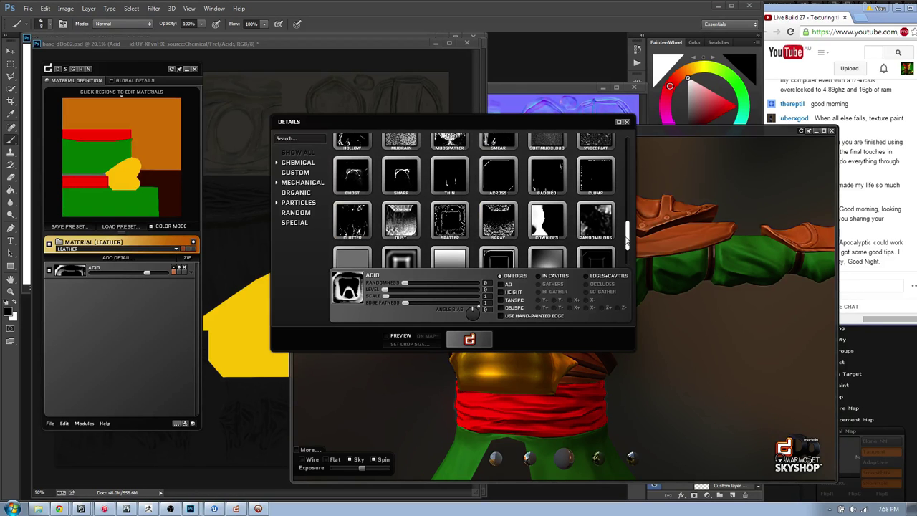
{"action": "left_click", "coordinate": [389, 223]}
{"action": "left_click", "coordinate": [474, 343]}
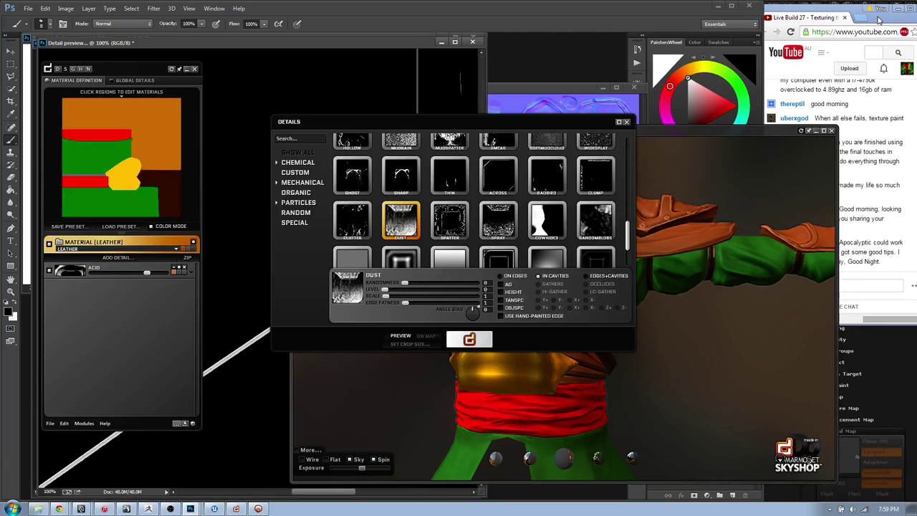
{"action": "left_click", "coordinate": [538, 126]}
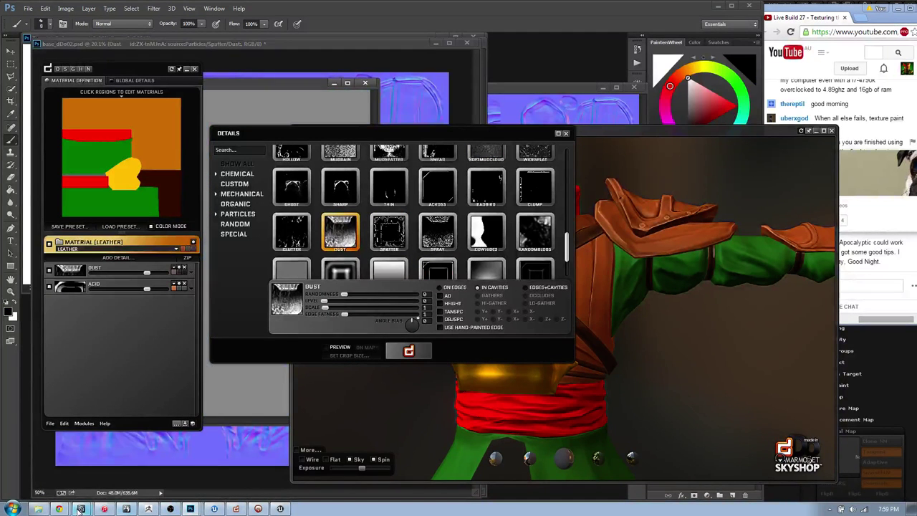
- Switch to the Maya scene of the character and move the detail library down to uncover it
{"action": "mouse_move", "coordinate": [81, 509]}
{"action": "left_click", "coordinate": [71, 476]}
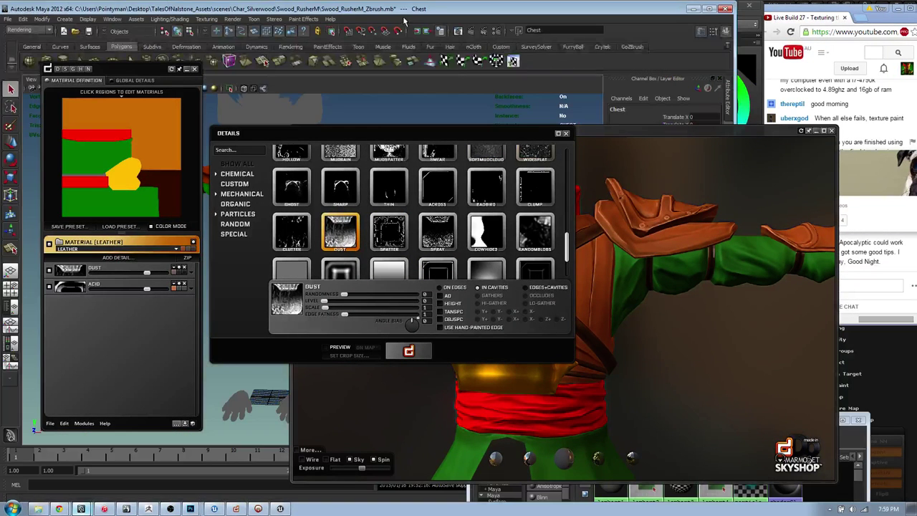
{"action": "mouse_move", "coordinate": [397, 12]}
{"action": "left_mouse_down"}
{"action": "mouse_move", "coordinate": [459, 43]}
{"action": "mouse_move", "coordinate": [401, 24]}
{"action": "mouse_move", "coordinate": [419, 22]}
{"action": "mouse_move", "coordinate": [401, 15]}
{"action": "left_mouse_up"}
{"action": "left_click_drag", "start_coordinate": [326, 134], "coordinate": [321, 156]}
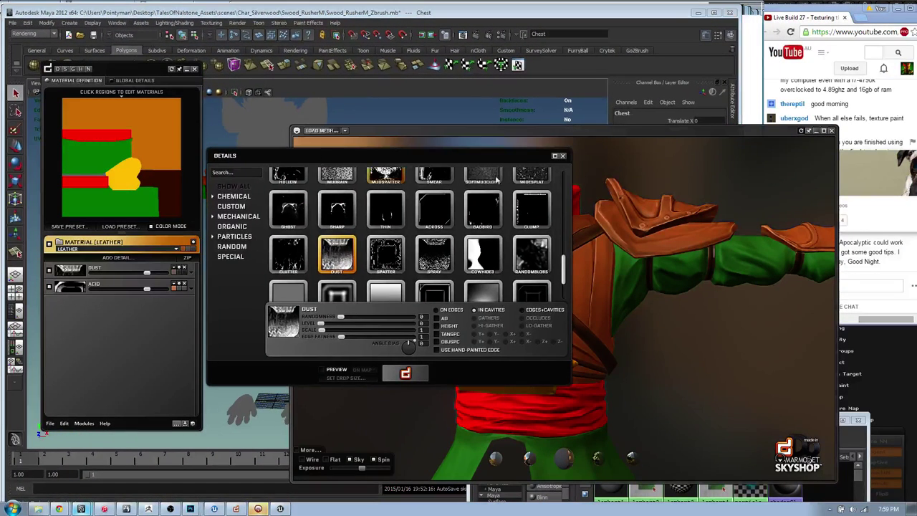
- Close the detail library and switch back to the texture document in Photoshop
{"action": "left_click", "coordinate": [563, 156]}
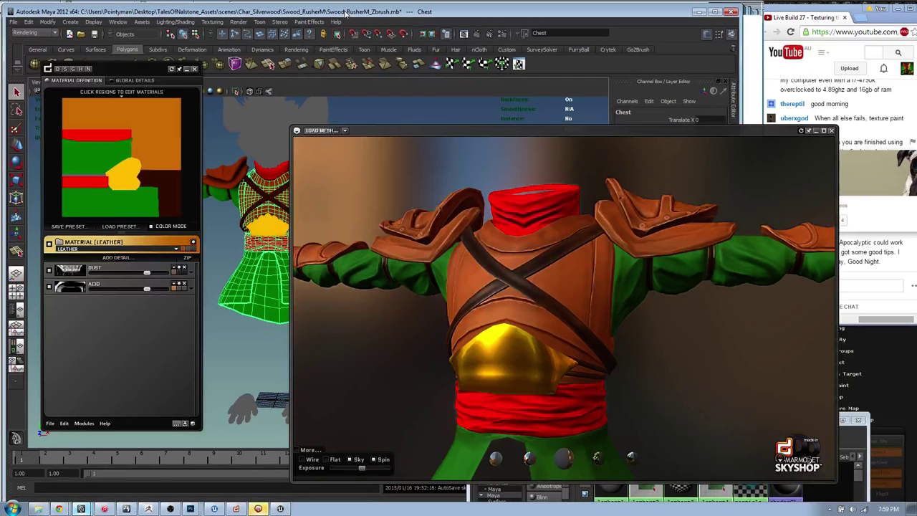
{"action": "key", "text": "alt+Tab"}
{"action": "key", "text": "alt+shift+Tab"}
{"action": "key", "text": "alt+Tab"}
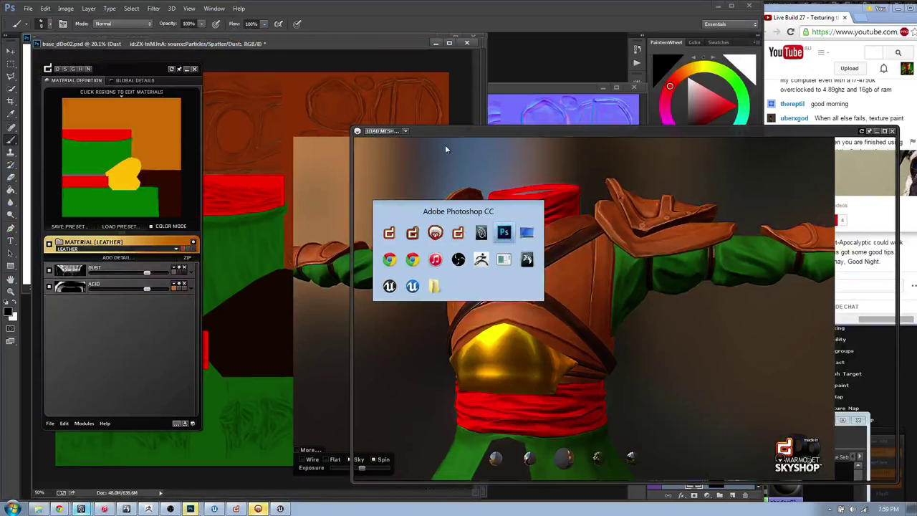
- Inspect the Dust detail on the shoulder and chest leather in the 3D preview
{"action": "left_click_drag", "start_coordinate": [445, 131], "coordinate": [574, 117]}
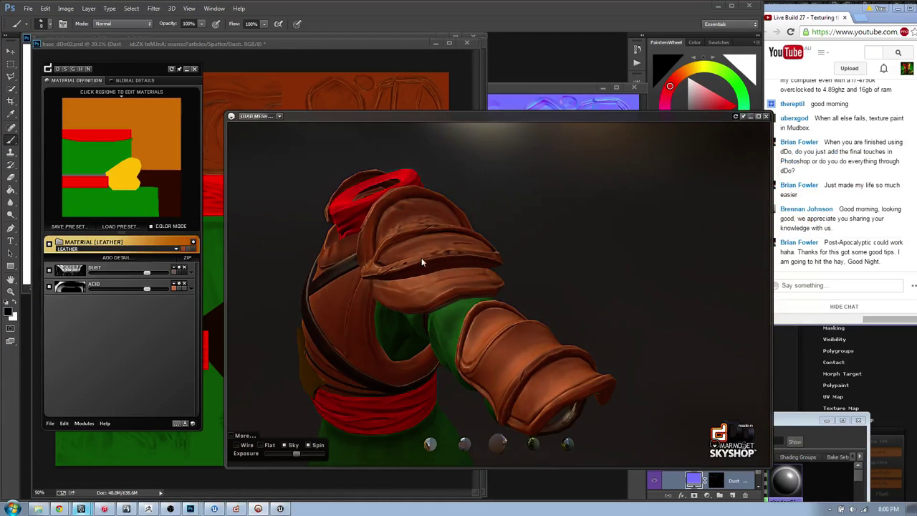
{"action": "left_click_drag", "start_coordinate": [423, 261], "coordinate": [415, 131]}
{"action": "scroll", "coordinate": [441, 302], "scroll_direction": "up", "scroll_amount": 5}
{"action": "scroll", "coordinate": [441, 297], "scroll_direction": "down", "scroll_amount": 3}
{"action": "scroll", "coordinate": [441, 294], "scroll_direction": "down", "scroll_amount": 2}
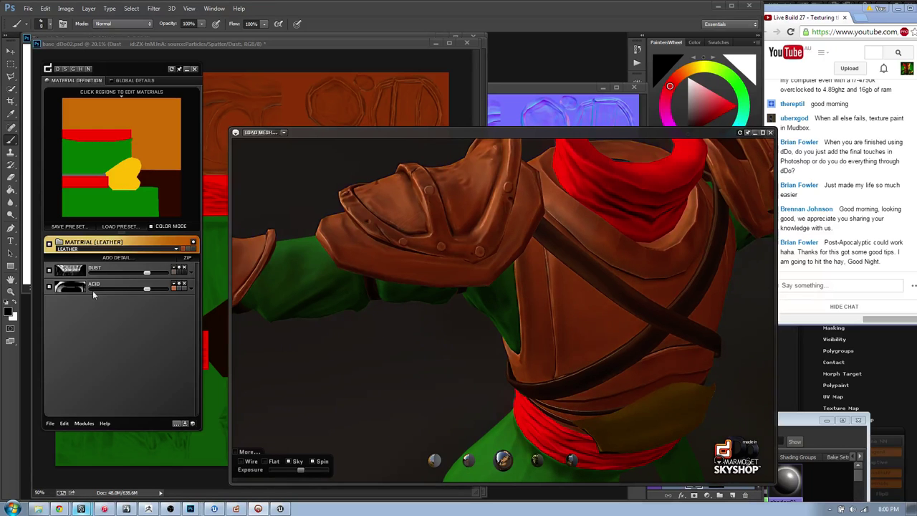
- Recolor the Leather material's Dust detail to a very dark brown, 1d0b00
{"action": "left_click_drag", "start_coordinate": [340, 134], "coordinate": [525, 246]}
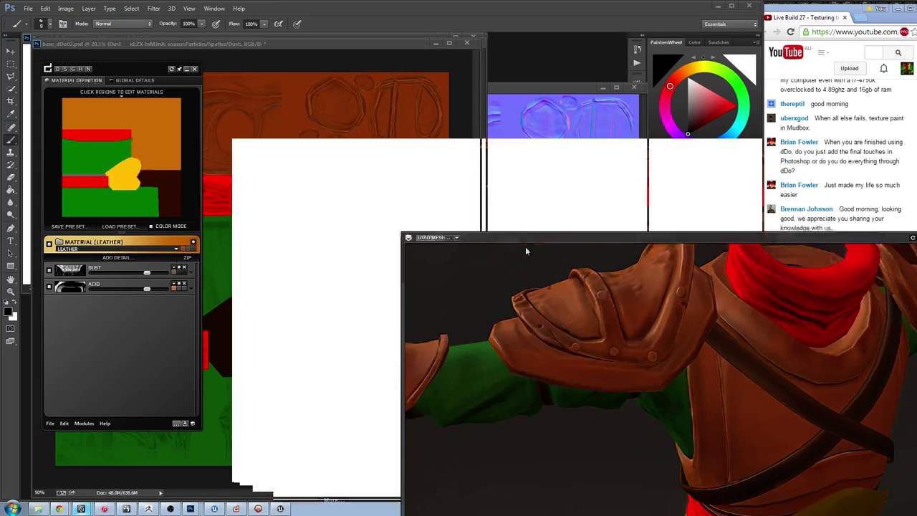
{"action": "left_click", "coordinate": [173, 274]}
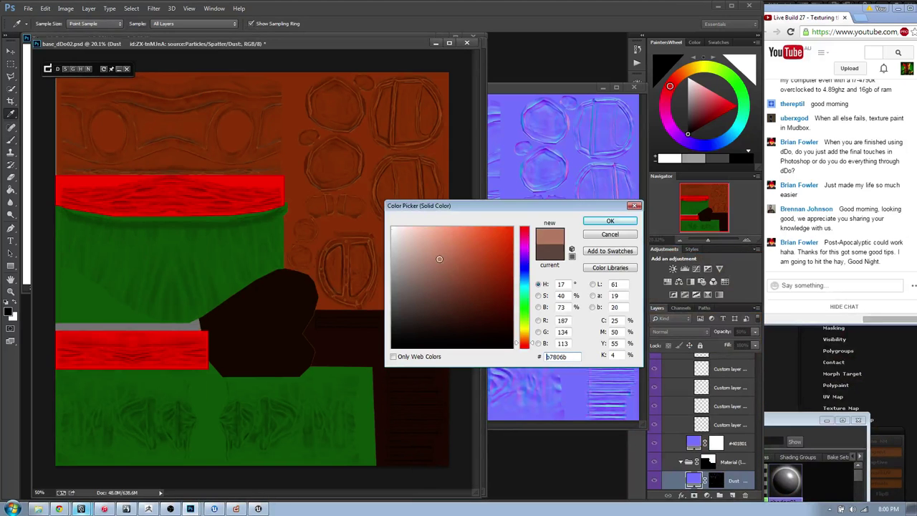
{"action": "type", "text": "ffc8b3"}
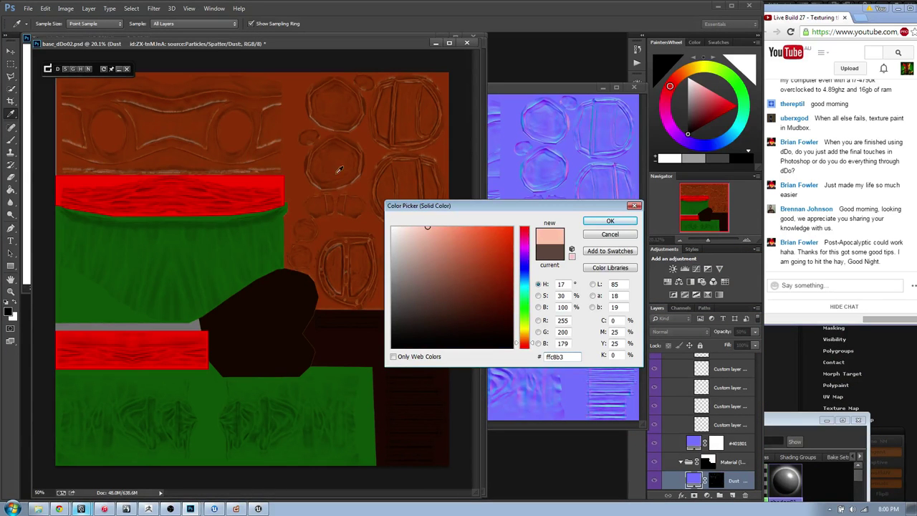
{"action": "left_click", "coordinate": [293, 116]}
{"action": "mouse_move", "coordinate": [492, 281]}
{"action": "left_mouse_down"}
{"action": "mouse_move", "coordinate": [457, 252]}
{"action": "mouse_move", "coordinate": [461, 235]}
{"action": "mouse_move", "coordinate": [456, 249]}
{"action": "mouse_move", "coordinate": [483, 334]}
{"action": "mouse_move", "coordinate": [526, 344]}
{"action": "left_mouse_up"}
{"action": "left_click", "coordinate": [529, 335]}
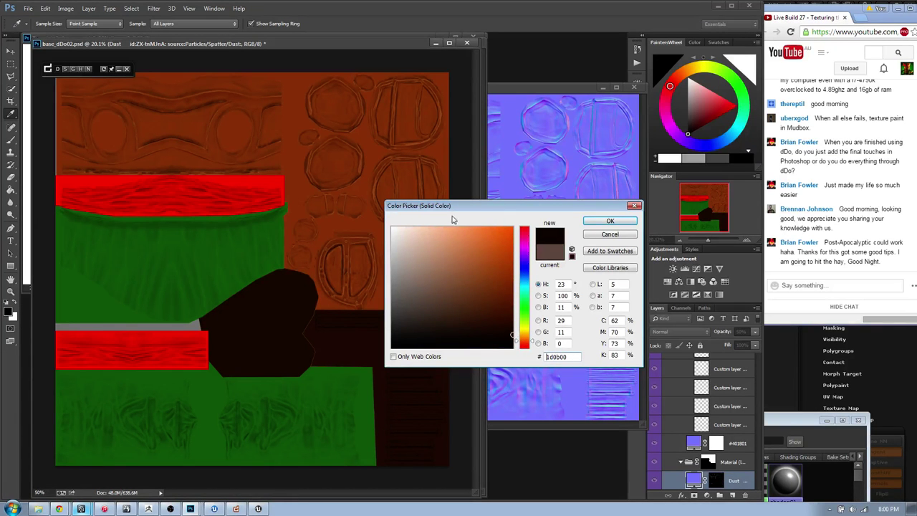
- Apply the dark brown colour 1d0b00 to the solid colour fill
{"action": "left_click", "coordinate": [608, 221]}
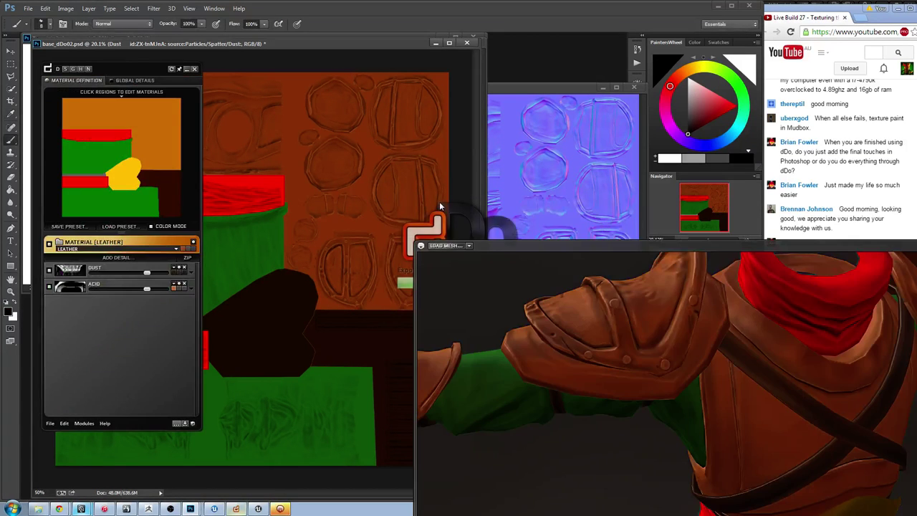
- Examine the leather shoulder armour, chest straps and red scarf on the character in the 3D preview
{"action": "left_click_drag", "start_coordinate": [635, 245], "coordinate": [402, 74]}
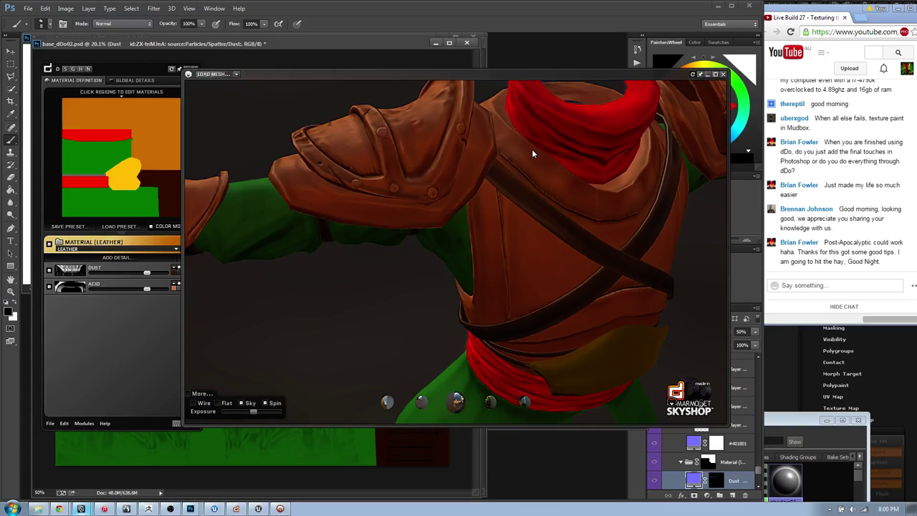
{"action": "scroll", "coordinate": [520, 285], "scroll_direction": "up", "scroll_amount": 6}
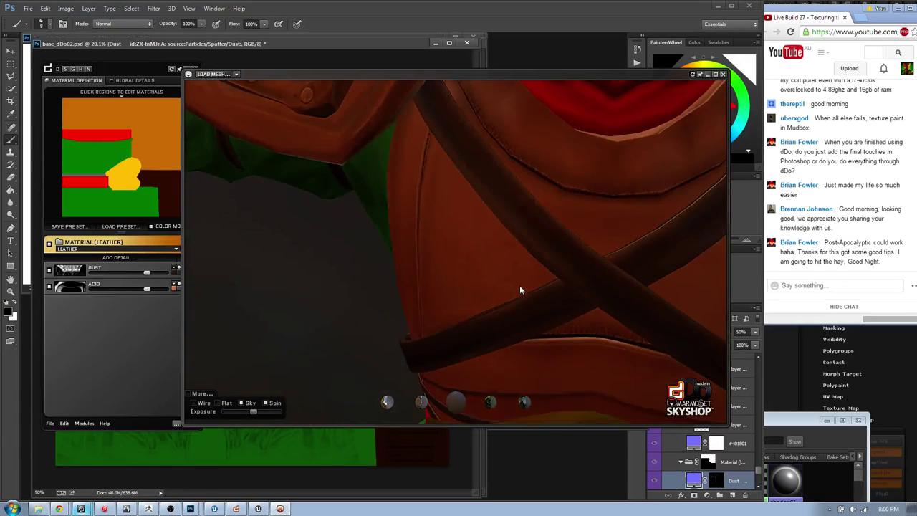
{"action": "left_click_drag", "start_coordinate": [520, 285], "coordinate": [343, 210]}
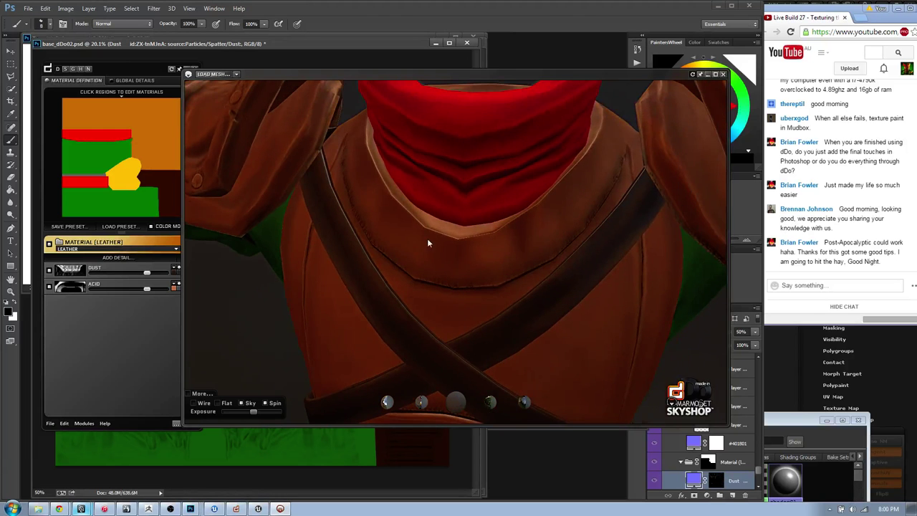
{"action": "left_click_drag", "start_coordinate": [427, 237], "coordinate": [448, 242]}
{"action": "left_click_drag", "start_coordinate": [268, 249], "coordinate": [281, 259]}
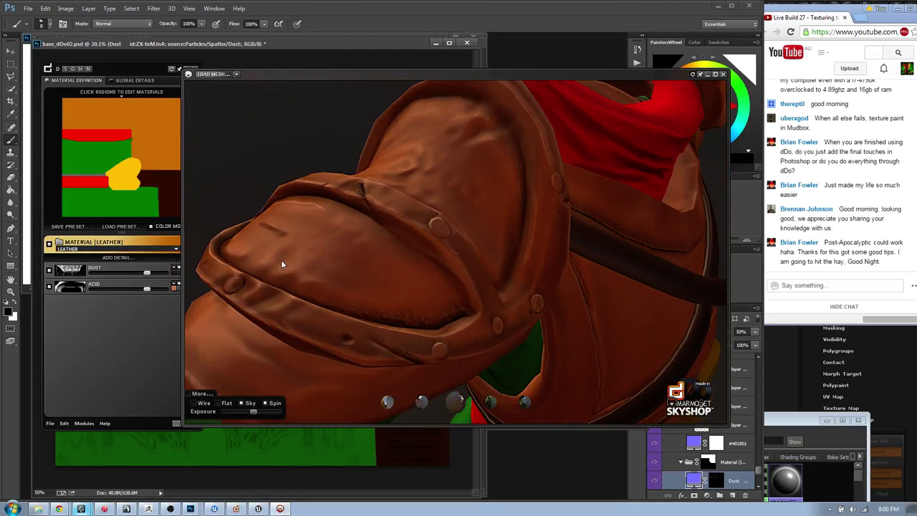
{"action": "left_click_drag", "start_coordinate": [442, 322], "coordinate": [307, 217]}
{"action": "scroll", "coordinate": [342, 240], "scroll_direction": "down", "scroll_amount": 3}
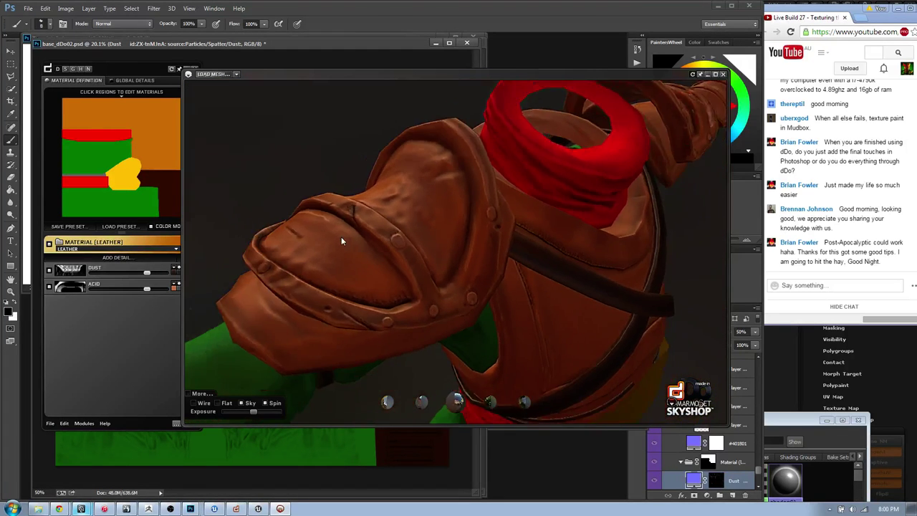
{"action": "scroll", "coordinate": [344, 241], "scroll_direction": "up", "scroll_amount": 3}
{"action": "left_click_drag", "start_coordinate": [344, 241], "coordinate": [462, 246]}
{"action": "scroll", "coordinate": [413, 246], "scroll_direction": "down", "scroll_amount": 5}
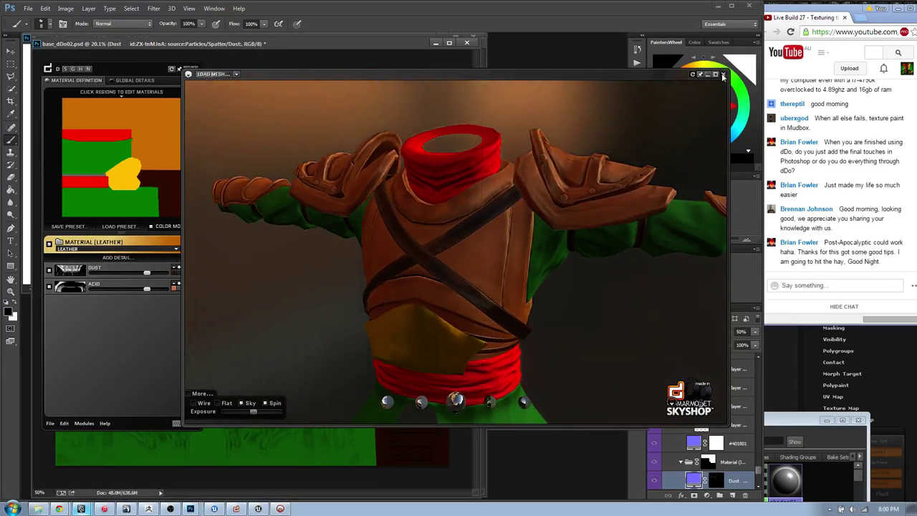
- Close the 3D preview and the dDo material definition window
{"action": "left_click", "coordinate": [723, 75]}
{"action": "left_click_drag", "start_coordinate": [138, 70], "coordinate": [135, 76]}
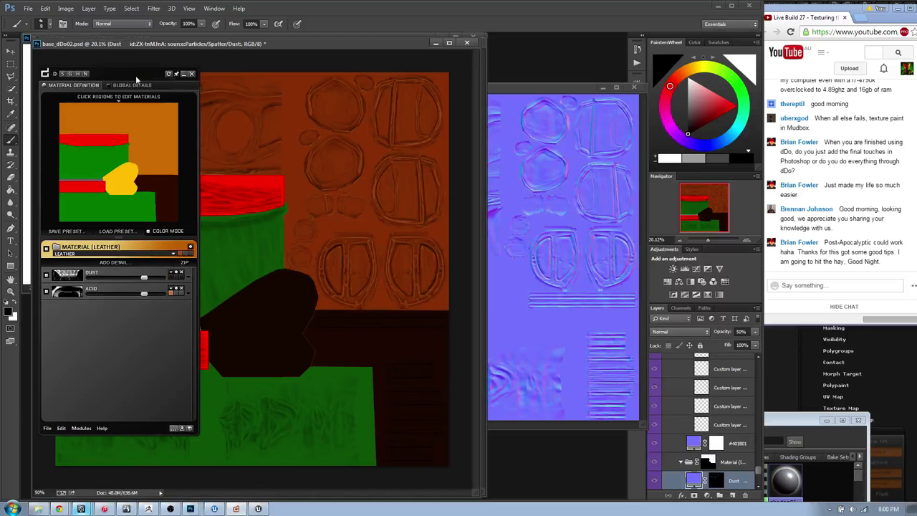
{"action": "left_click", "coordinate": [192, 74]}
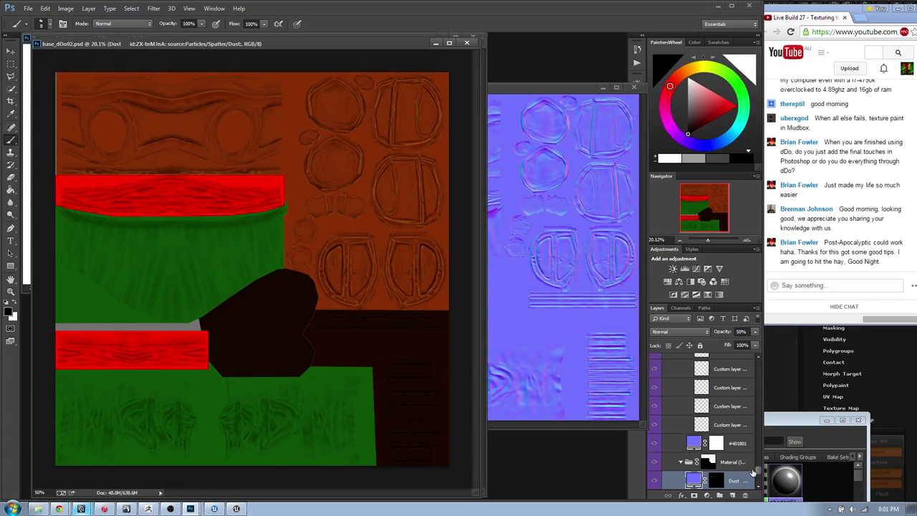
- Save the layered texture document base_dDo02.psd
{"action": "left_click_drag", "start_coordinate": [758, 472], "coordinate": [759, 359]}
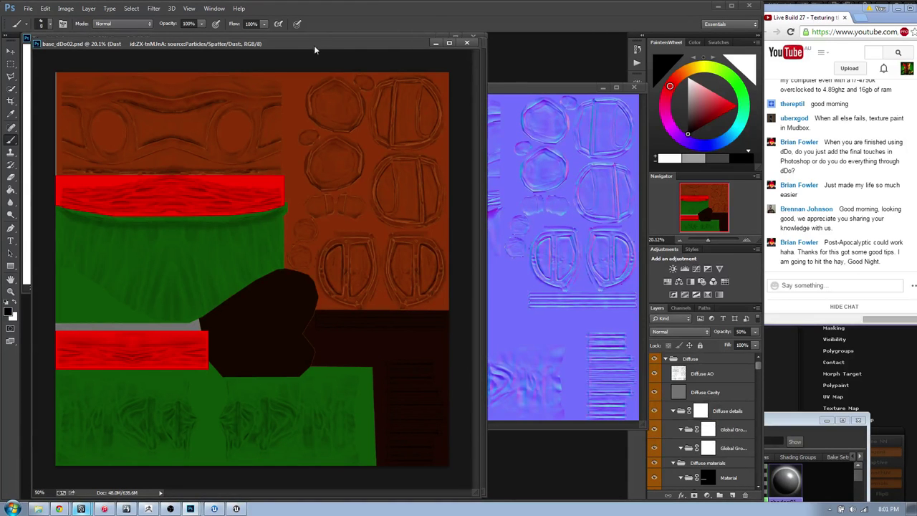
{"action": "left_click_drag", "start_coordinate": [314, 50], "coordinate": [322, 50]}
{"action": "key", "text": "ctrl+s"}
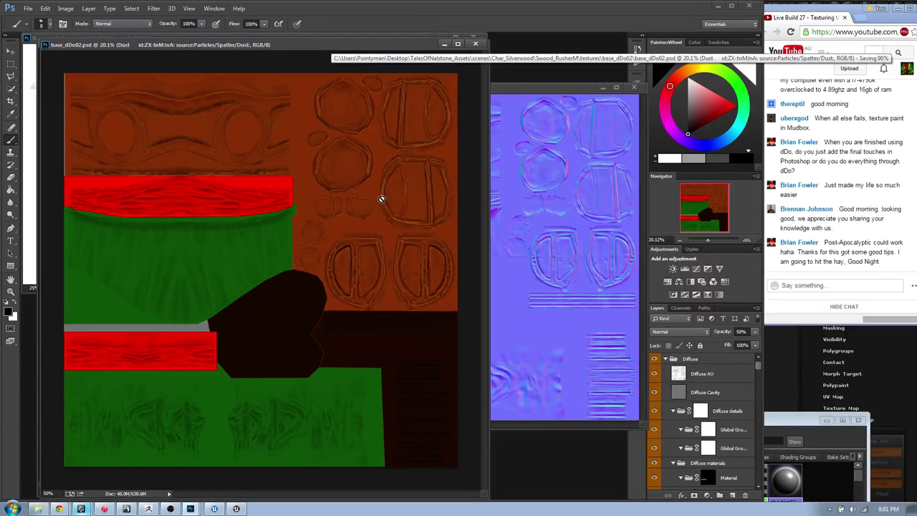
{"action": "left_click_drag", "start_coordinate": [290, 40], "coordinate": [304, 48]}
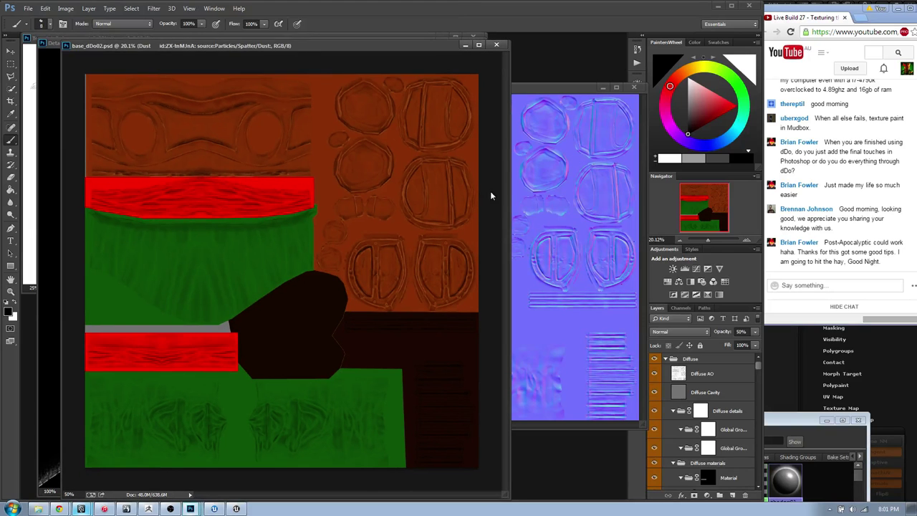
- Export a PNG copy of the diffuse texture named TEXT_DIFF with compression set to None / Fast
{"action": "key", "text": "ctrl+shift+s"}
{"action": "left_click", "coordinate": [111, 221]}
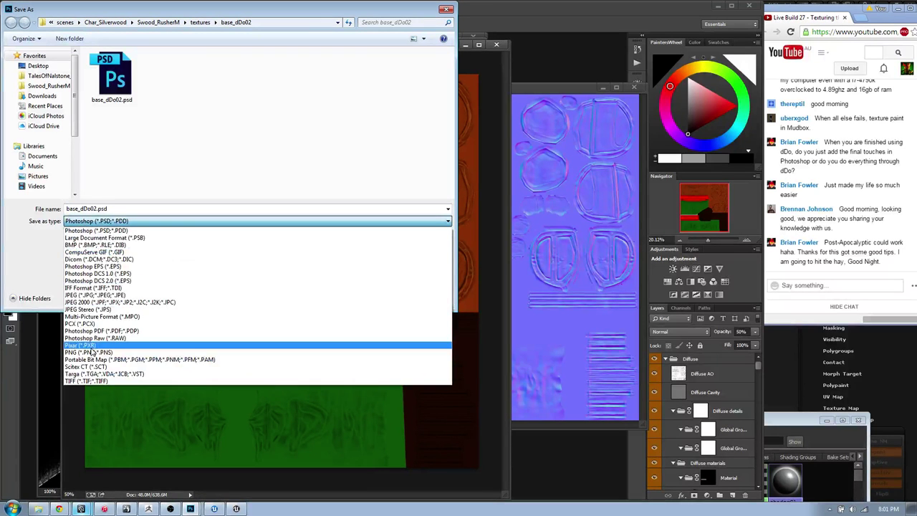
{"action": "left_click", "coordinate": [92, 352]}
{"action": "double_click", "coordinate": [98, 209]}
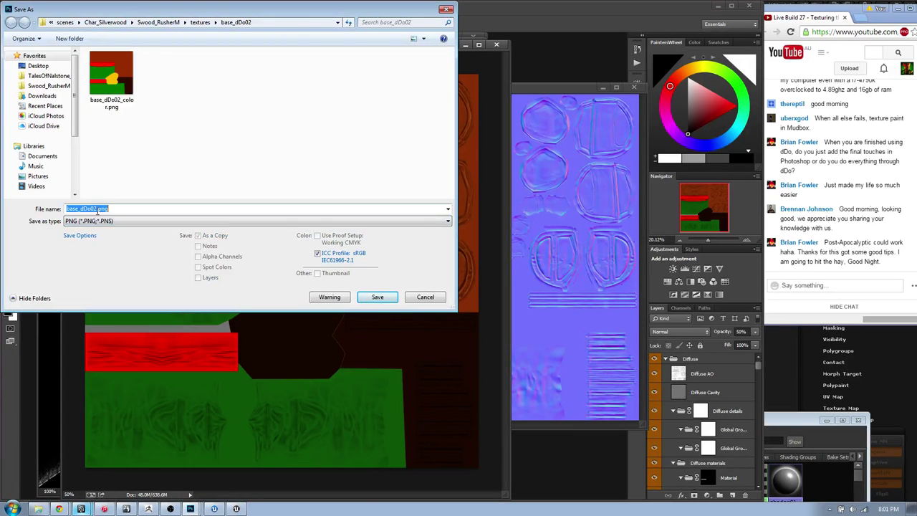
{"action": "type", "text": "T"}
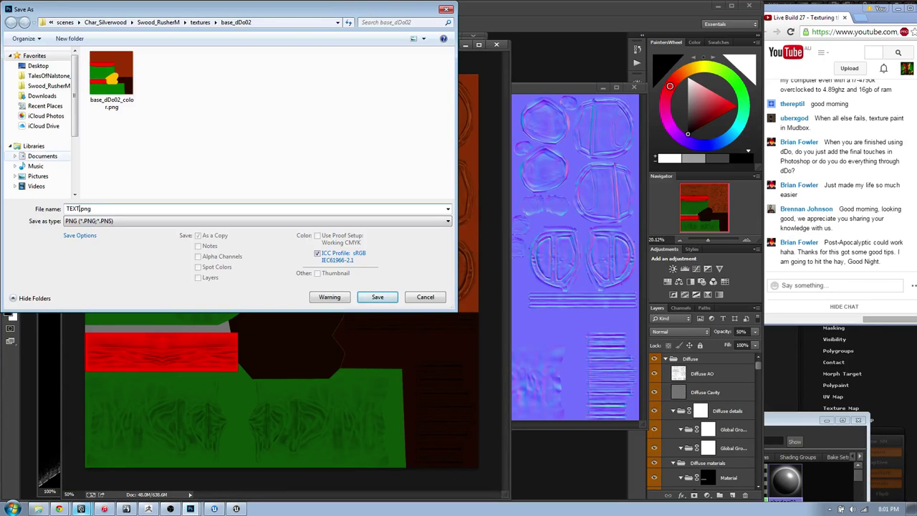
{"action": "type", "text": "EXT_DIFF"}
{"action": "key", "text": "Return"}
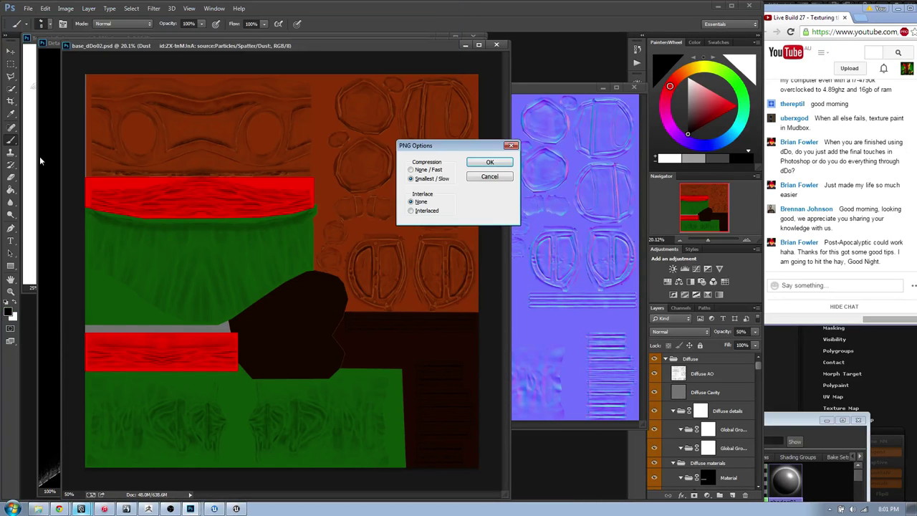
{"action": "left_click", "coordinate": [417, 171]}
{"action": "left_click", "coordinate": [490, 164]}
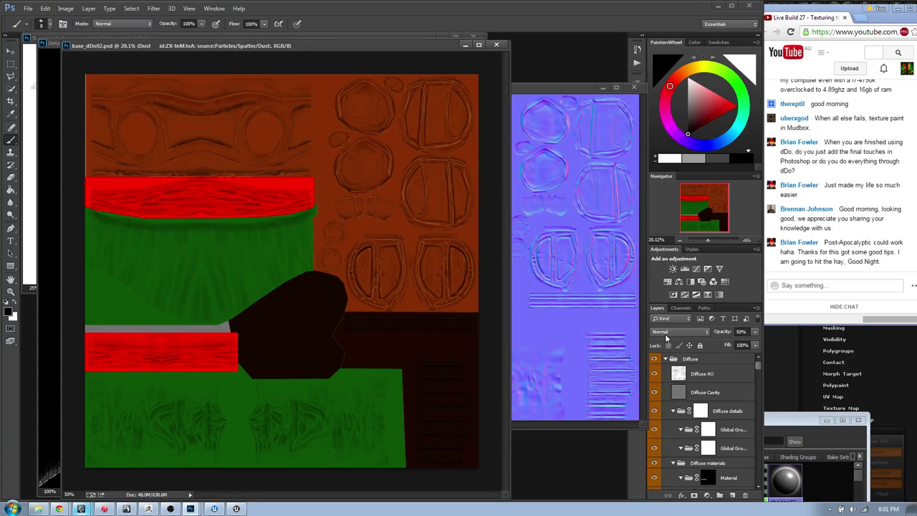
- Collapse the Diffuse, Specular, Gloss and Height layer groups
{"action": "left_click", "coordinate": [664, 359]}
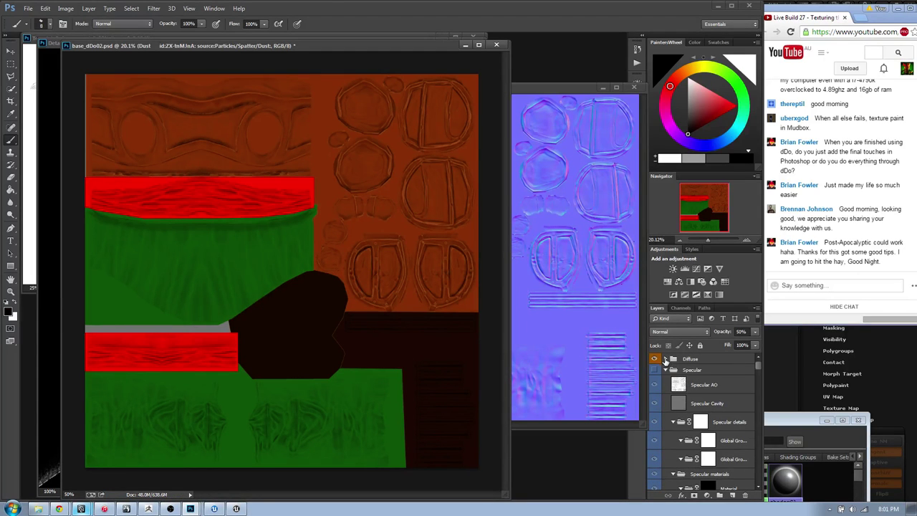
{"action": "left_click", "coordinate": [665, 370]}
{"action": "left_click", "coordinate": [666, 382]}
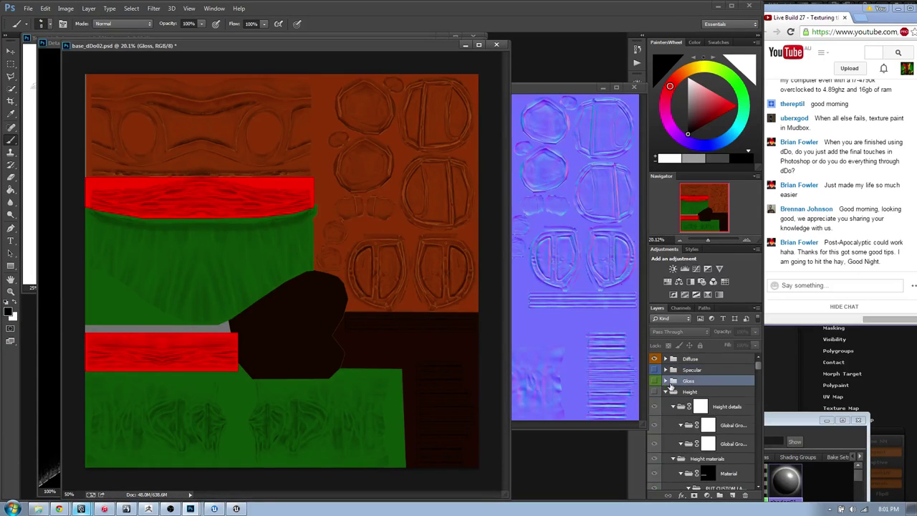
{"action": "left_click", "coordinate": [666, 393]}
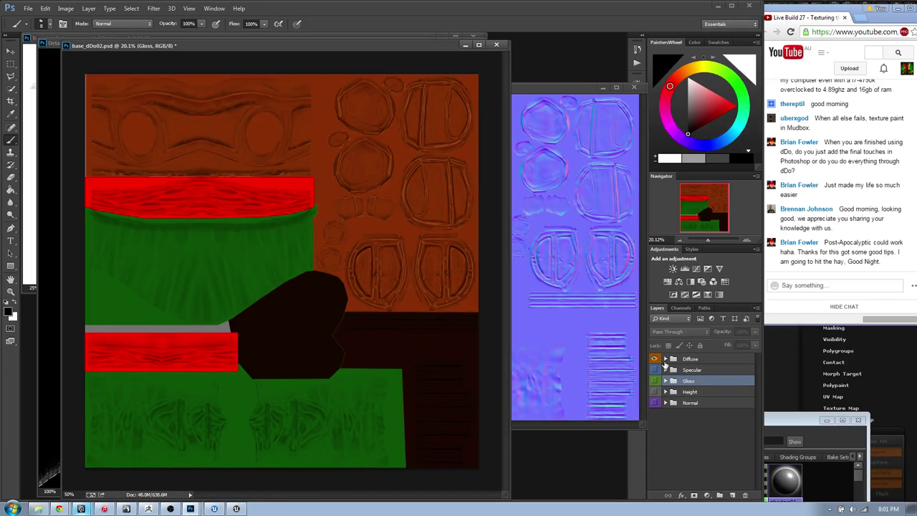
- Check the Specular and Gloss maps one at a time by toggling group visibility, and show only Diffuse again
{"action": "left_click", "coordinate": [677, 370]}
{"action": "left_click", "coordinate": [655, 371]}
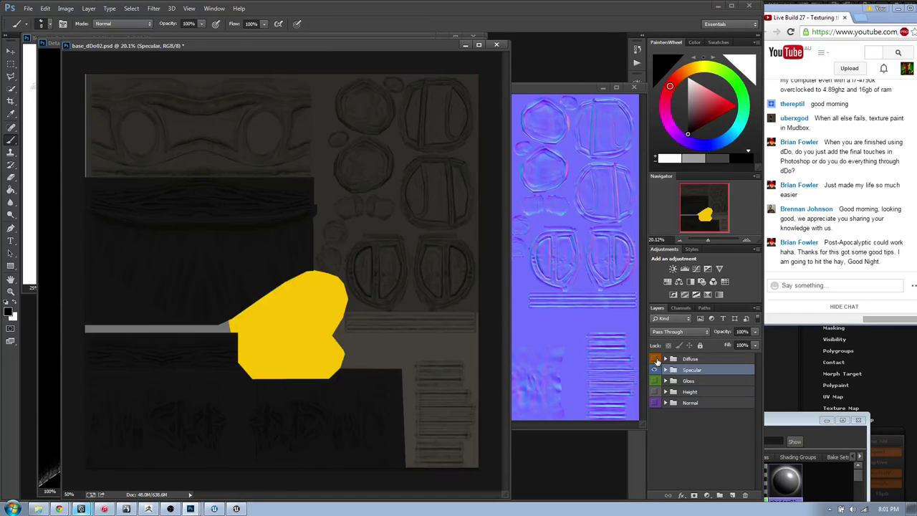
{"action": "left_click", "coordinate": [655, 360]}
{"action": "left_click", "coordinate": [655, 370]}
{"action": "left_click", "coordinate": [655, 360]}
{"action": "left_click", "coordinate": [655, 382]}
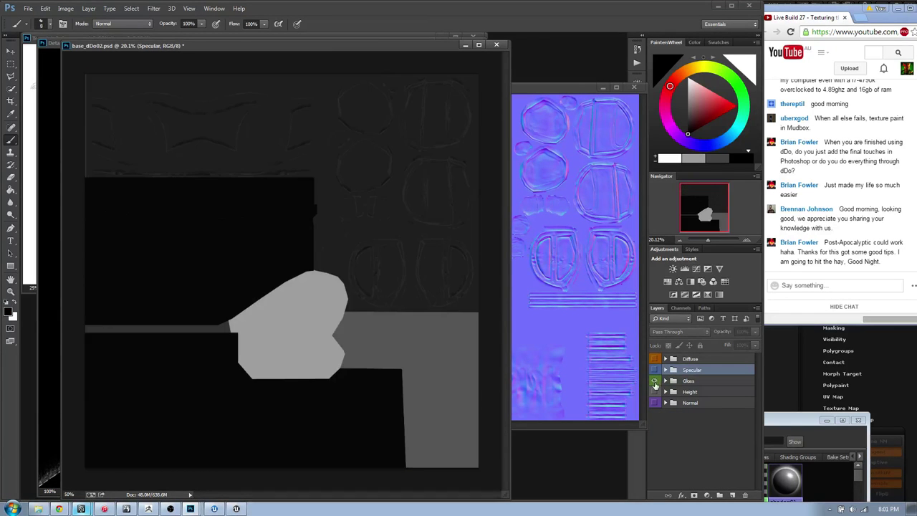
{"action": "left_click", "coordinate": [654, 382]}
{"action": "left_click", "coordinate": [655, 359]}
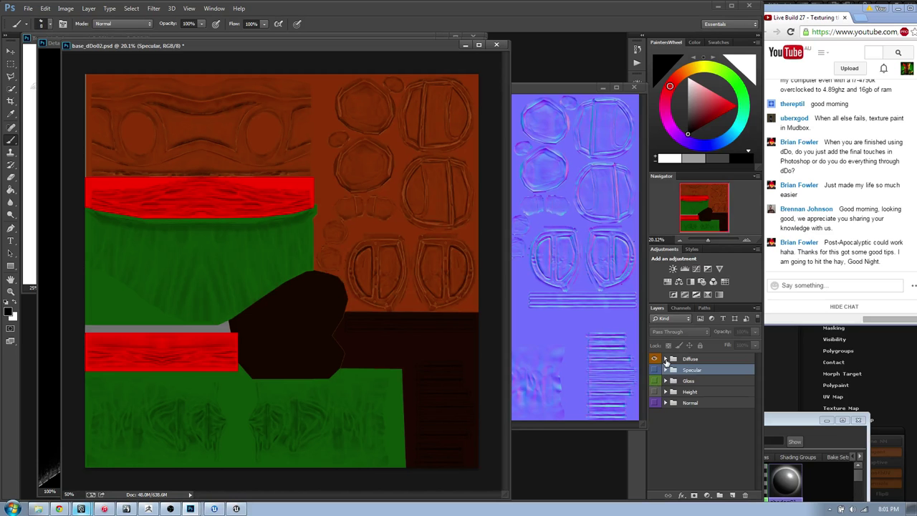
- Select the Diffuse AO layer inside the Diffuse group and open Leather0021_1_L.jpg from the Textures_CgTextures folder in Photoshop
{"action": "left_click", "coordinate": [665, 359]}
{"action": "left_click", "coordinate": [702, 374]}
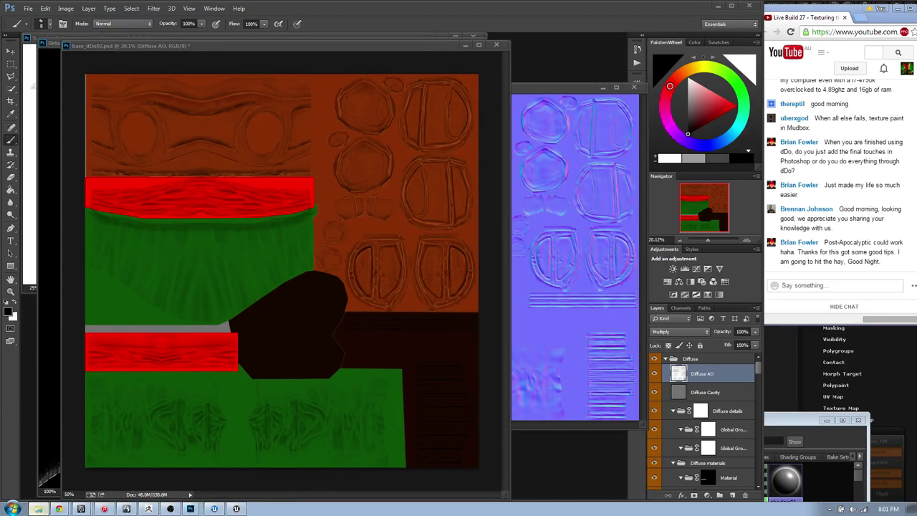
{"action": "left_click_drag", "start_coordinate": [916, 50], "coordinate": [417, 67]}
{"action": "left_click_drag", "start_coordinate": [649, 332], "coordinate": [715, 437]}
{"action": "scroll", "coordinate": [454, 240], "scroll_direction": "down", "scroll_amount": 5}
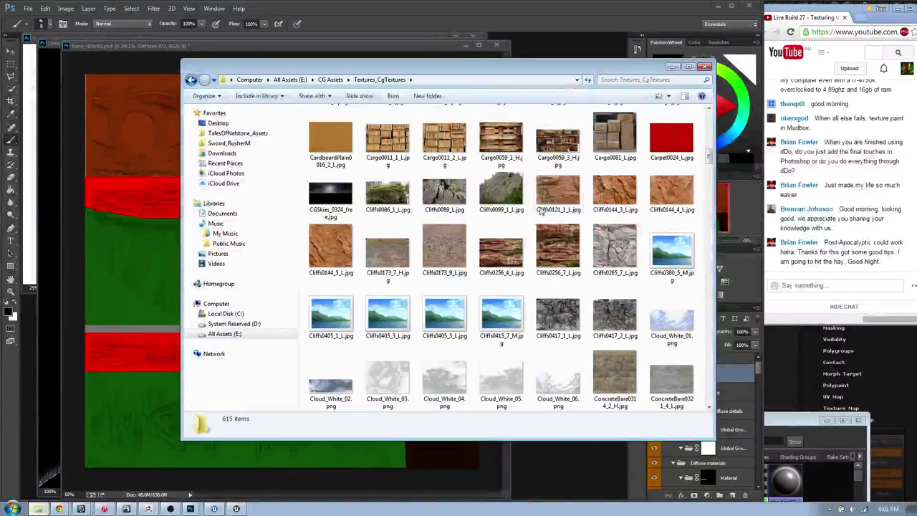
{"action": "scroll", "coordinate": [440, 301], "scroll_direction": "down", "scroll_amount": 10}
{"action": "scroll", "coordinate": [431, 346], "scroll_direction": "down", "scroll_amount": 3}
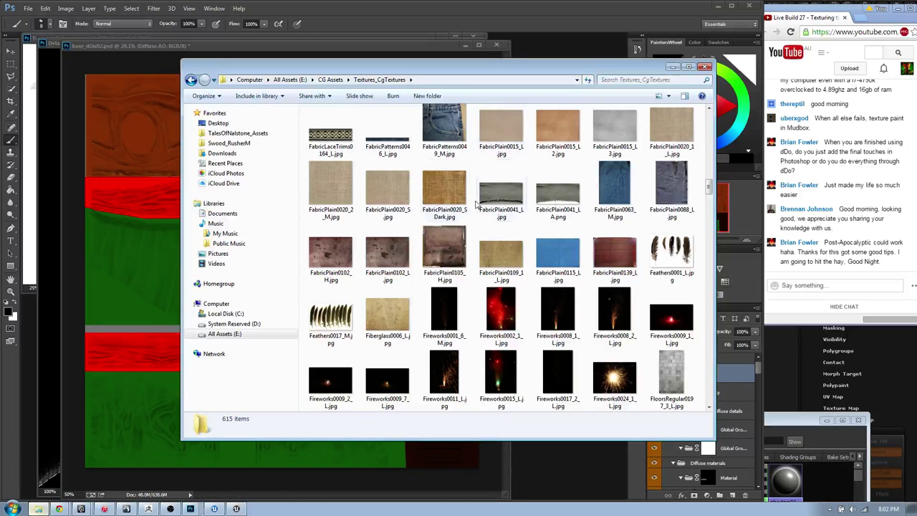
{"action": "scroll", "coordinate": [677, 190], "scroll_direction": "down", "scroll_amount": 6}
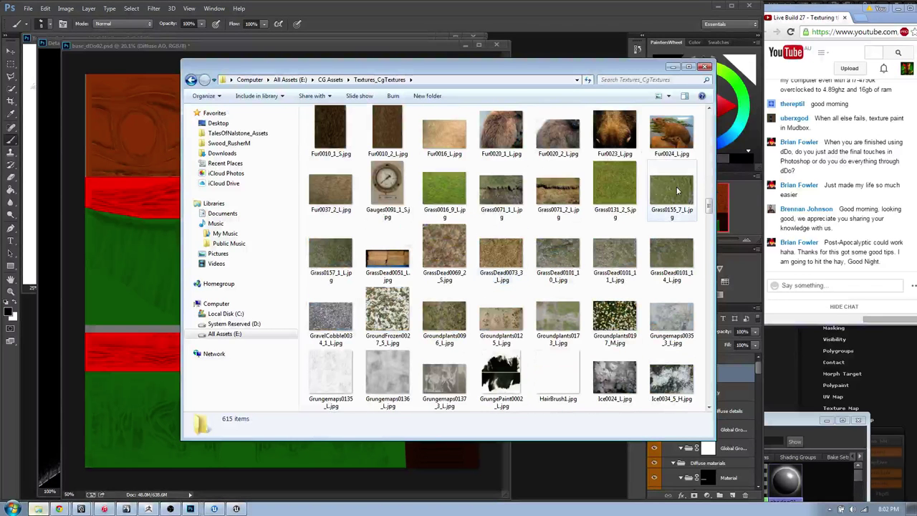
{"action": "scroll", "coordinate": [566, 217], "scroll_direction": "down", "scroll_amount": 2}
{"action": "scroll", "coordinate": [566, 217], "scroll_direction": "down", "scroll_amount": 12}
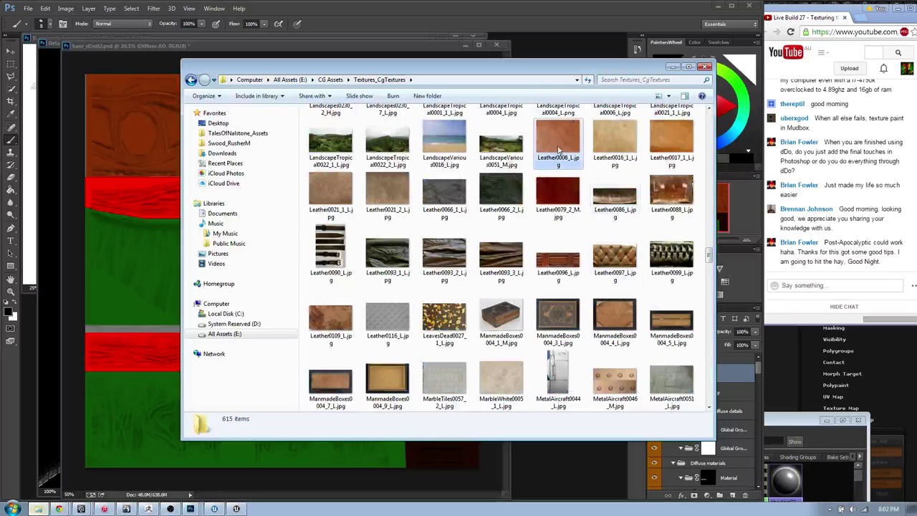
{"action": "left_click_drag", "start_coordinate": [330, 188], "coordinate": [536, 461]}
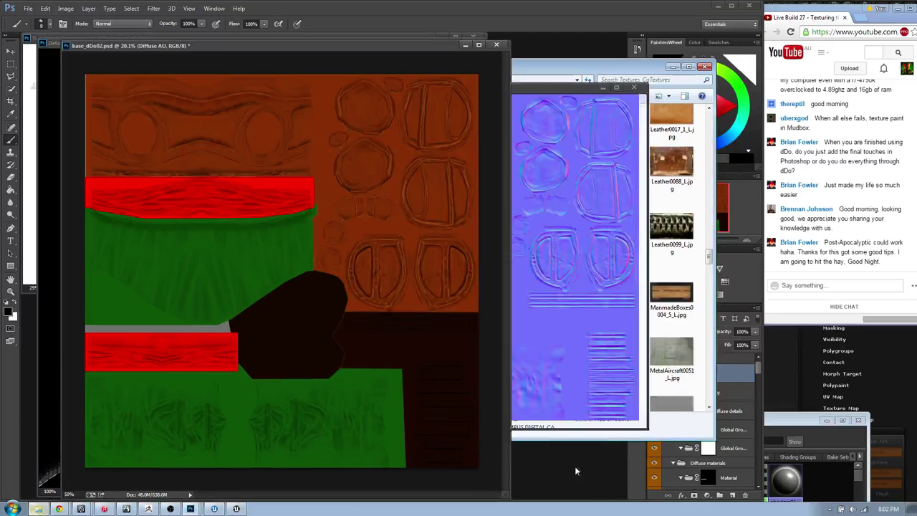
{"action": "key", "text": "alt+Tab"}
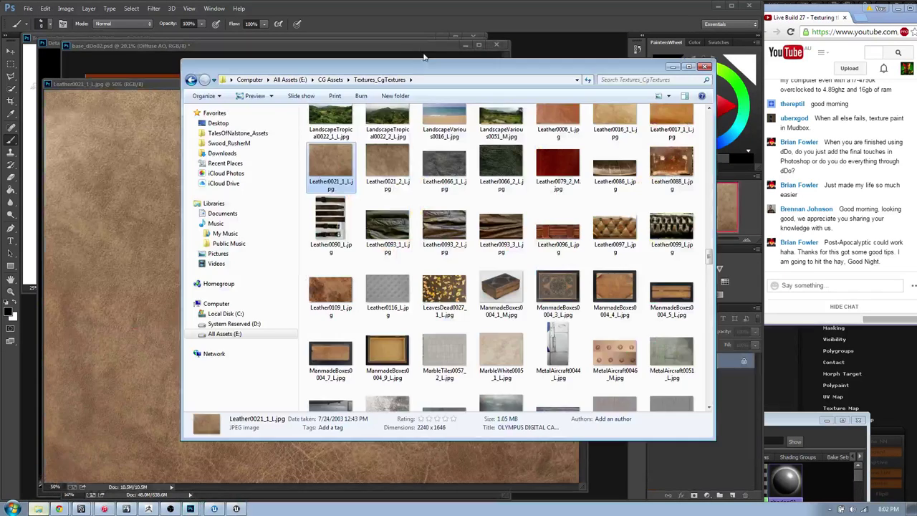
{"action": "key", "text": "alt+Tab"}
- Paste the leather image into base_dDo02.psd as a layer above Diffuse AO
{"action": "left_click_drag", "start_coordinate": [296, 84], "coordinate": [343, 84]}
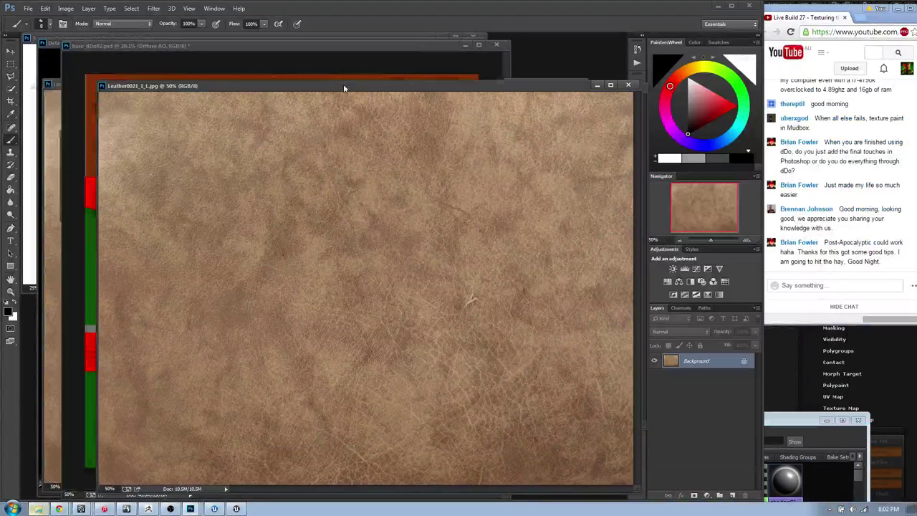
{"action": "left_click", "coordinate": [325, 59]}
{"action": "key", "text": "ctrl+v"}
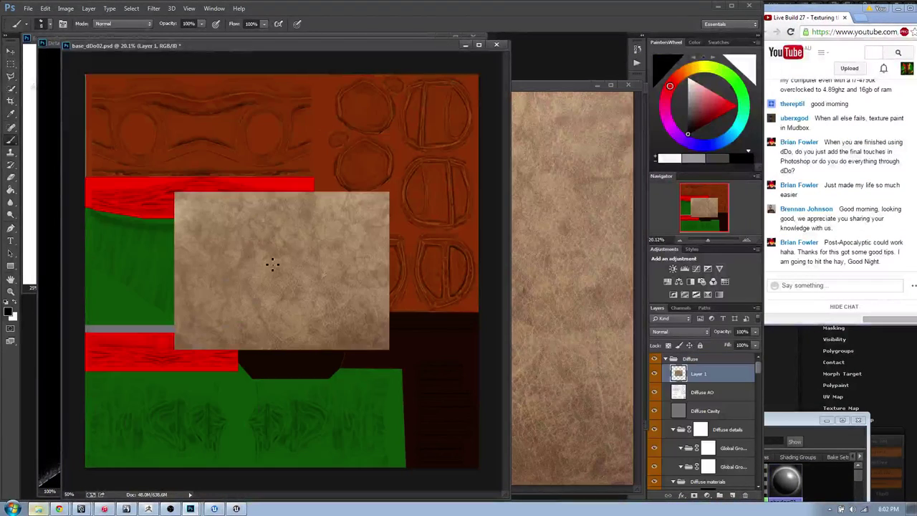
- Align the pasted leather patch with the canvas's upper-left corner and set its blend mode to Overlay
{"action": "key", "text": "v"}
{"action": "left_click_drag", "start_coordinate": [283, 237], "coordinate": [218, 119]}
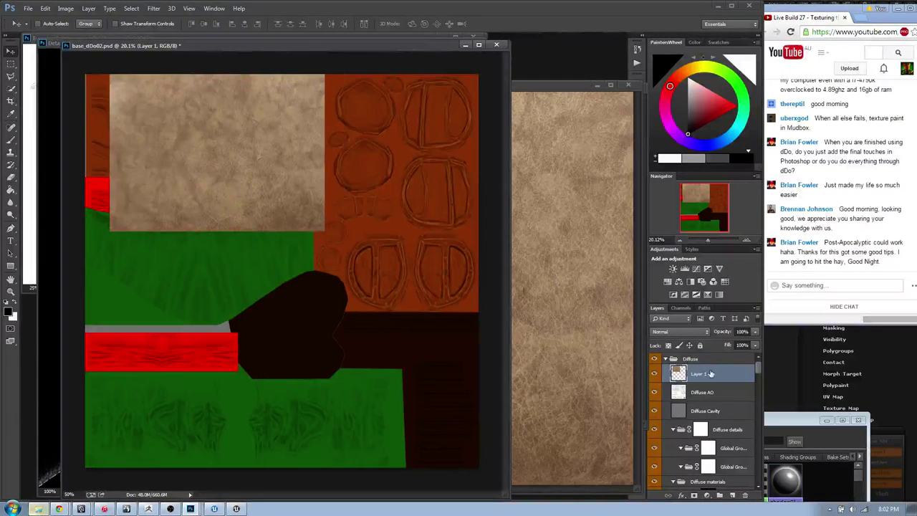
{"action": "left_click_drag", "start_coordinate": [208, 159], "coordinate": [170, 154]}
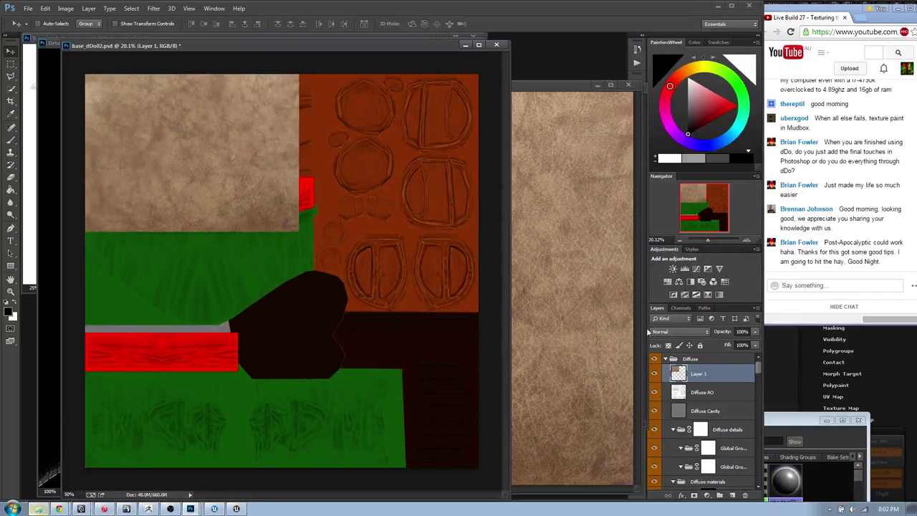
{"action": "left_click", "coordinate": [679, 331]}
{"action": "left_click", "coordinate": [670, 206]}
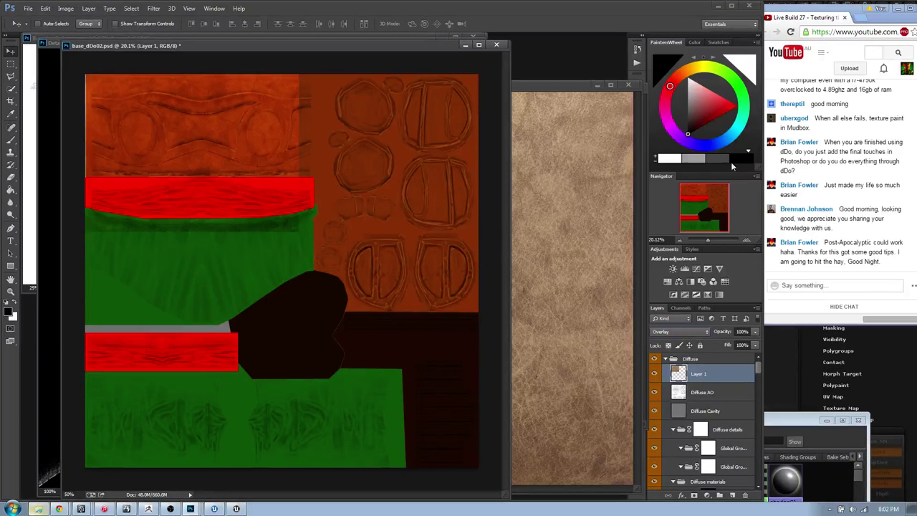
- Preview other blend modes such as Screen on the pasted leather layer and return it to Overlay
{"action": "scroll", "coordinate": [257, 165], "scroll_direction": "up", "scroll_amount": 6}
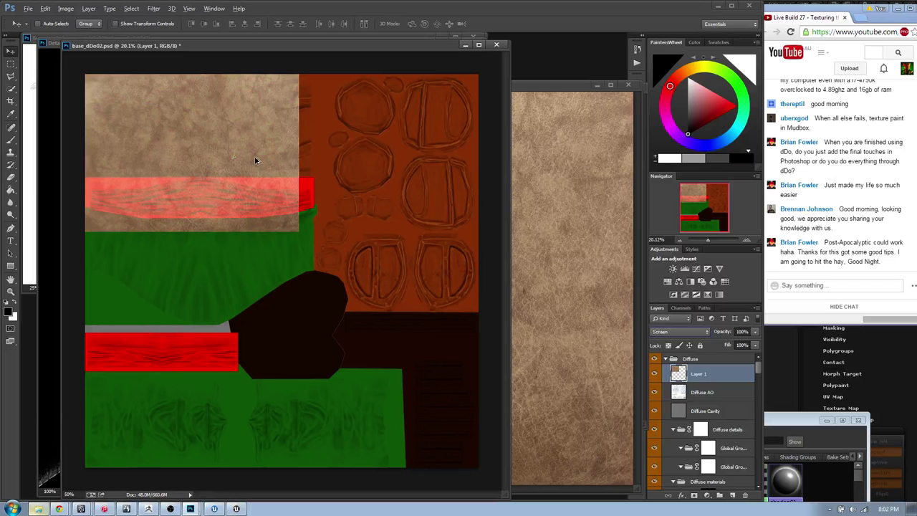
{"action": "scroll", "coordinate": [257, 161], "scroll_direction": "down", "scroll_amount": 6}
{"action": "key", "text": "alt"}
{"action": "key", "text": "v"}
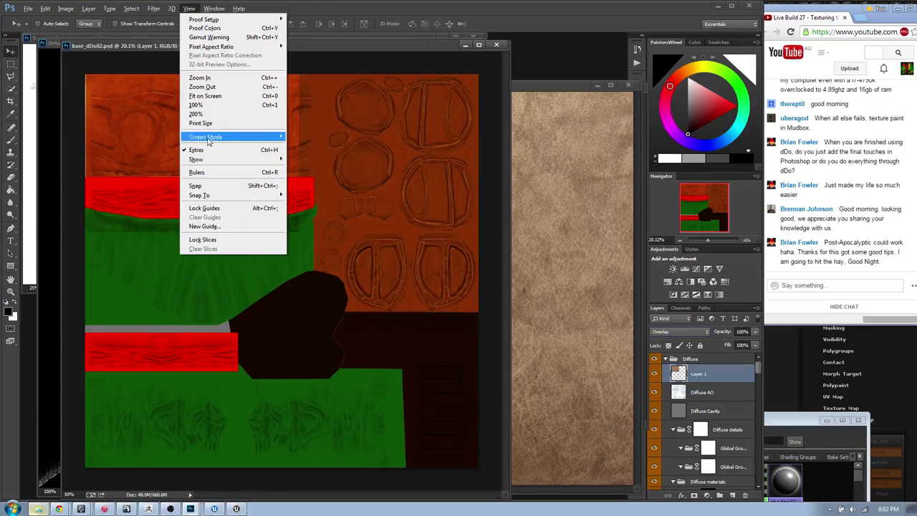
{"action": "left_click", "coordinate": [132, 123]}
- Enlarge the leather patch to about 107% so it spans the full width of the patterned orange panel
{"action": "scroll", "coordinate": [378, 210], "scroll_direction": "up", "scroll_amount": 5, "text": "alt"}
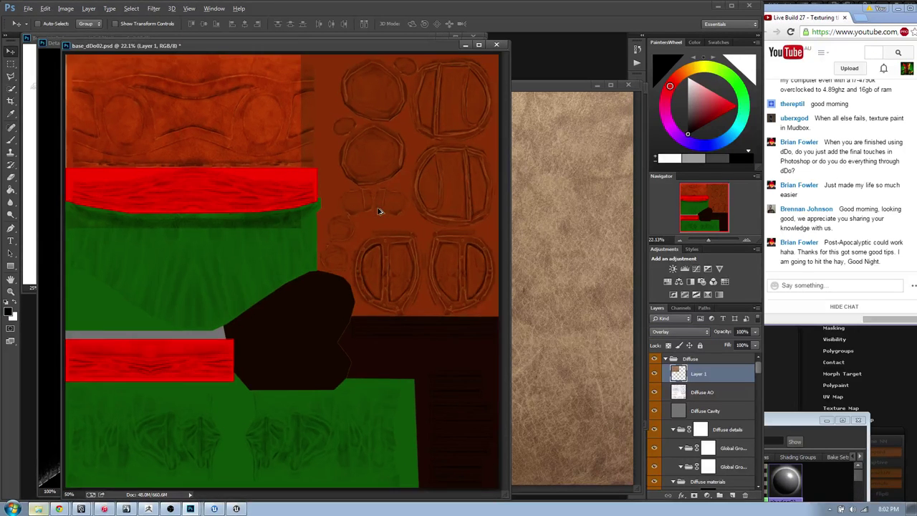
{"action": "left_click_drag", "start_coordinate": [251, 160], "coordinate": [431, 320]}
{"action": "key", "text": "ctrl+t"}
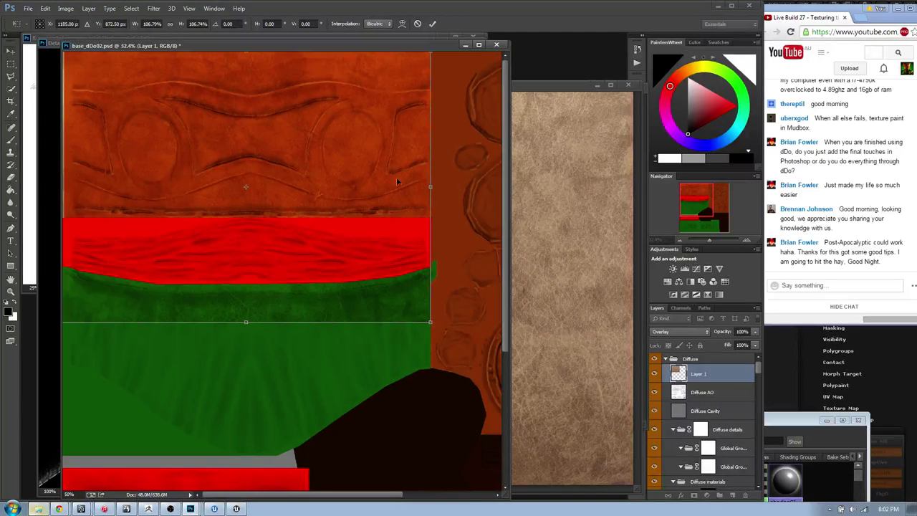
{"action": "key", "text": "Return"}
- Delete the part of the leather patch that overlaps the red and green areas below the patterned orange panel, and deselect
{"action": "key", "text": "m"}
{"action": "left_click_drag", "start_coordinate": [473, 348], "coordinate": [11, 216]}
{"action": "key", "text": "Delete"}
{"action": "key", "text": "ctrl+d"}
{"action": "left_click_drag", "start_coordinate": [448, 183], "coordinate": [448, 183]}
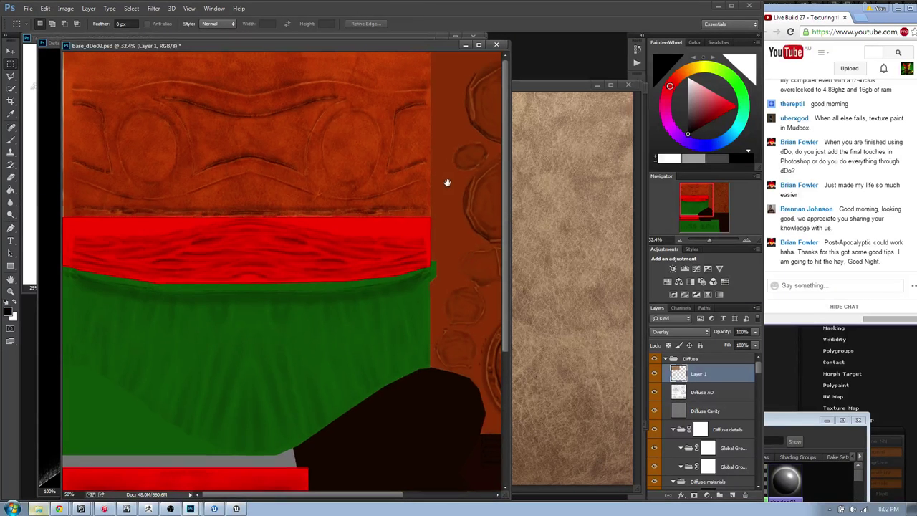
{"action": "scroll", "coordinate": [374, 215], "scroll_direction": "up", "scroll_amount": 2, "text": "alt"}
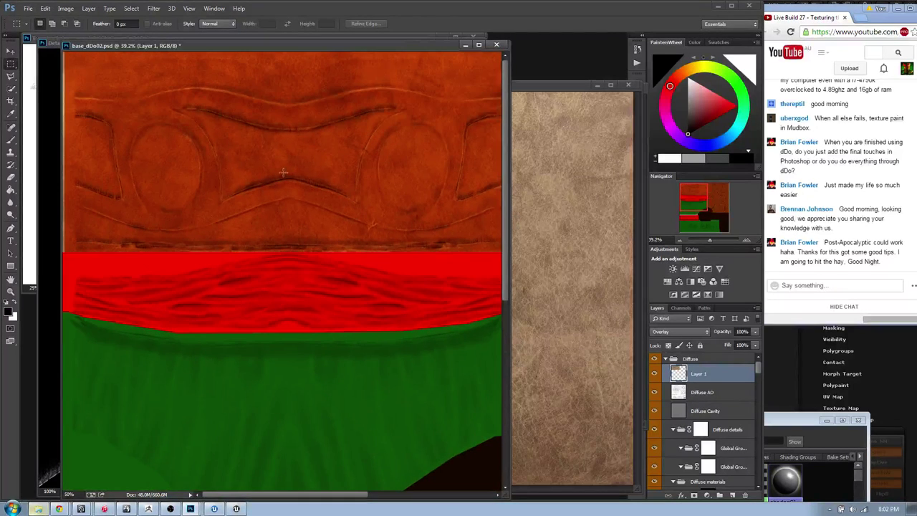
{"action": "key", "text": "v"}
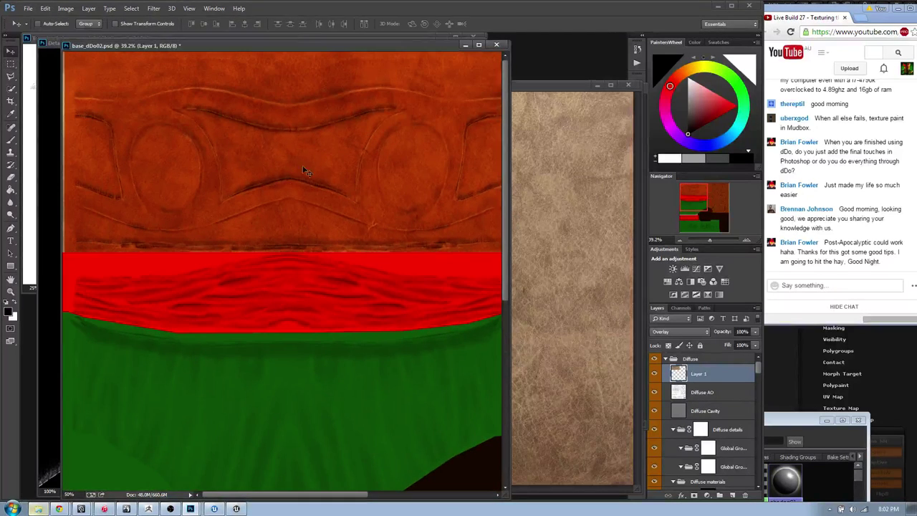
- Collapse and hide the Diffuse group, then show and select the Specular group
{"action": "left_click", "coordinate": [727, 397]}
{"action": "left_click", "coordinate": [698, 374]}
{"action": "left_click_drag", "start_coordinate": [422, 184], "coordinate": [439, 192]}
{"action": "key", "text": "shift+alt+o"}
{"action": "left_click", "coordinate": [666, 358]}
{"action": "left_click", "coordinate": [654, 358]}
{"action": "left_click", "coordinate": [653, 369]}
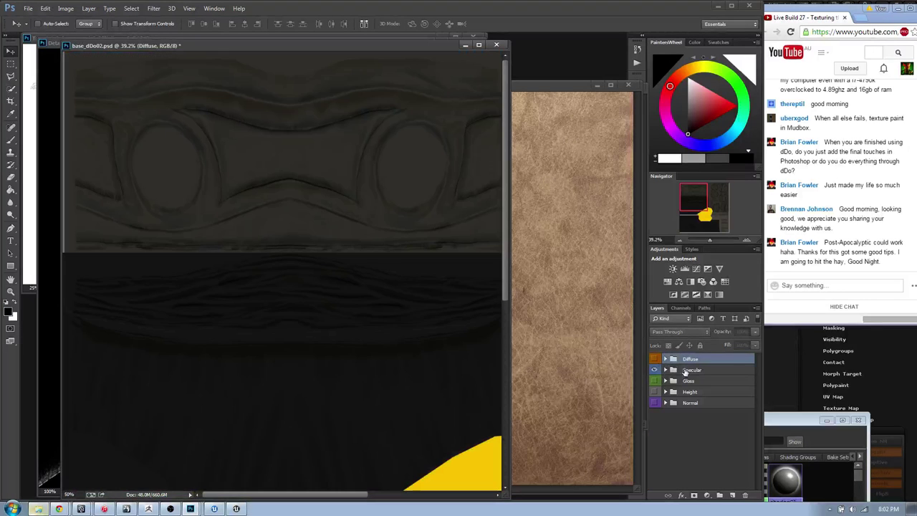
{"action": "left_click", "coordinate": [688, 370]}
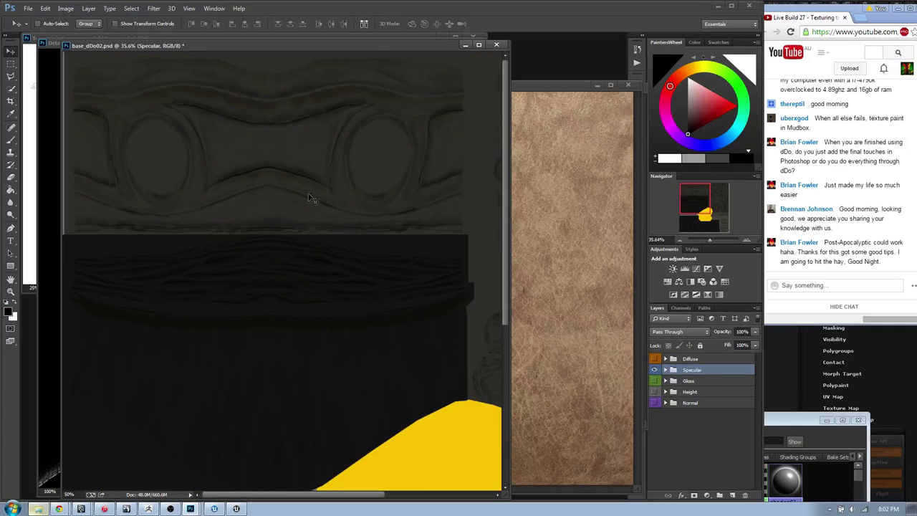
{"action": "key", "text": "ctrl+v"}
{"action": "key", "text": "ctrl+z"}
{"action": "key", "text": "ctrl+z"}
{"action": "key", "text": "ctrl+z"}
- Copy the trimmed leather layer from the Diffuse group and paste it above Specular AO, with Diffuse hidden again
{"action": "left_click", "coordinate": [665, 358]}
{"action": "left_click", "coordinate": [654, 359]}
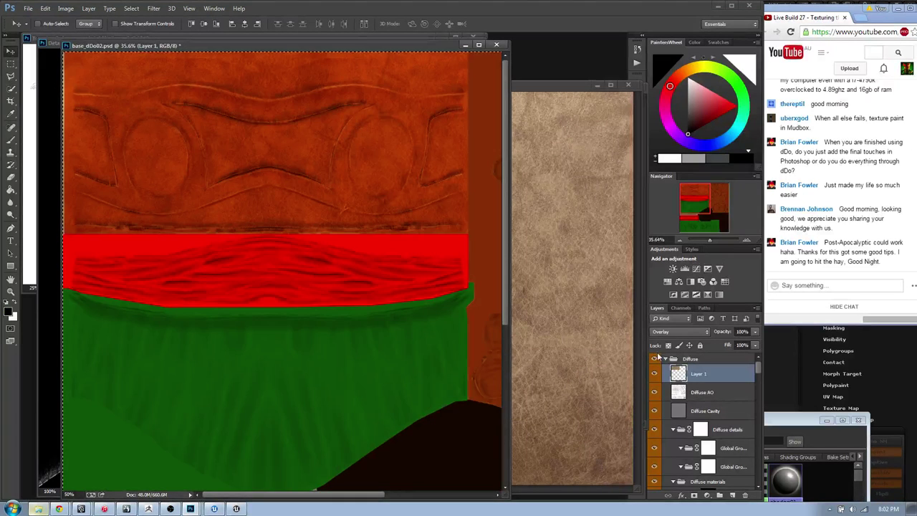
{"action": "left_click", "coordinate": [665, 358]}
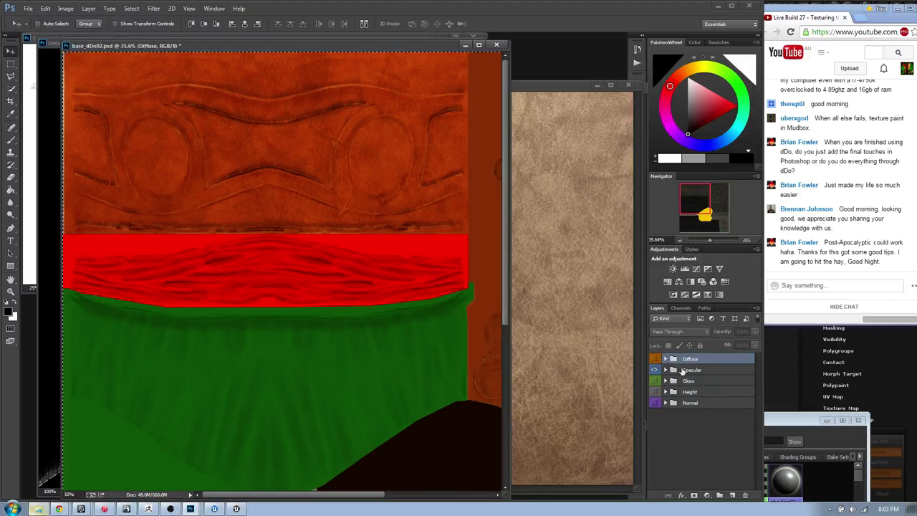
{"action": "left_click", "coordinate": [683, 369]}
{"action": "left_click", "coordinate": [665, 369]}
{"action": "left_click", "coordinate": [694, 385]}
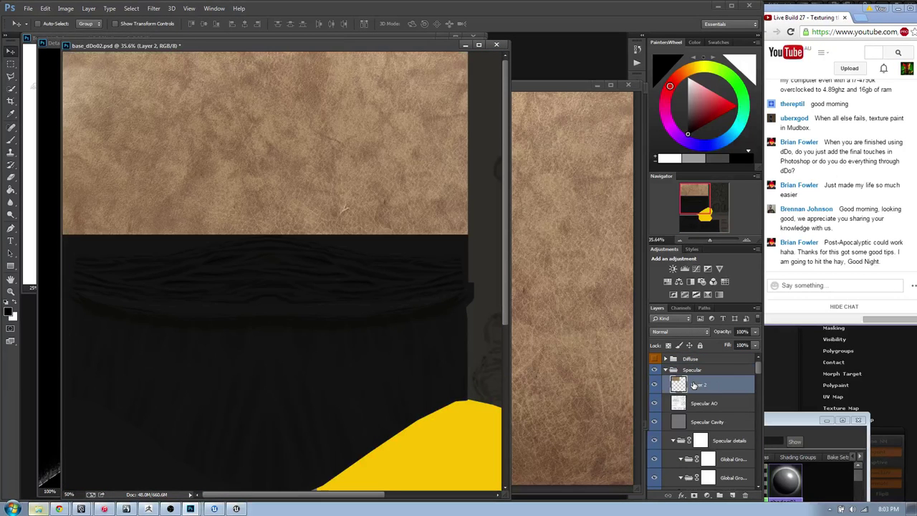
- Fully desaturate the leather copy in the Specular group with Hue/Saturation and set its blend mode to Overlay
{"action": "key", "text": "ctrl+u"}
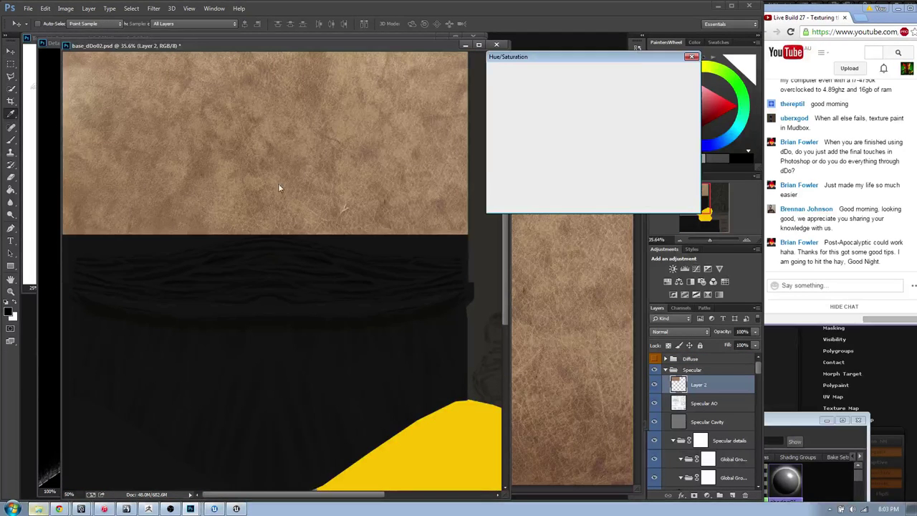
{"action": "left_click_drag", "start_coordinate": [571, 143], "coordinate": [500, 143]}
{"action": "key", "text": "Return"}
{"action": "key", "text": "v"}
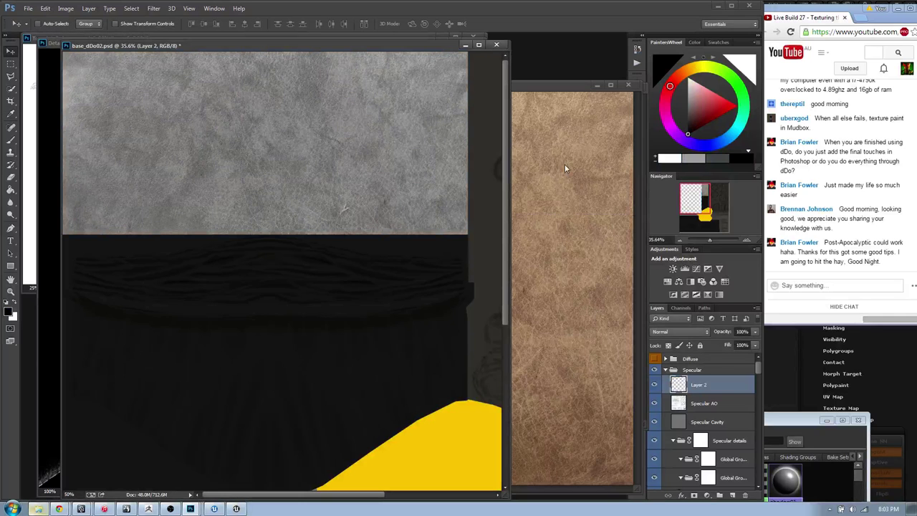
{"action": "left_click", "coordinate": [666, 331]}
{"action": "left_click", "coordinate": [672, 202]}
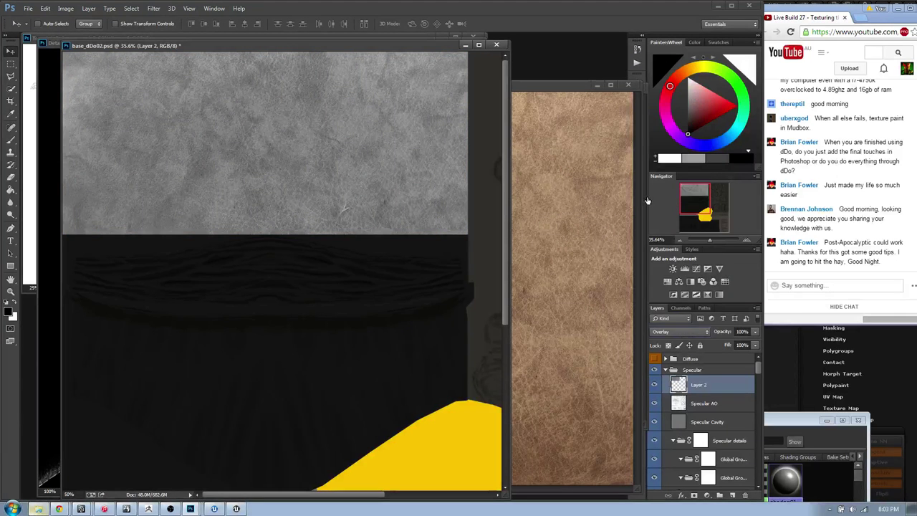
- Raise the specular leather's contrast with a steep S-shaped Curves adjustment, placing the highlight point at input 177, output 230
{"action": "key", "text": "ctrl+m"}
{"action": "left_click_drag", "start_coordinate": [576, 392], "coordinate": [587, 389]}
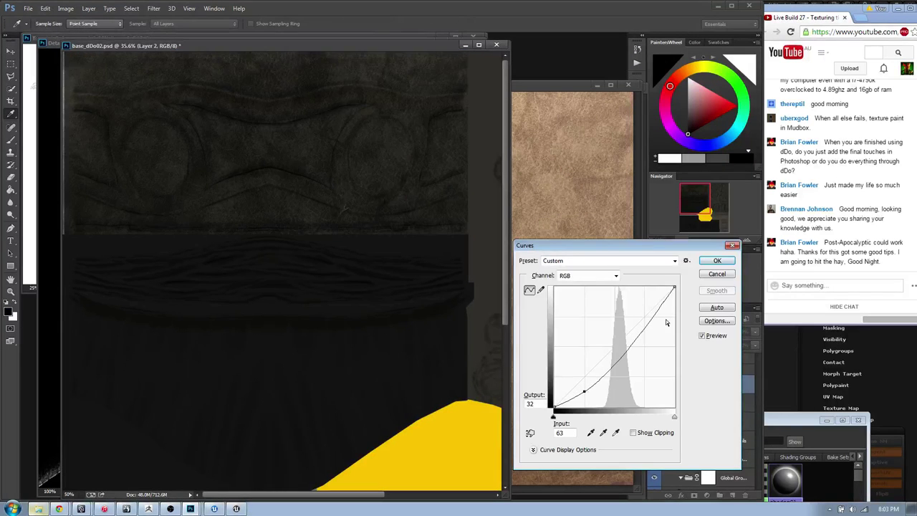
{"action": "left_click_drag", "start_coordinate": [665, 323], "coordinate": [633, 287]}
{"action": "mouse_move", "coordinate": [591, 404]}
{"action": "left_mouse_down"}
{"action": "mouse_move", "coordinate": [589, 392]}
{"action": "mouse_move", "coordinate": [595, 401]}
{"action": "mouse_move", "coordinate": [602, 394]}
{"action": "left_mouse_up"}
{"action": "left_click_drag", "start_coordinate": [633, 287], "coordinate": [638, 300]}
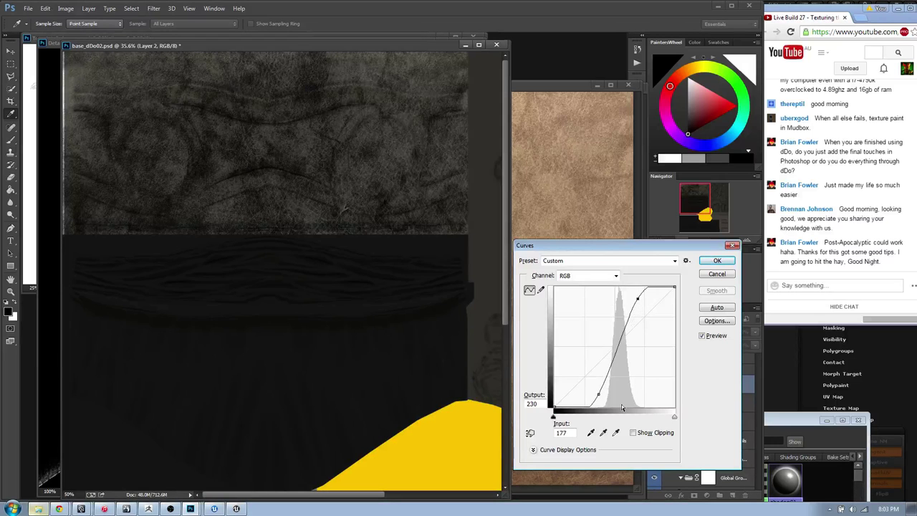
{"action": "key", "text": "Return"}
- Apply a second Curves adjustment to the specular leather, darkening the shadows and setting the highlight point at input 213, output 215
{"action": "key", "text": "ctrl+m"}
{"action": "left_click_drag", "start_coordinate": [569, 393], "coordinate": [590, 392]}
{"action": "mouse_move", "coordinate": [657, 314]}
{"action": "left_mouse_down"}
{"action": "mouse_move", "coordinate": [649, 296]}
{"action": "mouse_move", "coordinate": [654, 306]}
{"action": "left_mouse_up"}
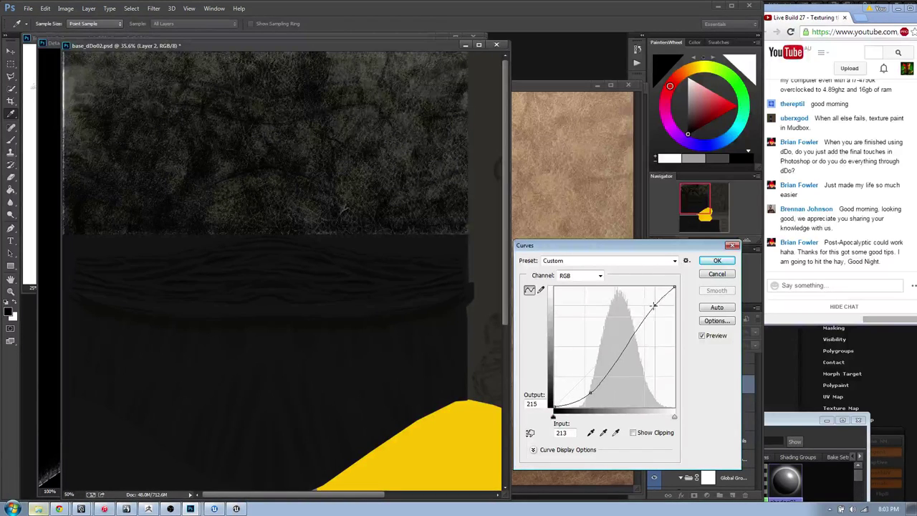
{"action": "key", "text": "Return"}
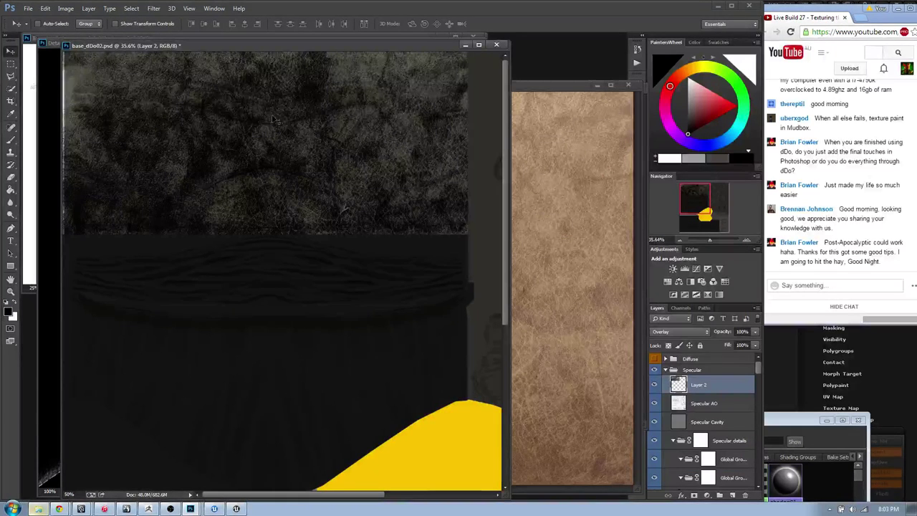
{"action": "scroll", "coordinate": [308, 180], "scroll_direction": "down", "scroll_amount": 7, "text": "alt"}
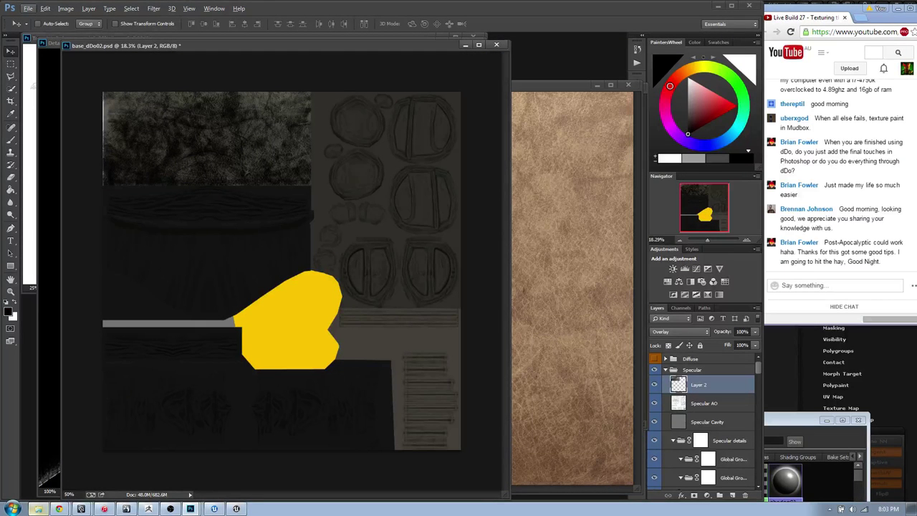
{"action": "key", "text": "alt+Tab"}
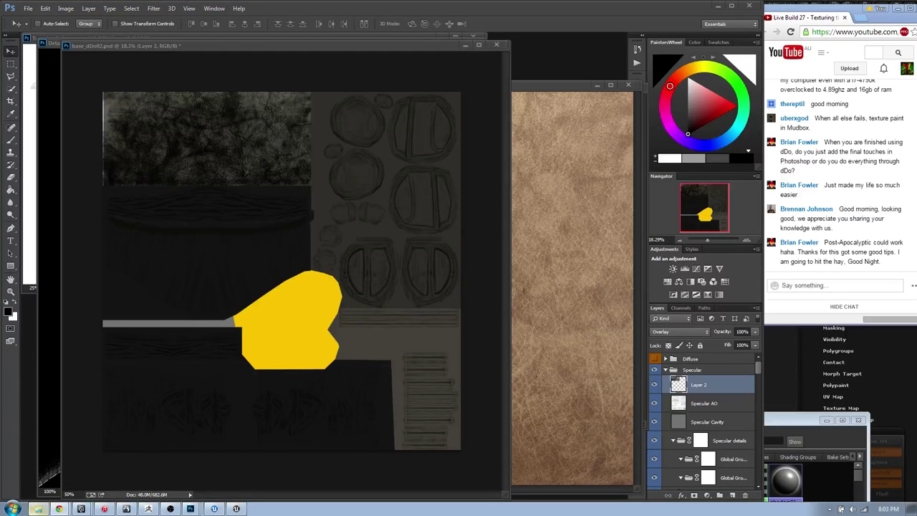
{"action": "left_click", "coordinate": [371, 76]}
{"action": "left_click_drag", "start_coordinate": [246, 52], "coordinate": [272, 47]}
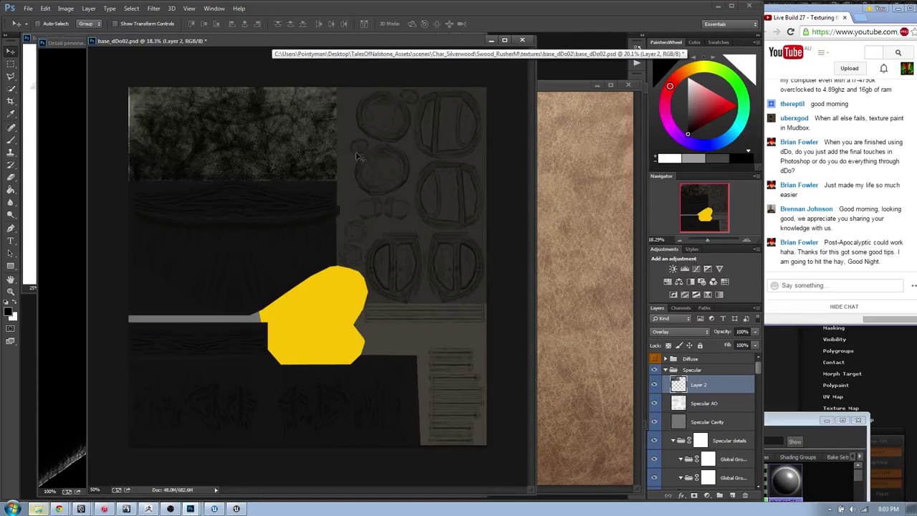
- Expand and show the Diffuse group, and select its leather layer, Layer 1
{"action": "left_click", "coordinate": [690, 369]}
{"action": "left_click", "coordinate": [666, 358]}
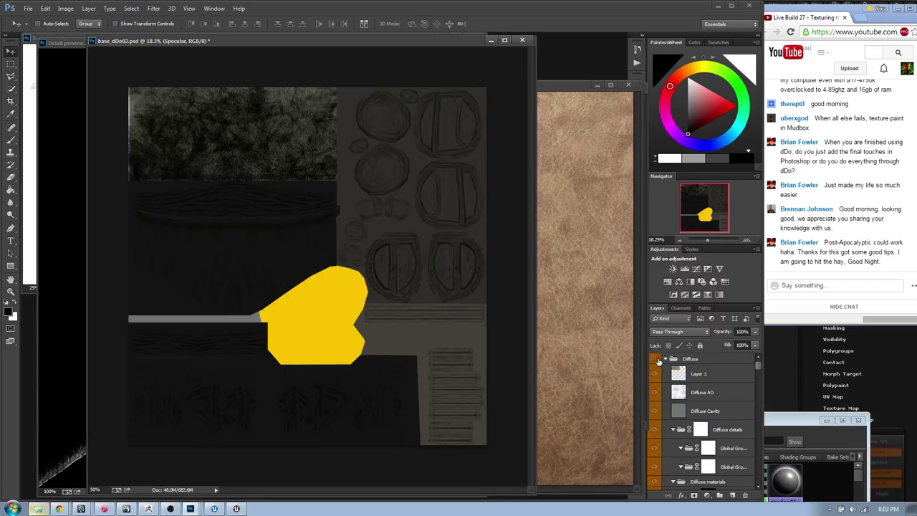
{"action": "left_click", "coordinate": [654, 358]}
{"action": "left_click", "coordinate": [690, 374]}
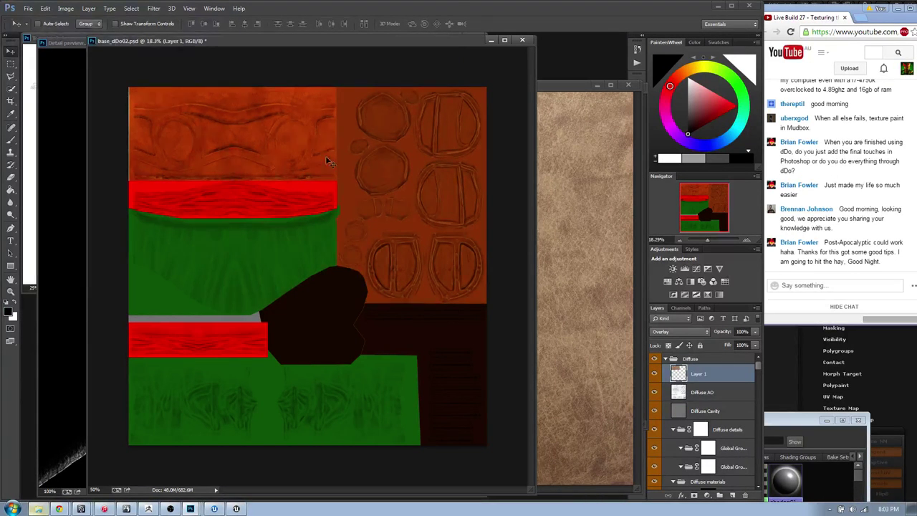
- Copy the whole leather photo and paste it into base_dDo02.psd as a layer above Layer 1
{"action": "left_click", "coordinate": [578, 166]}
{"action": "key", "text": "ctrl+a"}
{"action": "left_click", "coordinate": [386, 46]}
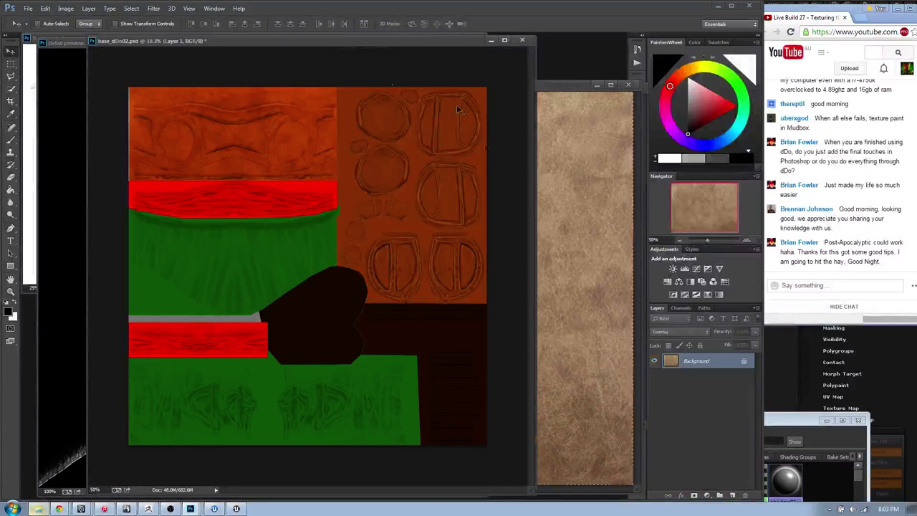
{"action": "key", "text": "ctrl+c"}
{"action": "left_click", "coordinate": [456, 105]}
{"action": "key", "text": "ctrl+v"}
- Rotate the new leather patch 90° and fit it over the canvas's upper-right orange block, with its blend mode set to Overlay
{"action": "left_click_drag", "start_coordinate": [373, 251], "coordinate": [449, 161]}
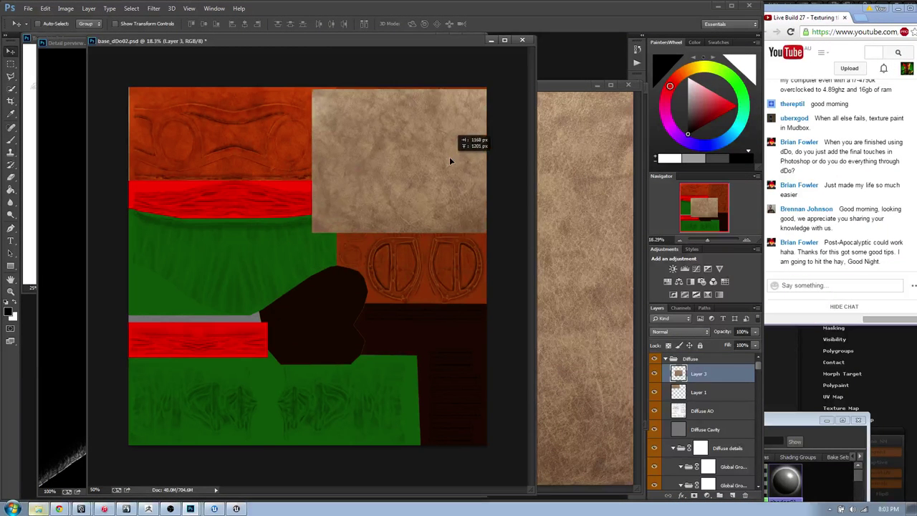
{"action": "key", "text": "ctrl+t"}
{"action": "left_click_drag", "start_coordinate": [443, 81], "coordinate": [514, 197], "text": "shift"}
{"action": "left_click_drag", "start_coordinate": [393, 193], "coordinate": [396, 244]}
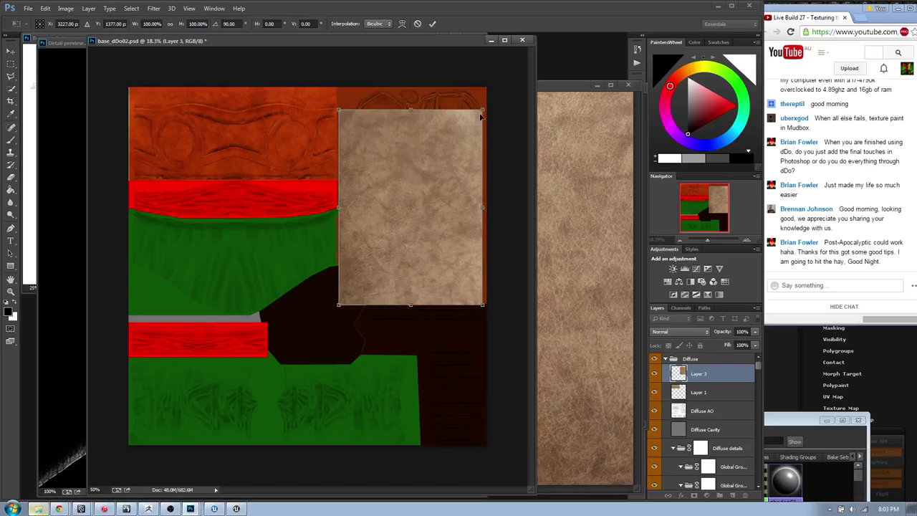
{"action": "left_click_drag", "start_coordinate": [481, 116], "coordinate": [486, 86]}
{"action": "key", "text": "Return"}
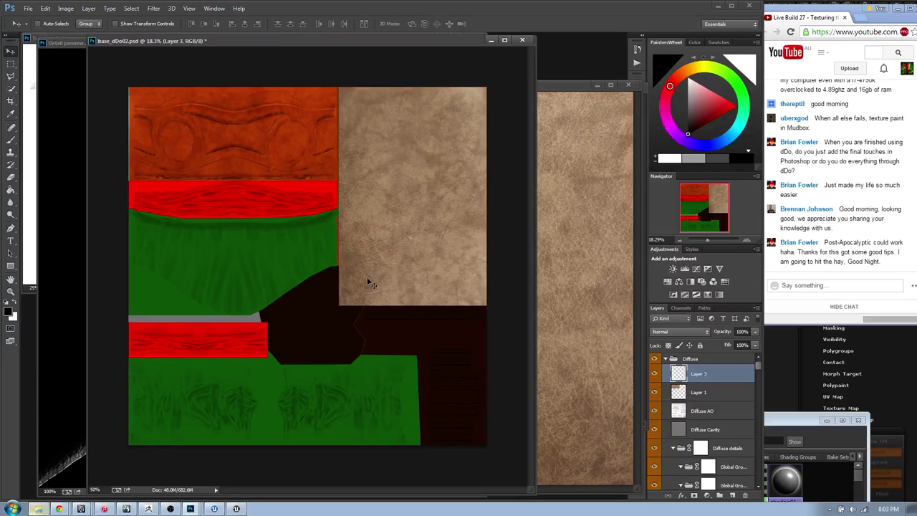
{"action": "left_click", "coordinate": [679, 332]}
{"action": "left_click", "coordinate": [704, 202]}
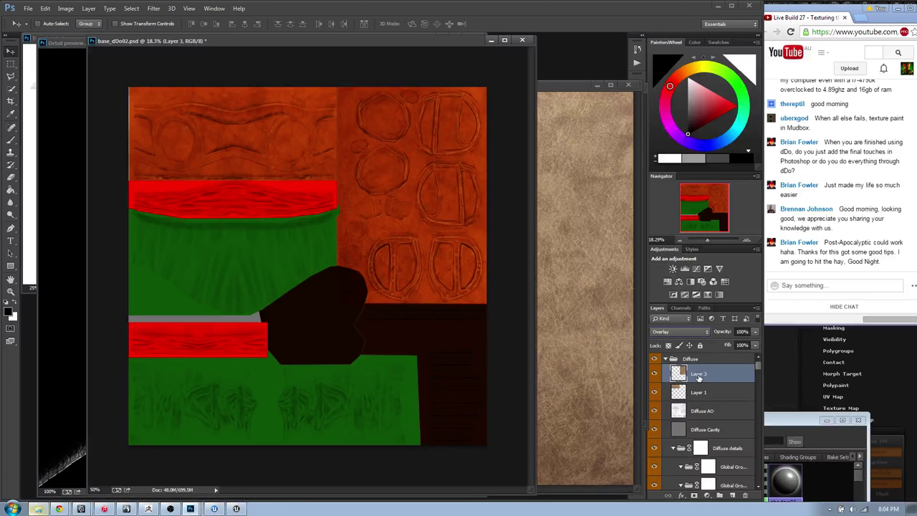
- Copy the second leather patch, hide the Diffuse group, and paste the patch above Layer 2 in the Specular group
{"action": "key", "text": "ctrl+a"}
{"action": "left_click", "coordinate": [666, 359]}
{"action": "left_click", "coordinate": [654, 358]}
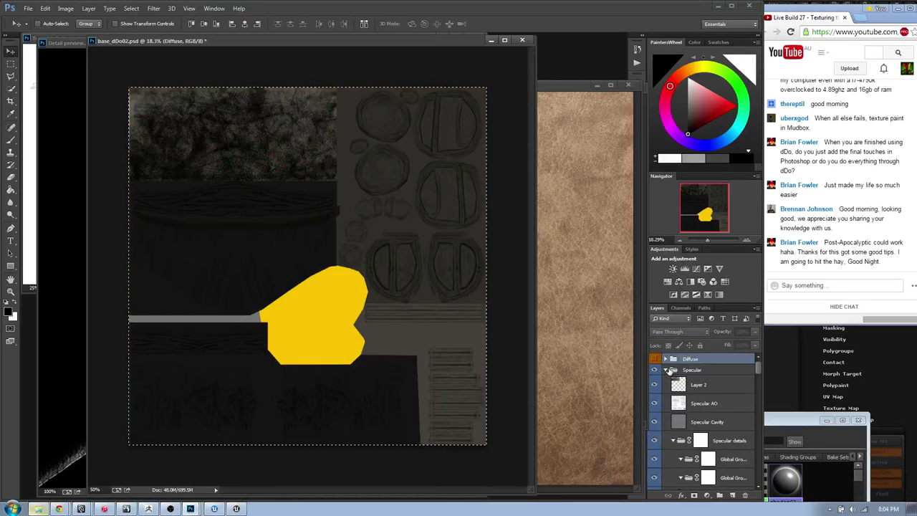
{"action": "left_click", "coordinate": [693, 370]}
{"action": "left_click", "coordinate": [696, 386]}
{"action": "key", "text": "ctrl+v"}
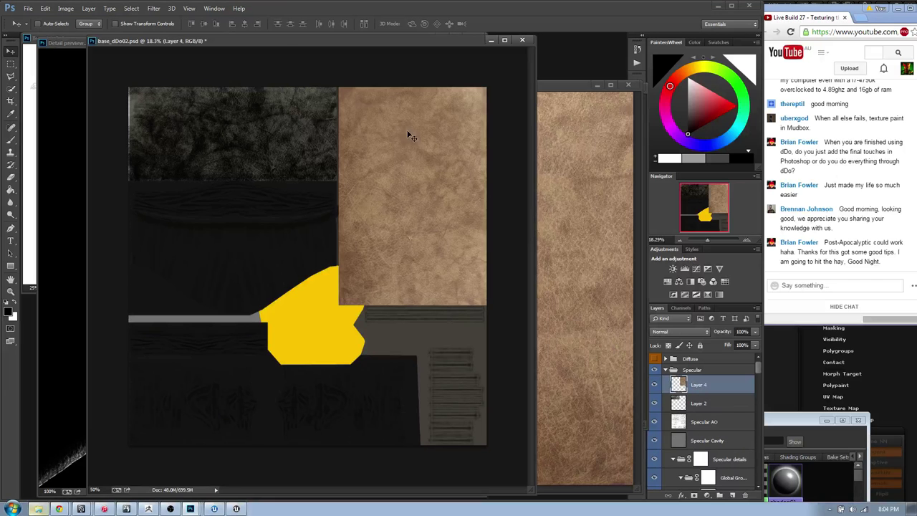
- Fully desaturate the new specular leather patch with Hue/Saturation and set its blend mode to Overlay
{"action": "key", "text": "alt+v"}
{"action": "key", "text": "Escape"}
{"action": "key", "text": "ctrl+u"}
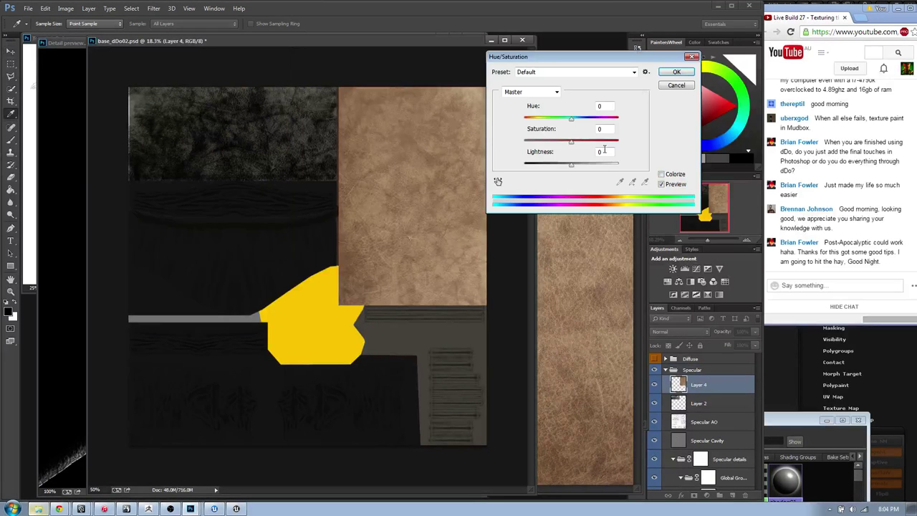
{"action": "left_click_drag", "start_coordinate": [551, 142], "coordinate": [522, 147]}
{"action": "key", "text": "Return"}
{"action": "key", "text": "ctrl+m"}
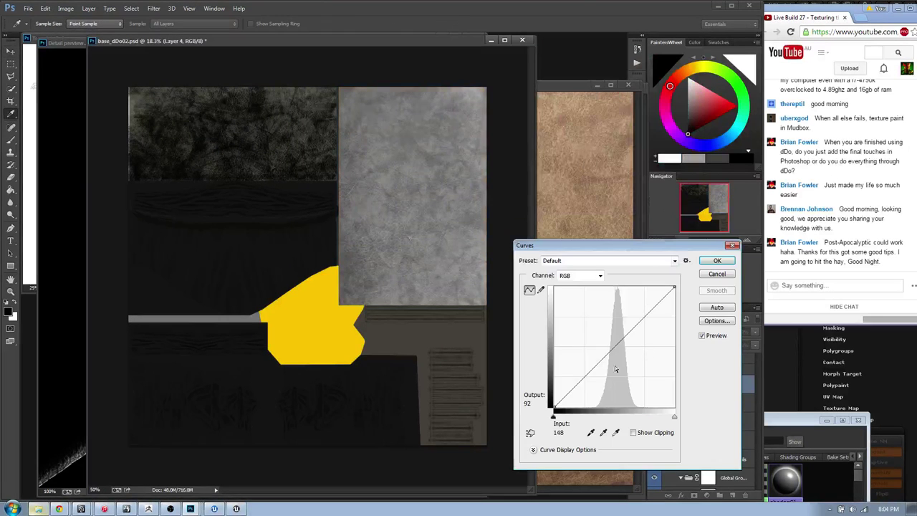
{"action": "key", "text": "Escape"}
{"action": "left_click", "coordinate": [679, 331]}
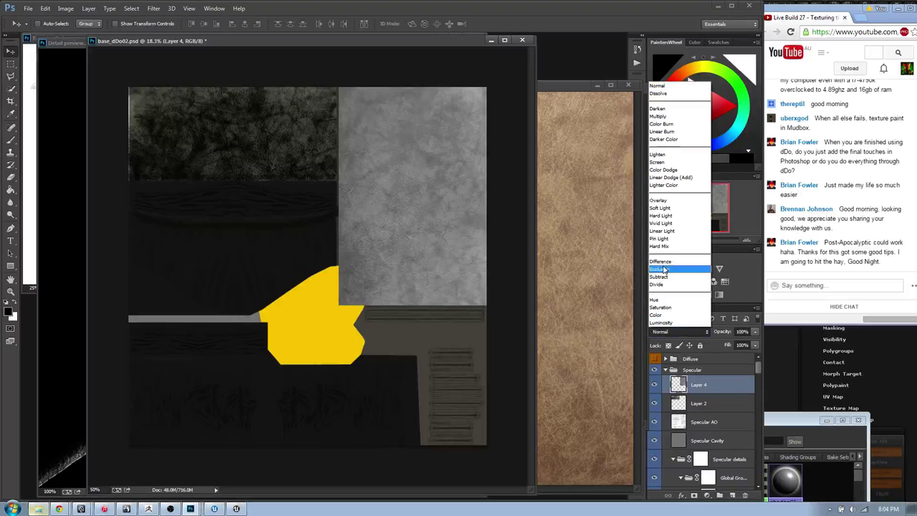
{"action": "left_click", "coordinate": [677, 203]}
- Boost the contrast of the specular leather patch on Layer 4 with two successive S-shaped Curves adjustments
{"action": "key", "text": "ctrl+m"}
{"action": "left_click_drag", "start_coordinate": [595, 367], "coordinate": [585, 394]}
{"action": "left_click_drag", "start_coordinate": [655, 311], "coordinate": [651, 292]}
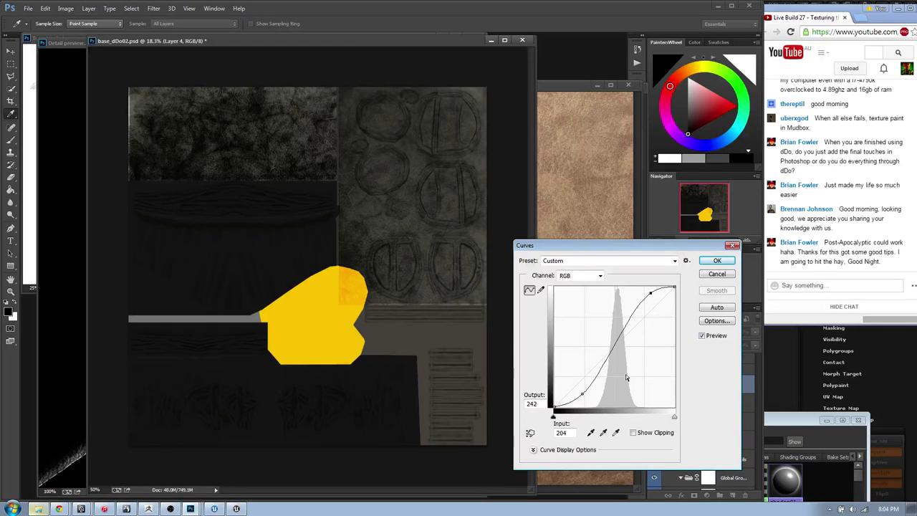
{"action": "key", "text": "Return"}
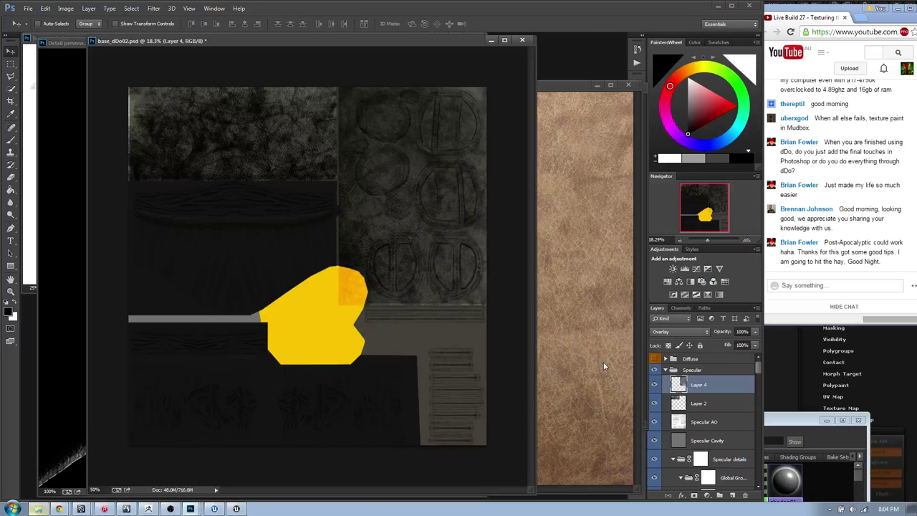
{"action": "key", "text": "ctrl+m"}
{"action": "left_click_drag", "start_coordinate": [592, 390], "coordinate": [580, 389]}
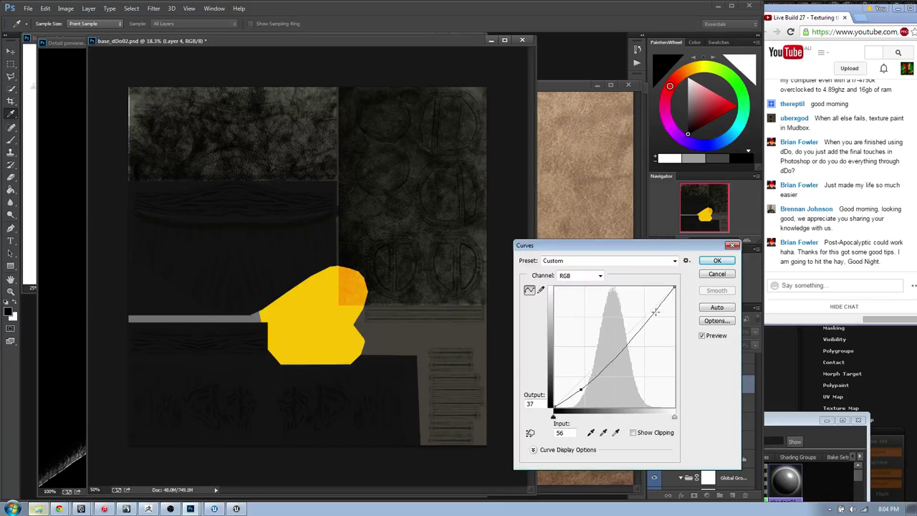
{"action": "left_click_drag", "start_coordinate": [654, 310], "coordinate": [639, 295]}
{"action": "key", "text": "Return"}
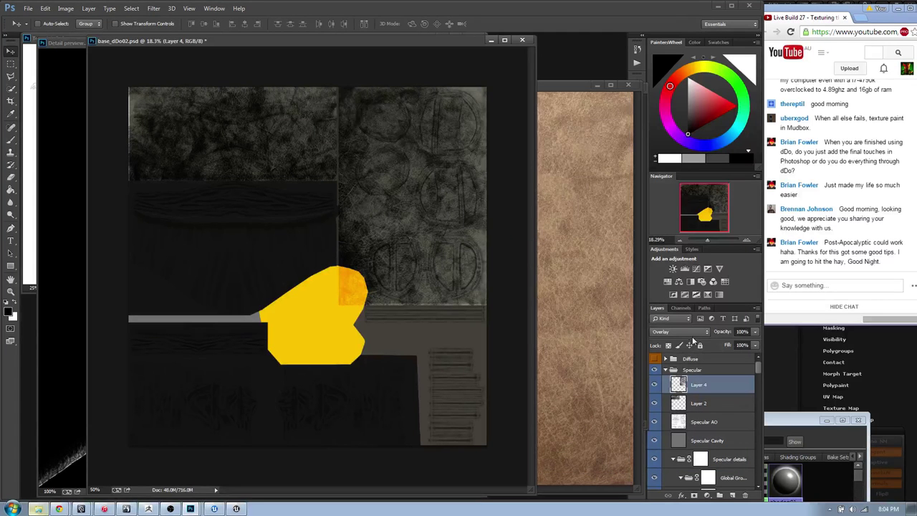
- Save the specular map as a PNG named TEXT_SPEC.png in the base_dDo02 textures folder
{"action": "key", "text": "ctrl+shift+s"}
{"action": "left_click", "coordinate": [322, 255]}
{"action": "left_click", "coordinate": [183, 383]}
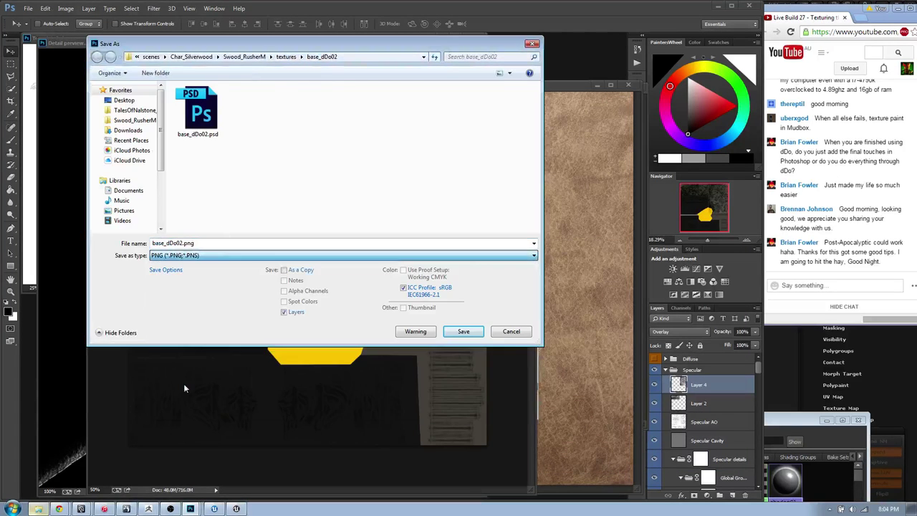
{"action": "left_click", "coordinate": [253, 114]}
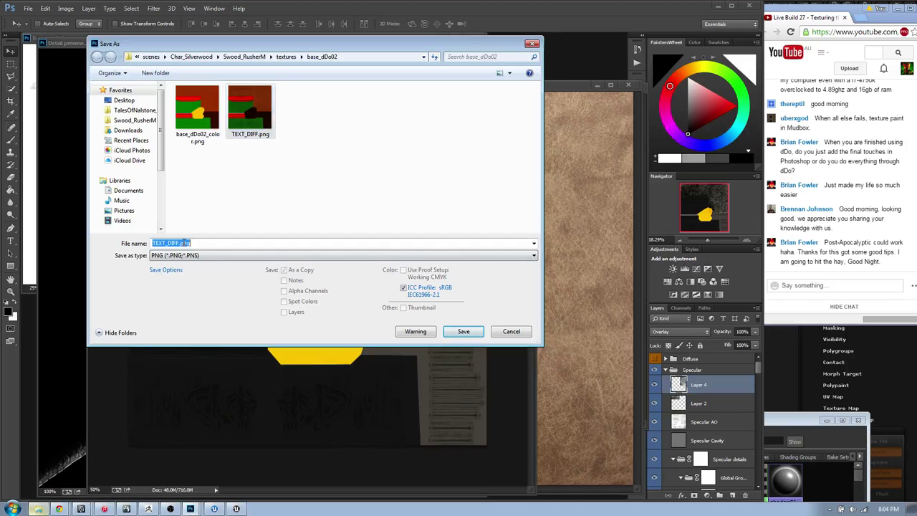
{"action": "left_click_drag", "start_coordinate": [179, 244], "coordinate": [167, 243]}
{"action": "type", "text": "SPEC"}
{"action": "key", "text": "Return"}
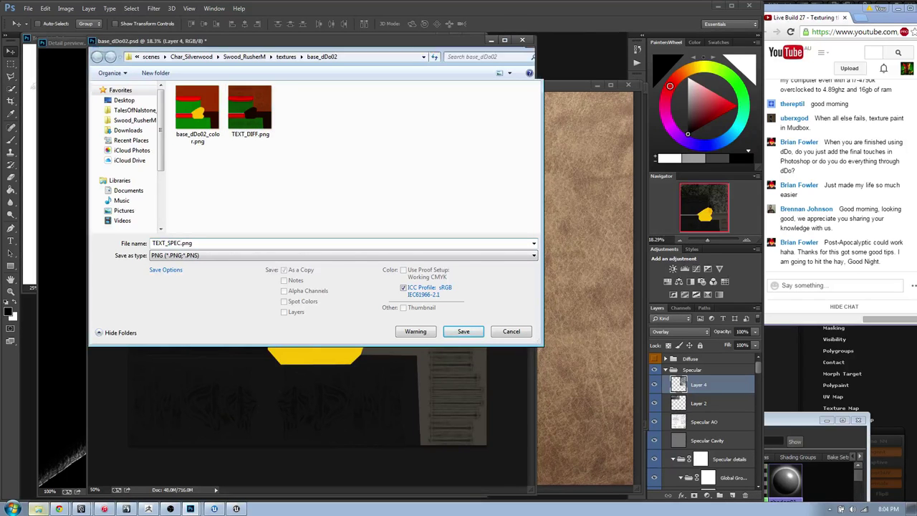
{"action": "left_click", "coordinate": [490, 163]}
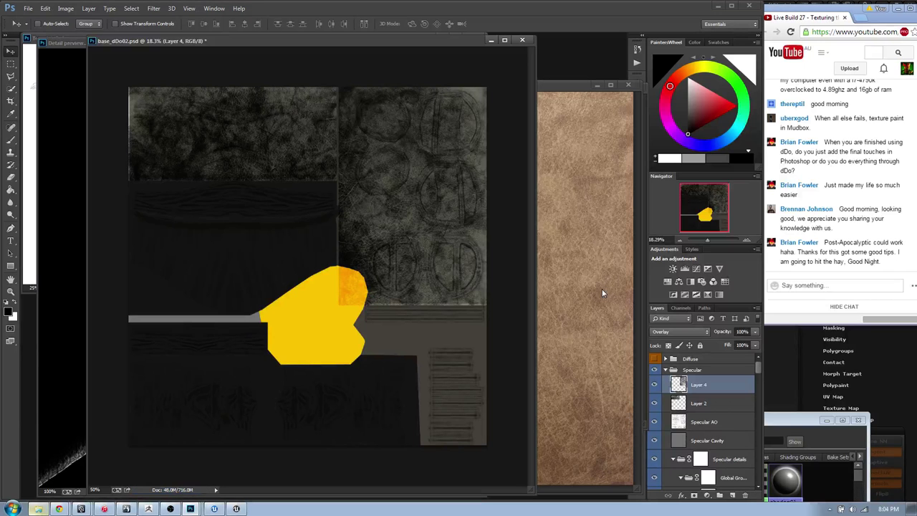
- Launch dDo and place its material panel beside the texture canvas
{"action": "key", "text": "alt+Tab"}
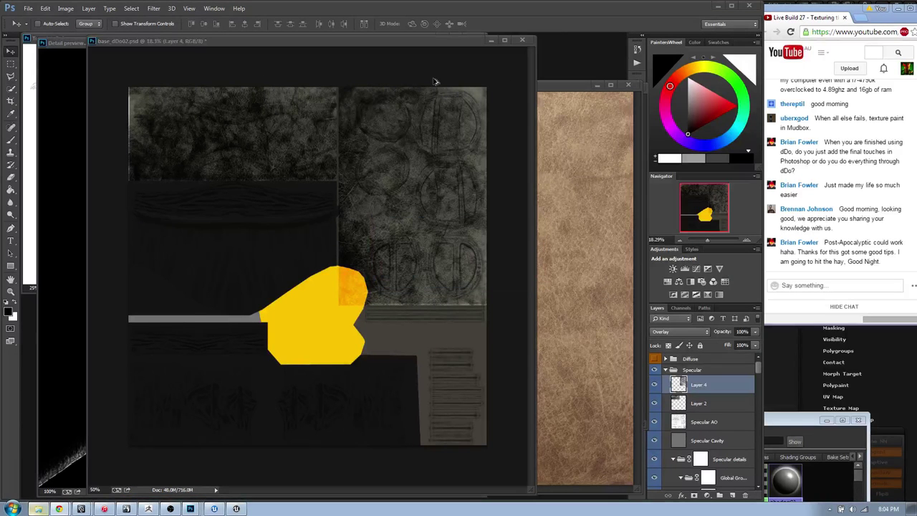
{"action": "left_click", "coordinate": [13, 509]}
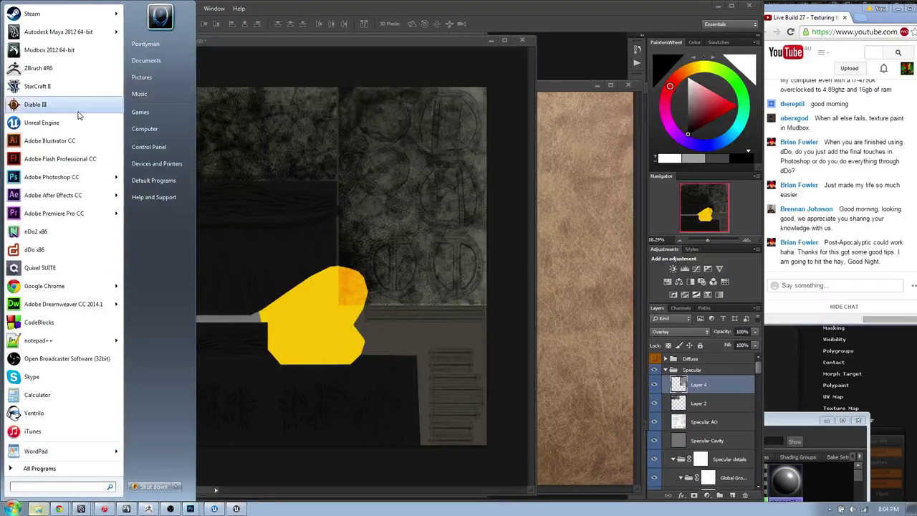
{"action": "left_click", "coordinate": [34, 250]}
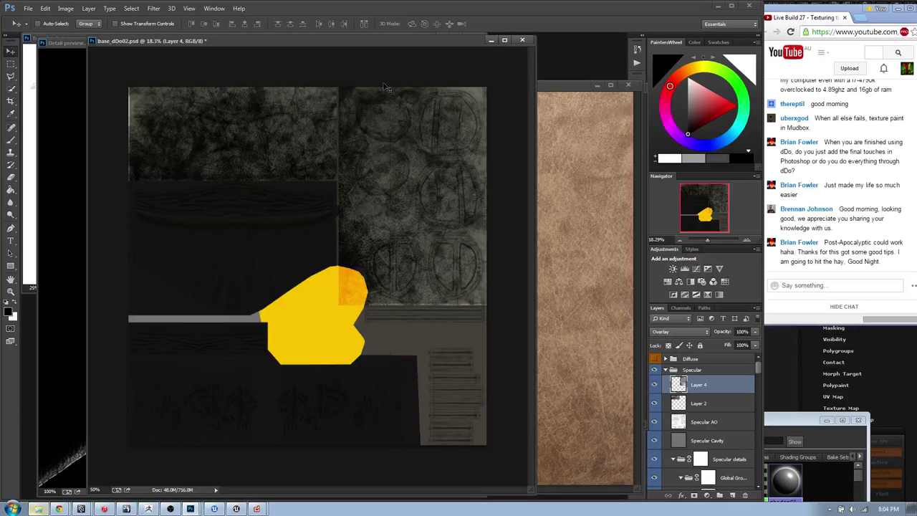
{"action": "left_click_drag", "start_coordinate": [368, 123], "coordinate": [106, 66]}
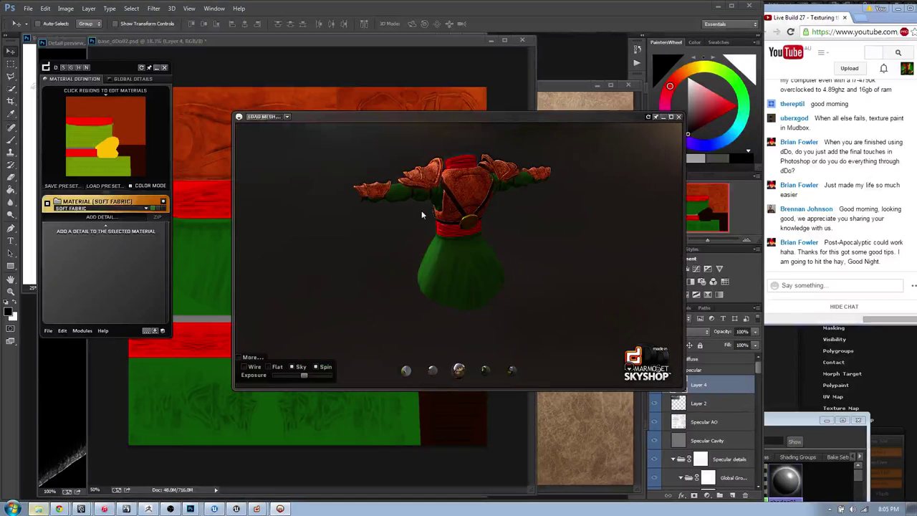
- Examine the leather on the armour's shoulder and chest in dDo's 3D preview, and move the preview off the canvas
{"action": "left_click_drag", "start_coordinate": [421, 213], "coordinate": [476, 243]}
{"action": "scroll", "coordinate": [461, 226], "scroll_direction": "up", "scroll_amount": 5}
{"action": "middle_click_drag", "start_coordinate": [460, 225], "coordinate": [455, 262]}
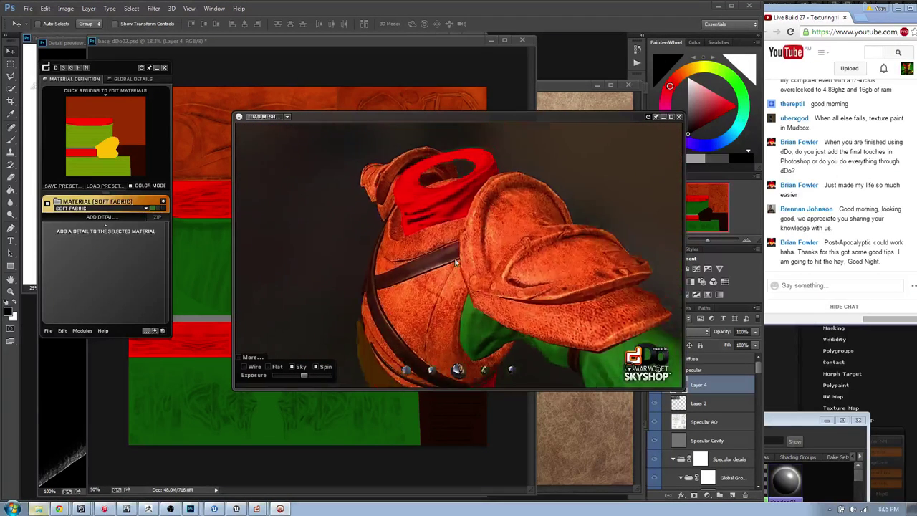
{"action": "mouse_move", "coordinate": [455, 260]}
{"action": "left_mouse_down"}
{"action": "mouse_move", "coordinate": [457, 233]}
{"action": "mouse_move", "coordinate": [512, 240]}
{"action": "mouse_move", "coordinate": [437, 235]}
{"action": "mouse_move", "coordinate": [479, 245]}
{"action": "mouse_move", "coordinate": [444, 250]}
{"action": "left_mouse_up"}
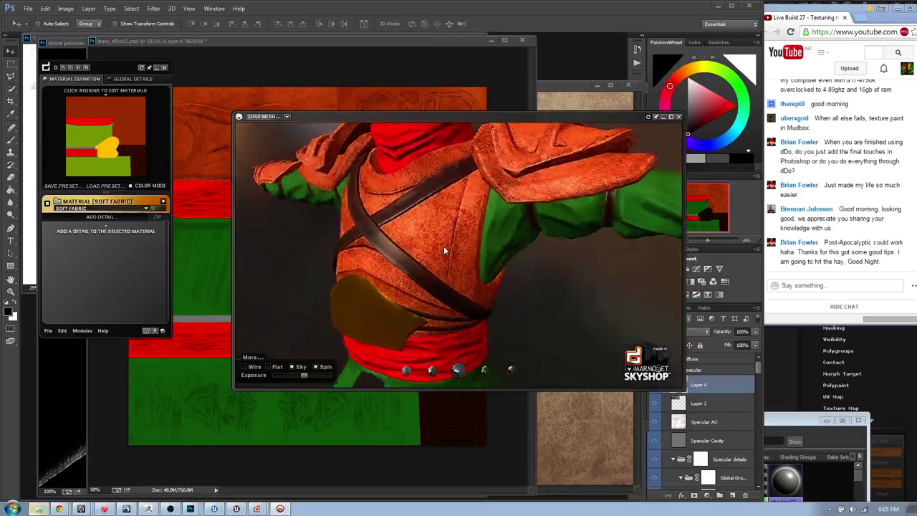
{"action": "scroll", "coordinate": [443, 250], "scroll_direction": "up", "scroll_amount": 2}
{"action": "left_click_drag", "start_coordinate": [405, 121], "coordinate": [916, 223]}
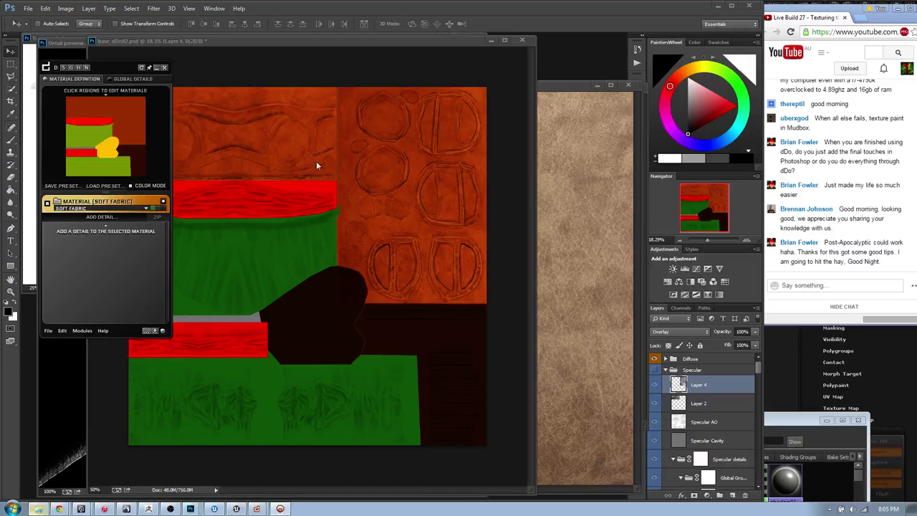
- Return to base_dDo02.psd, hide the Diffuse group and show the Specular group
{"action": "left_click", "coordinate": [433, 43]}
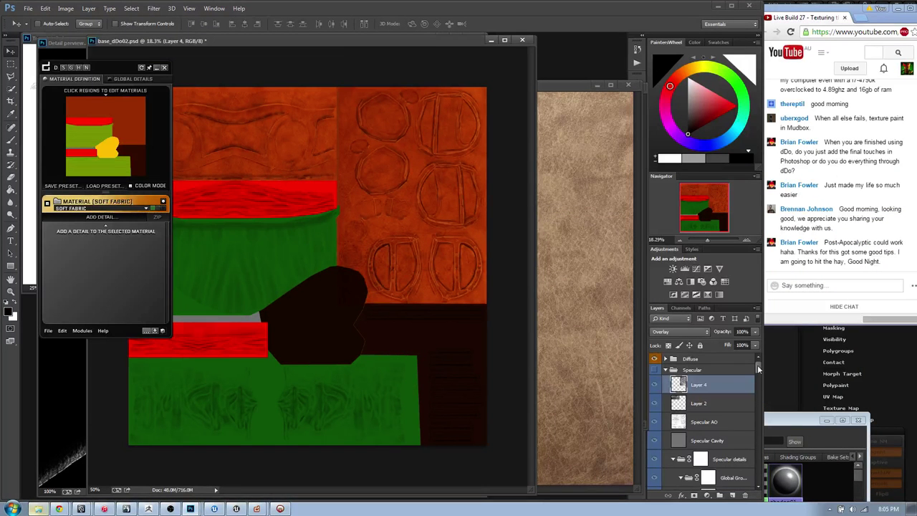
{"action": "left_click_drag", "start_coordinate": [758, 367], "coordinate": [757, 364]}
{"action": "left_click", "coordinate": [694, 370]}
{"action": "left_click", "coordinate": [655, 358]}
{"action": "left_click", "coordinate": [655, 369]}
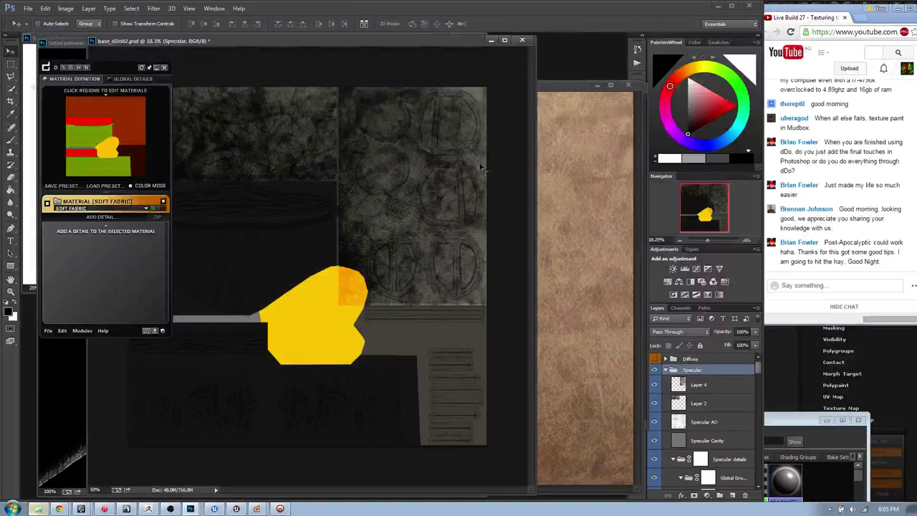
- Merge the two leather patches, Layer 4 and Layer 2, in the Specular group into one layer
{"action": "left_click", "coordinate": [698, 388]}
{"action": "left_click", "coordinate": [698, 403], "text": "ctrl"}
{"action": "key", "text": "ctrl+e"}
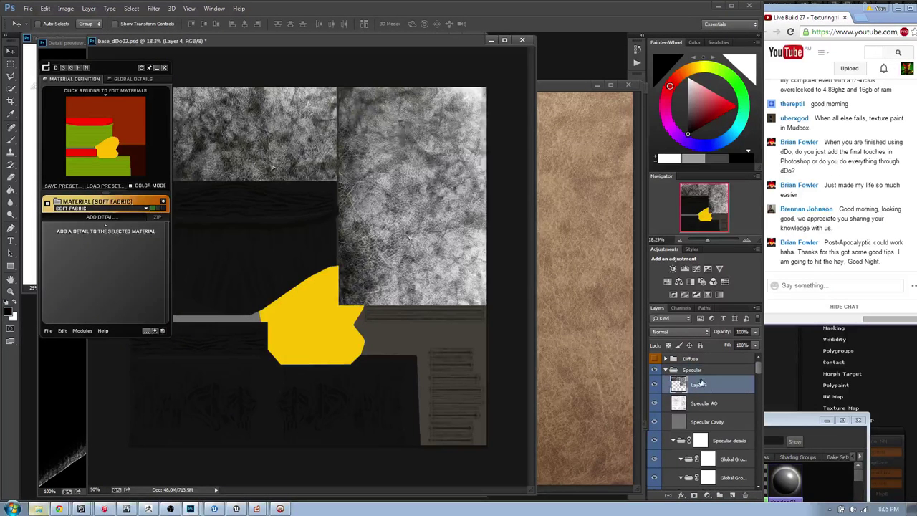
- Set the merged specular leather layer to Multiply blending at 29% opacity
{"action": "left_click", "coordinate": [681, 332]}
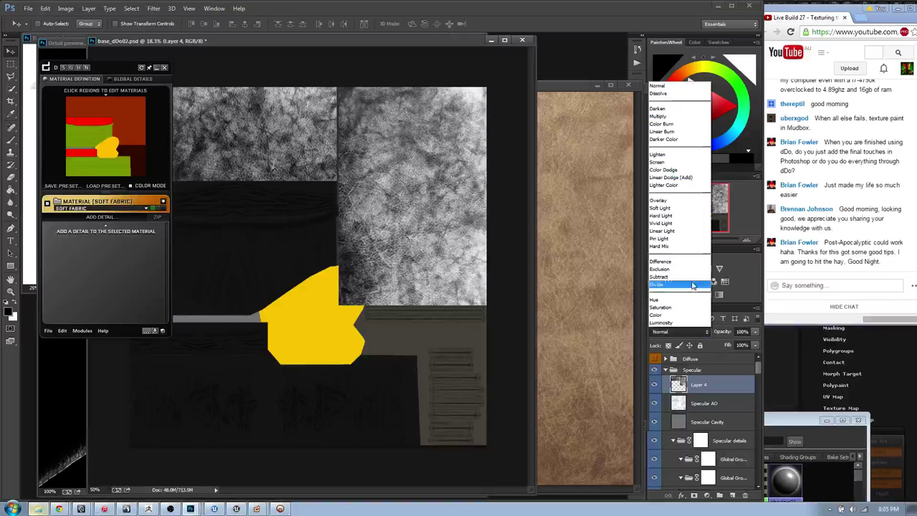
{"action": "left_click", "coordinate": [681, 201]}
{"action": "left_click", "coordinate": [755, 332]}
{"action": "left_click_drag", "start_coordinate": [752, 344], "coordinate": [723, 344]}
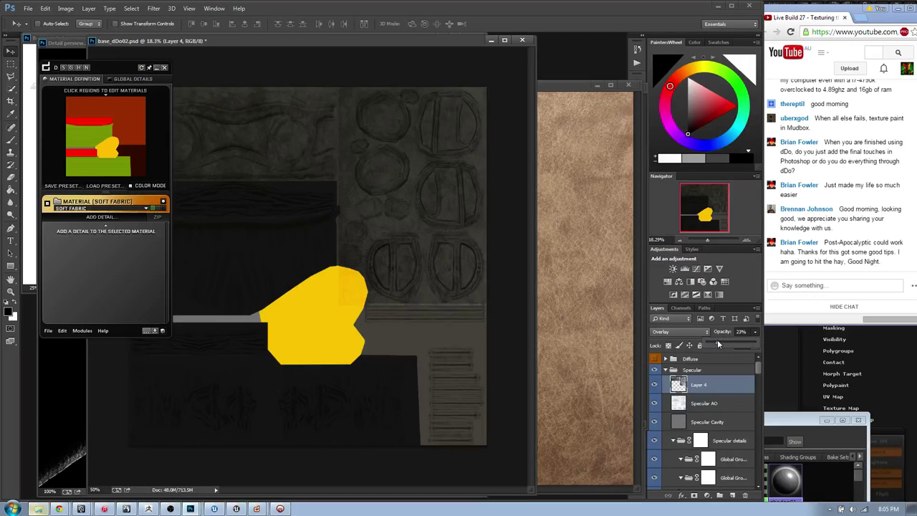
{"action": "left_click_drag", "start_coordinate": [715, 340], "coordinate": [723, 340]}
{"action": "left_click", "coordinate": [680, 332]}
{"action": "left_click", "coordinate": [658, 116]}
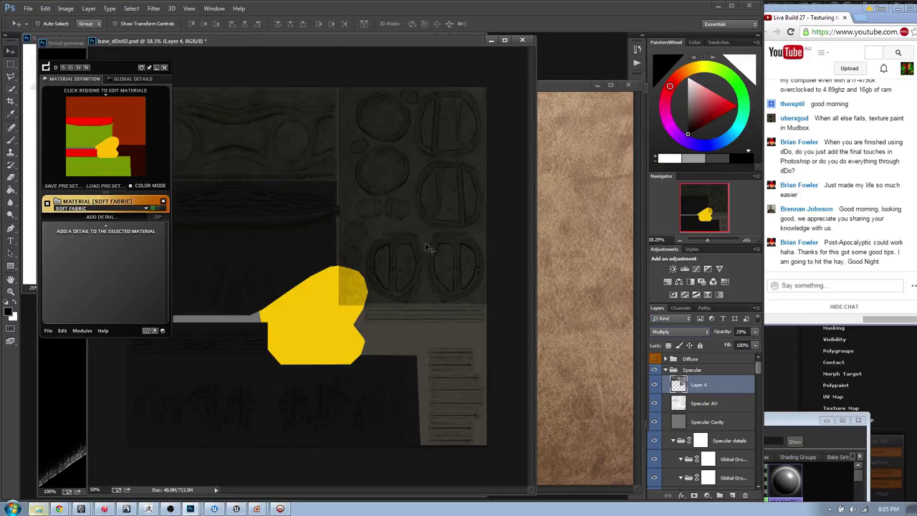
- Darken the merged specular leather layer with Curves, bringing input 125 down to output 23
{"action": "key", "text": "ctrl+m"}
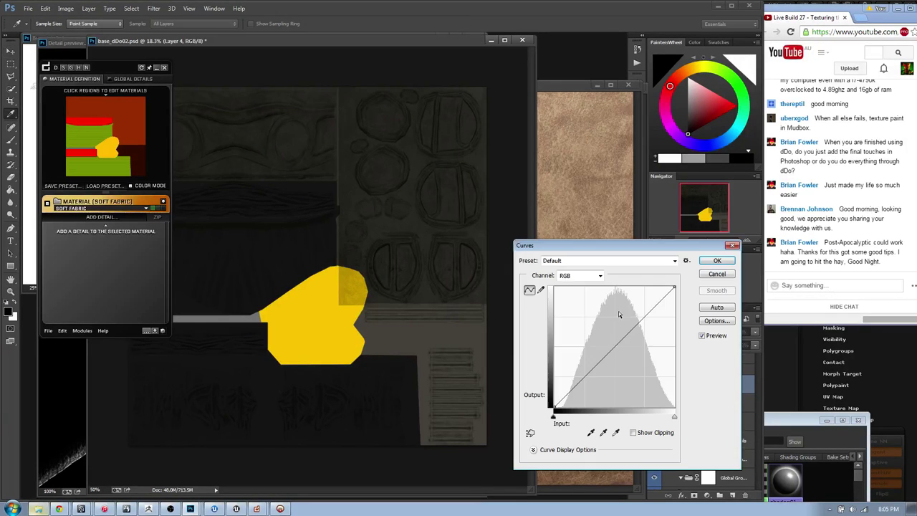
{"action": "left_click_drag", "start_coordinate": [587, 376], "coordinate": [613, 397]}
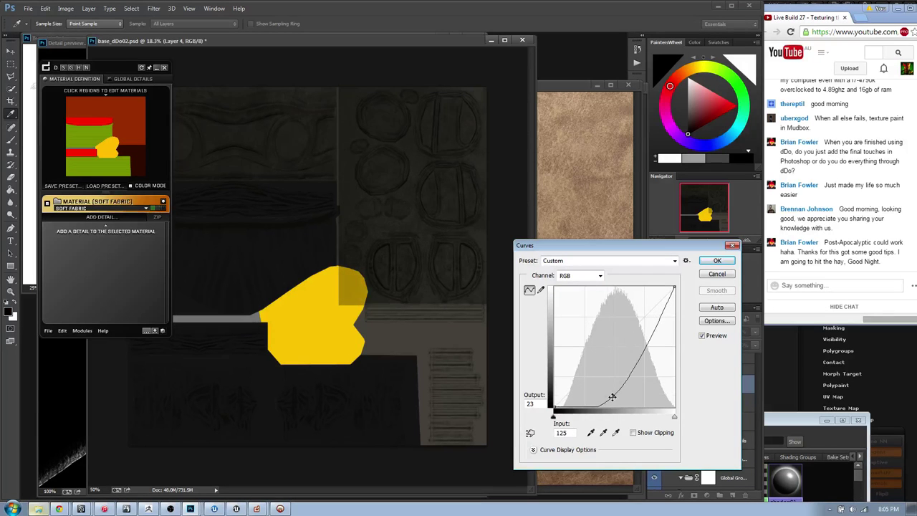
{"action": "left_click", "coordinate": [716, 261]}
- Refresh dDo's 3D preview, check the armour under several lighting environments, and close the preview
{"action": "left_click_drag", "start_coordinate": [580, 151], "coordinate": [578, 205]}
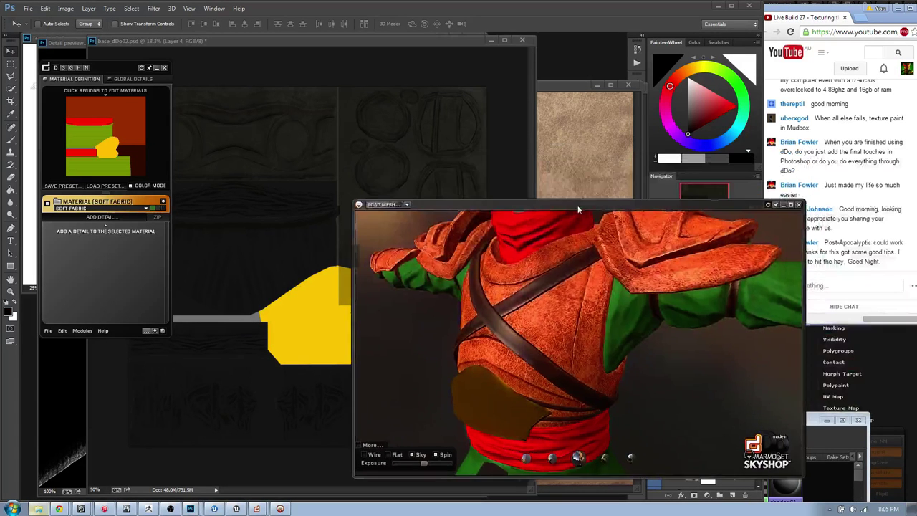
{"action": "left_click", "coordinate": [767, 207]}
{"action": "left_click_drag", "start_coordinate": [631, 207], "coordinate": [616, 214]}
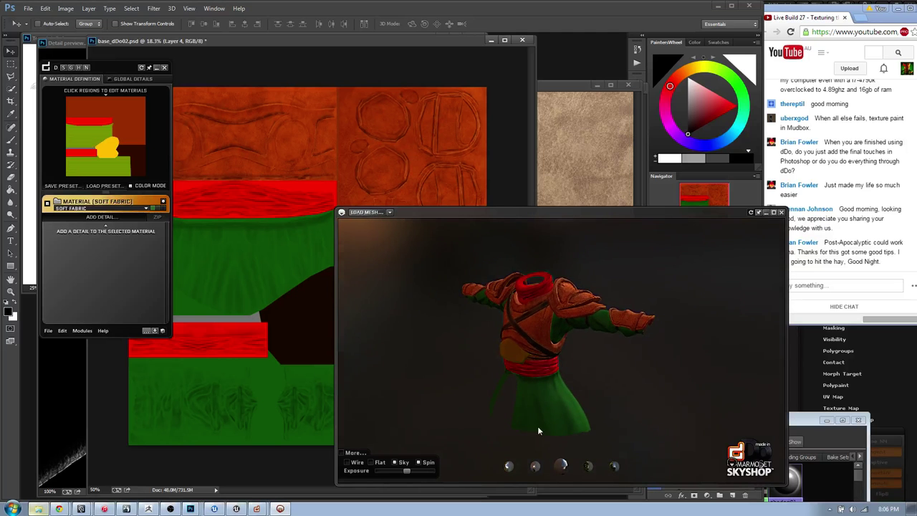
{"action": "left_click", "coordinate": [586, 470]}
{"action": "left_click", "coordinate": [614, 467]}
{"action": "left_click", "coordinate": [592, 469]}
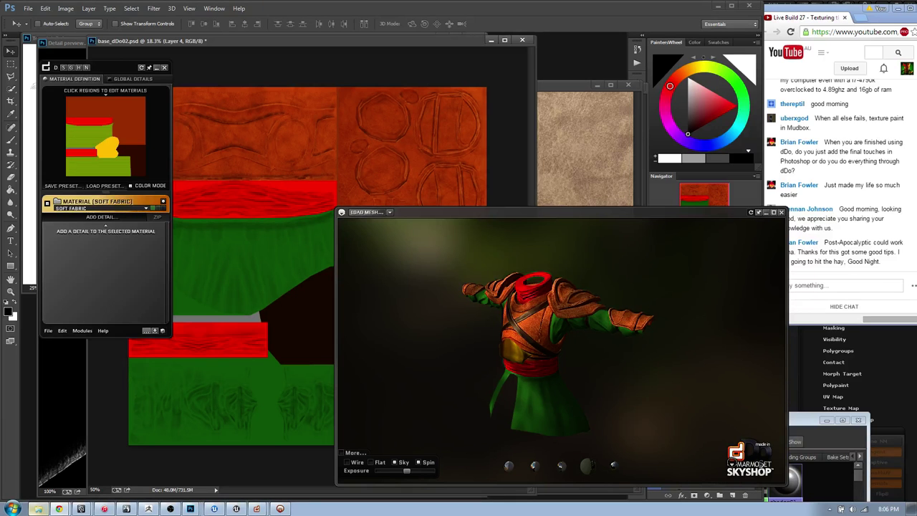
{"action": "left_click_drag", "start_coordinate": [530, 212], "coordinate": [523, 214]}
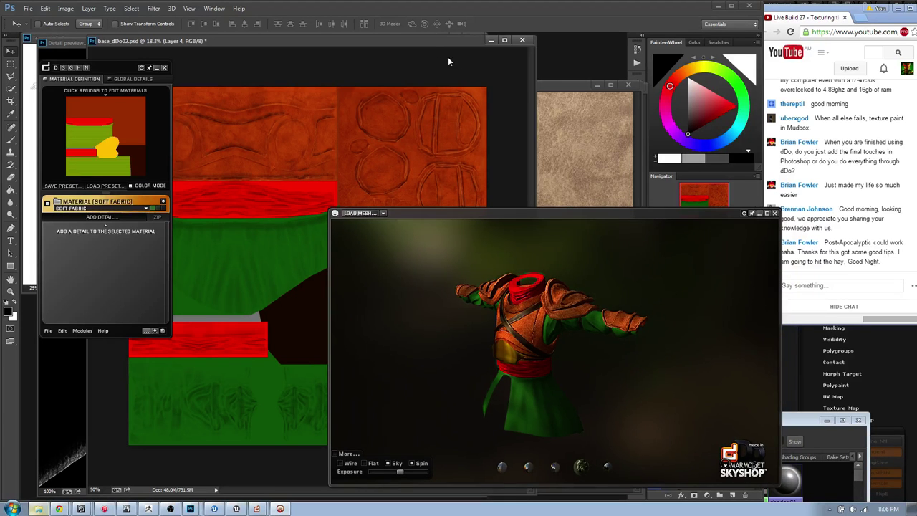
{"action": "left_click", "coordinate": [774, 214]}
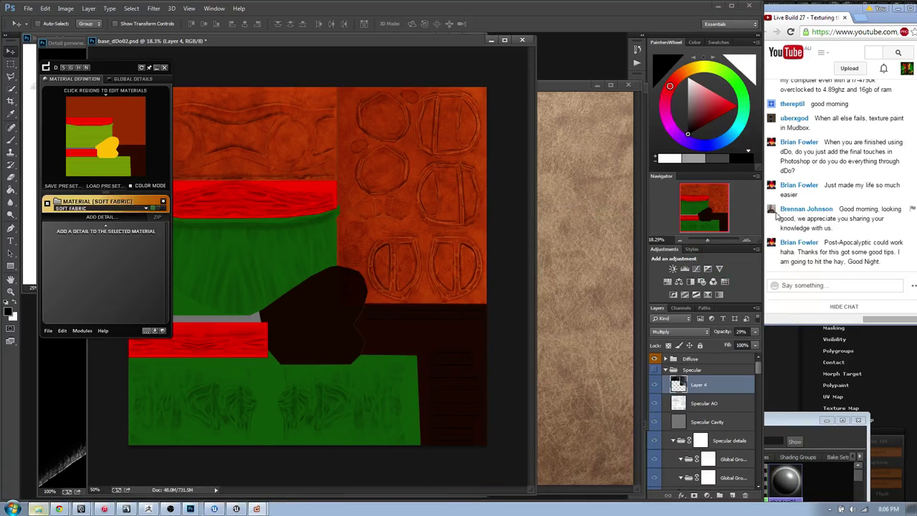
- Save base_dDo02.psd, close the dDo panel, and overwrite TEXT_DIFF.png with the current diffuse map using default PNG options
{"action": "key", "text": "ctrl+s"}
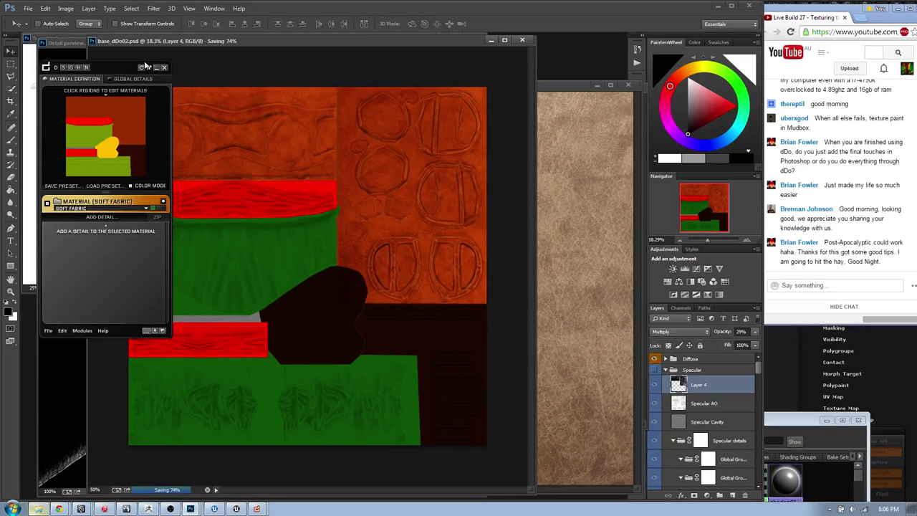
{"action": "key", "text": "ctrl+shift+s"}
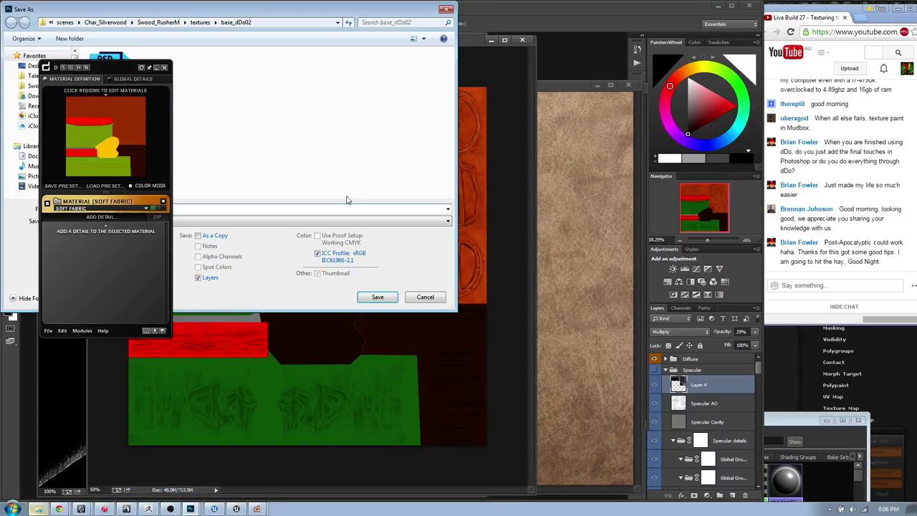
{"action": "left_click", "coordinate": [165, 67]}
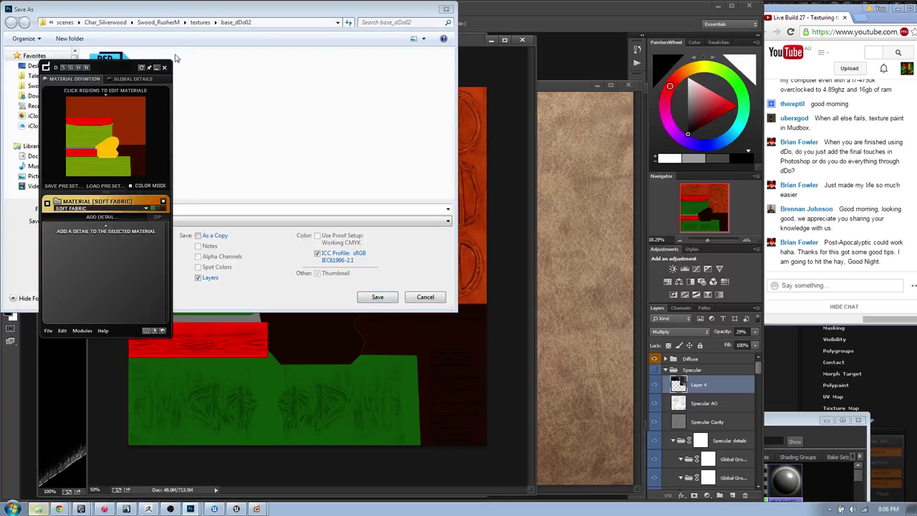
{"action": "left_click_drag", "start_coordinate": [188, 9], "coordinate": [211, 17]}
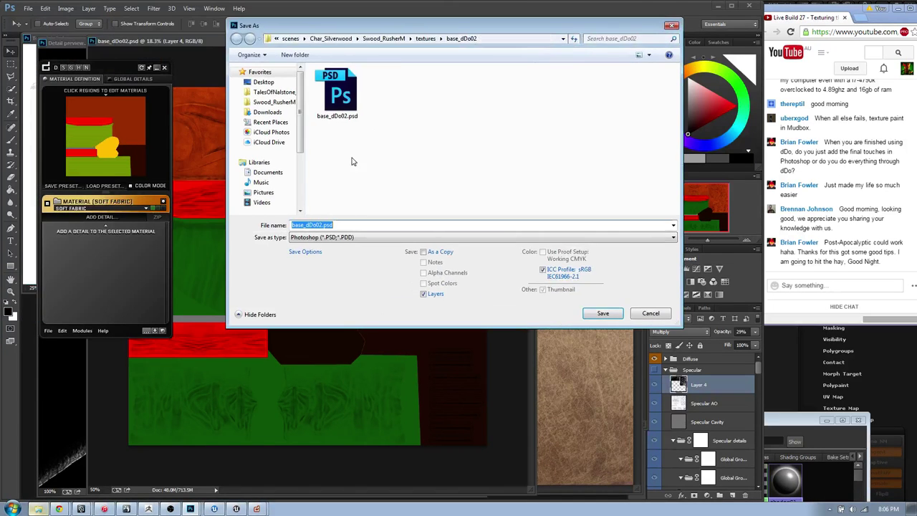
{"action": "left_click", "coordinate": [343, 238]}
{"action": "left_click", "coordinate": [329, 368]}
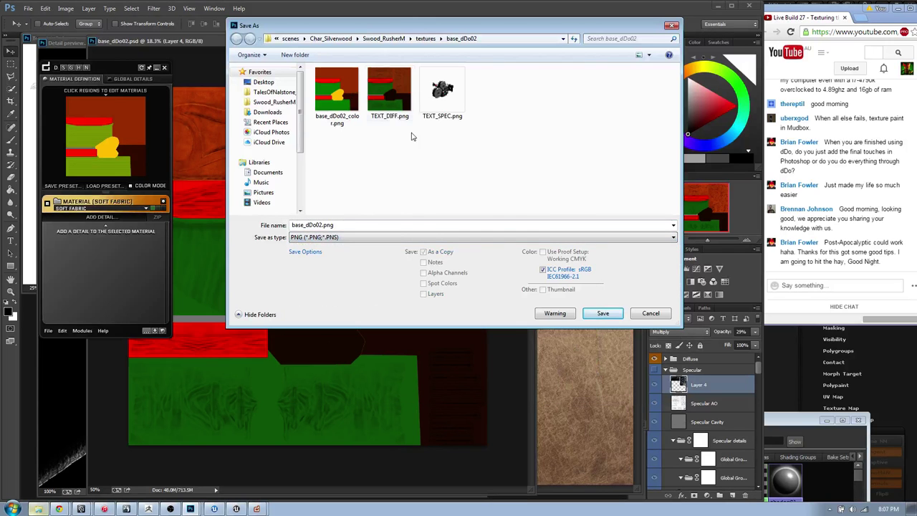
{"action": "double_click", "coordinate": [400, 107]}
{"action": "left_click", "coordinate": [487, 259]}
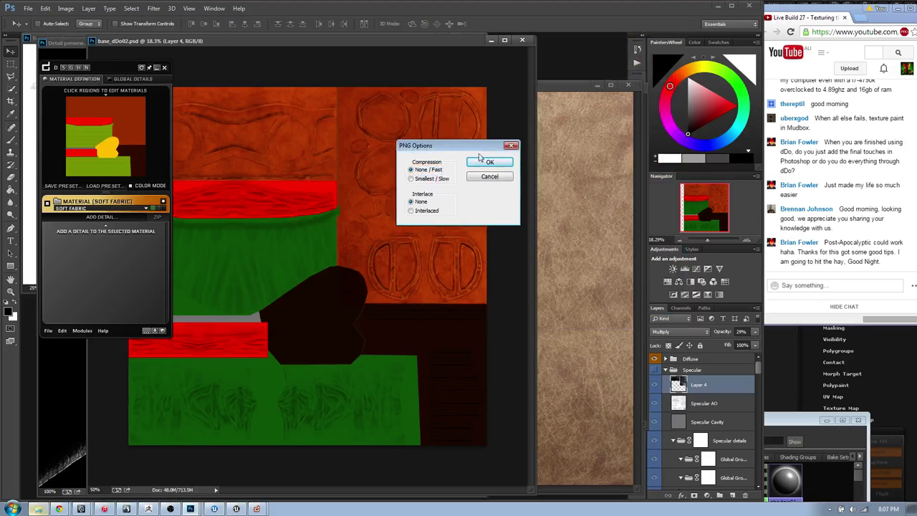
{"action": "left_click", "coordinate": [481, 162]}
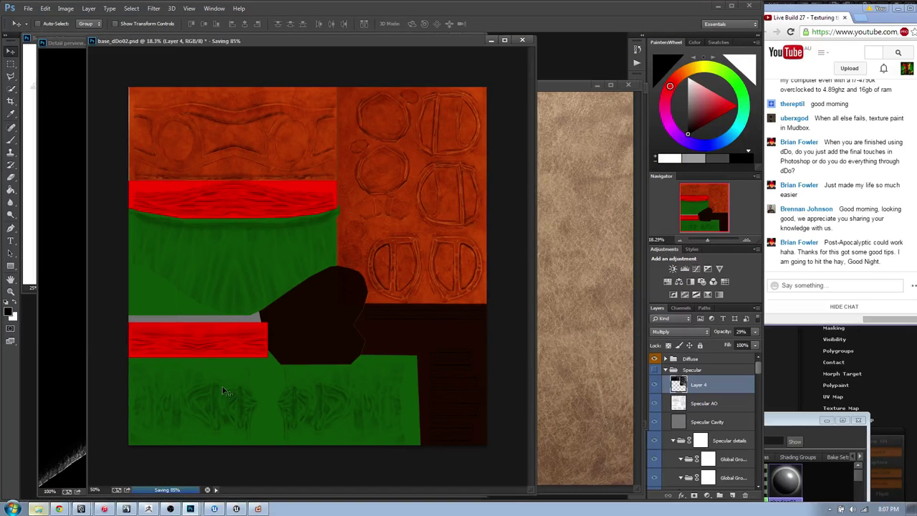
- Show only the Specular group and overwrite TEXT_SPEC.png with the current specular map using default PNG options
{"action": "left_click", "coordinate": [654, 359]}
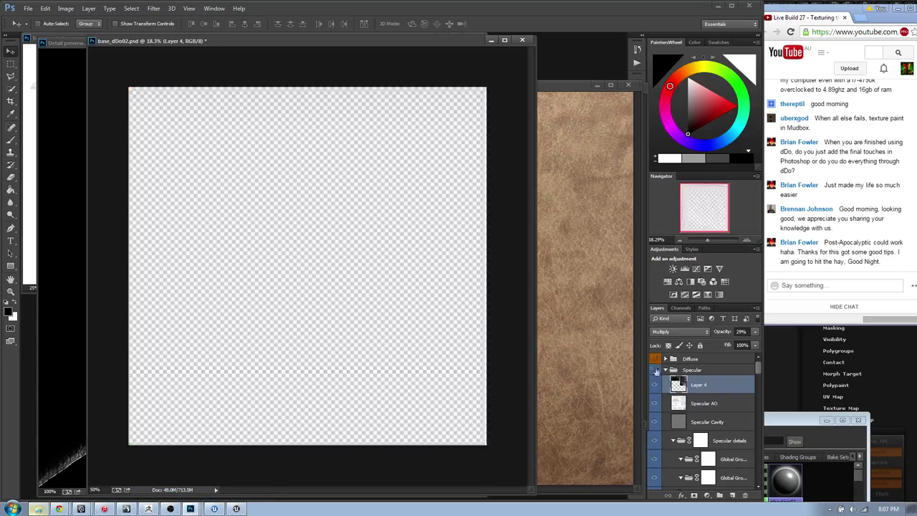
{"action": "left_click", "coordinate": [654, 370]}
{"action": "key", "text": "ctrl+shift+s"}
{"action": "left_click", "coordinate": [323, 237]}
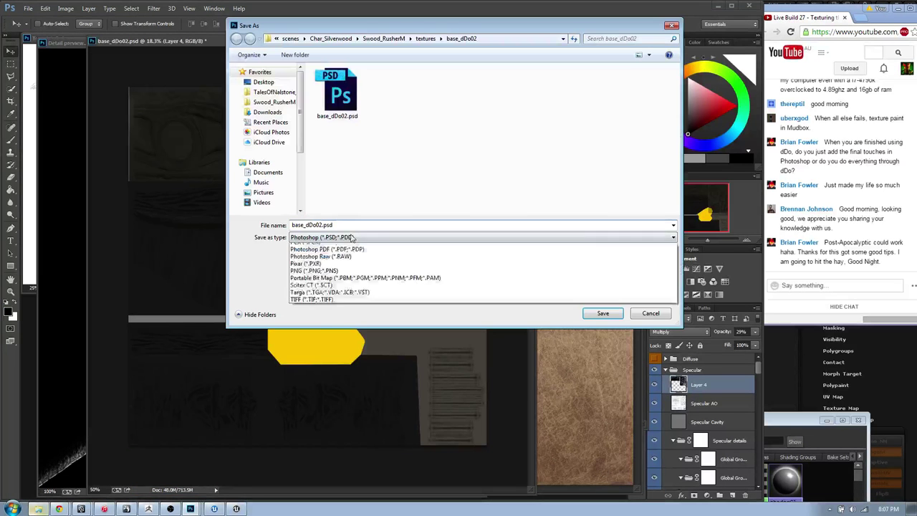
{"action": "left_click", "coordinate": [329, 377]}
{"action": "double_click", "coordinate": [442, 92]}
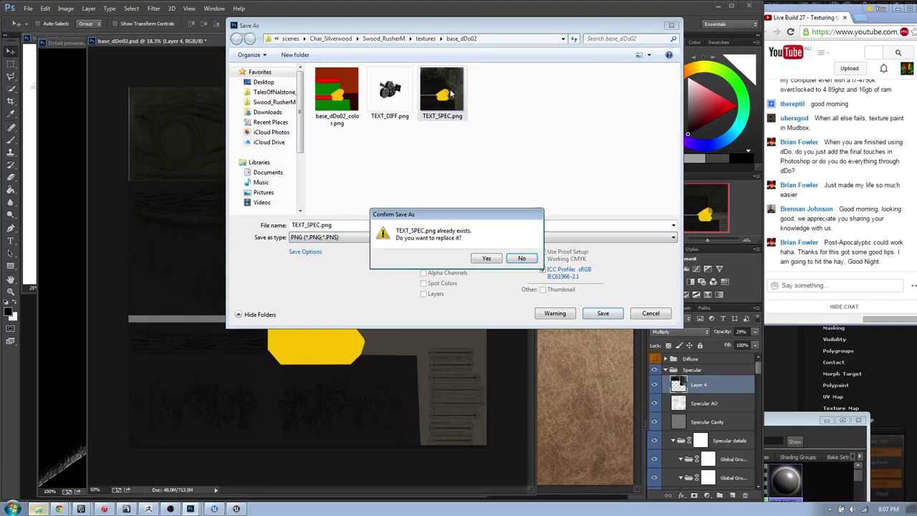
{"action": "left_click", "coordinate": [489, 257]}
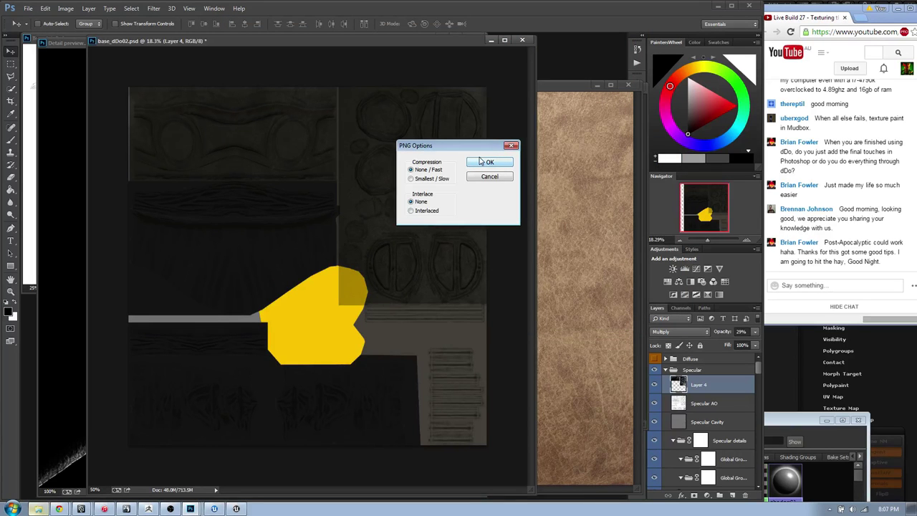
{"action": "left_click", "coordinate": [481, 162]}
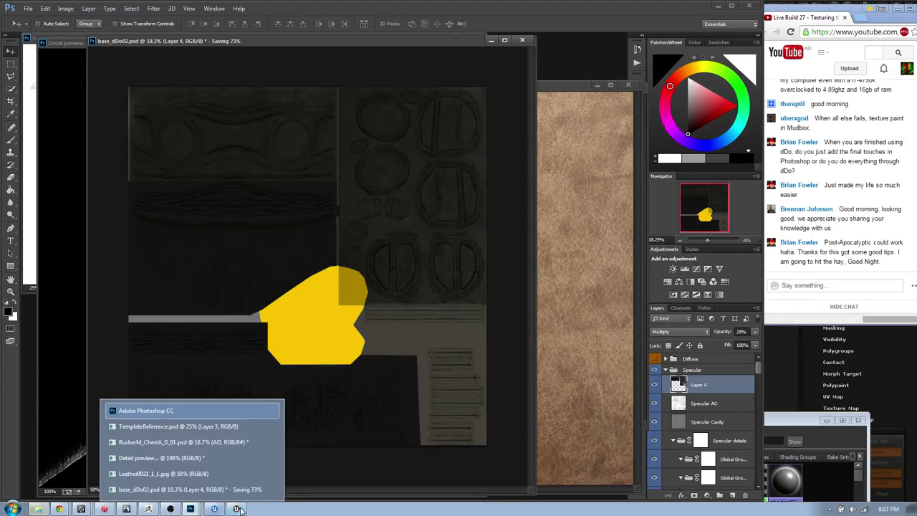
- Switch to the Unreal project browser and open MyProject
{"action": "mouse_move", "coordinate": [238, 506]}
{"action": "left_click", "coordinate": [236, 490]}
{"action": "double_click", "coordinate": [221, 240]}
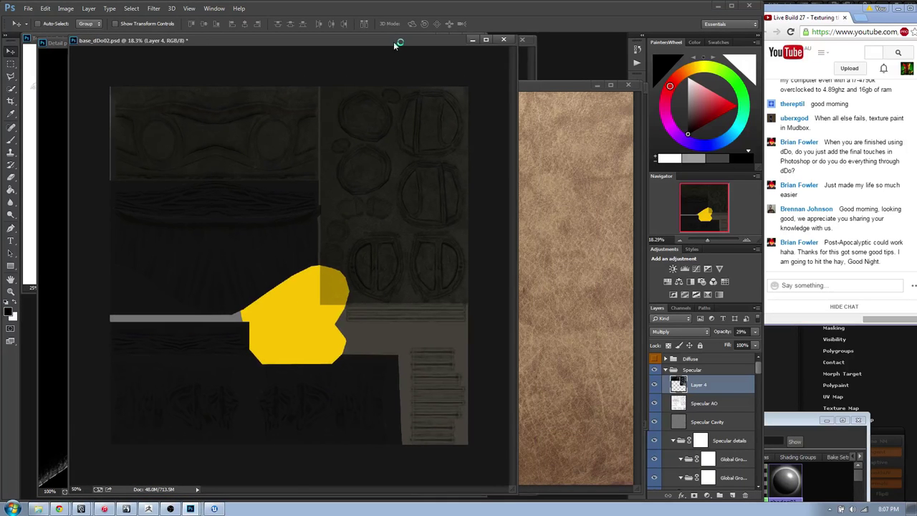
- Collapse the Specular group, hide it, and show the Gloss group in its place
{"action": "left_click", "coordinate": [666, 369]}
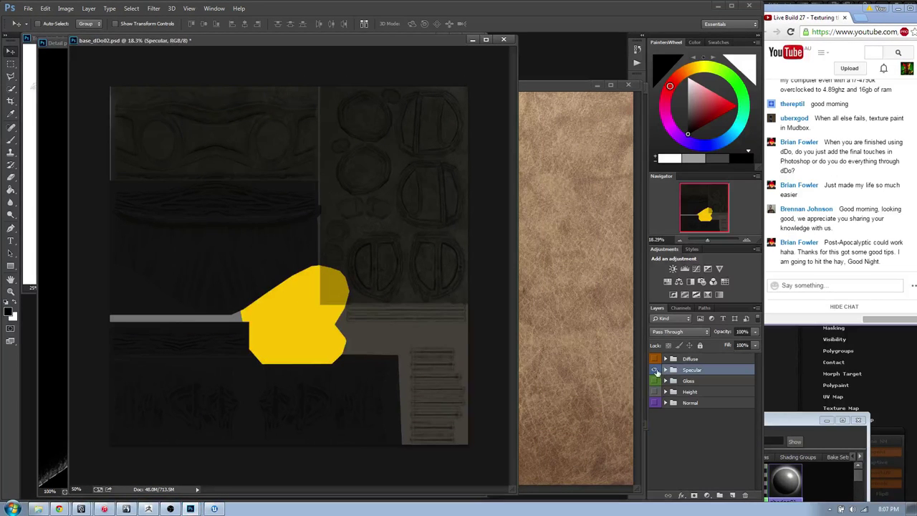
{"action": "left_click", "coordinate": [654, 370]}
{"action": "left_click", "coordinate": [655, 380]}
- Save the gloss map as TEXT_GLOSS.png in the base_dDo02 folder with no compression and no interlacing
{"action": "key", "text": "ctrl+shift+s"}
{"action": "left_click", "coordinate": [359, 238]}
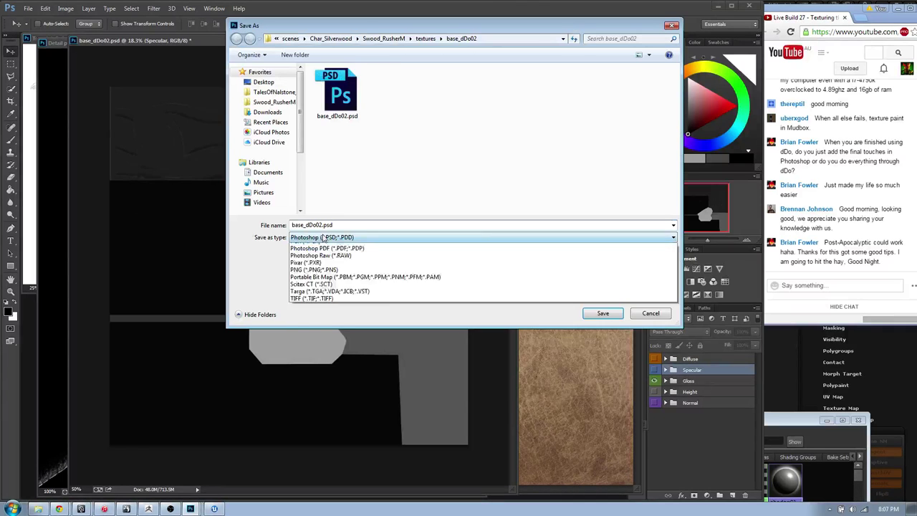
{"action": "left_click", "coordinate": [335, 368]}
{"action": "left_click", "coordinate": [442, 91]}
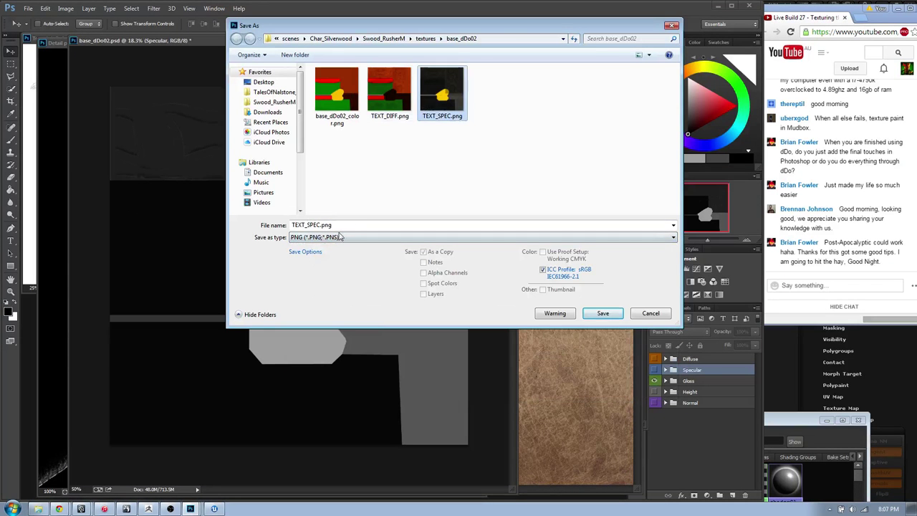
{"action": "mouse_move", "coordinate": [321, 225]}
{"action": "left_mouse_down"}
{"action": "mouse_move", "coordinate": [294, 225]}
{"action": "mouse_move", "coordinate": [308, 227]}
{"action": "left_mouse_up"}
{"action": "type", "text": "GL"}
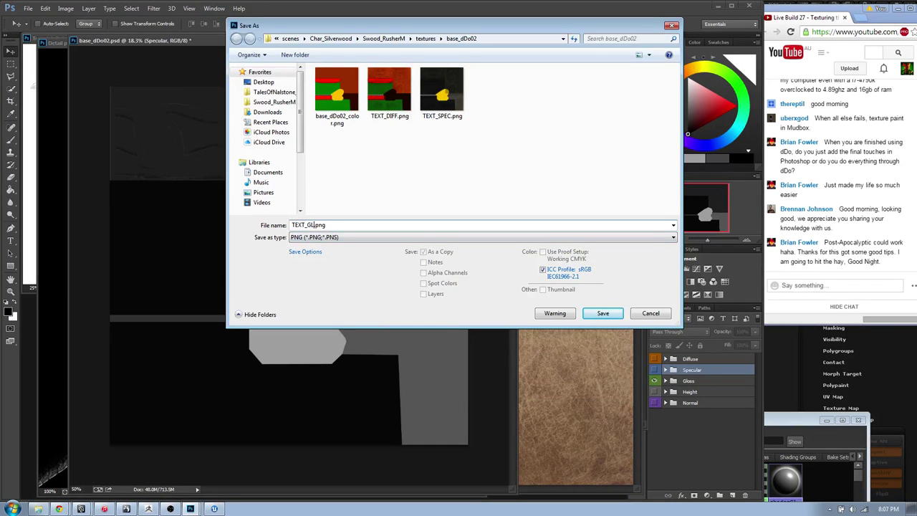
{"action": "type", "text": "OSS"}
{"action": "key", "text": "Return"}
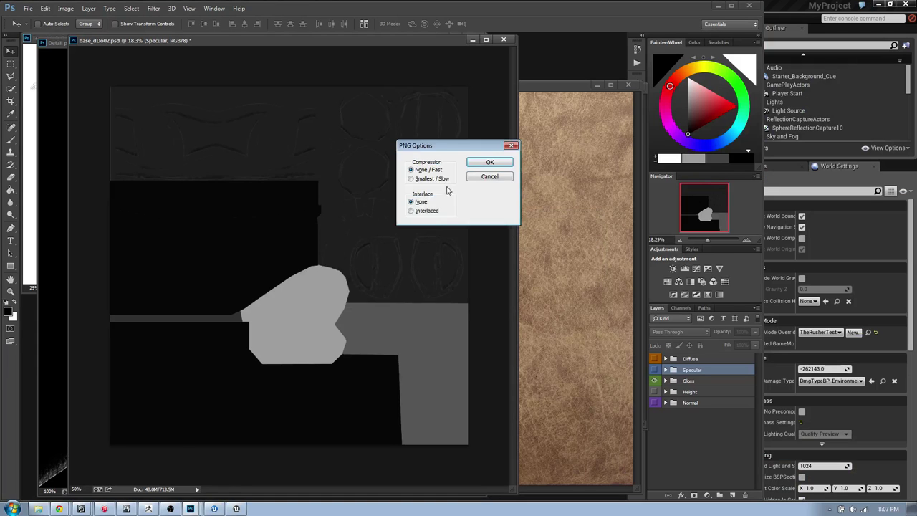
{"action": "left_click", "coordinate": [488, 163]}
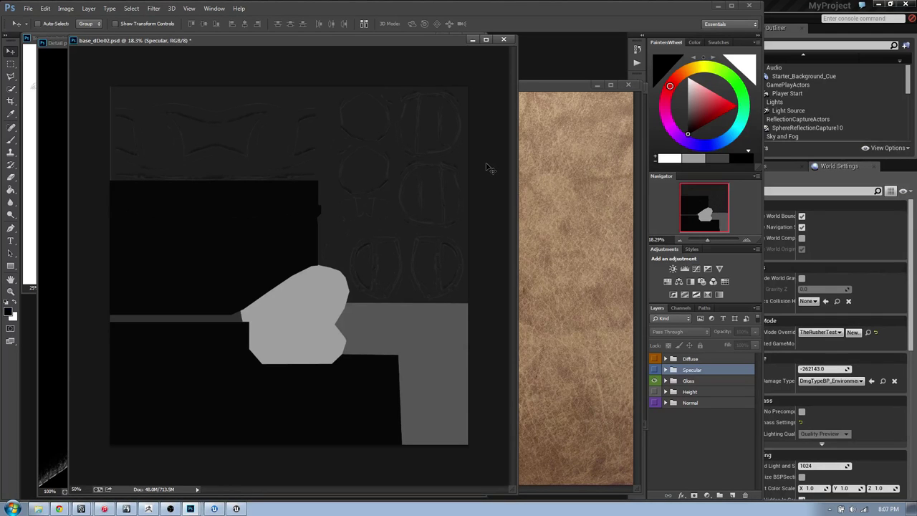
- Switch to the Unreal editor and fly through the Minimal_Default level to look it over
{"action": "key", "text": "alt+Tab"}
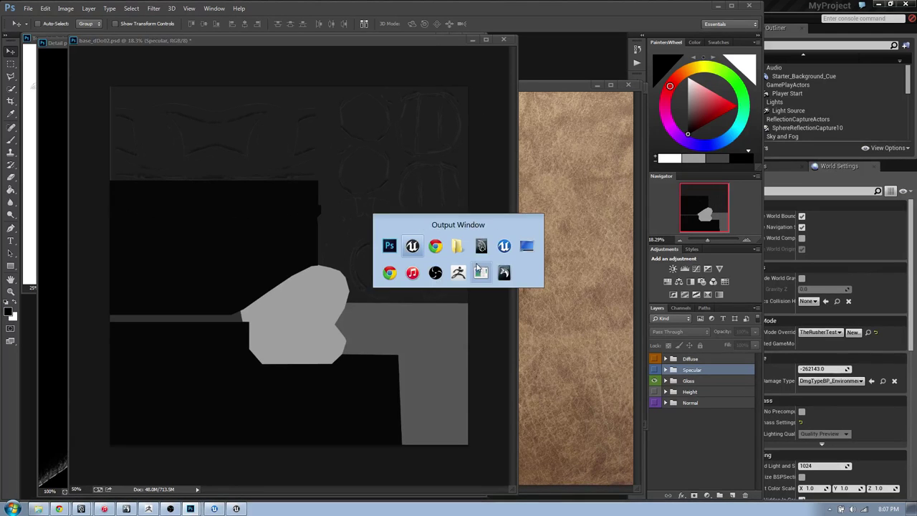
{"action": "left_click", "coordinate": [416, 244]}
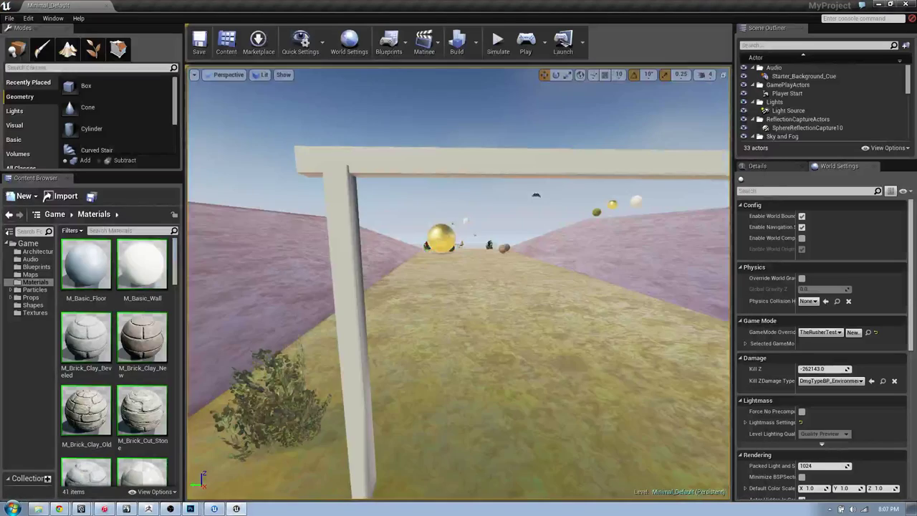
{"action": "key", "text": "w"}
{"action": "mouse_move", "coordinate": [430, 222]}
{"action": "right_mouse_down"}
{"action": "mouse_move", "coordinate": [473, 248]}
{"action": "mouse_move", "coordinate": [465, 229]}
{"action": "mouse_move", "coordinate": [430, 222]}
{"action": "right_mouse_up"}
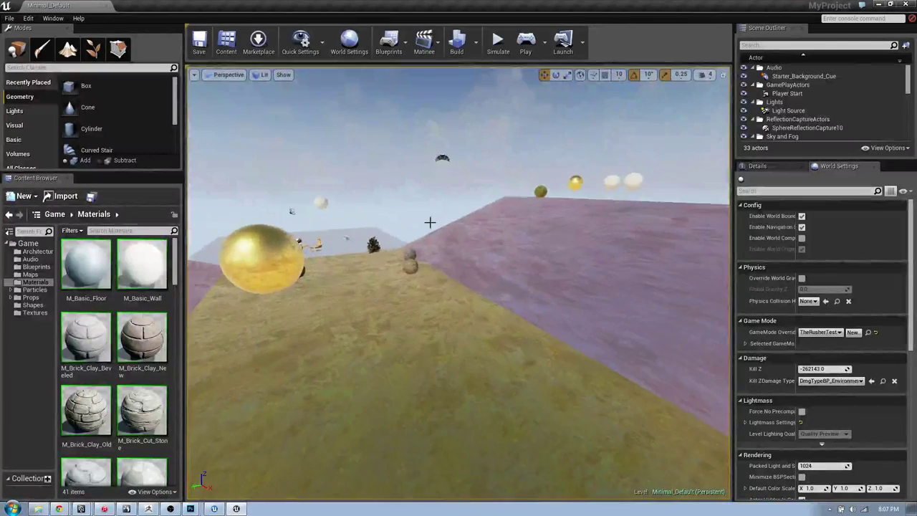
- Switch to Maya, select all the chest armour and clothing meshes, and make the LEGS layer visible
{"action": "key", "text": "alt+Tab"}
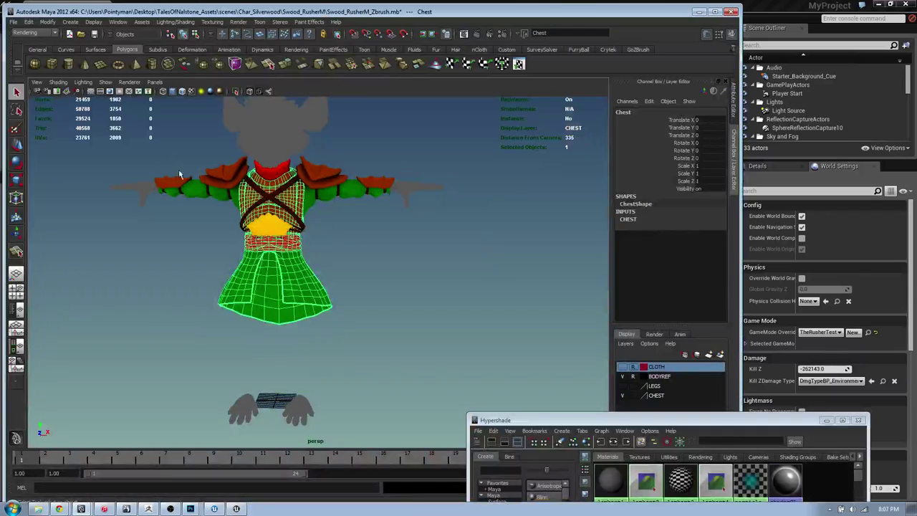
{"action": "left_click", "coordinate": [175, 164]}
{"action": "left_click_drag", "start_coordinate": [174, 163], "coordinate": [360, 279]}
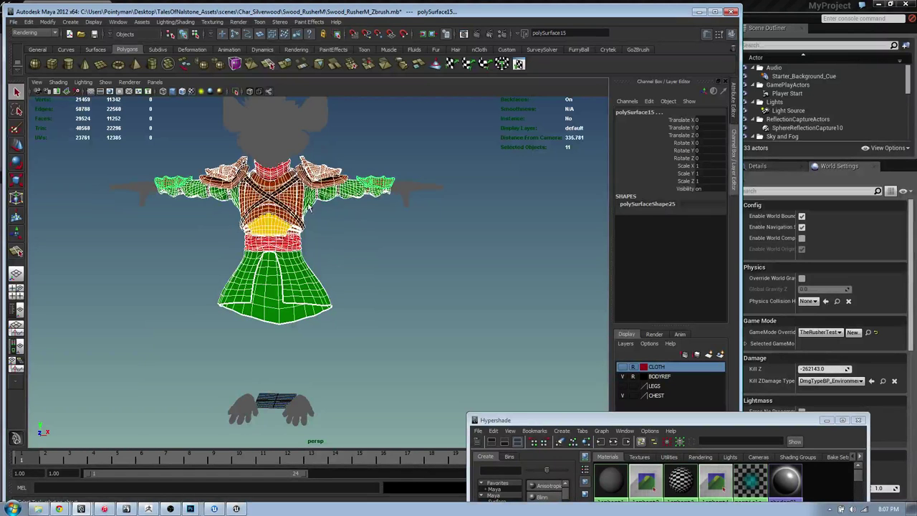
{"action": "left_click_drag", "start_coordinate": [309, 206], "coordinate": [338, 221], "text": "alt"}
{"action": "left_click", "coordinate": [172, 146]}
{"action": "left_click_drag", "start_coordinate": [172, 147], "coordinate": [414, 280]}
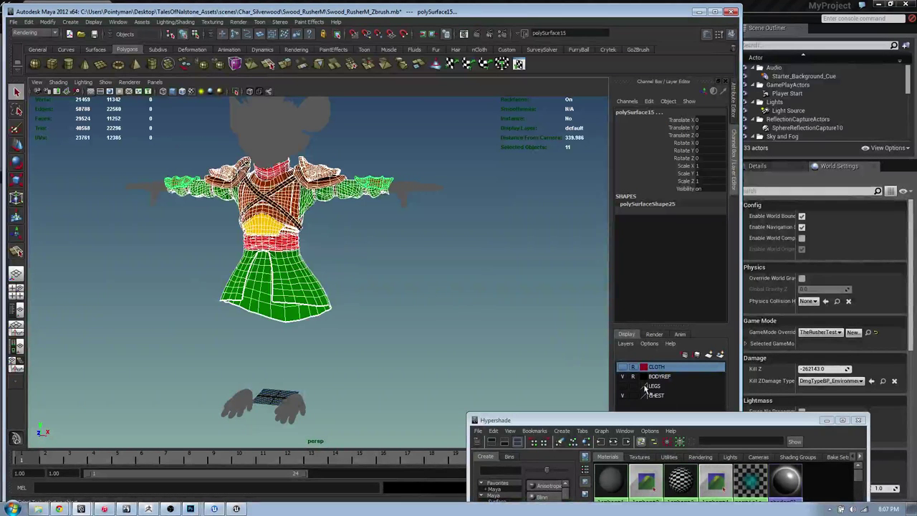
{"action": "left_click", "coordinate": [622, 386]}
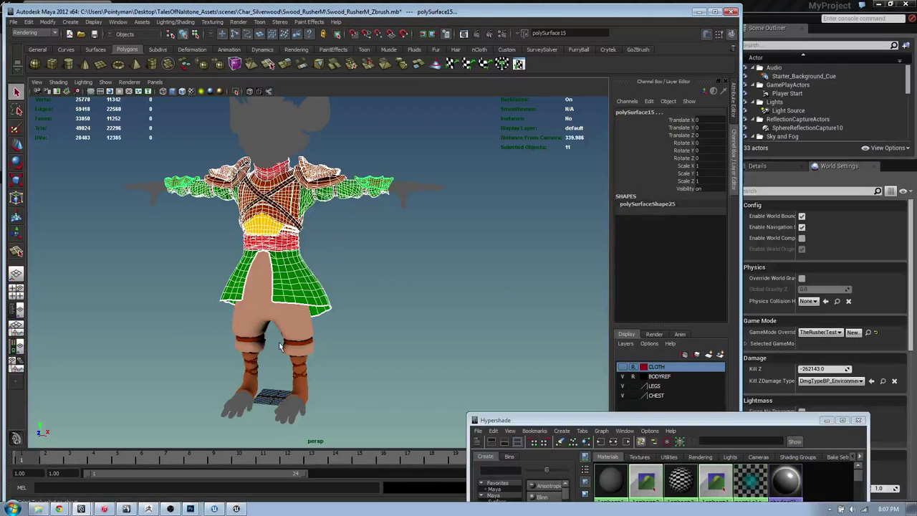
{"action": "mouse_move", "coordinate": [312, 334]}
{"action": "left_mouse_down", "text": "alt"}
{"action": "mouse_move", "coordinate": [344, 329]}
{"action": "mouse_move", "coordinate": [325, 335]}
{"action": "left_mouse_up", "text": "alt"}
{"action": "right_click_drag", "start_coordinate": [279, 194], "coordinate": [240, 187]}
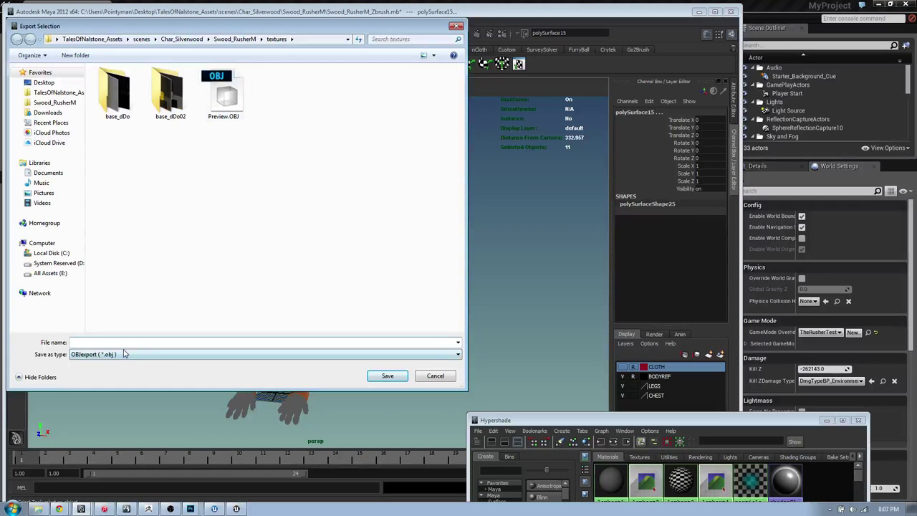
{"action": "left_click", "coordinate": [123, 353]}
{"action": "left_click", "coordinate": [115, 415]}
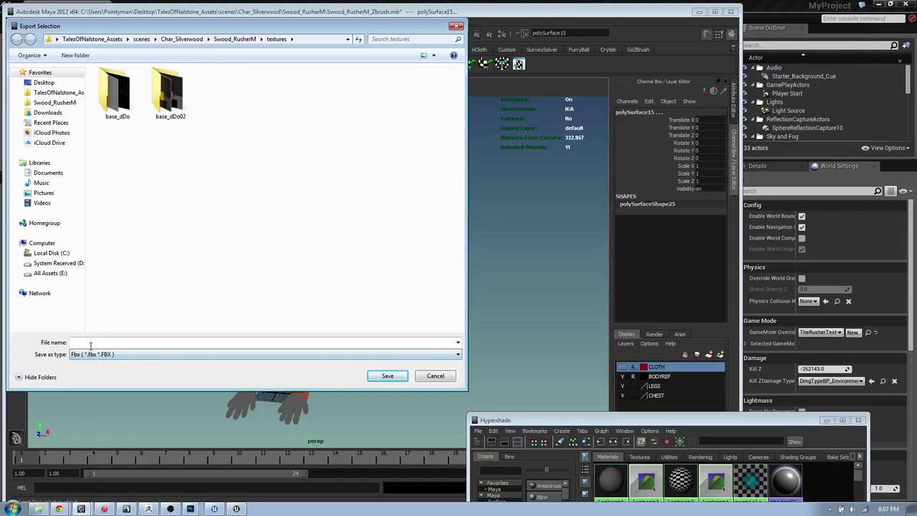
{"action": "left_click", "coordinate": [92, 343]}
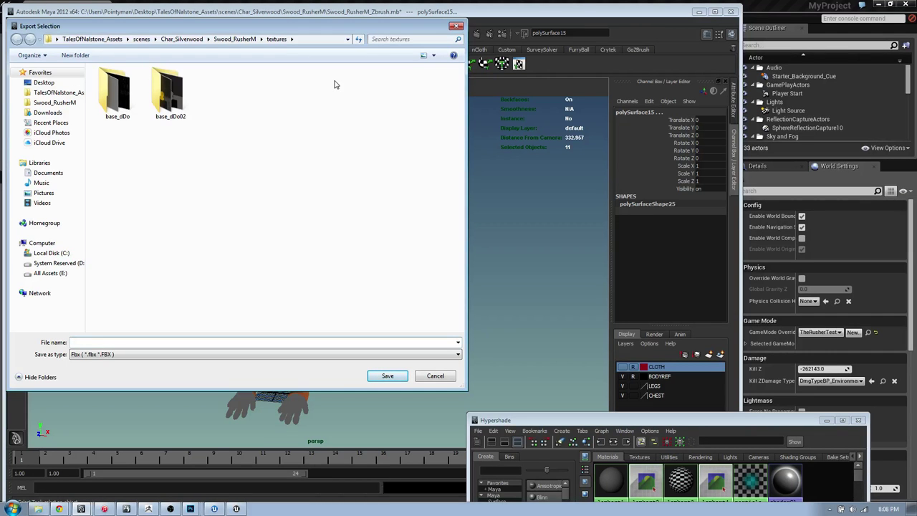
{"action": "left_click", "coordinate": [234, 39]}
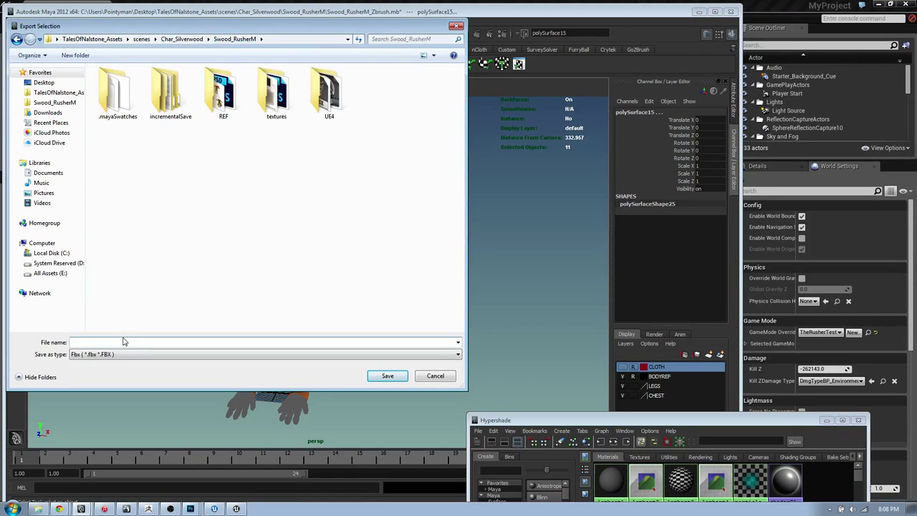
{"action": "type", "text": "S"}
{"action": "key", "text": "BackSpace"}
{"action": "key", "text": "Escape"}
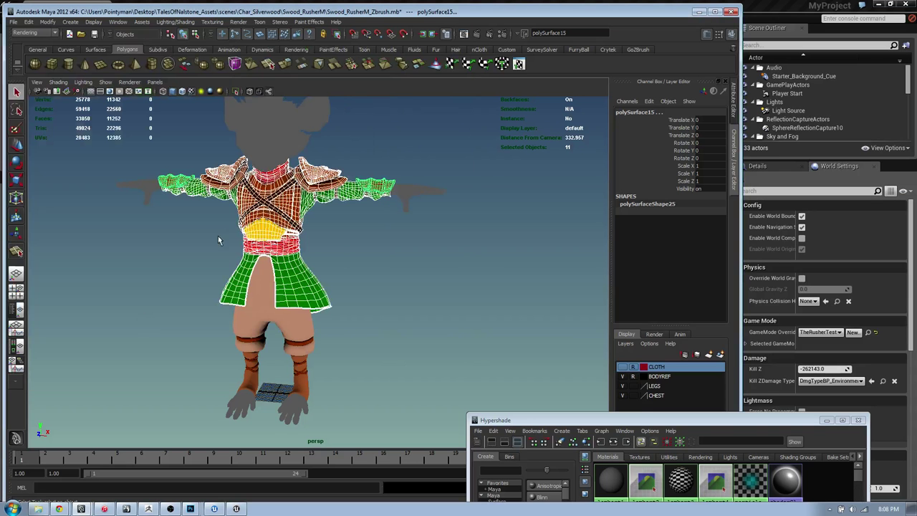
- Combine the selected chest armour pieces into a single mesh and isolate it in the perspective view
{"action": "middle_click_drag", "start_coordinate": [338, 234], "coordinate": [398, 229], "text": "alt"}
{"action": "right_click_drag", "start_coordinate": [398, 229], "coordinate": [404, 293], "text": "alt"}
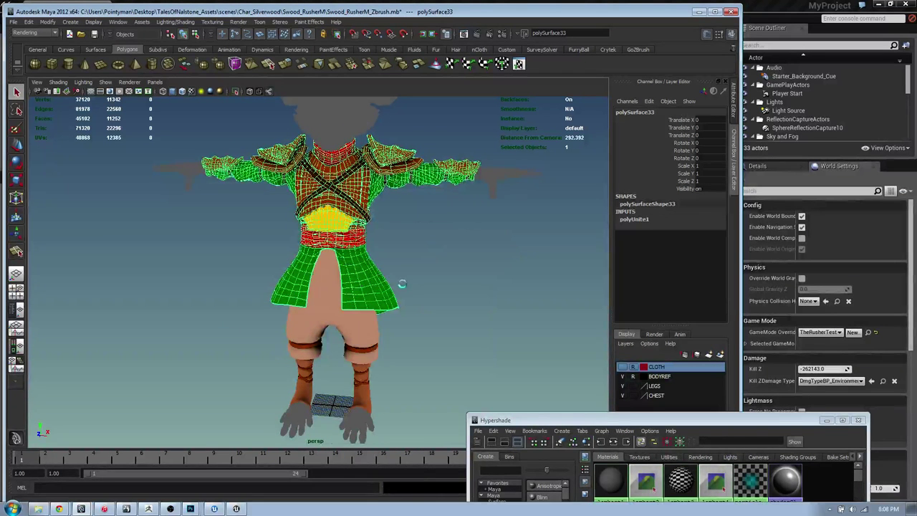
{"action": "key", "text": "shift+i"}
{"action": "left_click", "coordinate": [443, 247]}
- Test-rotate the combined armour mesh, undo the rotation, and clear the selection
{"action": "left_click_drag", "start_coordinate": [233, 144], "coordinate": [266, 156]}
{"action": "key", "text": "e"}
{"action": "middle_click_drag", "start_coordinate": [351, 178], "coordinate": [389, 228]}
{"action": "key", "text": "ctrl+z"}
{"action": "left_click", "coordinate": [477, 220]}
- Triangulate the combined chest armour mesh
{"action": "left_click", "coordinate": [322, 203]}
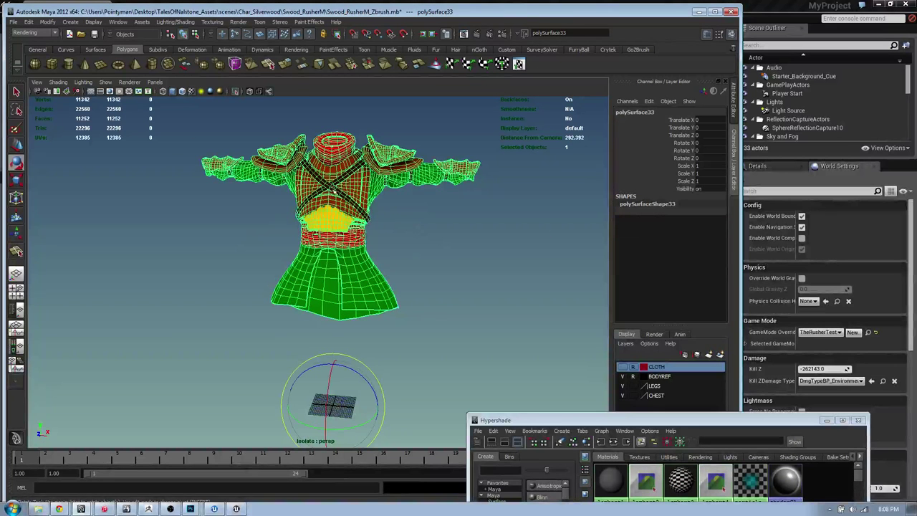
{"action": "key", "text": "space"}
{"action": "left_click", "coordinate": [209, 227]}
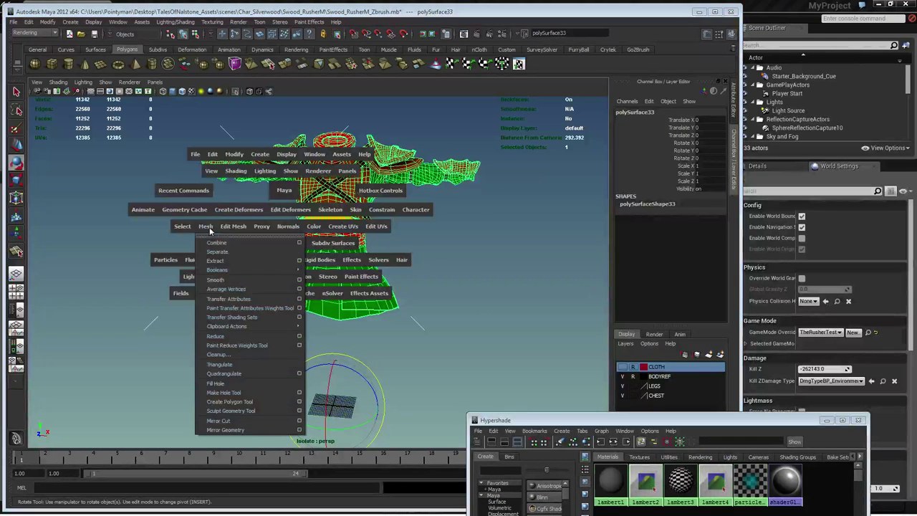
{"action": "middle_click_drag", "start_coordinate": [293, 236], "coordinate": [290, 256], "text": "alt"}
{"action": "right_click_drag", "start_coordinate": [290, 255], "coordinate": [344, 187], "text": "alt"}
{"action": "middle_click_drag", "start_coordinate": [345, 188], "coordinate": [347, 265], "text": "alt"}
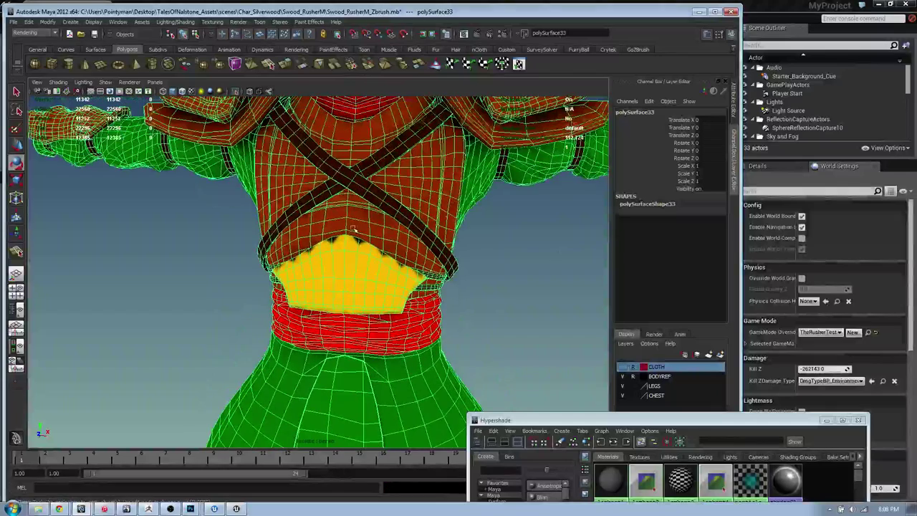
{"action": "middle_click_drag", "start_coordinate": [350, 162], "coordinate": [353, 208], "text": "alt"}
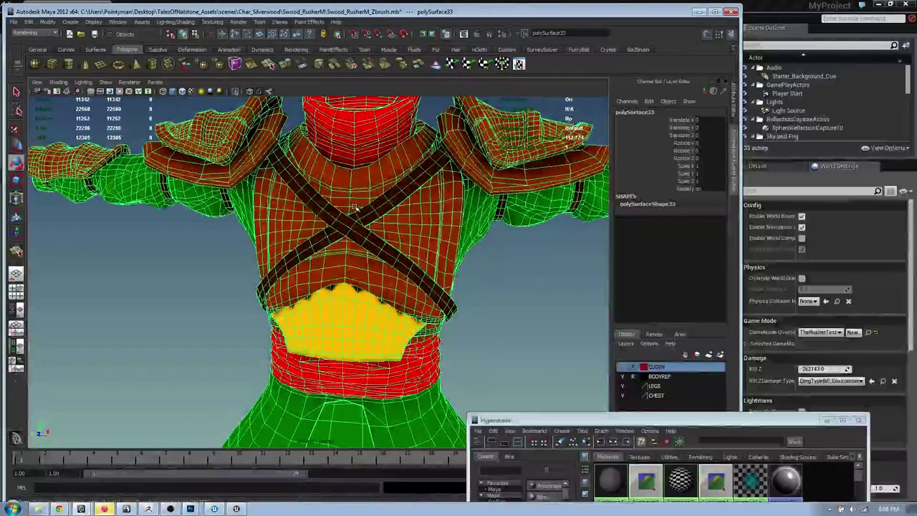
{"action": "key", "text": "space"}
{"action": "left_click", "coordinate": [267, 231]}
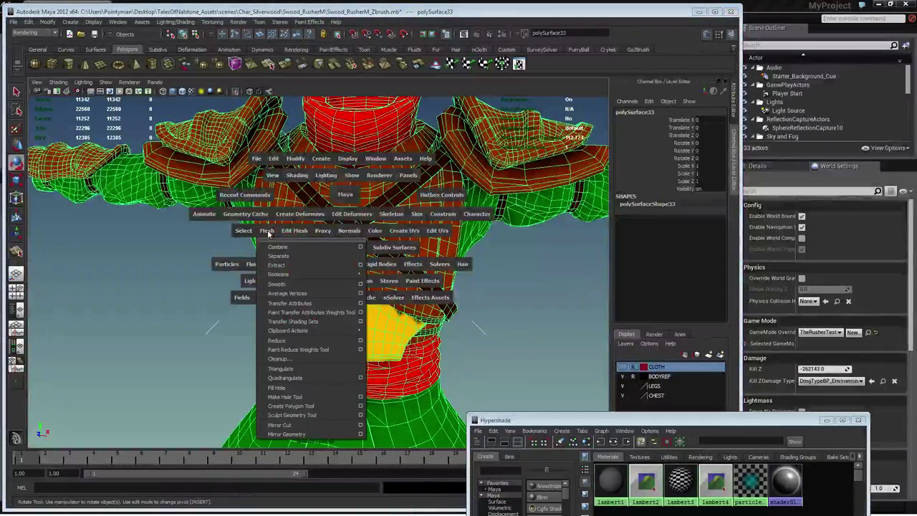
{"action": "left_click", "coordinate": [280, 369]}
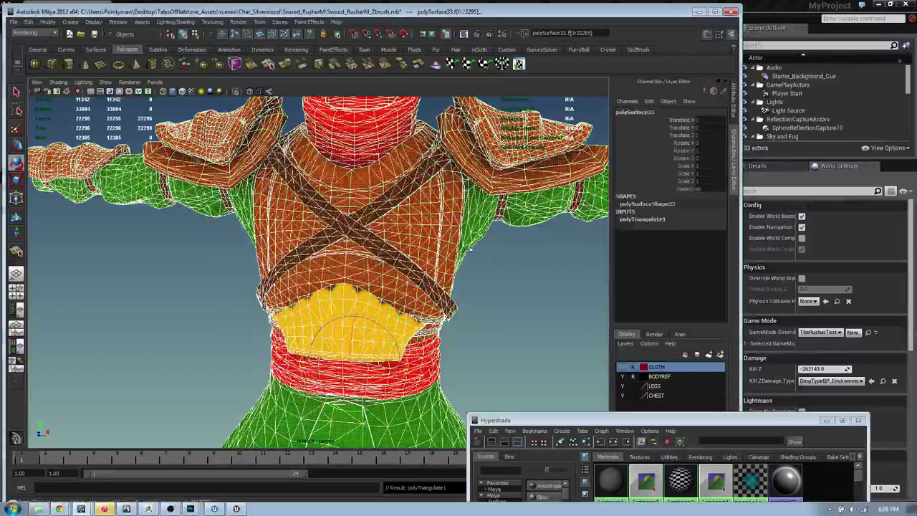
- Delete the triangulated armour mesh's construction history, check it at an angle, and clear the selection
{"action": "left_click", "coordinate": [511, 290]}
{"action": "left_click_drag", "start_coordinate": [380, 233], "coordinate": [376, 260], "text": "alt"}
{"action": "scroll", "coordinate": [432, 237], "scroll_direction": "down", "scroll_amount": 5}
{"action": "left_click", "coordinate": [421, 248]}
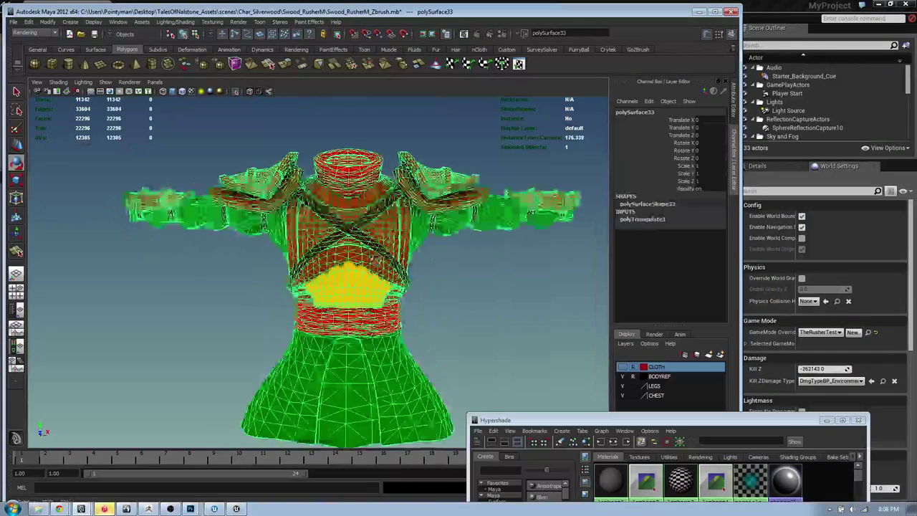
{"action": "key", "text": "alt+shift+d"}
{"action": "left_click", "coordinate": [495, 255]}
{"action": "left_click_drag", "start_coordinate": [434, 251], "coordinate": [381, 246], "text": "alt"}
{"action": "left_click", "coordinate": [377, 244]}
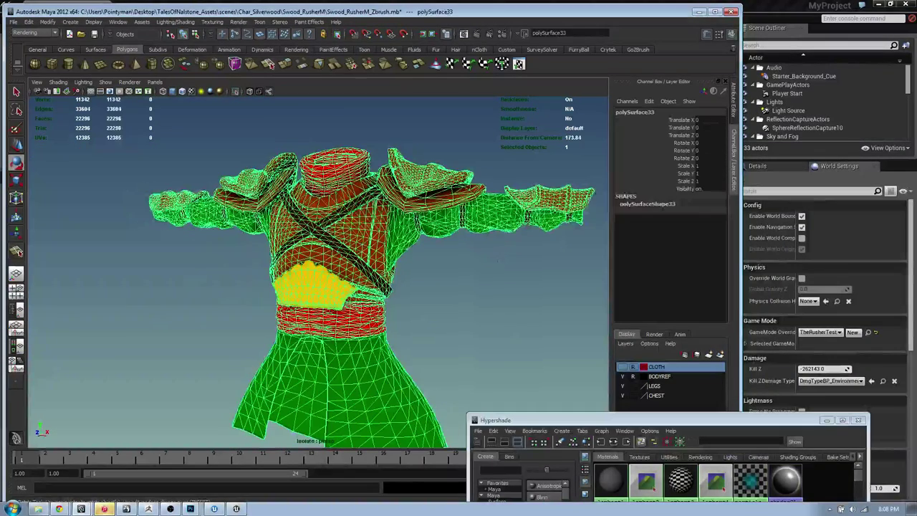
{"action": "left_click", "coordinate": [149, 509]}
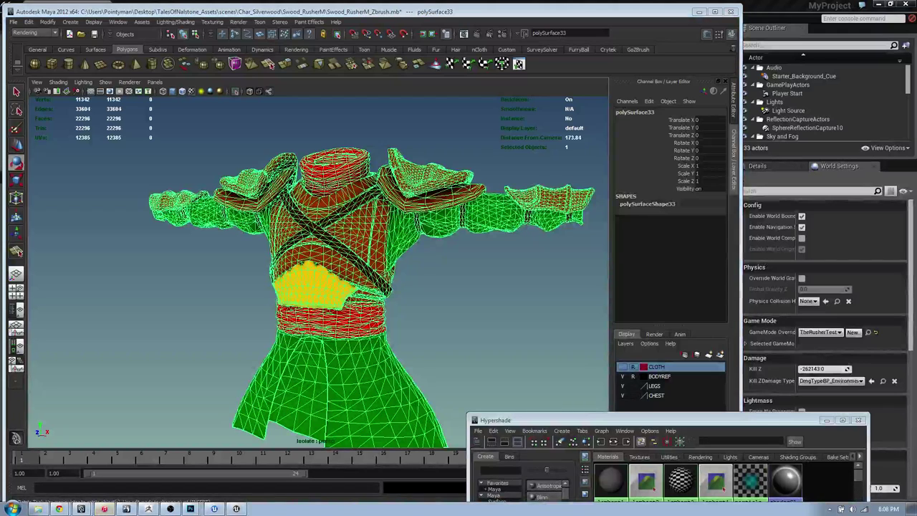
{"action": "left_click", "coordinate": [459, 247]}
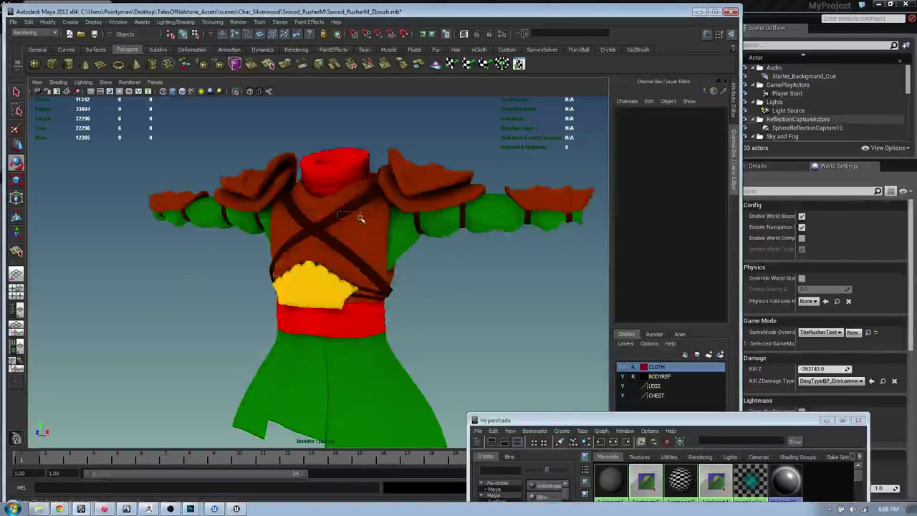
- Select the combined armour mesh and set up its export to the textures folder as an FBX file named SAMPLE
{"action": "left_click", "coordinate": [358, 215]}
{"action": "right_click", "coordinate": [337, 209]}
{"action": "left_click", "coordinate": [283, 209]}
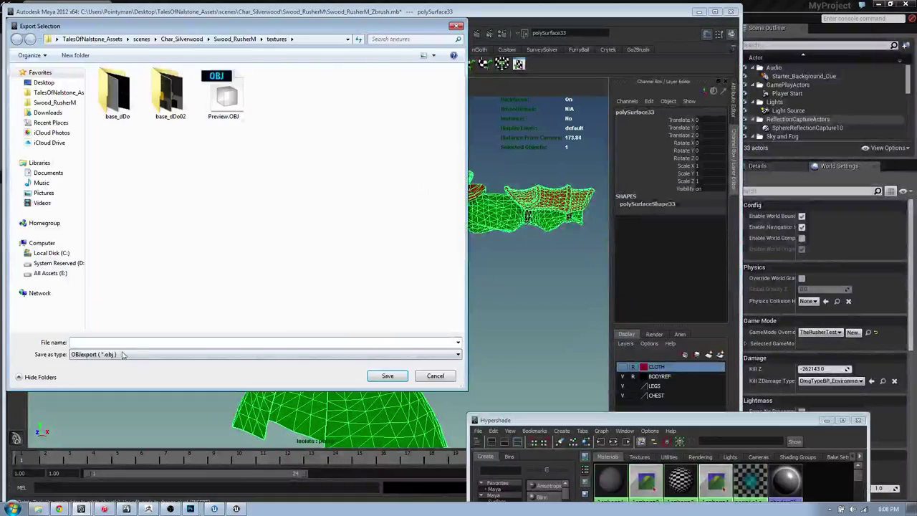
{"action": "left_click", "coordinate": [107, 354]}
{"action": "left_click", "coordinate": [110, 364]}
{"action": "left_click", "coordinate": [108, 354]}
{"action": "left_click", "coordinate": [92, 414]}
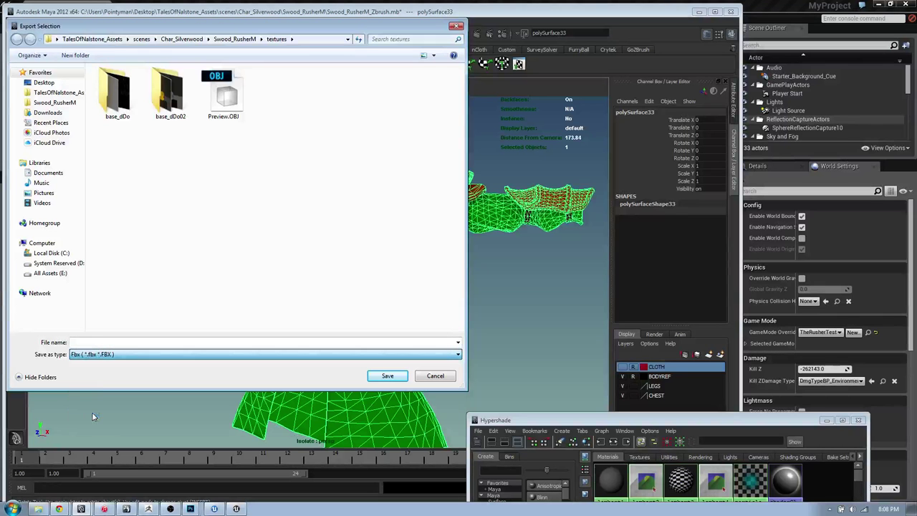
{"action": "left_click", "coordinate": [105, 342]}
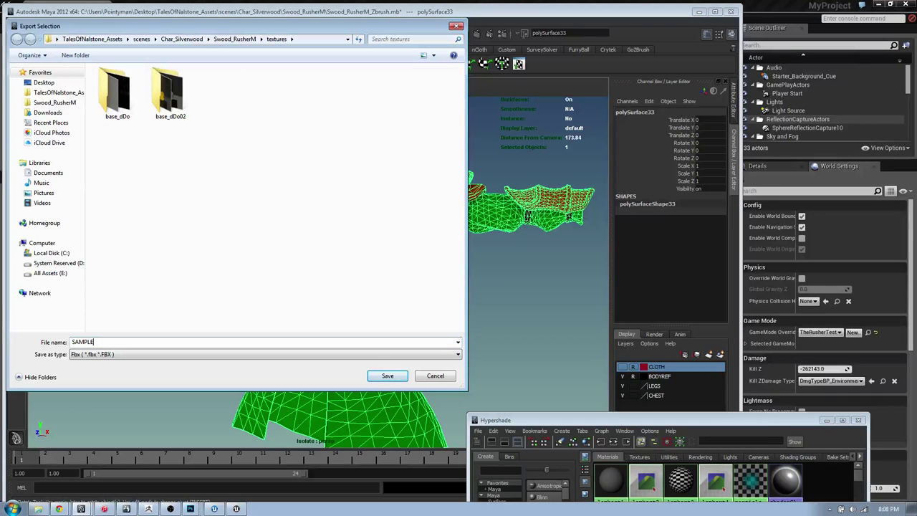
{"action": "key", "text": "Return"}
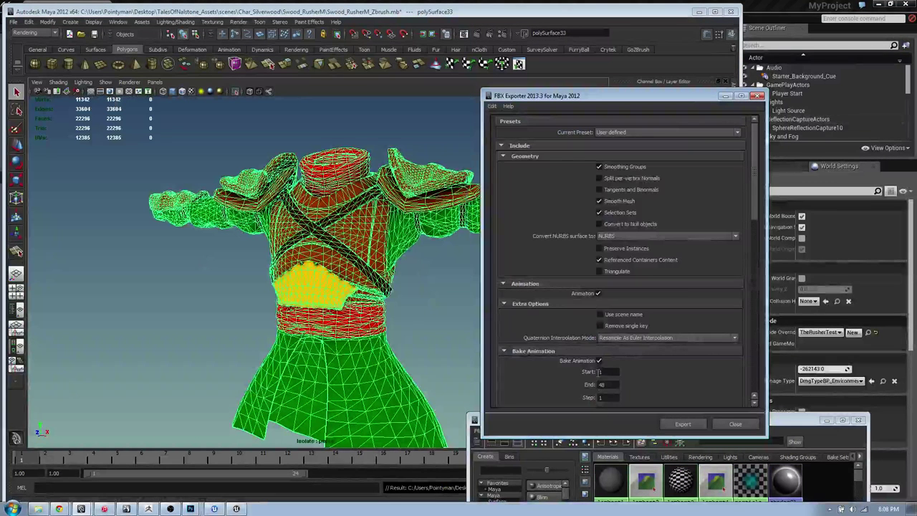
- Disable Bake Animation in the FBX export options and export the armour mesh
{"action": "left_click", "coordinate": [599, 360]}
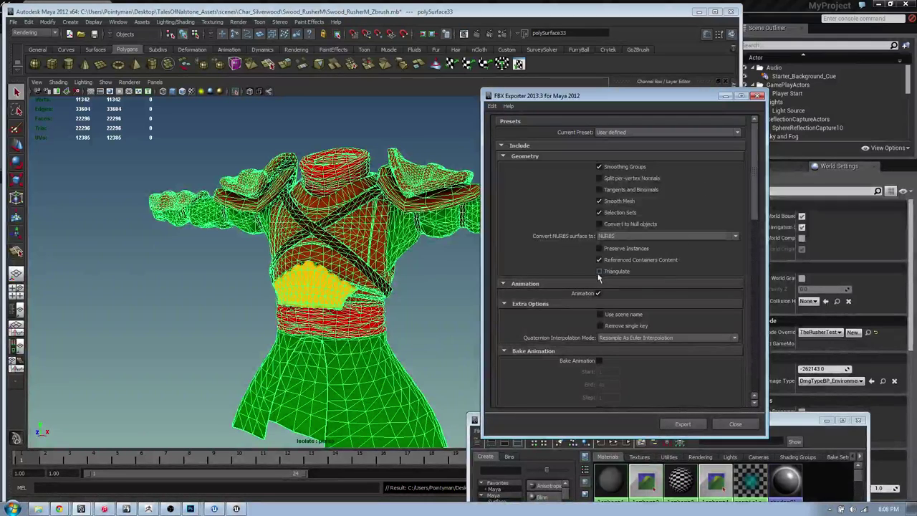
{"action": "left_click_drag", "start_coordinate": [559, 95], "coordinate": [464, 81]}
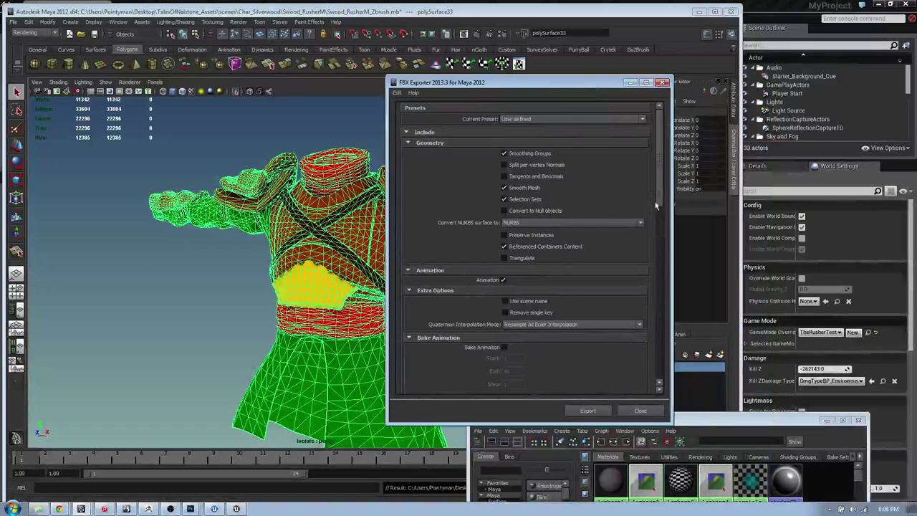
{"action": "left_click", "coordinate": [588, 410]}
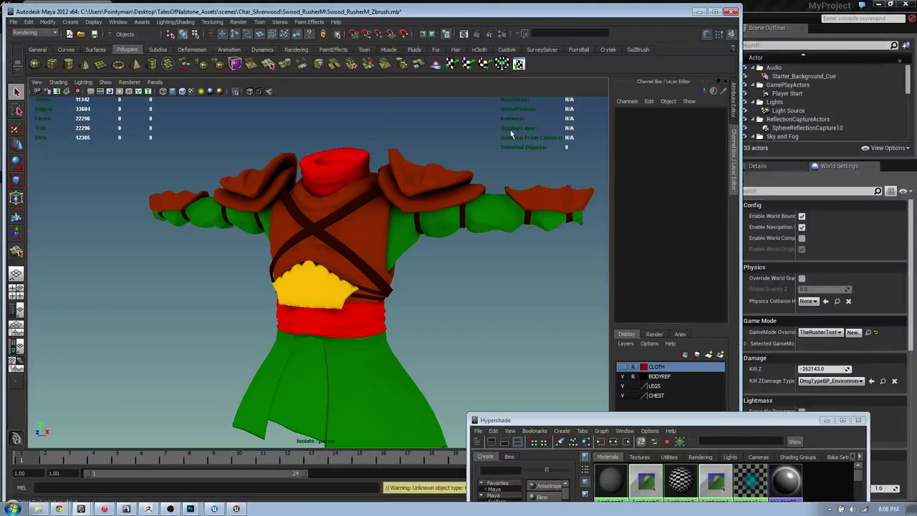
- Switch to Unreal Editor and open the Props folder in the project content
{"action": "key", "text": "alt+Tab"}
{"action": "key", "text": "alt+Tab"}
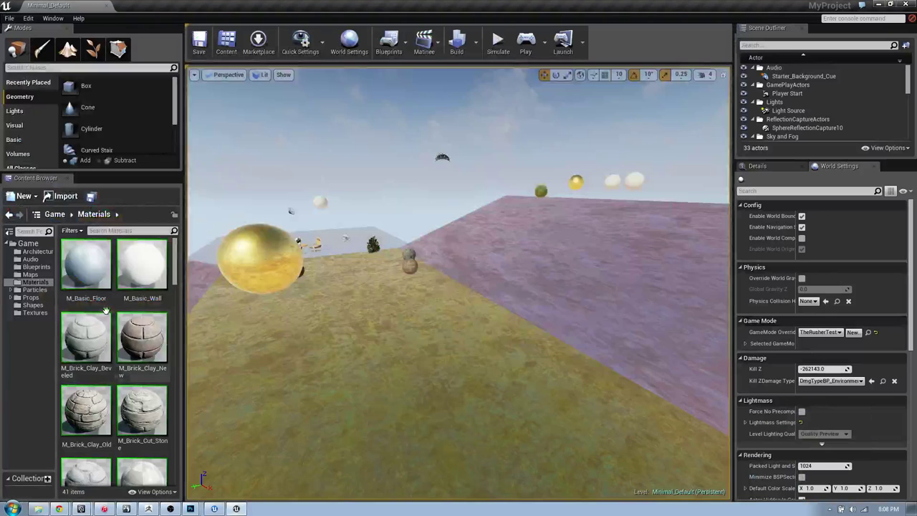
{"action": "left_click", "coordinate": [31, 298]}
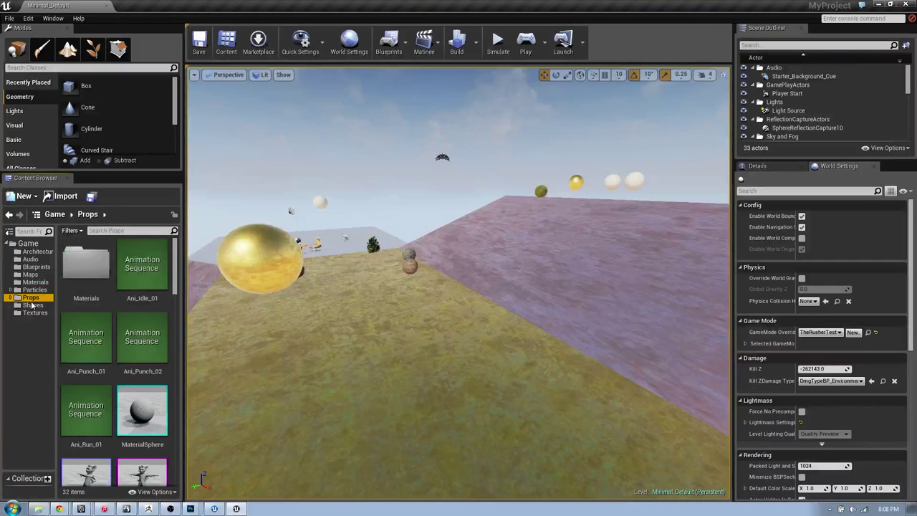
- Play-test the level by moving the existing character around, then stop the play session
{"action": "left_click", "coordinate": [526, 42]}
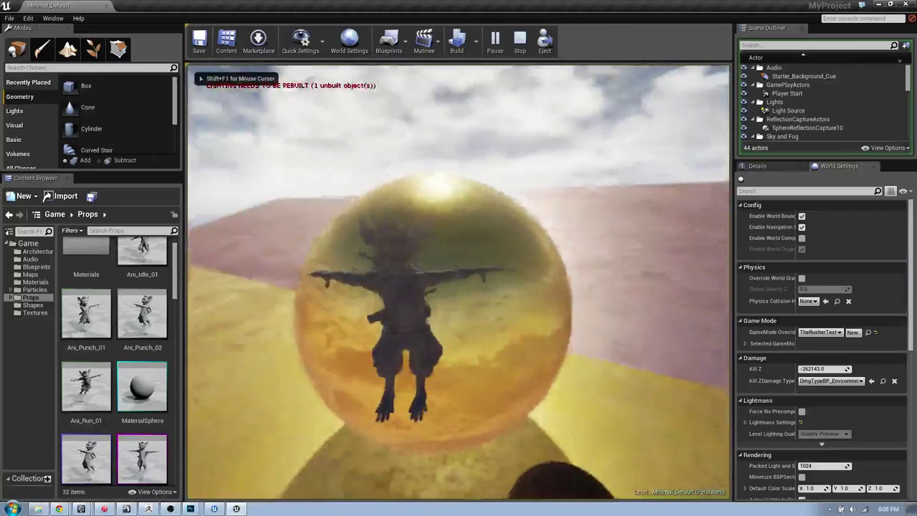
{"action": "key", "text": "w"}
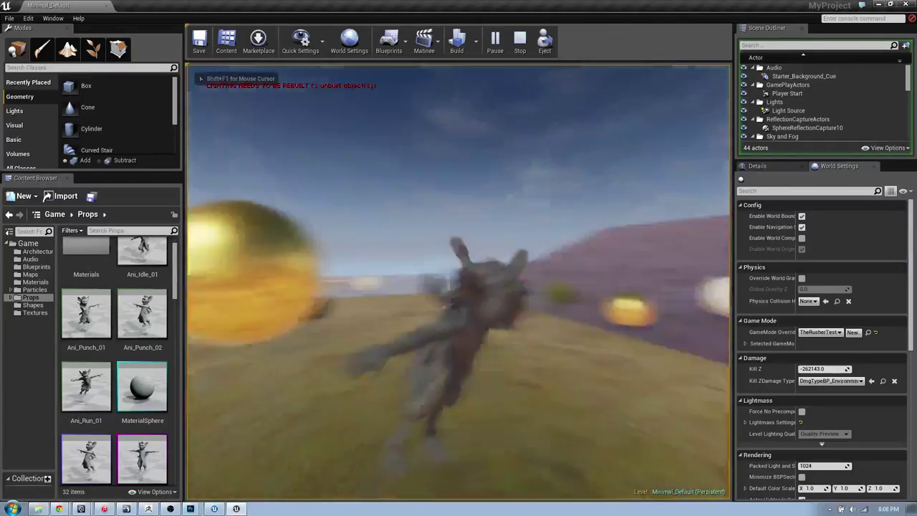
{"action": "key", "text": "w"}
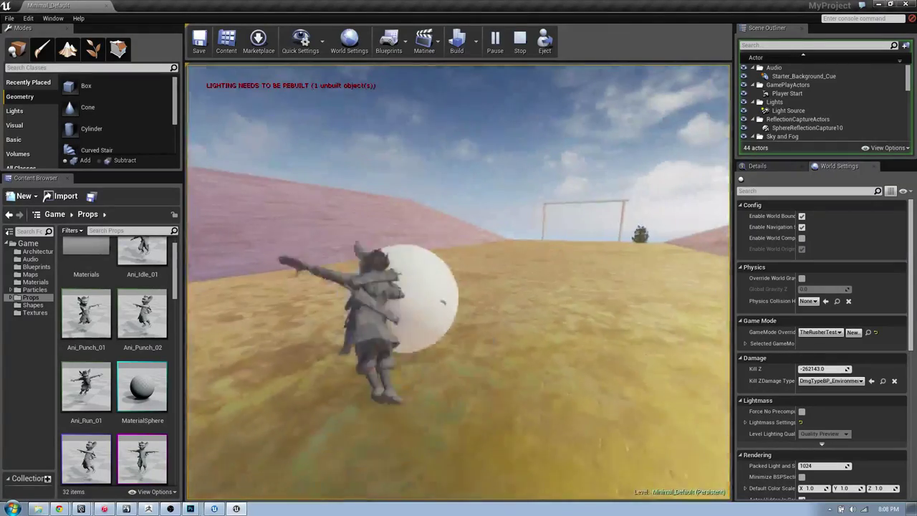
{"action": "key", "text": "Escape"}
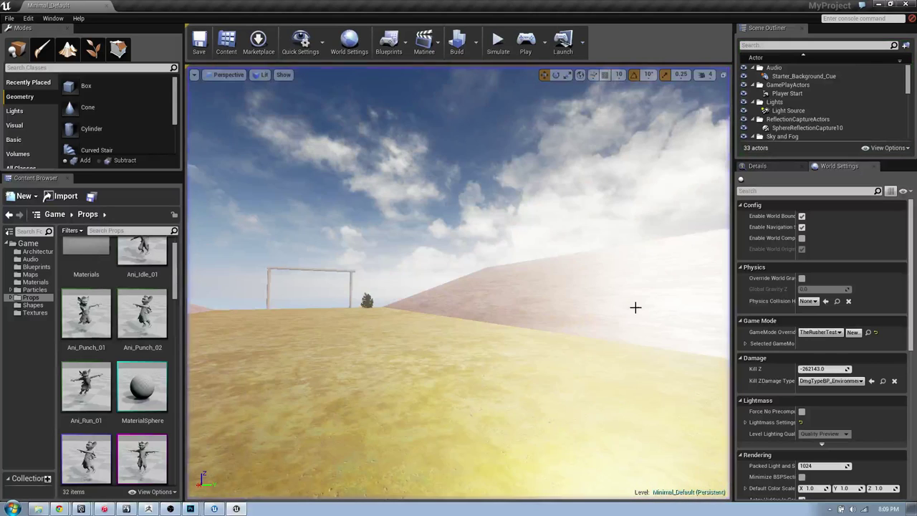
{"action": "left_click_drag", "start_coordinate": [438, 265], "coordinate": [347, 269]}
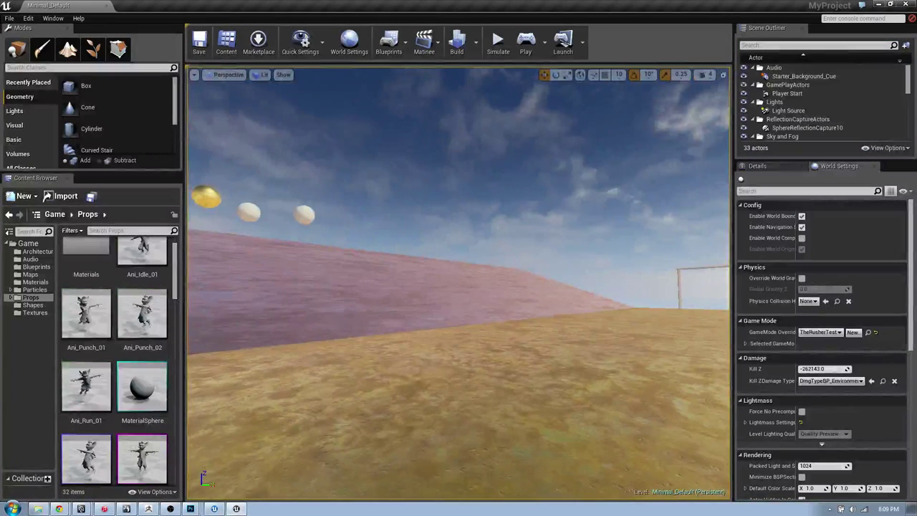
- Switch to the file explorer and open the textures folder inside Swood_RusherM
{"action": "left_click", "coordinate": [12, 508]}
{"action": "left_click", "coordinate": [36, 510]}
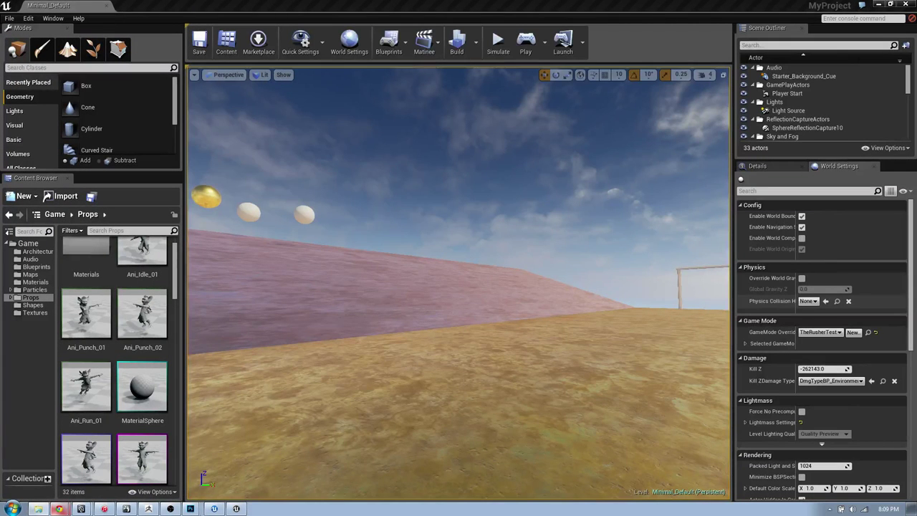
{"action": "left_click_drag", "start_coordinate": [916, 55], "coordinate": [514, 98]}
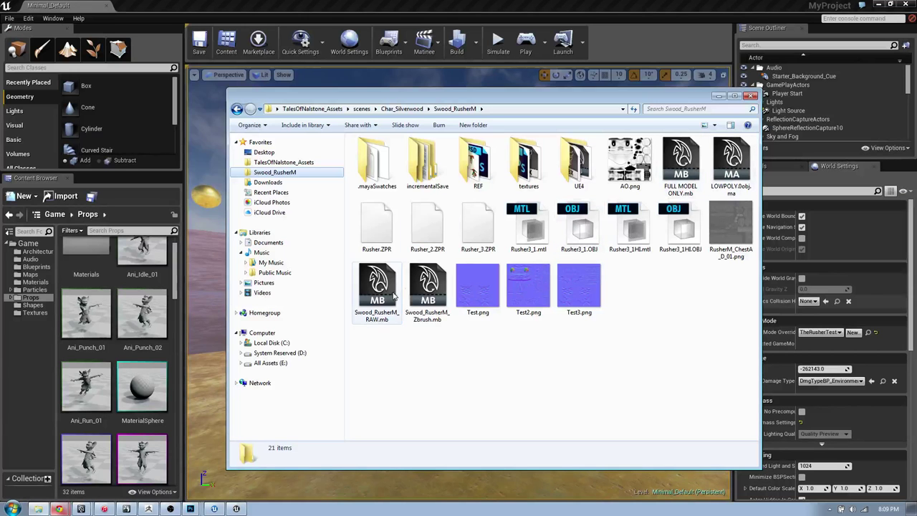
{"action": "left_click", "coordinate": [521, 165]}
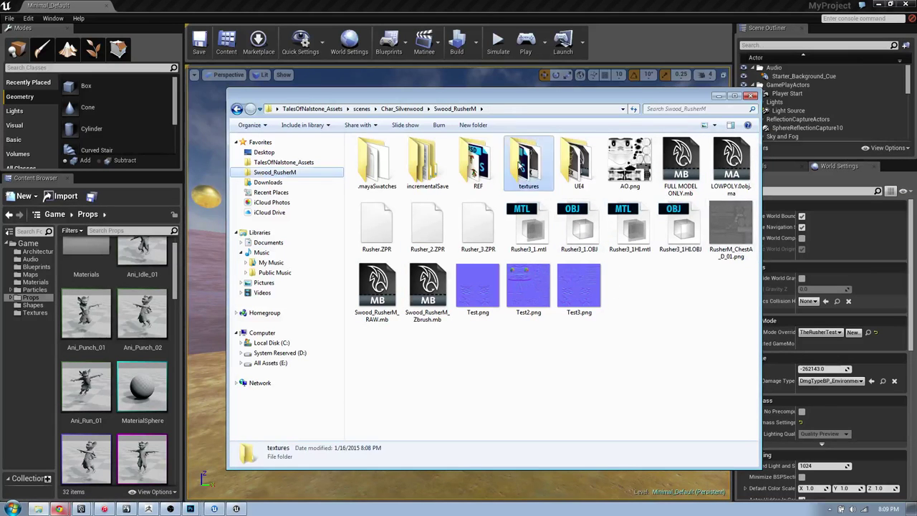
{"action": "double_click", "coordinate": [522, 165]}
- Import SAMPLE.fbx into the Props folder as a static mesh and place it on the ground in the level
{"action": "left_click_drag", "start_coordinate": [477, 228], "coordinate": [141, 442]}
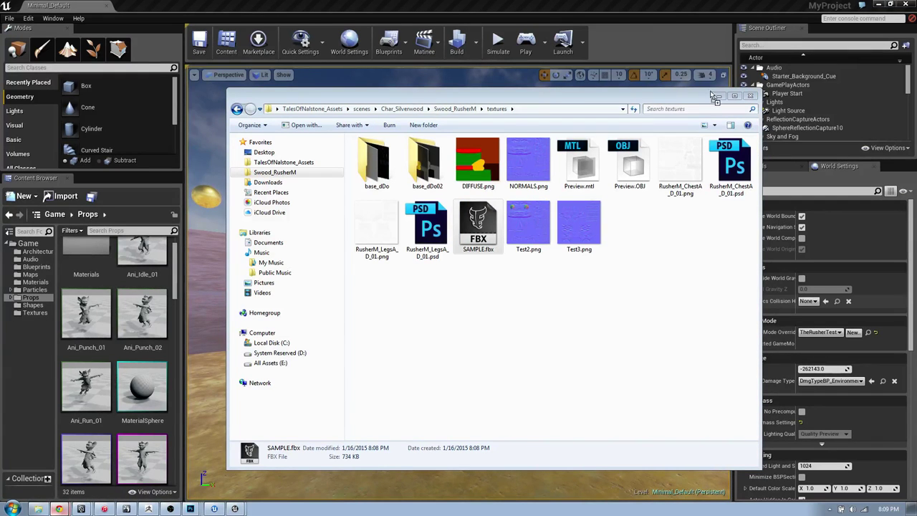
{"action": "key", "text": "alt+Tab"}
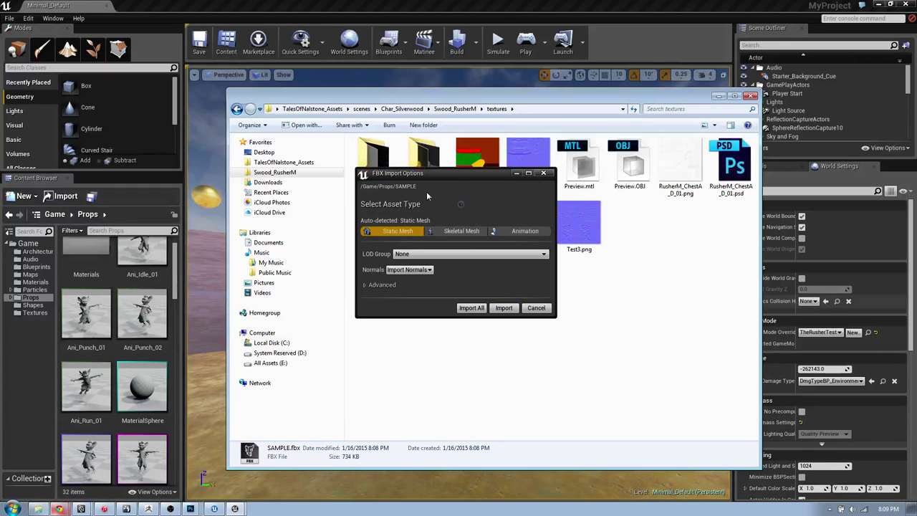
{"action": "left_click_drag", "start_coordinate": [449, 174], "coordinate": [374, 145]}
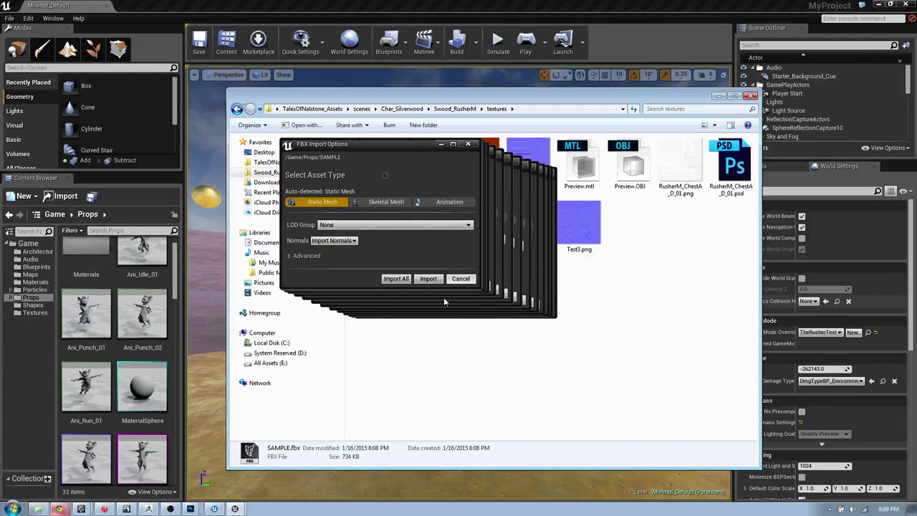
{"action": "left_click", "coordinate": [428, 278]}
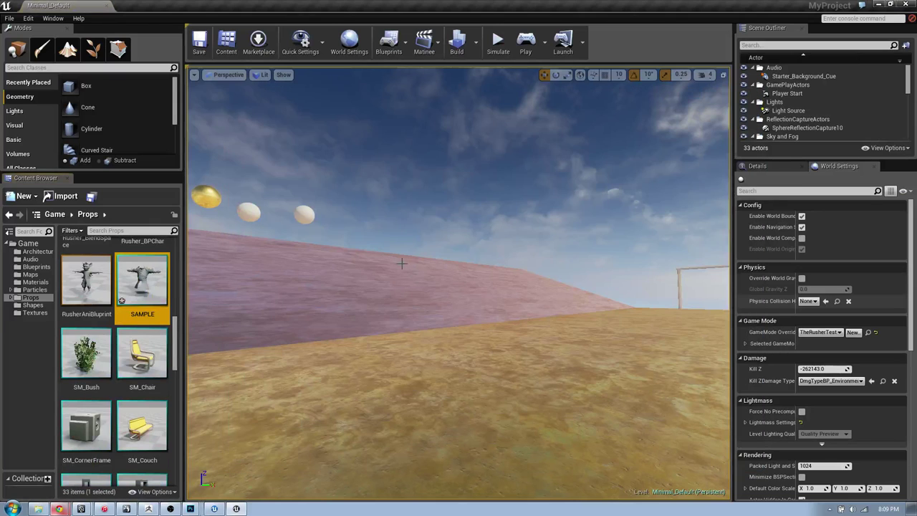
{"action": "left_click_drag", "start_coordinate": [137, 281], "coordinate": [442, 451]}
{"action": "right_click_drag", "start_coordinate": [518, 324], "coordinate": [430, 333]}
- Create a new material in the Props folder with its default name and open it in the material editor
{"action": "left_click", "coordinate": [35, 282]}
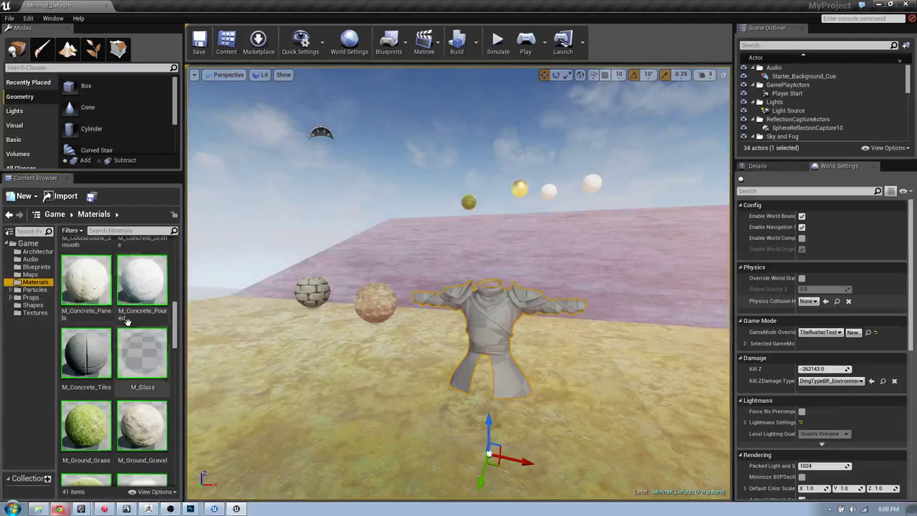
{"action": "left_click", "coordinate": [34, 289]}
{"action": "left_click", "coordinate": [31, 297]}
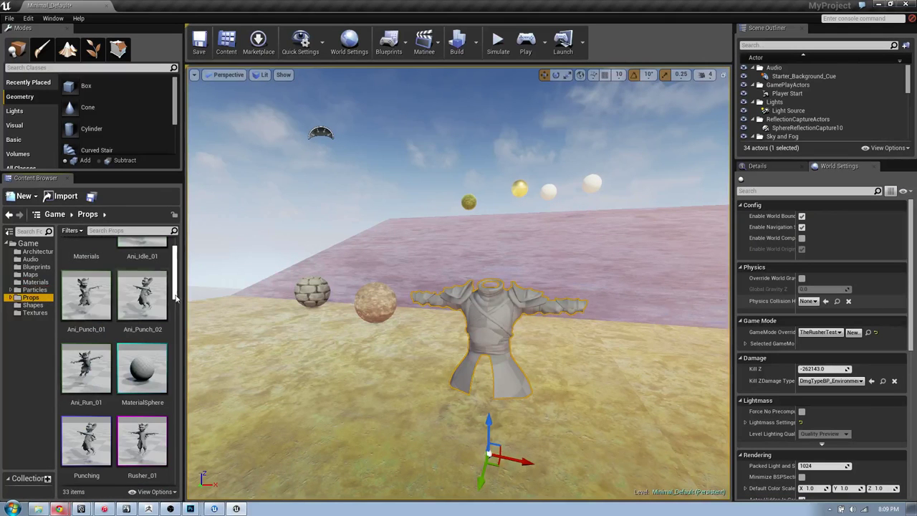
{"action": "scroll", "coordinate": [179, 331], "scroll_direction": "down", "scroll_amount": 3}
{"action": "scroll", "coordinate": [176, 331], "scroll_direction": "up", "scroll_amount": 2}
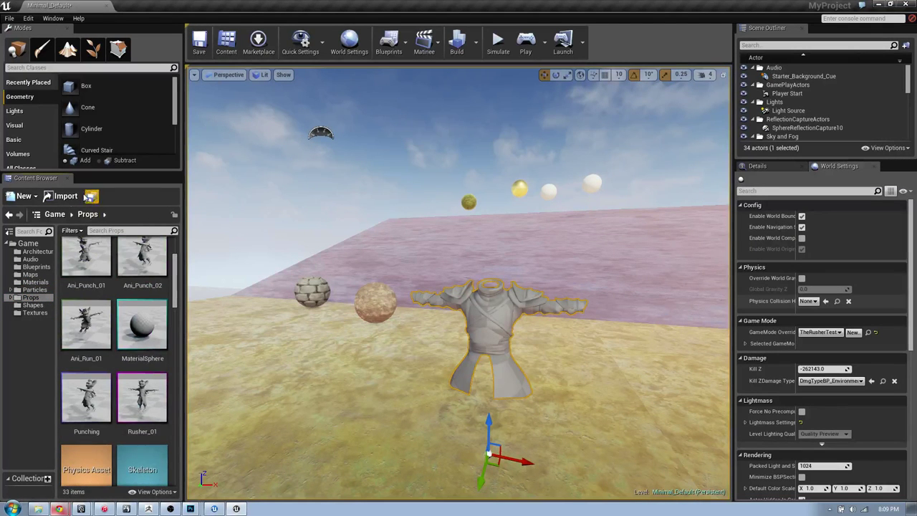
{"action": "left_click", "coordinate": [24, 195]}
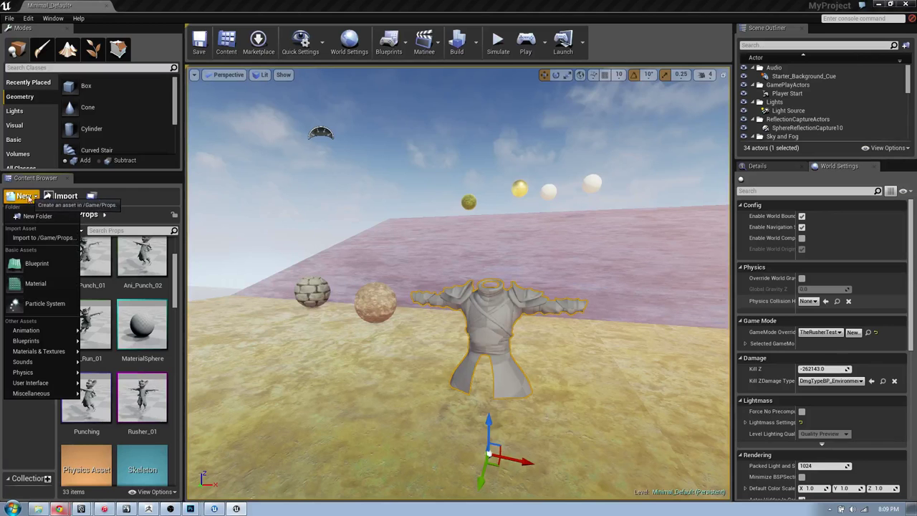
{"action": "left_click", "coordinate": [34, 285]}
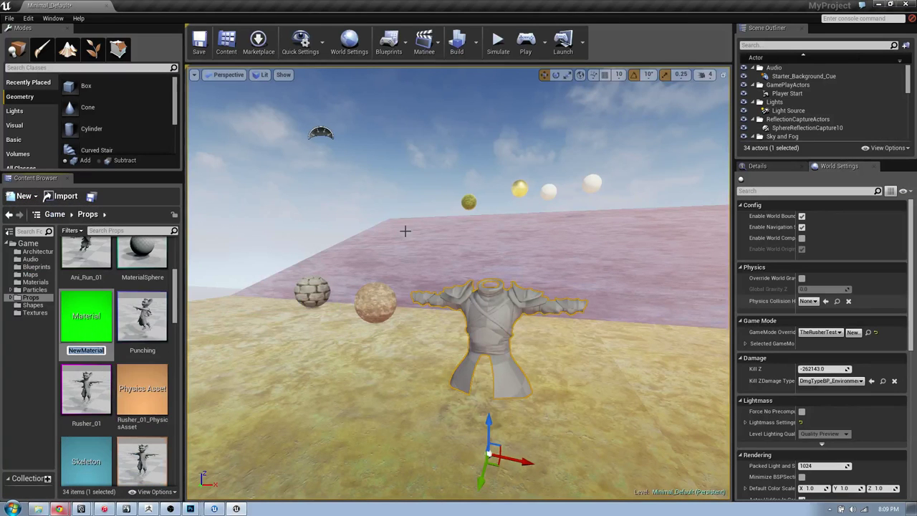
{"action": "double_click", "coordinate": [86, 315]}
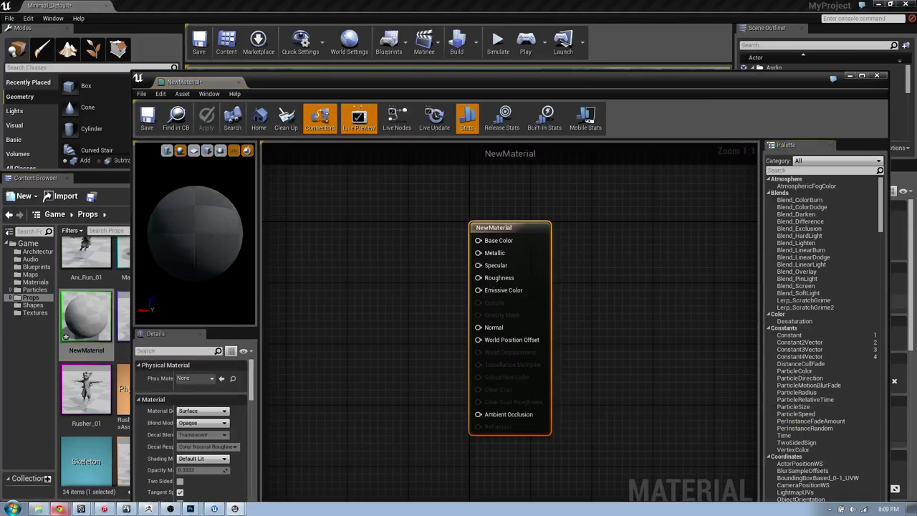
- Apply NewMaterial to the armour mesh in the level and bring the material editor back into view
{"action": "left_click_drag", "start_coordinate": [428, 84], "coordinate": [793, 376]}
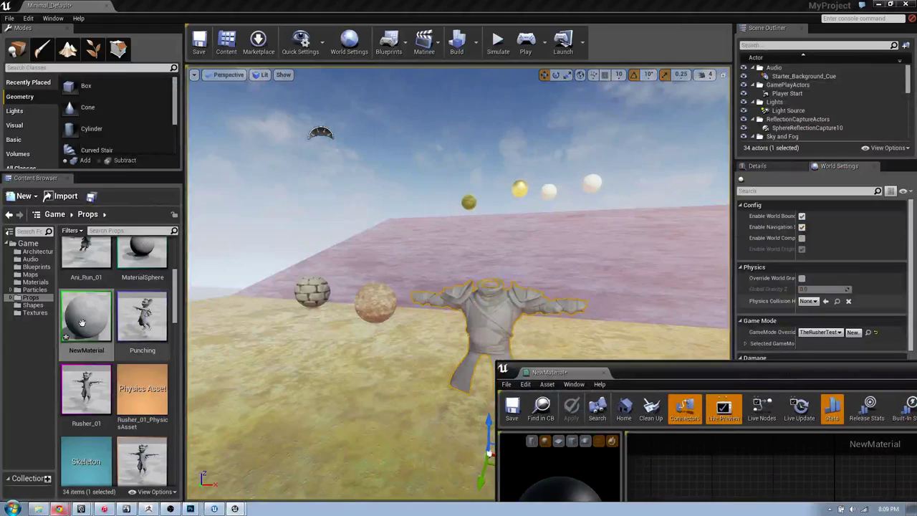
{"action": "left_click_drag", "start_coordinate": [86, 316], "coordinate": [492, 309]}
{"action": "left_click_drag", "start_coordinate": [643, 374], "coordinate": [389, 75]}
- Switch to the file explorer and open the base_dDo02 folder inside textures
{"action": "key", "text": "alt+Tab"}
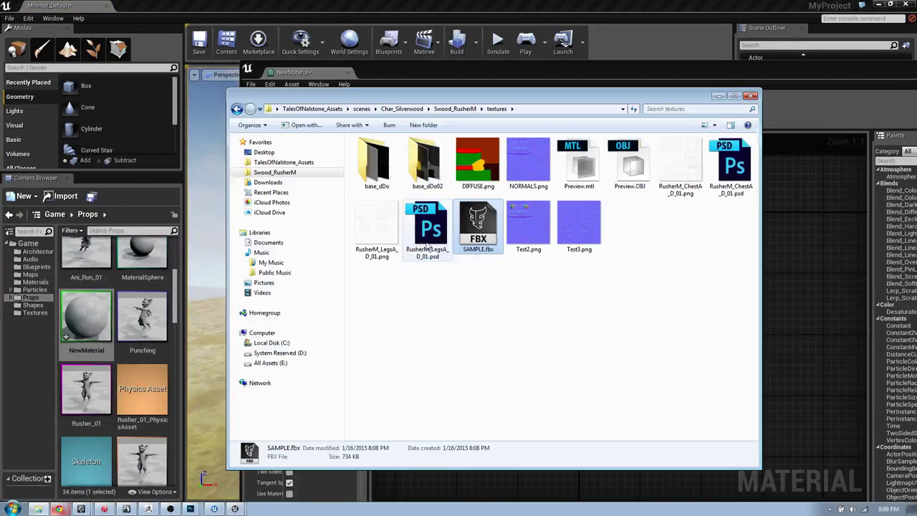
{"action": "left_click", "coordinate": [475, 164]}
{"action": "left_click", "coordinate": [428, 163]}
{"action": "left_click", "coordinate": [474, 164]}
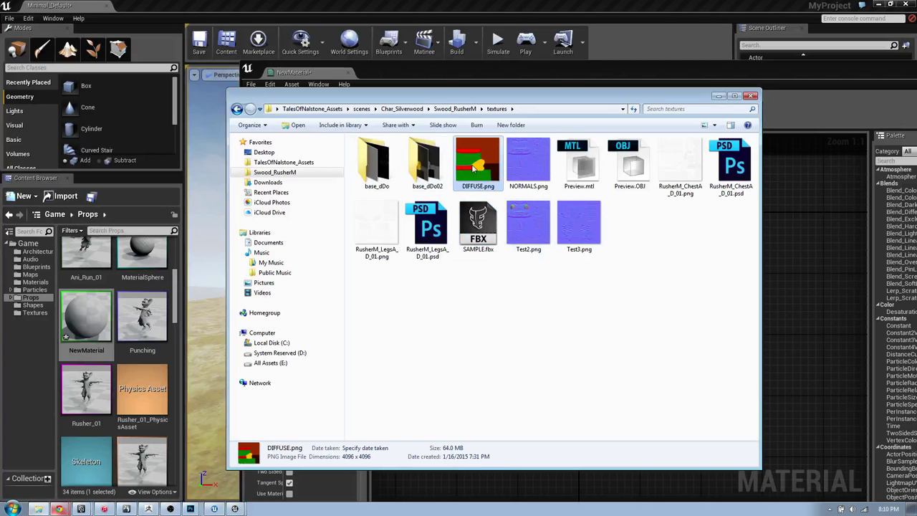
{"action": "left_click", "coordinate": [688, 249]}
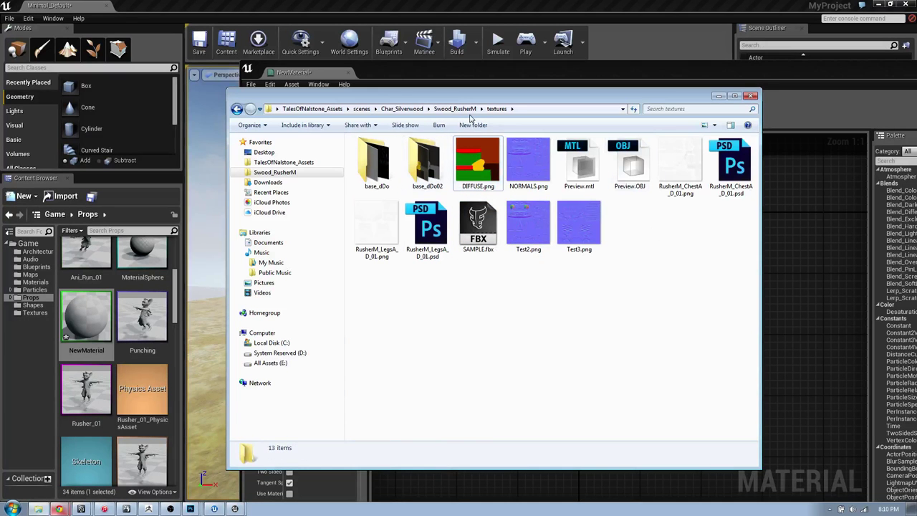
{"action": "double_click", "coordinate": [430, 159]}
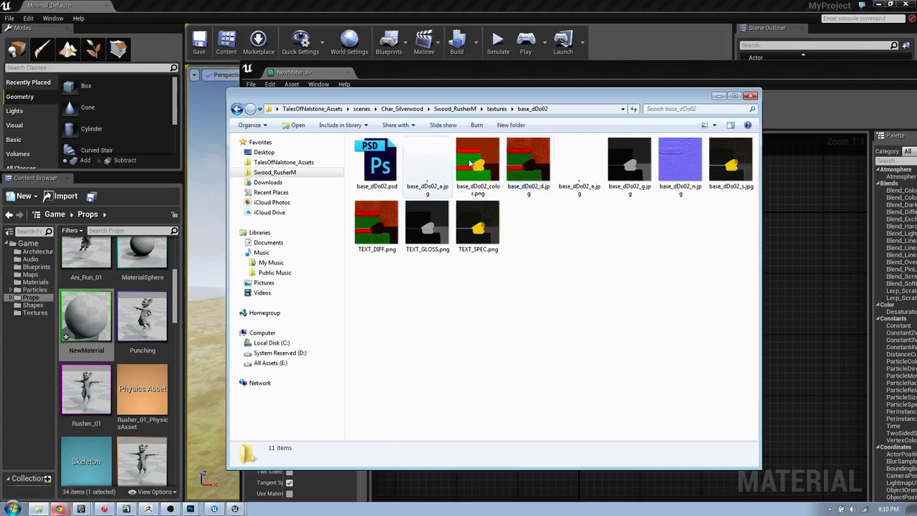
- Import TEXT_DIFF.png, TEXT_GLOSS.png, TEXT_SPEC.png and base_dDo02_n.jpg into the Props folder of the Unreal project
{"action": "left_click", "coordinate": [528, 165]}
{"action": "left_click", "coordinate": [680, 163], "text": "ctrl"}
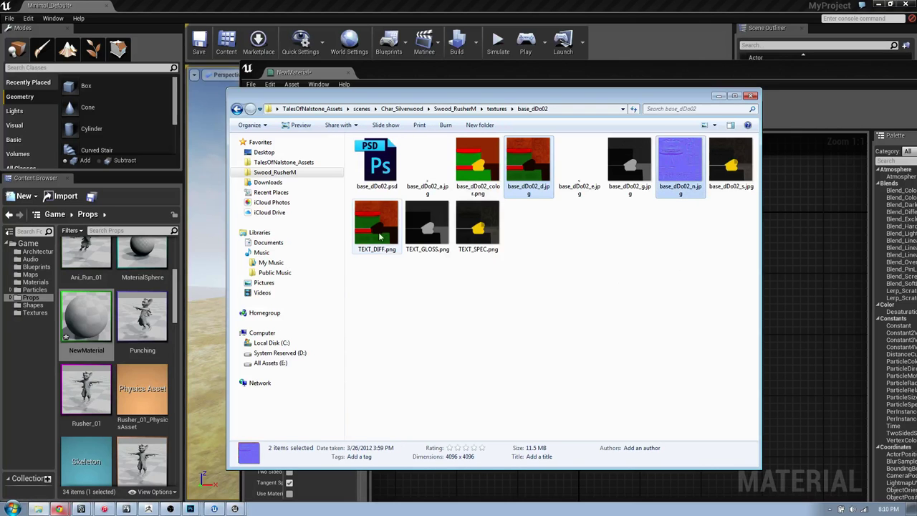
{"action": "left_click", "coordinate": [554, 203]}
{"action": "left_click", "coordinate": [533, 184]}
{"action": "left_click", "coordinate": [380, 227]}
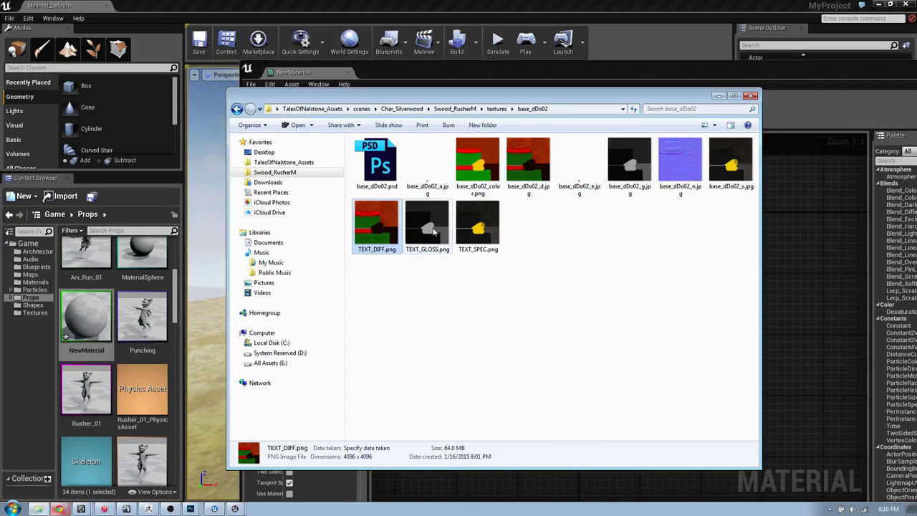
{"action": "left_click", "coordinate": [432, 229], "text": "ctrl"}
{"action": "left_click", "coordinate": [479, 228], "text": "ctrl"}
{"action": "left_click", "coordinate": [677, 165], "text": "ctrl"}
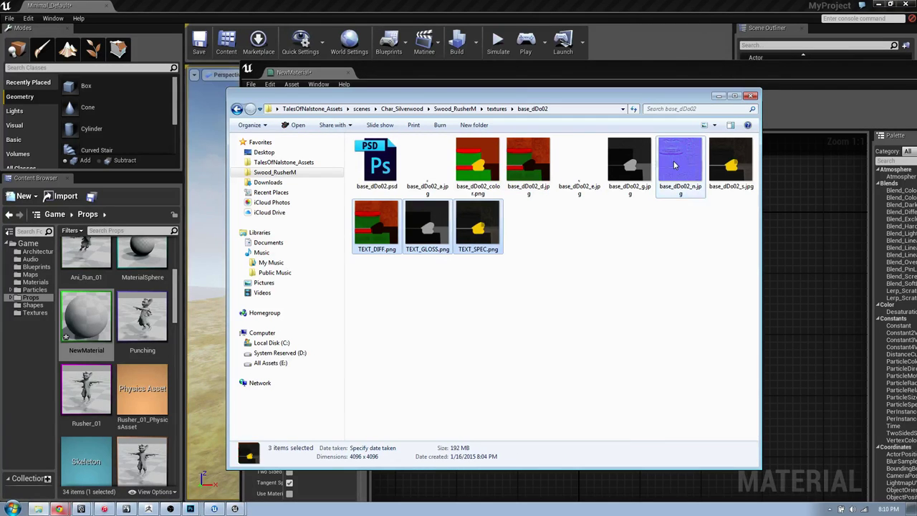
{"action": "left_click_drag", "start_coordinate": [678, 165], "coordinate": [25, 361]}
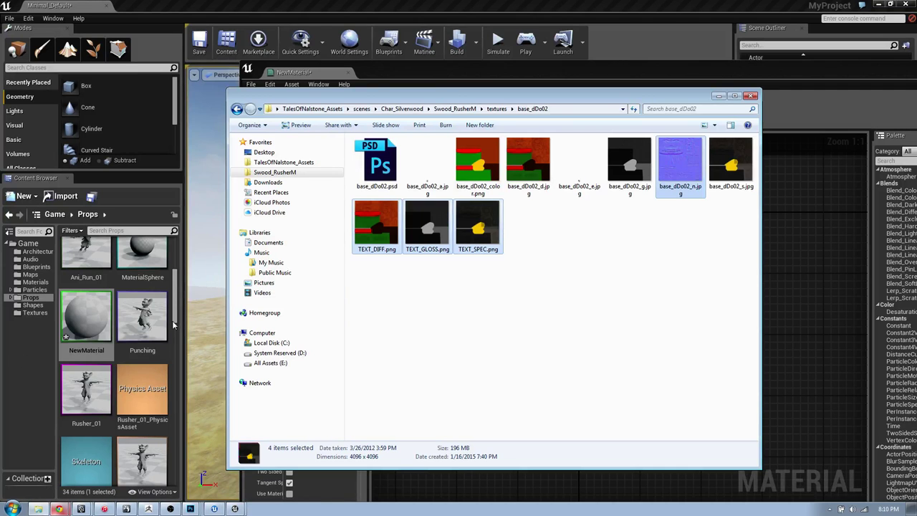
{"action": "left_click_drag", "start_coordinate": [173, 325], "coordinate": [174, 314]}
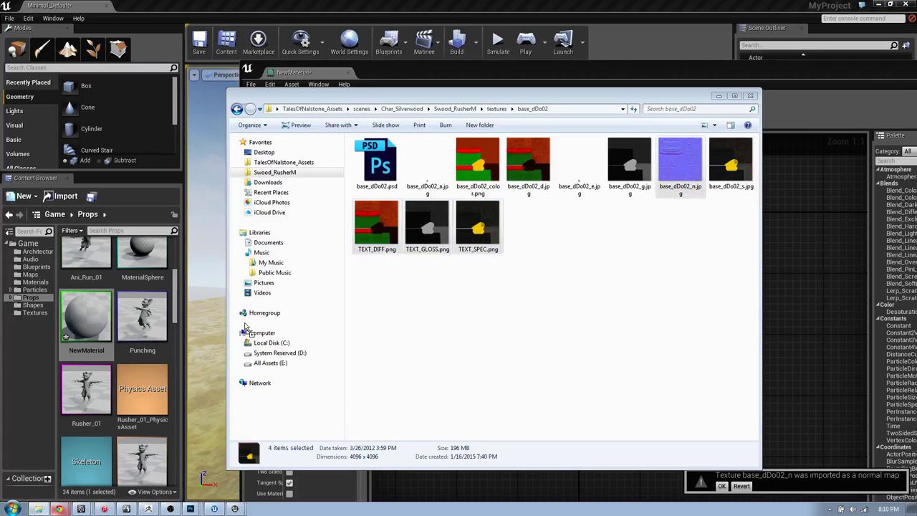
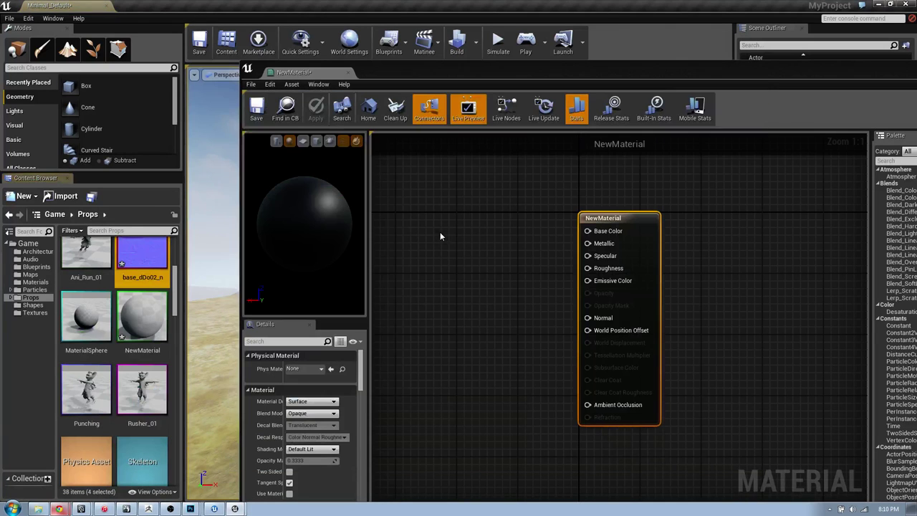
- Add texture samples for base_dDo02_n, TEXT_DIFF, TEXT_GLOSS and TEXT_SPEC to the NewMaterial graph
{"action": "scroll", "coordinate": [179, 286], "scroll_direction": "up", "scroll_amount": 2}
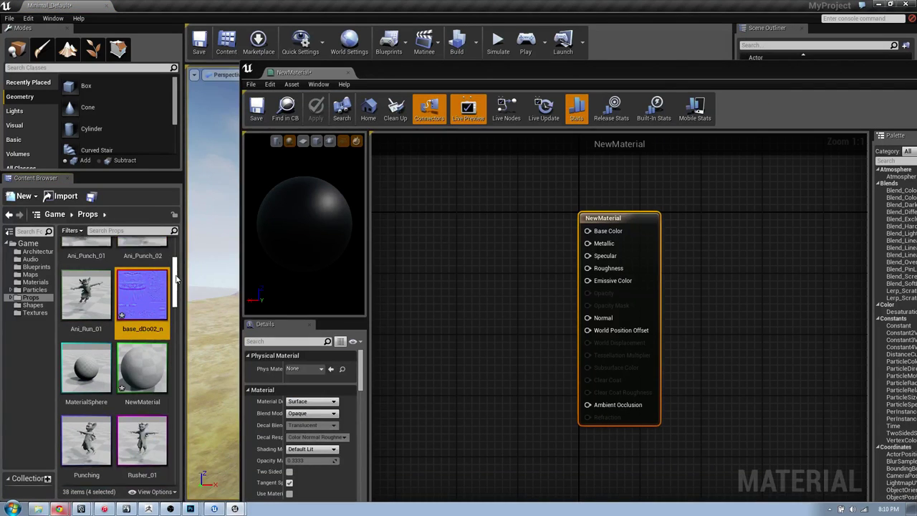
{"action": "left_click", "coordinate": [153, 330]}
{"action": "left_click_drag", "start_coordinate": [153, 329], "coordinate": [453, 351]}
{"action": "left_click_drag", "start_coordinate": [169, 305], "coordinate": [176, 471]}
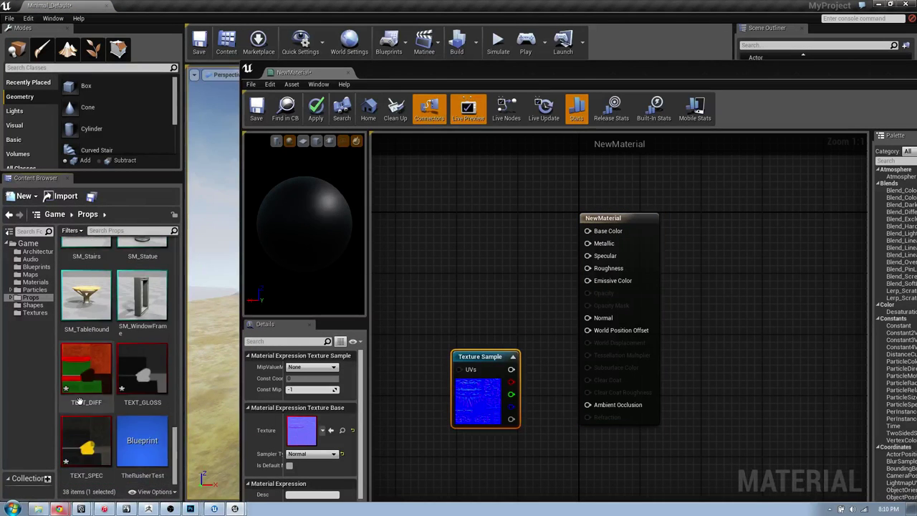
{"action": "left_click_drag", "start_coordinate": [86, 369], "coordinate": [429, 188]}
{"action": "left_click_drag", "start_coordinate": [124, 367], "coordinate": [426, 313]}
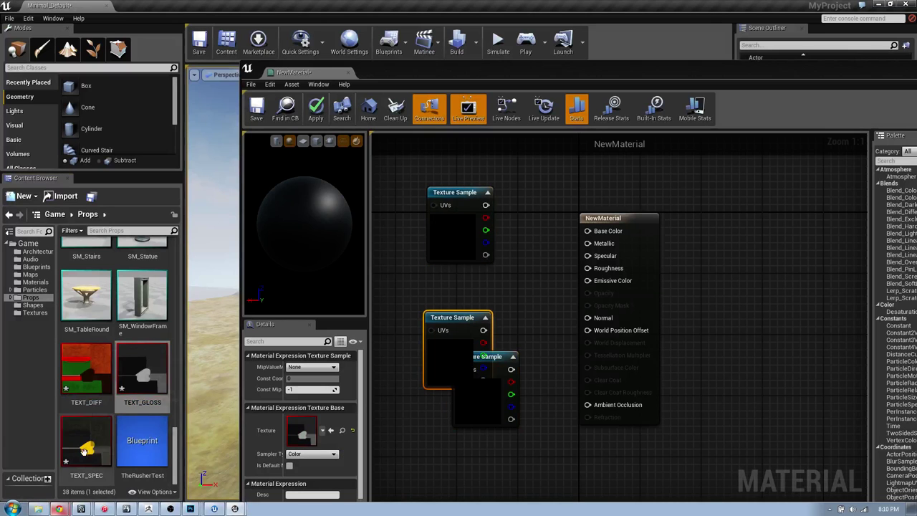
{"action": "left_click_drag", "start_coordinate": [86, 445], "coordinate": [385, 280]}
- Connect the TEXT_DIFF sample to Base Color and space the result node farther away from the texture samples
{"action": "left_click_drag", "start_coordinate": [447, 189], "coordinate": [451, 165]}
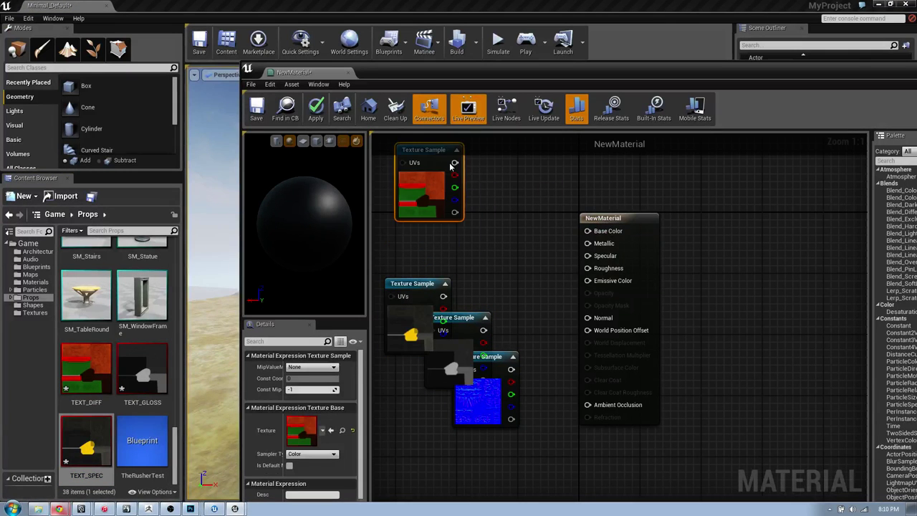
{"action": "left_click_drag", "start_coordinate": [615, 230], "coordinate": [708, 192]}
{"action": "right_click_drag", "start_coordinate": [440, 174], "coordinate": [415, 224]}
{"action": "left_click_drag", "start_coordinate": [414, 225], "coordinate": [414, 232]}
{"action": "right_click_drag", "start_coordinate": [414, 232], "coordinate": [472, 204]}
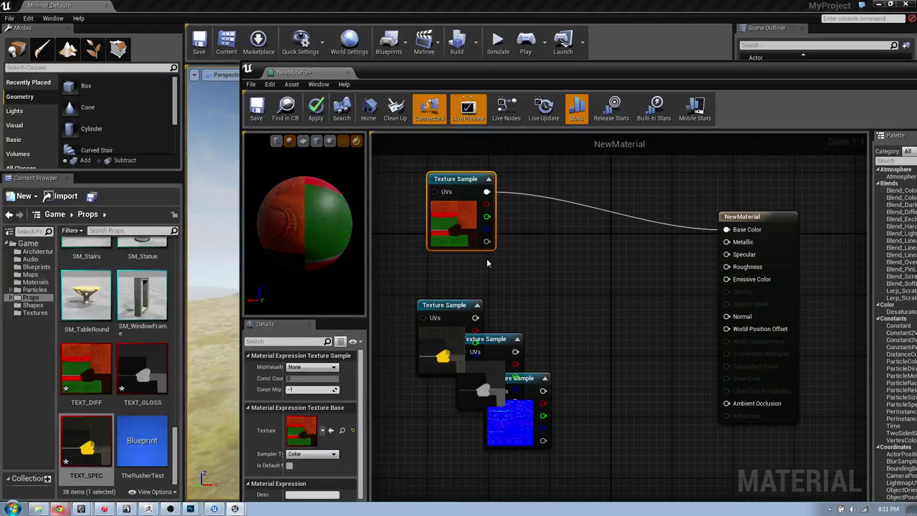
- Use the SAMPLE static mesh as the material's preview mesh, widen the preview area and frame the armour
{"action": "left_click_drag", "start_coordinate": [326, 220], "coordinate": [347, 221]}
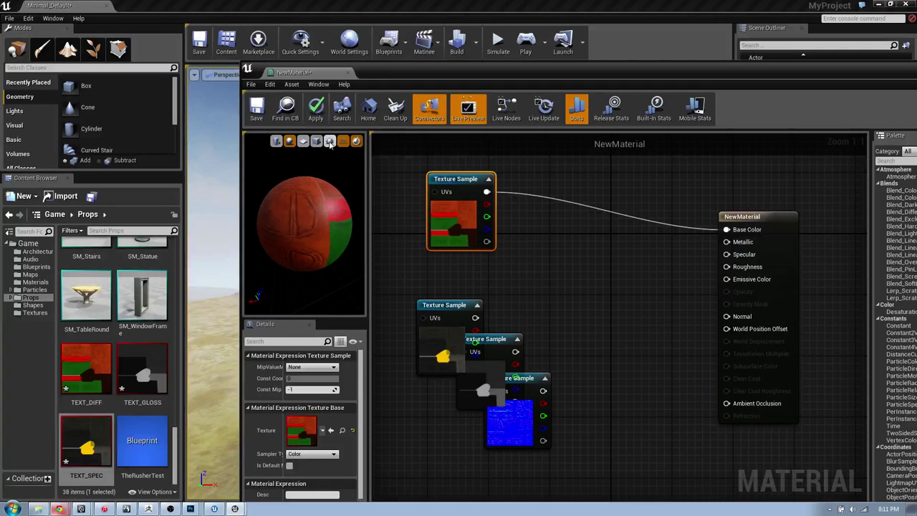
{"action": "scroll", "coordinate": [160, 306], "scroll_direction": "up", "scroll_amount": 10}
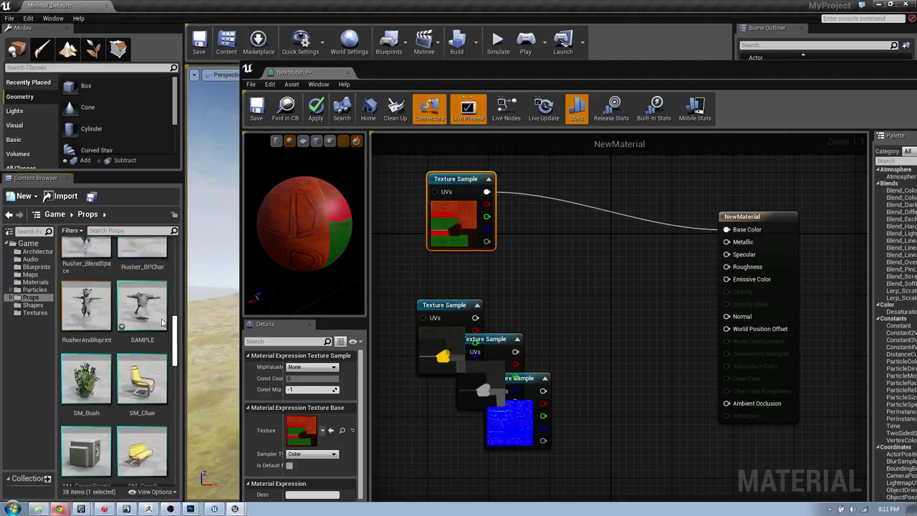
{"action": "scroll", "coordinate": [161, 306], "scroll_direction": "down", "scroll_amount": 5}
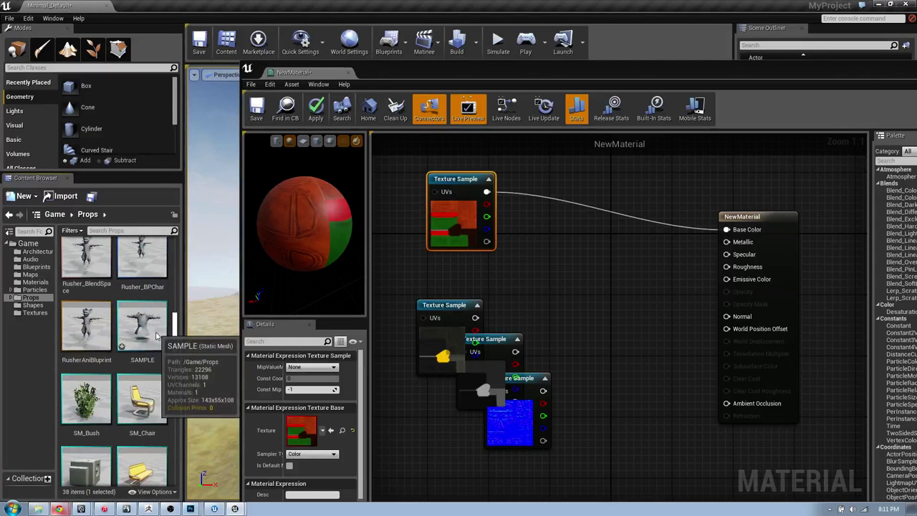
{"action": "left_click", "coordinate": [329, 141]}
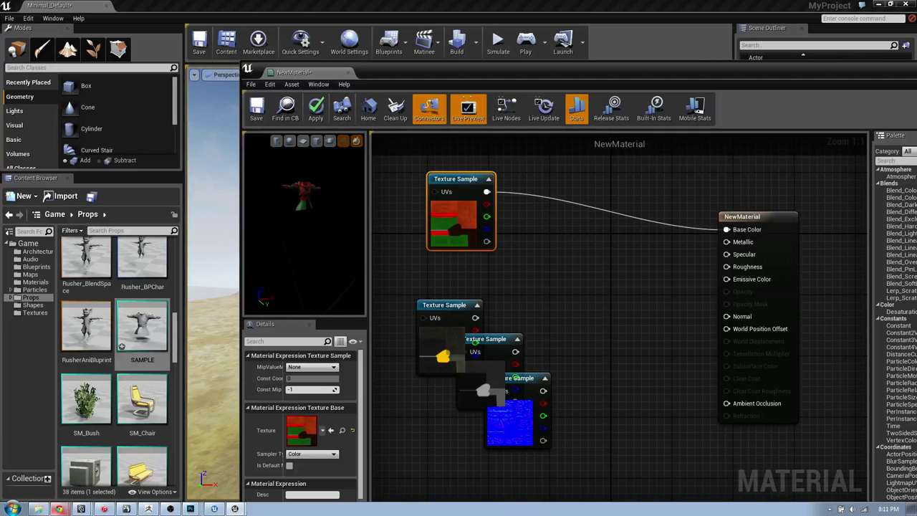
{"action": "right_click_drag", "start_coordinate": [295, 203], "coordinate": [297, 228]}
{"action": "left_click_drag", "start_coordinate": [304, 215], "coordinate": [335, 230]}
{"action": "left_click_drag", "start_coordinate": [369, 205], "coordinate": [462, 203]}
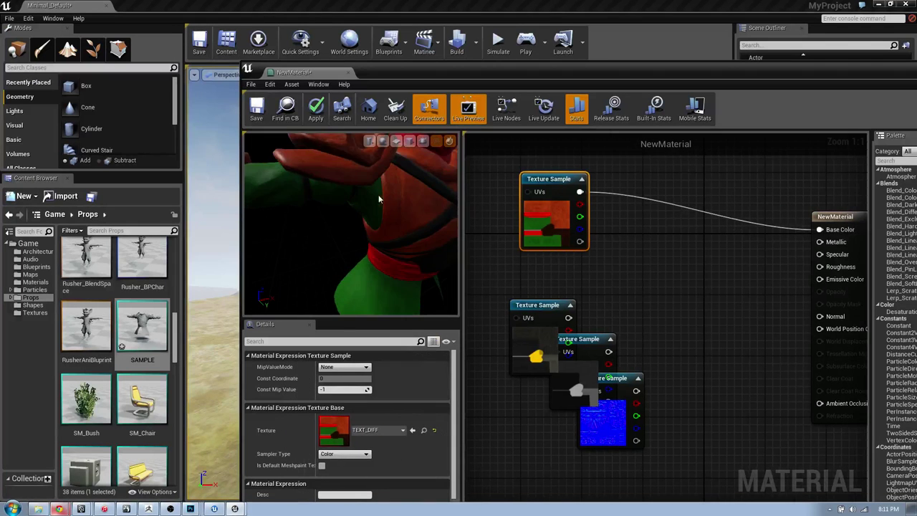
{"action": "right_click_drag", "start_coordinate": [380, 197], "coordinate": [381, 208]}
{"action": "left_click_drag", "start_coordinate": [383, 208], "coordinate": [364, 207]}
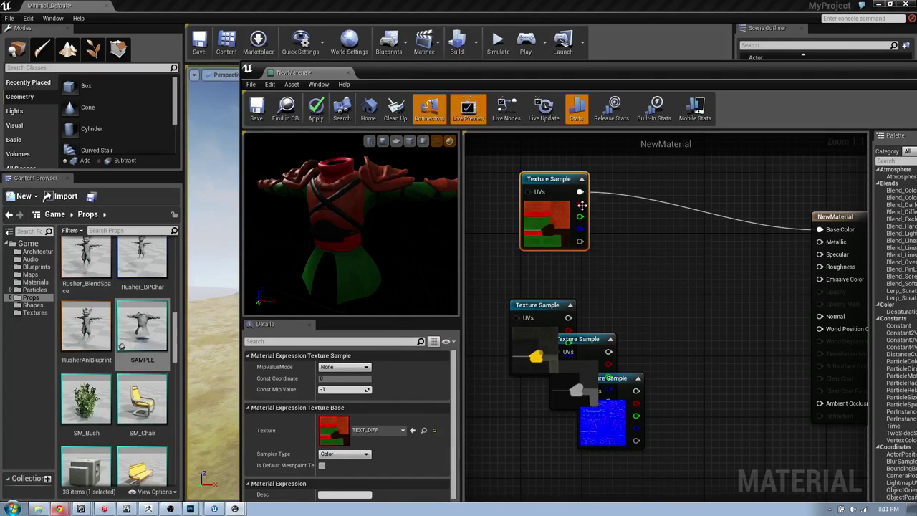
- Rearrange the graph nodes and connect the TEXT_SPEC sample to the material's Specular input
{"action": "left_click_drag", "start_coordinate": [558, 180], "coordinate": [551, 180]}
{"action": "right_click_drag", "start_coordinate": [665, 194], "coordinate": [642, 187]}
{"action": "left_click_drag", "start_coordinate": [824, 214], "coordinate": [801, 206]}
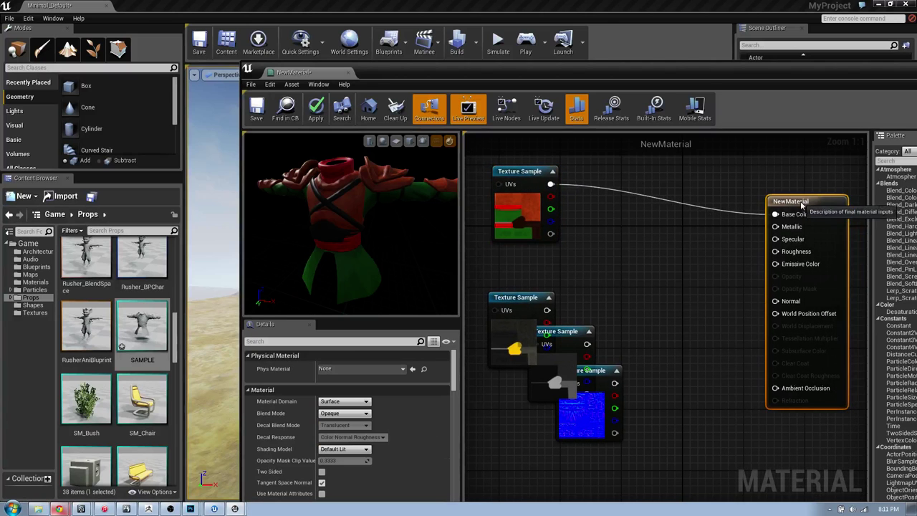
{"action": "left_click_drag", "start_coordinate": [506, 297], "coordinate": [775, 240]}
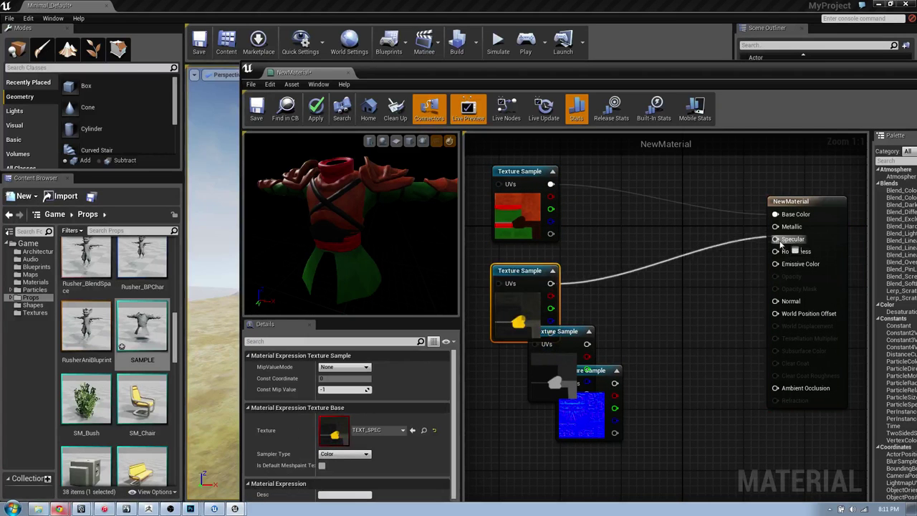
{"action": "left_click_drag", "start_coordinate": [357, 205], "coordinate": [380, 226]}
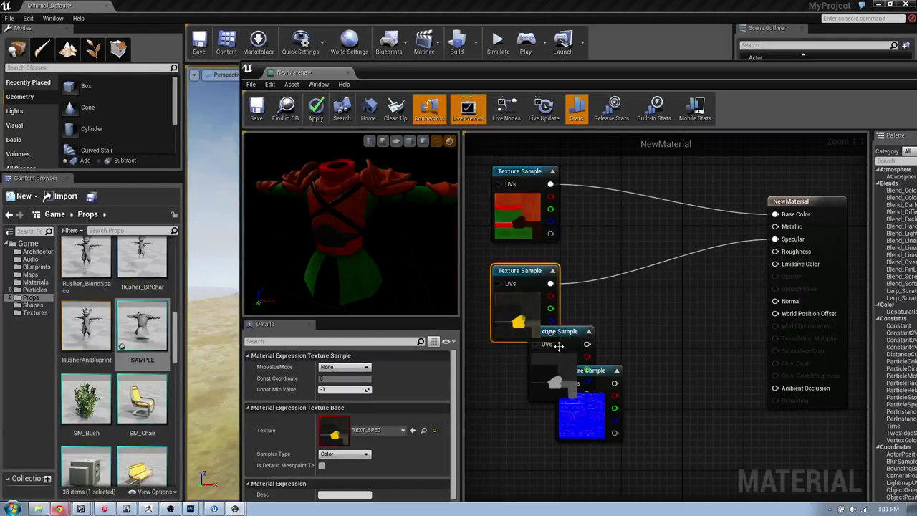
- Place the TEXT_GLOSS sample below TEXT_SPEC, connect it to Roughness and check the armour preview
{"action": "left_click_drag", "start_coordinate": [560, 337], "coordinate": [777, 253]}
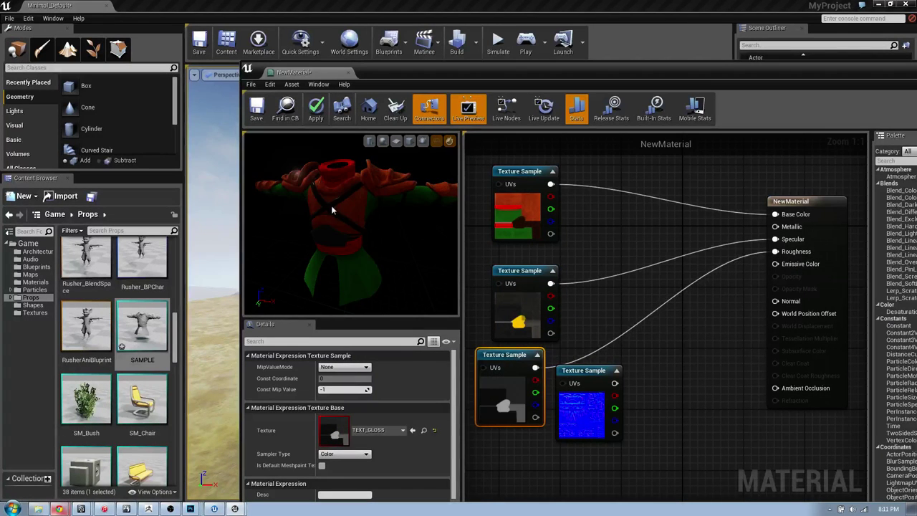
{"action": "left_click_drag", "start_coordinate": [332, 208], "coordinate": [335, 213]}
{"action": "right_click_drag", "start_coordinate": [334, 213], "coordinate": [336, 224]}
{"action": "left_click_drag", "start_coordinate": [336, 224], "coordinate": [341, 213]}
{"action": "left_click", "coordinate": [636, 309]}
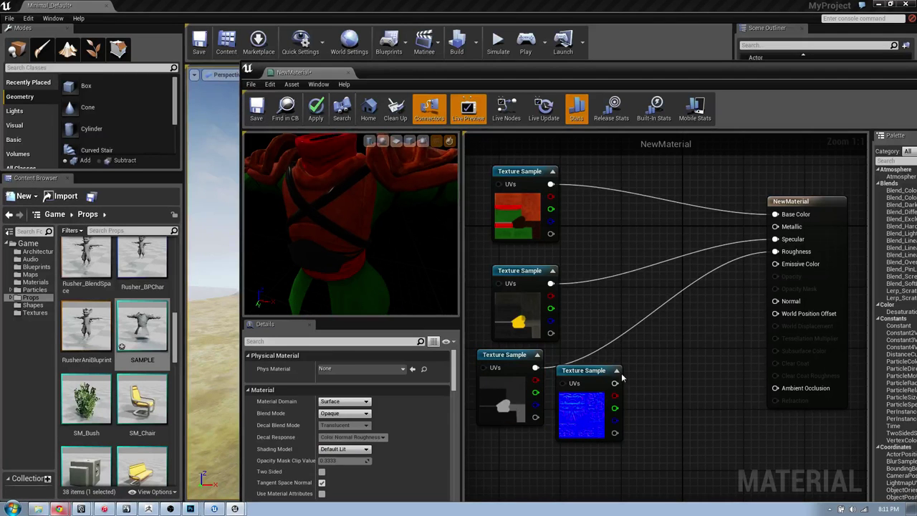
- Connect the base_dDo02_n sample to the Normal input and place it below the other texture samples
{"action": "mouse_move", "coordinate": [605, 379]}
{"action": "left_mouse_down"}
{"action": "mouse_move", "coordinate": [610, 416]}
{"action": "mouse_move", "coordinate": [781, 307]}
{"action": "mouse_move", "coordinate": [775, 301]}
{"action": "left_mouse_up"}
{"action": "left_click_drag", "start_coordinate": [592, 410], "coordinate": [601, 448]}
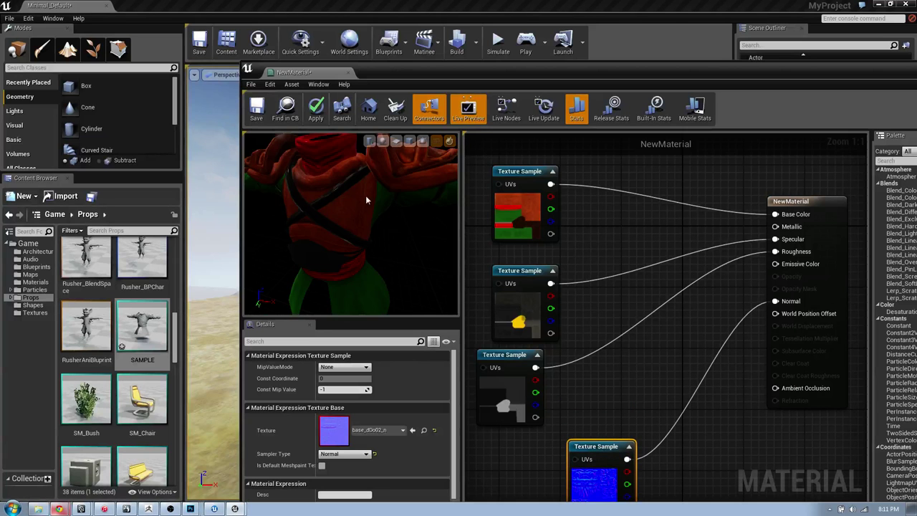
{"action": "left_click_drag", "start_coordinate": [366, 195], "coordinate": [347, 224]}
{"action": "left_click_drag", "start_coordinate": [409, 195], "coordinate": [444, 192]}
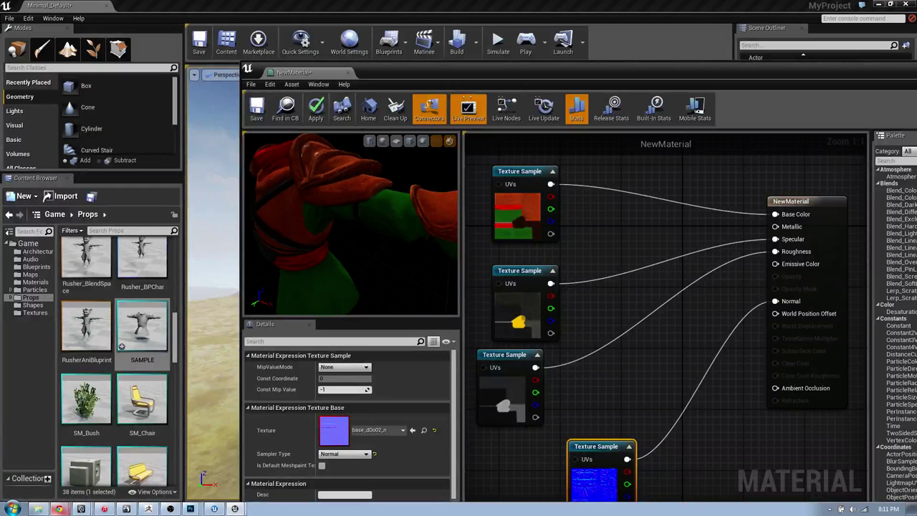
- Move the TEXT_GLOSS sample closer to the result node and add a OneMinus node beside it
{"action": "left_click_drag", "start_coordinate": [534, 378], "coordinate": [618, 364]}
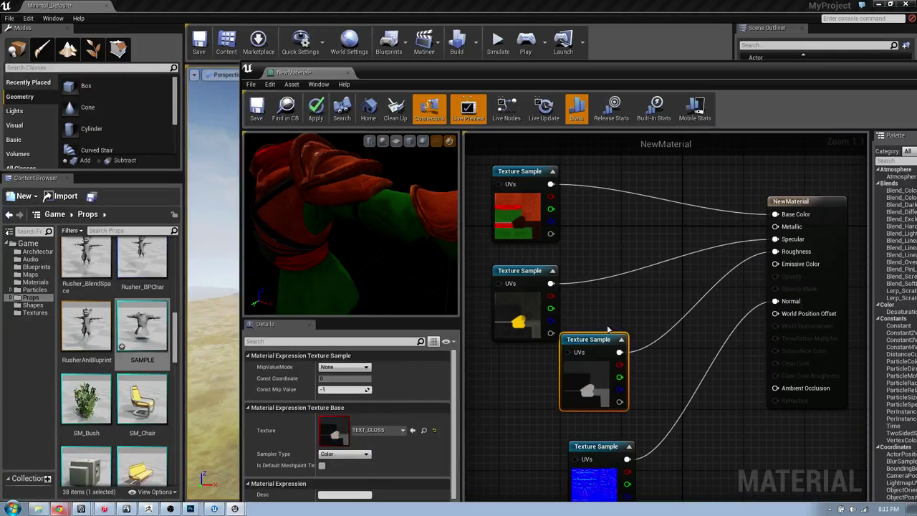
{"action": "left_click", "coordinate": [635, 308]}
{"action": "right_click", "coordinate": [634, 306]}
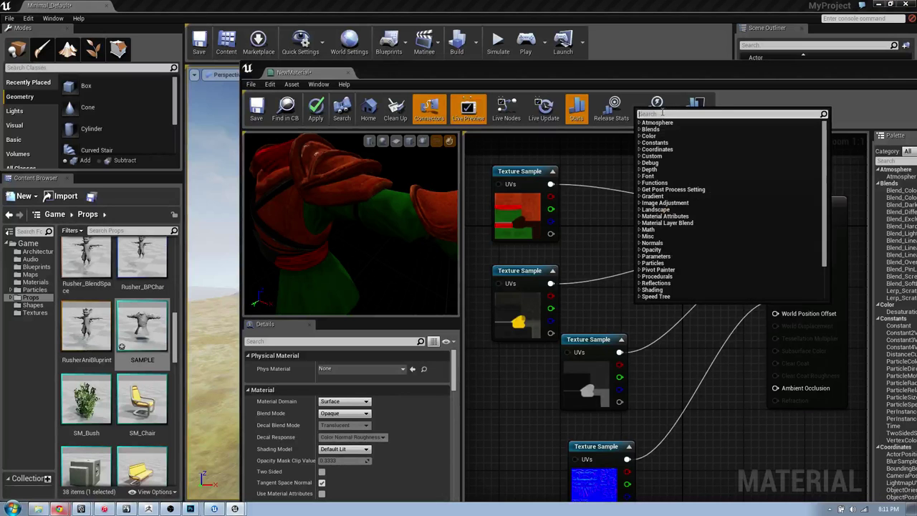
{"action": "type", "text": "x"}
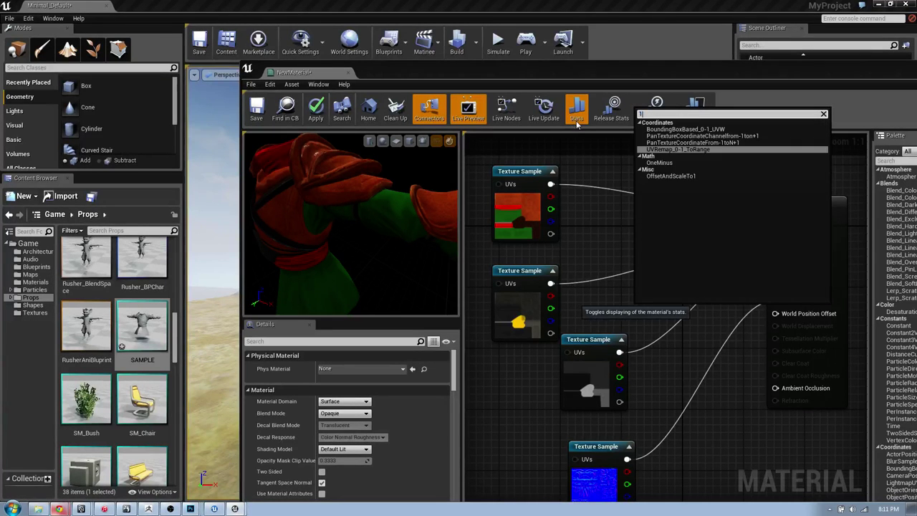
{"action": "type", "text": "minus"}
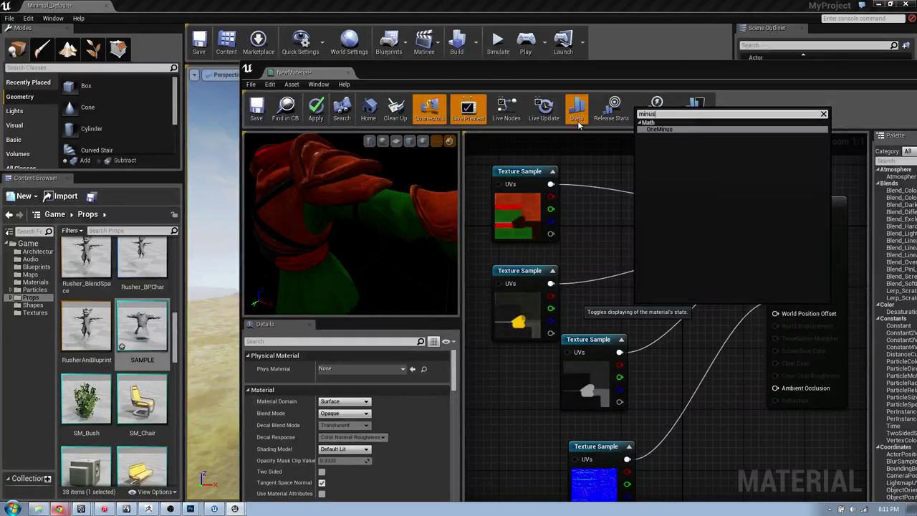
{"action": "left_click", "coordinate": [677, 129]}
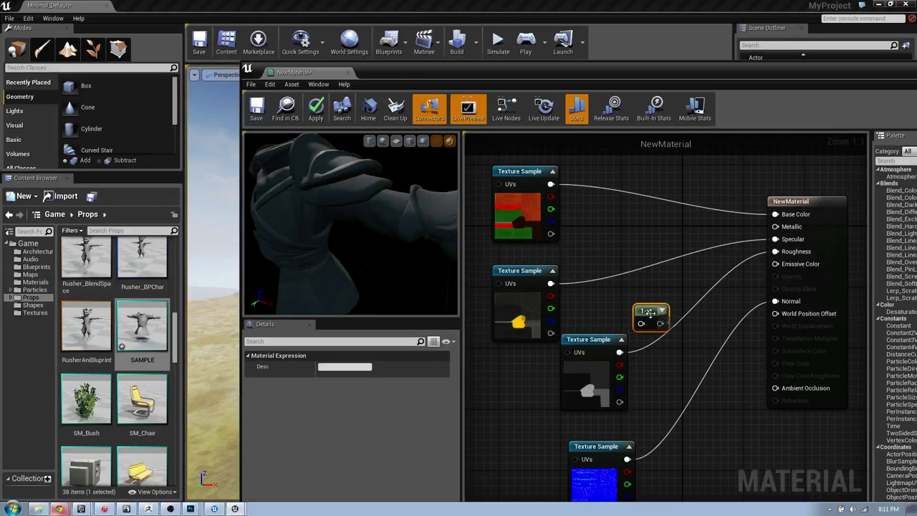
{"action": "left_click_drag", "start_coordinate": [649, 313], "coordinate": [658, 301]}
- Invert the gloss map by routing TEXT_GLOSS through the OneMinus node into Roughness, and shift the TEXT_SPEC sample slightly
{"action": "left_click_drag", "start_coordinate": [619, 353], "coordinate": [653, 315]}
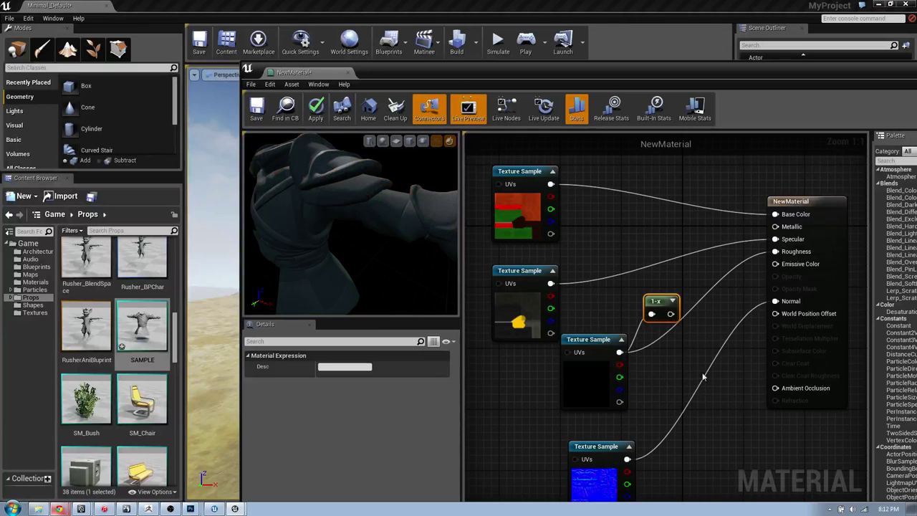
{"action": "left_click", "coordinate": [673, 302]}
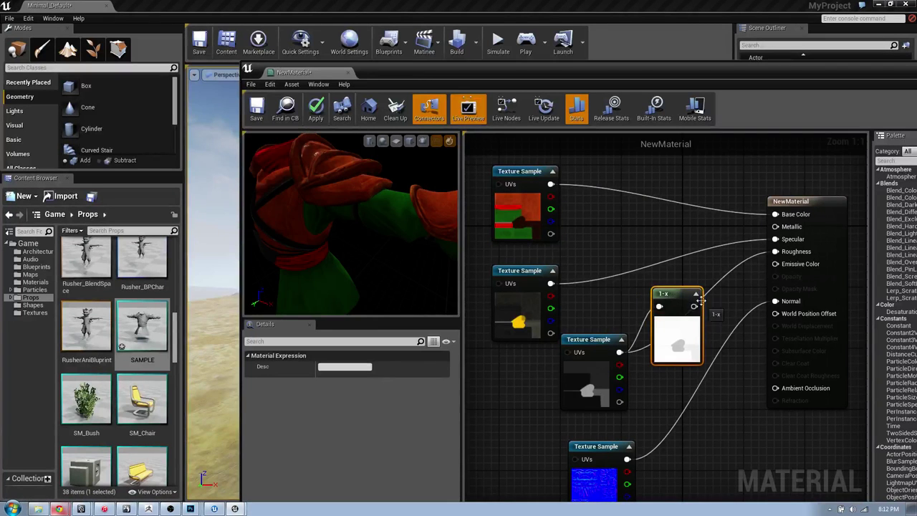
{"action": "left_click_drag", "start_coordinate": [694, 307], "coordinate": [747, 303]}
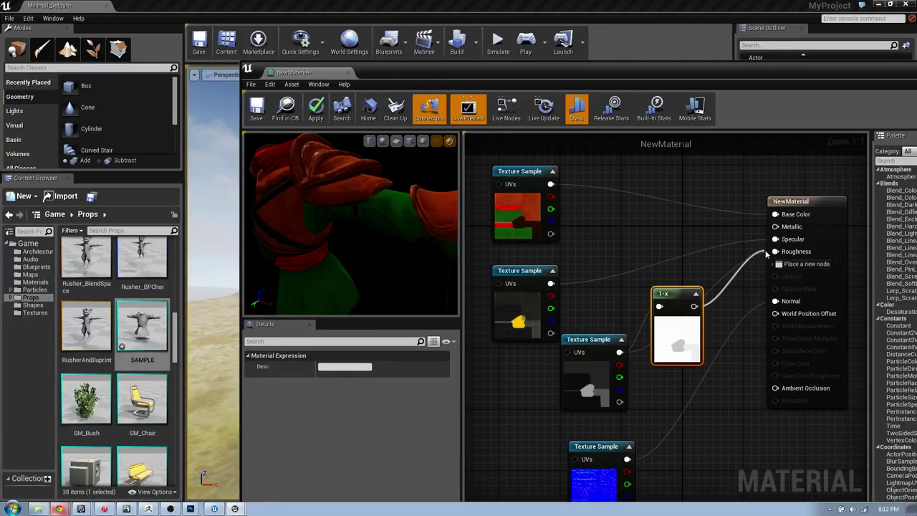
{"action": "left_click_drag", "start_coordinate": [766, 254], "coordinate": [775, 264]}
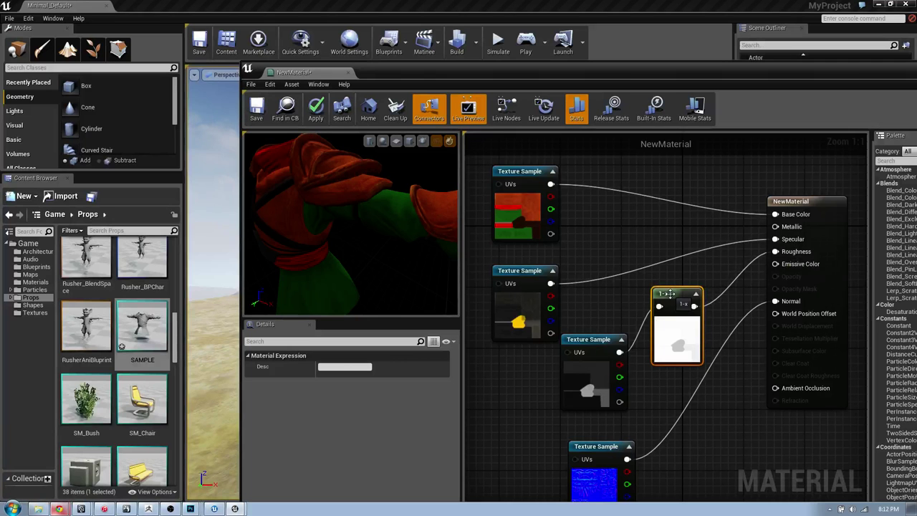
{"action": "left_click_drag", "start_coordinate": [401, 215], "coordinate": [423, 216]}
{"action": "left_click_drag", "start_coordinate": [301, 218], "coordinate": [243, 221]}
{"action": "left_click_drag", "start_coordinate": [521, 265], "coordinate": [514, 258]}
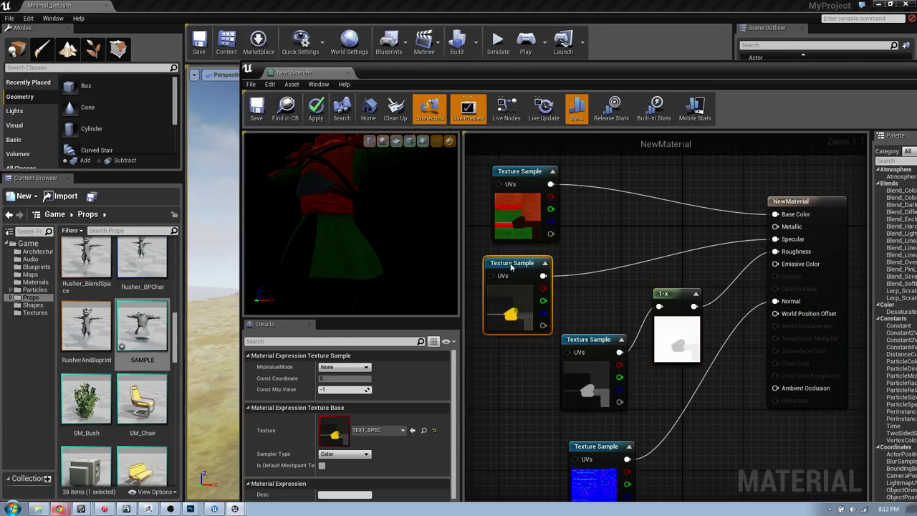
{"action": "scroll", "coordinate": [351, 212], "scroll_direction": "up", "scroll_amount": 5}
{"action": "scroll", "coordinate": [351, 212], "scroll_direction": "down", "scroll_amount": 5}
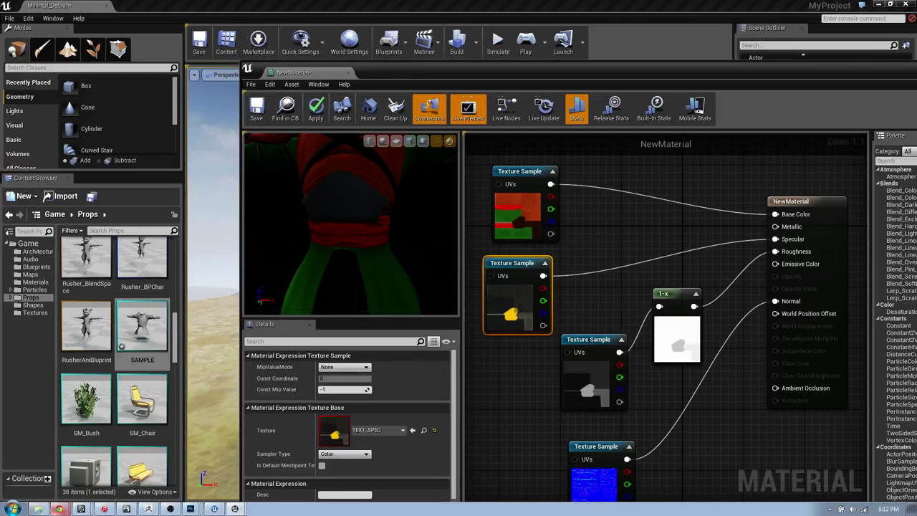
- Switch to Photoshop and look through the layers inside the Gloss group of base_dDo02.psd
{"action": "key", "text": "alt+Tab"}
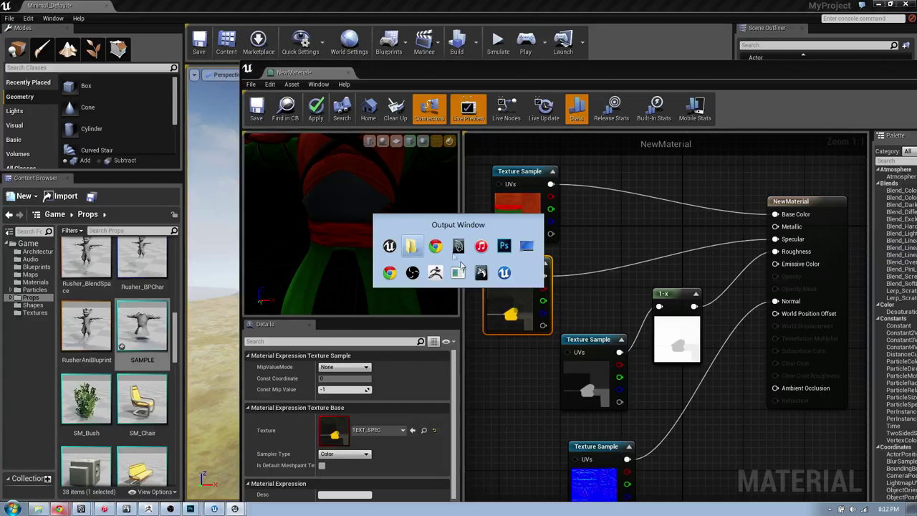
{"action": "left_click", "coordinate": [505, 246]}
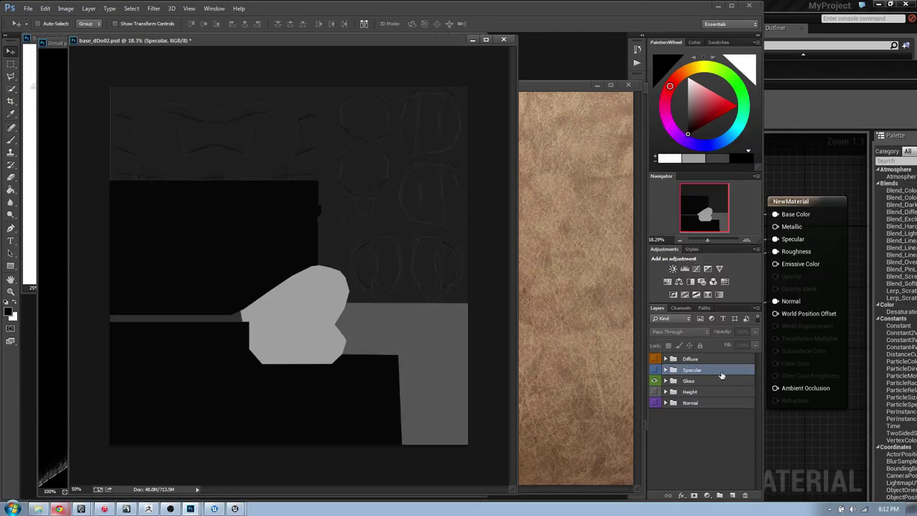
{"action": "left_click", "coordinate": [687, 360]}
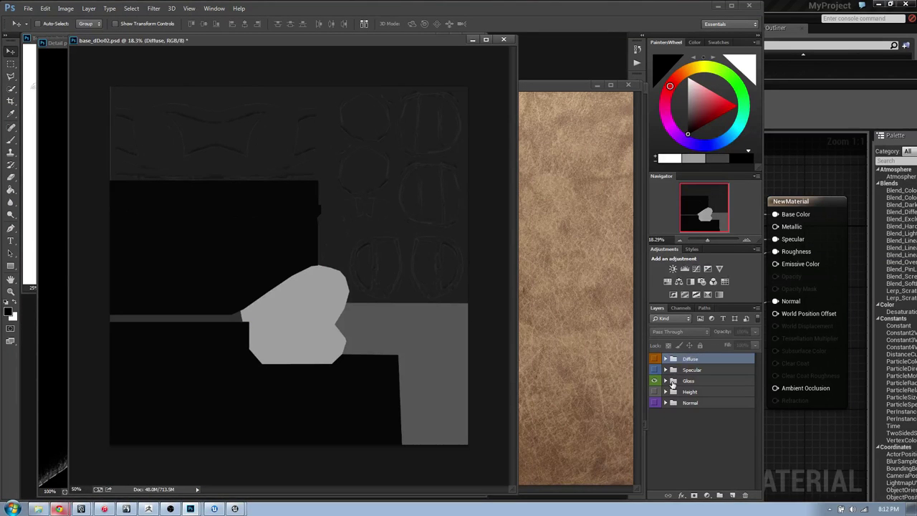
{"action": "left_click", "coordinate": [673, 382]}
{"action": "left_click", "coordinate": [666, 381]}
{"action": "scroll", "coordinate": [715, 439], "scroll_direction": "down", "scroll_amount": 5}
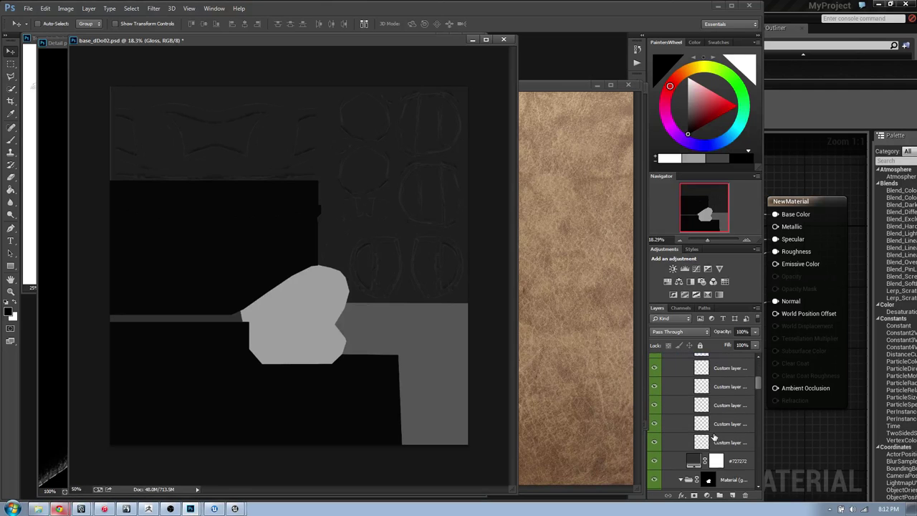
{"action": "scroll", "coordinate": [714, 437], "scroll_direction": "down", "scroll_amount": 2}
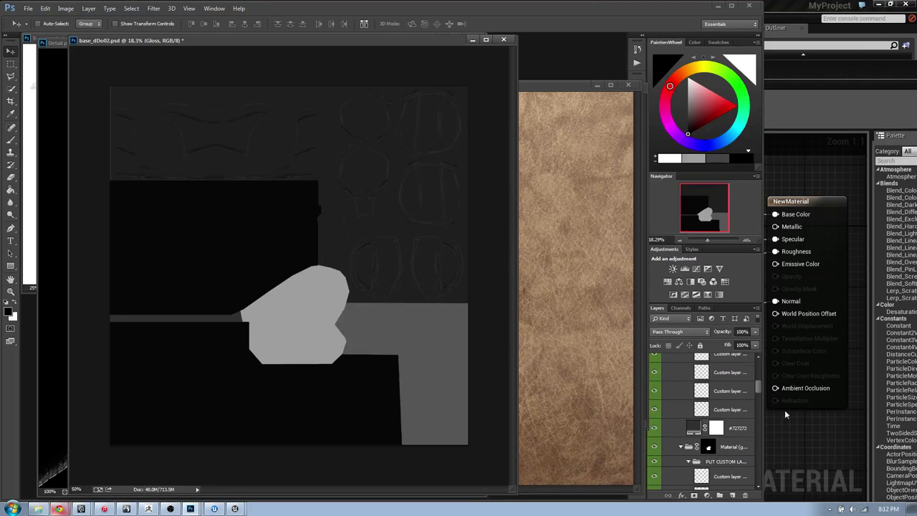
{"action": "scroll", "coordinate": [684, 394], "scroll_direction": "up", "scroll_amount": 7}
{"action": "right_click", "coordinate": [683, 384]}
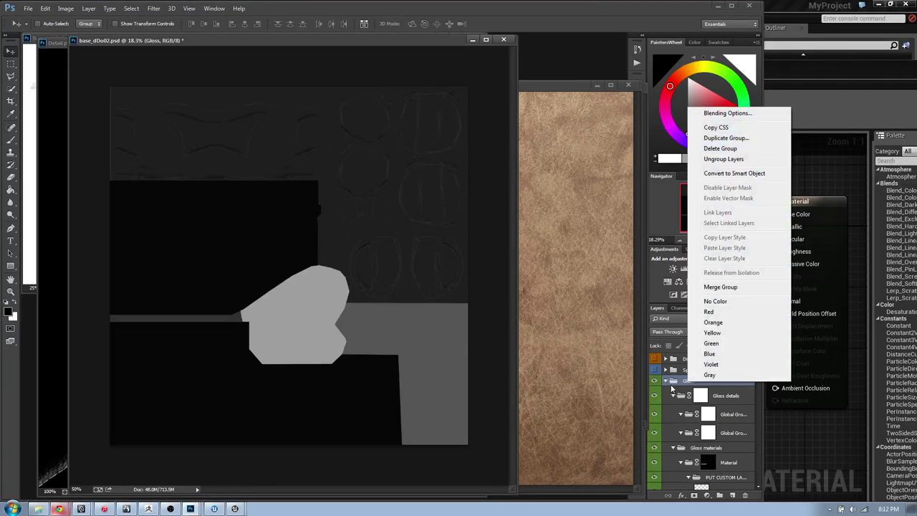
{"action": "left_click", "coordinate": [669, 382]}
{"action": "left_click", "coordinate": [667, 381]}
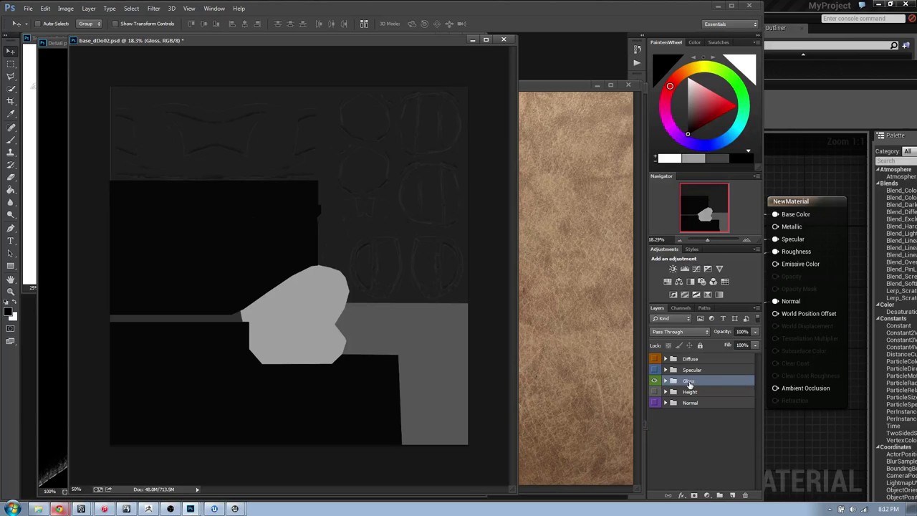
{"action": "right_click", "coordinate": [689, 385]}
{"action": "right_click", "coordinate": [690, 384]}
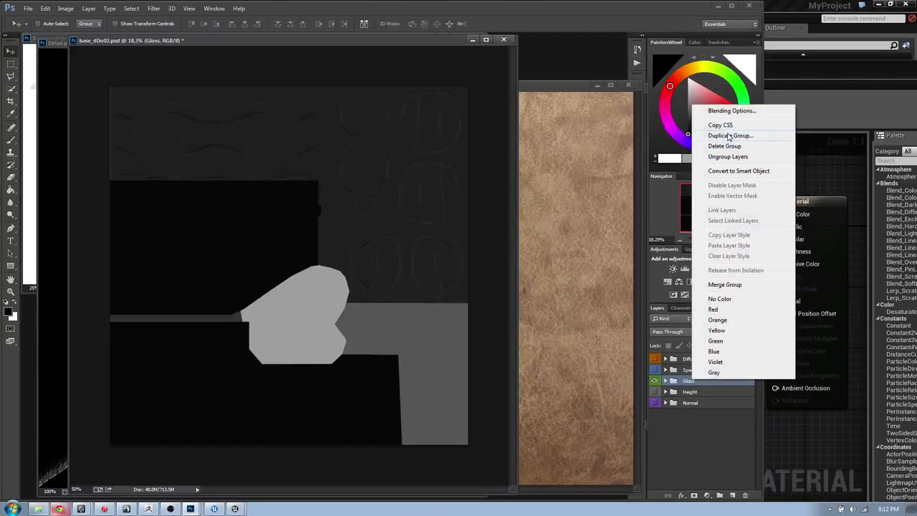
{"action": "left_click", "coordinate": [728, 136]}
{"action": "left_click", "coordinate": [542, 170]}
{"action": "right_click", "coordinate": [692, 380]}
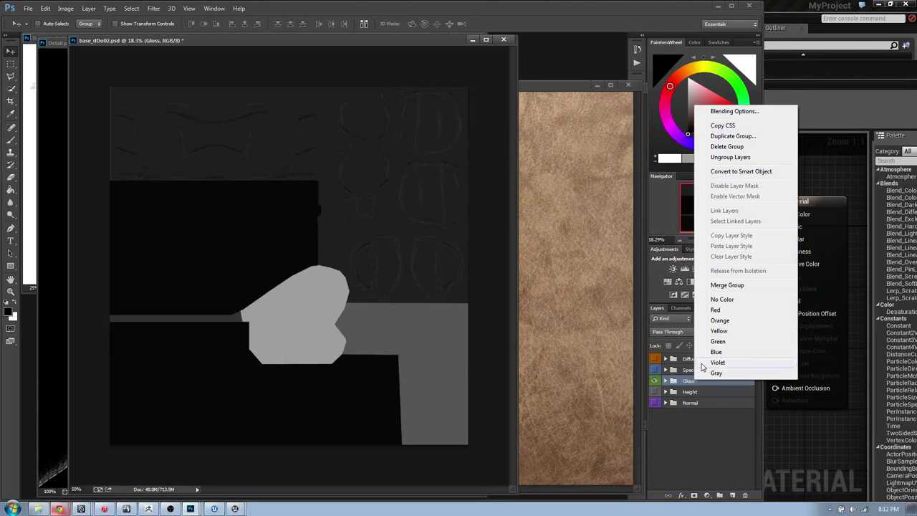
{"action": "left_click", "coordinate": [723, 126]}
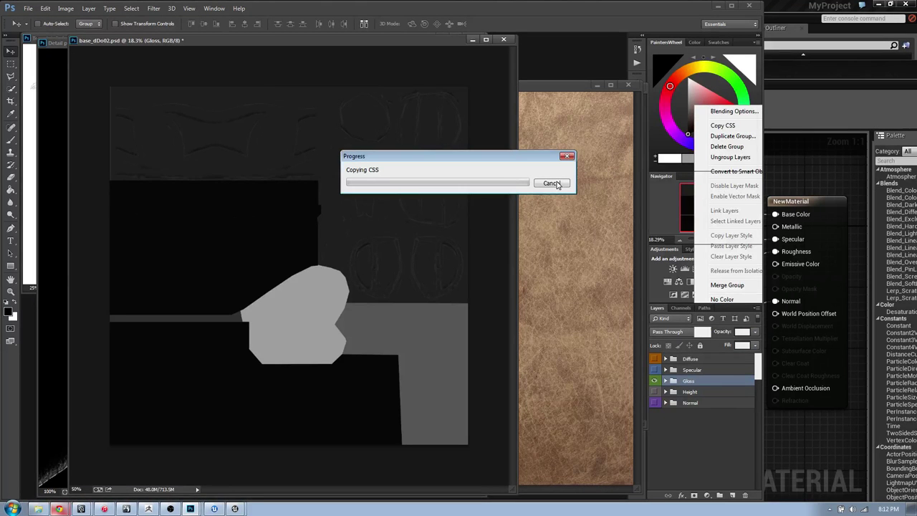
- Return to Unreal Editor, save NewMaterial, close its editor and view the SAMPLE armour in the level
{"action": "key", "text": "alt+Tab"}
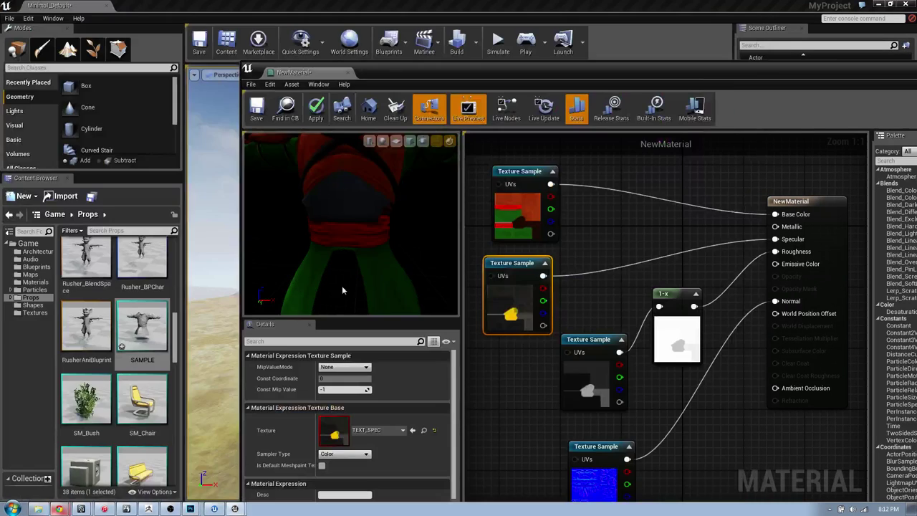
{"action": "left_click", "coordinate": [257, 109]}
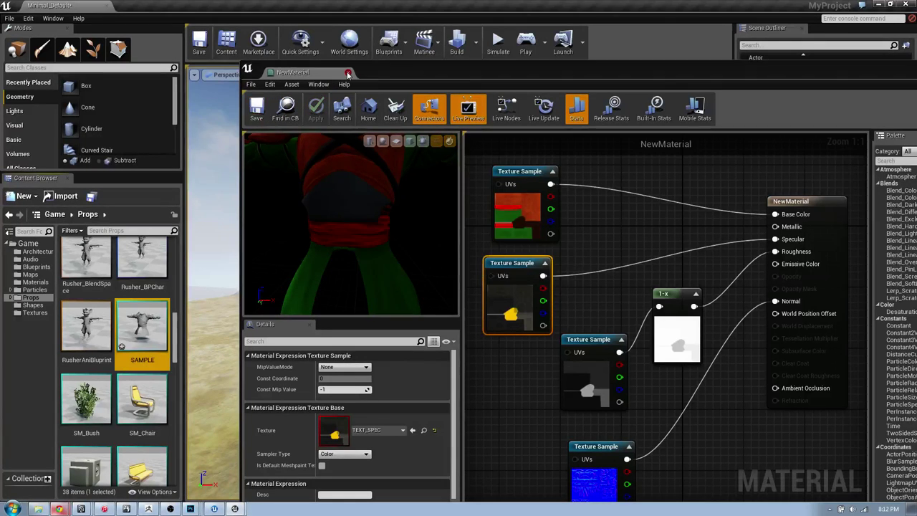
{"action": "left_click", "coordinate": [349, 73]}
{"action": "right_click_drag", "start_coordinate": [500, 290], "coordinate": [333, 310]}
{"action": "left_click", "coordinate": [542, 236]}
{"action": "right_click_drag", "start_coordinate": [501, 243], "coordinate": [591, 245]}
- Place the RusherAniBluprint character in the level, compare it with the armour and select the SAMPLE mesh
{"action": "left_click_drag", "start_coordinate": [86, 326], "coordinate": [269, 358]}
{"action": "right_click_drag", "start_coordinate": [270, 358], "coordinate": [287, 351]}
{"action": "right_click_drag", "start_coordinate": [603, 227], "coordinate": [646, 233]}
{"action": "key", "text": "a"}
{"action": "key", "text": "d"}
{"action": "key", "text": "d"}
{"action": "right_click_drag", "start_coordinate": [530, 144], "coordinate": [473, 140]}
{"action": "left_click", "coordinate": [530, 145]}
- Switch to Maya and leave isolate mode to show the reference body together with the clothing
{"action": "key", "text": "alt+Tab"}
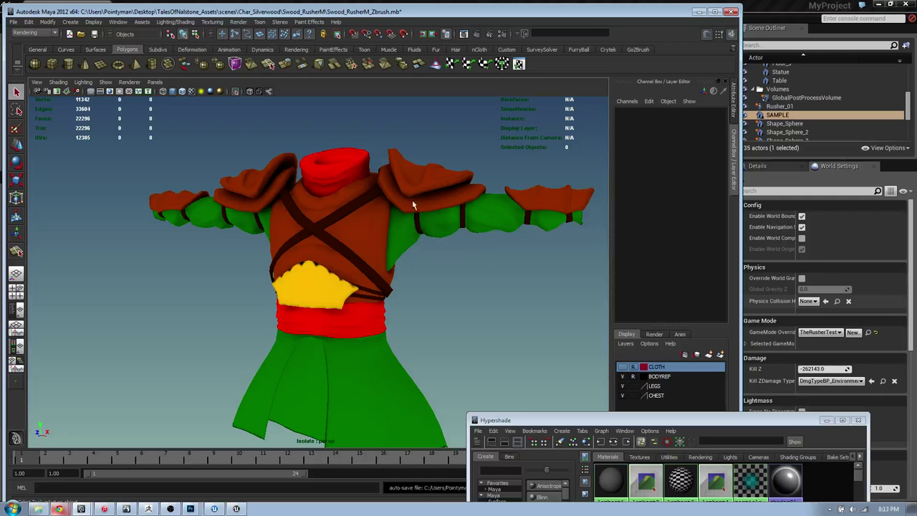
{"action": "right_click_drag", "start_coordinate": [375, 180], "coordinate": [258, 138], "text": "alt"}
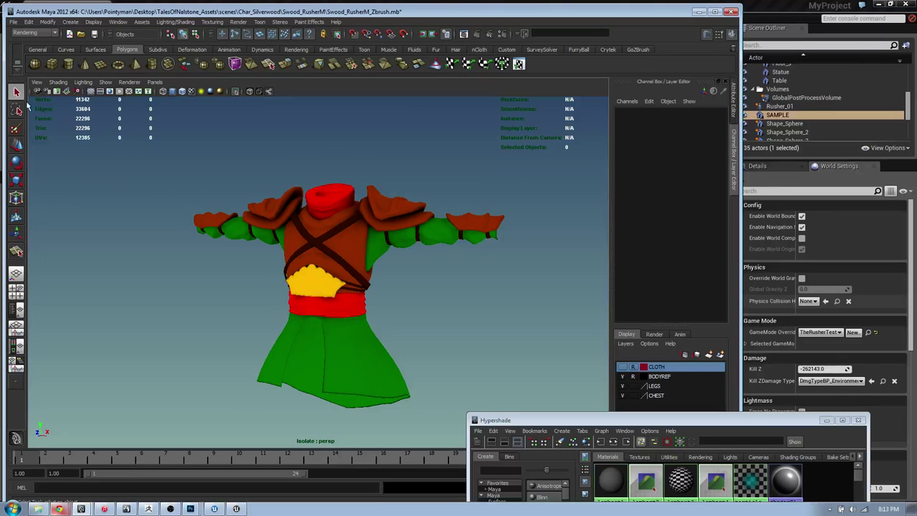
{"action": "left_click", "coordinate": [622, 376]}
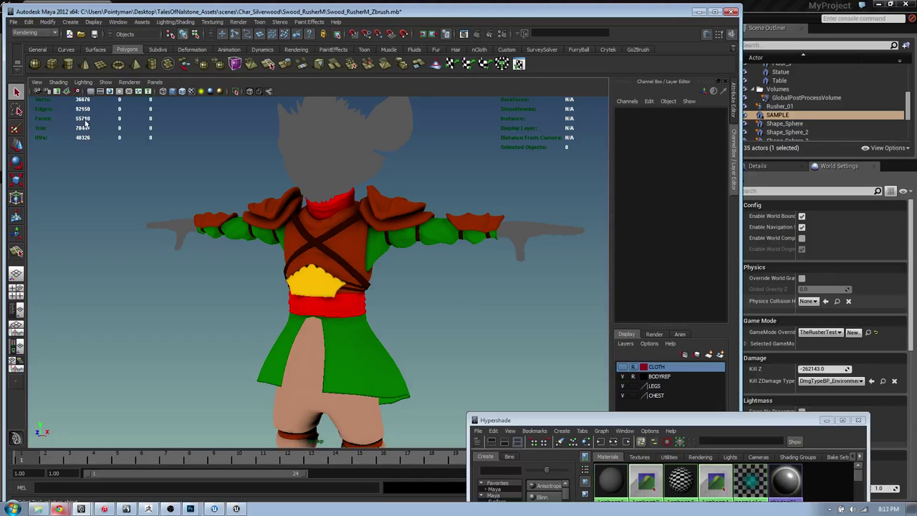
- Examine the outfit's separate meshes by selecting the belt armour, the chest piece and the legs in turn
{"action": "left_click", "coordinate": [325, 230]}
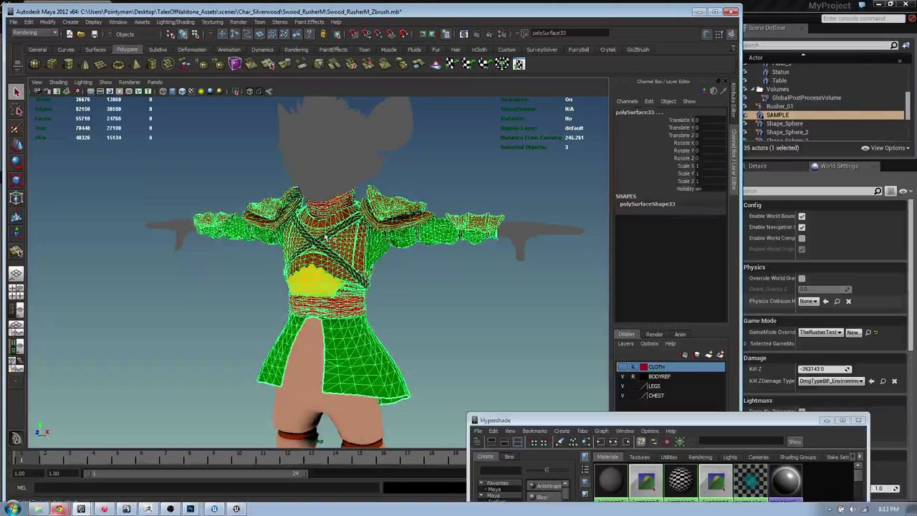
{"action": "left_click", "coordinate": [324, 233]}
{"action": "left_click", "coordinate": [315, 282]}
{"action": "left_click_drag", "start_coordinate": [360, 271], "coordinate": [405, 249], "text": "alt"}
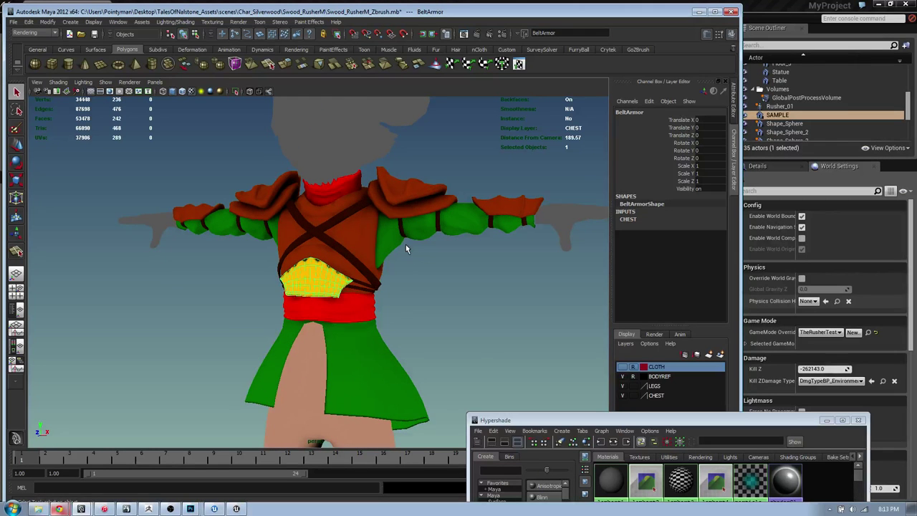
{"action": "right_click_drag", "start_coordinate": [406, 245], "coordinate": [353, 279], "text": "alt"}
{"action": "middle_click_drag", "start_coordinate": [353, 279], "coordinate": [351, 263], "text": "alt"}
{"action": "left_click", "coordinate": [452, 245]}
{"action": "left_click", "coordinate": [372, 315]}
{"action": "right_click_drag", "start_coordinate": [398, 317], "coordinate": [392, 343], "text": "alt"}
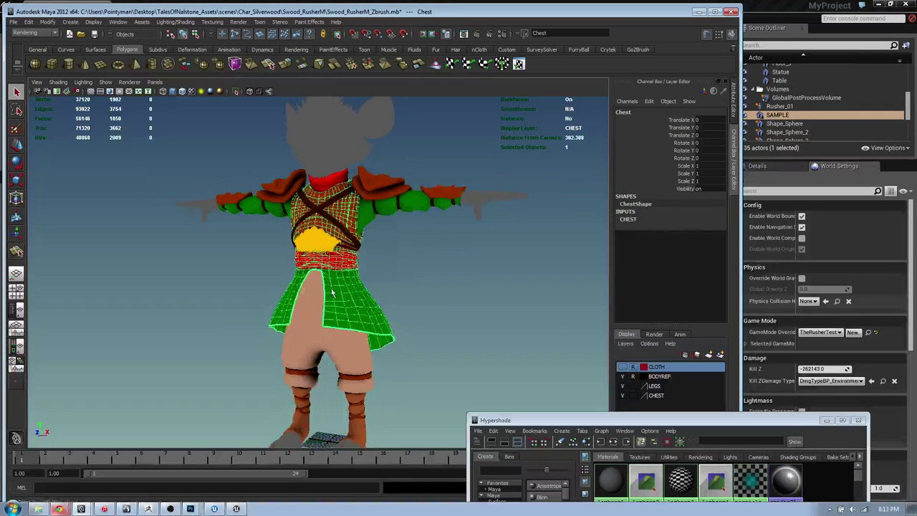
{"action": "left_click", "coordinate": [393, 343]}
{"action": "right_click_drag", "start_coordinate": [373, 243], "coordinate": [418, 255], "text": "alt"}
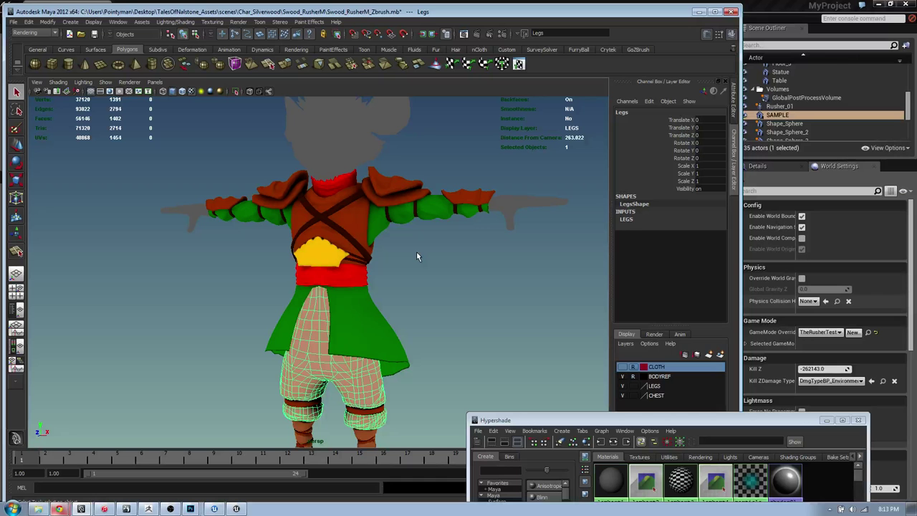
- Return to Unreal Editor and examine the textured armour's chest, shoulder pads, sleeves and waist up close
{"action": "key", "text": "alt+Tab"}
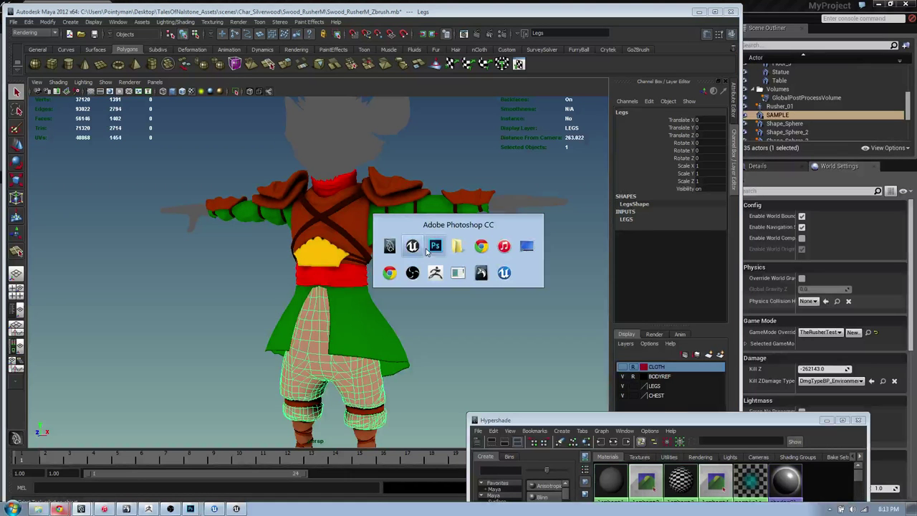
{"action": "key", "text": "alt+Tab"}
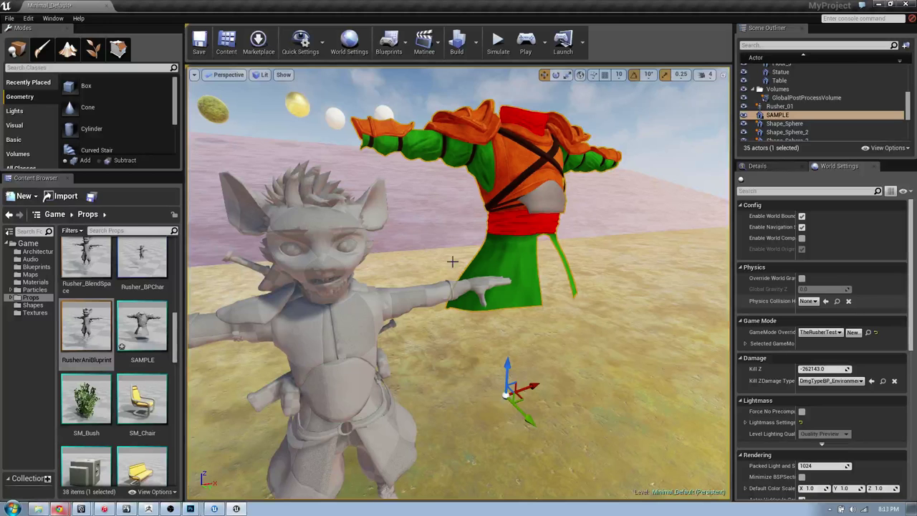
{"action": "right_click_drag", "start_coordinate": [452, 263], "coordinate": [485, 222]}
{"action": "scroll", "coordinate": [485, 268], "scroll_direction": "up", "scroll_amount": 4}
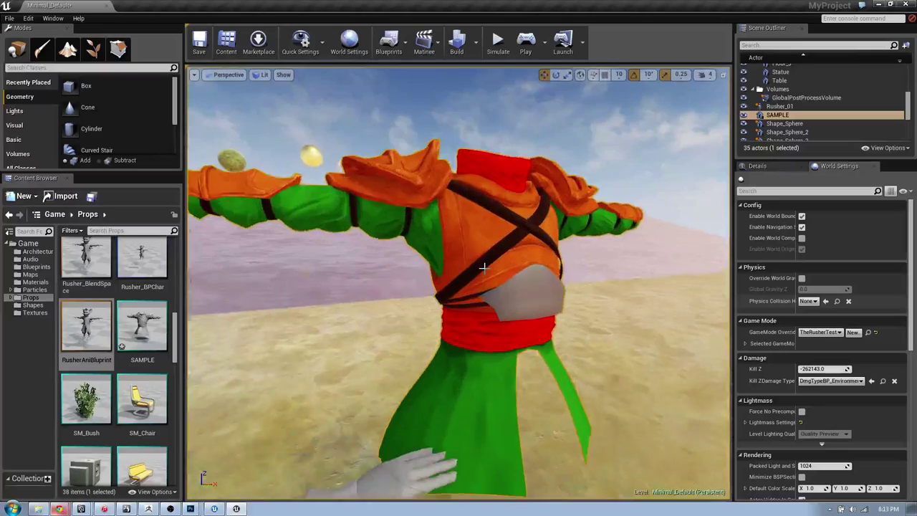
{"action": "right_click_drag", "start_coordinate": [484, 268], "coordinate": [546, 269]}
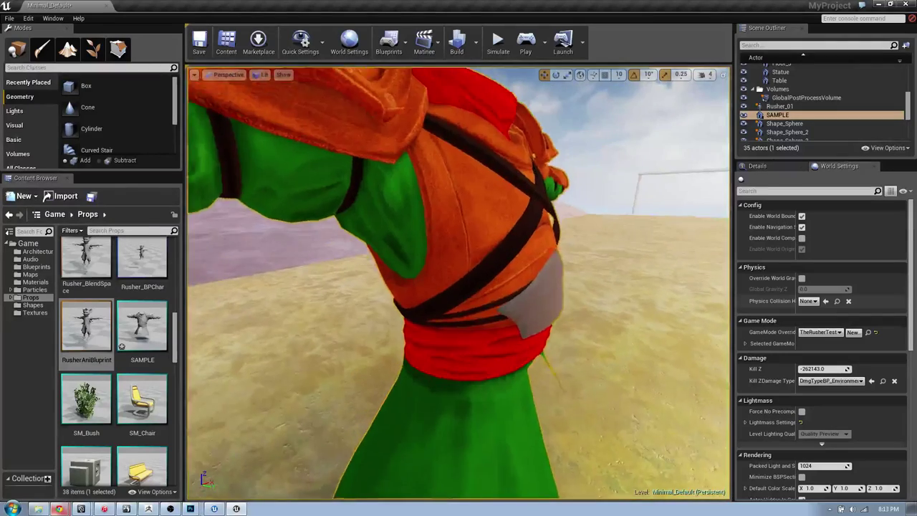
{"action": "scroll", "coordinate": [485, 265], "scroll_direction": "down", "scroll_amount": 2}
{"action": "middle_click_drag", "start_coordinate": [485, 265], "coordinate": [487, 232]}
{"action": "scroll", "coordinate": [486, 265], "scroll_direction": "up", "scroll_amount": 3}
{"action": "middle_click_drag", "start_coordinate": [485, 266], "coordinate": [489, 243]}
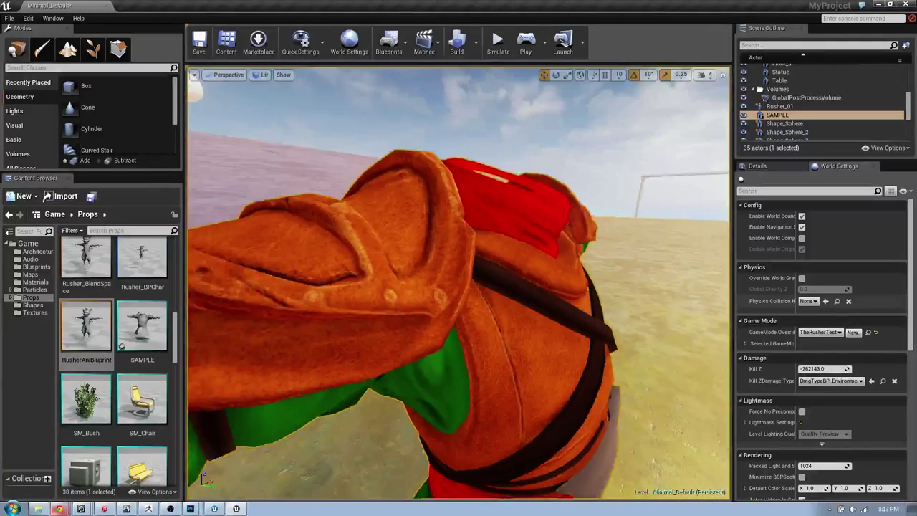
{"action": "right_click_drag", "start_coordinate": [485, 265], "coordinate": [510, 255]}
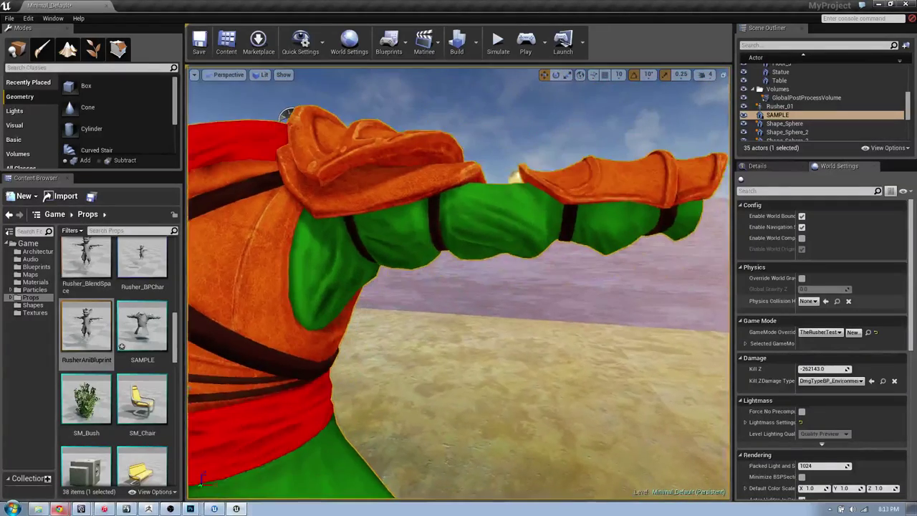
{"action": "right_click_drag", "start_coordinate": [361, 237], "coordinate": [369, 180]}
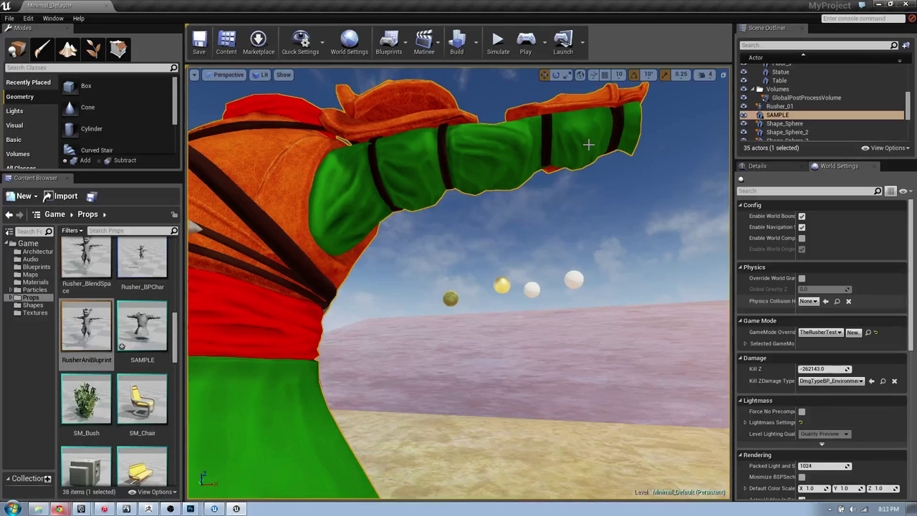
{"action": "right_click_drag", "start_coordinate": [586, 145], "coordinate": [576, 174]}
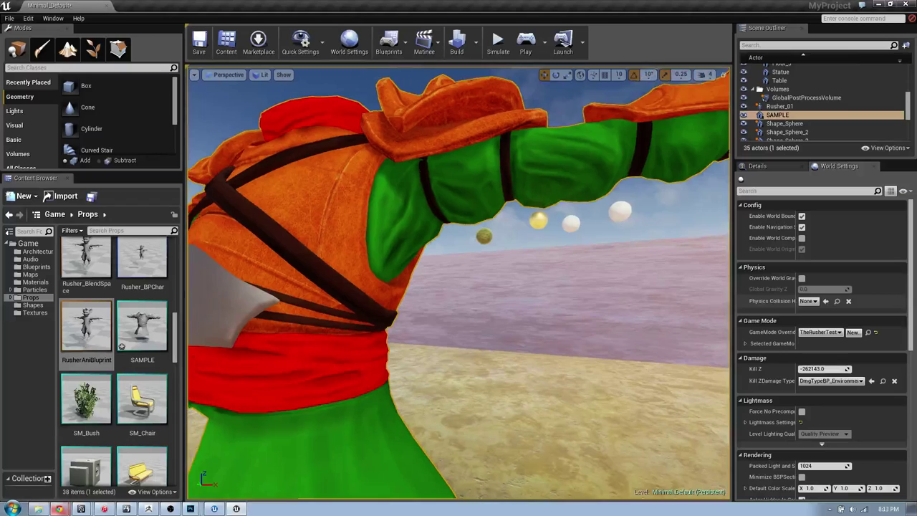
{"action": "right_click_drag", "start_coordinate": [456, 178], "coordinate": [505, 172]}
{"action": "right_click", "coordinate": [456, 182]}
{"action": "right_click_drag", "start_coordinate": [423, 186], "coordinate": [430, 241]}
- Switch to Photoshop, show and expand the Diffuse group in base_dDo02.psd and select its topmost layer, Layer 3
{"action": "key", "text": "alt+Tab"}
{"action": "key", "text": "alt+Tab"}
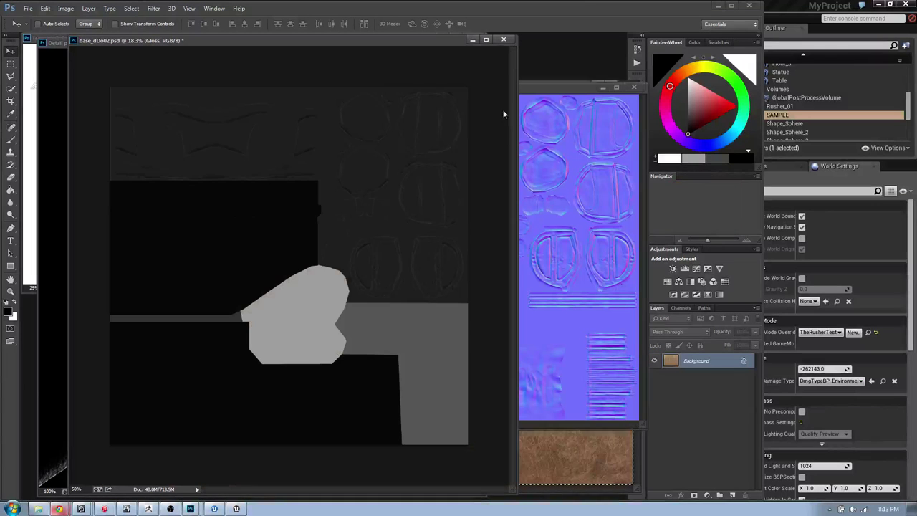
{"action": "left_click", "coordinate": [654, 358]}
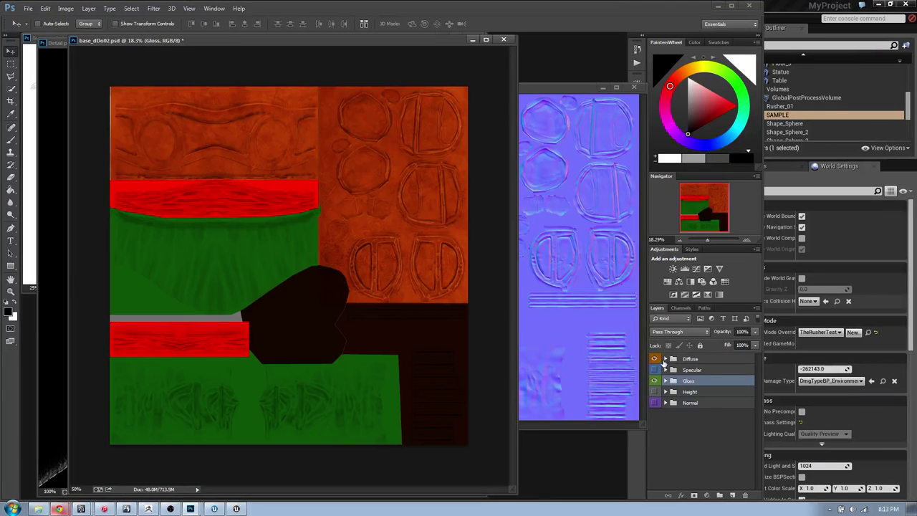
{"action": "left_click", "coordinate": [666, 358]}
{"action": "left_click", "coordinate": [693, 374]}
- In RusherM_ChestA_D_01.psd, hide the NORMALS layer, show the AO layer and delete the AO layer's mask
{"action": "left_click", "coordinate": [570, 89]}
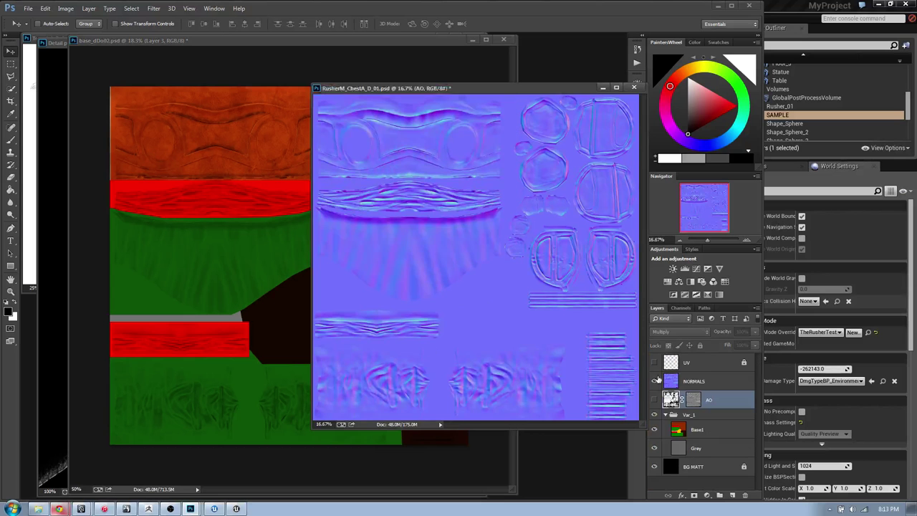
{"action": "left_click", "coordinate": [689, 385]}
{"action": "left_click", "coordinate": [654, 381]}
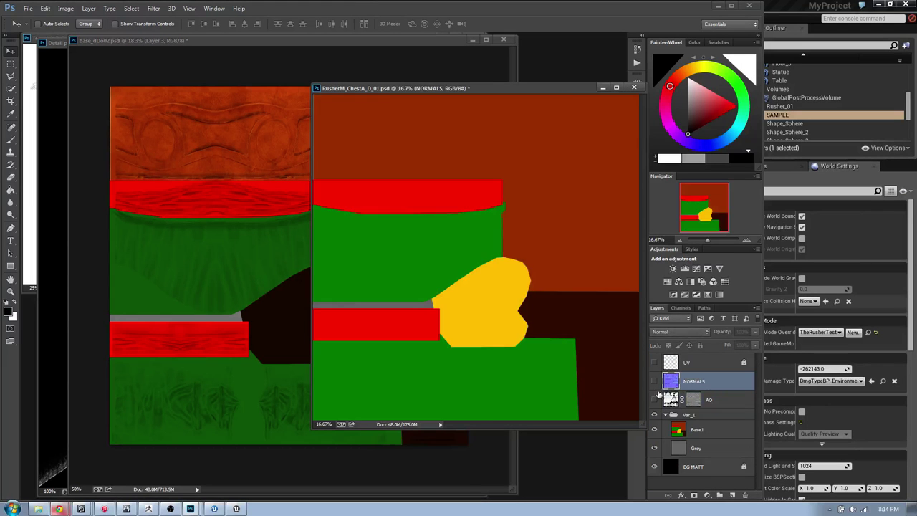
{"action": "left_click", "coordinate": [654, 400]}
{"action": "left_click", "coordinate": [707, 402]}
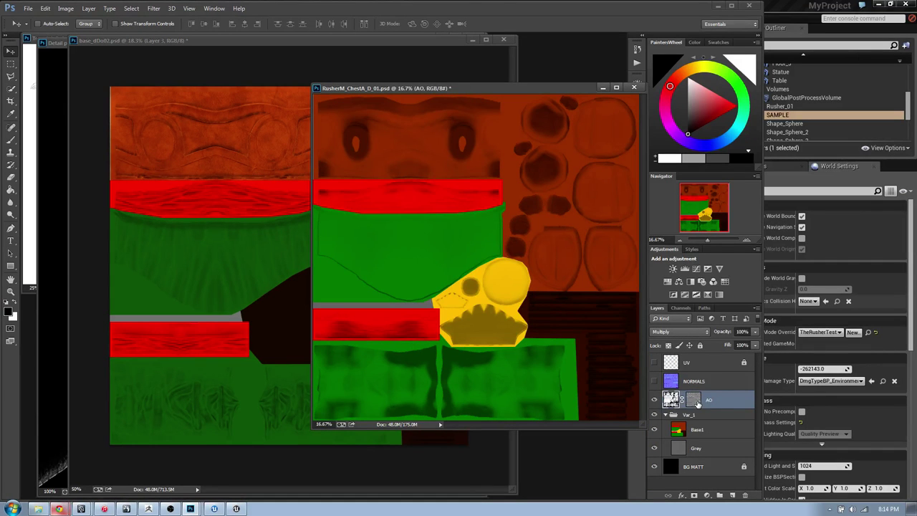
{"action": "right_click", "coordinate": [694, 403]}
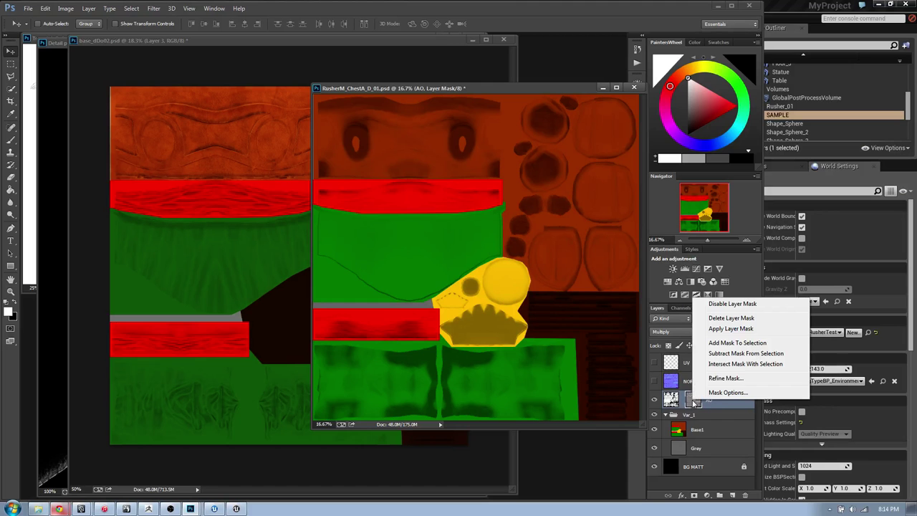
{"action": "left_click", "coordinate": [732, 318]}
- Copy the entire AO layer and paste it above Layer 3 in the Diffuse group of base_dDo02.psd
{"action": "key", "text": "ctrl+a"}
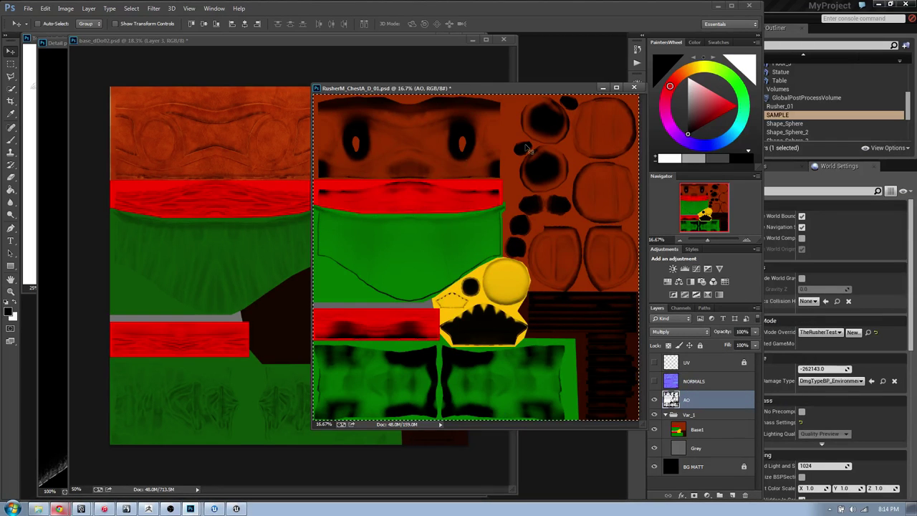
{"action": "key", "text": "ctrl+c"}
{"action": "left_click", "coordinate": [265, 57]}
{"action": "key", "text": "ctrl+v"}
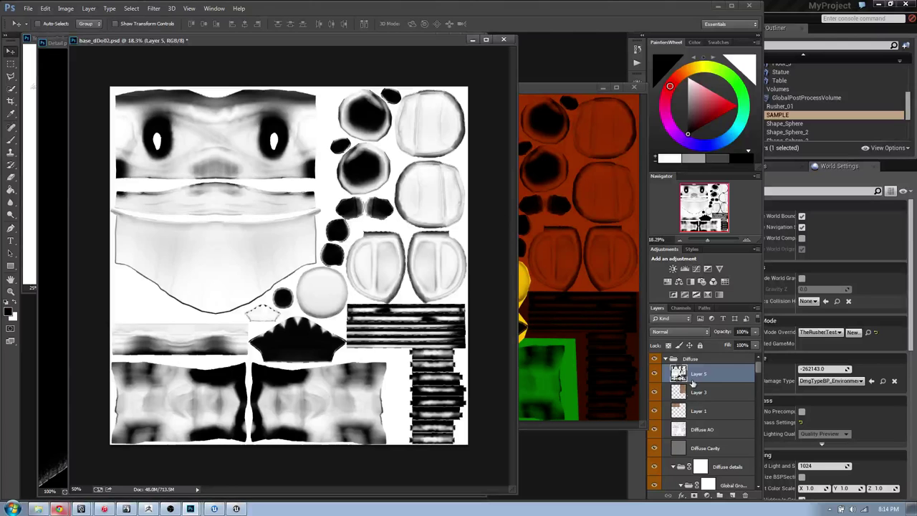
- Set the pasted AO layer to Multiply and save the diffuse texture as a PNG with no compression and no interlacing
{"action": "left_click", "coordinate": [688, 331]}
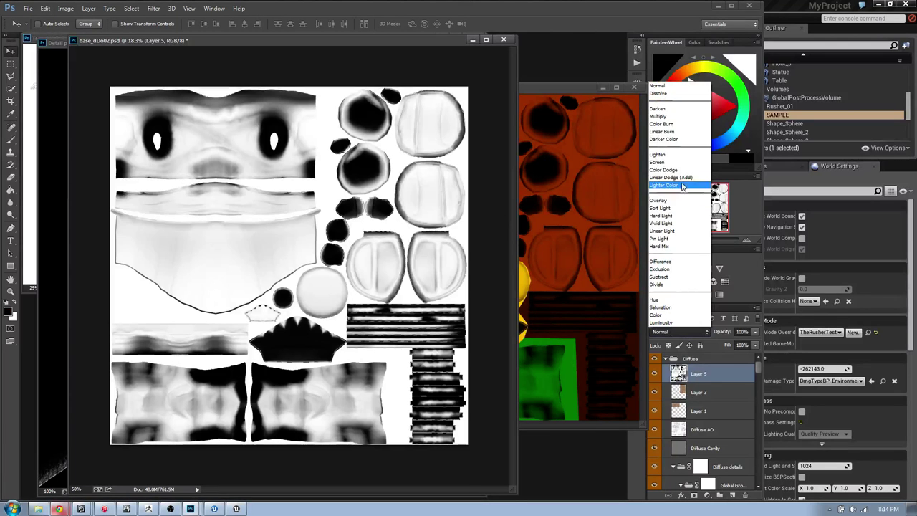
{"action": "left_click", "coordinate": [679, 119]}
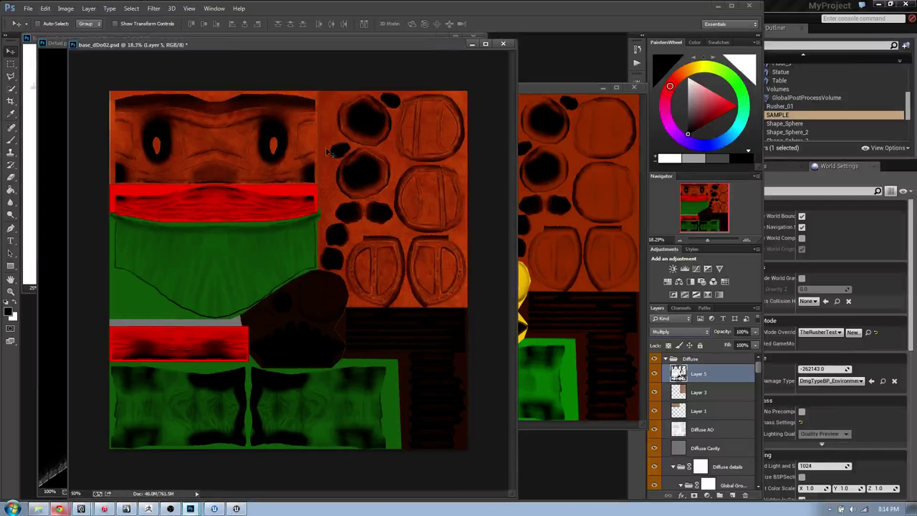
{"action": "key", "text": "ctrl+shift+s"}
{"action": "left_click", "coordinate": [330, 237]}
{"action": "left_click", "coordinate": [316, 365]}
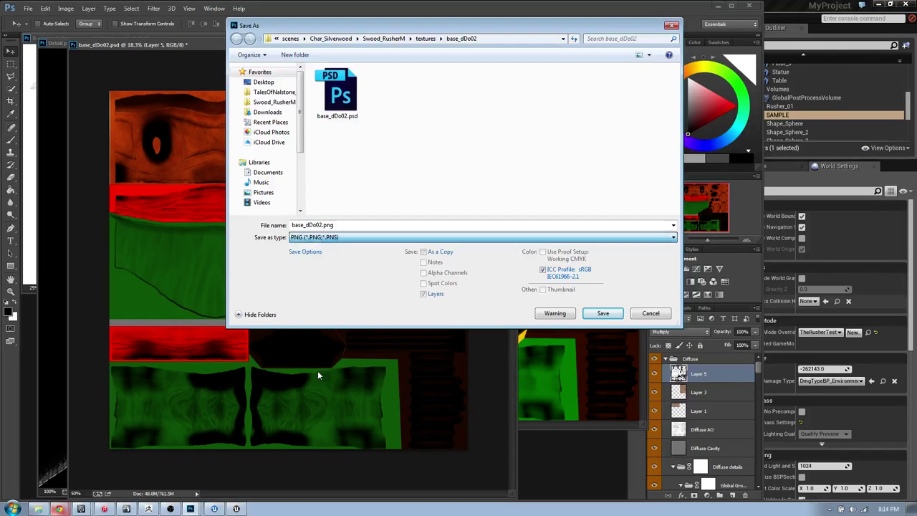
{"action": "left_click", "coordinate": [389, 93]}
{"action": "left_click", "coordinate": [603, 314]}
{"action": "left_click", "coordinate": [486, 257]}
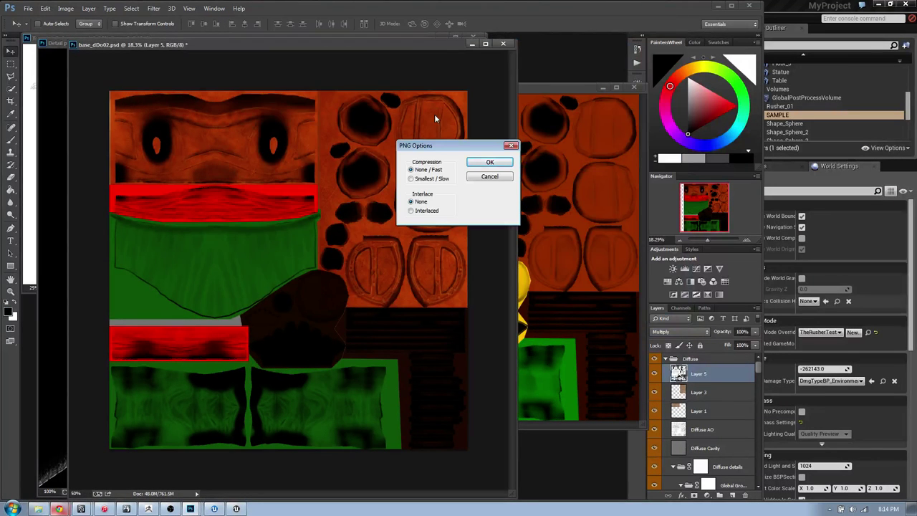
{"action": "left_click", "coordinate": [490, 163]}
- Switch to Unreal Editor and reimport the TEXT_DIFF texture in the Props folder
{"action": "key", "text": "alt+Tab"}
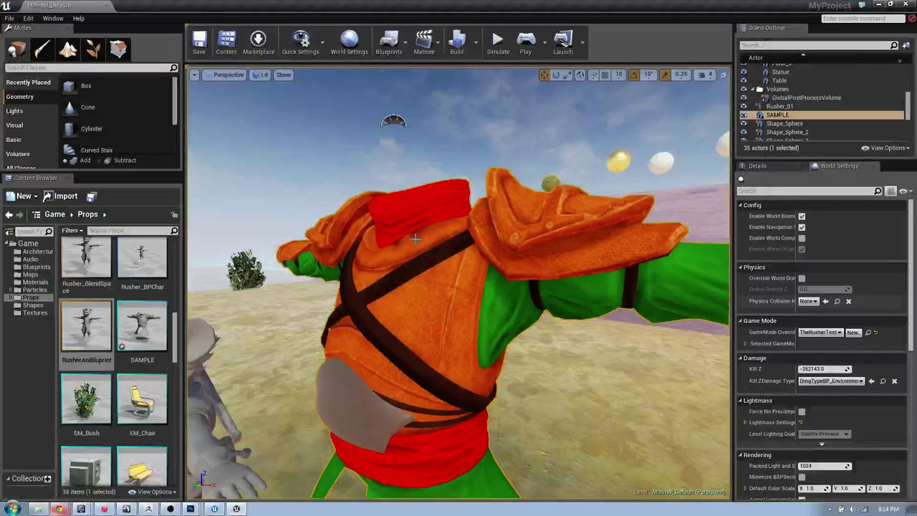
{"action": "key", "text": "alt+Tab"}
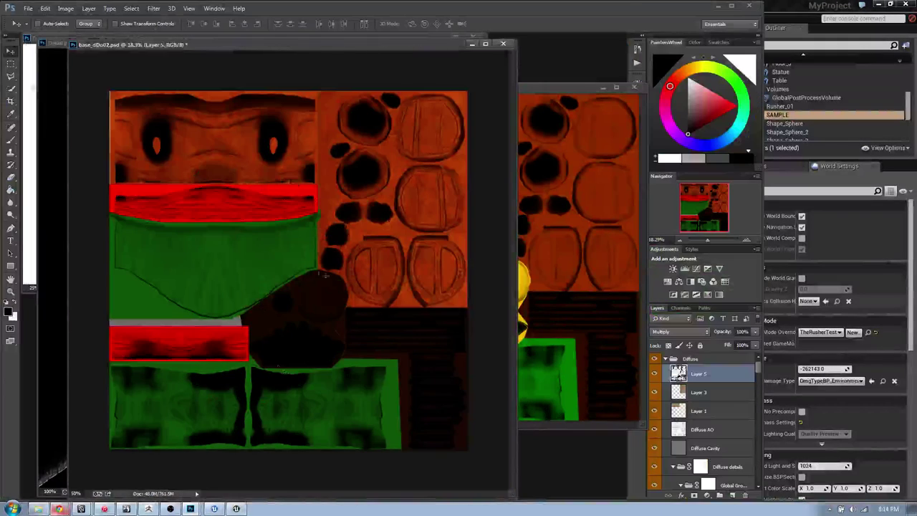
{"action": "key", "text": "alt+Tab"}
{"action": "scroll", "coordinate": [170, 444], "scroll_direction": "down", "scroll_amount": 10}
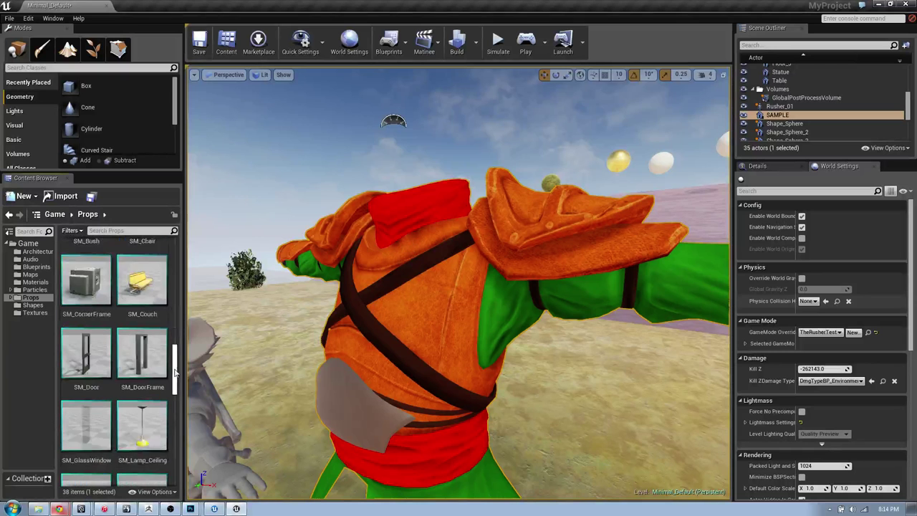
{"action": "right_click", "coordinate": [93, 376]}
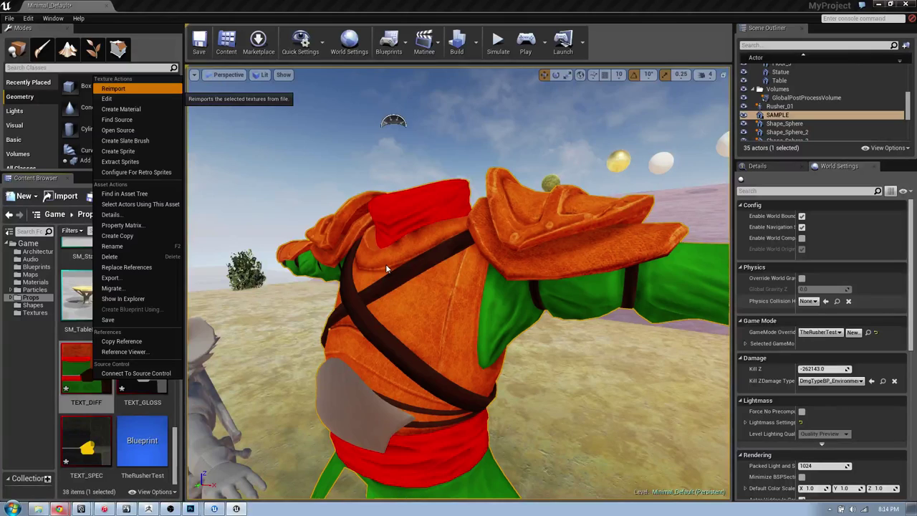
{"action": "left_click", "coordinate": [419, 220]}
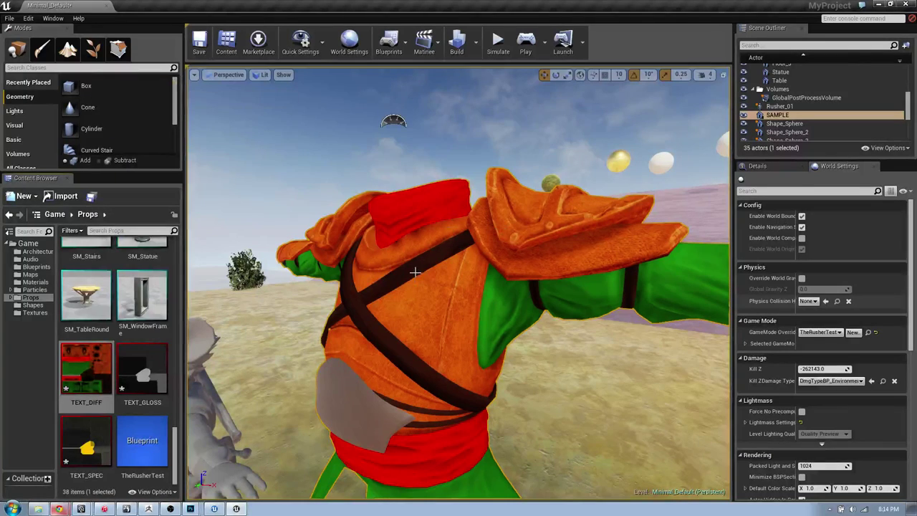
- Examine the armour with its updated diffuse texture in the level from several angles and distances
{"action": "right_click_drag", "start_coordinate": [428, 278], "coordinate": [428, 281]}
{"action": "left_click", "coordinate": [240, 396]}
{"action": "right_click_drag", "start_coordinate": [389, 319], "coordinate": [389, 328]}
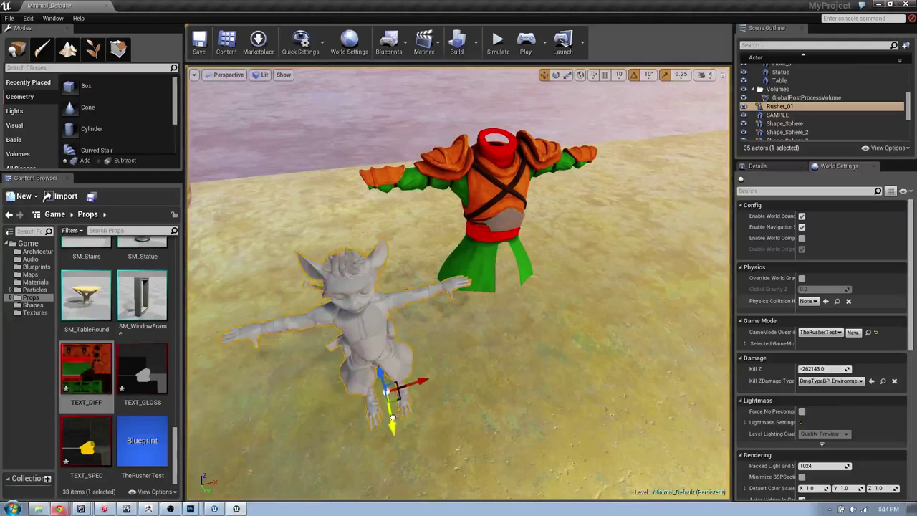
{"action": "right_click_drag", "start_coordinate": [374, 378], "coordinate": [464, 285]}
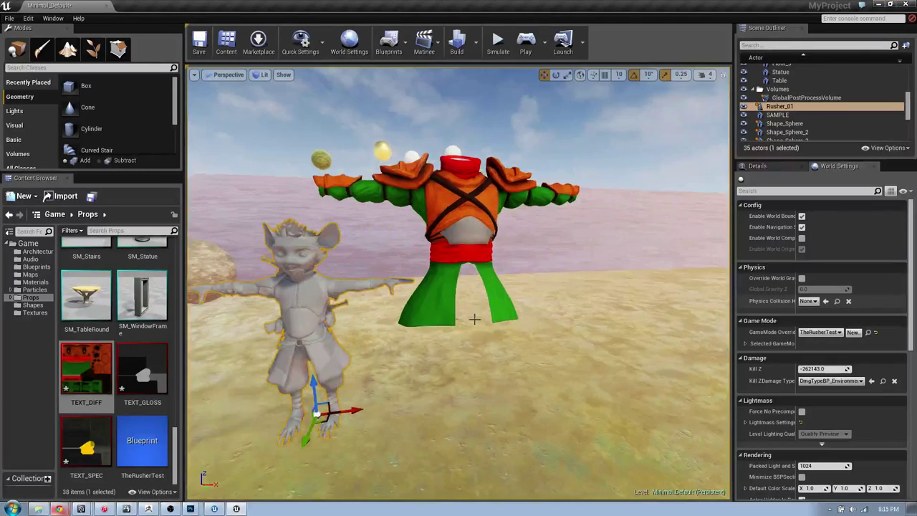
{"action": "right_click_drag", "start_coordinate": [474, 319], "coordinate": [476, 346]}
{"action": "mouse_move", "coordinate": [449, 213]}
{"action": "right_mouse_down"}
{"action": "mouse_move", "coordinate": [487, 215]}
{"action": "mouse_move", "coordinate": [449, 214]}
{"action": "right_mouse_up"}
{"action": "right_click_drag", "start_coordinate": [458, 286], "coordinate": [459, 258]}
{"action": "right_click_drag", "start_coordinate": [456, 219], "coordinate": [473, 186]}
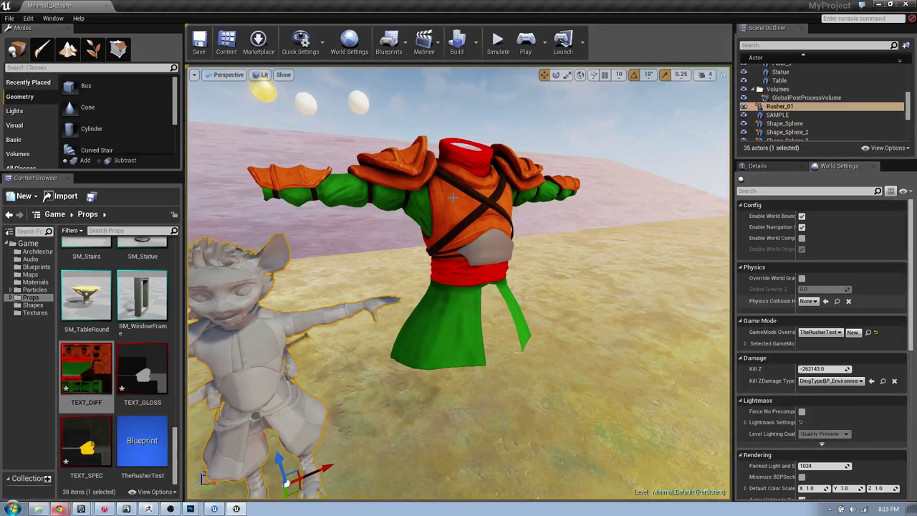
{"action": "right_click_drag", "start_coordinate": [482, 191], "coordinate": [459, 196]}
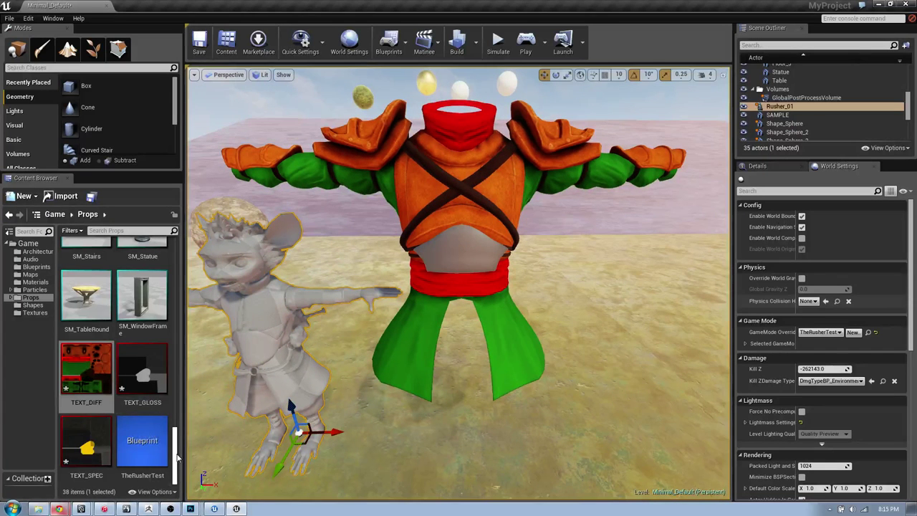
- Open the NewMaterial asset and examine the textured armour up close in its material preview
{"action": "left_click_drag", "start_coordinate": [176, 457], "coordinate": [172, 307]}
{"action": "double_click", "coordinate": [143, 355]}
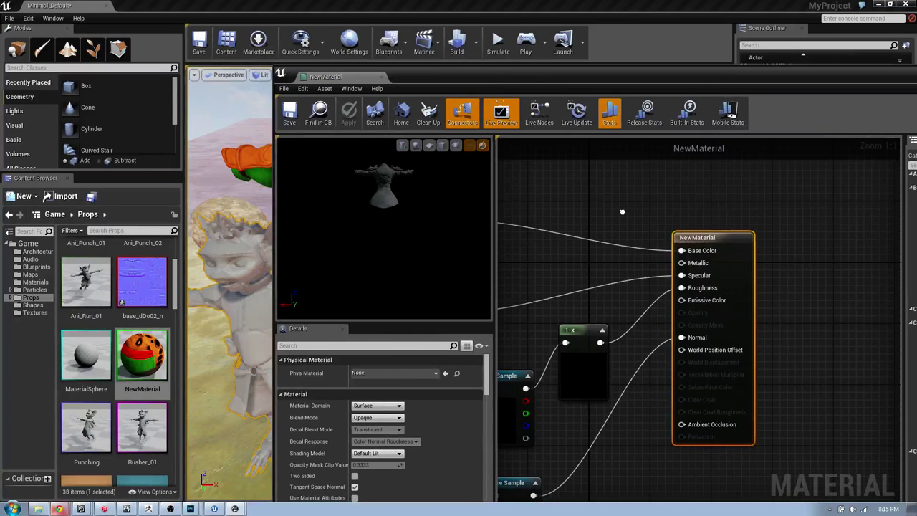
{"action": "right_click_drag", "start_coordinate": [623, 212], "coordinate": [772, 290]}
{"action": "left_click_drag", "start_coordinate": [586, 286], "coordinate": [595, 263]}
{"action": "right_click_drag", "start_coordinate": [385, 209], "coordinate": [386, 201]}
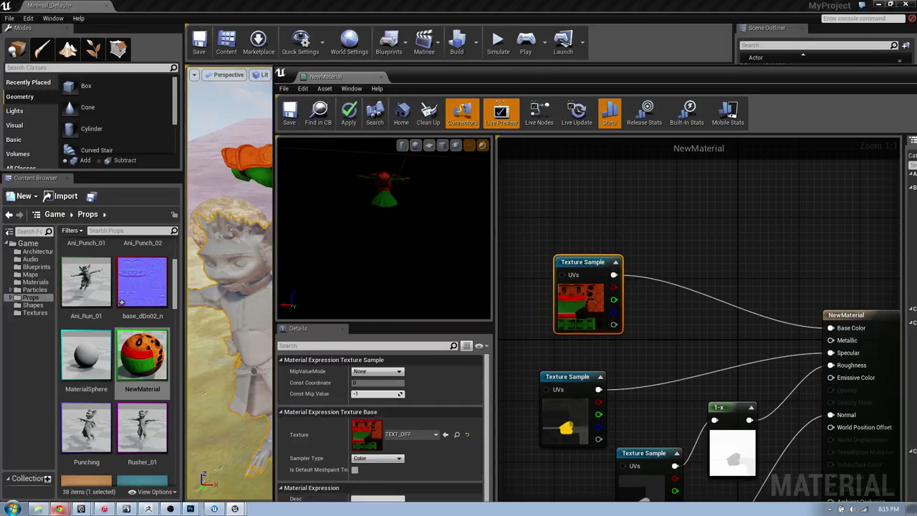
{"action": "left_click_drag", "start_coordinate": [362, 194], "coordinate": [444, 197]}
{"action": "right_click_drag", "start_coordinate": [363, 194], "coordinate": [363, 222]}
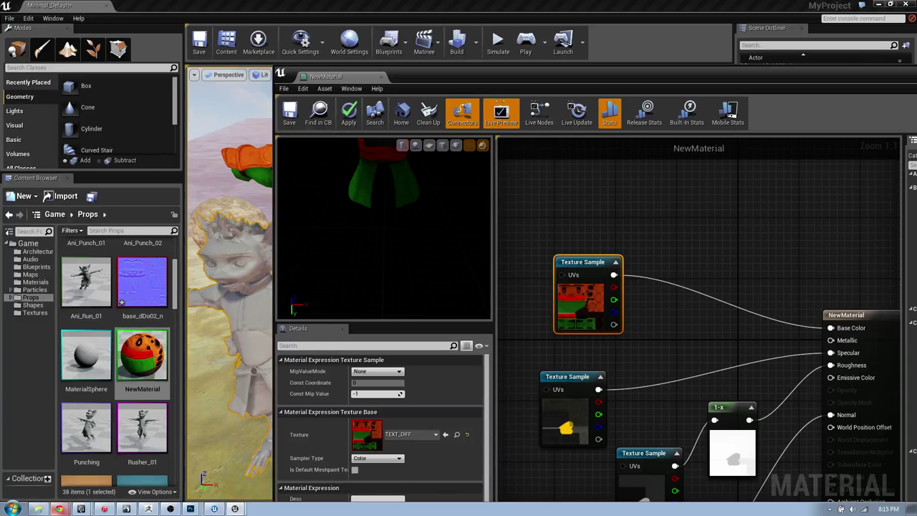
{"action": "middle_click_drag", "start_coordinate": [384, 208], "coordinate": [390, 290]}
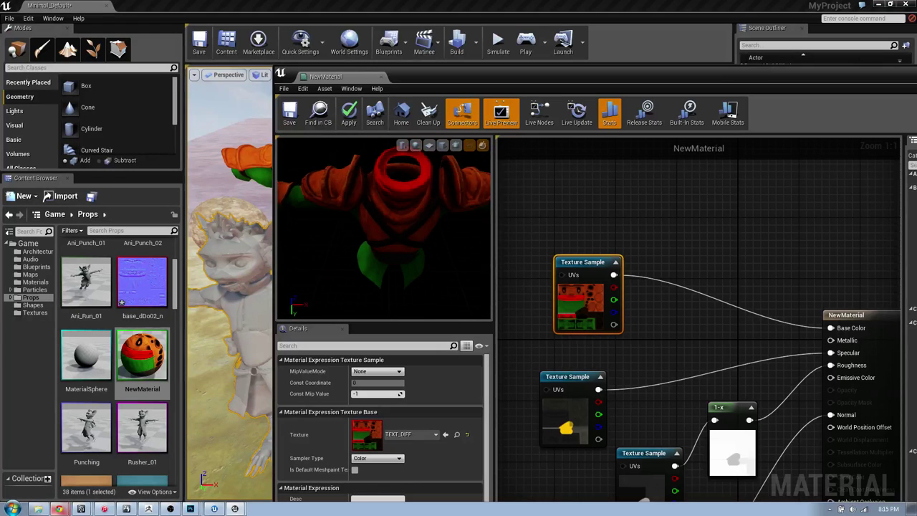
{"action": "mouse_move", "coordinate": [427, 215]}
{"action": "right_mouse_down"}
{"action": "mouse_move", "coordinate": [426, 190]}
{"action": "mouse_move", "coordinate": [427, 240]}
{"action": "mouse_move", "coordinate": [426, 215]}
{"action": "right_mouse_up"}
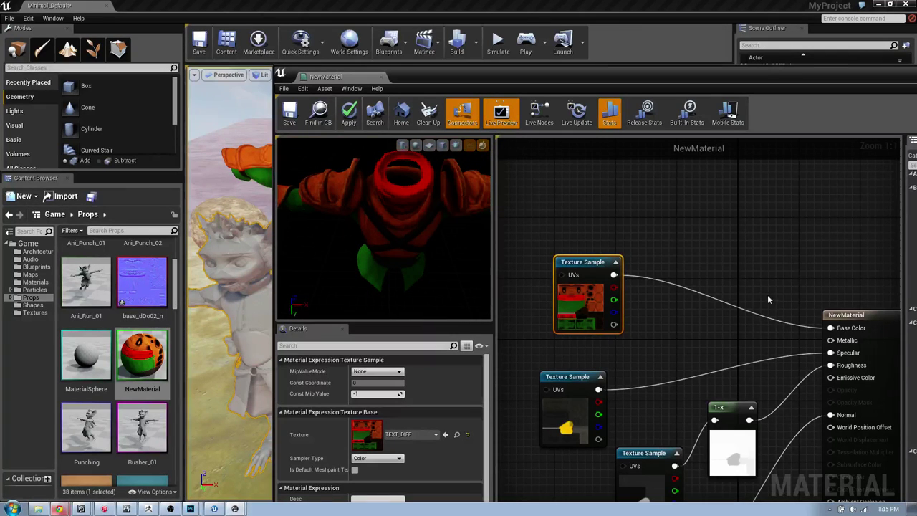
- Move the NewMaterial output node and the diffuse Texture Sample farther apart to make room between them in the graph
{"action": "right_click_drag", "start_coordinate": [732, 236], "coordinate": [708, 155]}
{"action": "scroll", "coordinate": [711, 292], "scroll_direction": "down", "scroll_amount": 1}
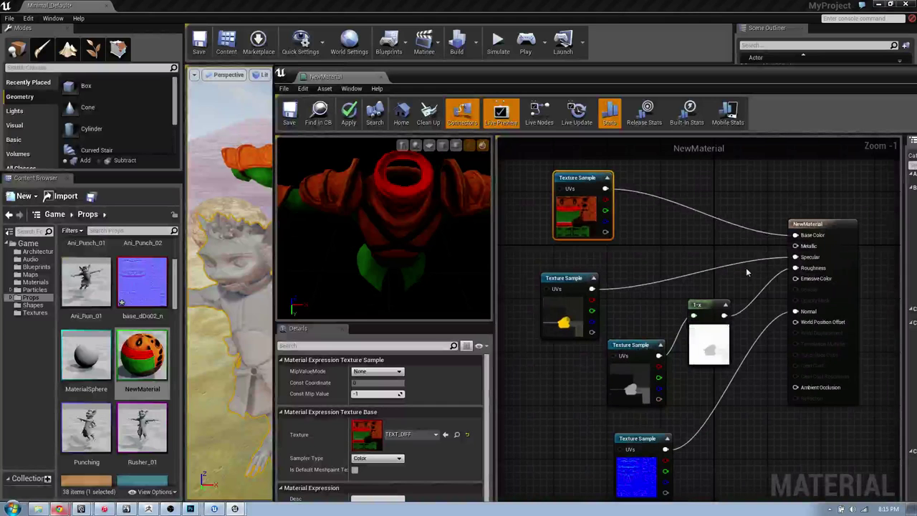
{"action": "left_click_drag", "start_coordinate": [836, 222], "coordinate": [877, 188]}
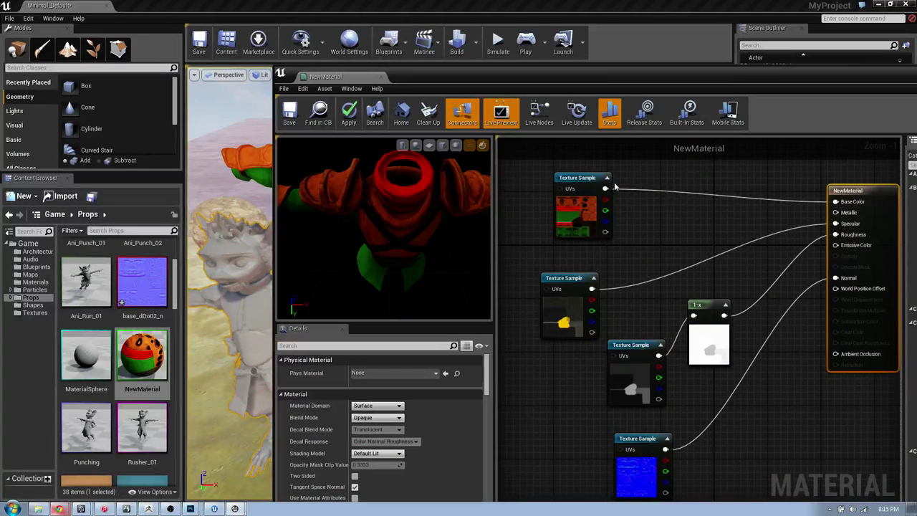
{"action": "left_click_drag", "start_coordinate": [587, 180], "coordinate": [549, 183]}
{"action": "right_click_drag", "start_coordinate": [599, 182], "coordinate": [622, 255]}
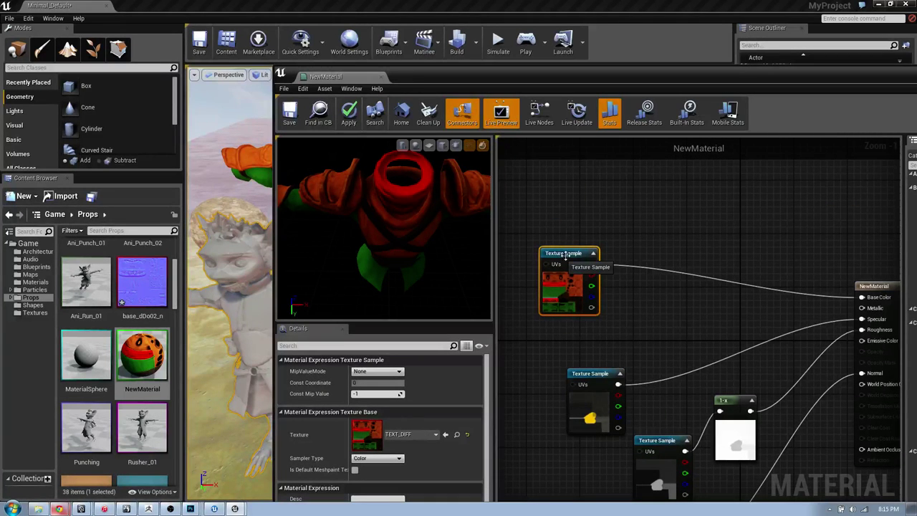
{"action": "left_click_drag", "start_coordinate": [563, 253], "coordinate": [550, 247]}
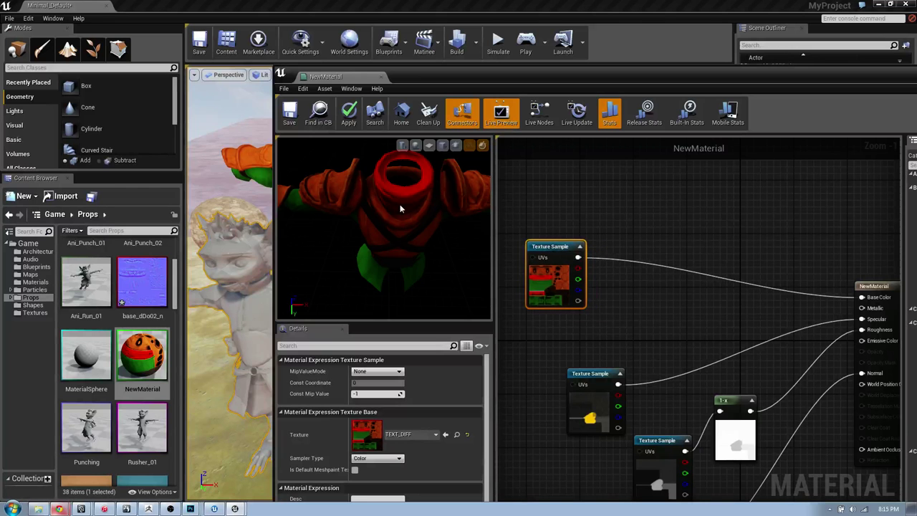
{"action": "left_click_drag", "start_coordinate": [645, 217], "coordinate": [670, 258]}
{"action": "mouse_move", "coordinate": [406, 217]}
{"action": "right_mouse_down"}
{"action": "mouse_move", "coordinate": [406, 247]}
{"action": "mouse_move", "coordinate": [406, 217]}
{"action": "right_mouse_up"}
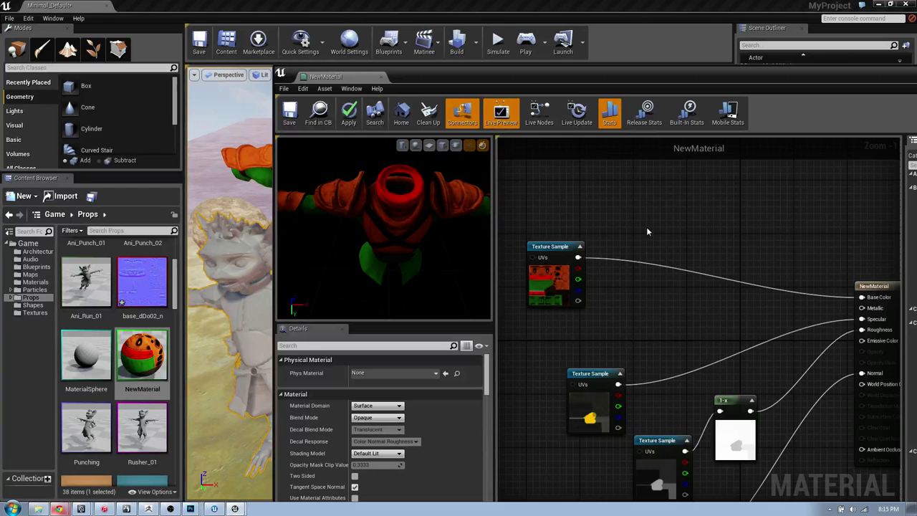
- Add a Fresnel node to the material graph and place it above the diffuse Texture Sample's connection
{"action": "right_click", "coordinate": [650, 206]}
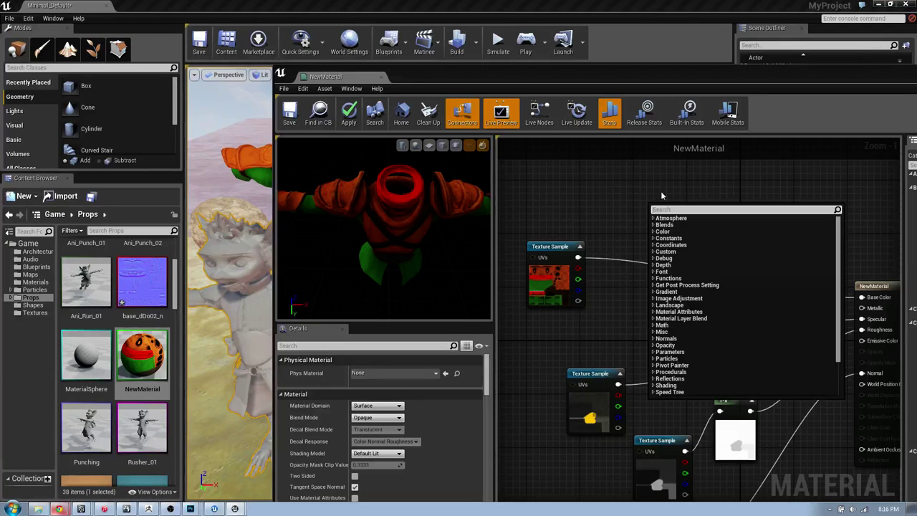
{"action": "type", "text": "fre"}
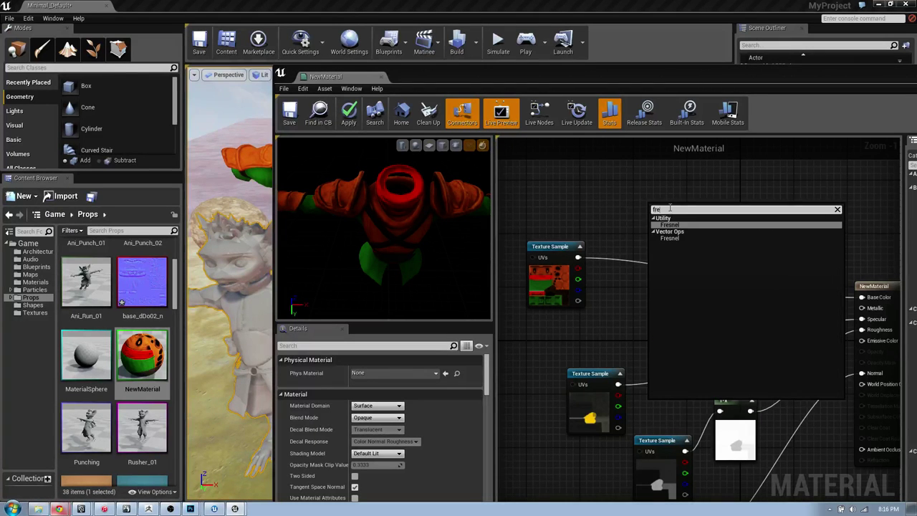
{"action": "left_click", "coordinate": [676, 226]}
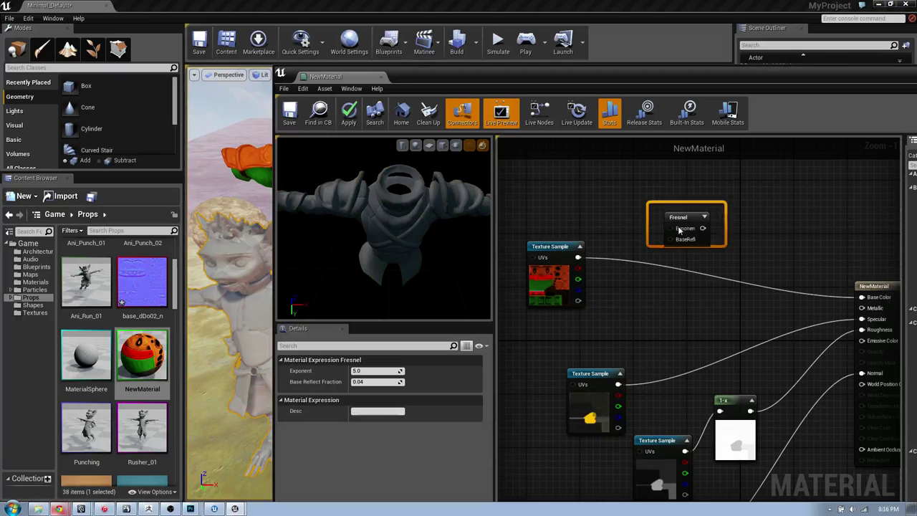
{"action": "left_click_drag", "start_coordinate": [672, 209], "coordinate": [651, 202]}
{"action": "right_click_drag", "start_coordinate": [742, 208], "coordinate": [712, 202]}
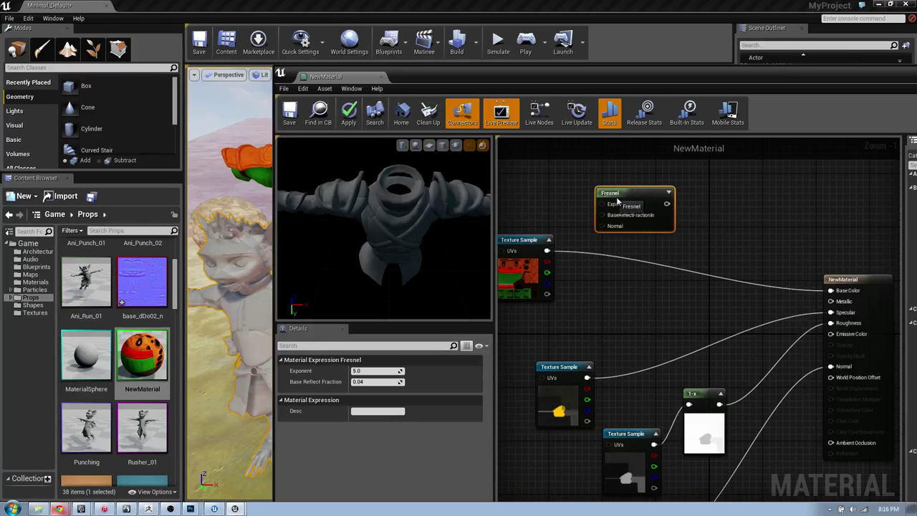
{"action": "mouse_move", "coordinate": [618, 202]}
{"action": "left_mouse_down"}
{"action": "mouse_move", "coordinate": [652, 188]}
{"action": "mouse_move", "coordinate": [645, 182]}
{"action": "left_mouse_up"}
{"action": "left_click", "coordinate": [607, 255]}
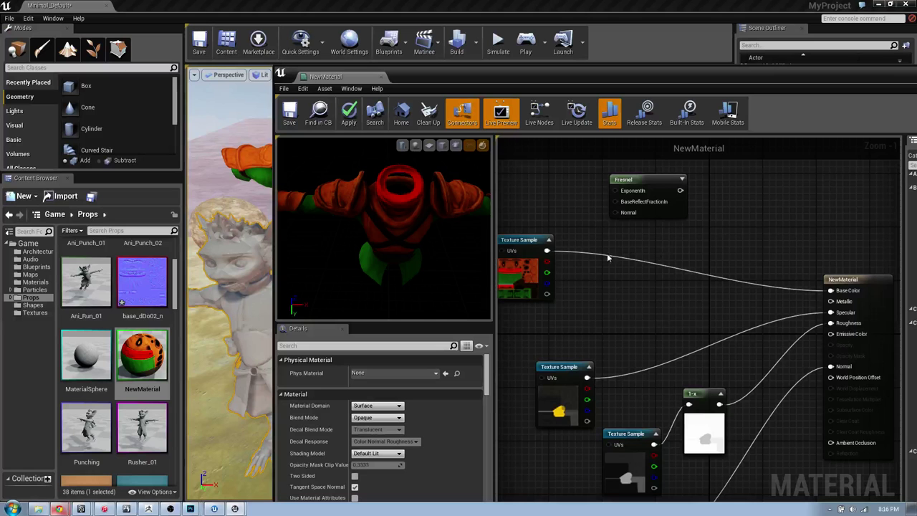
- Create an Add node combining Fresnel in A with the diffuse Texture Sample in B, and connect its output to Base Color
{"action": "left_click", "coordinate": [660, 254]}
{"action": "left_click_drag", "start_coordinate": [667, 257], "coordinate": [718, 239]}
{"action": "left_click_drag", "start_coordinate": [635, 184], "coordinate": [715, 251]}
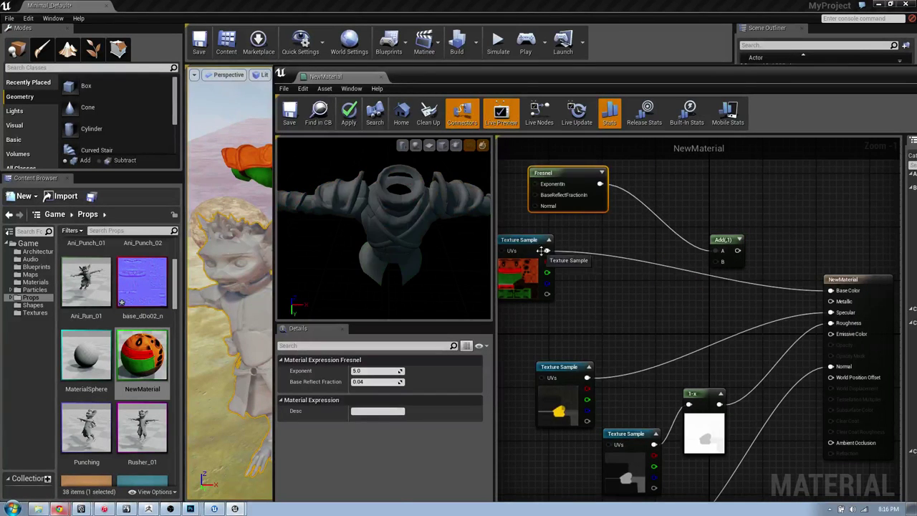
{"action": "left_click_drag", "start_coordinate": [544, 250], "coordinate": [831, 291]}
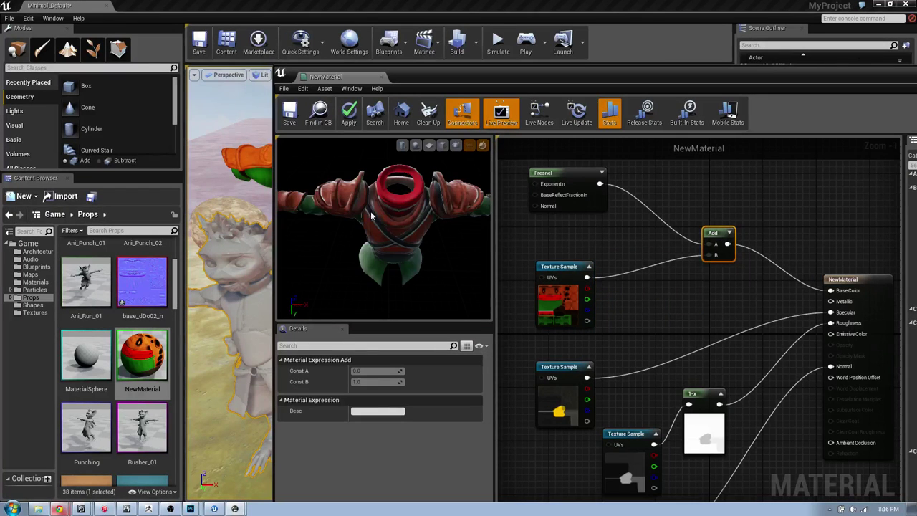
- Examine the Fresnel rim effect on the armour's sleeves, shoulder pads and waist in the material preview
{"action": "right_click_drag", "start_coordinate": [372, 214], "coordinate": [372, 214]}
{"action": "left_click_drag", "start_coordinate": [372, 214], "coordinate": [374, 213]}
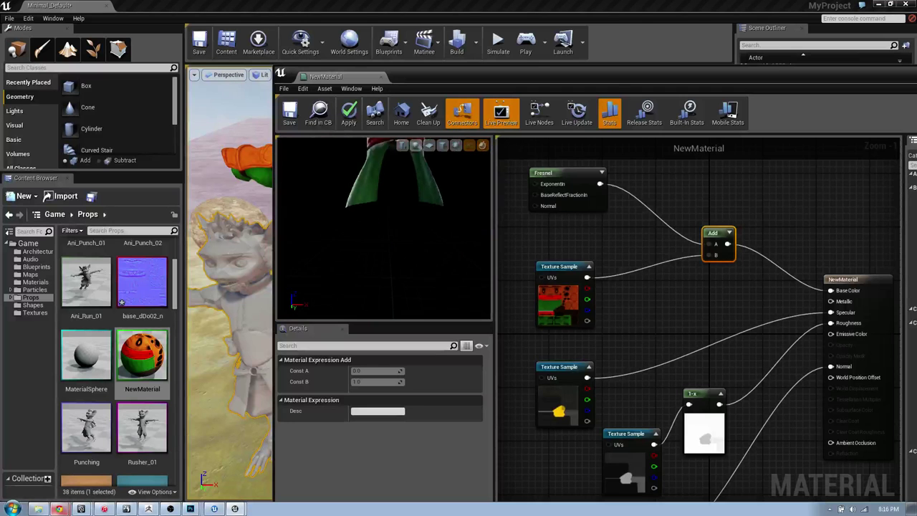
{"action": "middle_click_drag", "start_coordinate": [372, 214], "coordinate": [372, 226]}
{"action": "right_click_drag", "start_coordinate": [372, 214], "coordinate": [372, 208]}
{"action": "left_click_drag", "start_coordinate": [441, 173], "coordinate": [452, 170]}
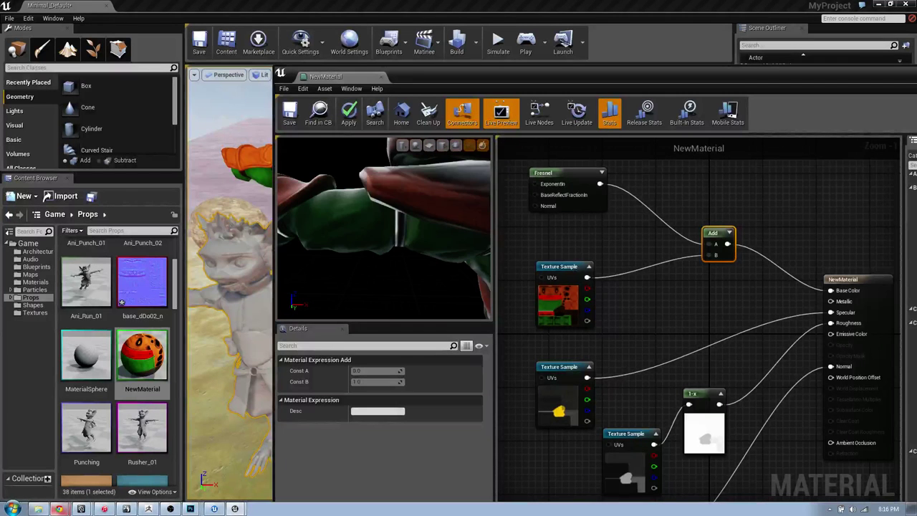
{"action": "left_click_drag", "start_coordinate": [369, 199], "coordinate": [380, 204]}
{"action": "right_click_drag", "start_coordinate": [409, 208], "coordinate": [454, 227]}
{"action": "left_click_drag", "start_coordinate": [455, 236], "coordinate": [418, 253]}
- Raise the Fresnel node's Exponent to 13.119248 and check the whole armour in the preview
{"action": "left_click", "coordinate": [555, 173]}
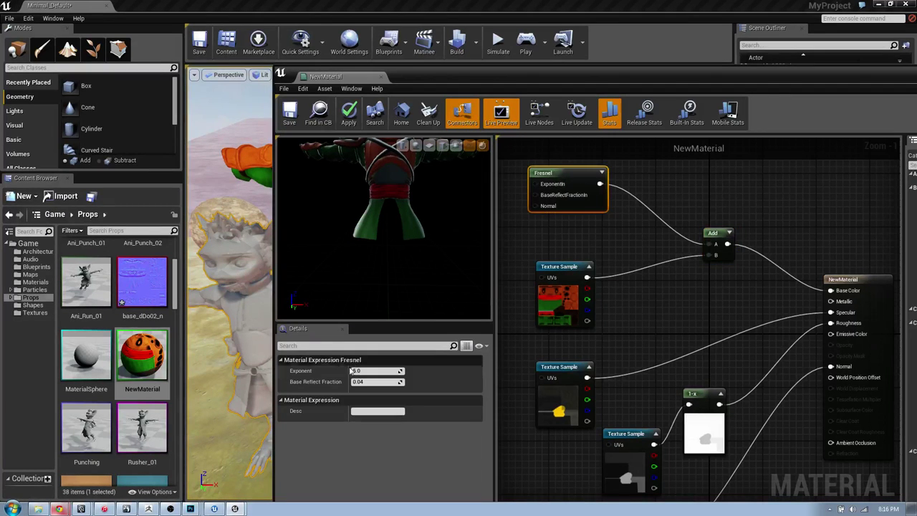
{"action": "left_click_drag", "start_coordinate": [364, 370], "coordinate": [394, 370]}
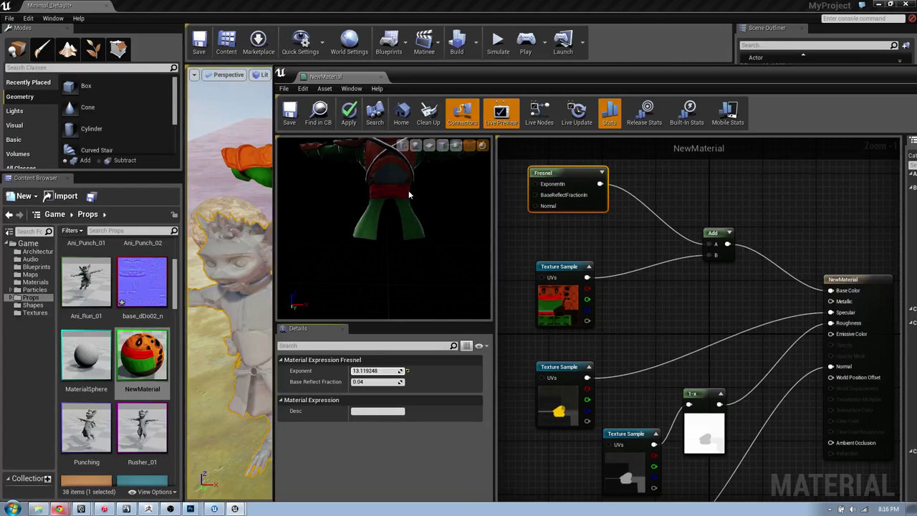
{"action": "mouse_move", "coordinate": [409, 194]}
{"action": "left_mouse_down"}
{"action": "mouse_move", "coordinate": [397, 195]}
{"action": "mouse_move", "coordinate": [414, 195]}
{"action": "left_mouse_up"}
{"action": "middle_click_drag", "start_coordinate": [409, 194], "coordinate": [406, 235]}
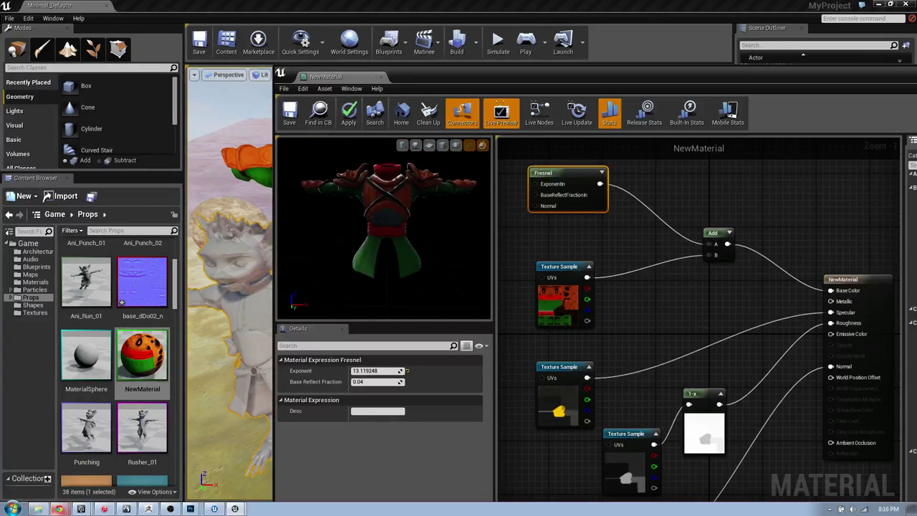
- Save the material with its Fresnel rim effect and inspect the armour in the level viewport
{"action": "right_click_drag", "start_coordinate": [406, 235], "coordinate": [408, 228]}
{"action": "left_click_drag", "start_coordinate": [408, 227], "coordinate": [362, 241]}
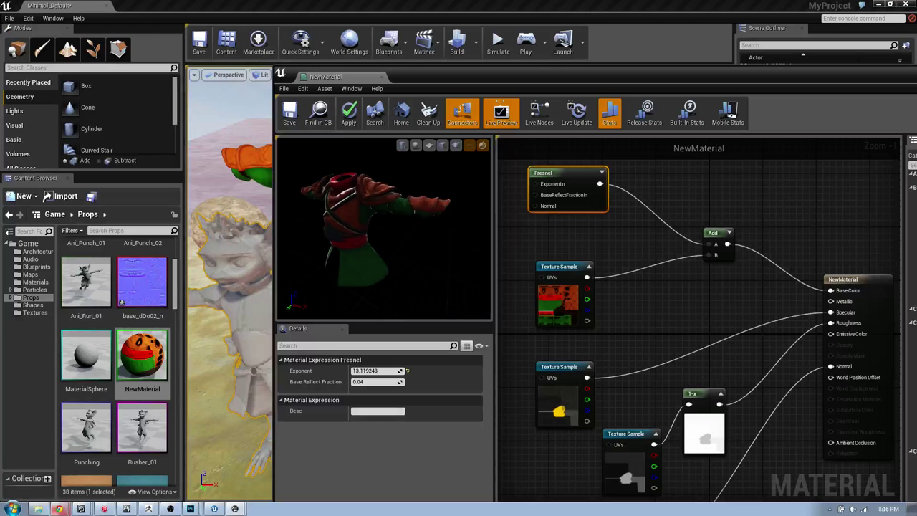
{"action": "left_click", "coordinate": [289, 113]}
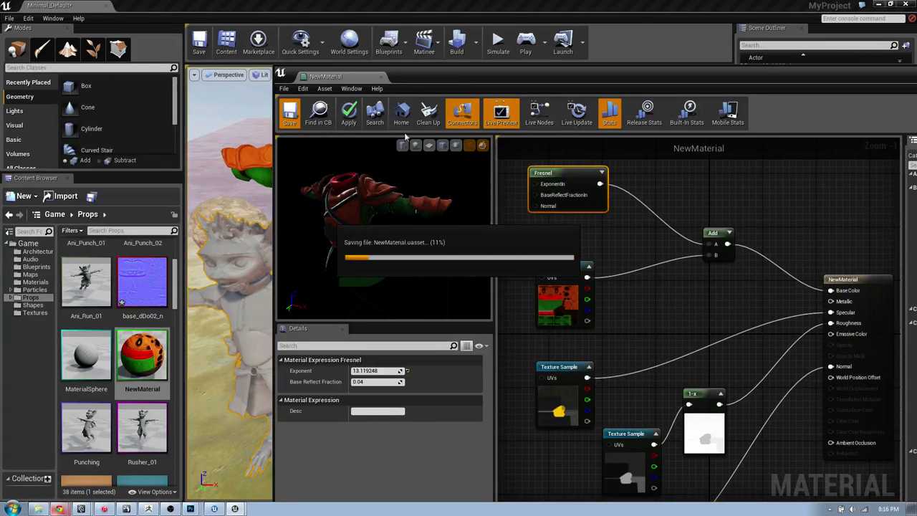
{"action": "left_click_drag", "start_coordinate": [429, 77], "coordinate": [726, 79]}
{"action": "mouse_move", "coordinate": [455, 214]}
{"action": "right_mouse_down"}
{"action": "mouse_move", "coordinate": [454, 200]}
{"action": "mouse_move", "coordinate": [466, 199]}
{"action": "mouse_move", "coordinate": [448, 198]}
{"action": "right_mouse_up"}
{"action": "left_click_drag", "start_coordinate": [523, 213], "coordinate": [556, 213], "text": "alt"}
{"action": "left_click_drag", "start_coordinate": [733, 81], "coordinate": [422, 89]}
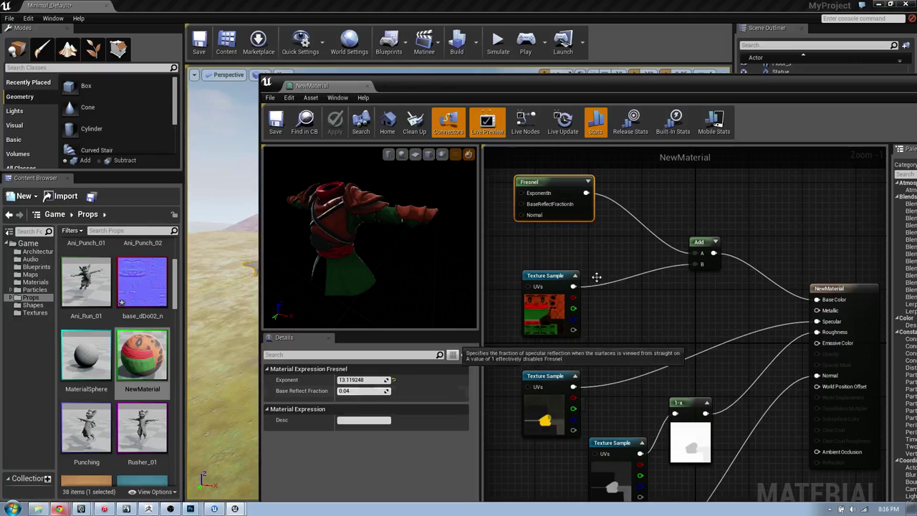
- Replace the Add node in the material graph with a Linear Interpolate node
{"action": "left_click", "coordinate": [701, 243]}
{"action": "key", "text": "Delete"}
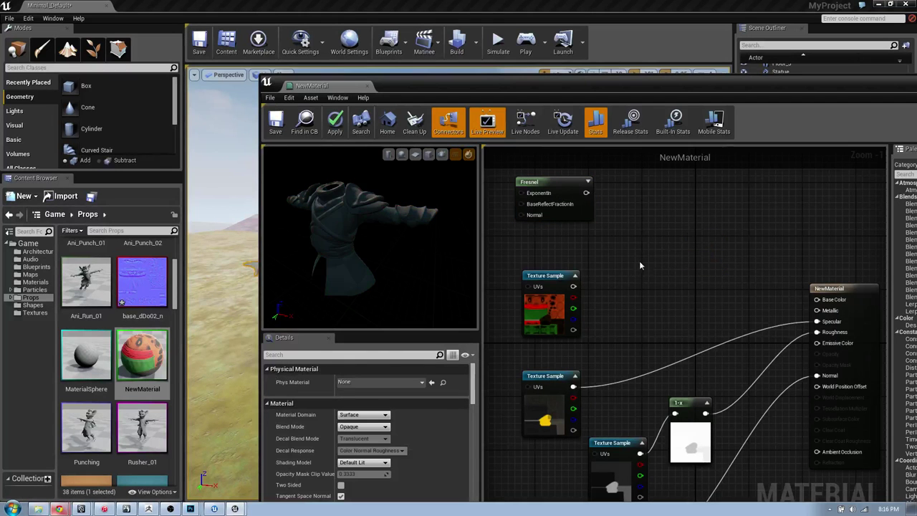
{"action": "left_click", "coordinate": [675, 239]}
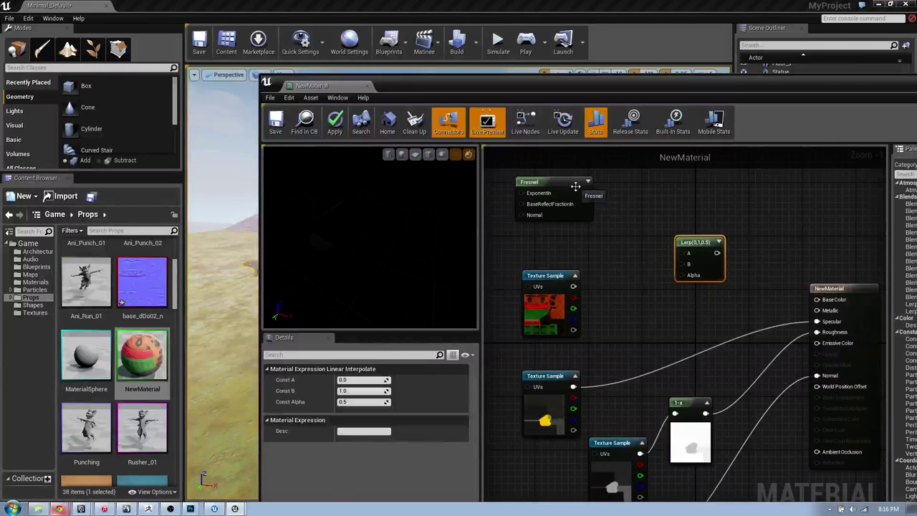
{"action": "left_click", "coordinate": [647, 222]}
{"action": "left_click_drag", "start_coordinate": [698, 245], "coordinate": [698, 231]}
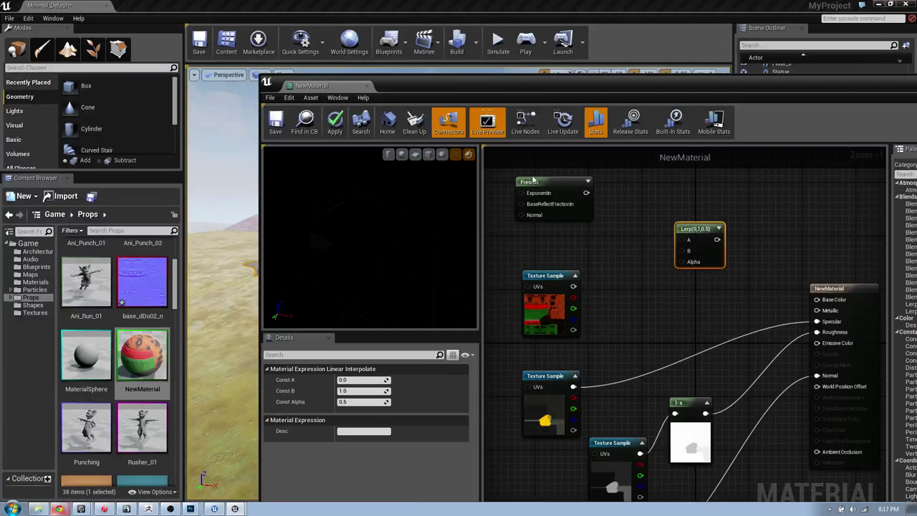
- Connect the diffuse Texture Sample to Lerp's A and Fresnel to Alpha, and place the Fresnel node beside the diffuse sample
{"action": "left_click_drag", "start_coordinate": [532, 180], "coordinate": [518, 180]}
{"action": "left_click_drag", "start_coordinate": [573, 193], "coordinate": [679, 241]}
{"action": "left_click_drag", "start_coordinate": [541, 276], "coordinate": [690, 241]}
{"action": "key", "text": "ctrl+z"}
{"action": "left_click_drag", "start_coordinate": [574, 199], "coordinate": [631, 306]}
- Add a Constant node with the value 1 and connect it to Lerp's B input
{"action": "key", "text": "1"}
{"action": "left_click", "coordinate": [546, 190]}
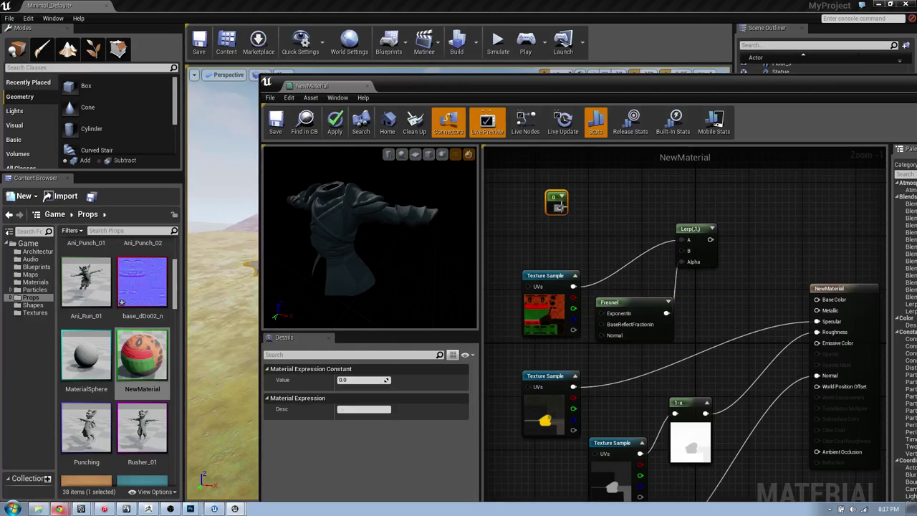
{"action": "left_click", "coordinate": [362, 380]}
{"action": "type", "text": "1"}
{"action": "key", "text": "Return"}
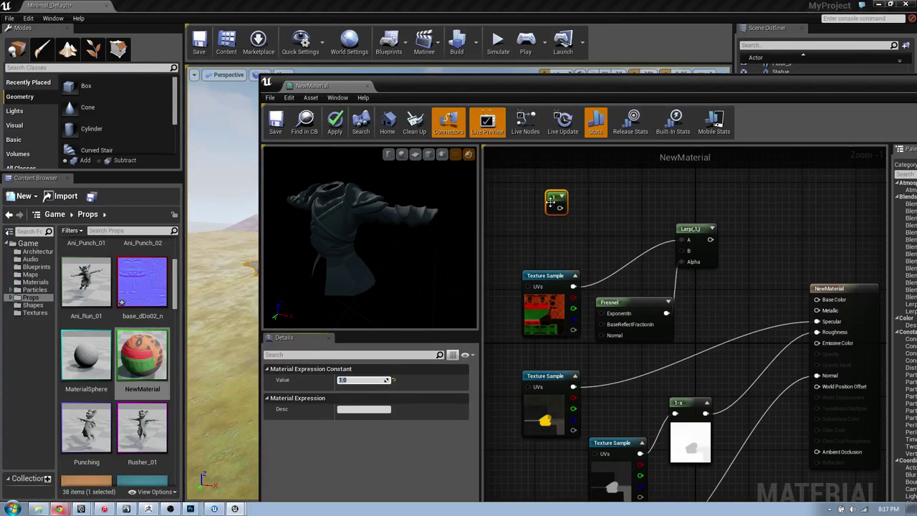
{"action": "left_click_drag", "start_coordinate": [559, 211], "coordinate": [686, 261]}
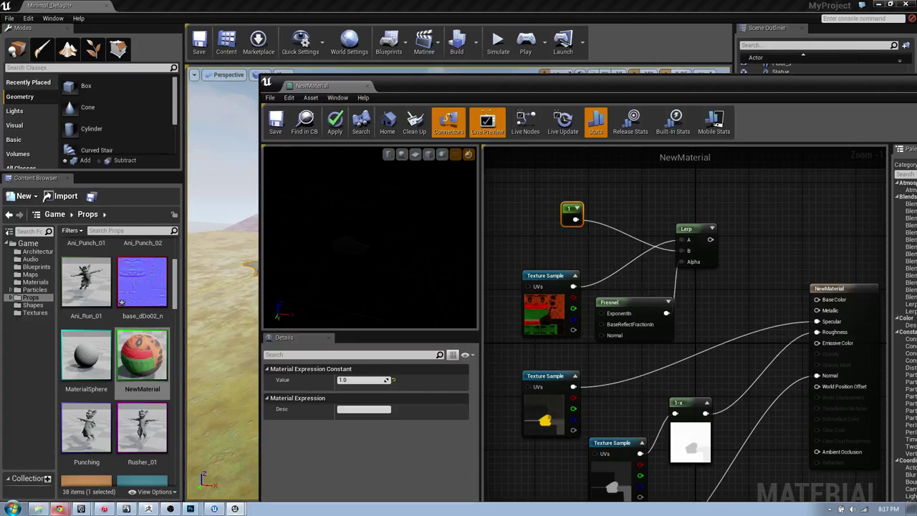
- Space out the Lerp and Fresnel nodes, move Fresnel above the texture connections and connect it to Lerp's A input
{"action": "left_click_drag", "start_coordinate": [370, 236], "coordinate": [319, 238]}
{"action": "left_click_drag", "start_coordinate": [644, 312], "coordinate": [629, 312]}
{"action": "left_click_drag", "start_coordinate": [708, 229], "coordinate": [735, 229]}
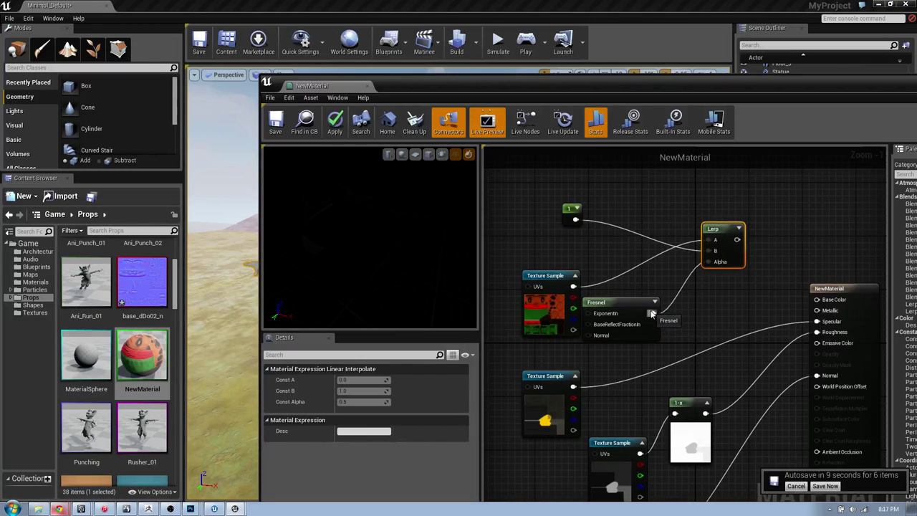
{"action": "left_click", "coordinate": [656, 331]}
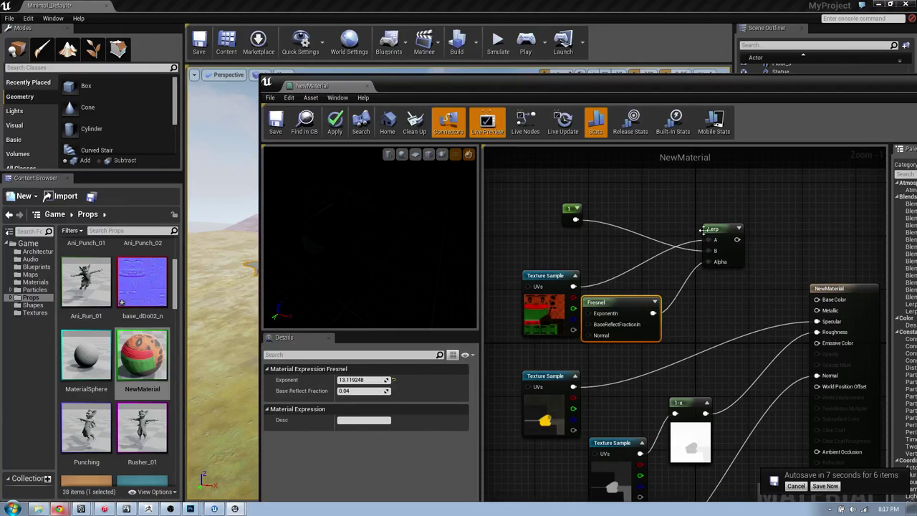
{"action": "left_click", "coordinate": [728, 240]}
{"action": "left_click_drag", "start_coordinate": [626, 310], "coordinate": [638, 200]}
{"action": "left_click_drag", "start_coordinate": [653, 193], "coordinate": [711, 240]}
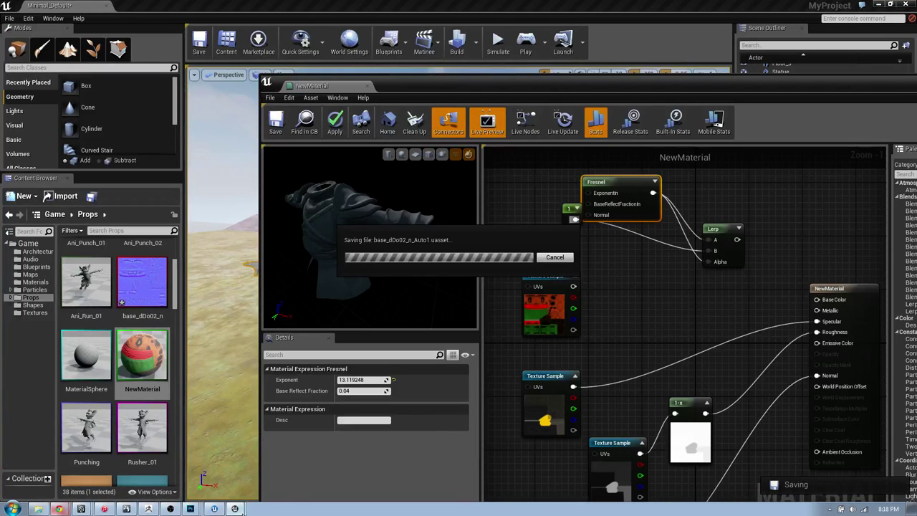
- Switch to Maya and examine the character's chest and leg clothing from several angles
{"action": "mouse_move", "coordinate": [234, 509]}
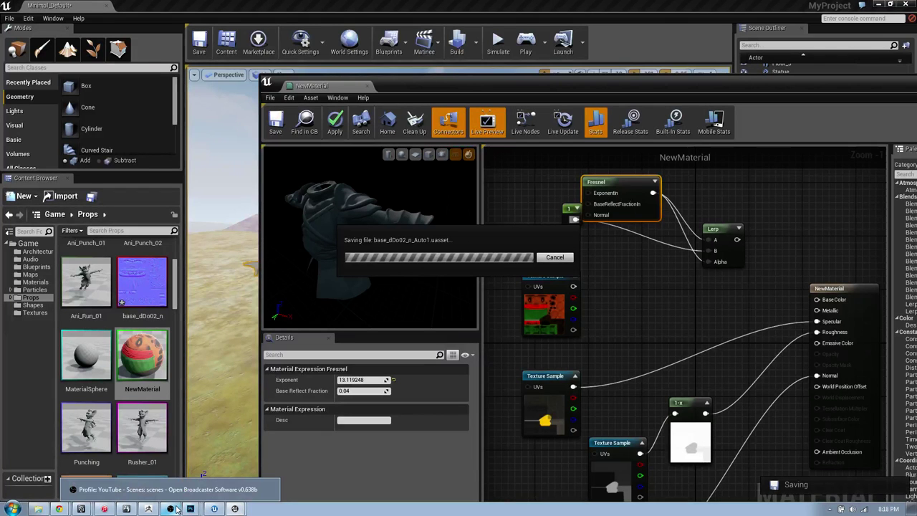
{"action": "mouse_move", "coordinate": [190, 509]}
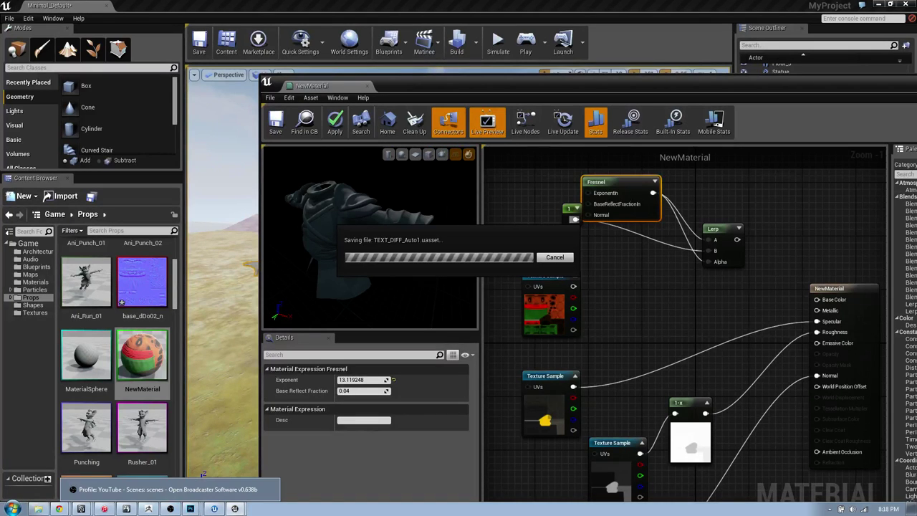
{"action": "mouse_move", "coordinate": [89, 509]}
{"action": "left_click", "coordinate": [108, 473]}
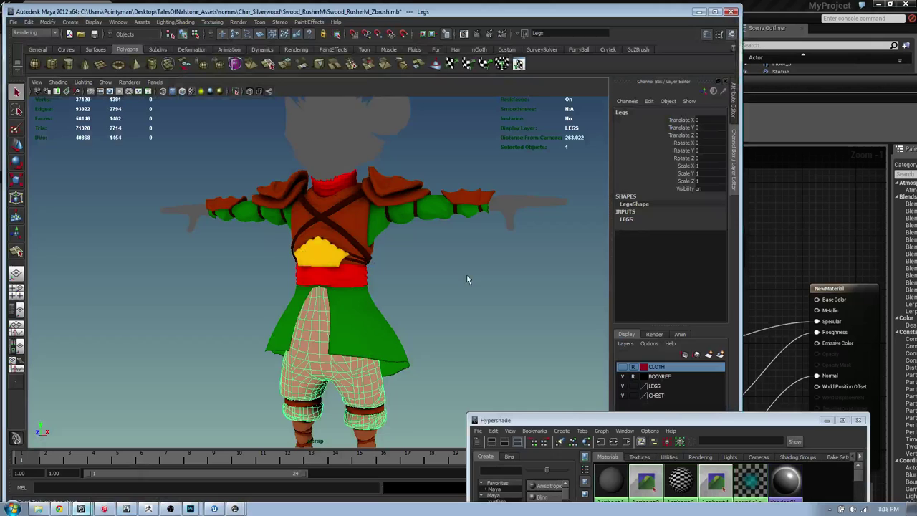
{"action": "left_click", "coordinate": [431, 303]}
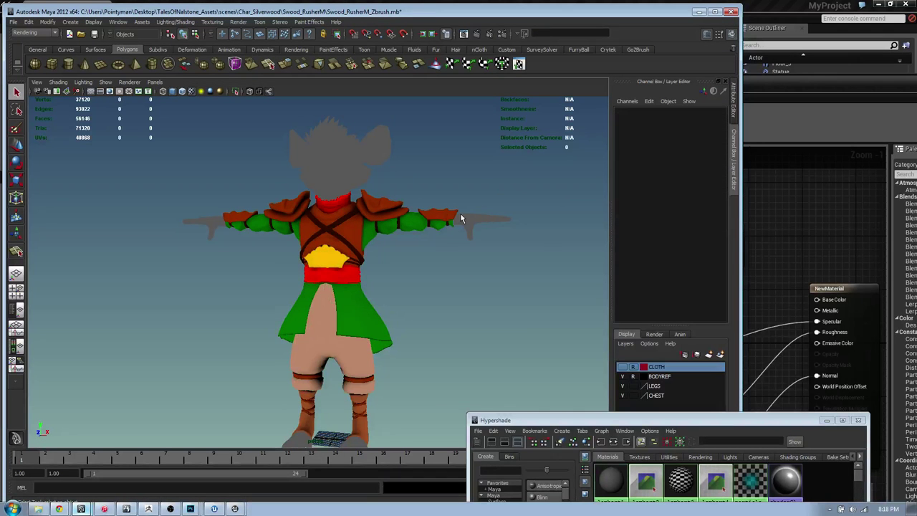
{"action": "left_click", "coordinate": [364, 244]}
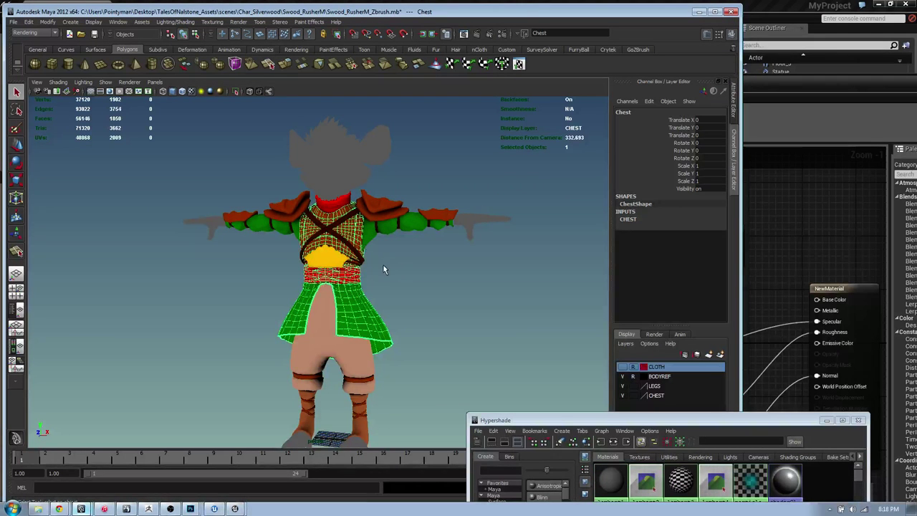
{"action": "left_click", "coordinate": [380, 271]}
{"action": "left_click", "coordinate": [358, 281]}
{"action": "left_click", "coordinate": [395, 272]}
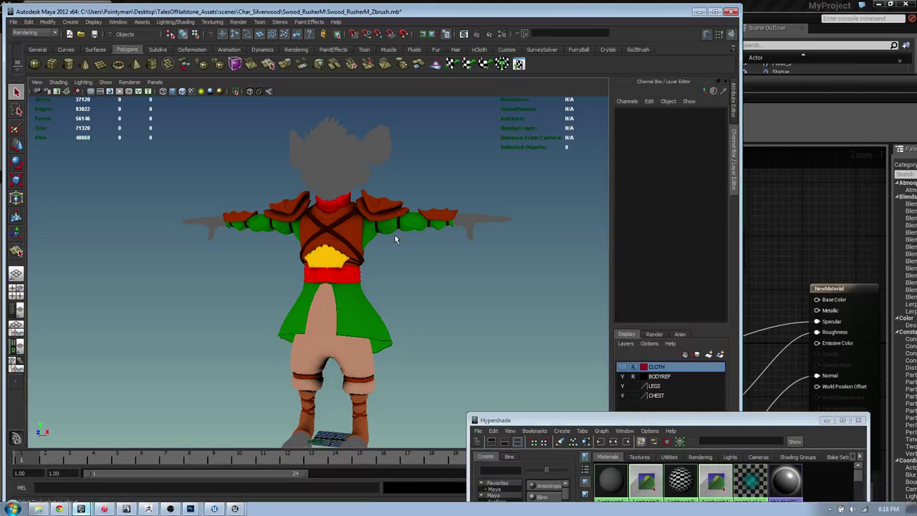
{"action": "left_click_drag", "start_coordinate": [404, 276], "coordinate": [351, 291], "text": "alt"}
{"action": "left_click", "coordinate": [316, 301]}
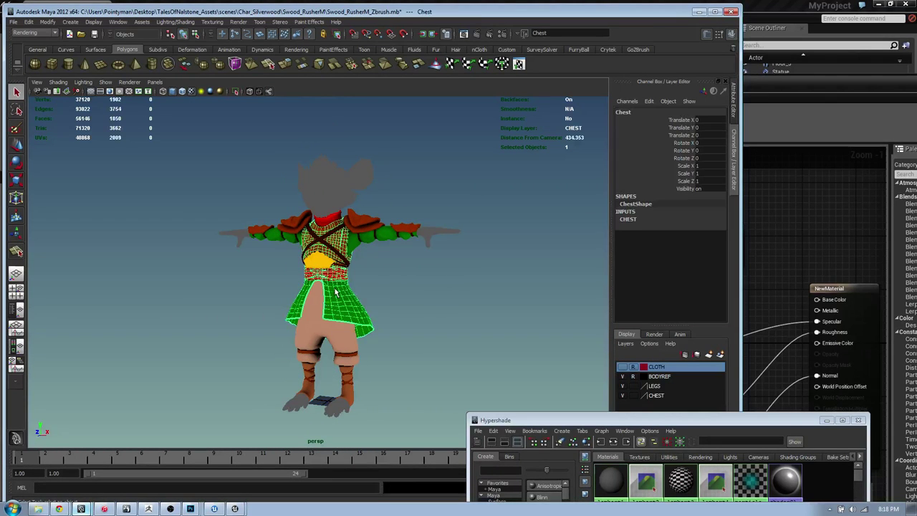
{"action": "key", "text": "alt+Tab"}
{"action": "key", "text": "alt+Tab"}
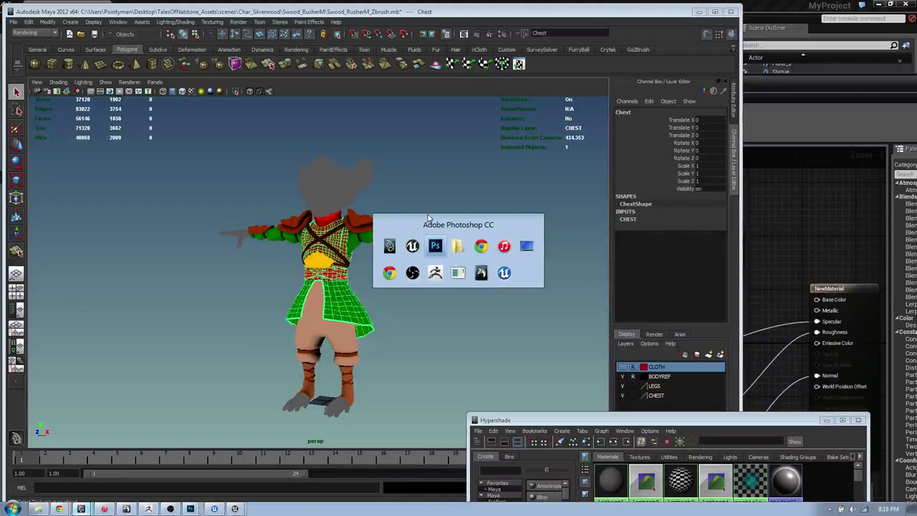
{"action": "right_click_drag", "start_coordinate": [410, 239], "coordinate": [386, 305], "text": "alt"}
{"action": "left_click", "coordinate": [406, 265]}
{"action": "left_click_drag", "start_coordinate": [363, 236], "coordinate": [379, 245], "text": "alt"}
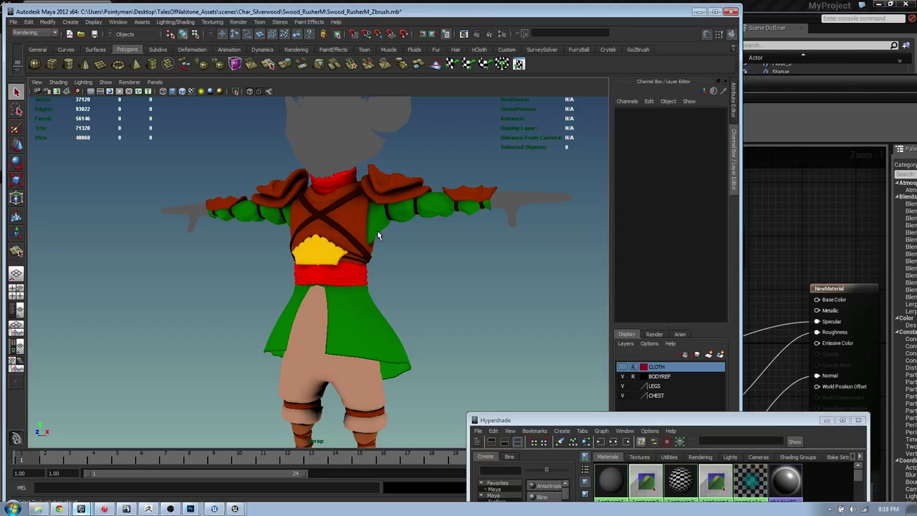
- Close all Unreal Engine windows and look over the character's shoulder pads in Maya
{"action": "key", "text": "alt+Tab"}
{"action": "left_click", "coordinate": [413, 244]}
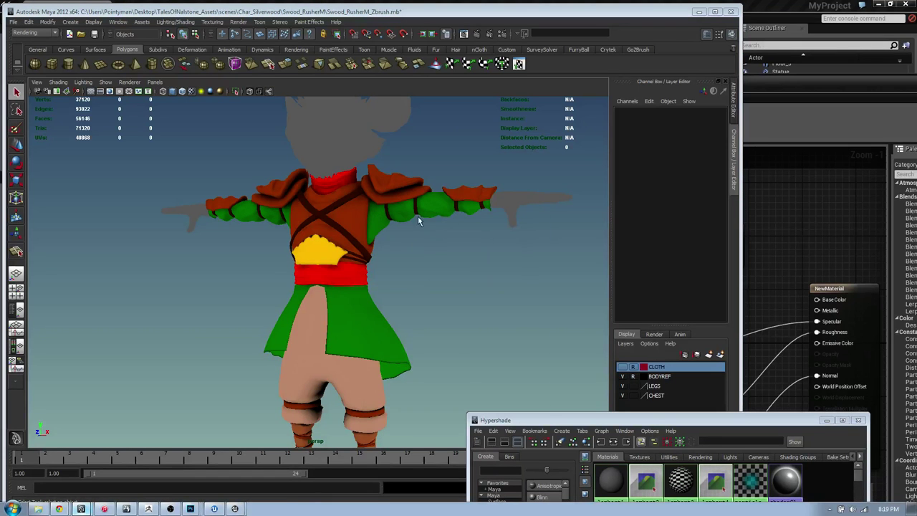
{"action": "right_click", "coordinate": [236, 509]}
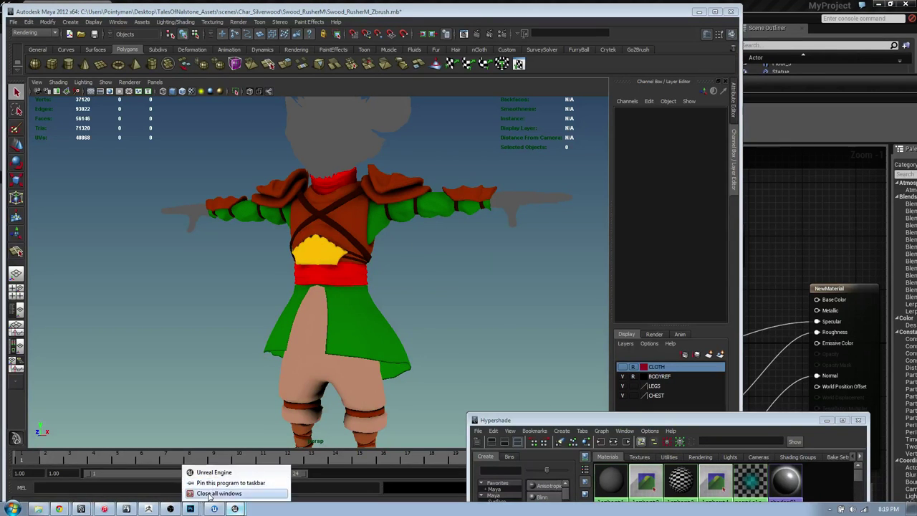
{"action": "left_click", "coordinate": [216, 493]}
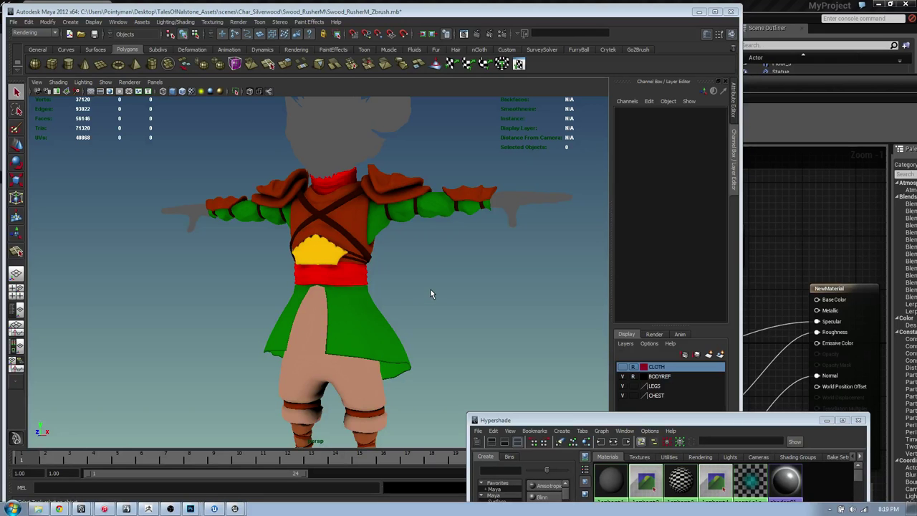
{"action": "left_click_drag", "start_coordinate": [344, 255], "coordinate": [349, 186], "text": "alt"}
{"action": "left_click", "coordinate": [372, 199]}
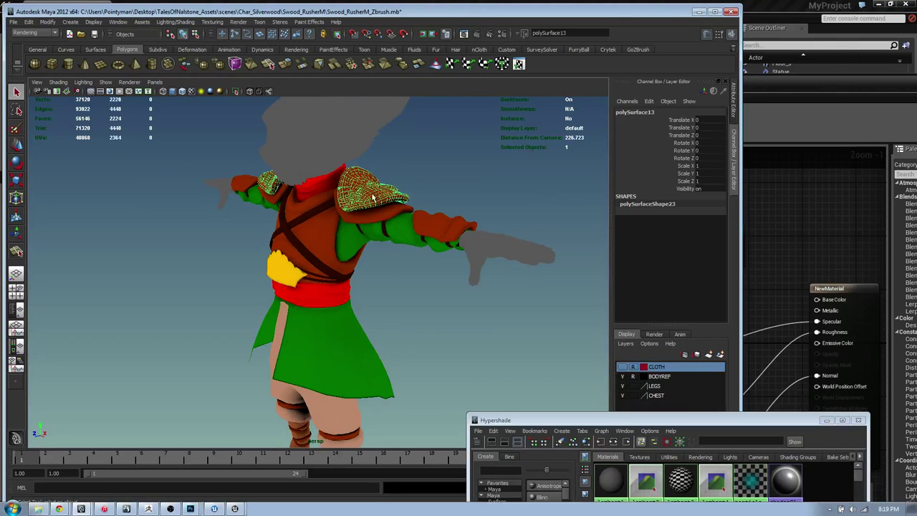
- Switch to Photoshop, launch dDo x86 and place its window at the edge of the base_dDo02.psd texture
{"action": "key", "text": "alt+Tab"}
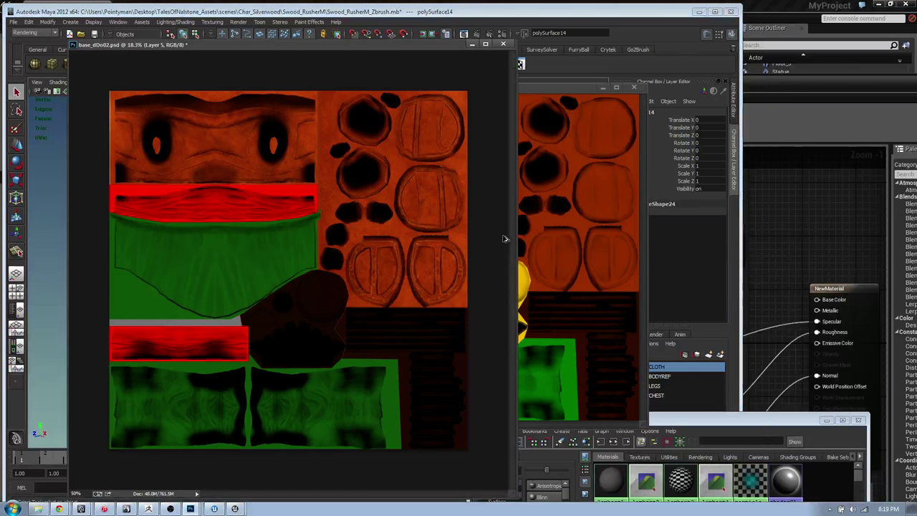
{"action": "left_click", "coordinate": [13, 508]}
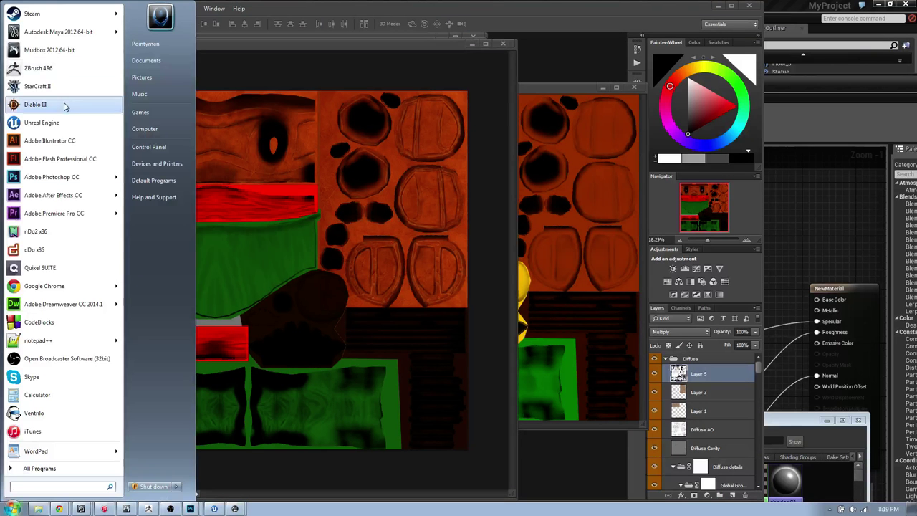
{"action": "left_click", "coordinate": [48, 251]}
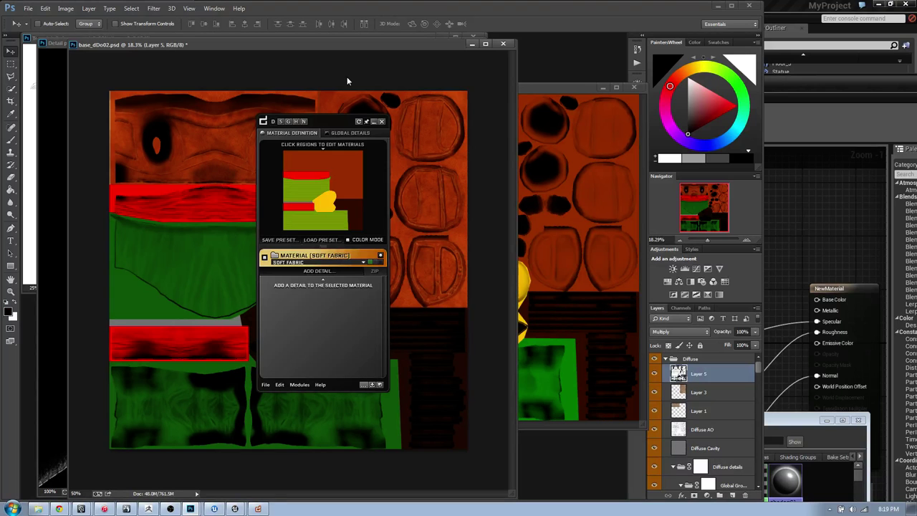
{"action": "left_click_drag", "start_coordinate": [321, 121], "coordinate": [96, 60]}
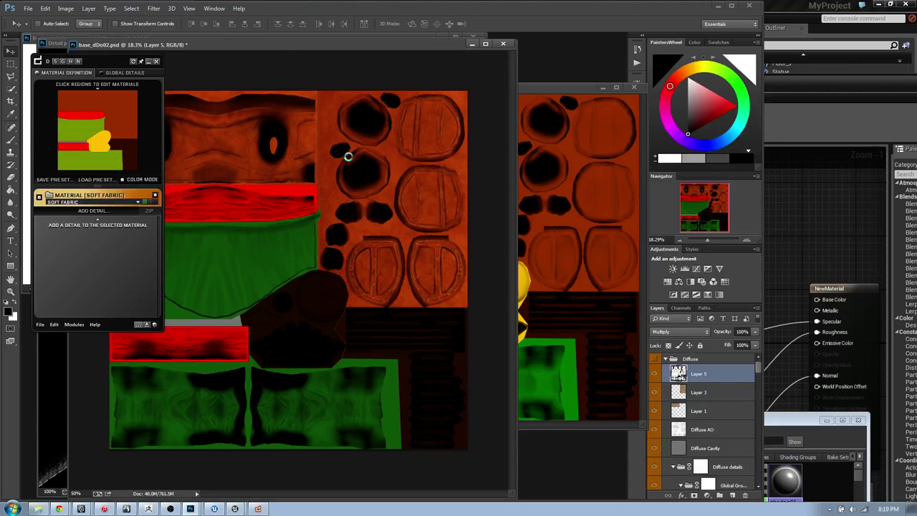
- Merge the visible layers of the normal map document and minimize its window
{"action": "key", "text": "ctrl+Tab"}
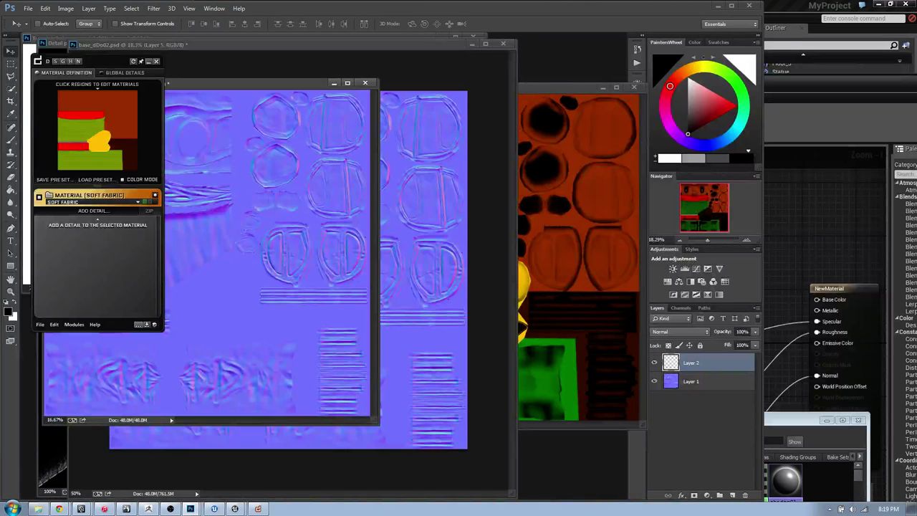
{"action": "key", "text": "ctrl+shift+e"}
{"action": "left_click", "coordinate": [334, 83]}
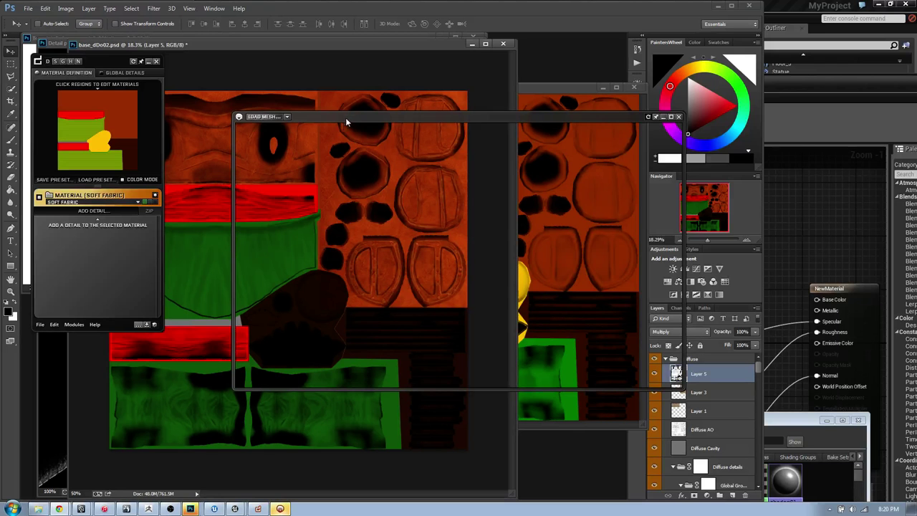
- Enlarge the dDo 3D preview window and examine the textured armour from the back and front
{"action": "left_click_drag", "start_coordinate": [375, 117], "coordinate": [331, 102]}
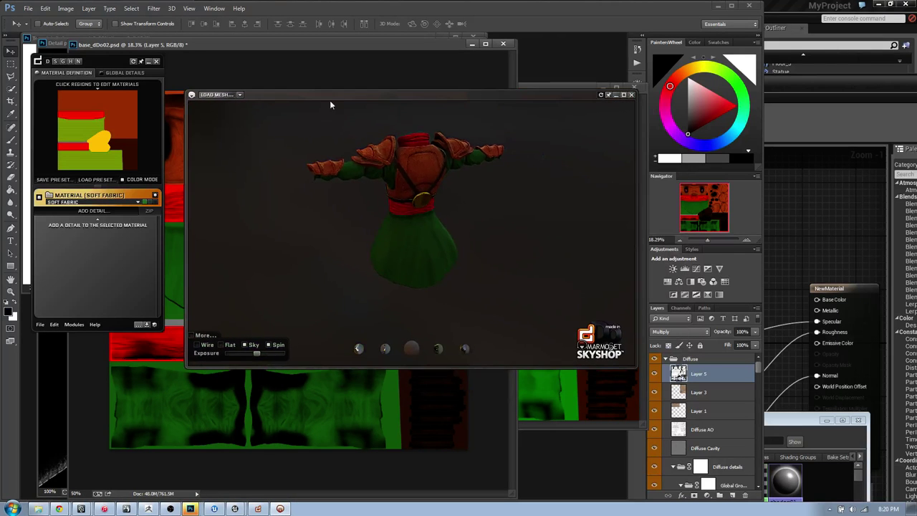
{"action": "scroll", "coordinate": [416, 188], "scroll_direction": "down", "scroll_amount": 3}
{"action": "scroll", "coordinate": [415, 188], "scroll_direction": "up", "scroll_amount": 5}
{"action": "left_click_drag", "start_coordinate": [637, 367], "coordinate": [685, 390]}
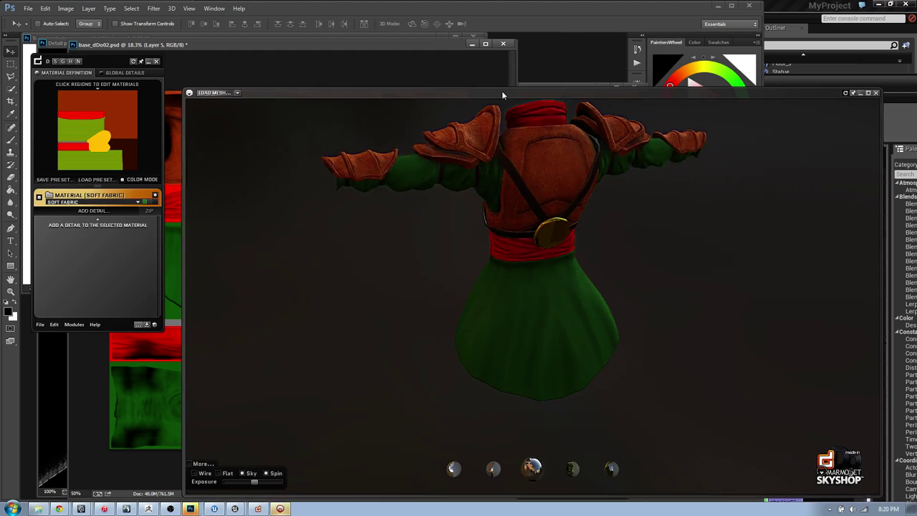
{"action": "left_click_drag", "start_coordinate": [502, 93], "coordinate": [488, 69]}
{"action": "scroll", "coordinate": [466, 169], "scroll_direction": "down", "scroll_amount": 3}
{"action": "left_click_drag", "start_coordinate": [496, 162], "coordinate": [577, 190]}
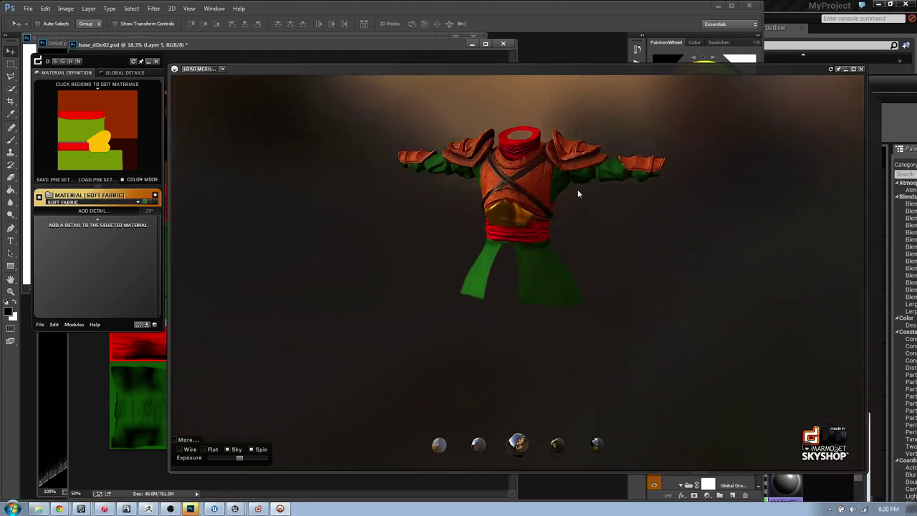
{"action": "scroll", "coordinate": [502, 216], "scroll_direction": "up", "scroll_amount": 3}
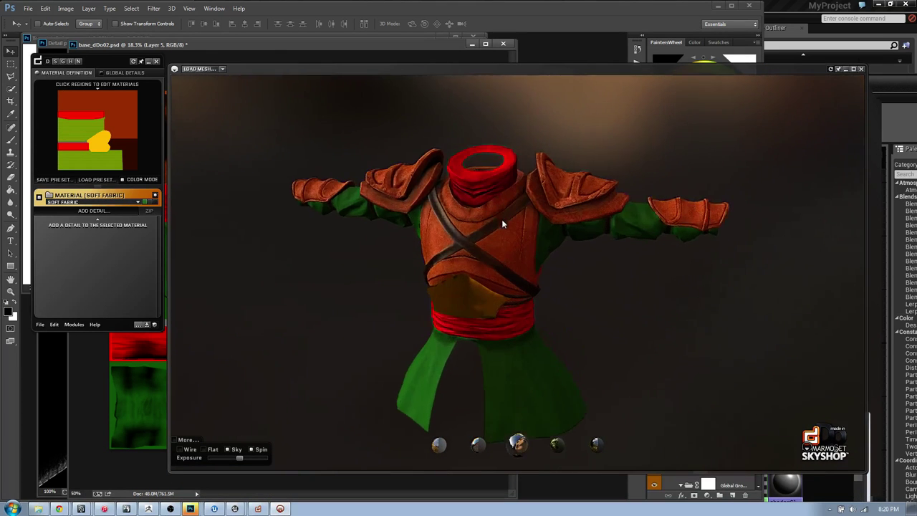
- Light the 3D preview with the fourth sky environment and show the additional display options
{"action": "mouse_move", "coordinate": [501, 224]}
{"action": "left_mouse_down"}
{"action": "mouse_move", "coordinate": [503, 207]}
{"action": "mouse_move", "coordinate": [487, 213]}
{"action": "mouse_move", "coordinate": [524, 215]}
{"action": "mouse_move", "coordinate": [397, 210]}
{"action": "mouse_move", "coordinate": [524, 202]}
{"action": "mouse_move", "coordinate": [513, 213]}
{"action": "left_mouse_up"}
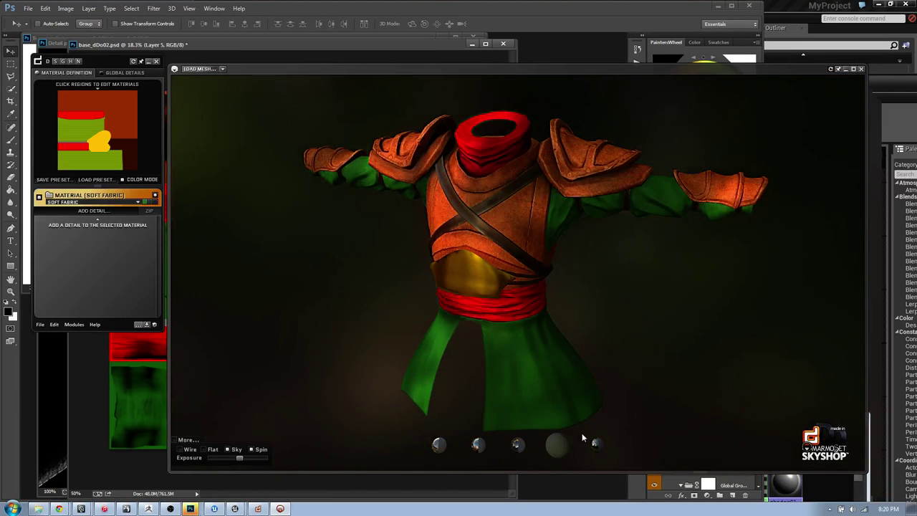
{"action": "left_click", "coordinate": [560, 449]}
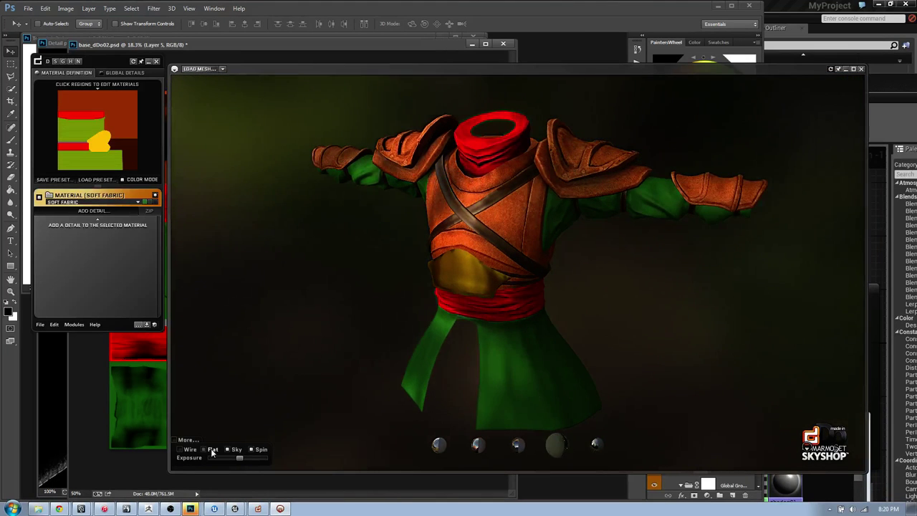
{"action": "left_click", "coordinate": [174, 440]}
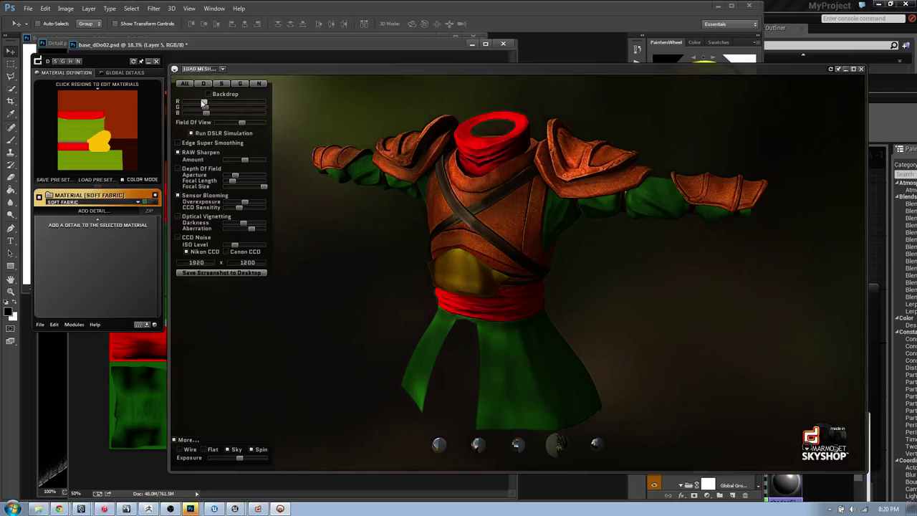
- Try the Backdrop, Canon CCD, CCD Noise and Optical Vignetting options on the armour preview
{"action": "left_click", "coordinate": [208, 96]}
{"action": "left_click", "coordinate": [209, 95]}
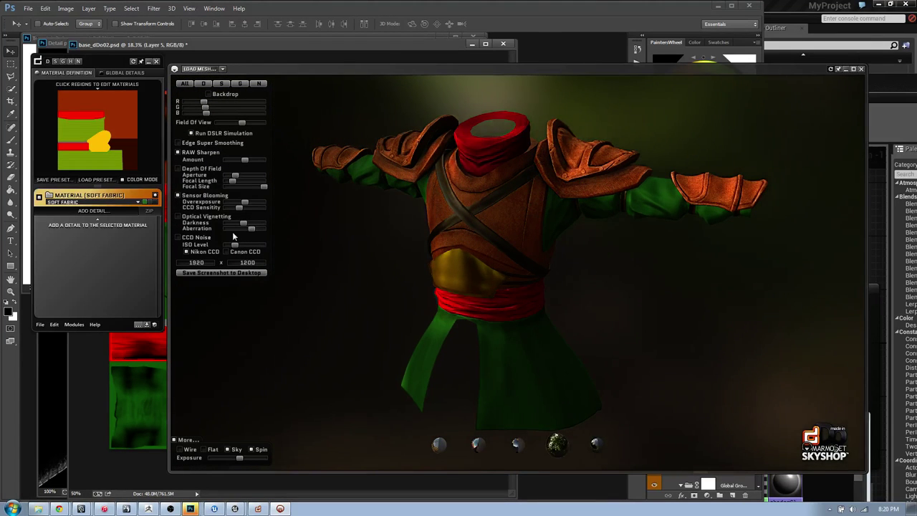
{"action": "left_click", "coordinate": [226, 253]}
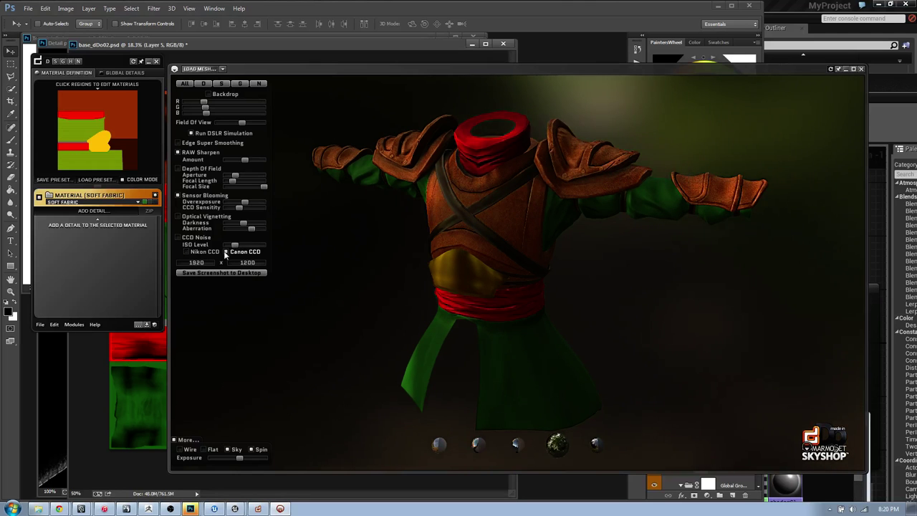
{"action": "left_click", "coordinate": [205, 253]}
{"action": "mouse_move", "coordinate": [235, 246]}
{"action": "left_mouse_down"}
{"action": "mouse_move", "coordinate": [280, 246]}
{"action": "mouse_move", "coordinate": [232, 245]}
{"action": "left_mouse_up"}
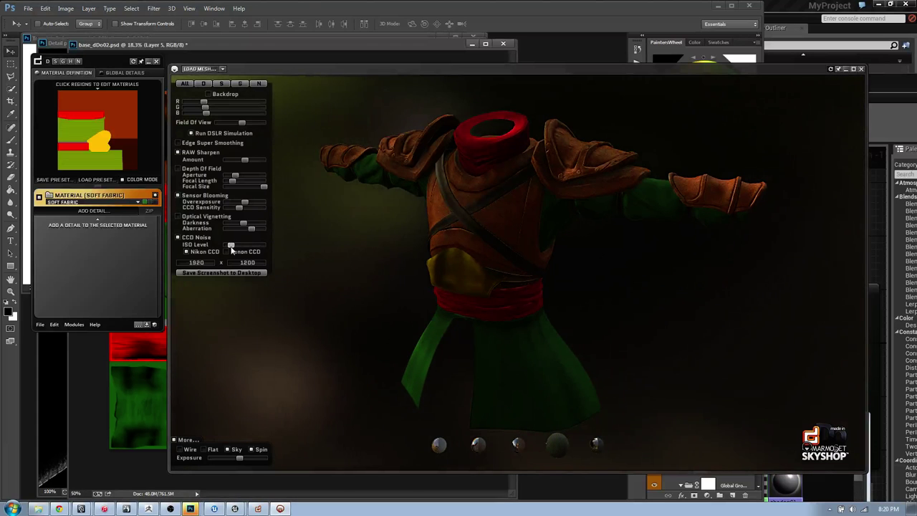
{"action": "left_click", "coordinate": [195, 218]}
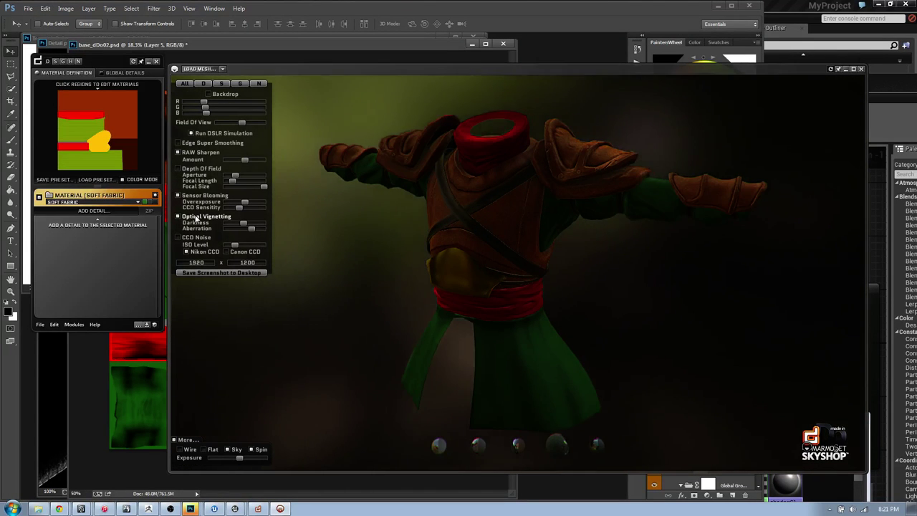
{"action": "left_click_drag", "start_coordinate": [539, 231], "coordinate": [565, 212]}
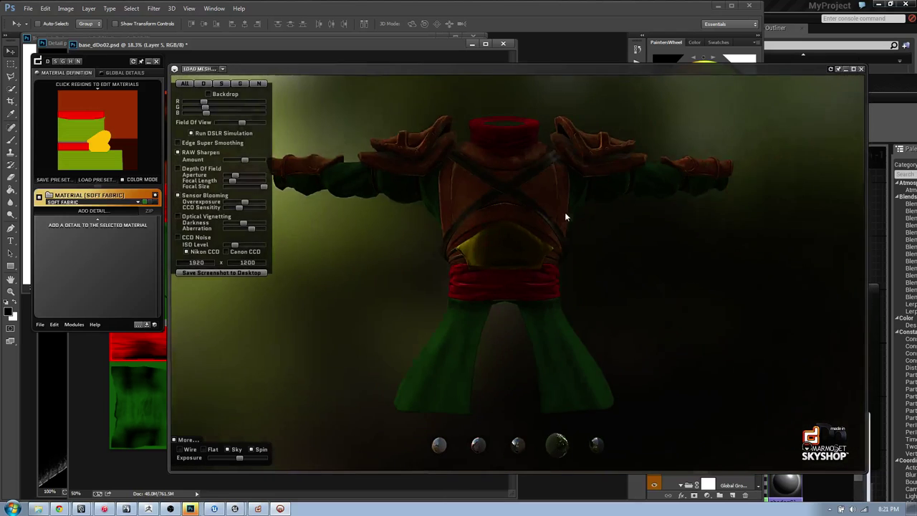
- Compare the armour under the third and fifth sky environments while rotating the model
{"action": "left_click", "coordinate": [516, 445]}
{"action": "left_click_drag", "start_coordinate": [595, 290], "coordinate": [583, 430]}
{"action": "left_click", "coordinate": [592, 445]}
{"action": "left_click_drag", "start_coordinate": [531, 304], "coordinate": [536, 298]}
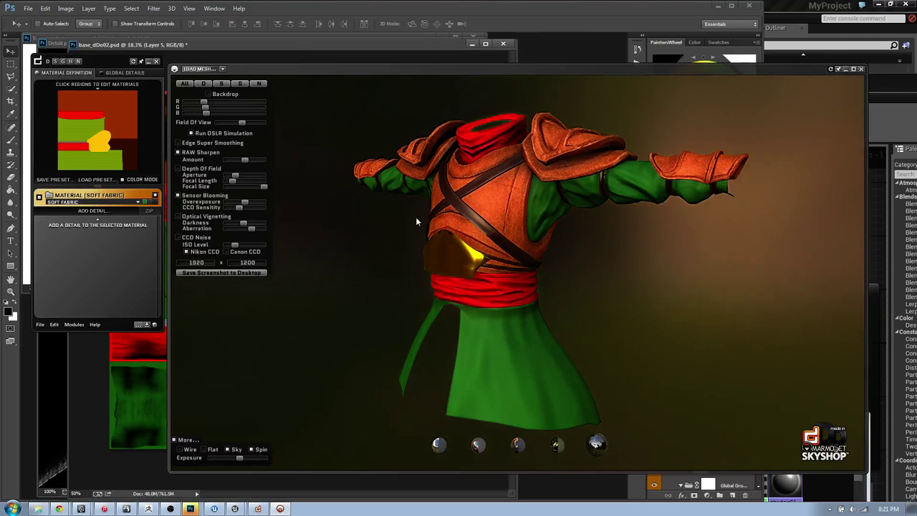
- Raise the preview's Field of View to its maximum and reframe the armour model
{"action": "left_click_drag", "start_coordinate": [481, 69], "coordinate": [490, 70]}
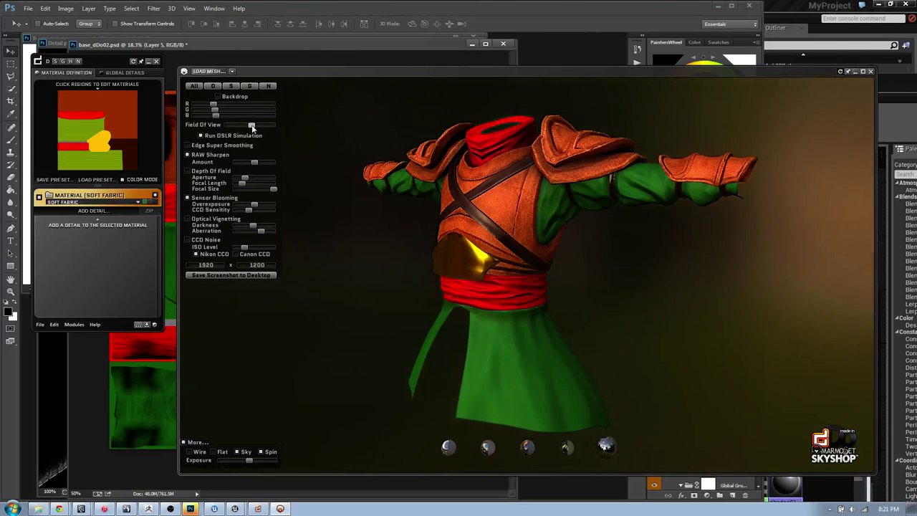
{"action": "left_click_drag", "start_coordinate": [252, 127], "coordinate": [281, 125]}
{"action": "left_click_drag", "start_coordinate": [624, 222], "coordinate": [549, 255]}
{"action": "scroll", "coordinate": [548, 255], "scroll_direction": "up", "scroll_amount": 4}
{"action": "scroll", "coordinate": [546, 255], "scroll_direction": "down", "scroll_amount": 2}
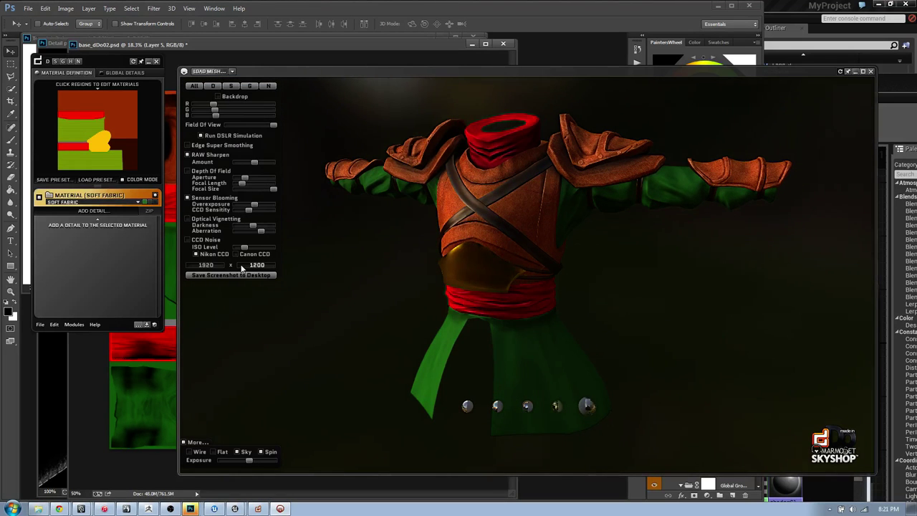
- Bring the YouTube live chat window beside the 3D preview window
{"action": "left_click_drag", "start_coordinate": [484, 269], "coordinate": [780, 364]}
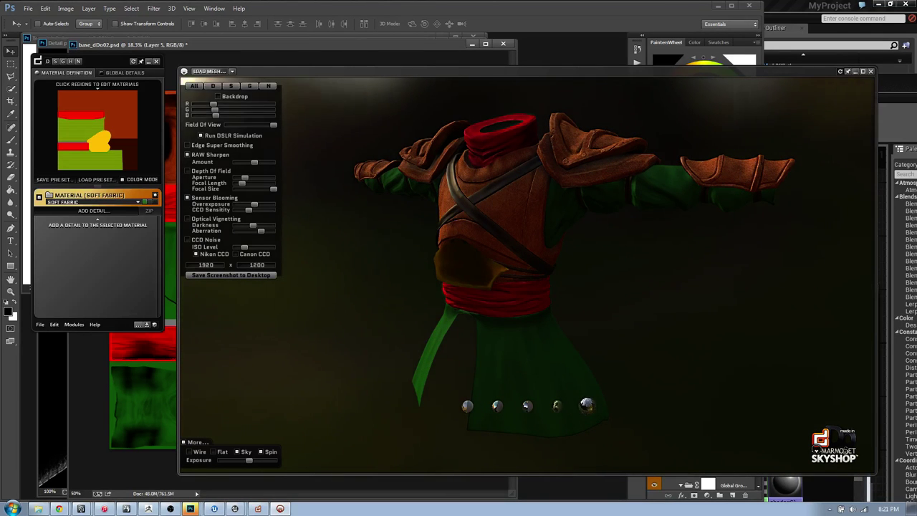
{"action": "left_click_drag", "start_coordinate": [916, 19], "coordinate": [834, 19]}
{"action": "left_click_drag", "start_coordinate": [723, 73], "coordinate": [603, 60]}
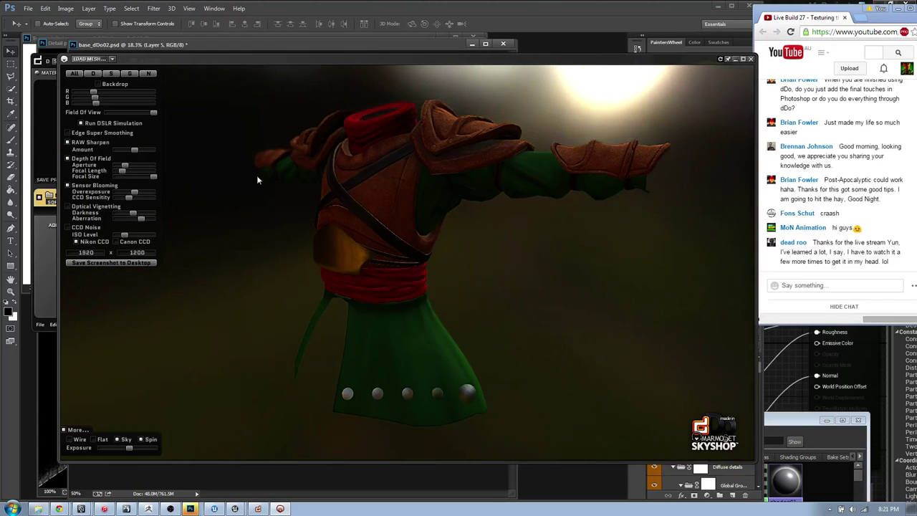
- Try Depth of Field with a higher Aperture and raise the RAW Sharpen Amount to its maximum
{"action": "left_click_drag", "start_coordinate": [257, 175], "coordinate": [395, 225]}
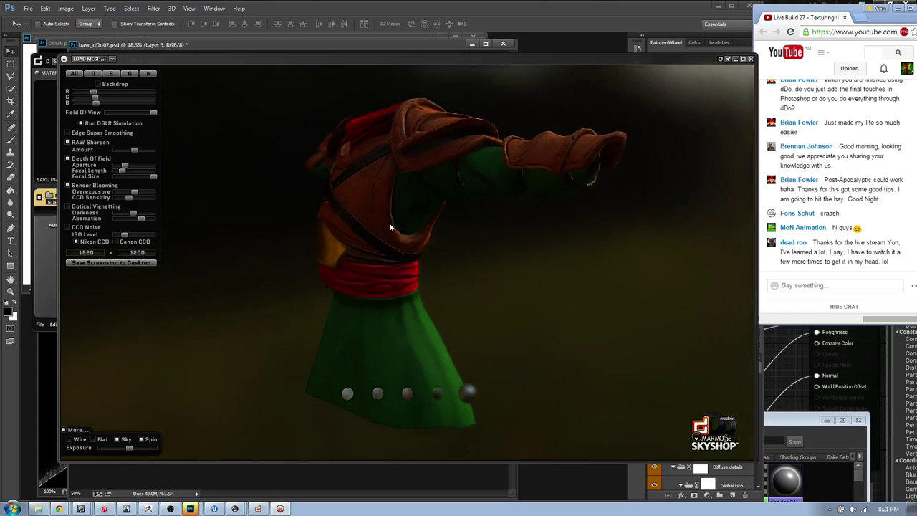
{"action": "left_click_drag", "start_coordinate": [125, 165], "coordinate": [137, 167]}
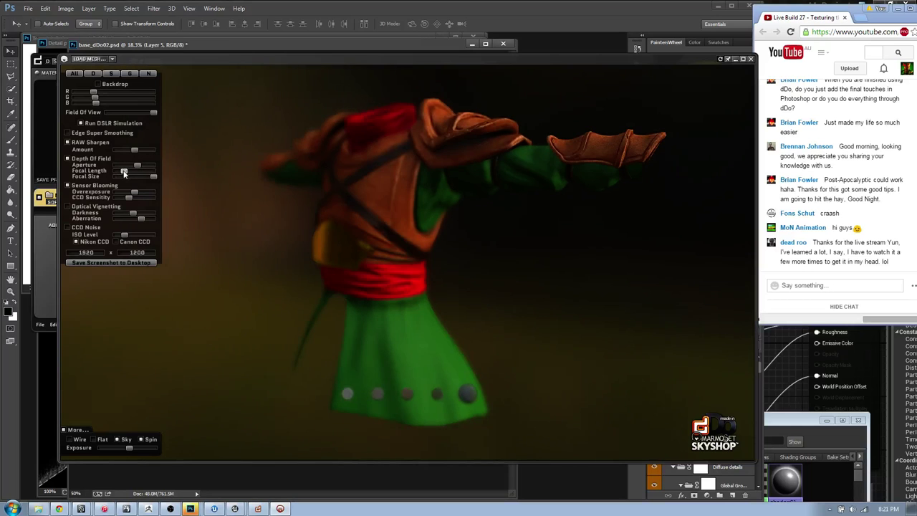
{"action": "left_click_drag", "start_coordinate": [133, 150], "coordinate": [169, 148]}
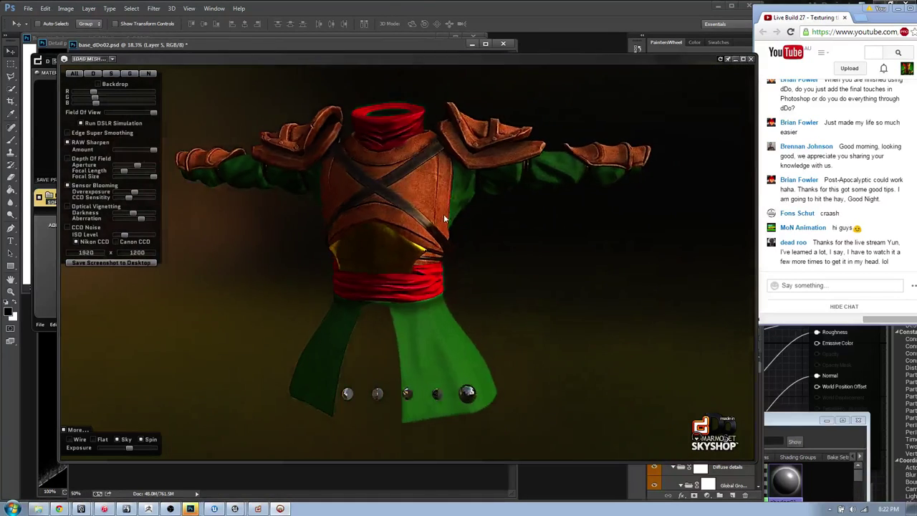
{"action": "left_click_drag", "start_coordinate": [425, 219], "coordinate": [473, 212]}
{"action": "scroll", "coordinate": [424, 259], "scroll_direction": "up", "scroll_amount": 5}
{"action": "scroll", "coordinate": [466, 215], "scroll_direction": "down", "scroll_amount": 5}
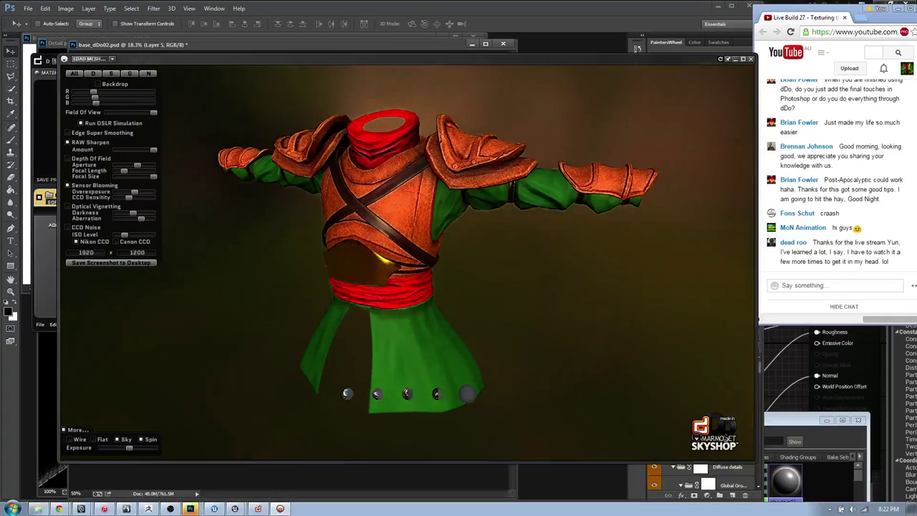
{"action": "left_click_drag", "start_coordinate": [355, 230], "coordinate": [368, 233]}
{"action": "scroll", "coordinate": [360, 232], "scroll_direction": "up", "scroll_amount": 1}
- Try the Optical Vignetting effect while rotating the armour model
{"action": "left_click_drag", "start_coordinate": [291, 60], "coordinate": [302, 66]}
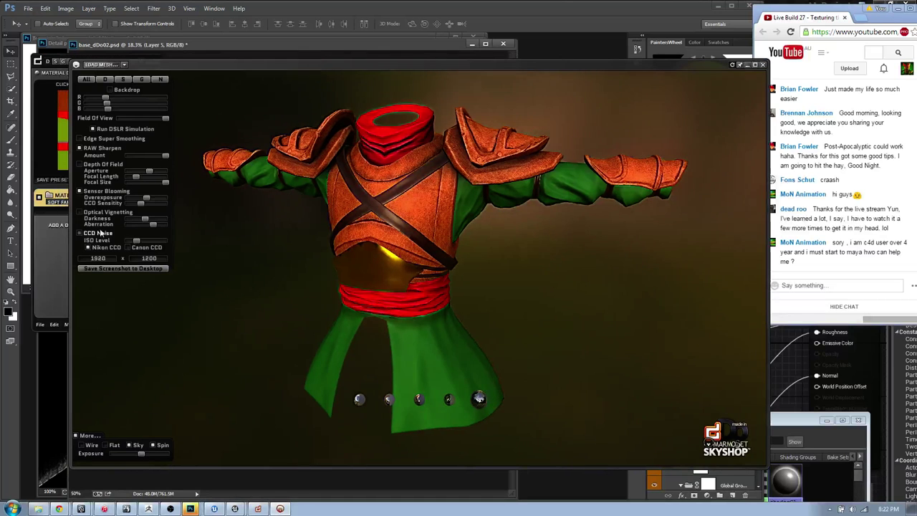
{"action": "left_click", "coordinate": [103, 214]}
{"action": "left_click_drag", "start_coordinate": [444, 185], "coordinate": [417, 182]}
{"action": "left_click", "coordinate": [117, 212]}
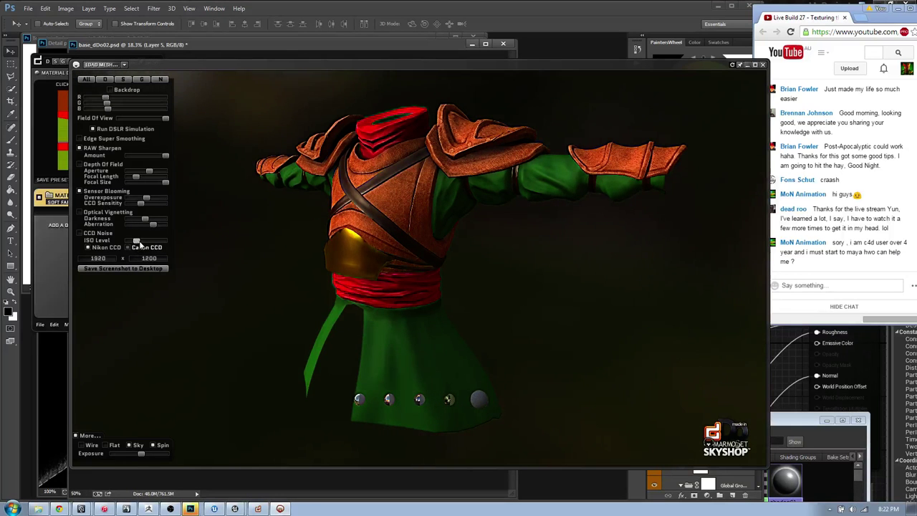
{"action": "left_click_drag", "start_coordinate": [460, 235], "coordinate": [456, 231]}
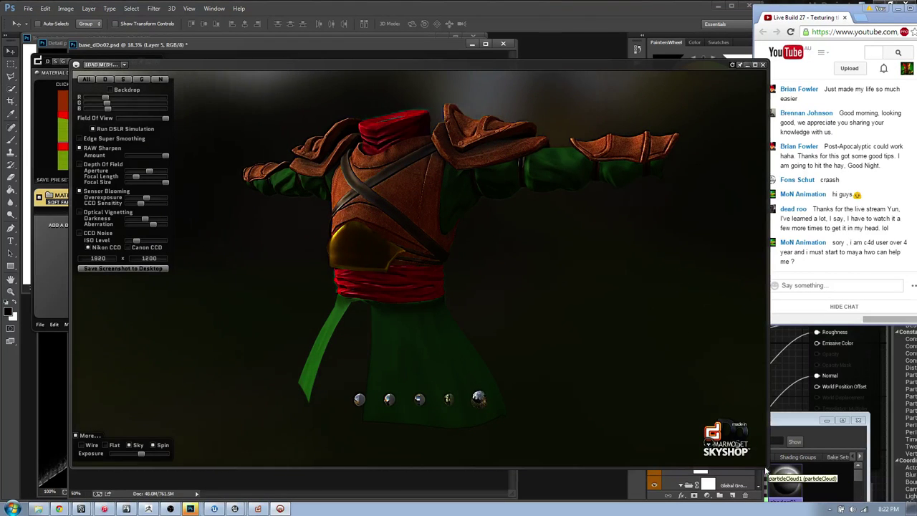
- Enlarge and reposition the 3D preview window, and move the YouTube chat window out of the way
{"action": "left_click_drag", "start_coordinate": [765, 471], "coordinate": [910, 497]}
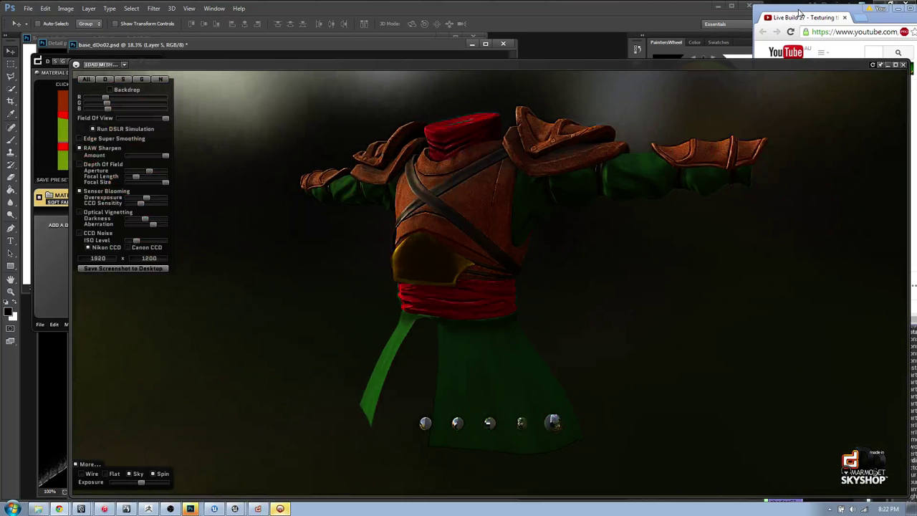
{"action": "left_click_drag", "start_coordinate": [798, 12], "coordinate": [768, 16]}
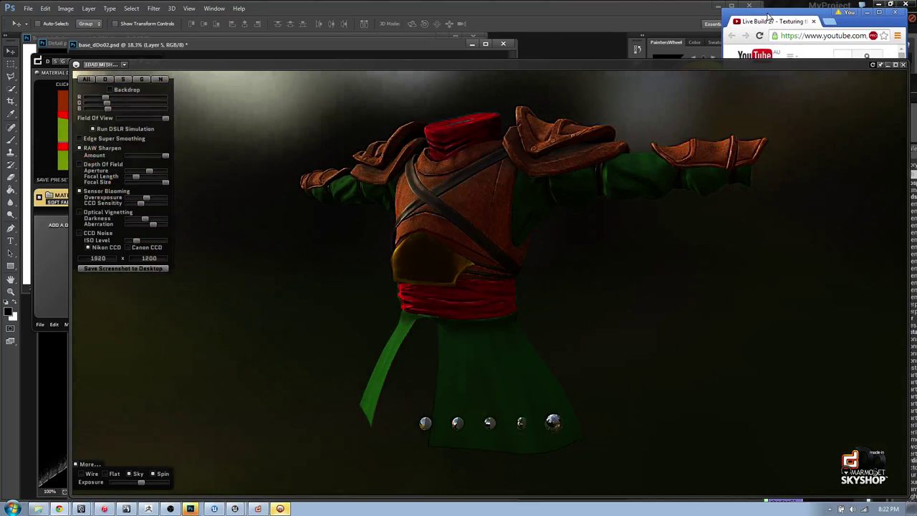
{"action": "left_click_drag", "start_coordinate": [653, 65], "coordinate": [609, 58]}
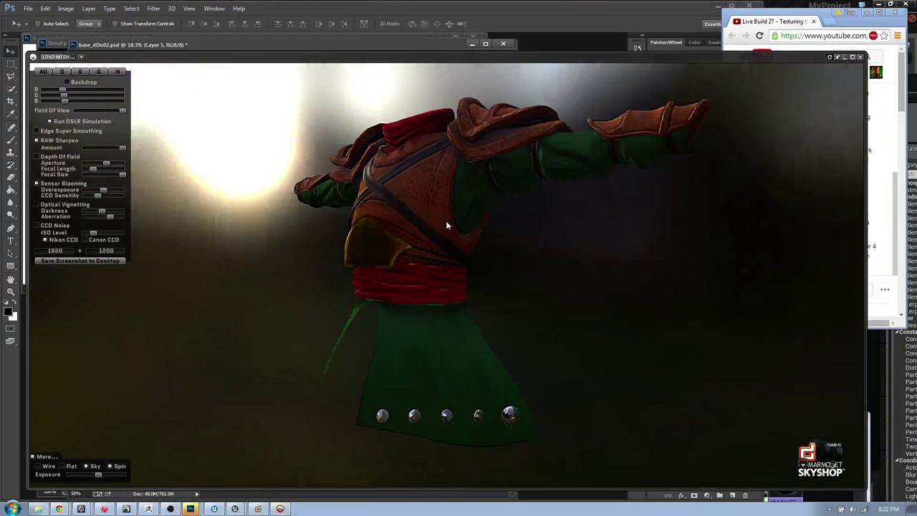
{"action": "left_click_drag", "start_coordinate": [446, 221], "coordinate": [450, 224]}
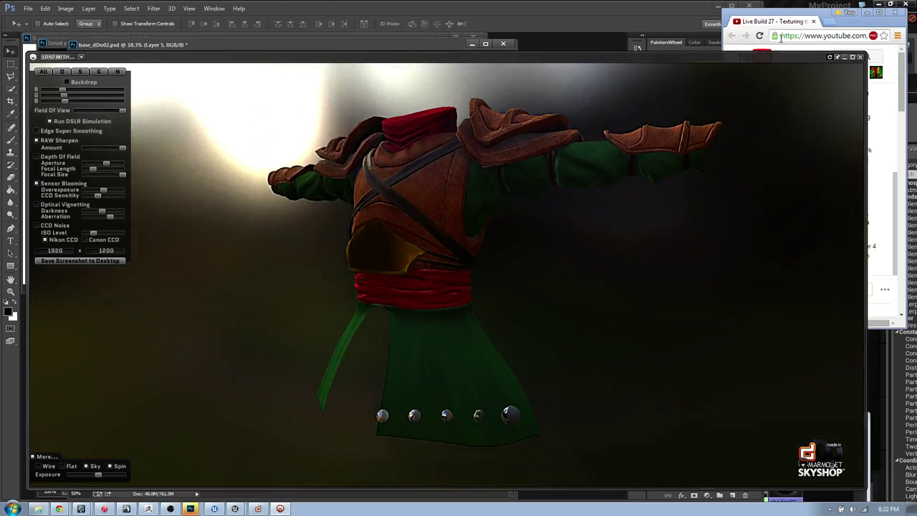
{"action": "left_click_drag", "start_coordinate": [801, 16], "coordinate": [916, 33]}
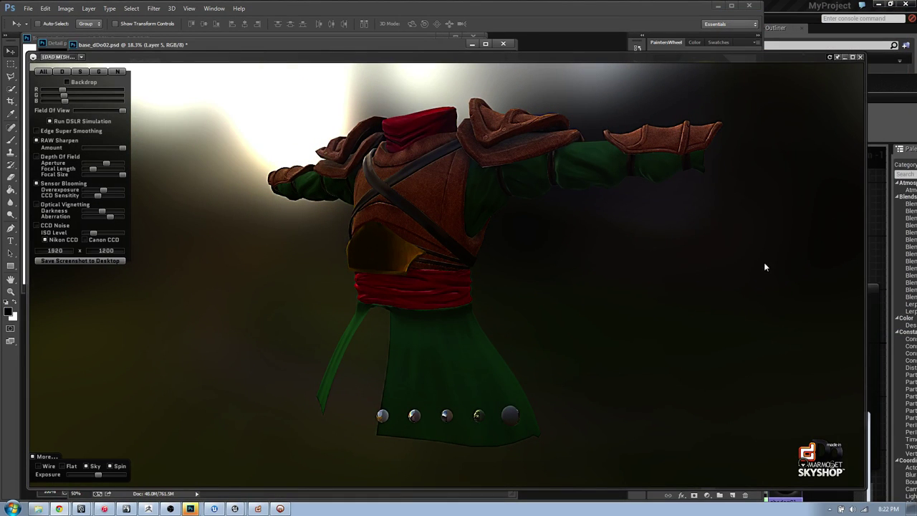
- Check the YouTube live chat beside a narrowed preview, and maximize the 3D preview window with the chat moved away
{"action": "left_click_drag", "start_coordinate": [866, 211], "coordinate": [752, 206]}
{"action": "left_click_drag", "start_coordinate": [916, 75], "coordinate": [891, 27]}
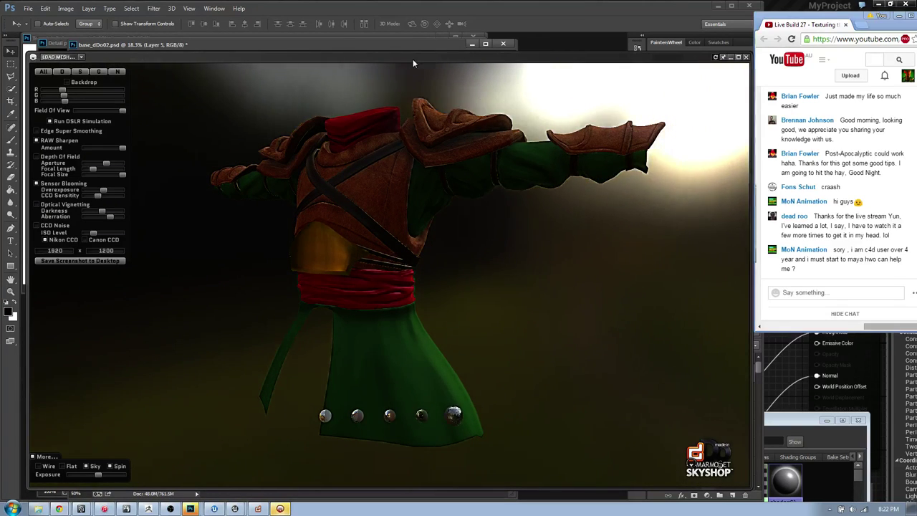
{"action": "left_click_drag", "start_coordinate": [413, 59], "coordinate": [414, 57]}
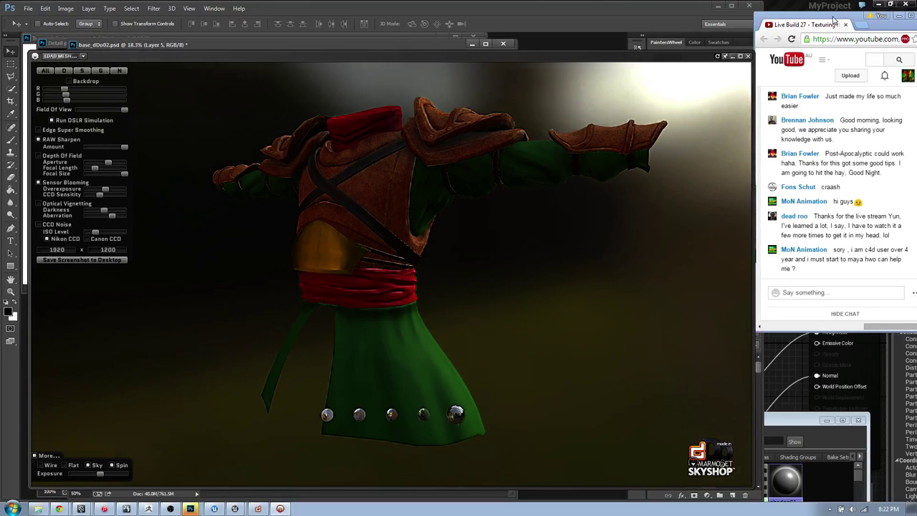
{"action": "left_click_drag", "start_coordinate": [834, 19], "coordinate": [916, 19]}
{"action": "left_click_drag", "start_coordinate": [679, 62], "coordinate": [666, 2]}
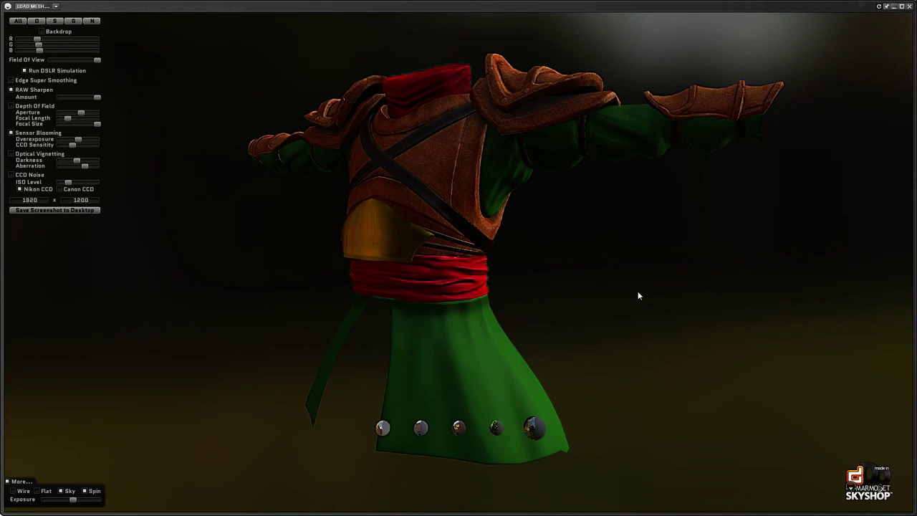
- Light the armour with the first sky environment and lower the RAW Sharpen Amount, checking the model from both sides
{"action": "left_click", "coordinate": [380, 428]}
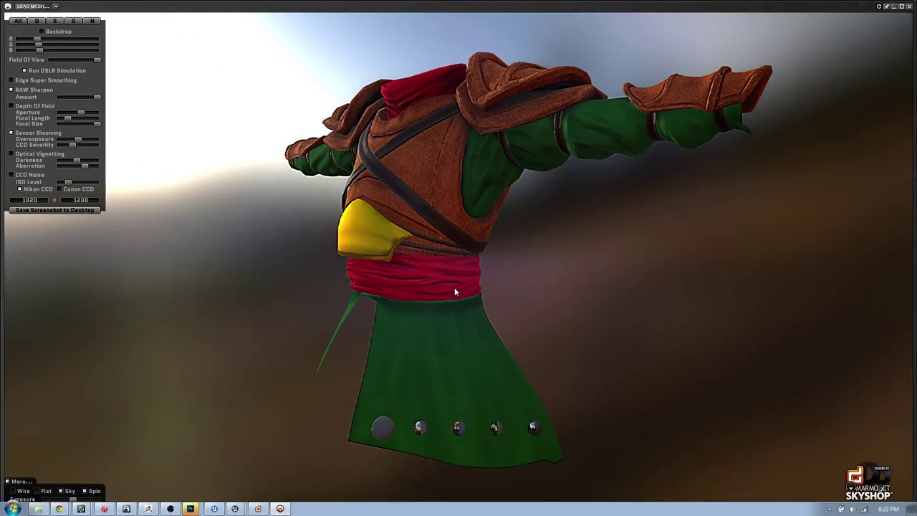
{"action": "left_click_drag", "start_coordinate": [454, 287], "coordinate": [445, 83]}
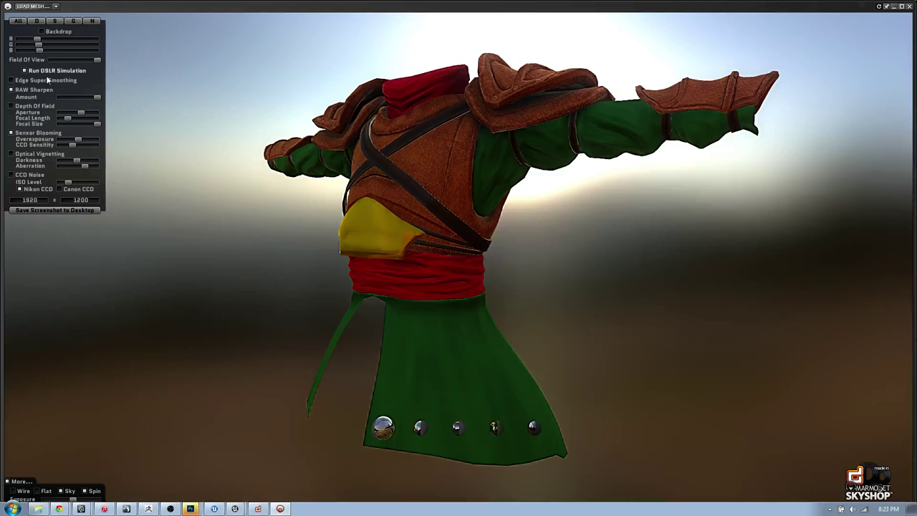
{"action": "mouse_move", "coordinate": [97, 99]}
{"action": "left_mouse_down"}
{"action": "mouse_move", "coordinate": [67, 97]}
{"action": "mouse_move", "coordinate": [85, 98]}
{"action": "left_mouse_up"}
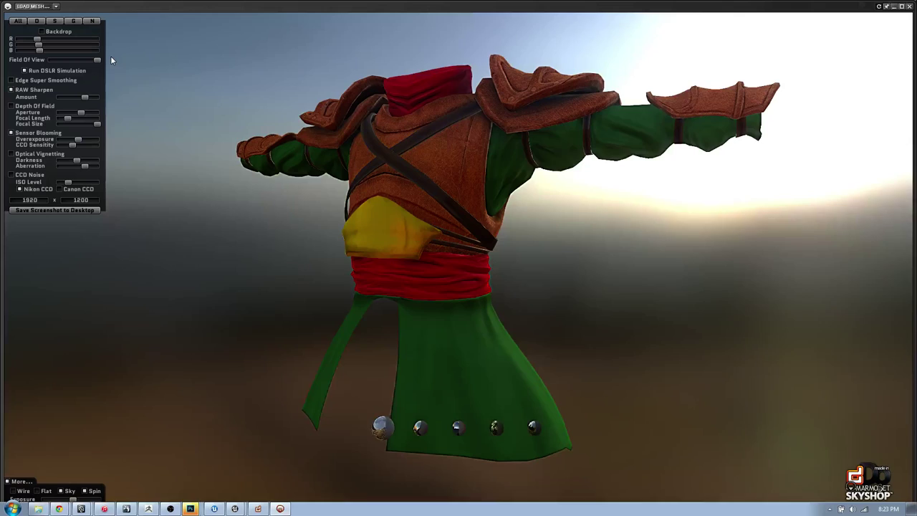
{"action": "left_click_drag", "start_coordinate": [437, 166], "coordinate": [484, 168]}
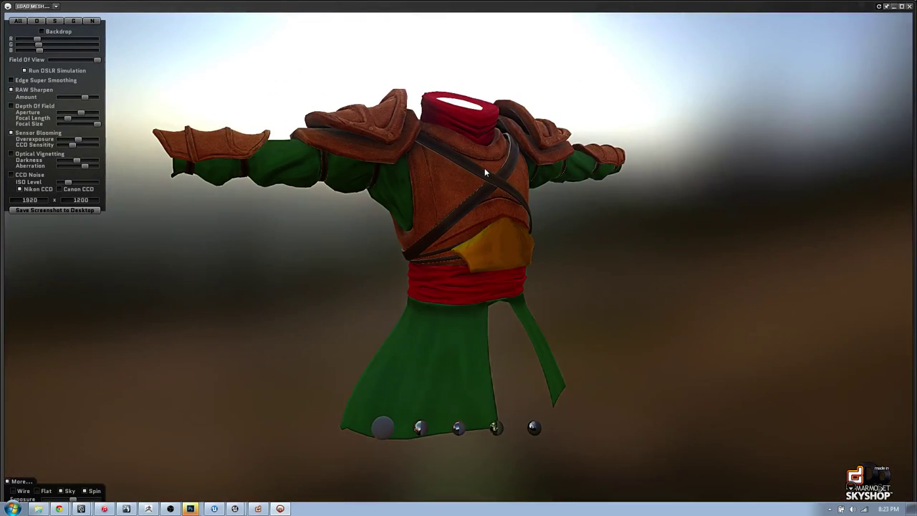
{"action": "left_click_drag", "start_coordinate": [657, 224], "coordinate": [500, 223]}
{"action": "scroll", "coordinate": [501, 226], "scroll_direction": "up", "scroll_amount": 2}
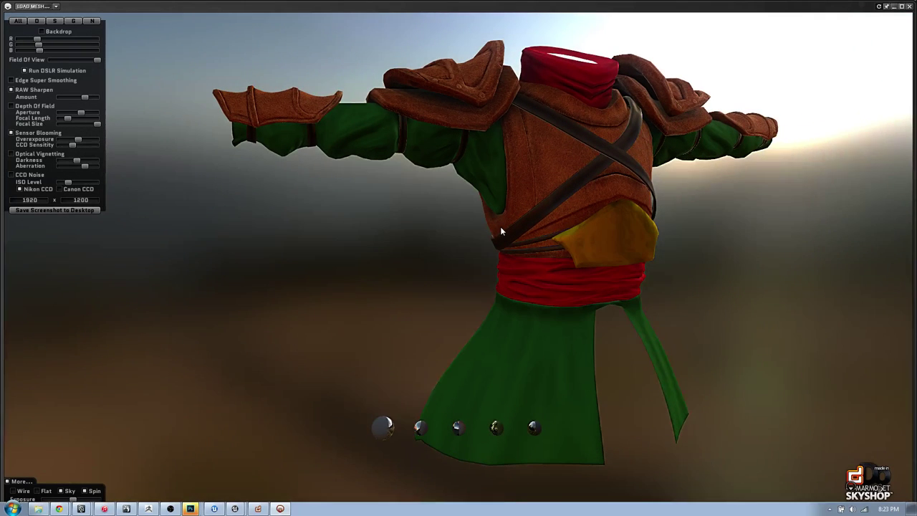